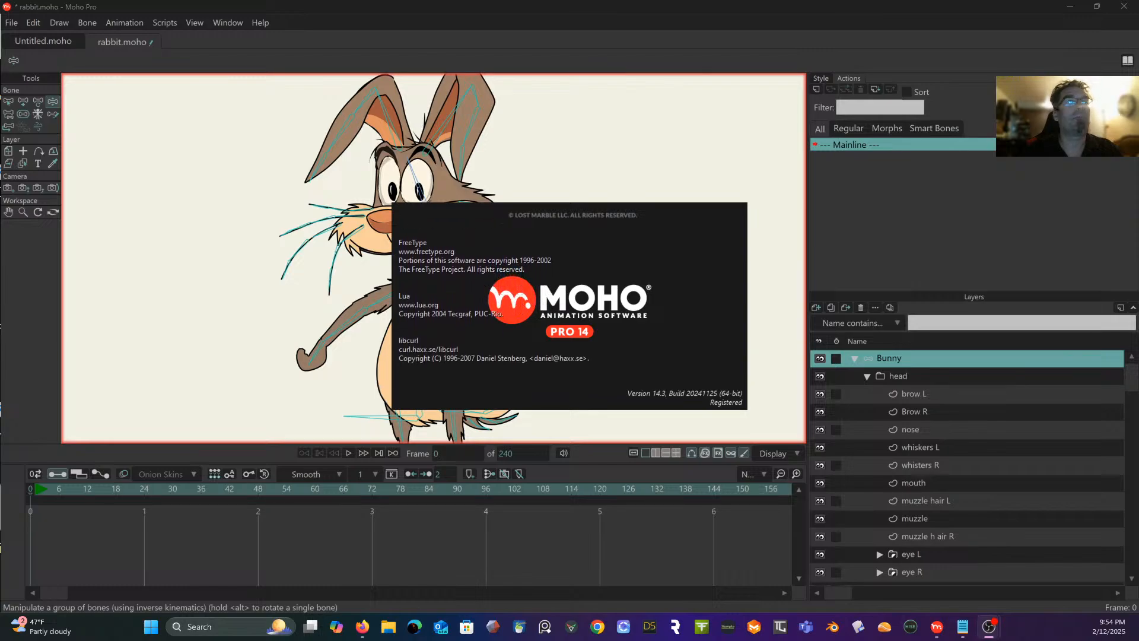
Step: Dismiss the splash screen and view the whole rabbit character in its frame
{"action": "left_click", "coordinate": [635, 247]}
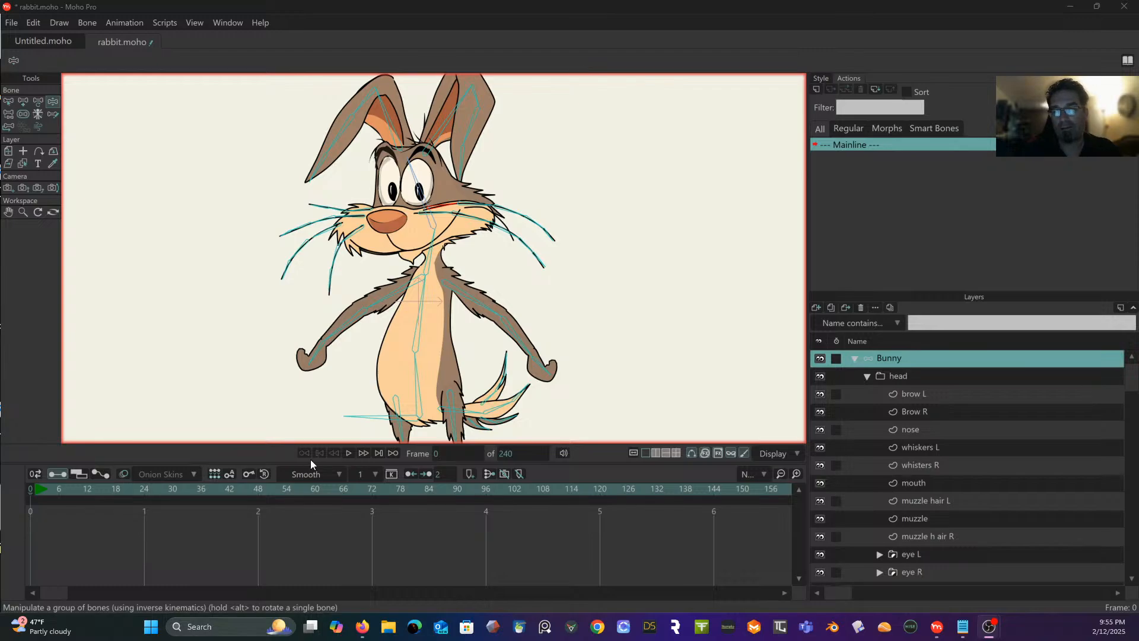
{"action": "scroll", "coordinate": [571, 352], "scroll_direction": "down", "scroll_amount": 2}
{"action": "left_click_drag", "start_coordinate": [572, 336], "coordinate": [528, 285]}
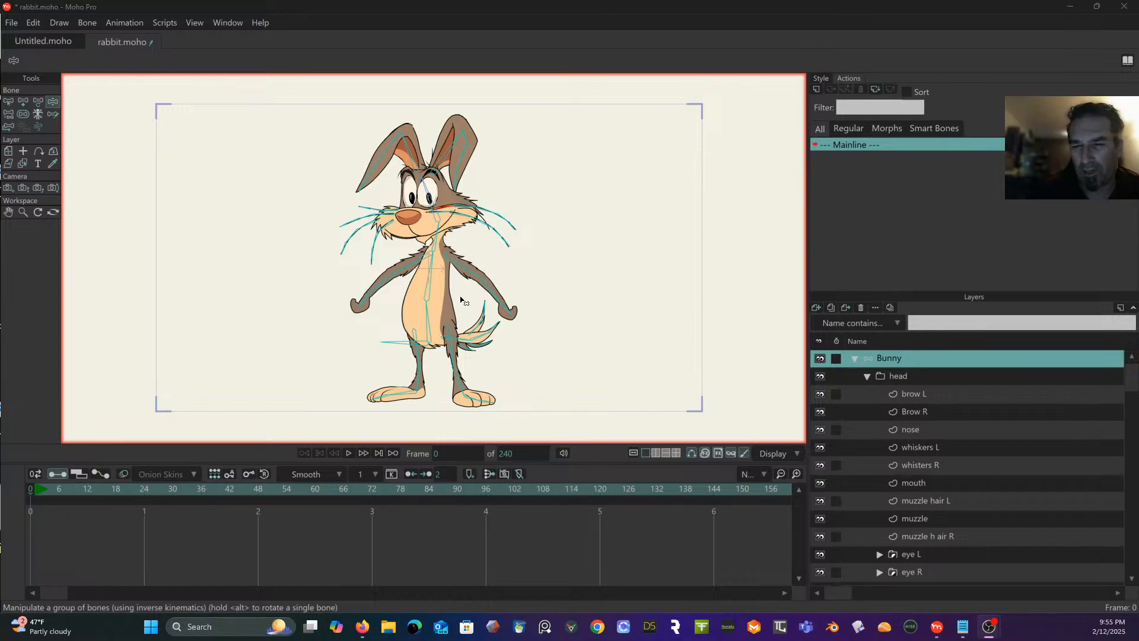
{"action": "scroll", "coordinate": [462, 301], "scroll_direction": "up", "scroll_amount": 2}
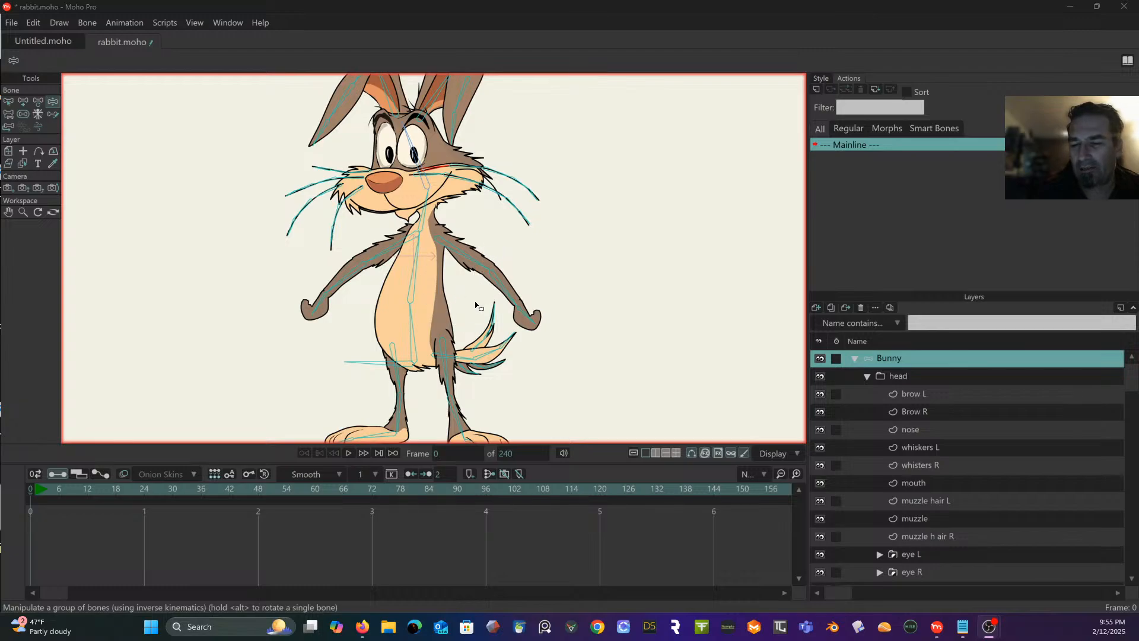
Step: Test the Bunny rig by manipulating its tail, ear and head bones, undoing the tail movement
{"action": "mouse_move", "coordinate": [475, 306]}
{"action": "left_mouse_down"}
{"action": "mouse_move", "coordinate": [477, 272]}
{"action": "mouse_move", "coordinate": [477, 296]}
{"action": "left_mouse_up"}
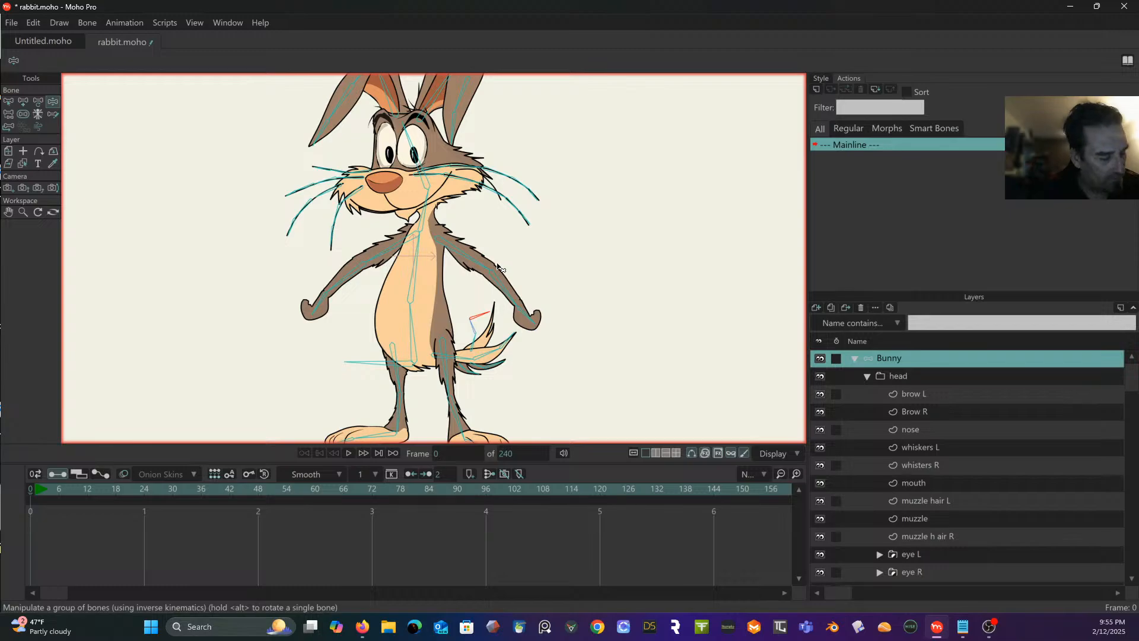
{"action": "key", "text": "ctrl+z"}
{"action": "left_click_drag", "start_coordinate": [593, 252], "coordinate": [623, 311]}
{"action": "scroll", "coordinate": [575, 267], "scroll_direction": "up", "scroll_amount": 2}
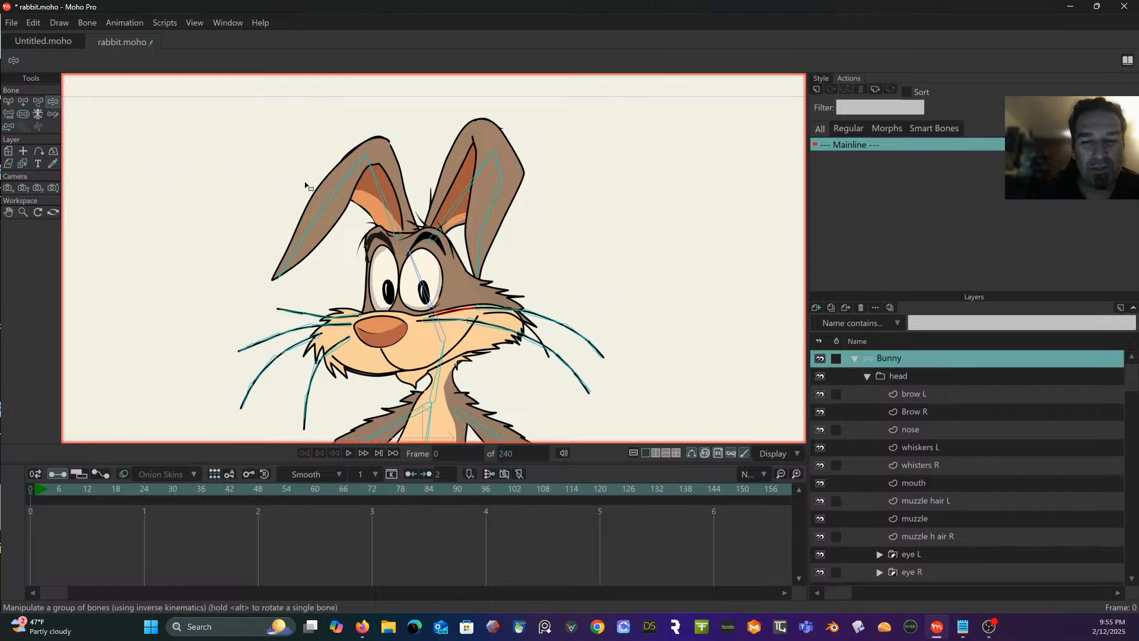
{"action": "mouse_move", "coordinate": [465, 195]}
{"action": "left_mouse_down"}
{"action": "mouse_move", "coordinate": [448, 188]}
{"action": "mouse_move", "coordinate": [480, 193]}
{"action": "left_mouse_up"}
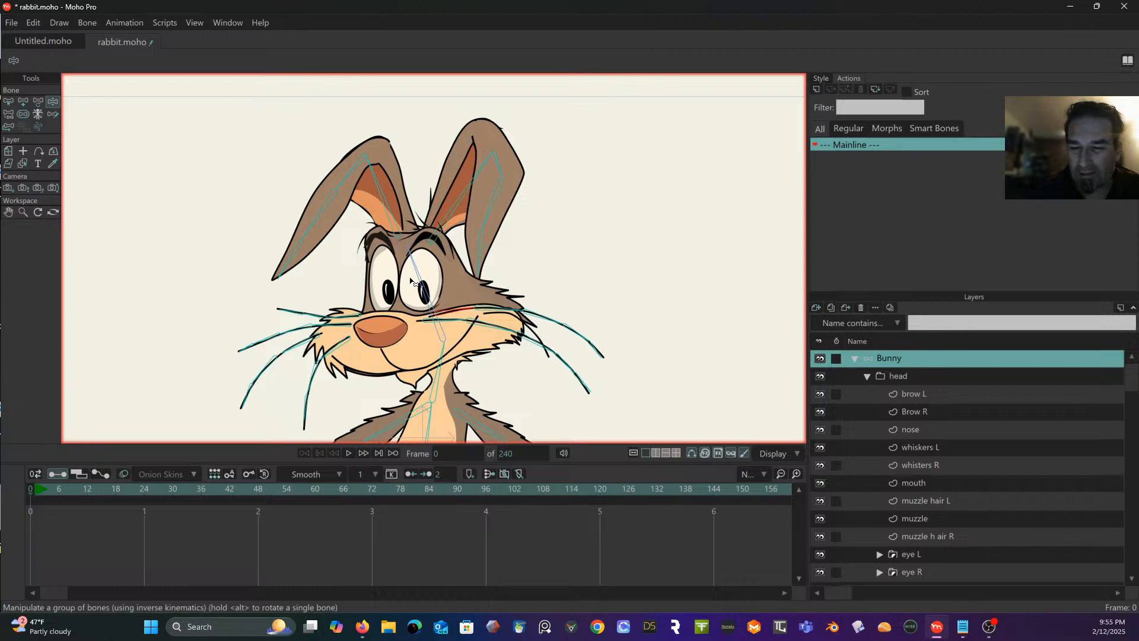
{"action": "left_click_drag", "start_coordinate": [415, 275], "coordinate": [457, 269]}
{"action": "scroll", "coordinate": [509, 279], "scroll_direction": "down", "scroll_amount": 2}
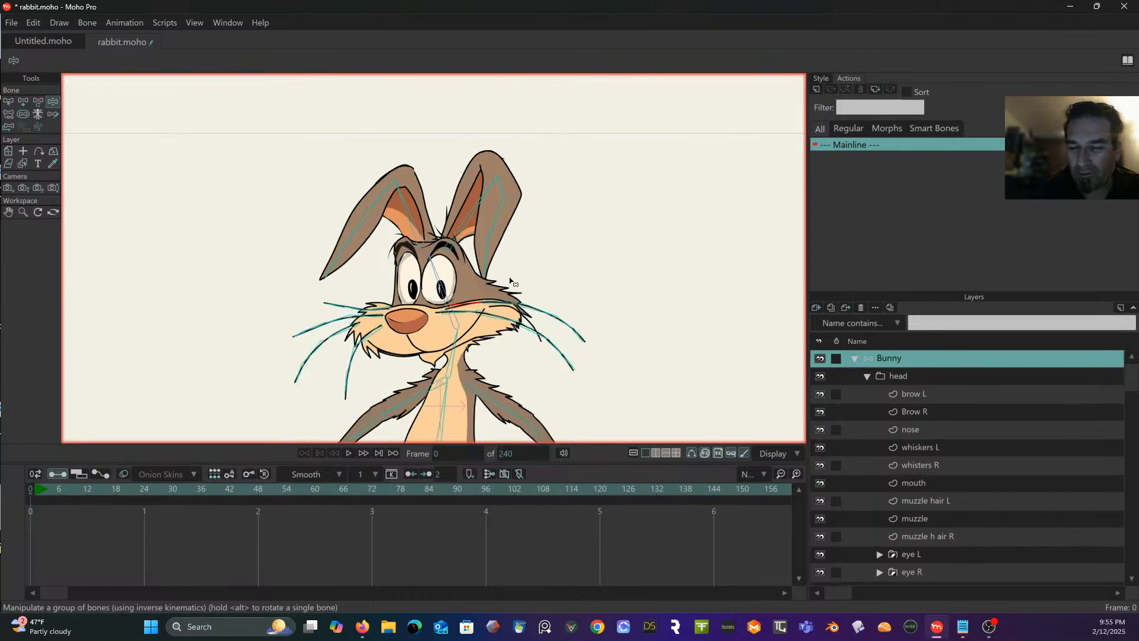
{"action": "scroll", "coordinate": [510, 281], "scroll_direction": "down", "scroll_amount": 3}
{"action": "scroll", "coordinate": [511, 265], "scroll_direction": "up", "scroll_amount": 4}
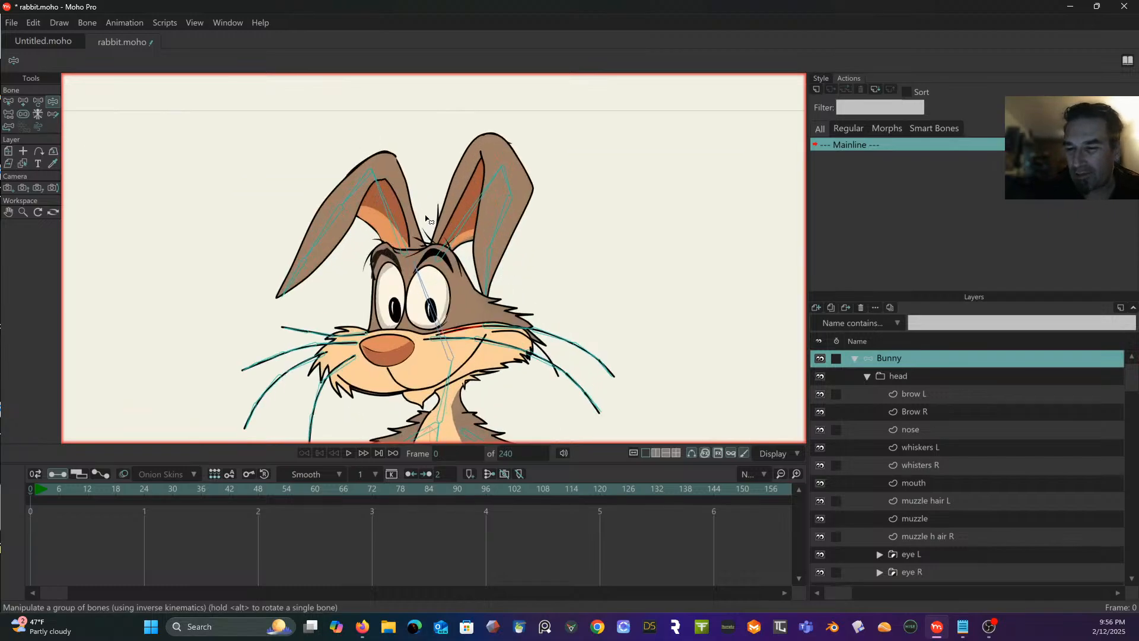
Step: Collapse the head group and bind that layer to the head bone running through the face
{"action": "left_click", "coordinate": [915, 381]}
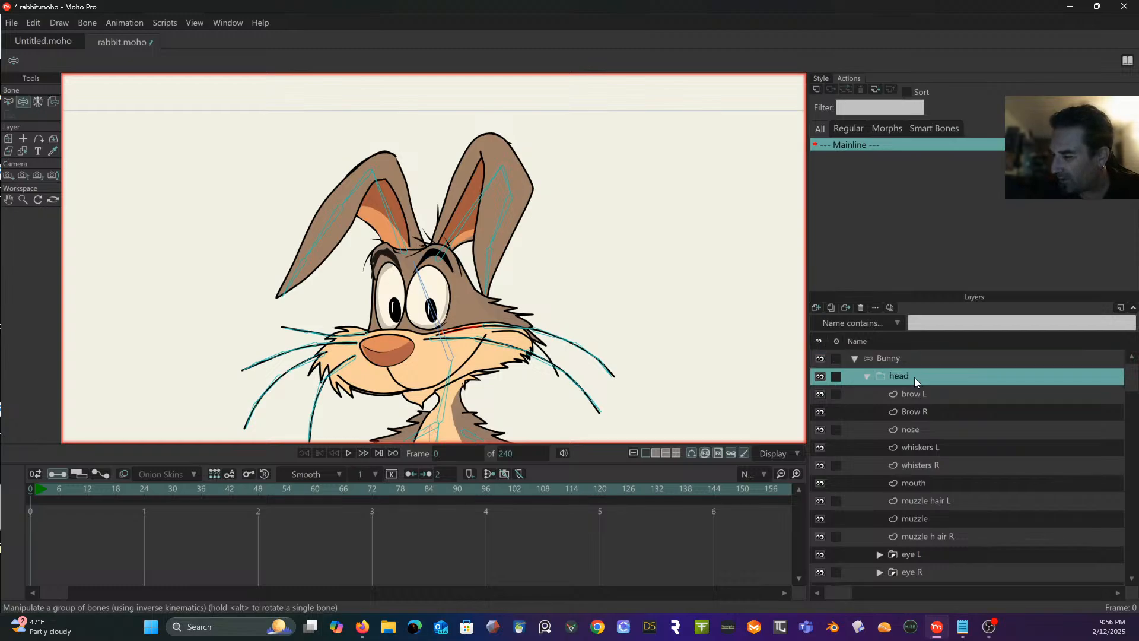
{"action": "left_click", "coordinate": [867, 376]}
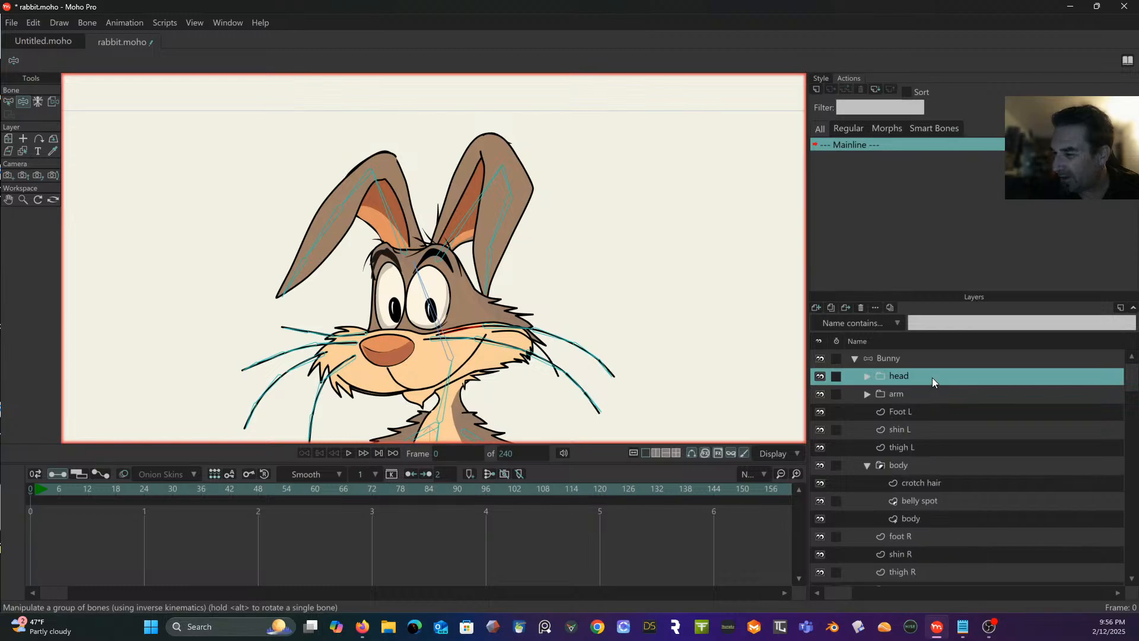
{"action": "left_click", "coordinate": [56, 102]}
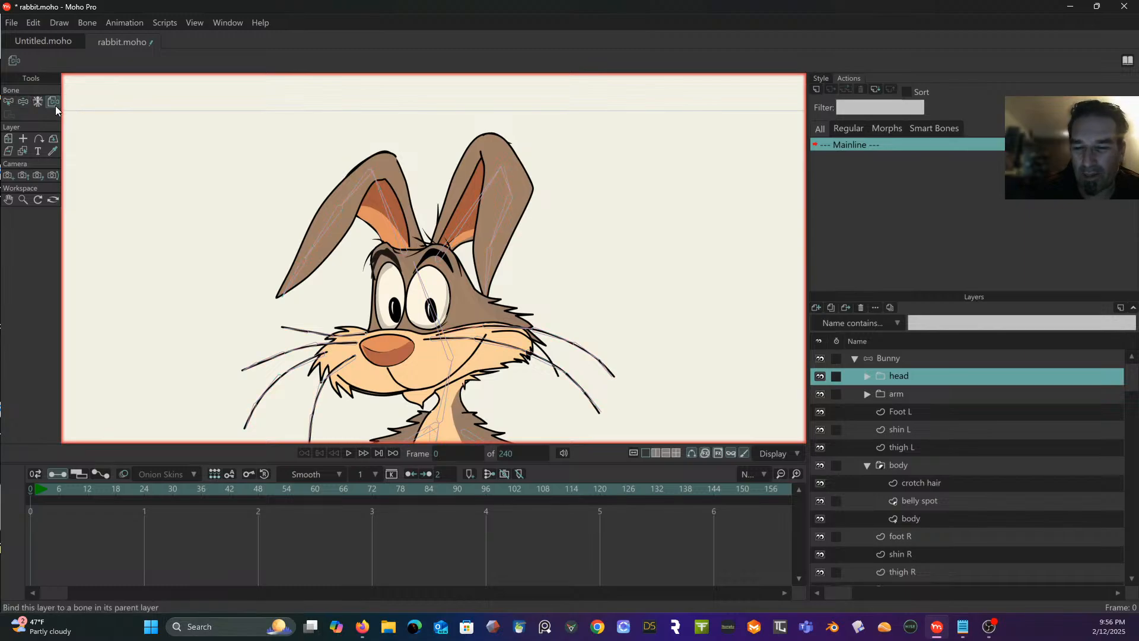
{"action": "left_click", "coordinate": [429, 297]}
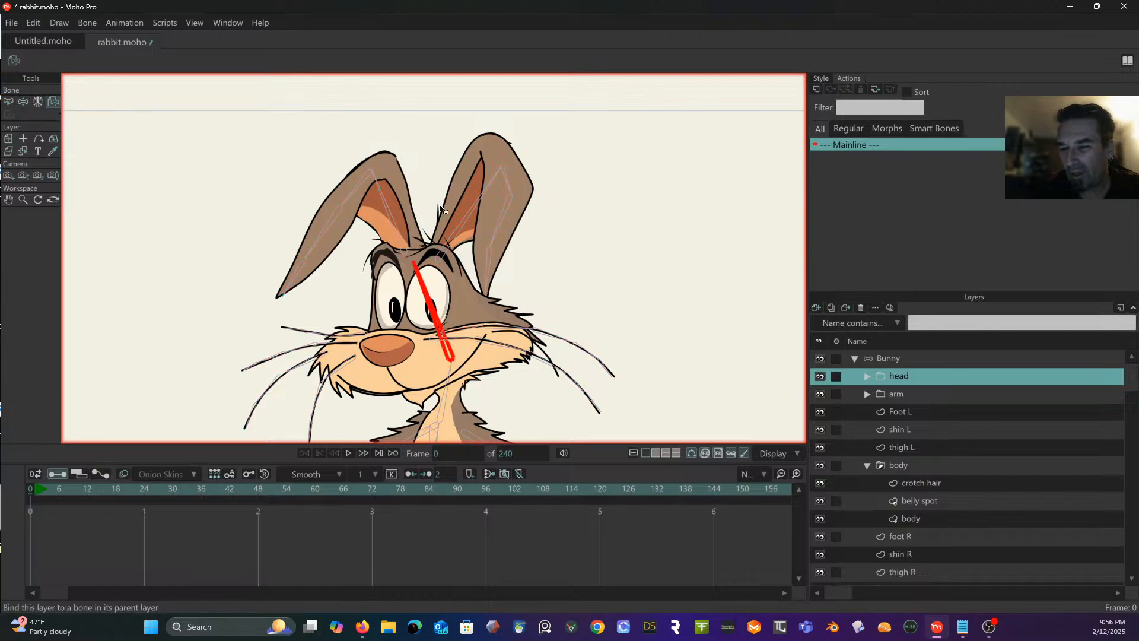
Step: Test the head binding by rotating the head bone with Manipulate Bones, and deselect all bones
{"action": "left_click", "coordinate": [23, 102]}
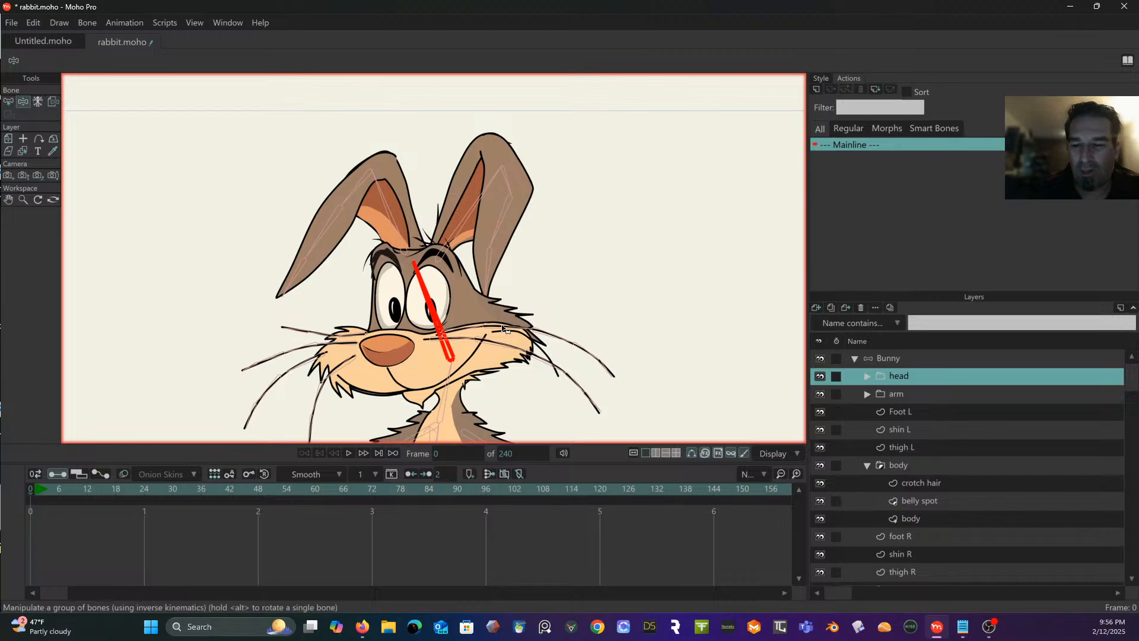
{"action": "left_click_drag", "start_coordinate": [421, 301], "coordinate": [482, 153]}
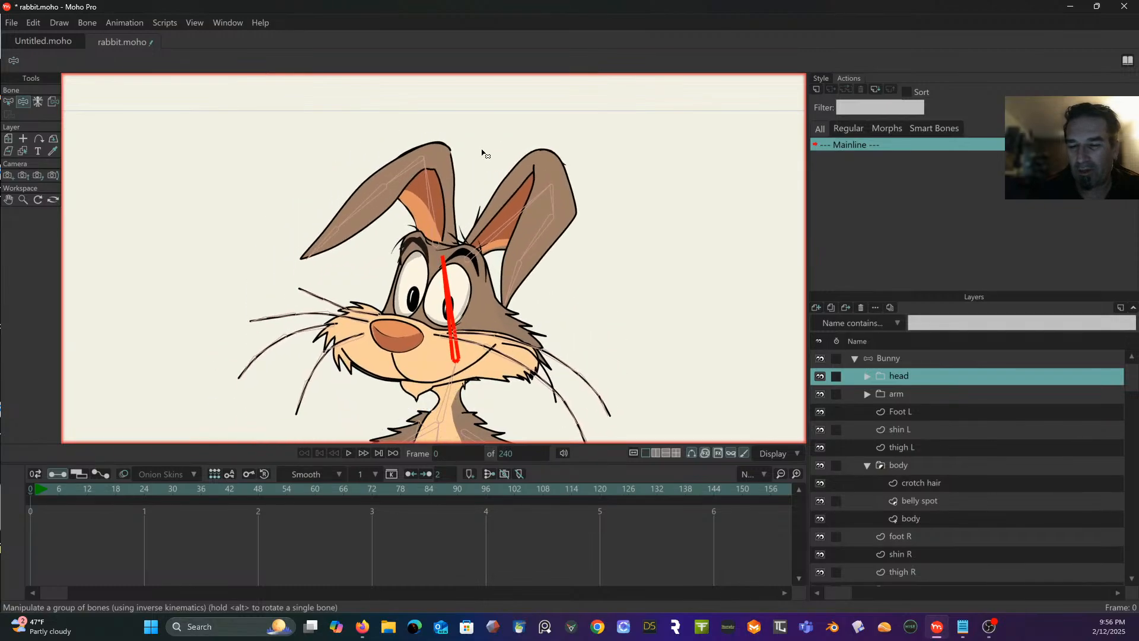
{"action": "left_click", "coordinate": [9, 101]}
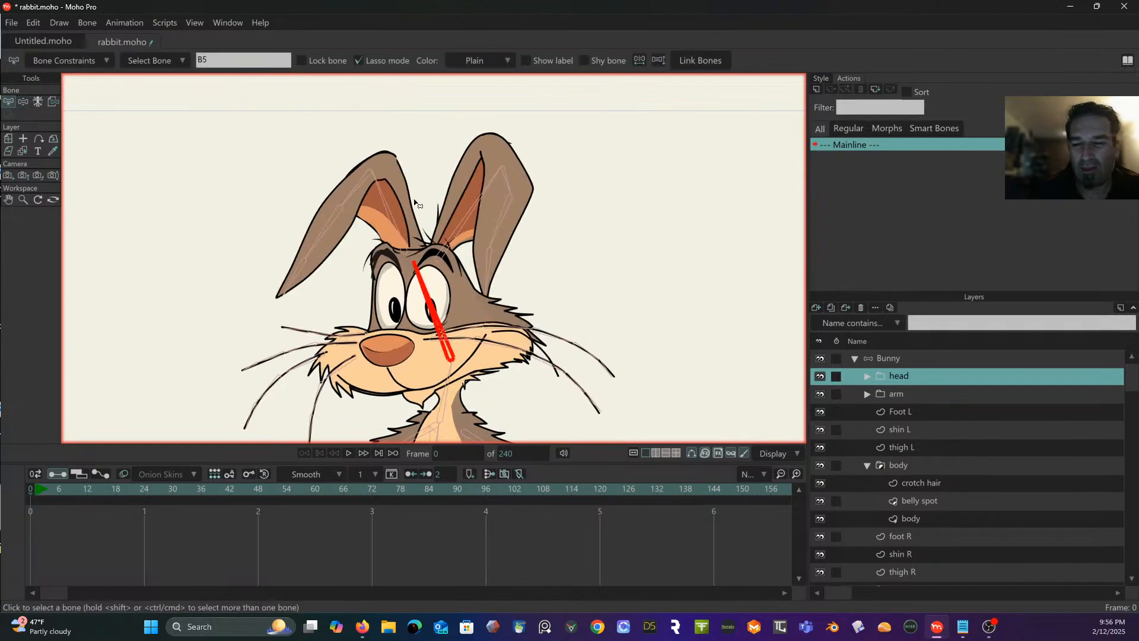
{"action": "left_click", "coordinate": [556, 256]}
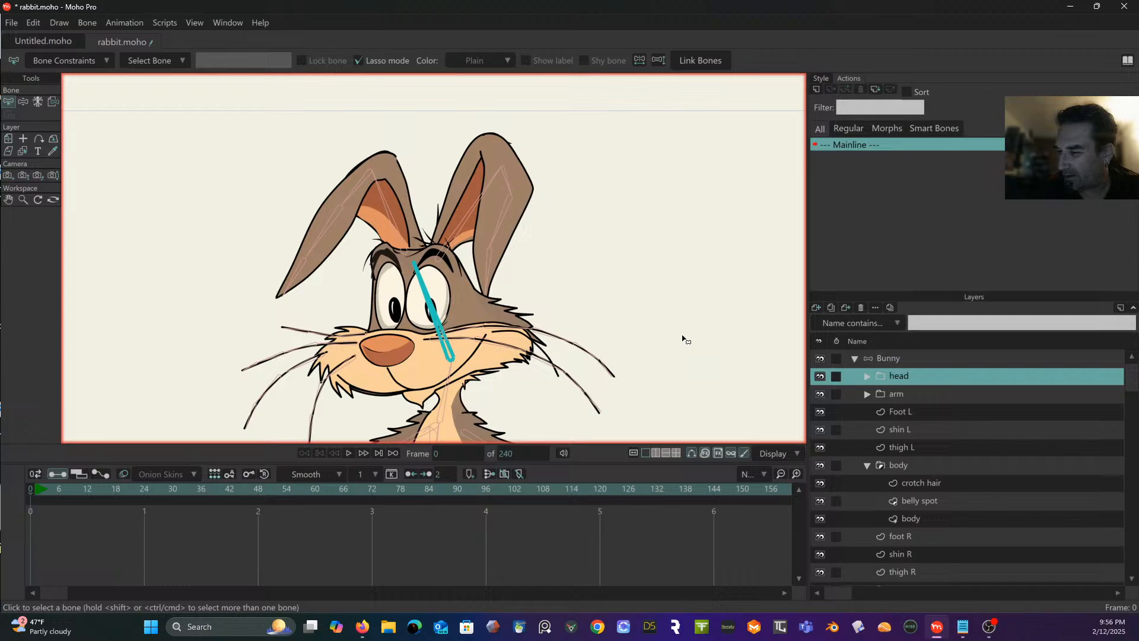
Step: Expand the head group and look through its layers from the brows down to the ears
{"action": "left_click", "coordinate": [865, 376]}
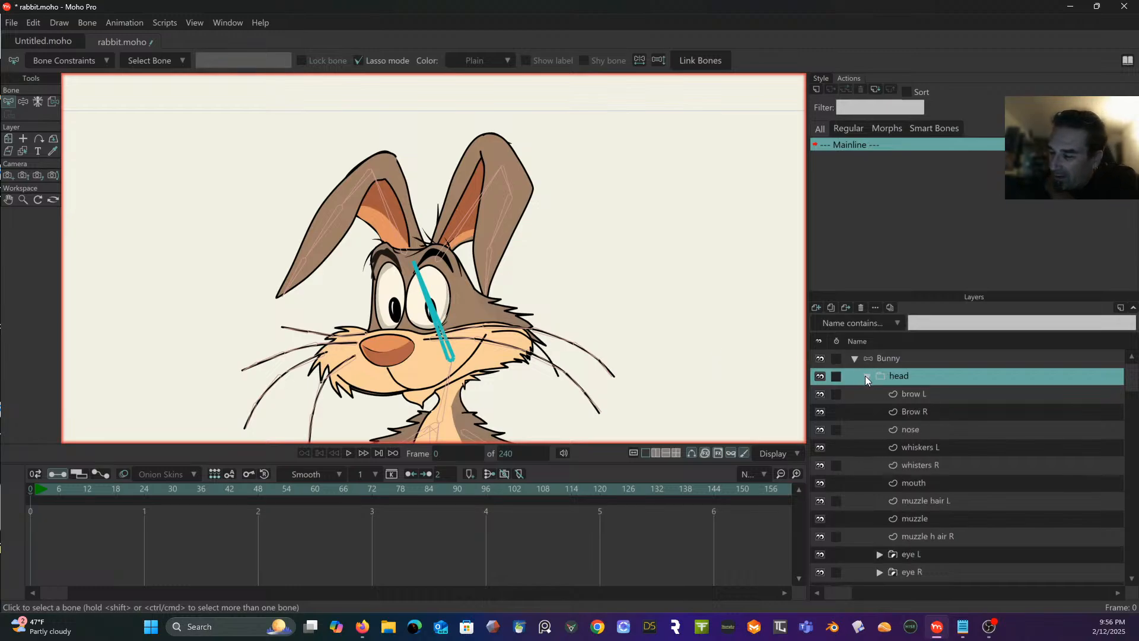
{"action": "scroll", "coordinate": [981, 446], "scroll_direction": "down", "scroll_amount": 1}
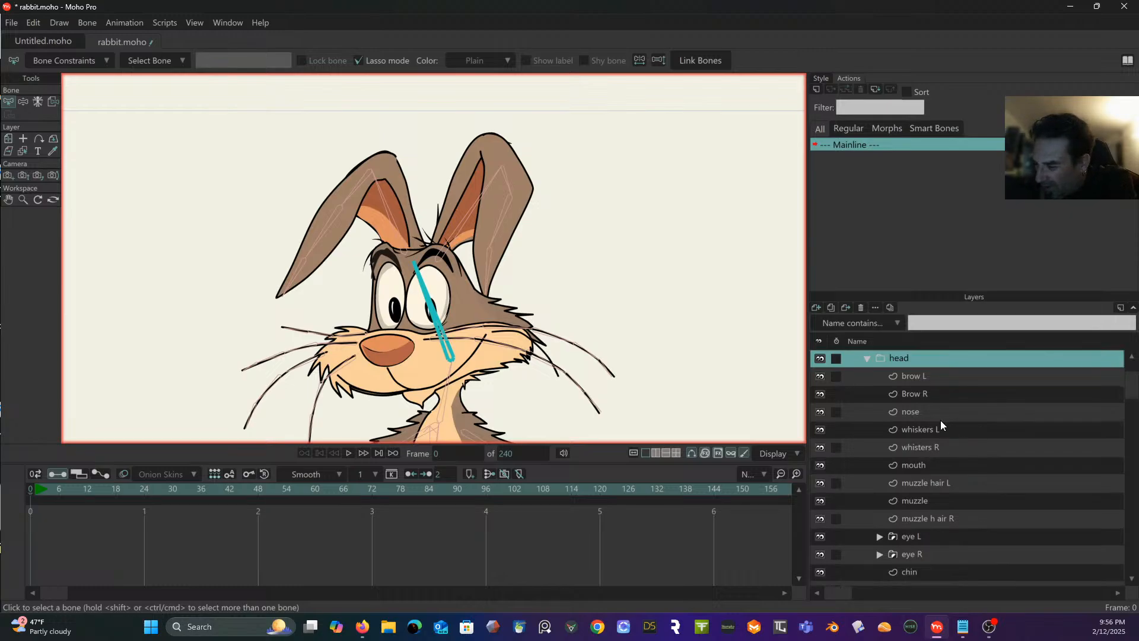
{"action": "scroll", "coordinate": [941, 428], "scroll_direction": "down", "scroll_amount": 5}
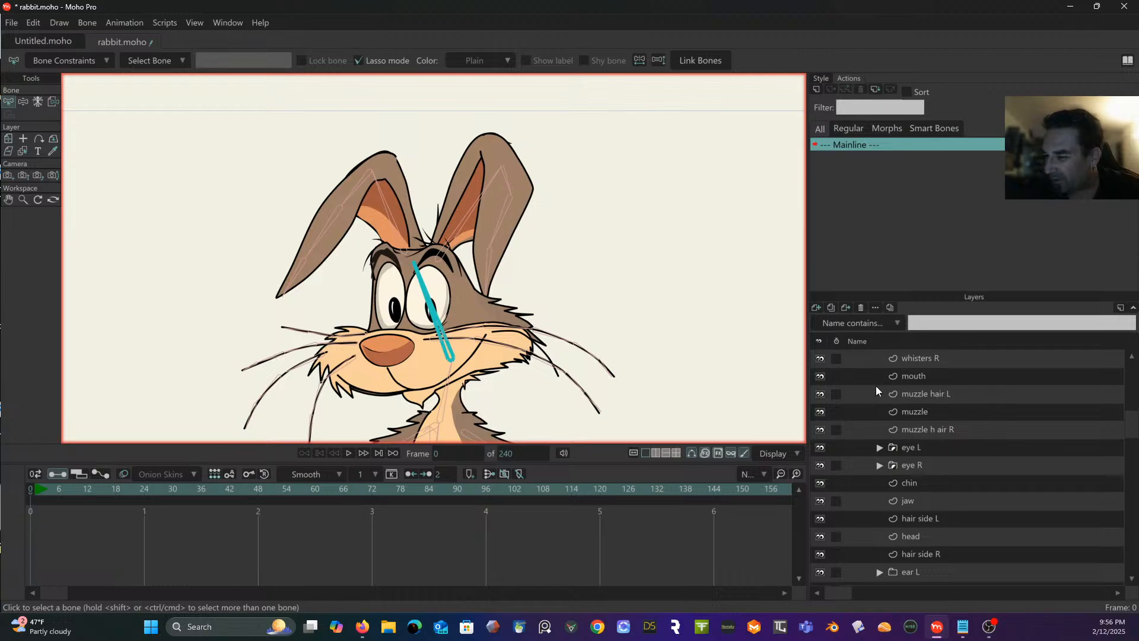
{"action": "scroll", "coordinate": [871, 386], "scroll_direction": "up", "scroll_amount": 6}
{"action": "scroll", "coordinate": [867, 386], "scroll_direction": "down", "scroll_amount": 6}
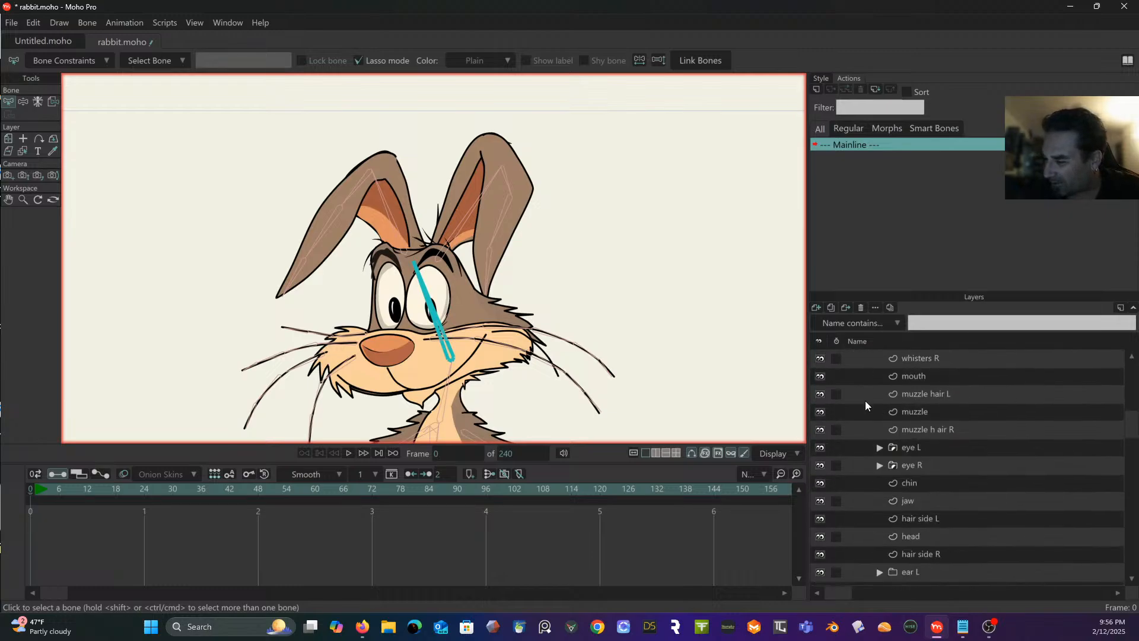
{"action": "scroll", "coordinate": [864, 395], "scroll_direction": "up", "scroll_amount": 4}
{"action": "scroll", "coordinate": [862, 394], "scroll_direction": "down", "scroll_amount": 4}
{"action": "scroll", "coordinate": [879, 409], "scroll_direction": "down", "scroll_amount": 4}
{"action": "scroll", "coordinate": [926, 477], "scroll_direction": "down", "scroll_amount": 3}
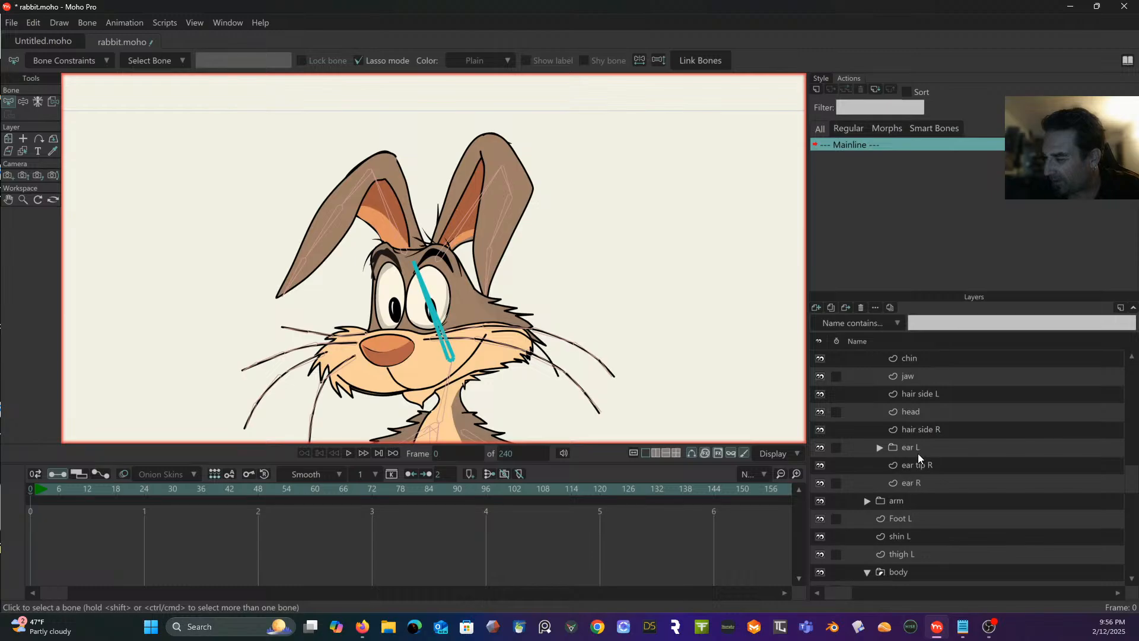
Step: Group the ear tip R and ear R layers together inside the head group
{"action": "left_click", "coordinate": [915, 449]}
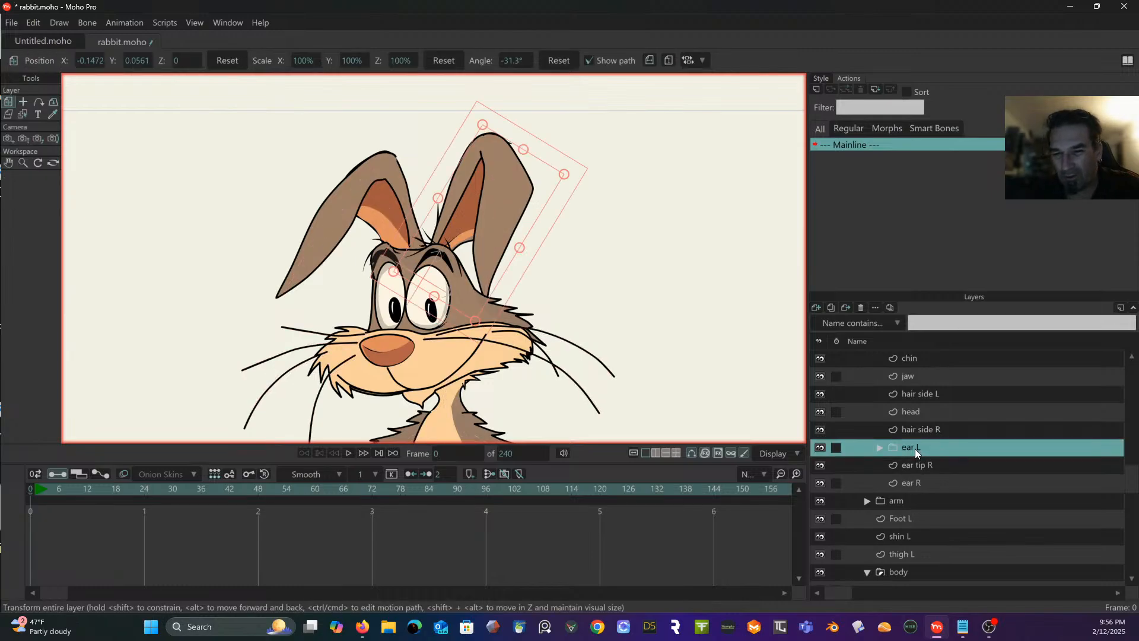
{"action": "left_click", "coordinate": [909, 464]}
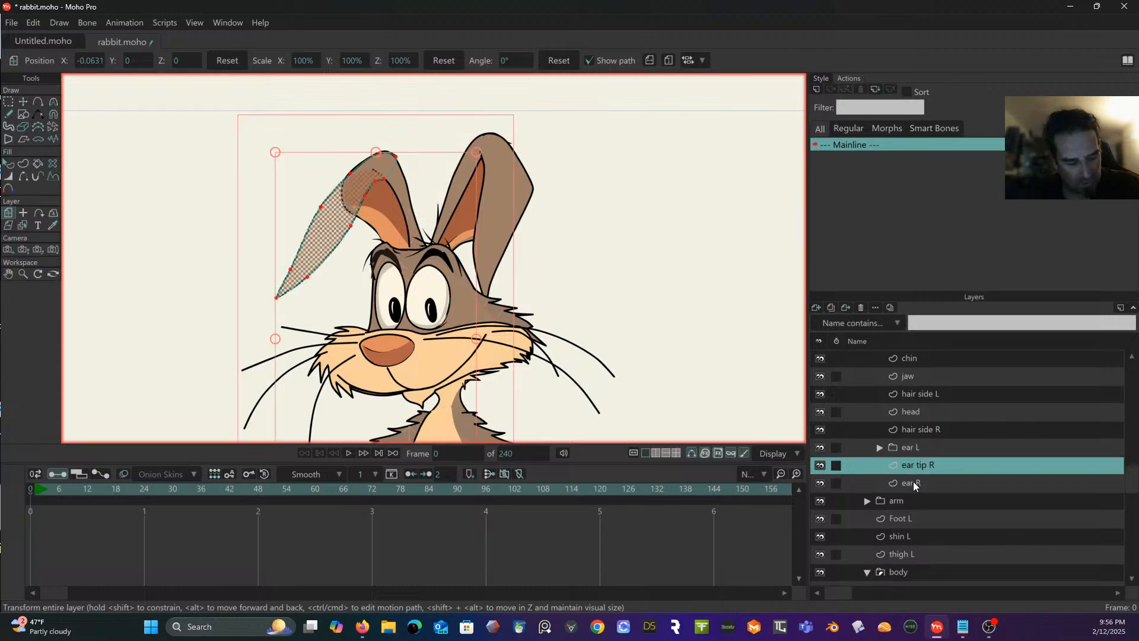
{"action": "left_click", "coordinate": [913, 482], "text": "ctrl"}
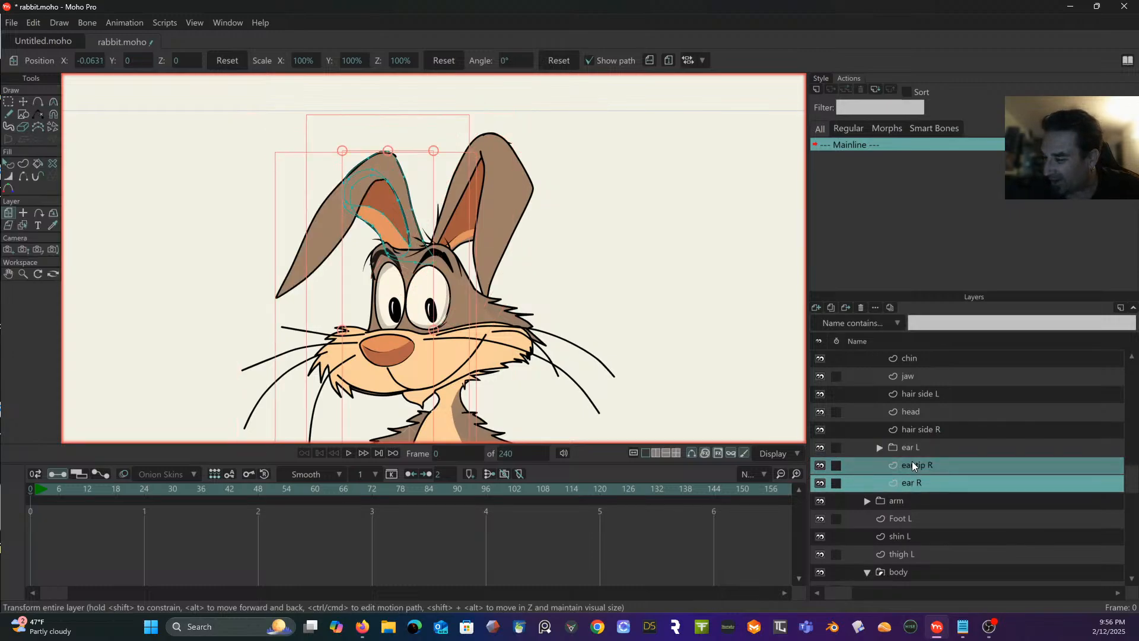
{"action": "right_click", "coordinate": [912, 463]}
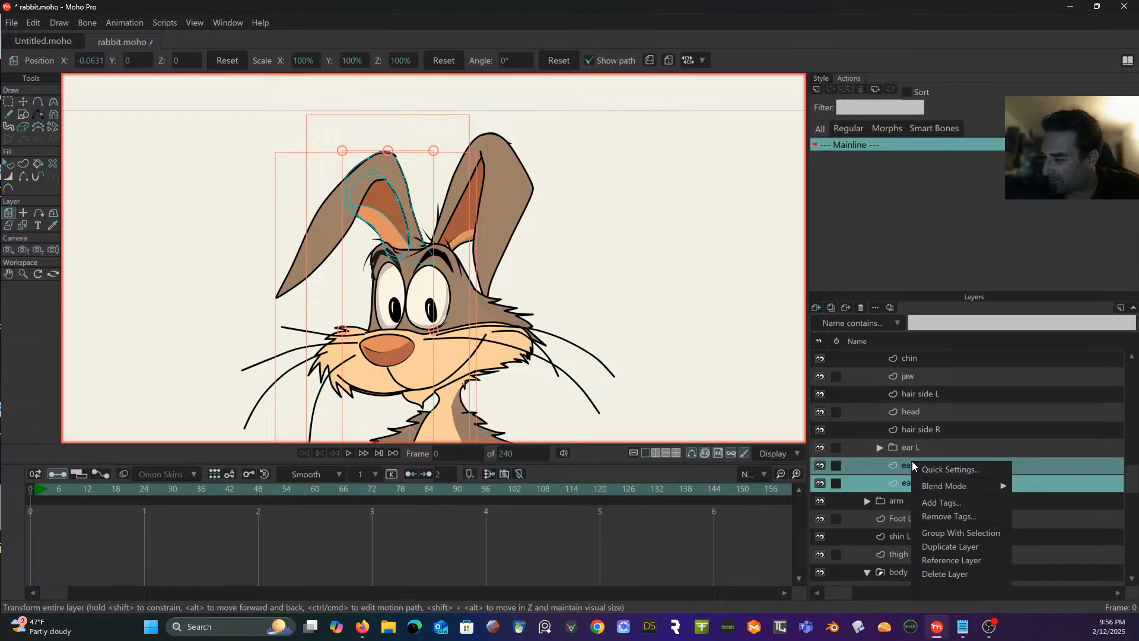
{"action": "left_click", "coordinate": [932, 531]}
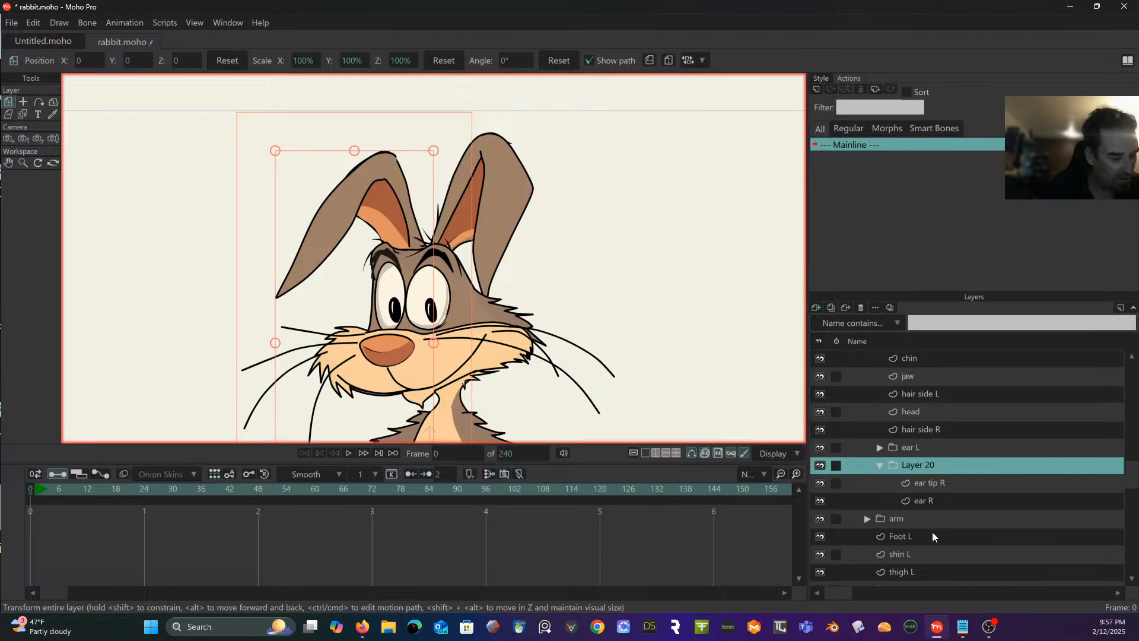
Step: Rename the new group holding the right ear's layers as Ear R
{"action": "key", "text": "space"}
{"action": "key", "text": "space"}
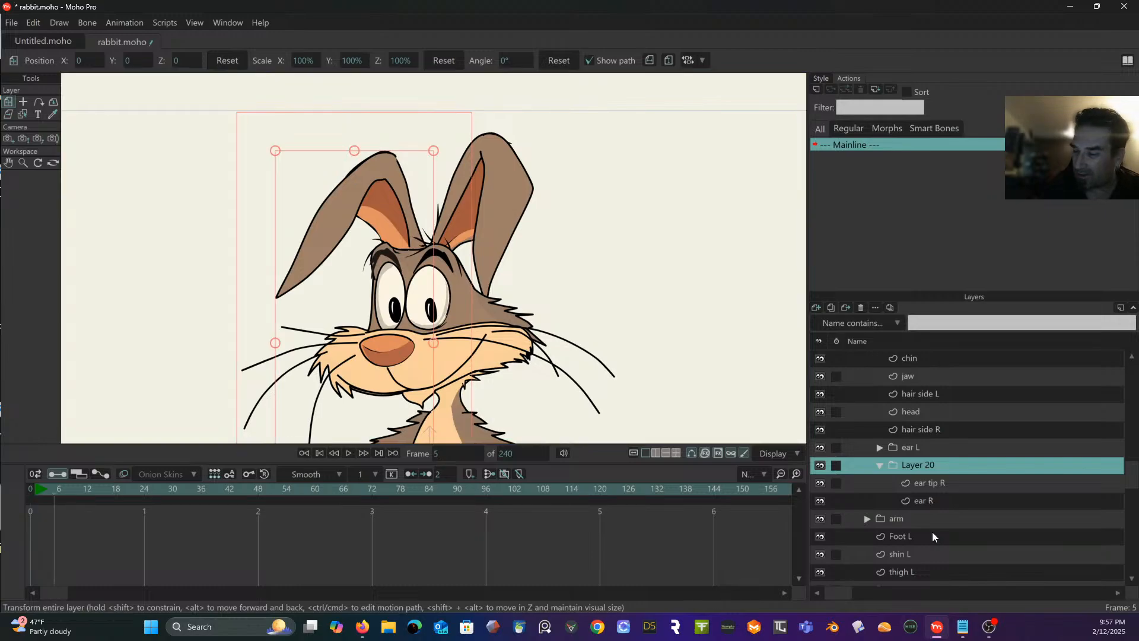
{"action": "double_click", "coordinate": [915, 462]}
{"action": "type", "text": "E"}
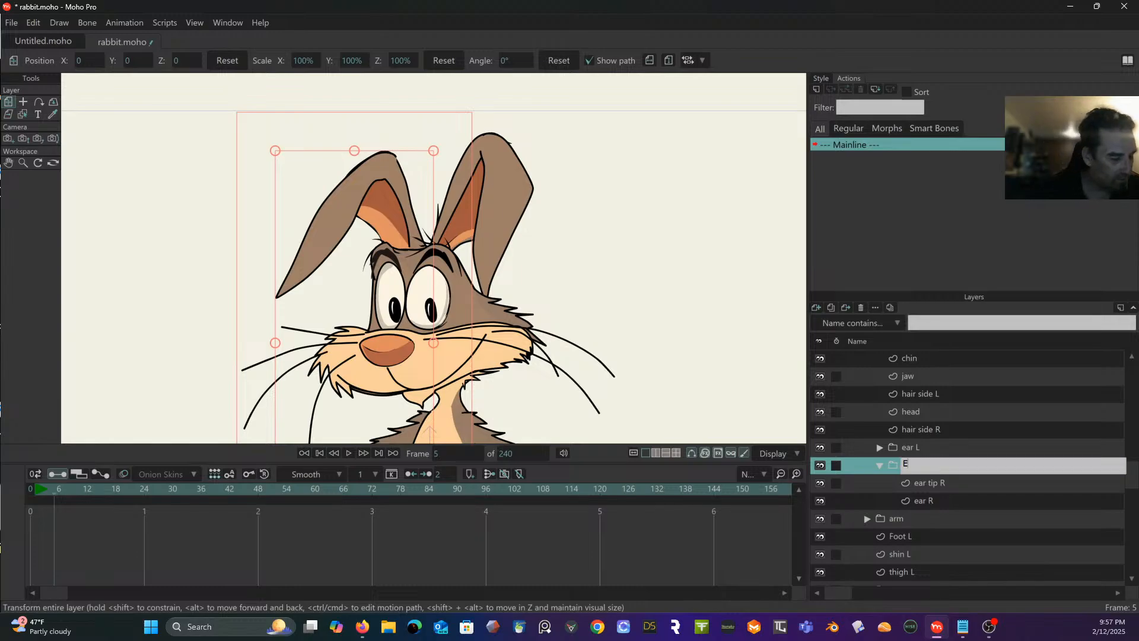
{"action": "type", "text": "ar R"}
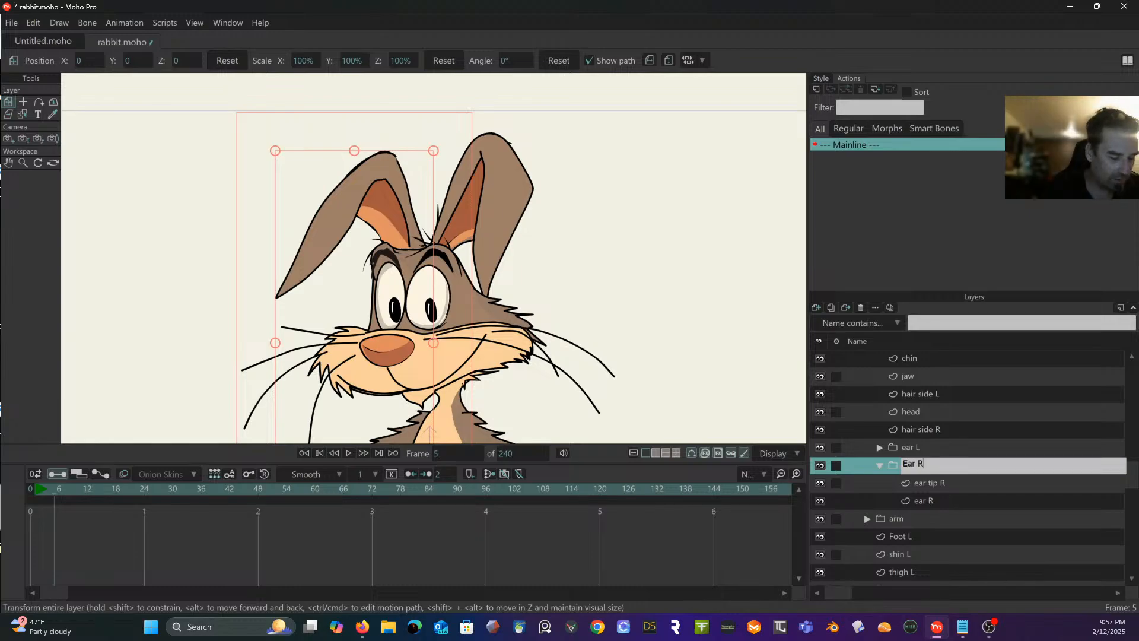
{"action": "key", "text": "Return"}
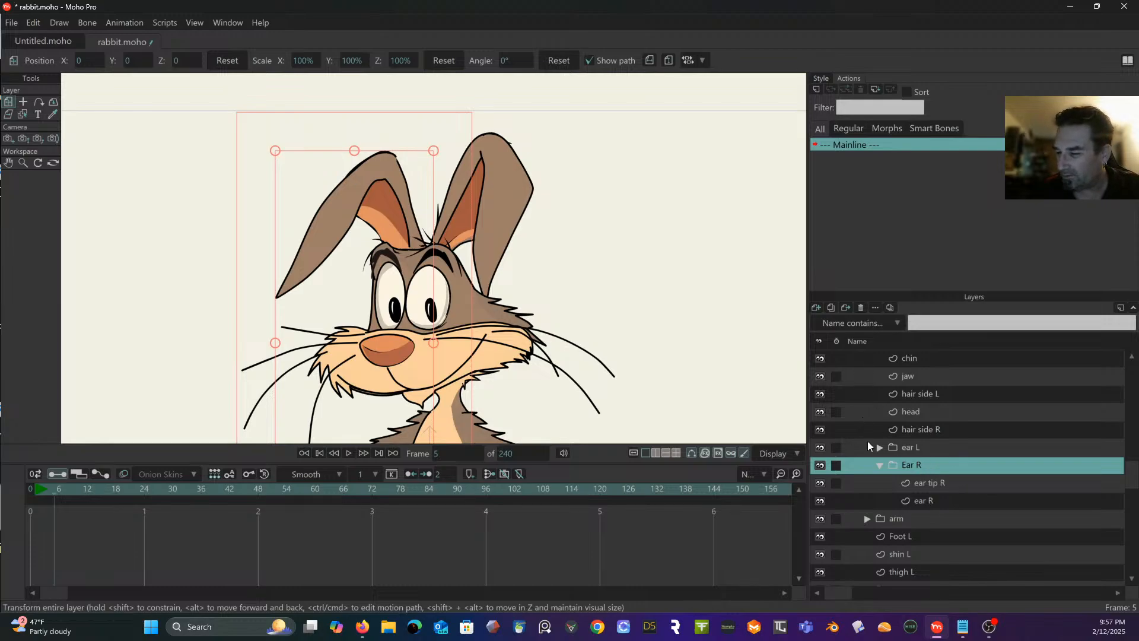
Step: Set the Ear R group's origin just below the ear's base, at about X -0.045, Y 0.595, checking ear L's origin for comparison
{"action": "left_click", "coordinate": [23, 102]}
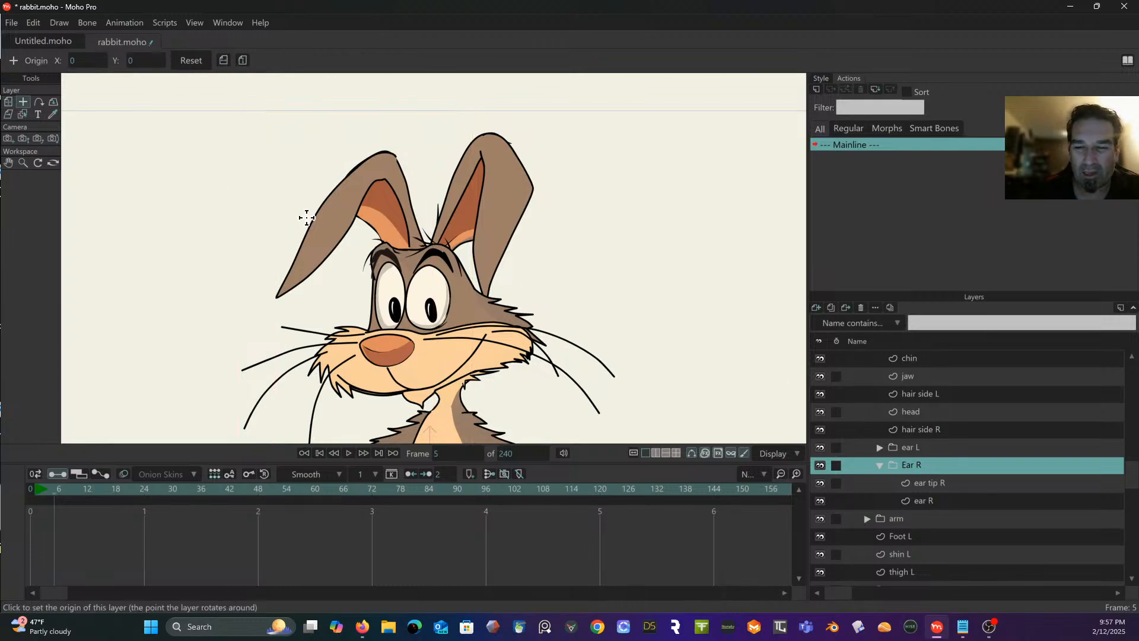
{"action": "left_click", "coordinate": [399, 236]}
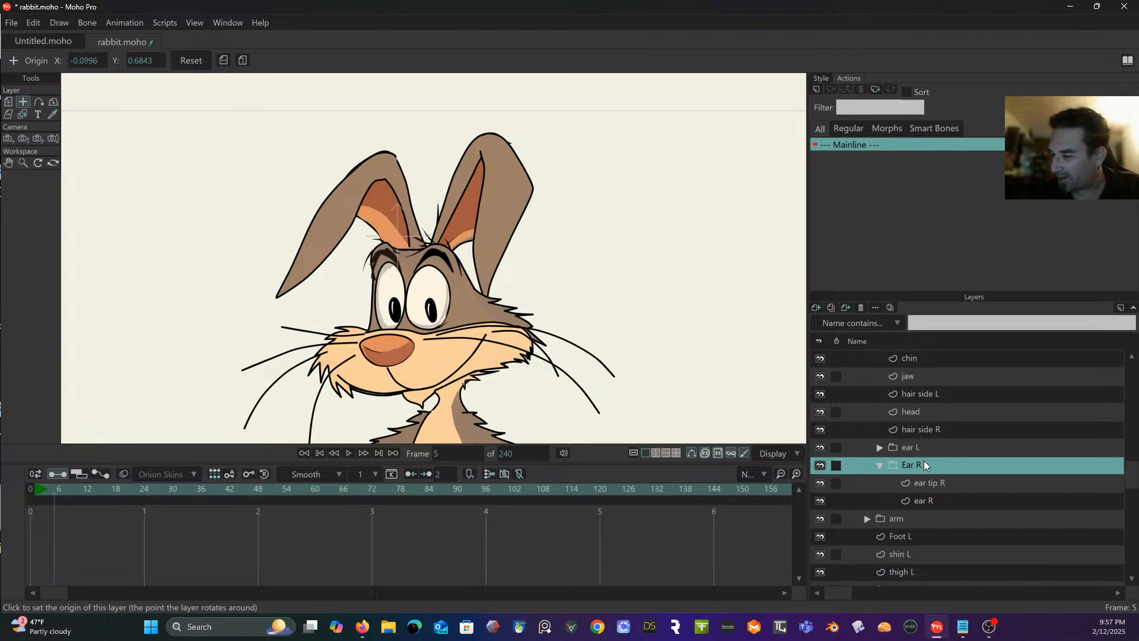
{"action": "left_click", "coordinate": [915, 447]}
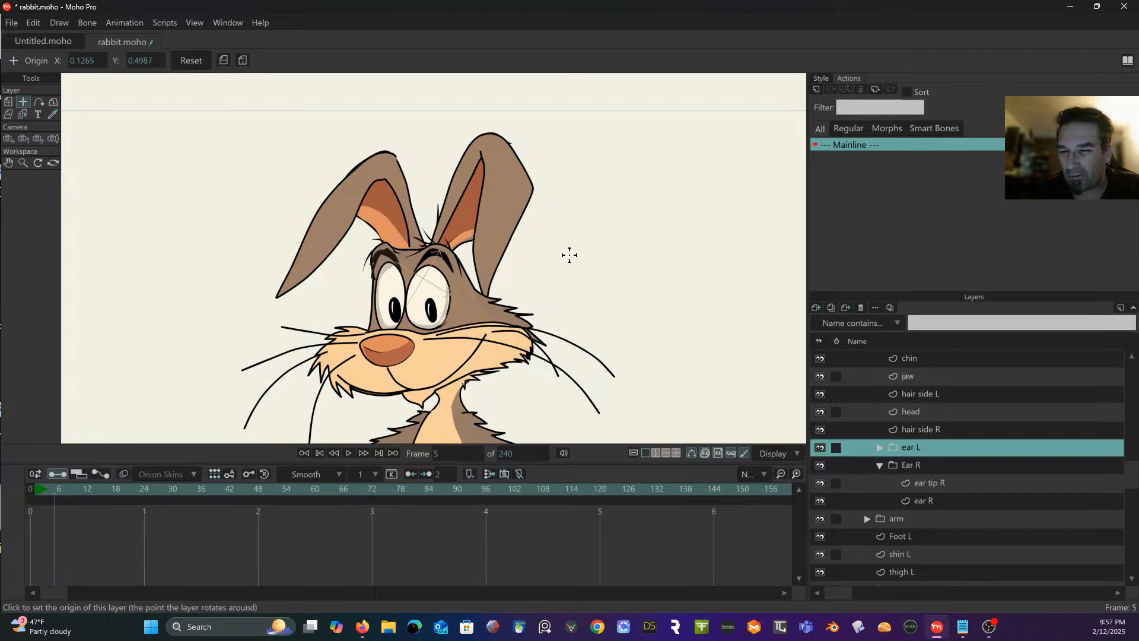
{"action": "left_click", "coordinate": [912, 464]}
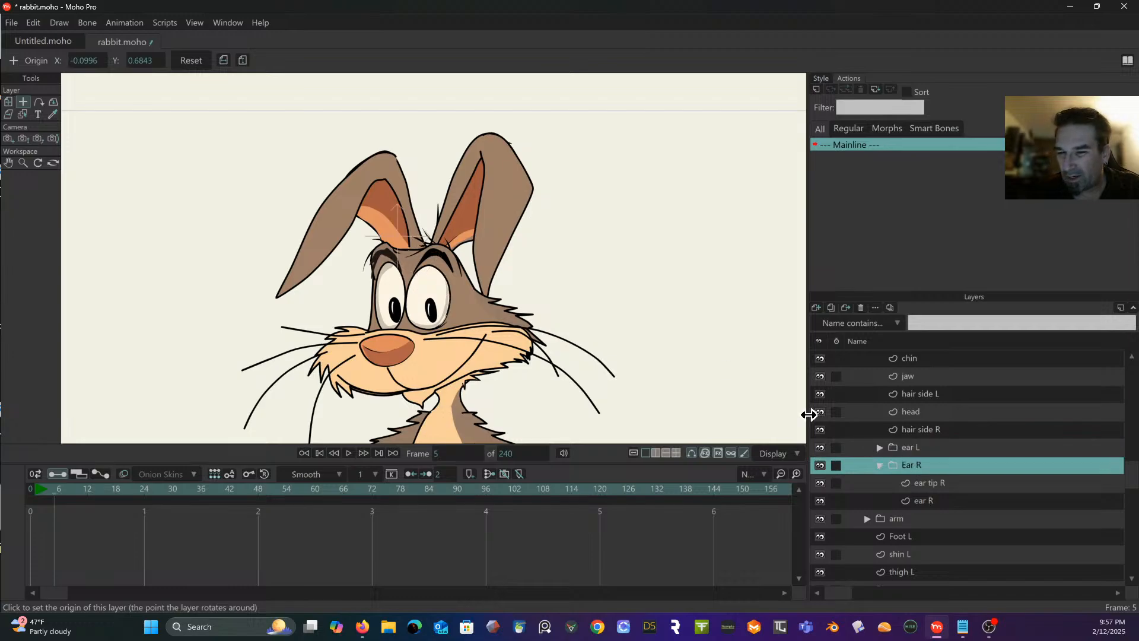
{"action": "left_click", "coordinate": [414, 265]}
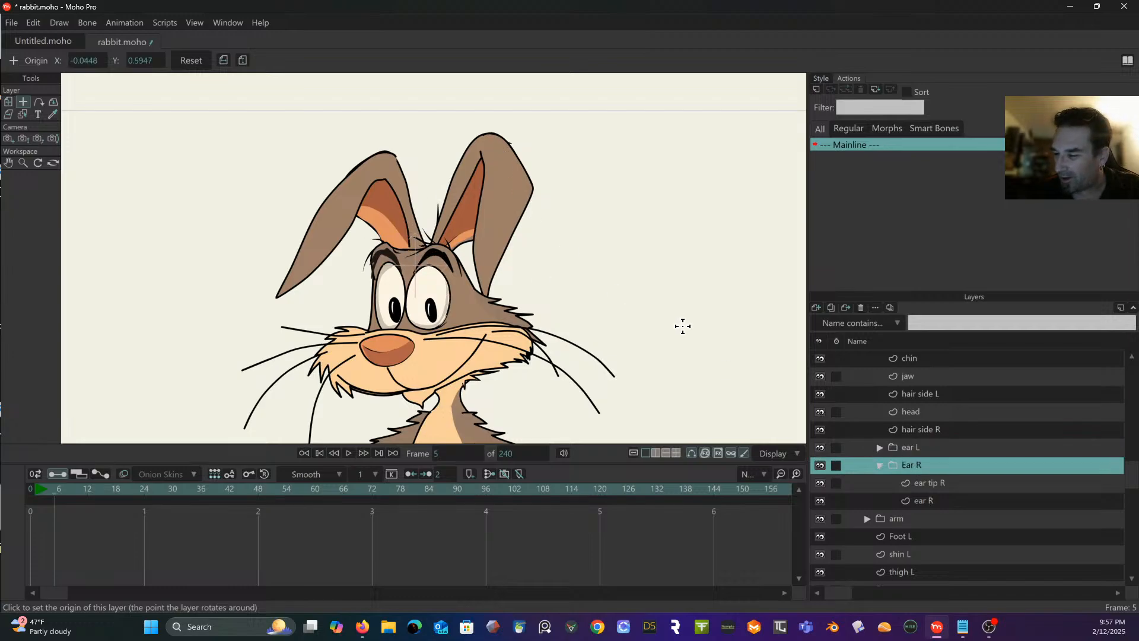
Step: Set ear tip R's origin at the ear's bend, about X -0.104, Y 0.898, and ear R's origin at the ear's base
{"action": "left_click", "coordinate": [921, 486]}
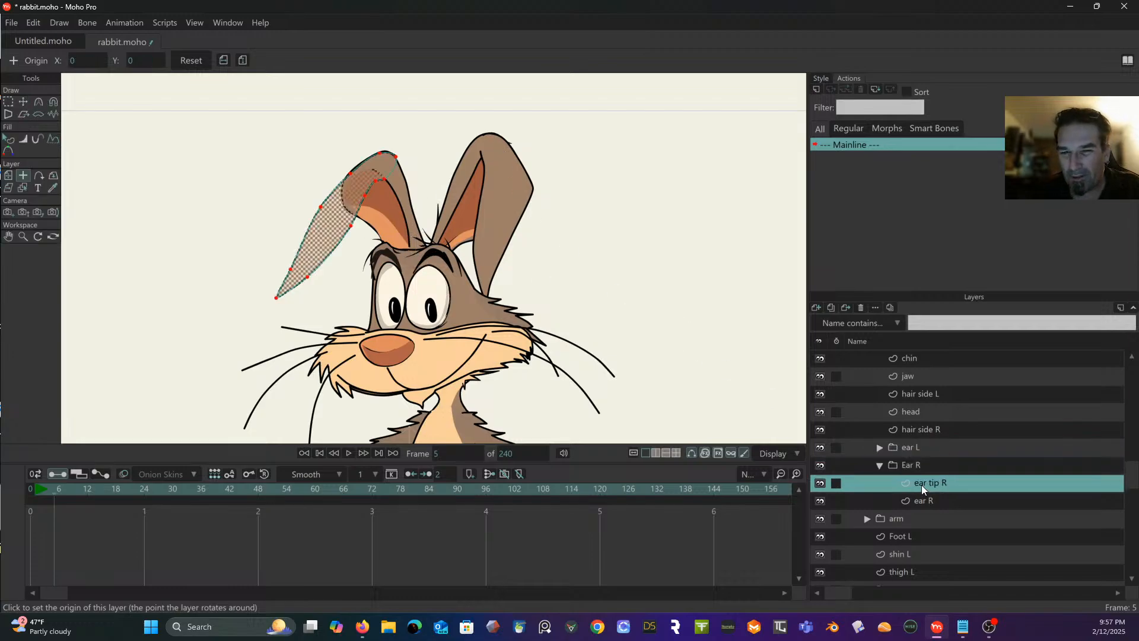
{"action": "left_click", "coordinate": [375, 165]}
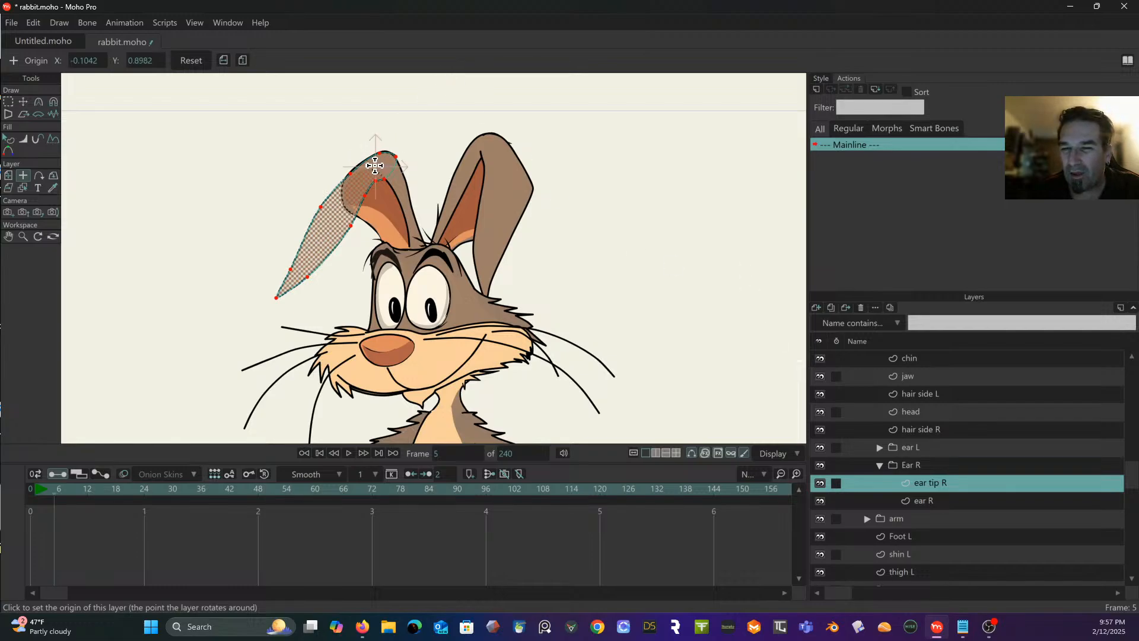
{"action": "left_click", "coordinate": [918, 500]}
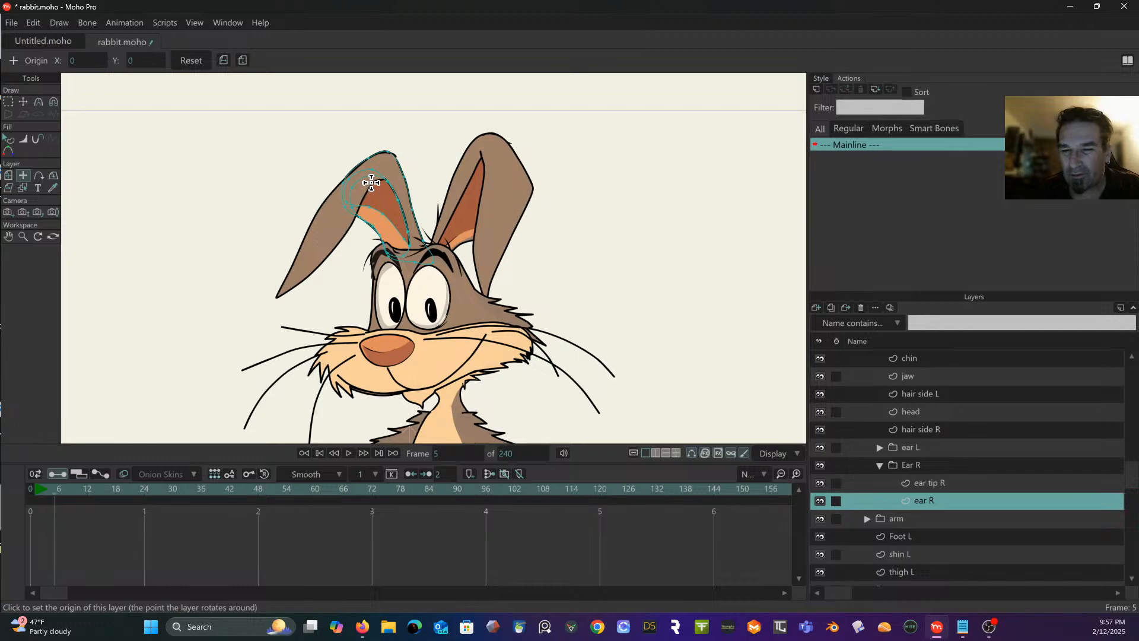
{"action": "left_click", "coordinate": [409, 256]}
Step: Inside the ear L group, set ear L tip's origin at the upper bend and ear L's at the base, about X 0.142, Y 0.561
{"action": "left_click", "coordinate": [884, 447]}
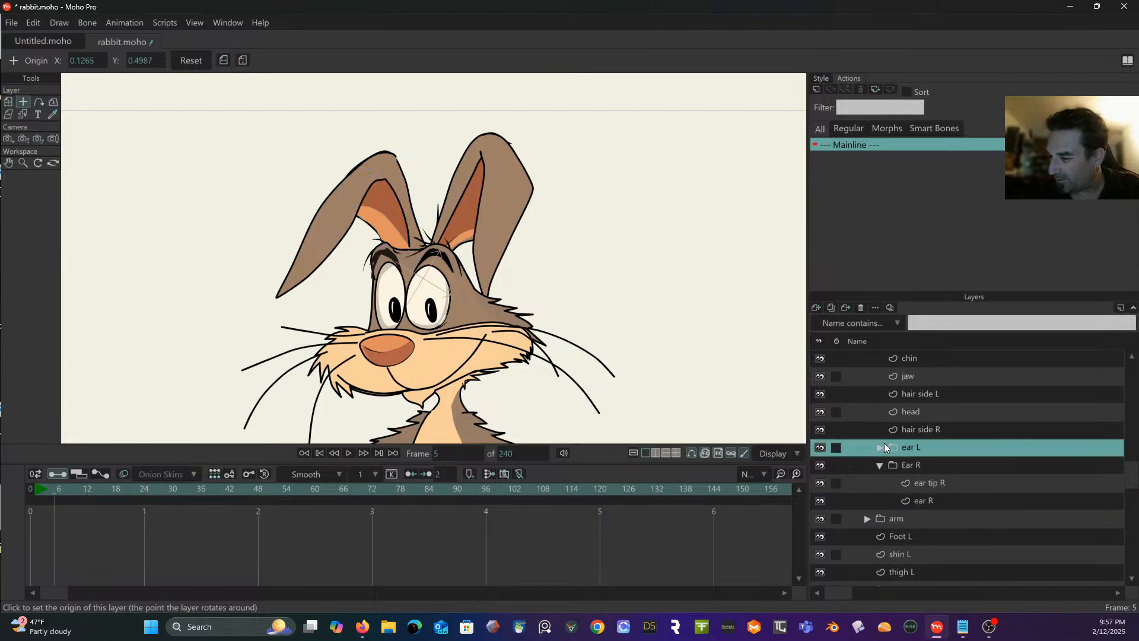
{"action": "left_click", "coordinate": [881, 447]}
{"action": "left_click", "coordinate": [926, 468]}
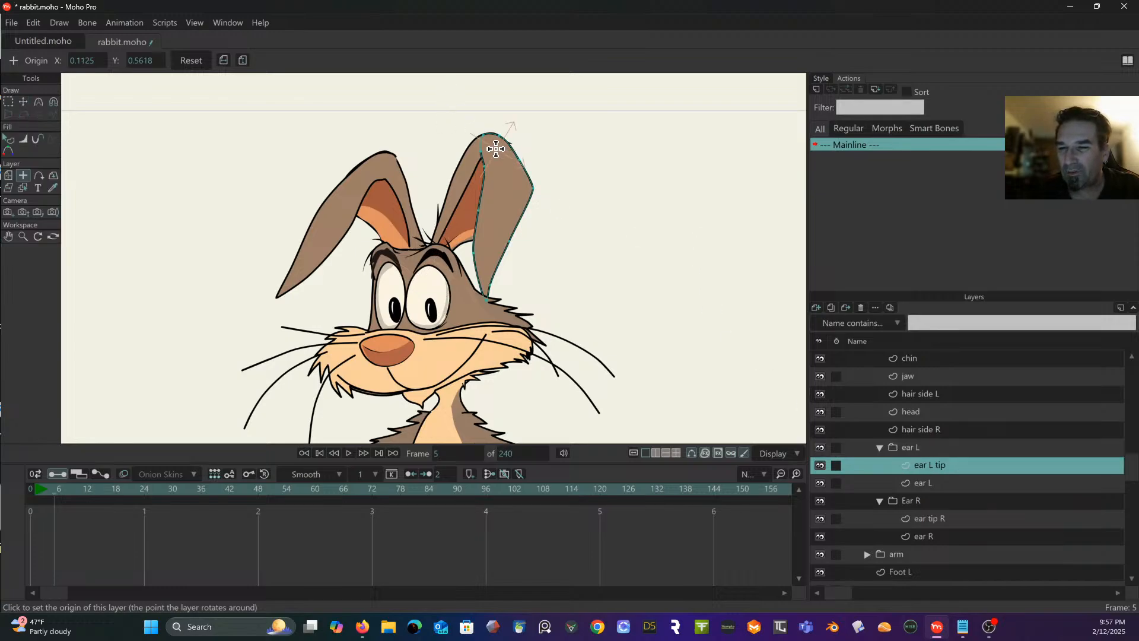
{"action": "left_click", "coordinate": [501, 128]}
{"action": "left_click", "coordinate": [925, 482]}
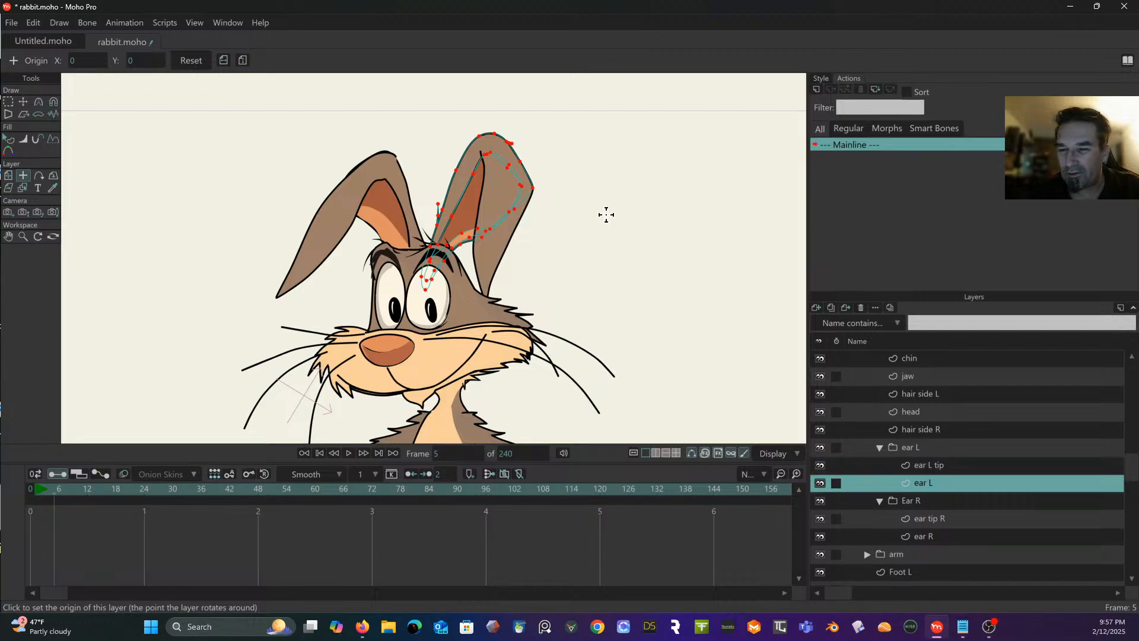
{"action": "left_click", "coordinate": [437, 263]}
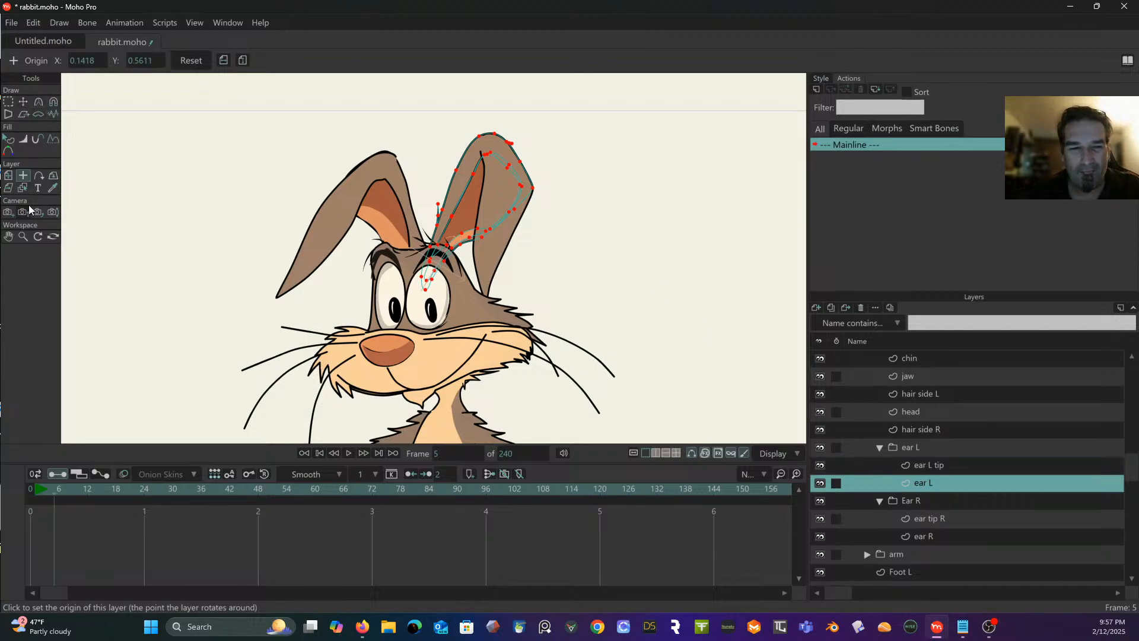
Step: Set the jaw's origin near its back corner, about X 0.118, Y 0.277, and the chin's at about X -0.034, Y 0.202
{"action": "left_click", "coordinate": [8, 177]}
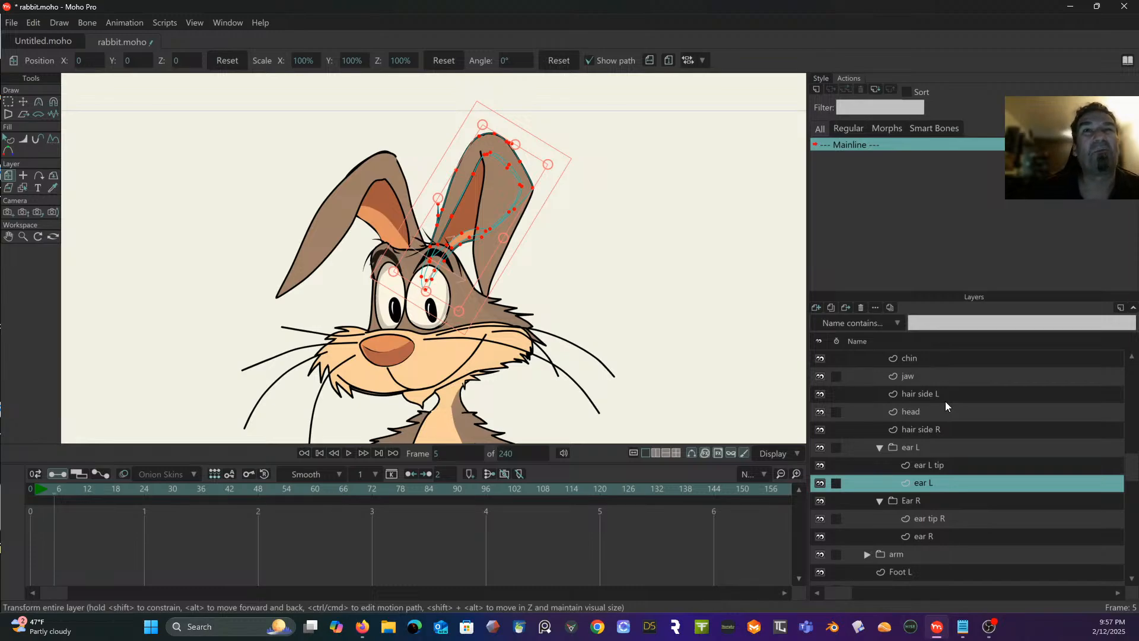
{"action": "left_click", "coordinate": [922, 378]}
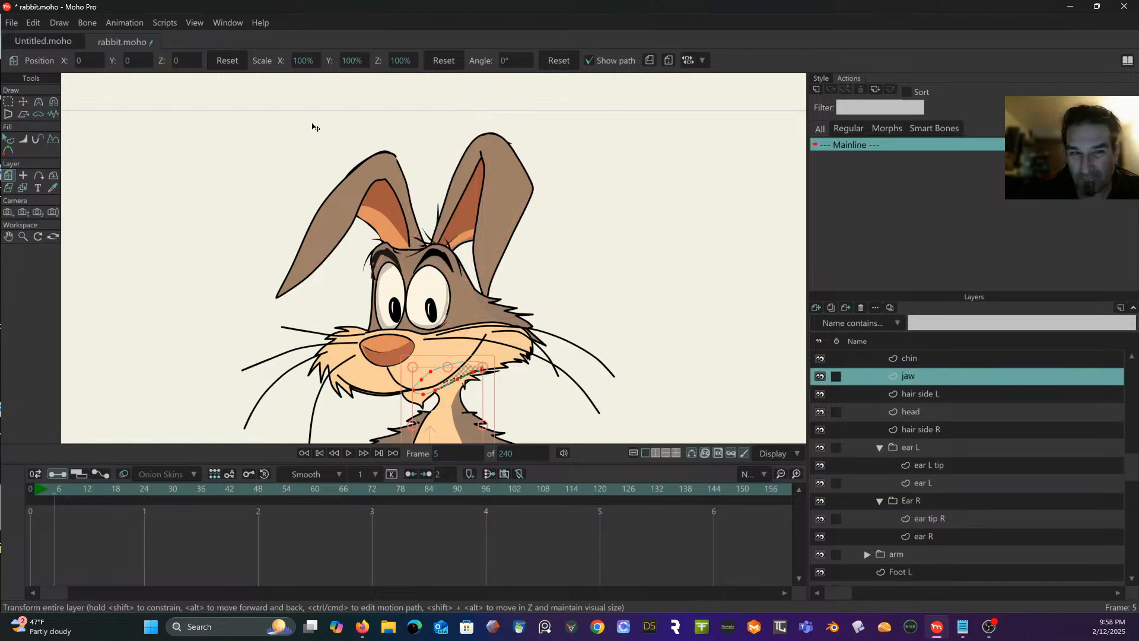
{"action": "left_click", "coordinate": [23, 175]}
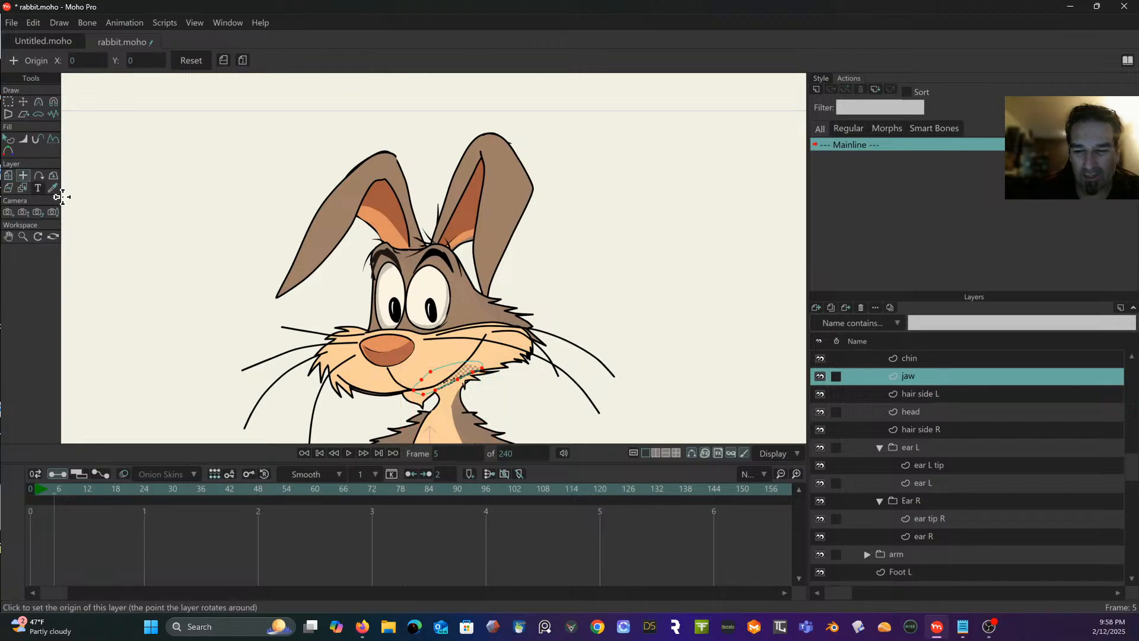
{"action": "left_click", "coordinate": [468, 369]}
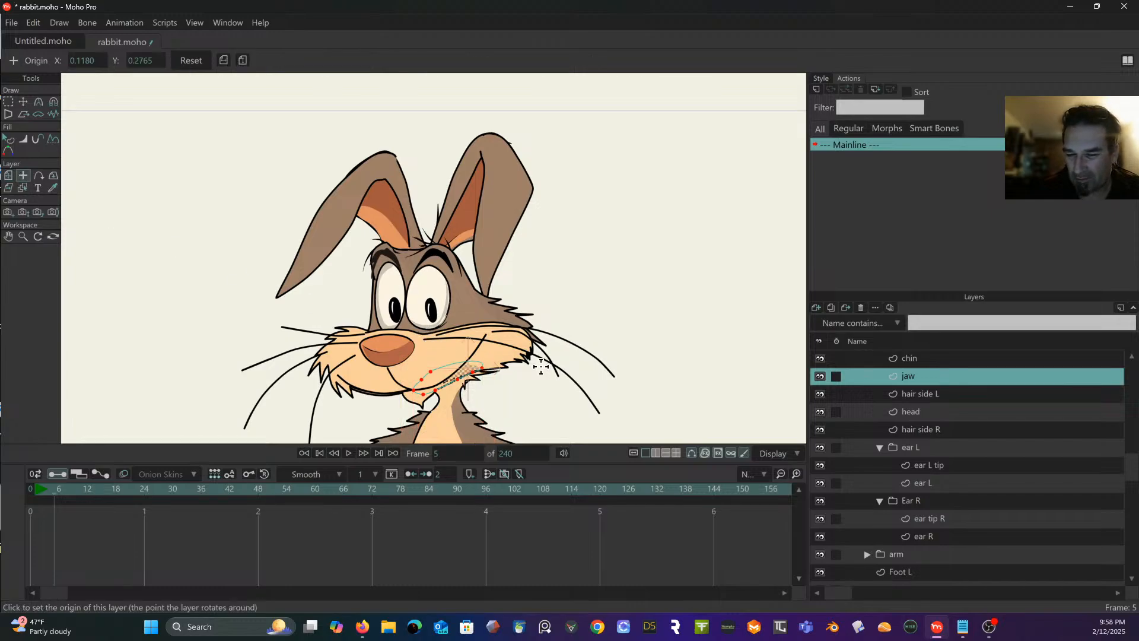
{"action": "left_click", "coordinate": [928, 358]}
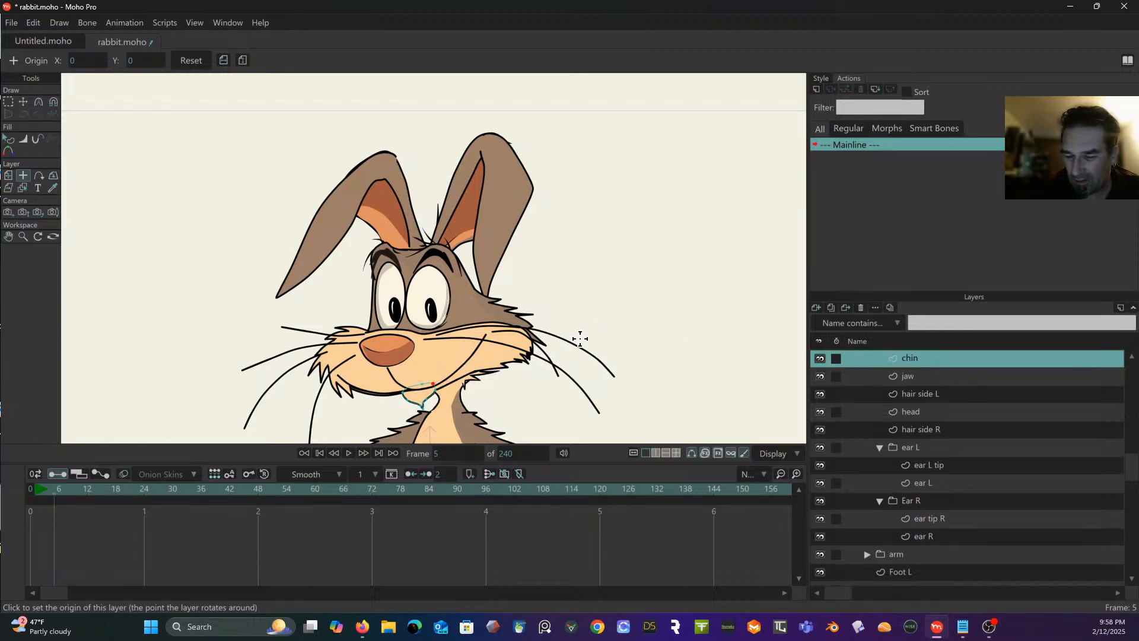
{"action": "left_click", "coordinate": [420, 386]}
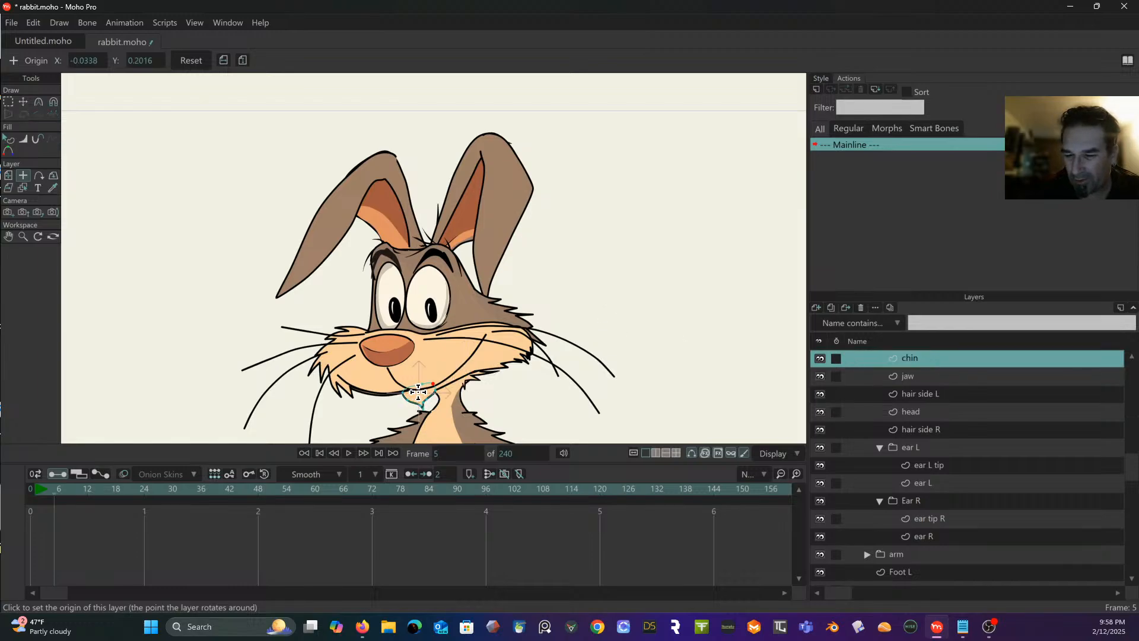
Step: Set hair side L's origin on the cheek fur and the head layer's origin near the chin, about X 0.034, Y 0.247
{"action": "left_click", "coordinate": [920, 393]}
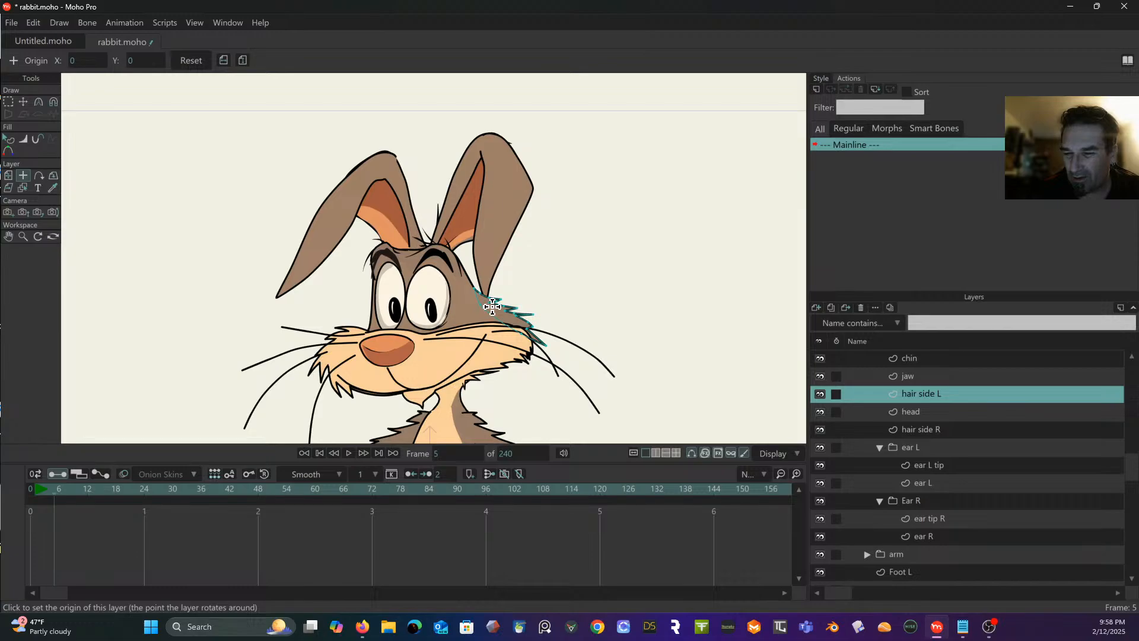
{"action": "left_click", "coordinate": [492, 307]}
{"action": "left_click", "coordinate": [929, 410]}
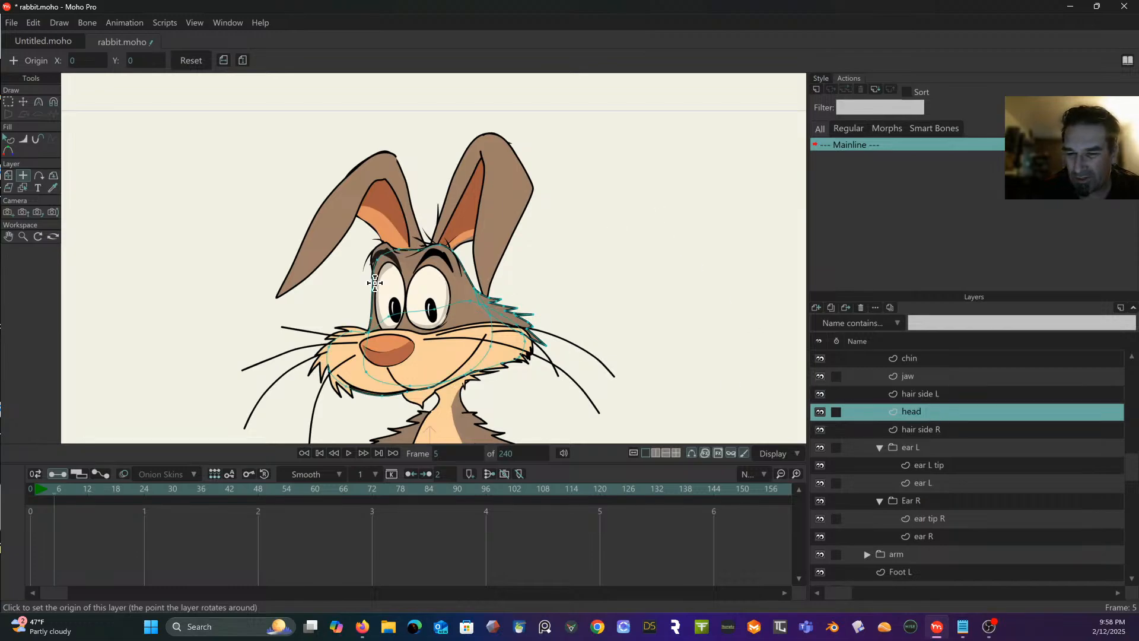
{"action": "left_click", "coordinate": [440, 378]}
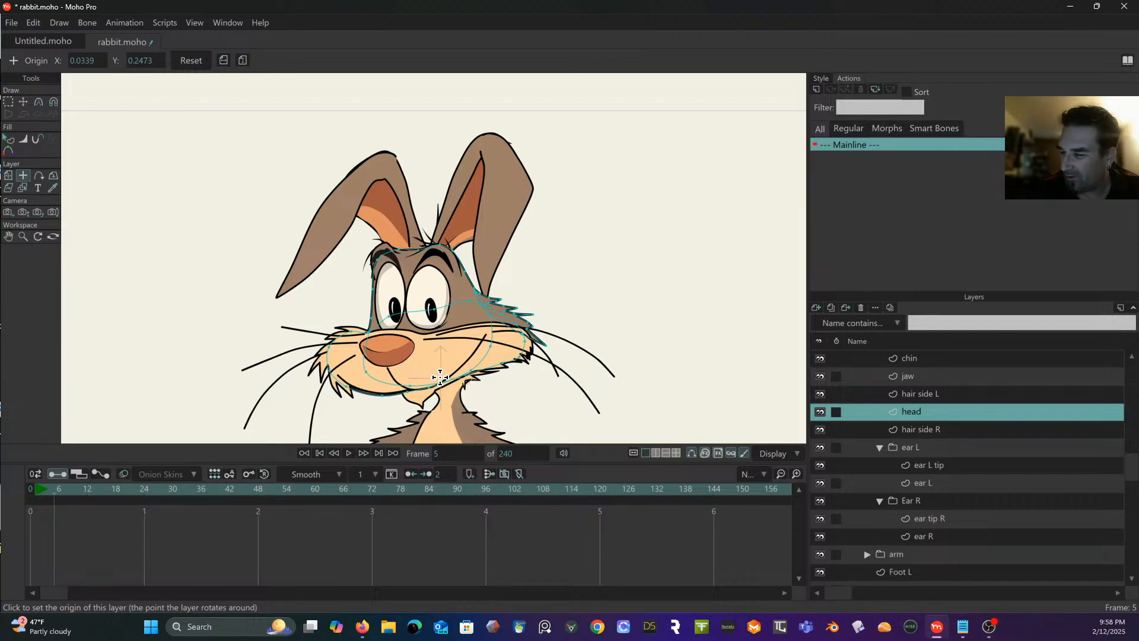
Step: Set the hair side R layer's origin at about X 0.237, Y 0.434
{"action": "left_click", "coordinate": [927, 432]}
{"action": "left_click", "coordinate": [386, 323]}
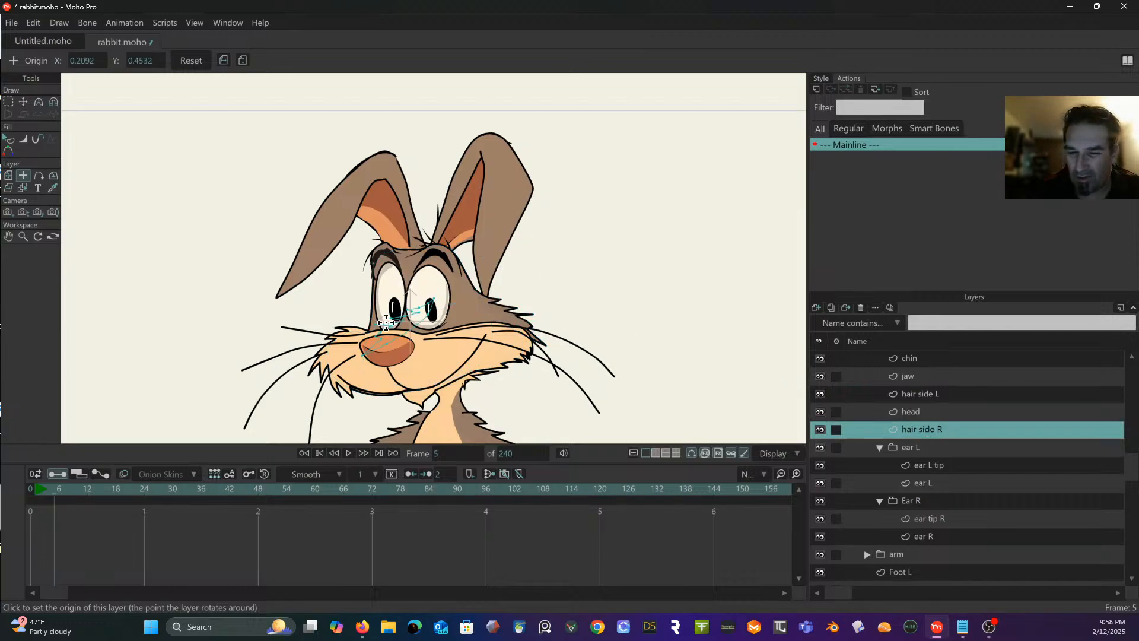
{"action": "left_click", "coordinate": [391, 327]}
Step: Expand the eye R group and set its origin on the pupil, at about X -0.107, Y 0.465
{"action": "scroll", "coordinate": [933, 397], "scroll_direction": "up", "scroll_amount": 1}
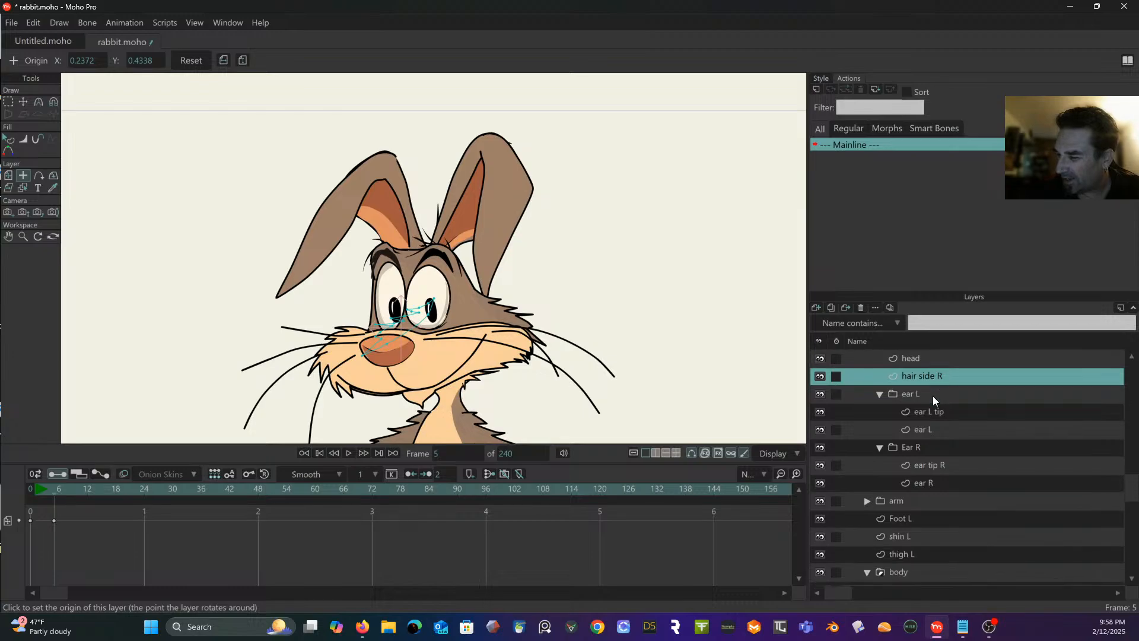
{"action": "scroll", "coordinate": [908, 376], "scroll_direction": "up", "scroll_amount": 1}
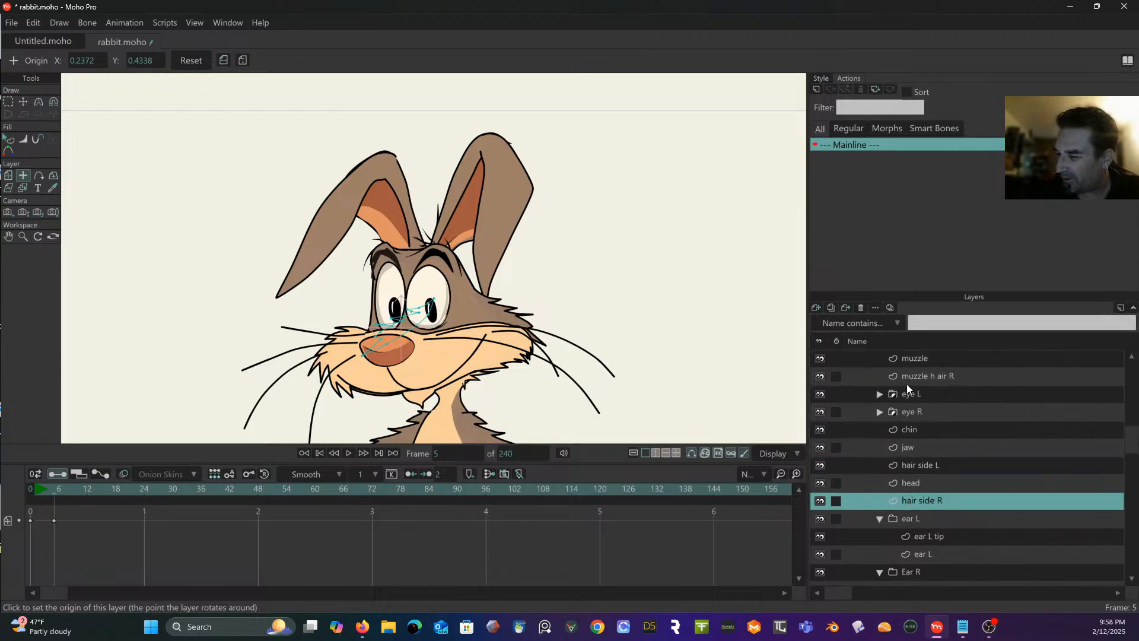
{"action": "left_click", "coordinate": [877, 411]}
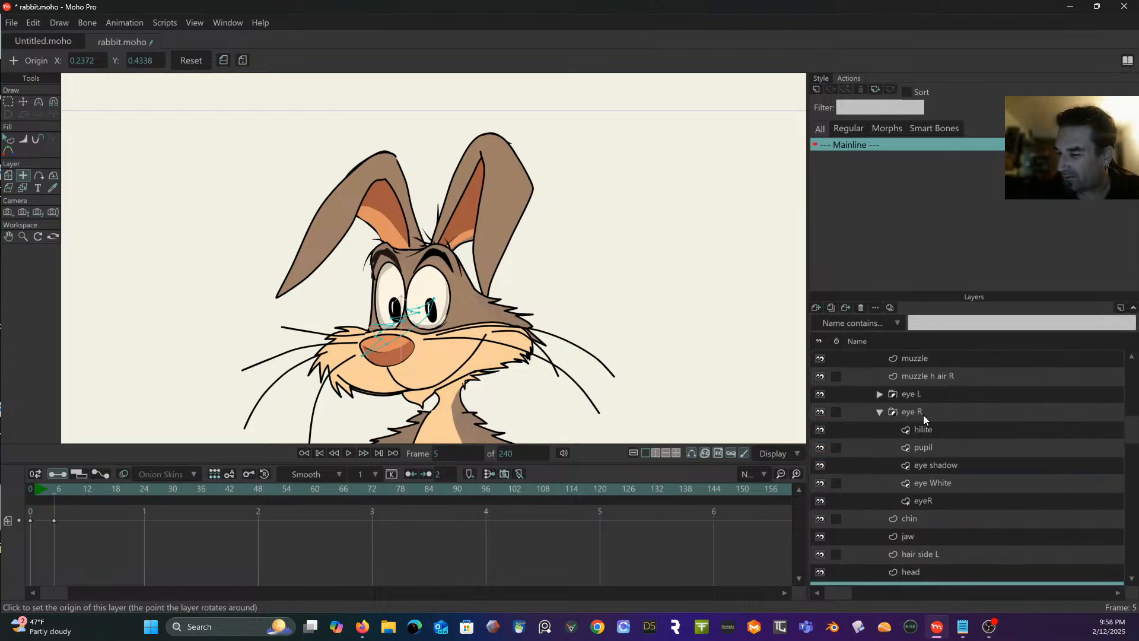
{"action": "left_click", "coordinate": [924, 414]}
{"action": "scroll", "coordinate": [925, 412], "scroll_direction": "down", "scroll_amount": 1}
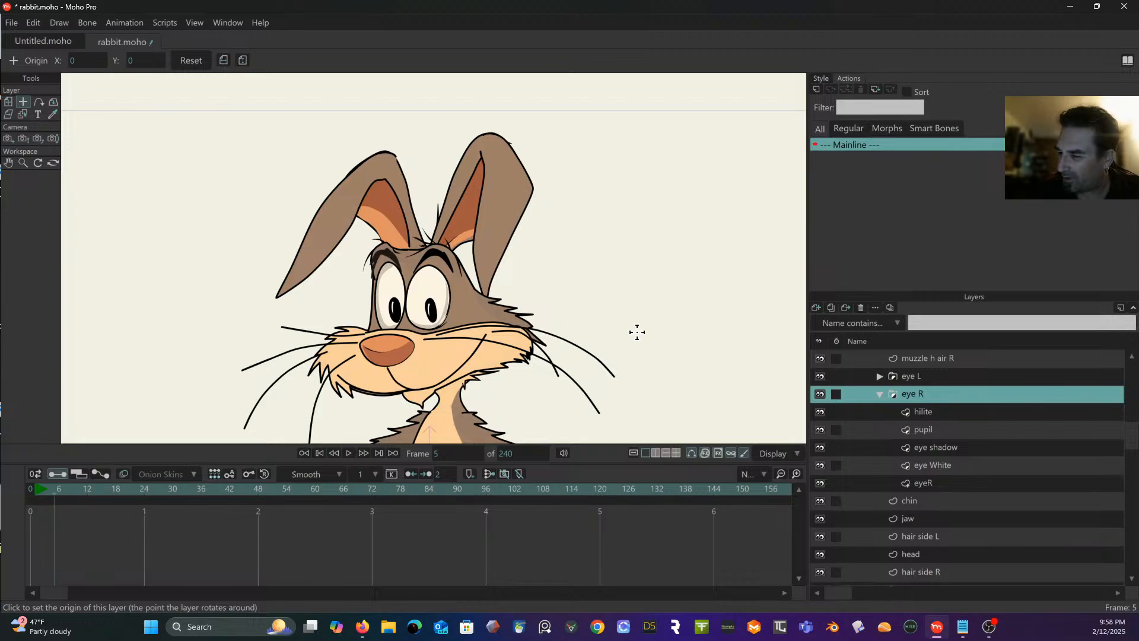
{"action": "left_click", "coordinate": [395, 307]}
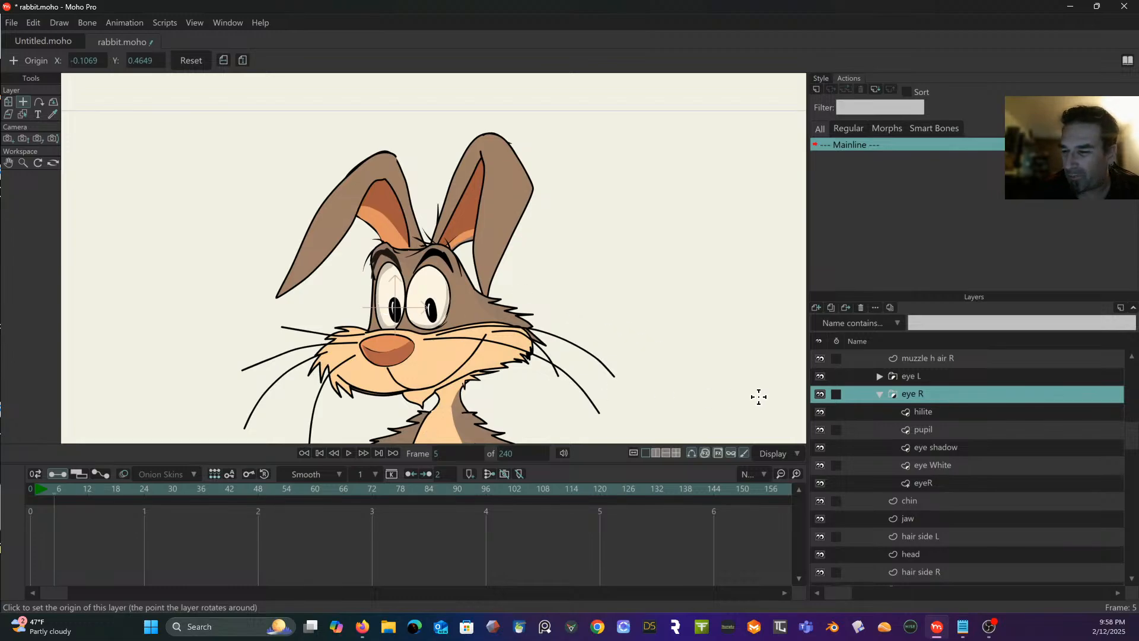
Step: Inside eye R, set the hilite's origin at about X -0.116, Y 0.472 and the pupil's at about X -0.109, Y 0.467
{"action": "left_click", "coordinate": [940, 412]}
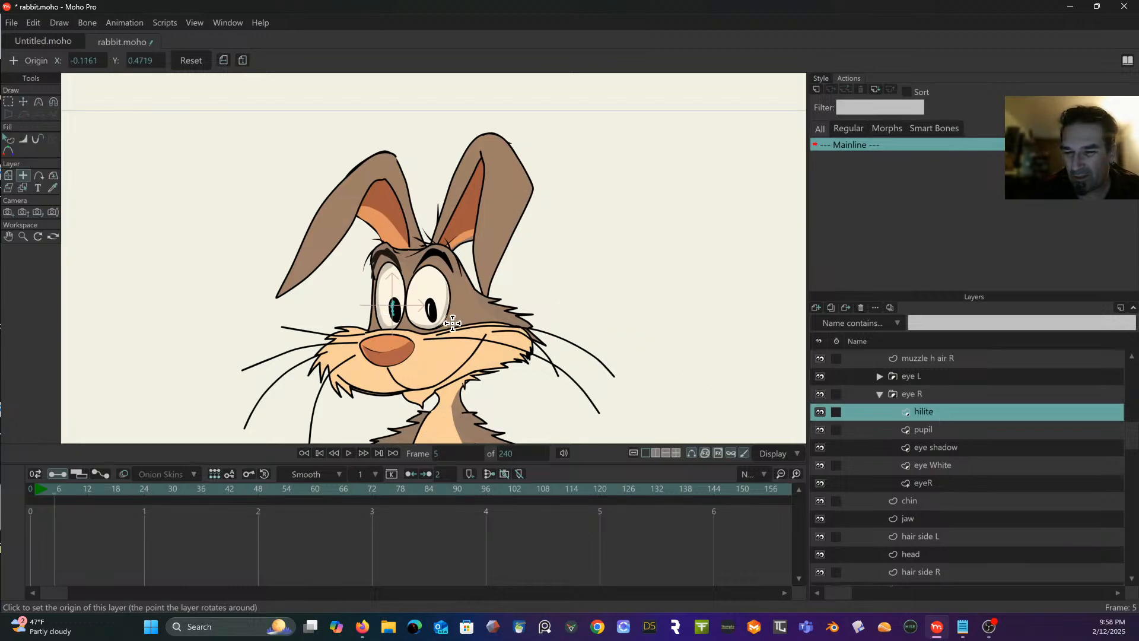
{"action": "left_click", "coordinate": [926, 430]}
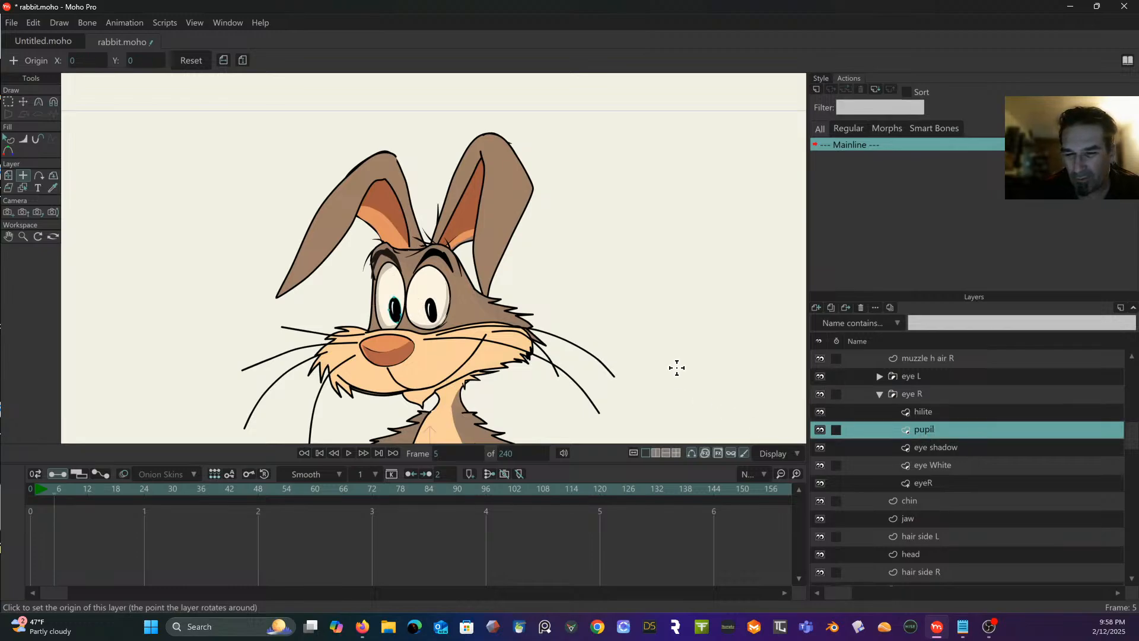
{"action": "left_click", "coordinate": [392, 309]}
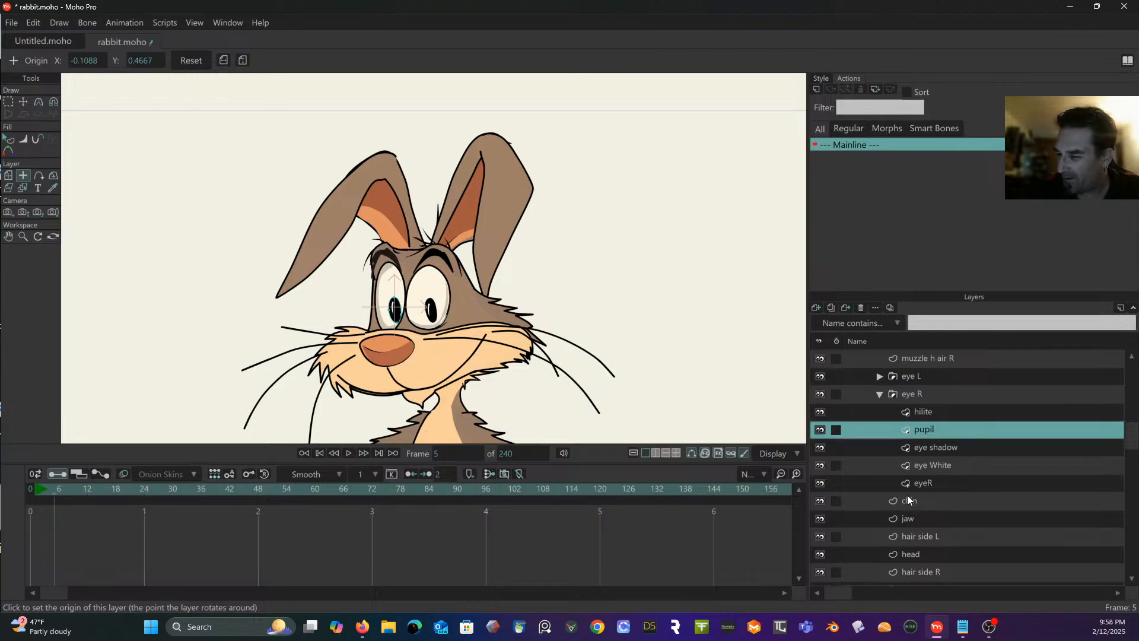
Step: Set the origins of eye R's eye shadow, eye White and eyeR layers at the eye's centre, with eyeR at about X -0.118, Y 0.485
{"action": "left_click", "coordinate": [934, 445]}
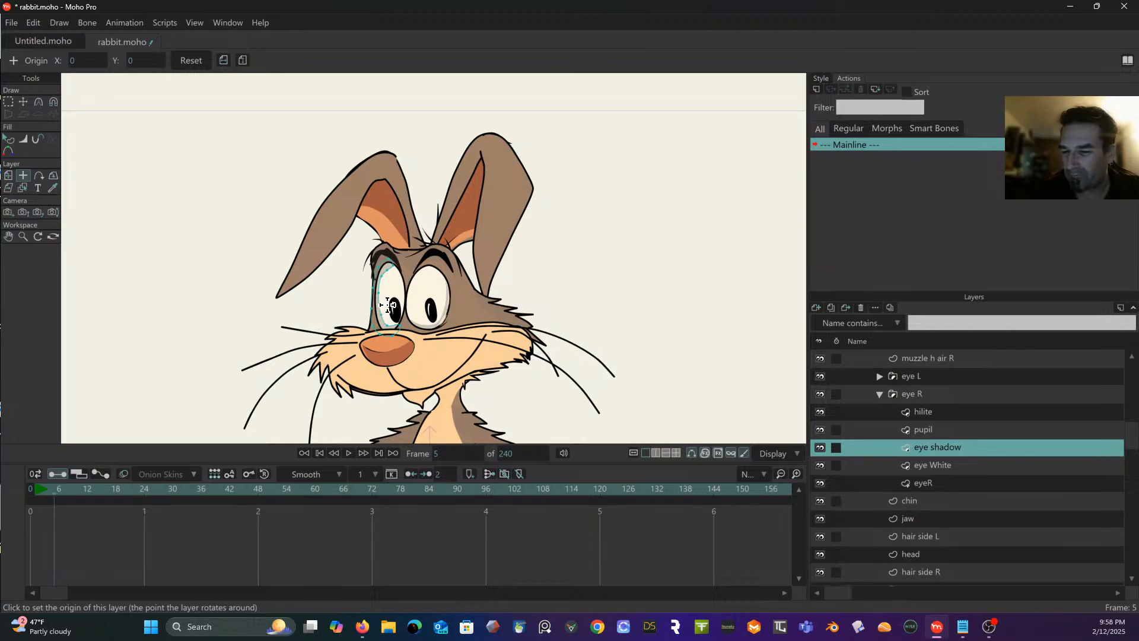
{"action": "left_click", "coordinate": [930, 465]}
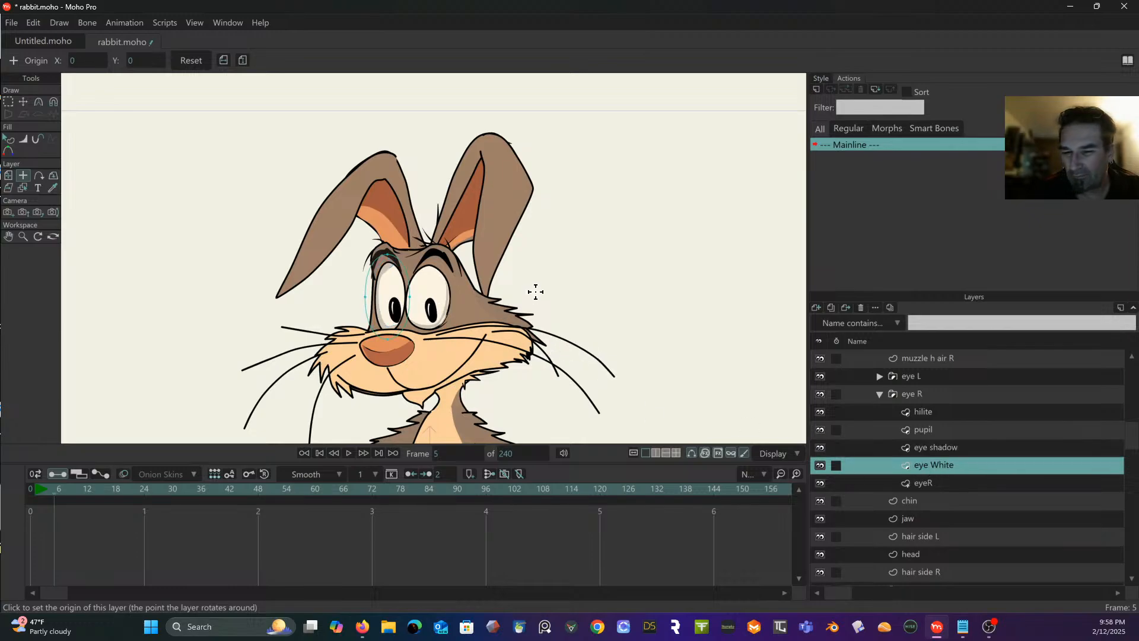
{"action": "left_click", "coordinate": [928, 482]}
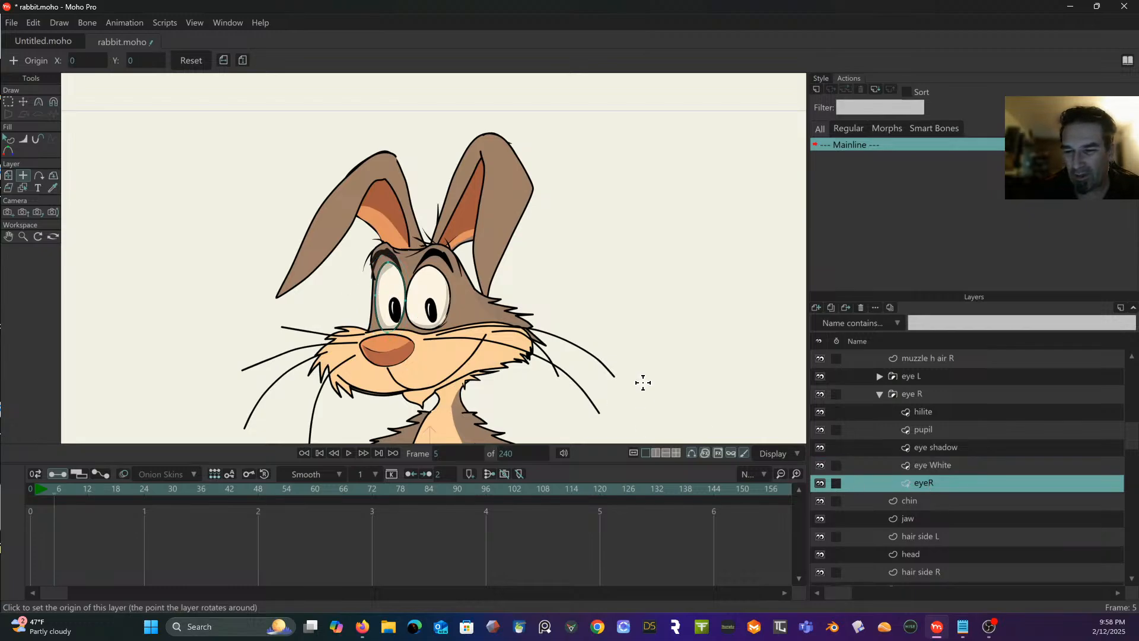
{"action": "left_click", "coordinate": [391, 300]}
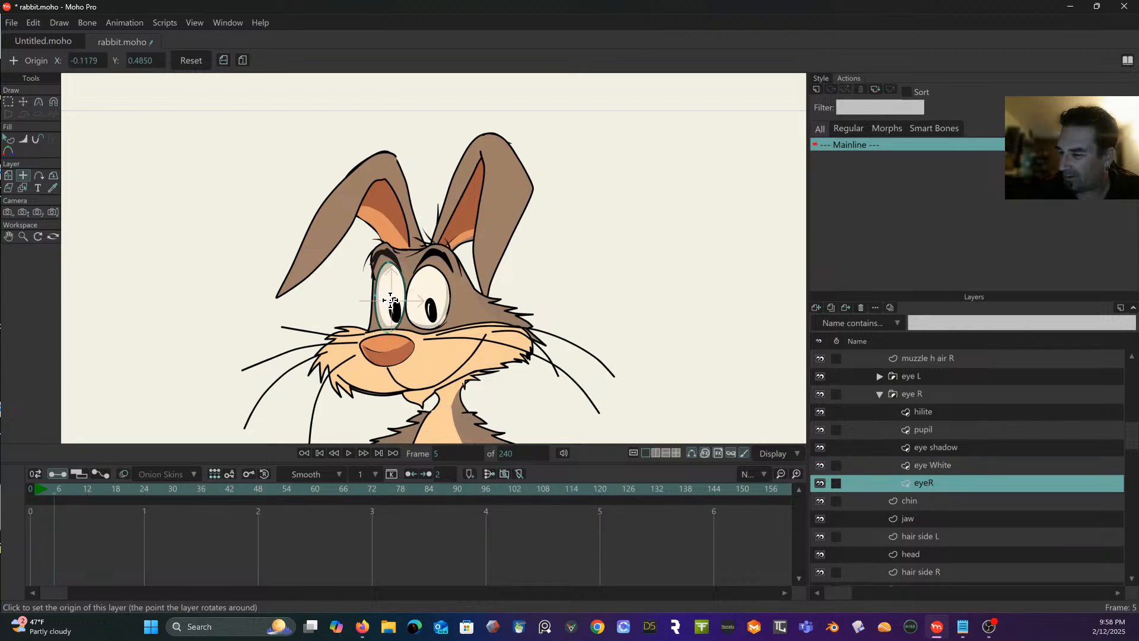
Step: Collapse the eye R group, set the eye L group's origin at the eye's centre, about X -0.121, Y 0.479, and expand it
{"action": "left_click", "coordinate": [880, 393]}
{"action": "left_click", "coordinate": [927, 378]}
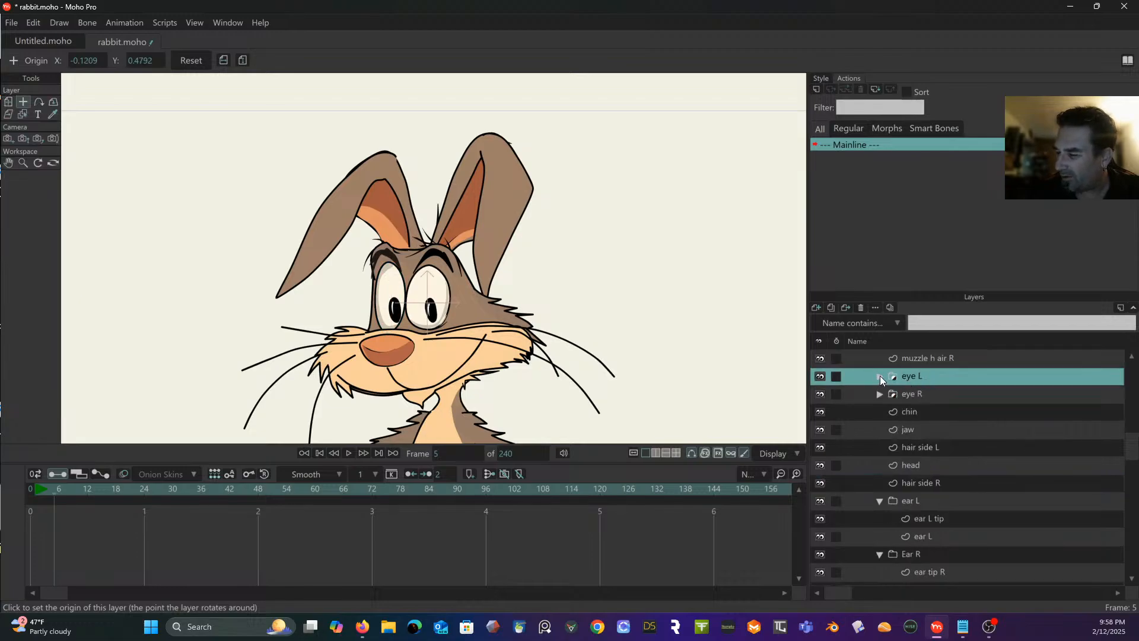
{"action": "left_click", "coordinate": [880, 376]}
Step: Inside eye L, set hilite 2's origin at about X -0.116, Y 0.472 and the pupil's at about X -0.103, Y 0.459
{"action": "left_click", "coordinate": [924, 392]}
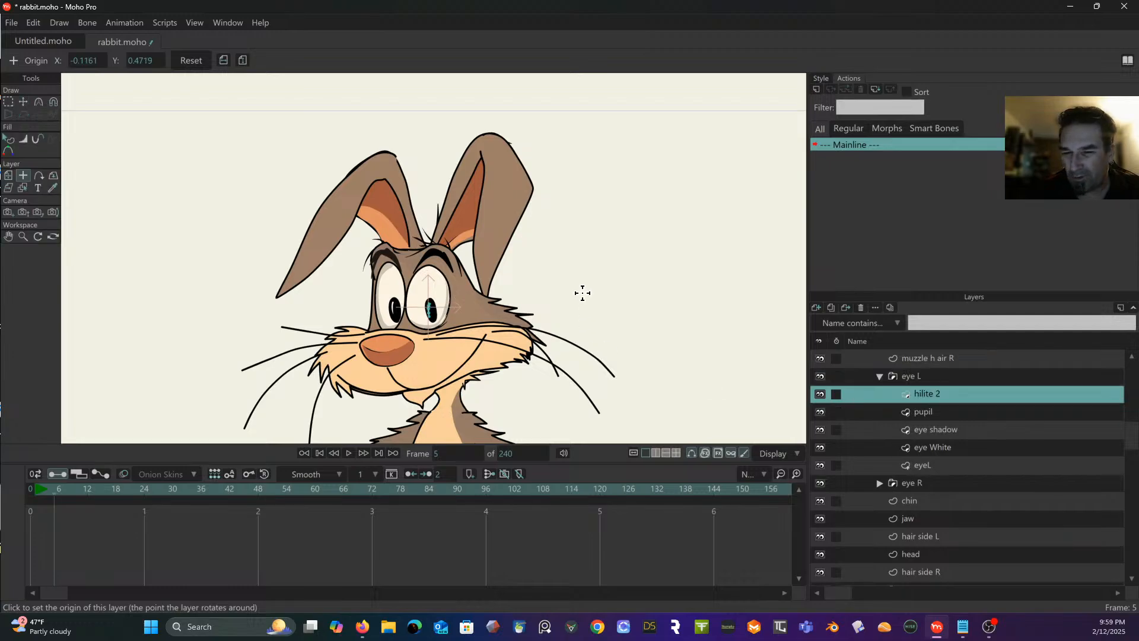
{"action": "left_click", "coordinate": [917, 413]}
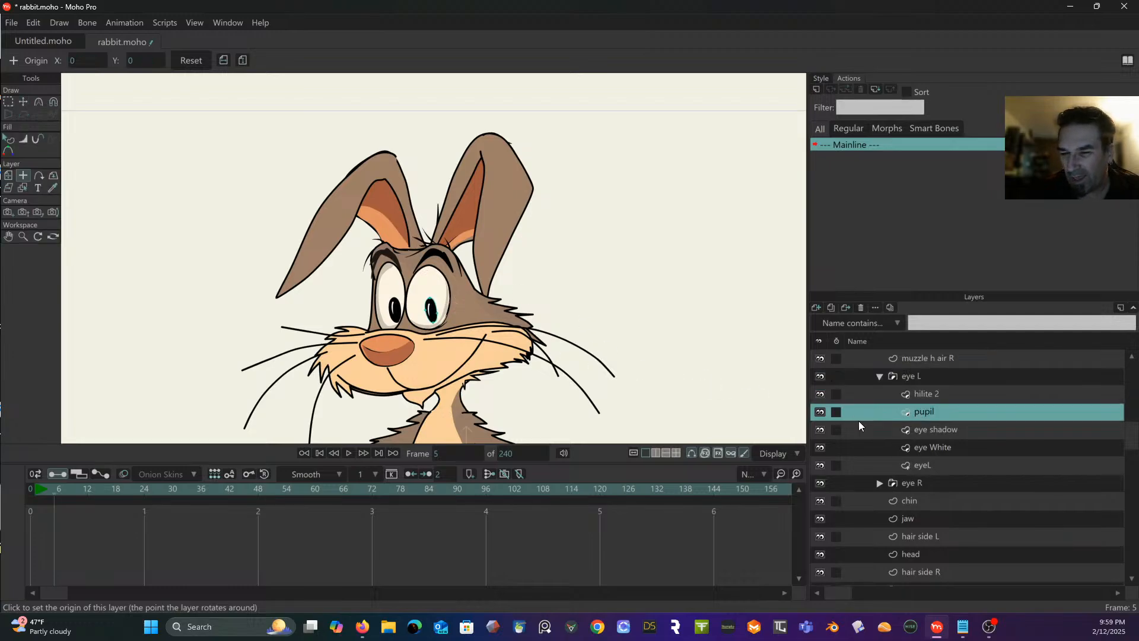
{"action": "left_click", "coordinate": [432, 307]}
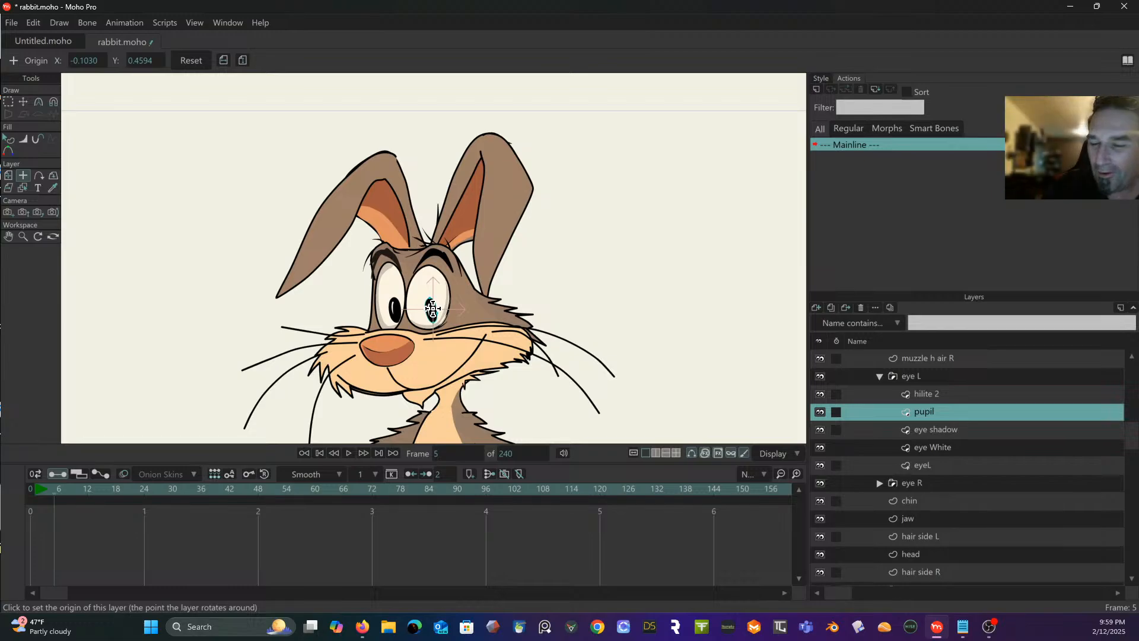
Step: Set the origins of eye L's eye shadow, eye White and eyeL layers, with eye White at about X -0.121, Y 0.503 and eyeL at X -0.117, Y 0.475
{"action": "left_click", "coordinate": [937, 431]}
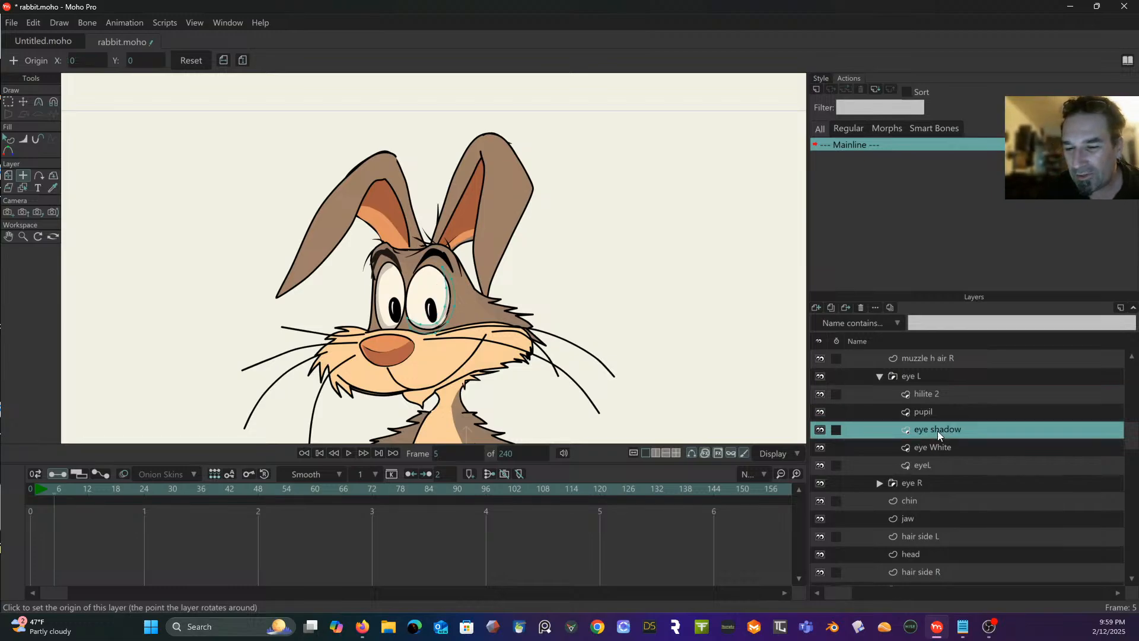
{"action": "left_click", "coordinate": [934, 447]}
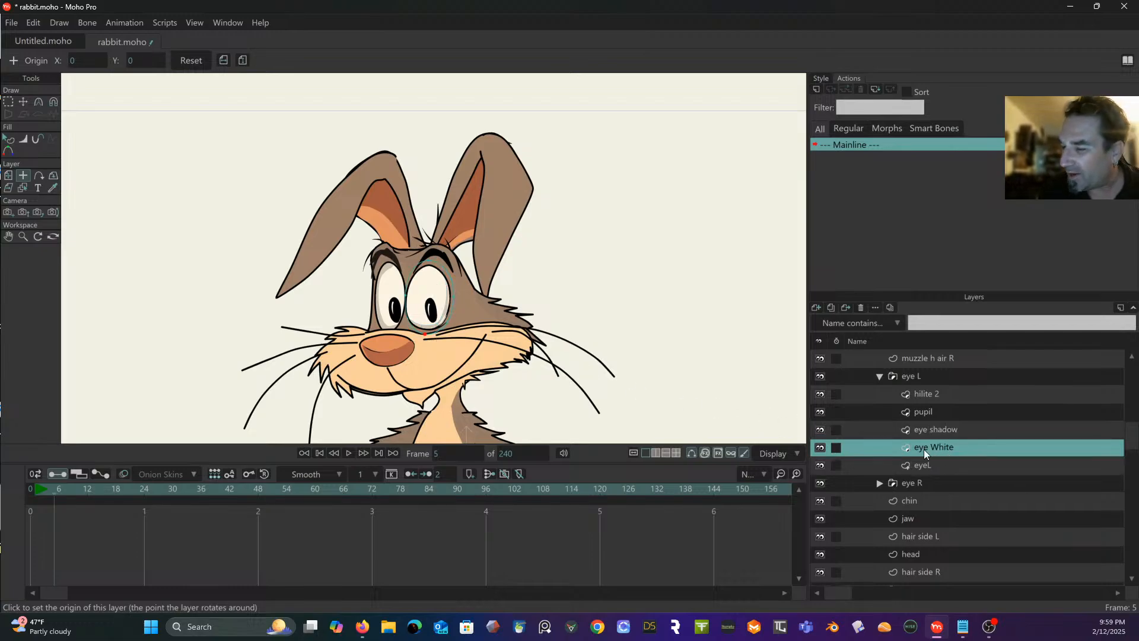
{"action": "key", "text": "g"}
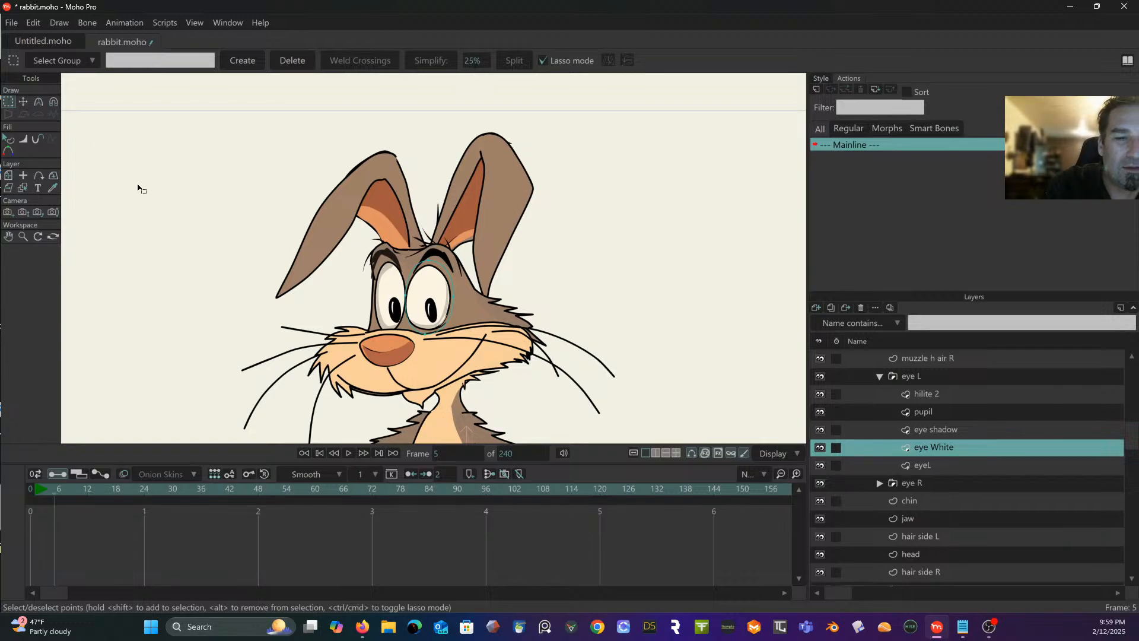
{"action": "left_click", "coordinate": [26, 174]}
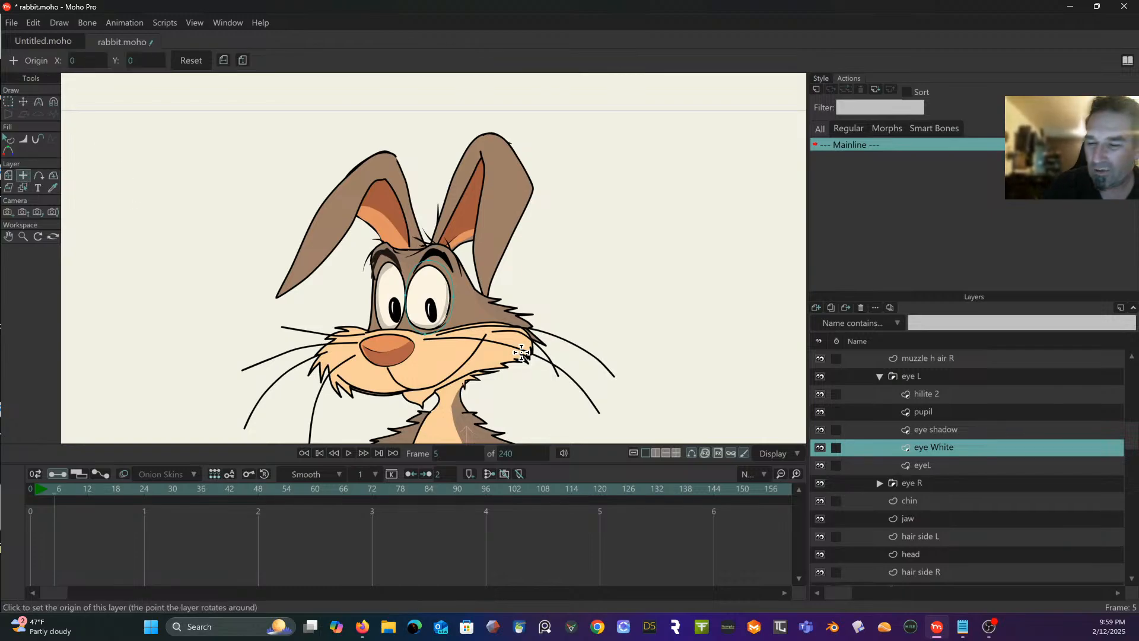
{"action": "left_click", "coordinate": [938, 465]}
{"action": "left_click", "coordinate": [942, 449]}
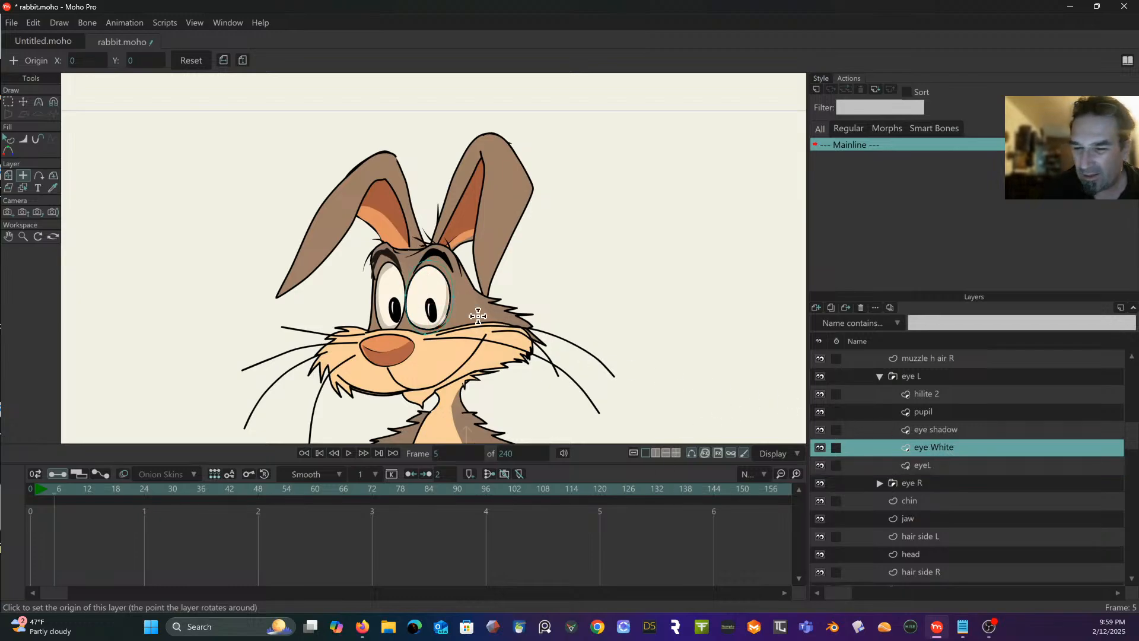
{"action": "left_click", "coordinate": [429, 293]}
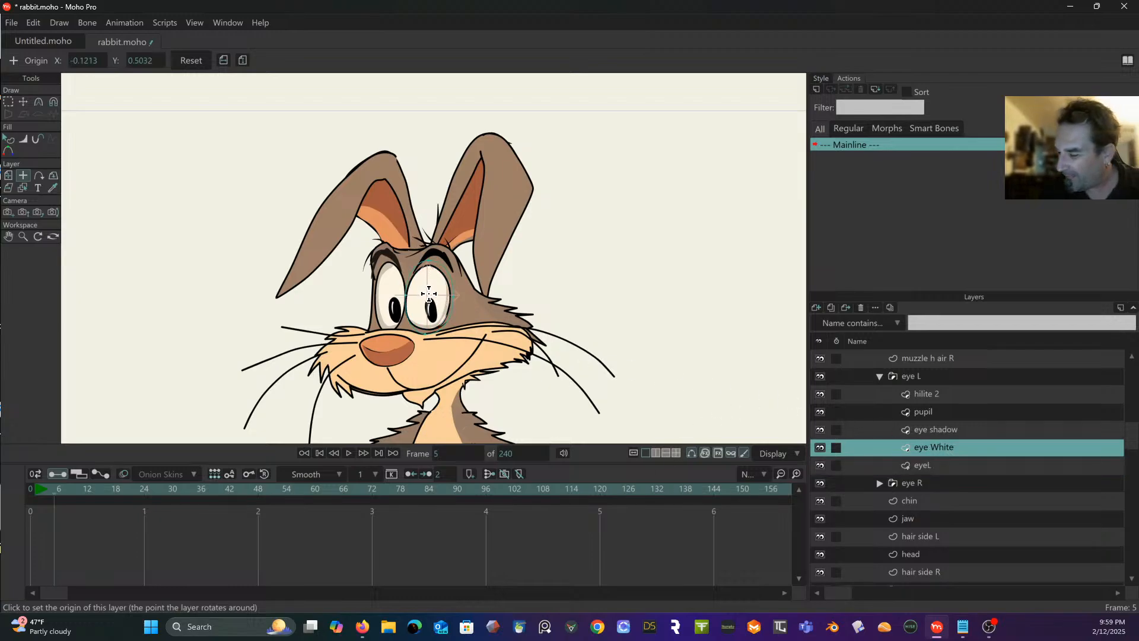
{"action": "left_click", "coordinate": [949, 464]}
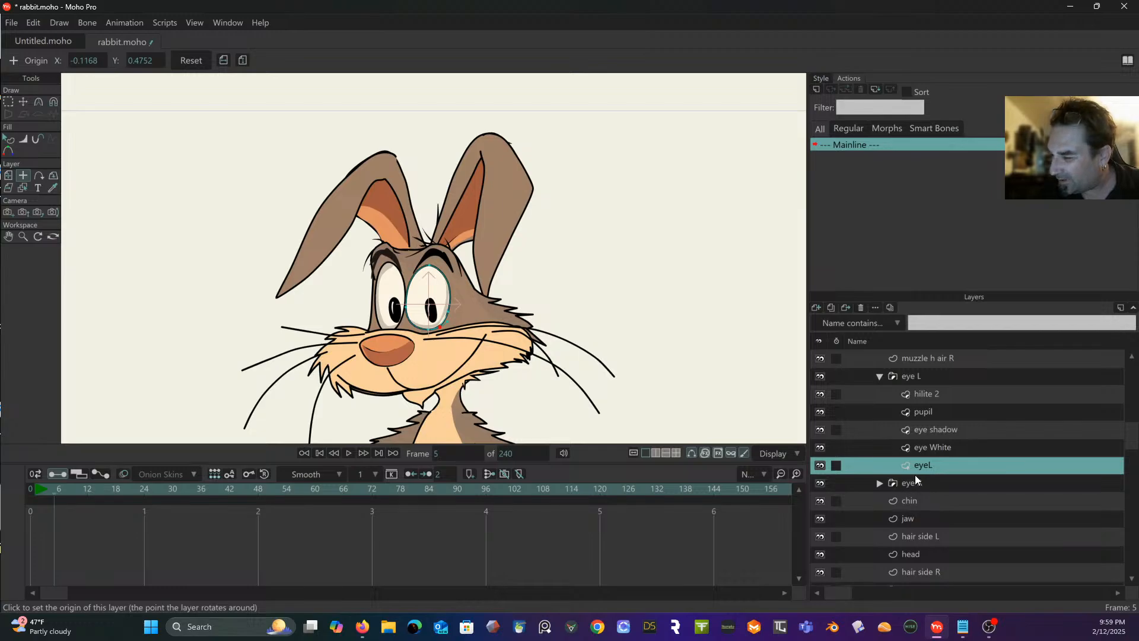
Step: Collapse the eye L group, and check the layers inside eye R before collapsing that group too
{"action": "left_click", "coordinate": [880, 376]}
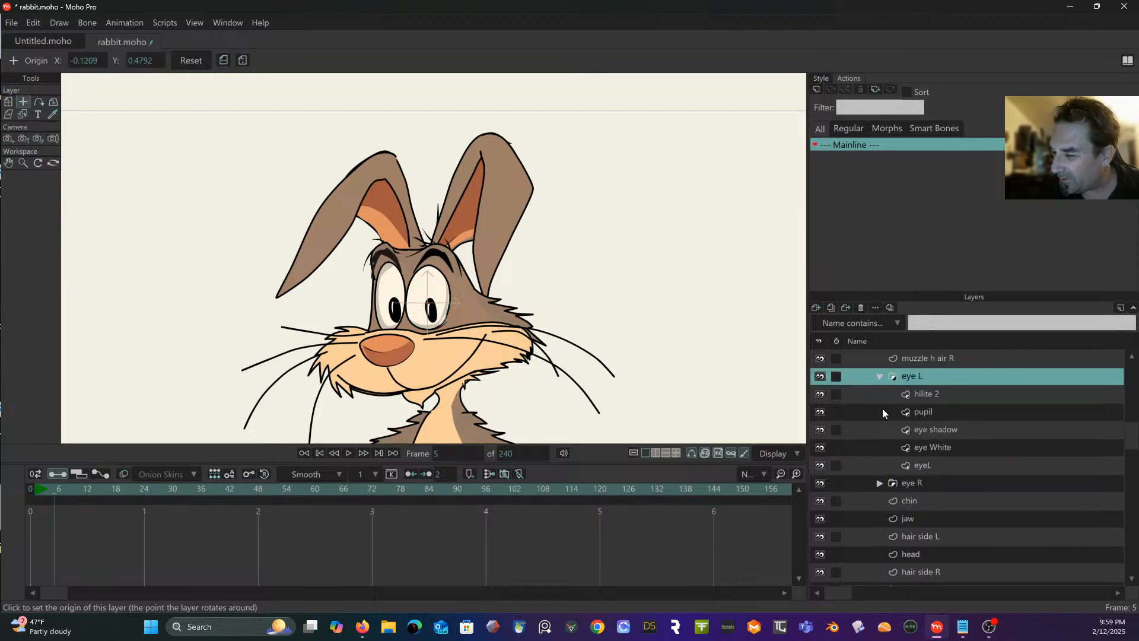
{"action": "left_click", "coordinate": [879, 378]}
{"action": "left_click", "coordinate": [879, 376]}
{"action": "left_click", "coordinate": [879, 376]}
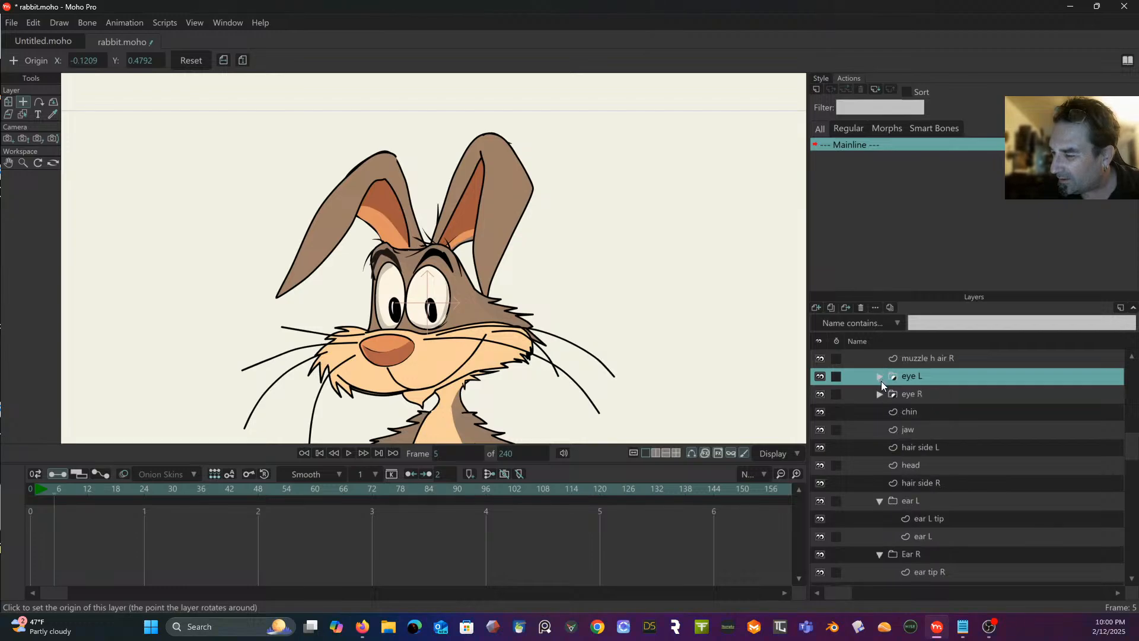
{"action": "left_click", "coordinate": [880, 394]}
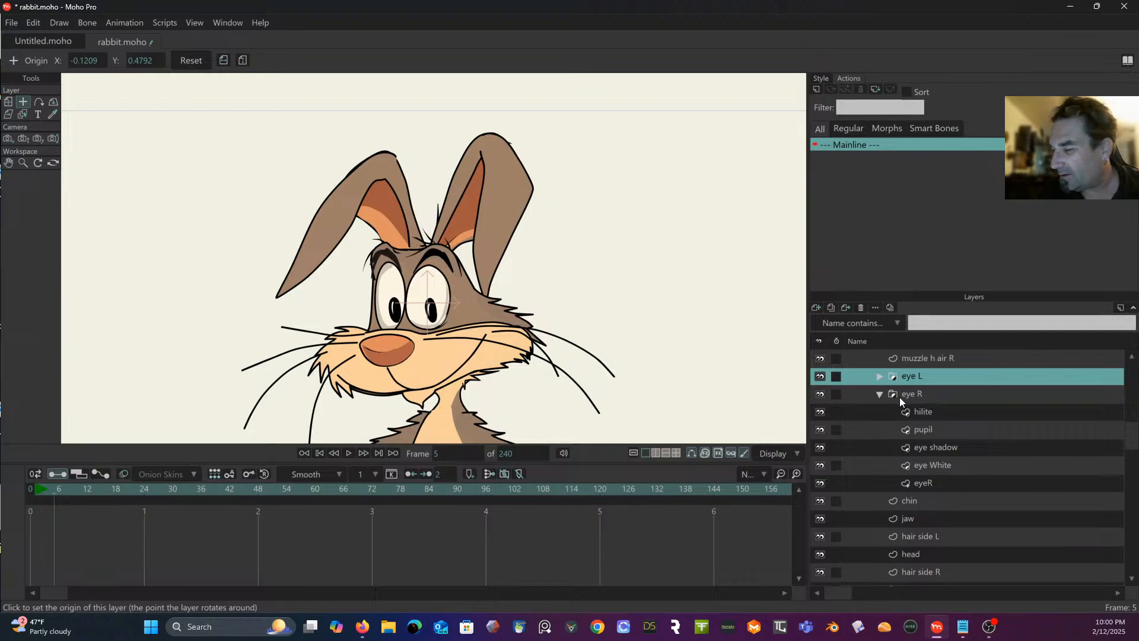
{"action": "left_click", "coordinate": [878, 395]}
Step: Set the origins of muzzle h air R at about X -0.297, Y 0.335, muzzle at about X -0.089, Y 0.284, and muzzle hair L on its fur
{"action": "scroll", "coordinate": [888, 393], "scroll_direction": "up", "scroll_amount": 2}
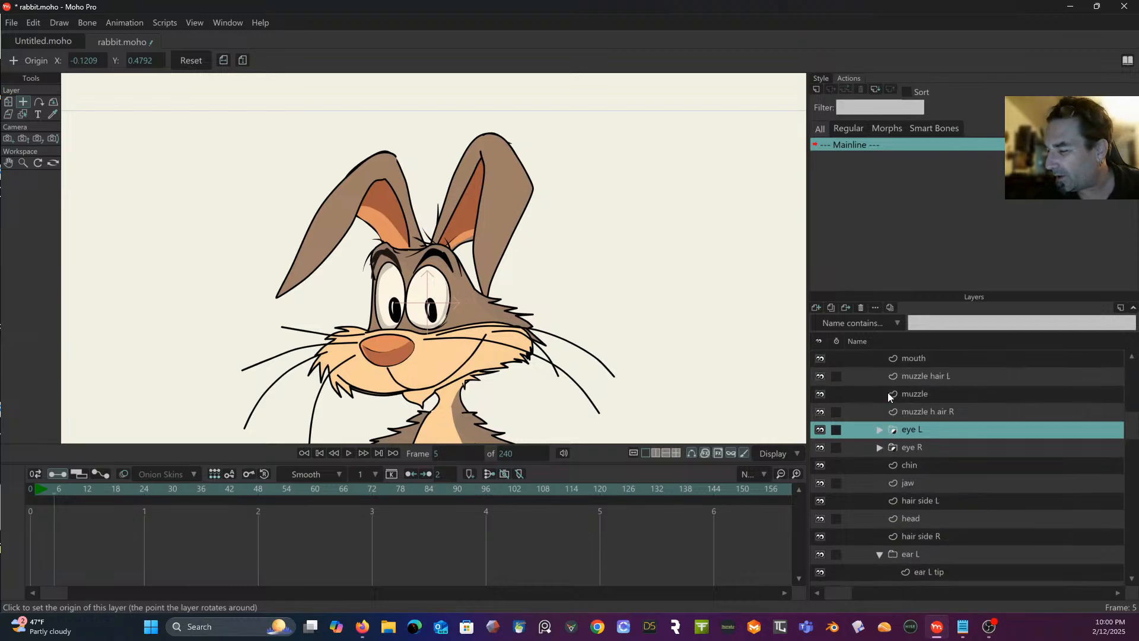
{"action": "scroll", "coordinate": [888, 393], "scroll_direction": "up", "scroll_amount": 2}
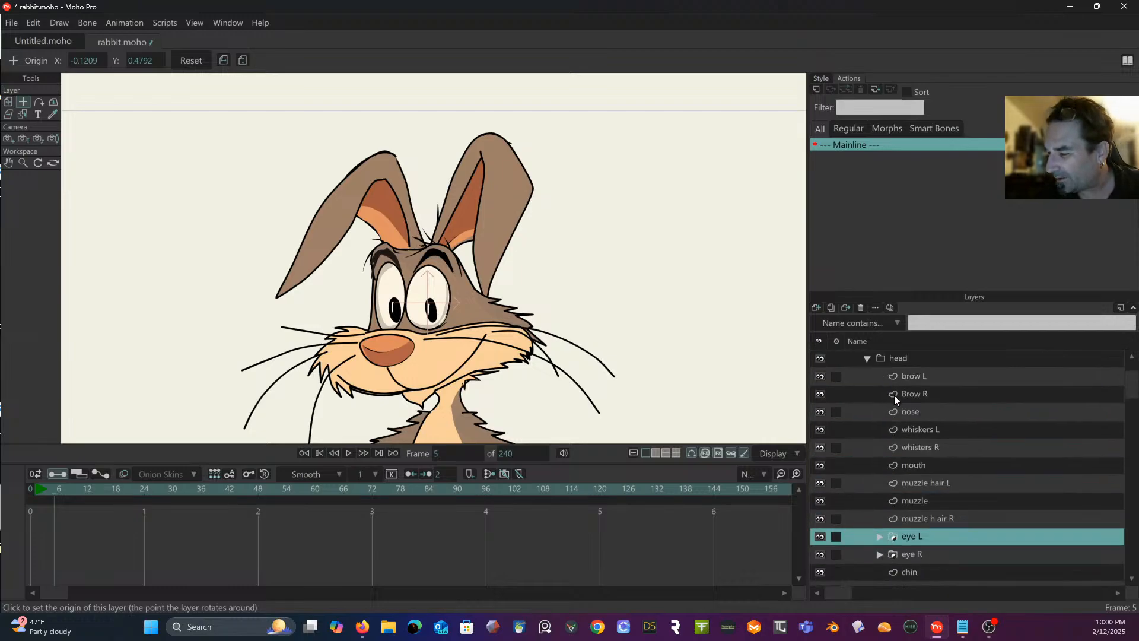
{"action": "left_click", "coordinate": [931, 518]}
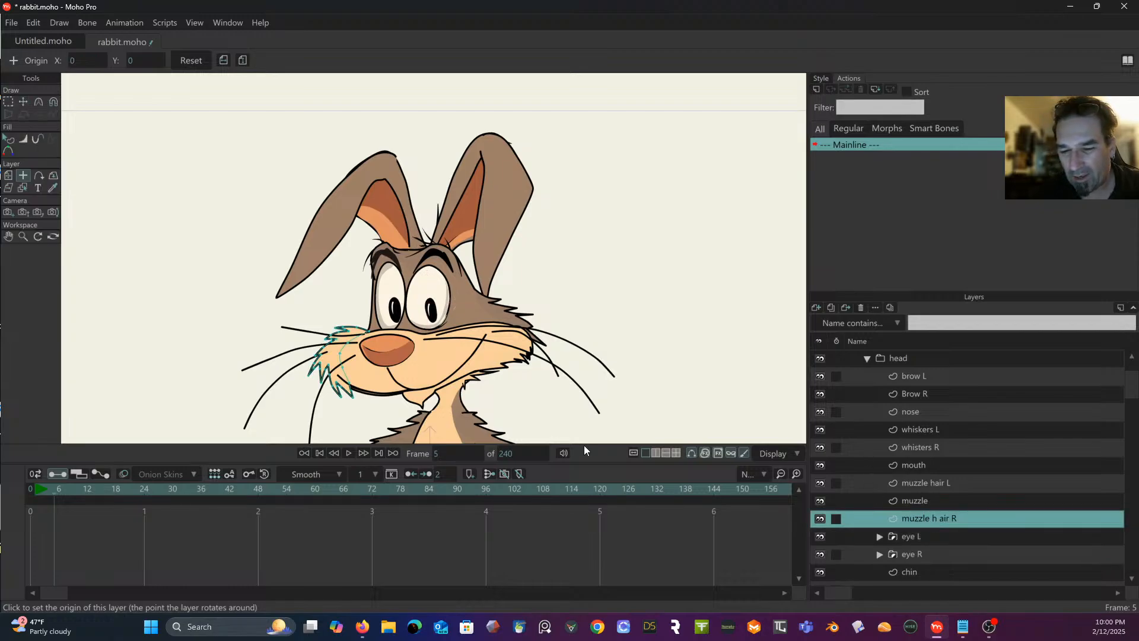
{"action": "left_click", "coordinate": [332, 350]}
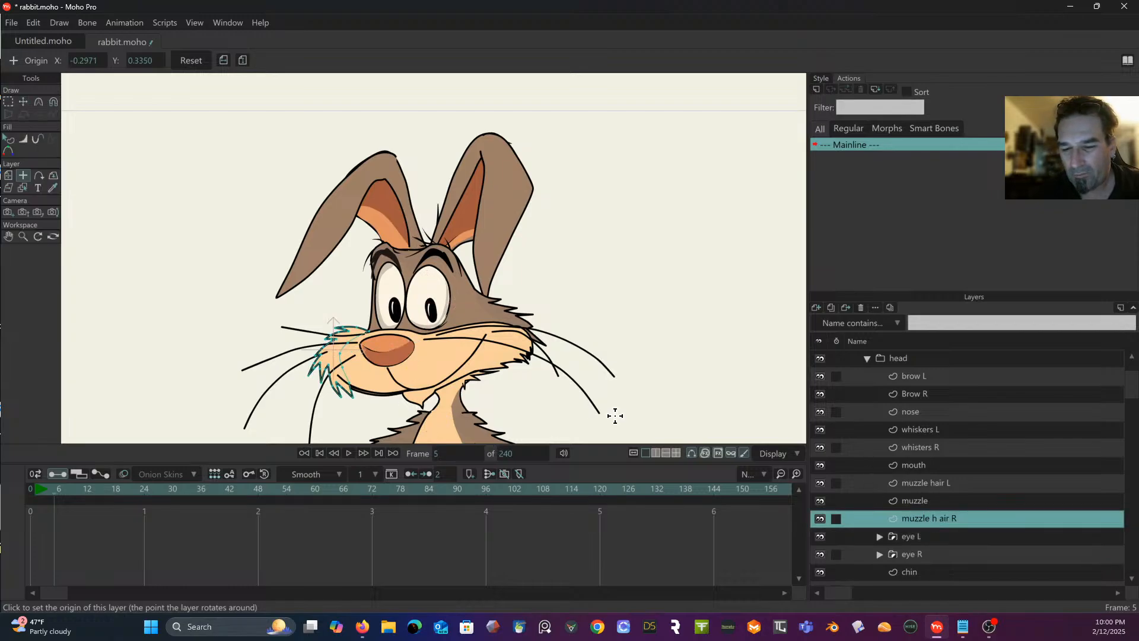
{"action": "left_click", "coordinate": [945, 502]}
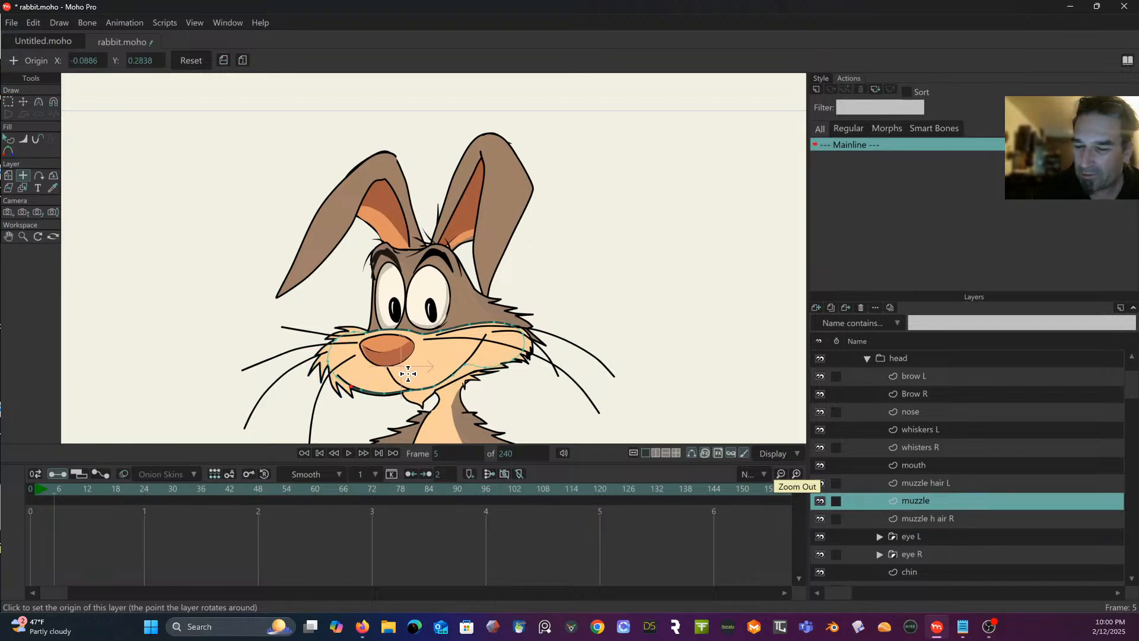
{"action": "left_click", "coordinate": [937, 483]}
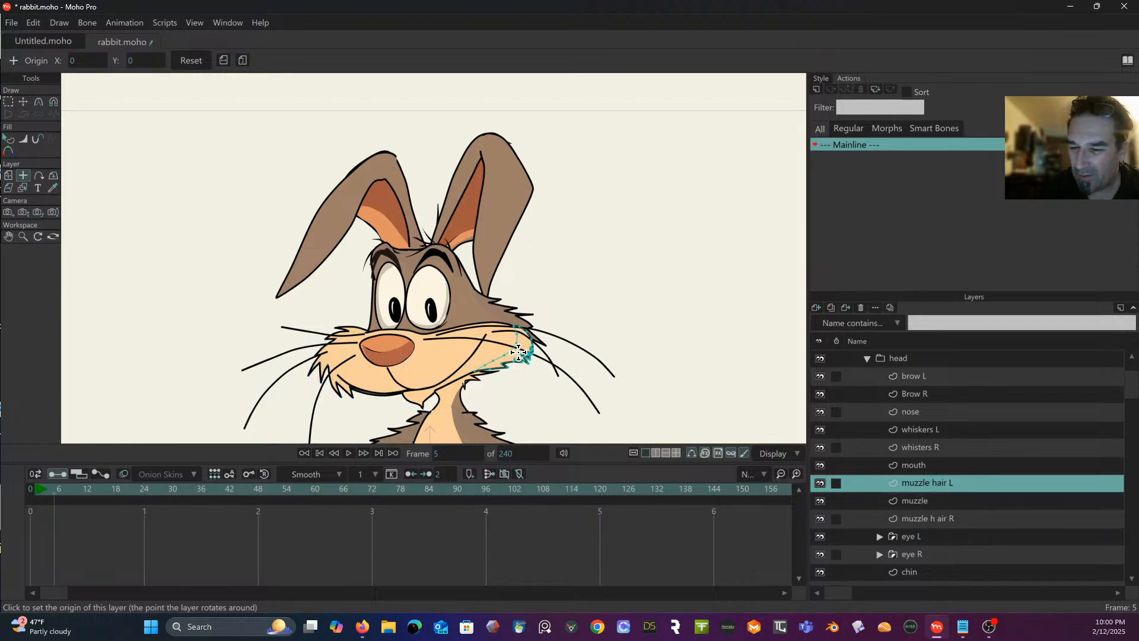
{"action": "left_click", "coordinate": [534, 368]}
Step: Set the origins of the mouth and both whisker layers, with whisters R at about X -0.273, Y 0.328 beside the nose
{"action": "left_click", "coordinate": [915, 466]}
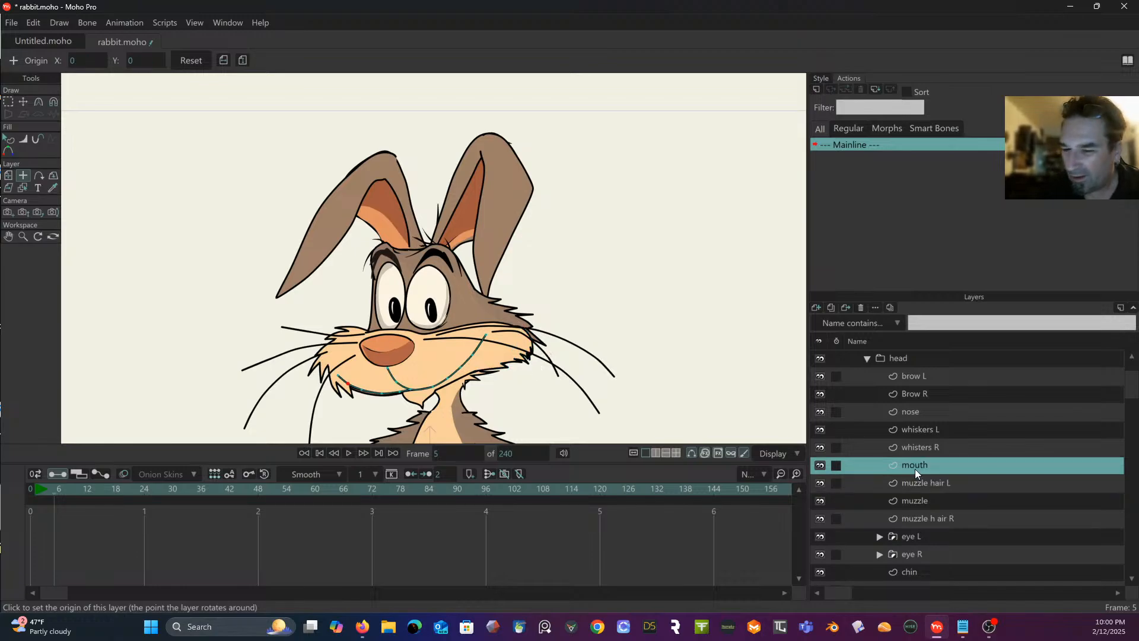
{"action": "left_click", "coordinate": [930, 448]}
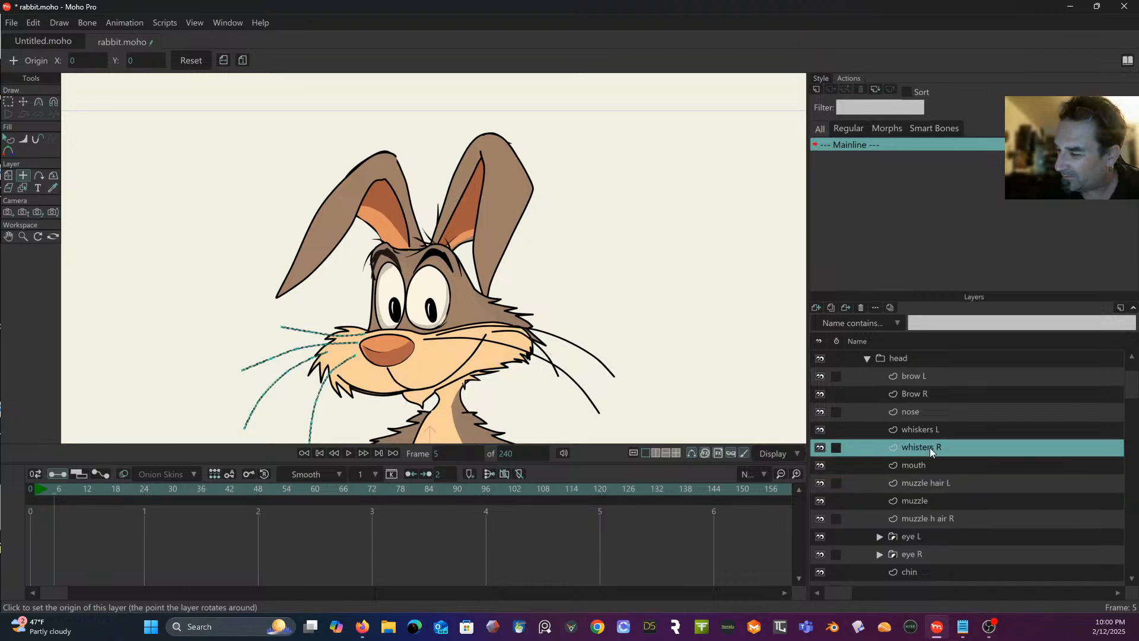
{"action": "left_click", "coordinate": [350, 351]}
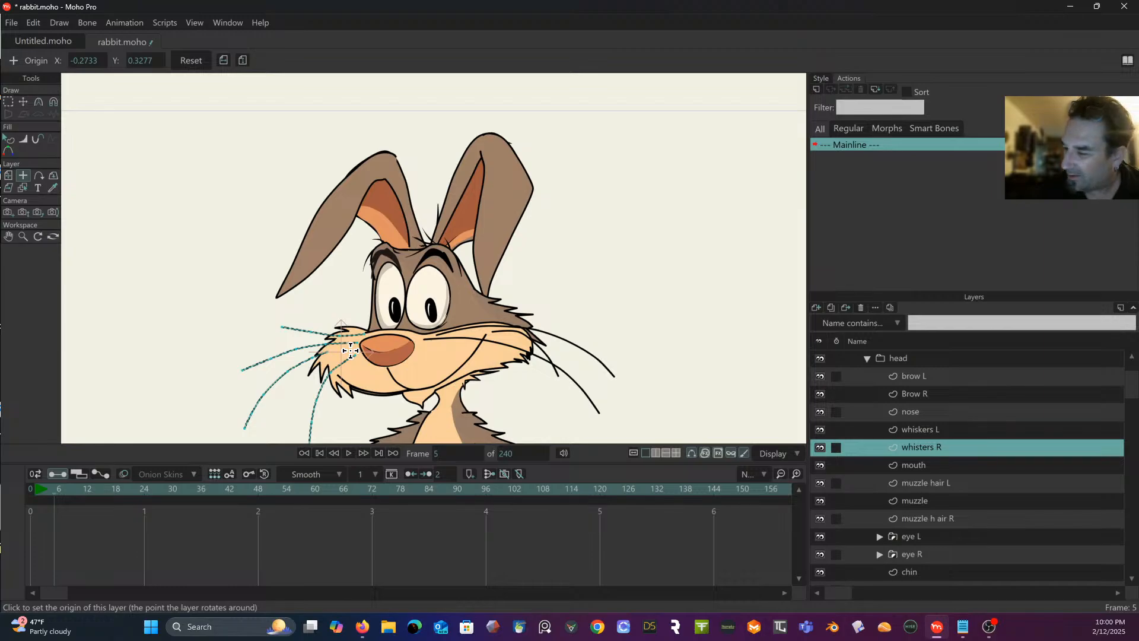
{"action": "left_click", "coordinate": [908, 428]}
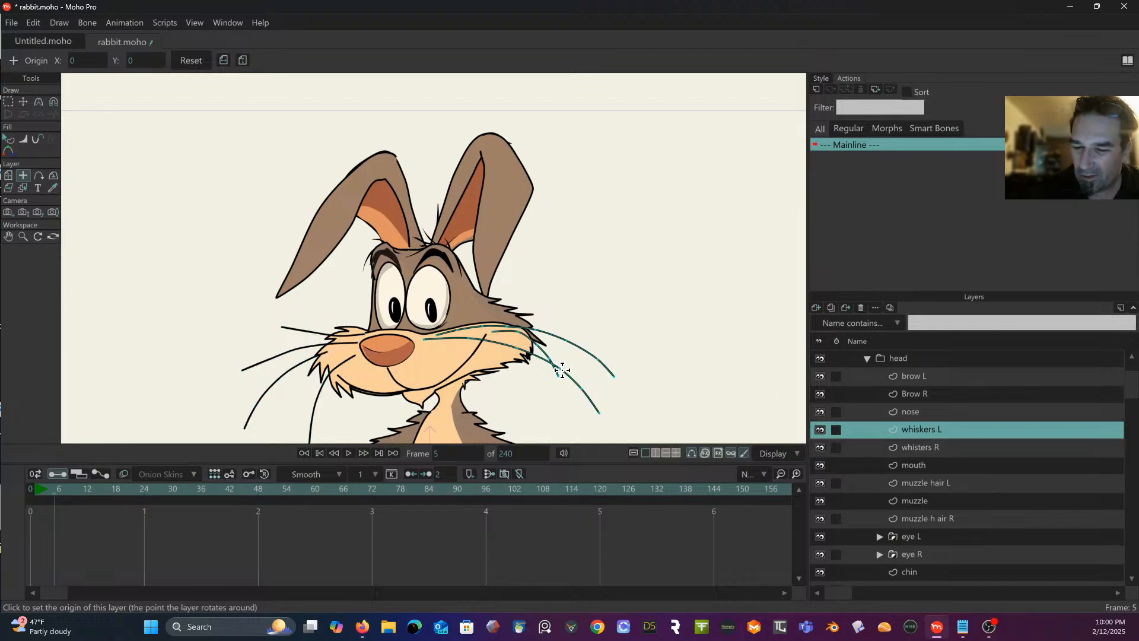
Step: Set the origins of nose at about X -0.138, Y 0.337, Brow R at X -0.131, Y 0.617, and brow L at X 0.016, Y 0.608
{"action": "left_click", "coordinate": [925, 412]}
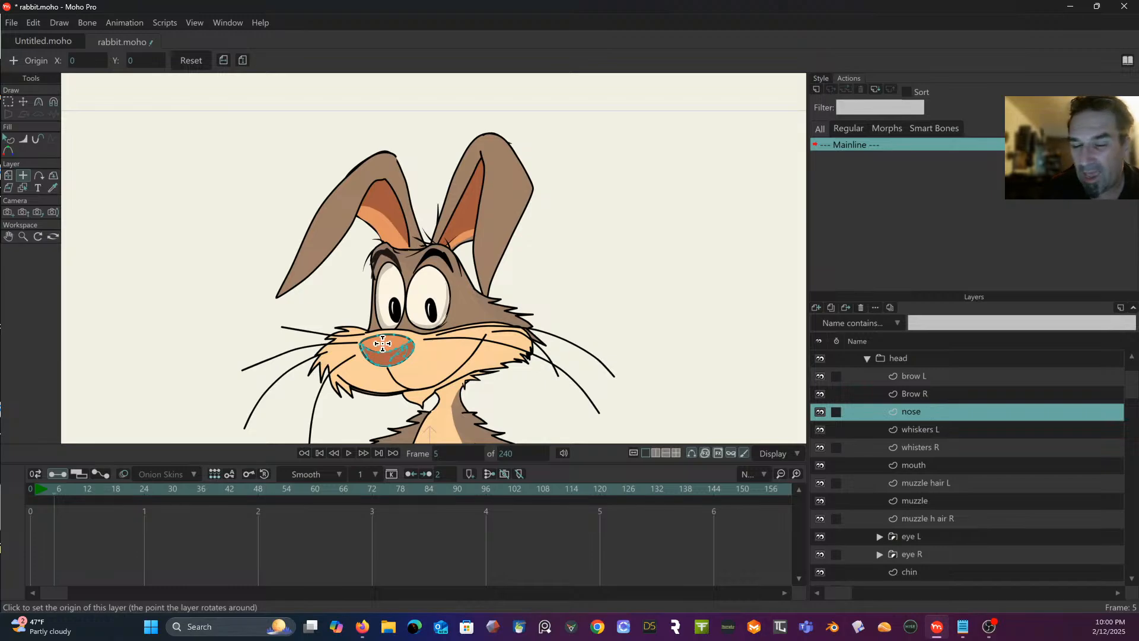
{"action": "left_click", "coordinate": [386, 350]}
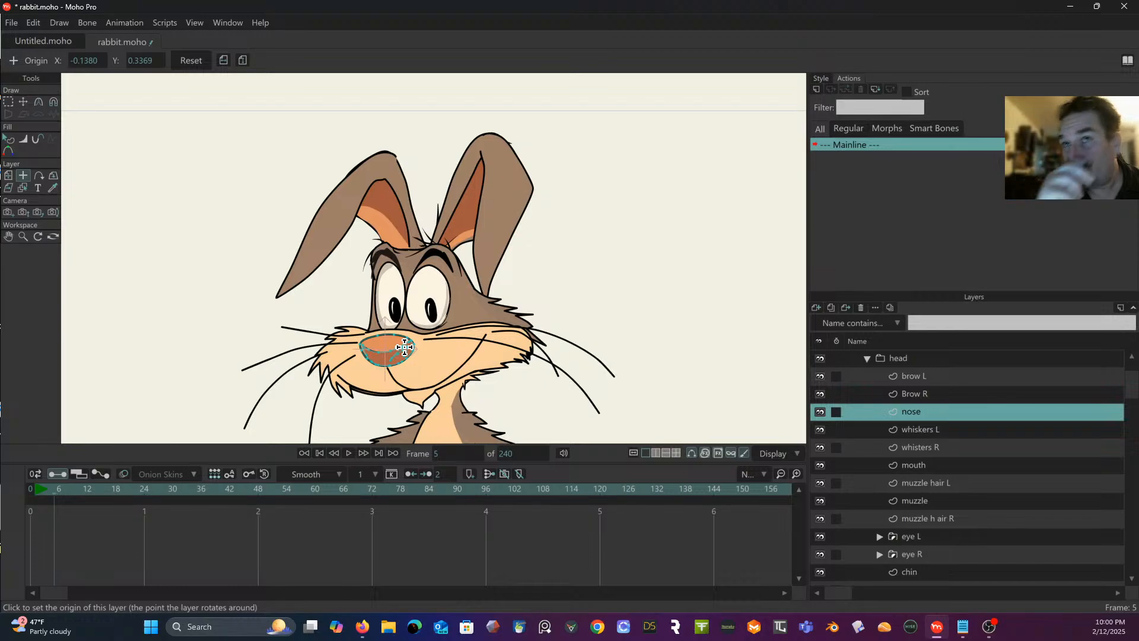
{"action": "left_click", "coordinate": [928, 394]}
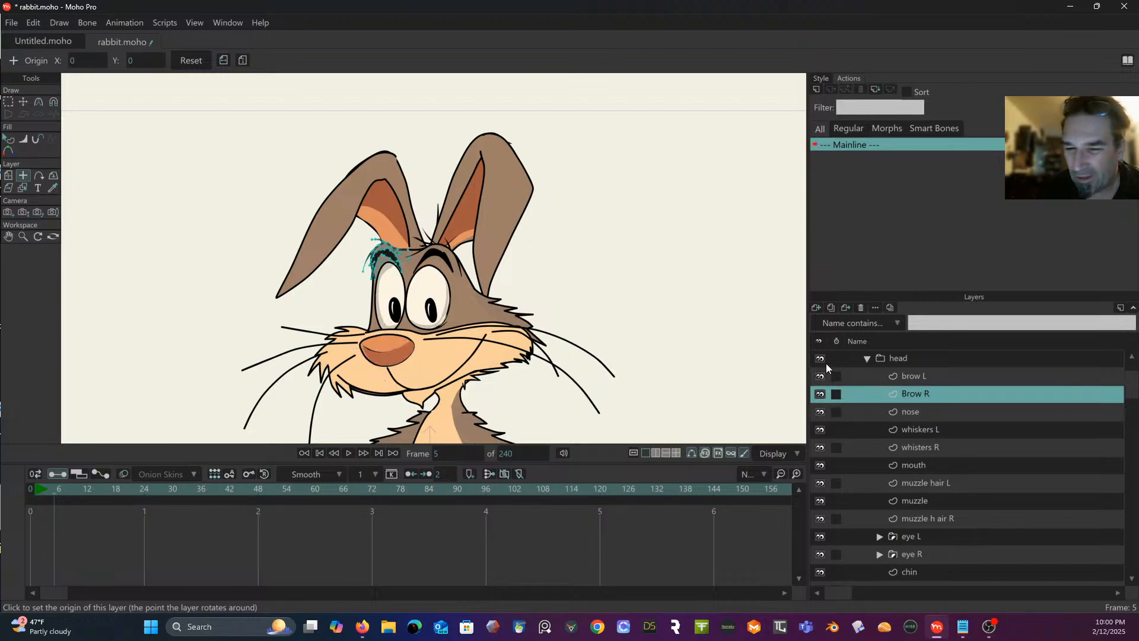
{"action": "left_click", "coordinate": [392, 256]}
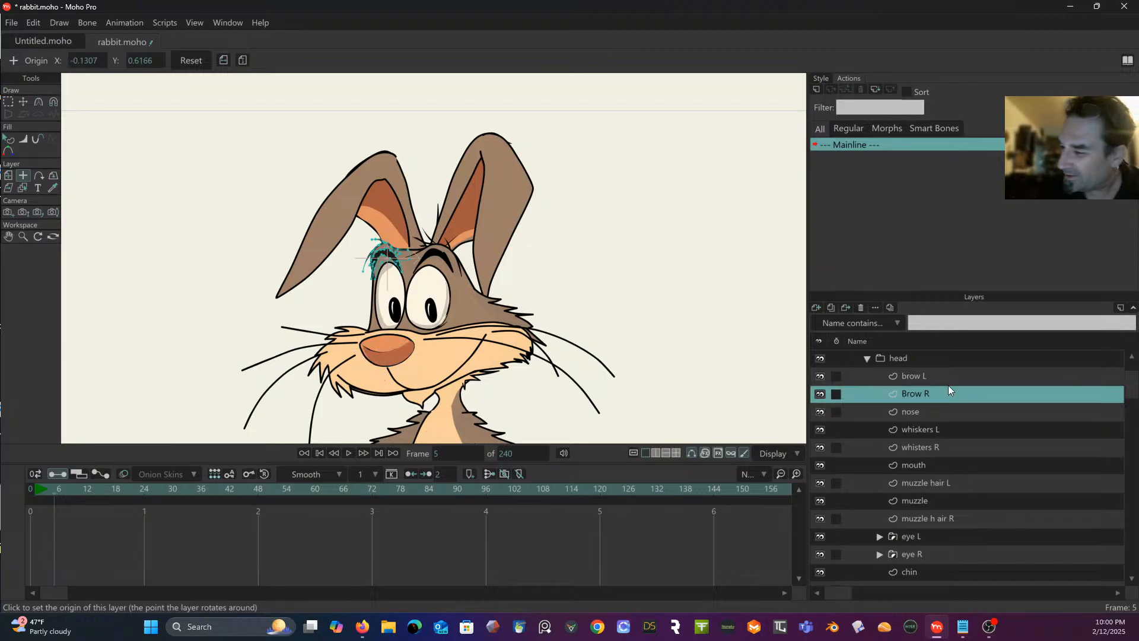
{"action": "left_click", "coordinate": [917, 380]}
{"action": "left_click", "coordinate": [438, 260]}
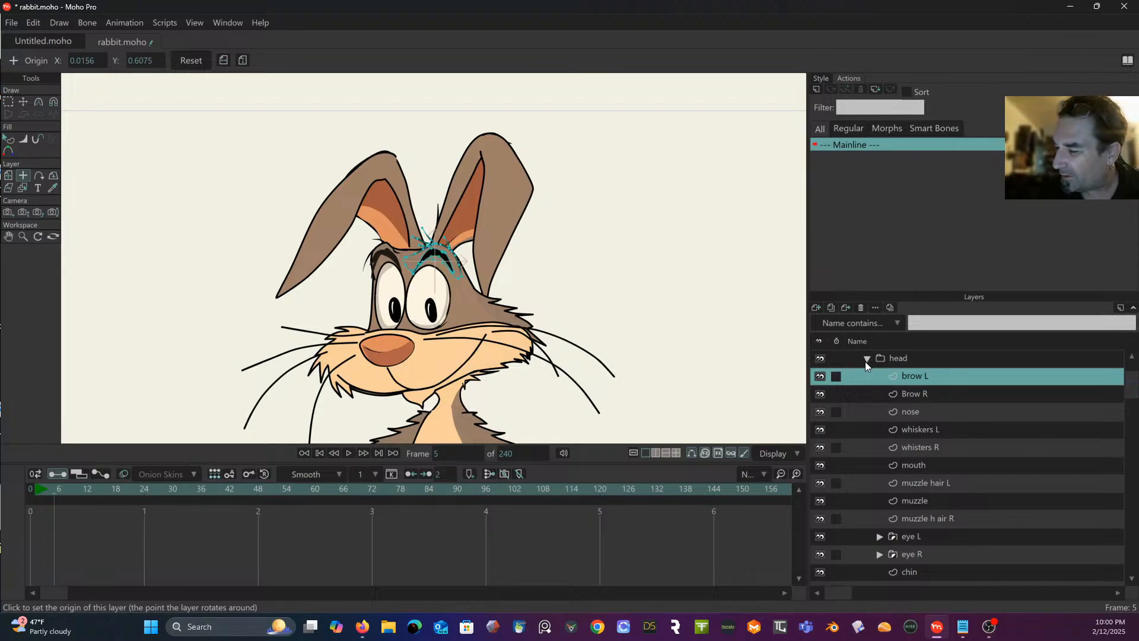
Step: Set the head group's origin below the head bone's base, at about X 0.045, Y 0.249, and collapse the group
{"action": "scroll", "coordinate": [977, 435], "scroll_direction": "up", "scroll_amount": 1}
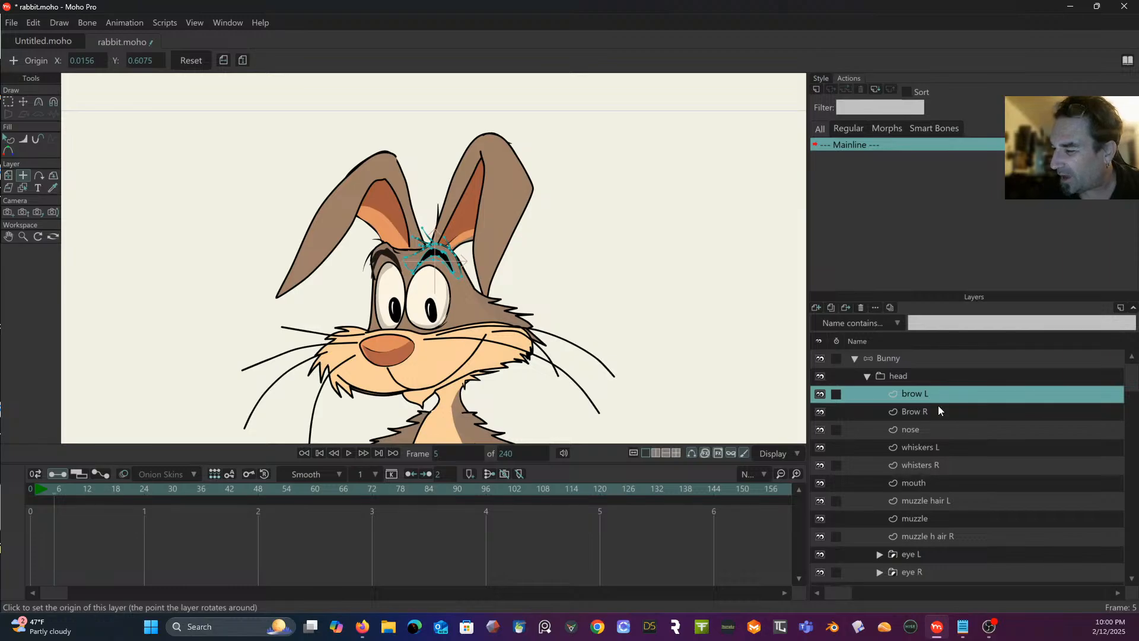
{"action": "left_click", "coordinate": [902, 378]}
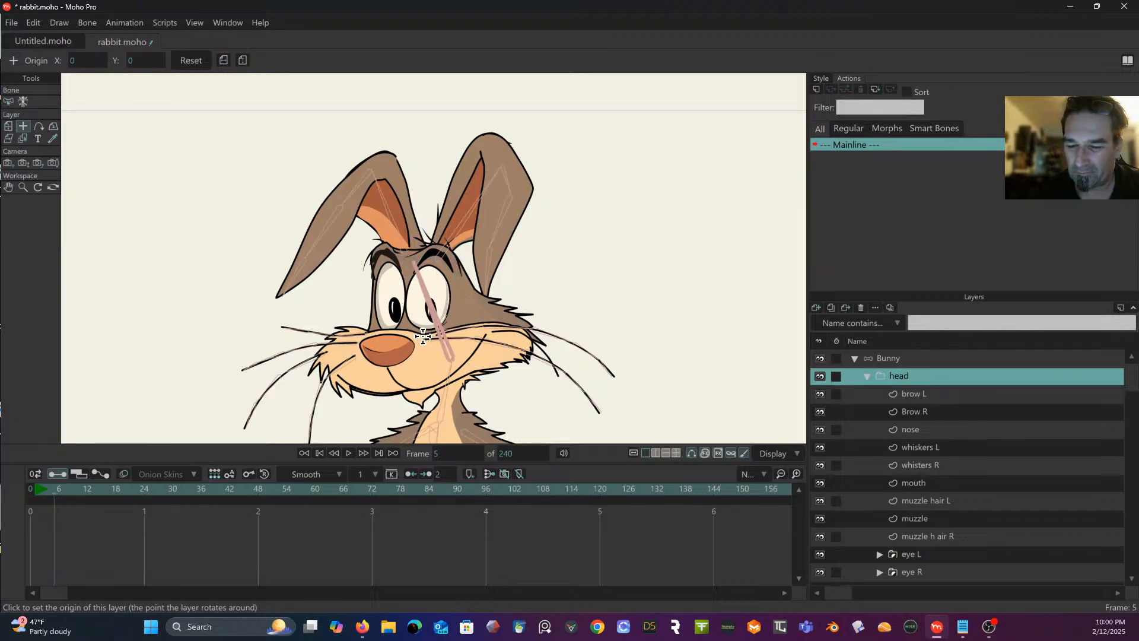
{"action": "left_click", "coordinate": [443, 377]}
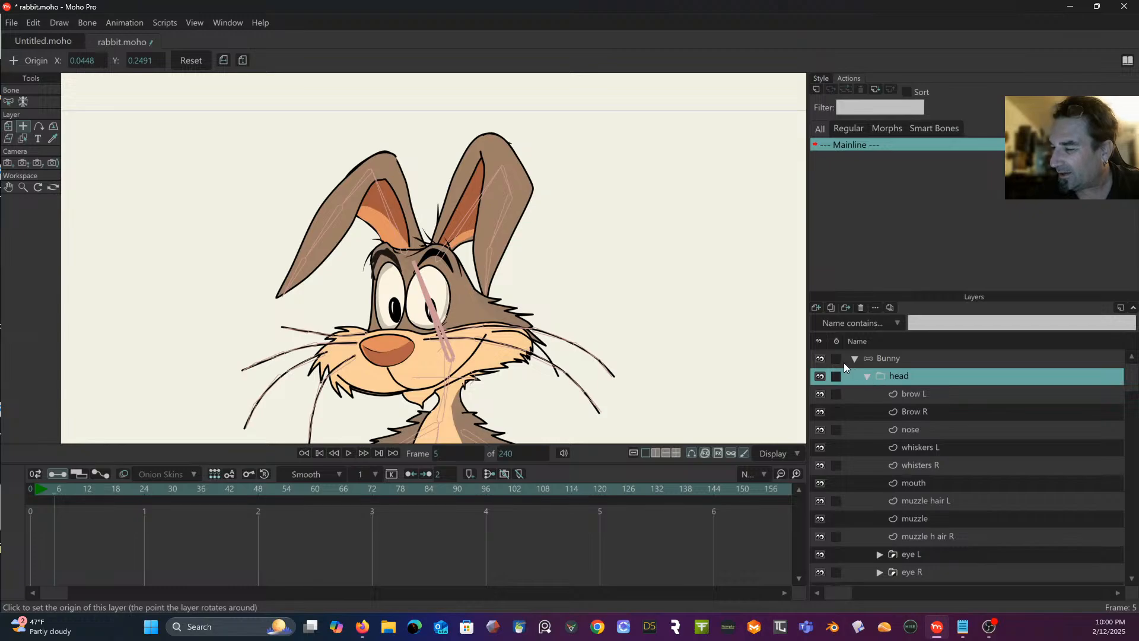
{"action": "left_click", "coordinate": [868, 376]}
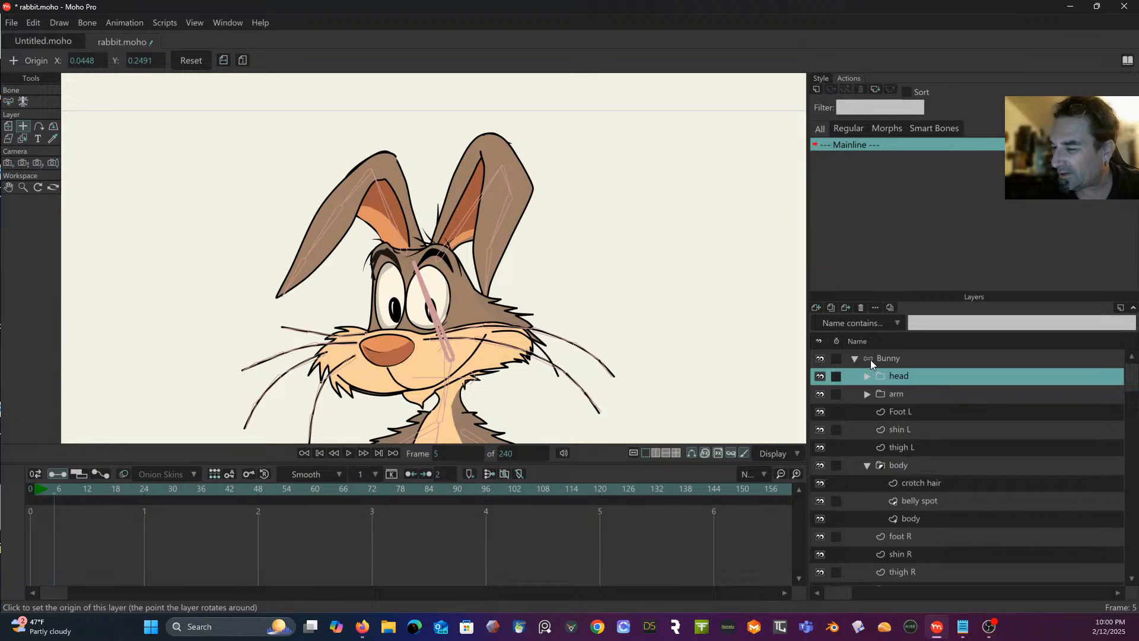
Step: Check the existing origins of the arm group and the Foot L layer
{"action": "left_click", "coordinate": [884, 393]}
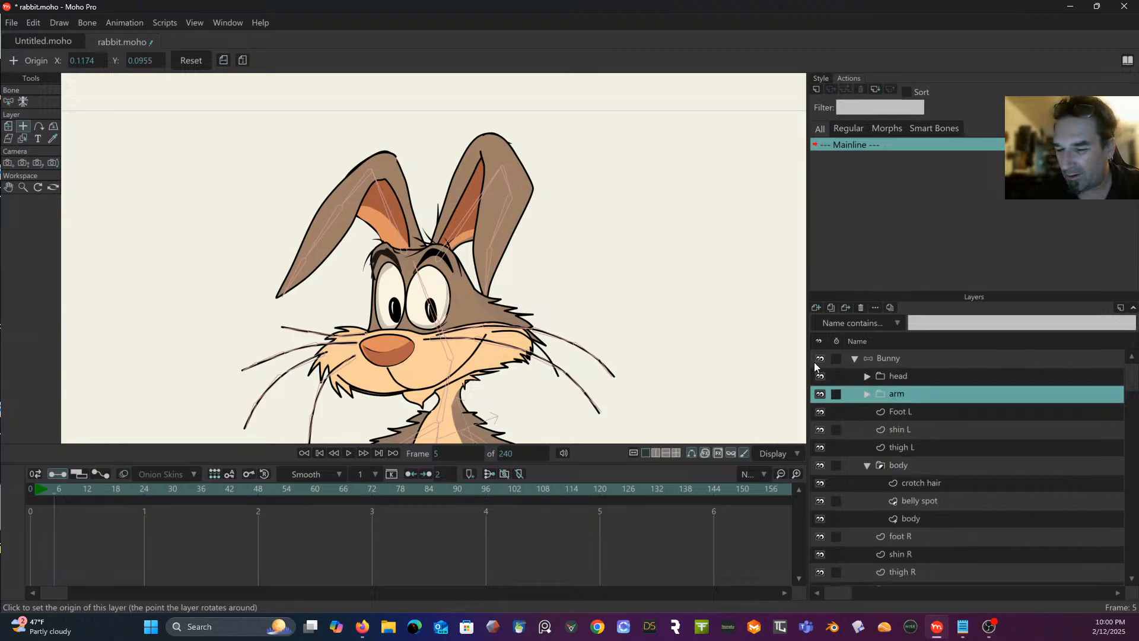
{"action": "left_click_drag", "start_coordinate": [645, 300], "coordinate": [583, 246]}
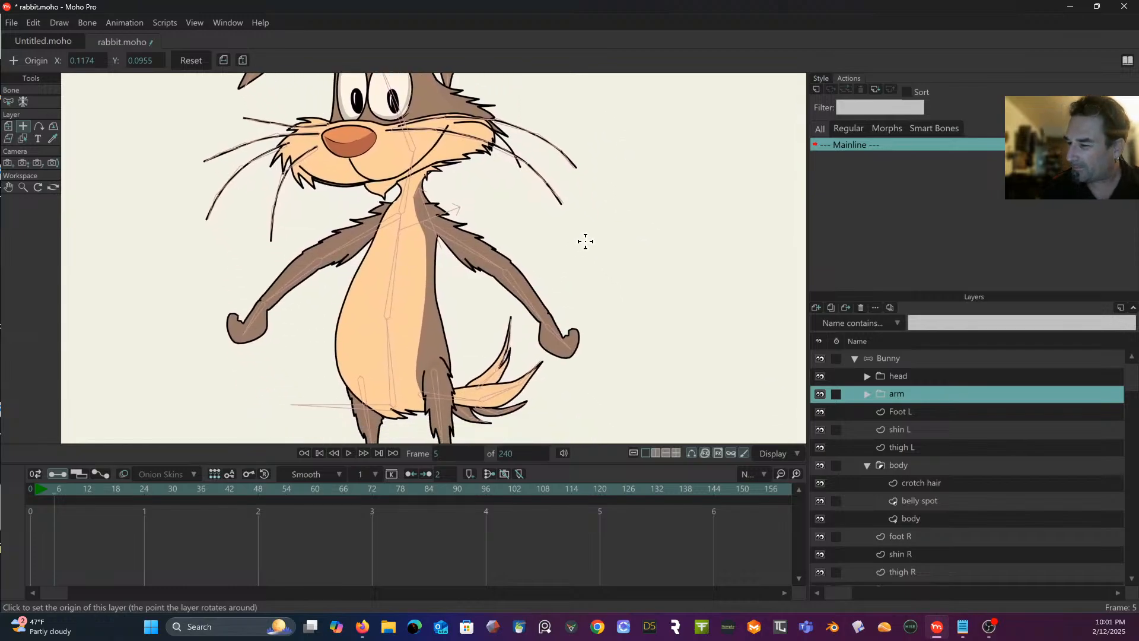
{"action": "left_click", "coordinate": [895, 410]}
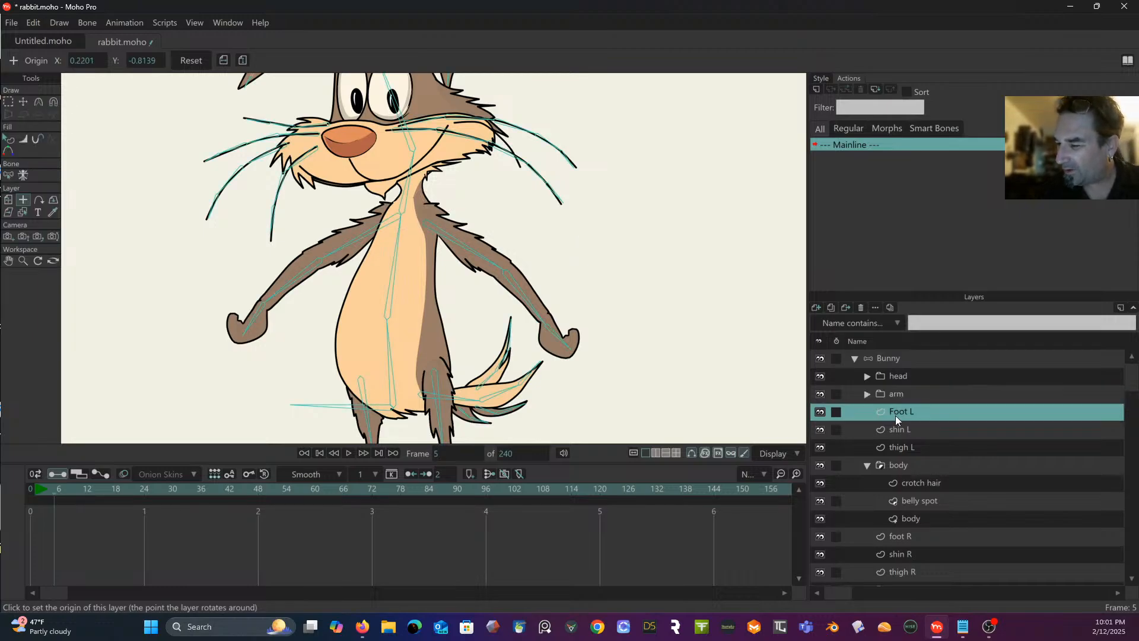
Step: Check the origins of the hand, forearm L and arm upper L layers inside the arm group, and collapse the group again
{"action": "left_click", "coordinate": [867, 394]}
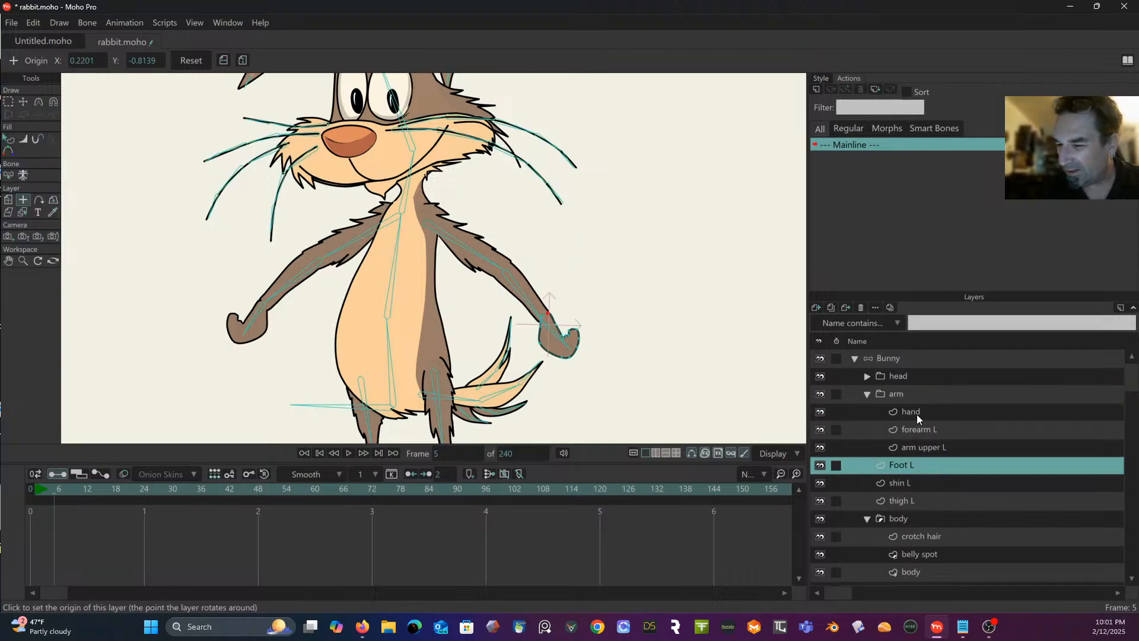
{"action": "left_click", "coordinate": [918, 413]}
{"action": "left_click", "coordinate": [924, 433]}
{"action": "left_click", "coordinate": [927, 441]}
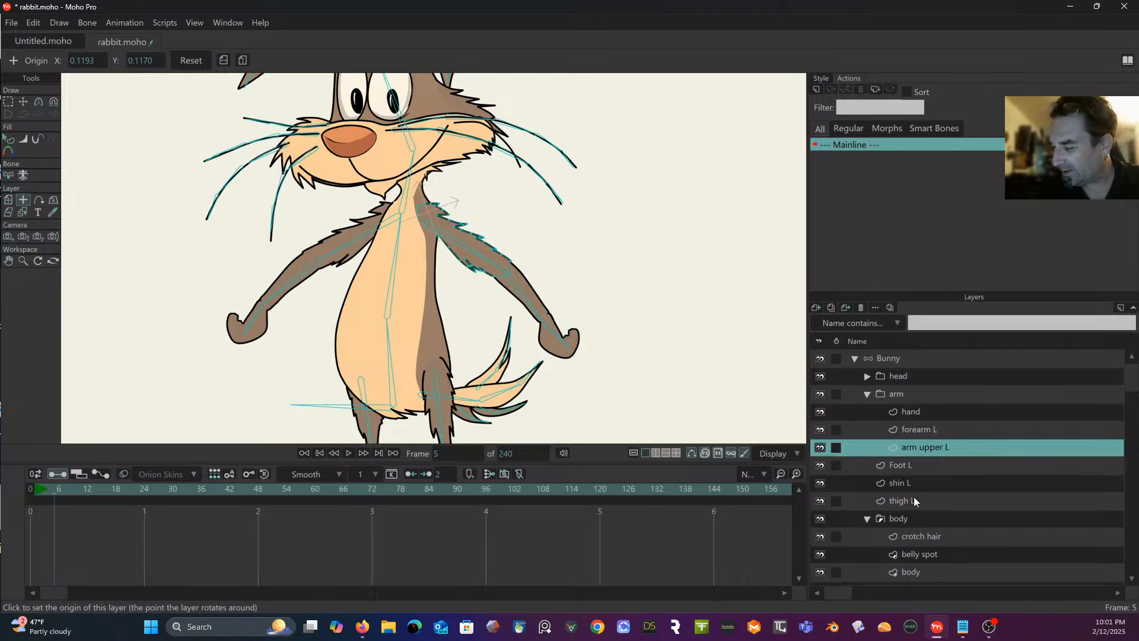
{"action": "scroll", "coordinate": [911, 520], "scroll_direction": "down", "scroll_amount": 5}
{"action": "scroll", "coordinate": [912, 520], "scroll_direction": "down", "scroll_amount": 2}
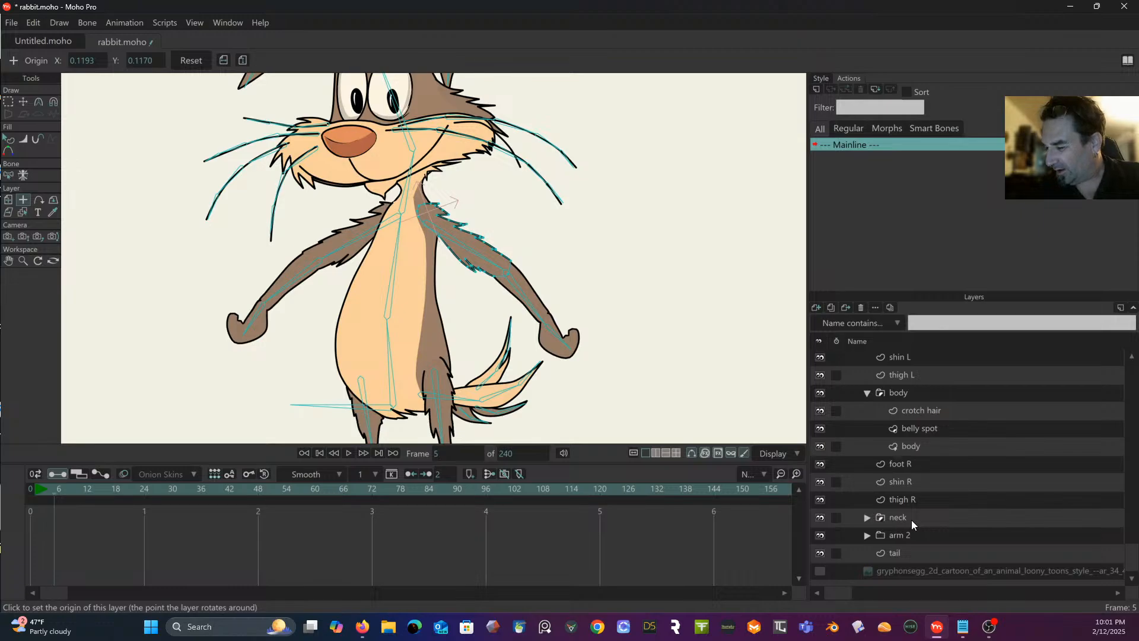
{"action": "scroll", "coordinate": [912, 520], "scroll_direction": "up", "scroll_amount": 7}
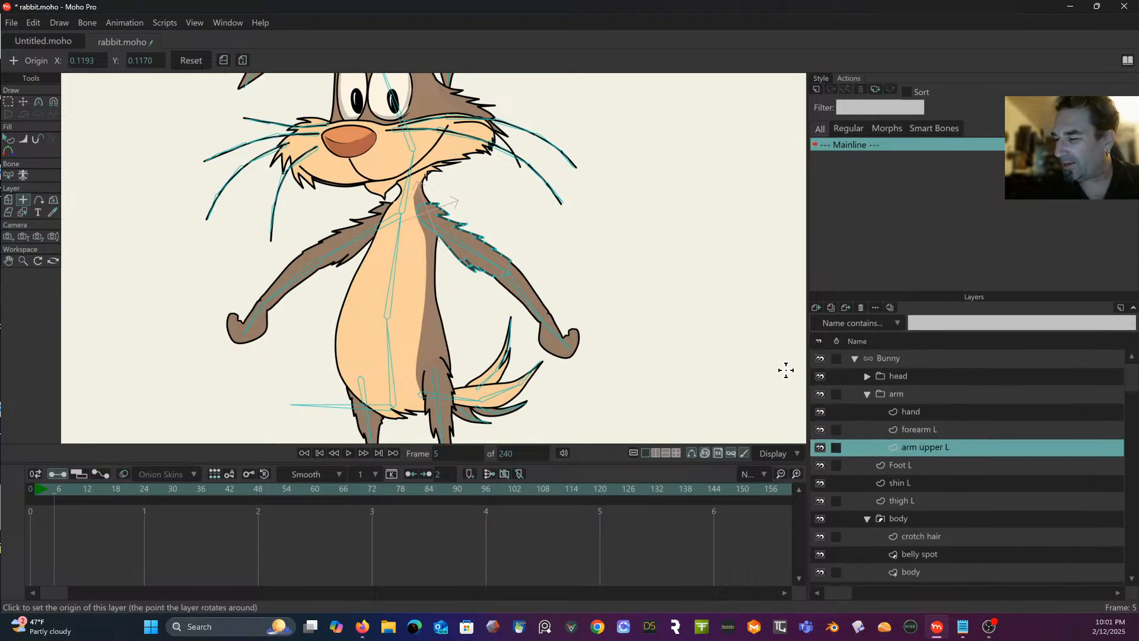
{"action": "left_click", "coordinate": [866, 394]}
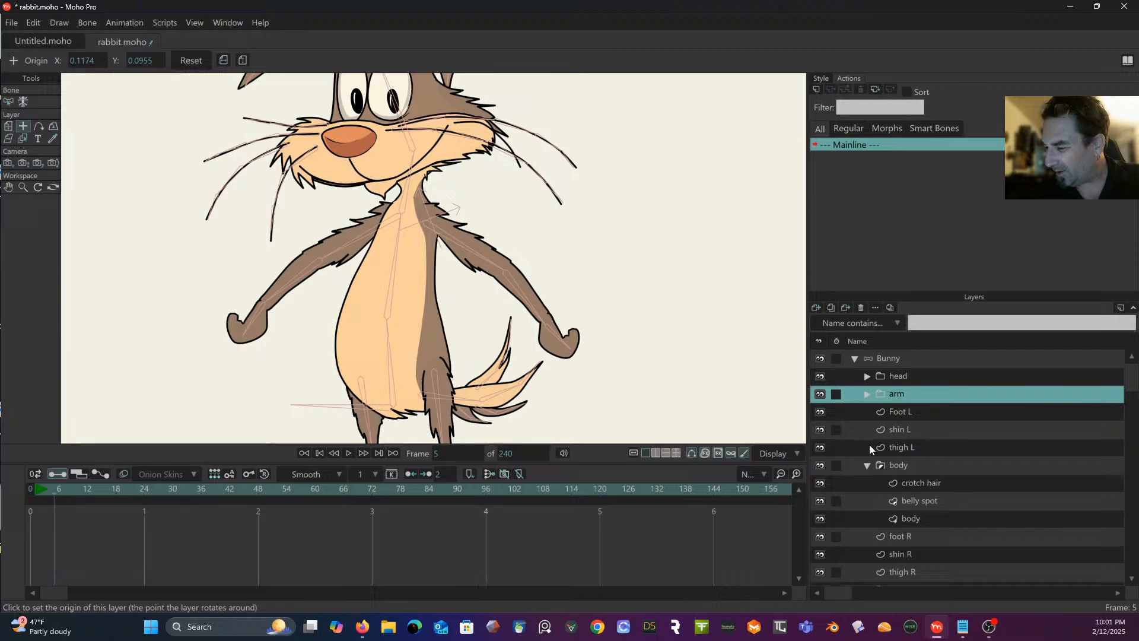
Step: Collapse the body group and expand the neck group in the layer list
{"action": "scroll", "coordinate": [908, 422], "scroll_direction": "down", "scroll_amount": 1}
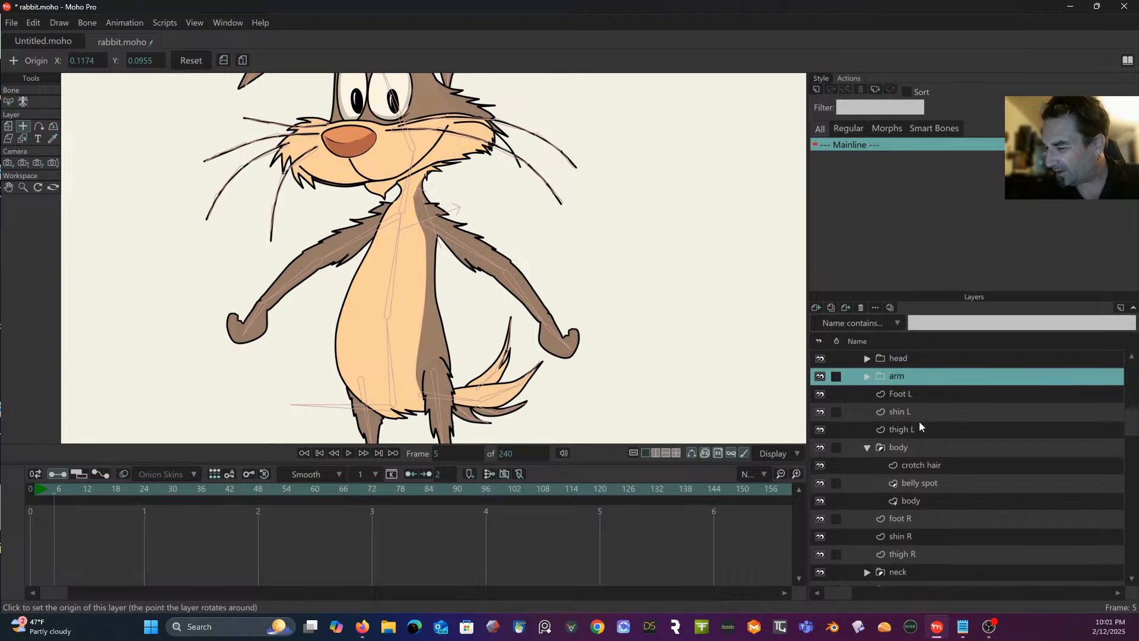
{"action": "left_click", "coordinate": [866, 448]}
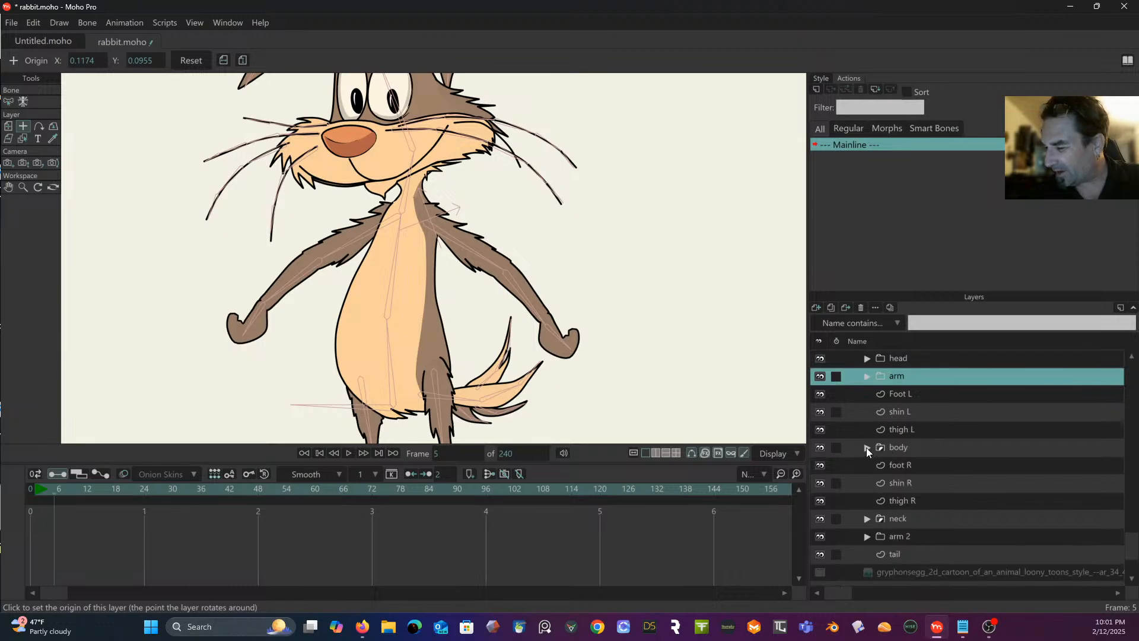
{"action": "left_click", "coordinate": [867, 518]}
{"action": "scroll", "coordinate": [966, 468], "scroll_direction": "down", "scroll_amount": 3}
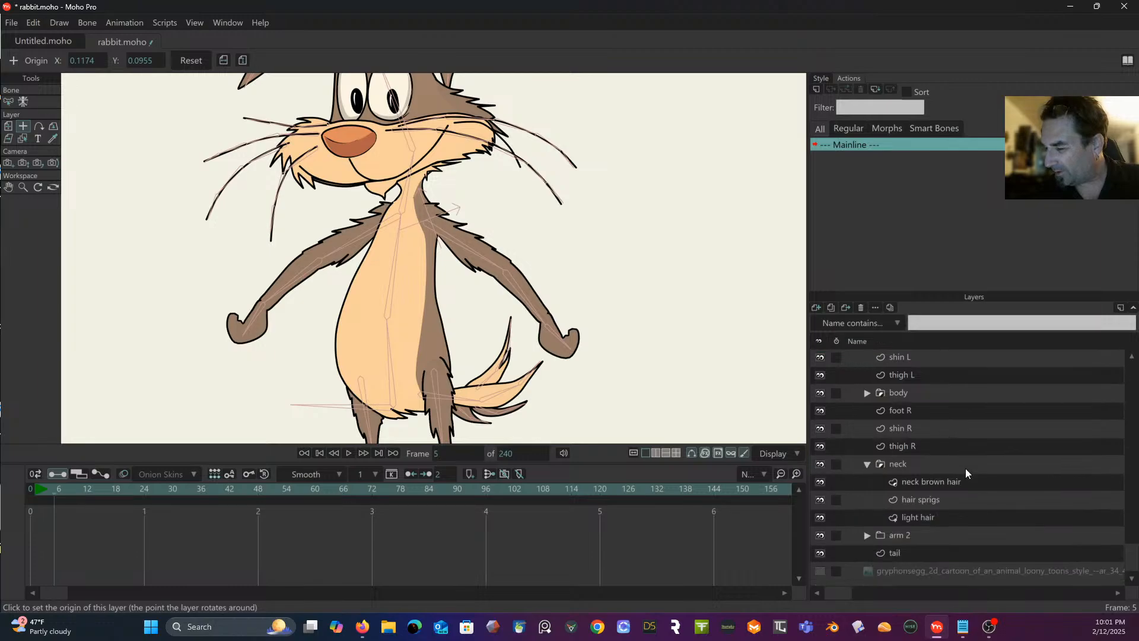
Step: At frame 0, bind the light hair layer's points along both sides of the neck to neck bone B4
{"action": "left_click", "coordinate": [923, 517]}
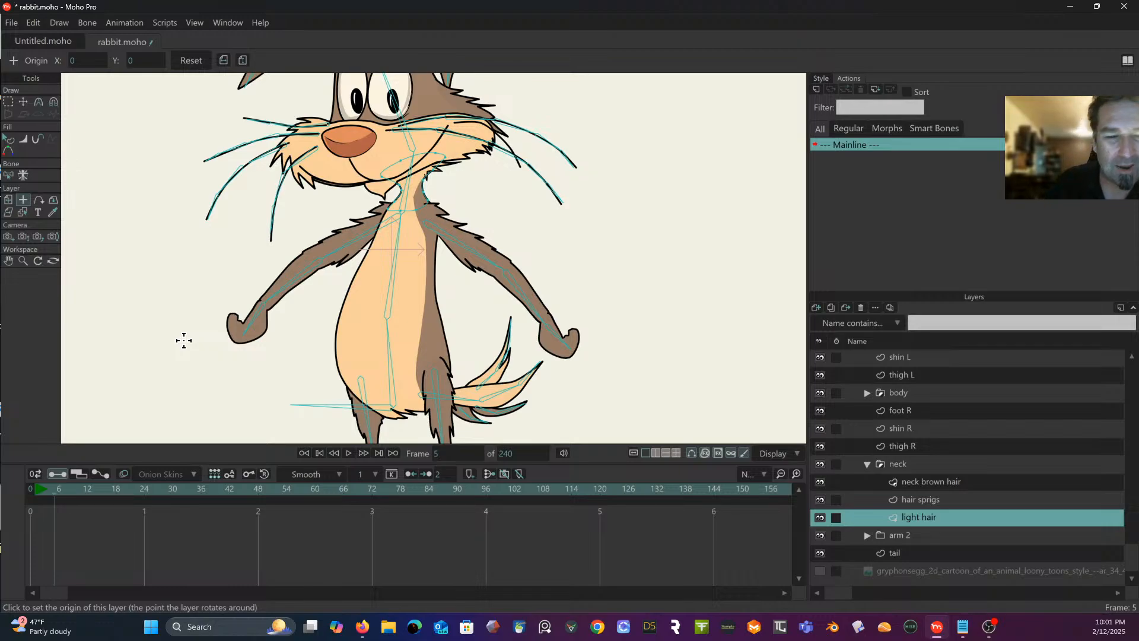
{"action": "left_click", "coordinate": [28, 492]}
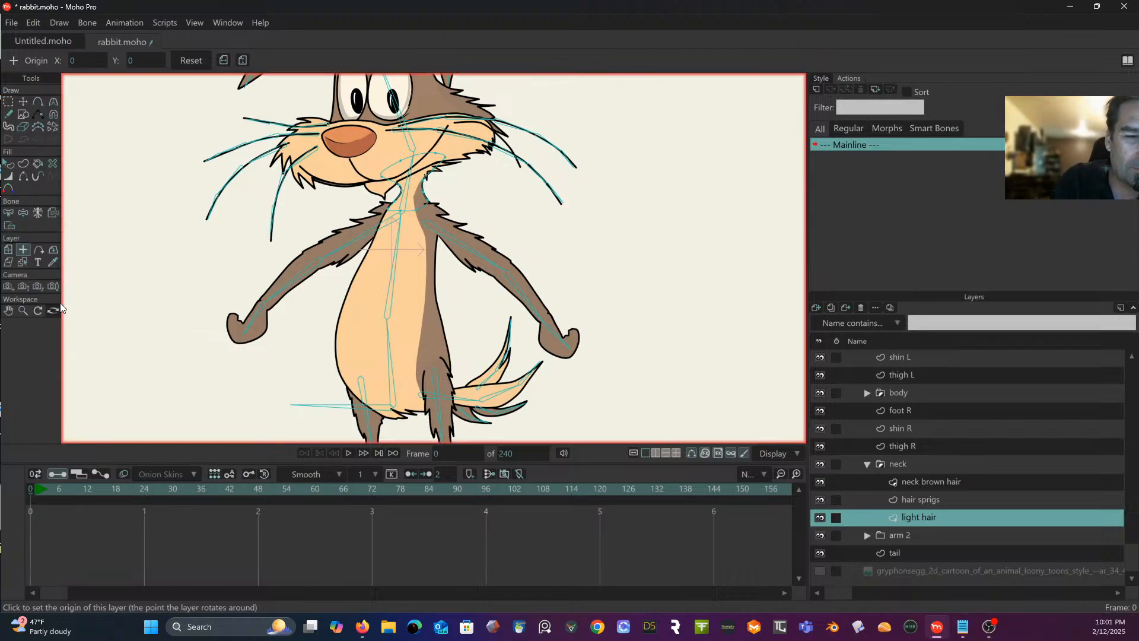
{"action": "key", "text": "b"}
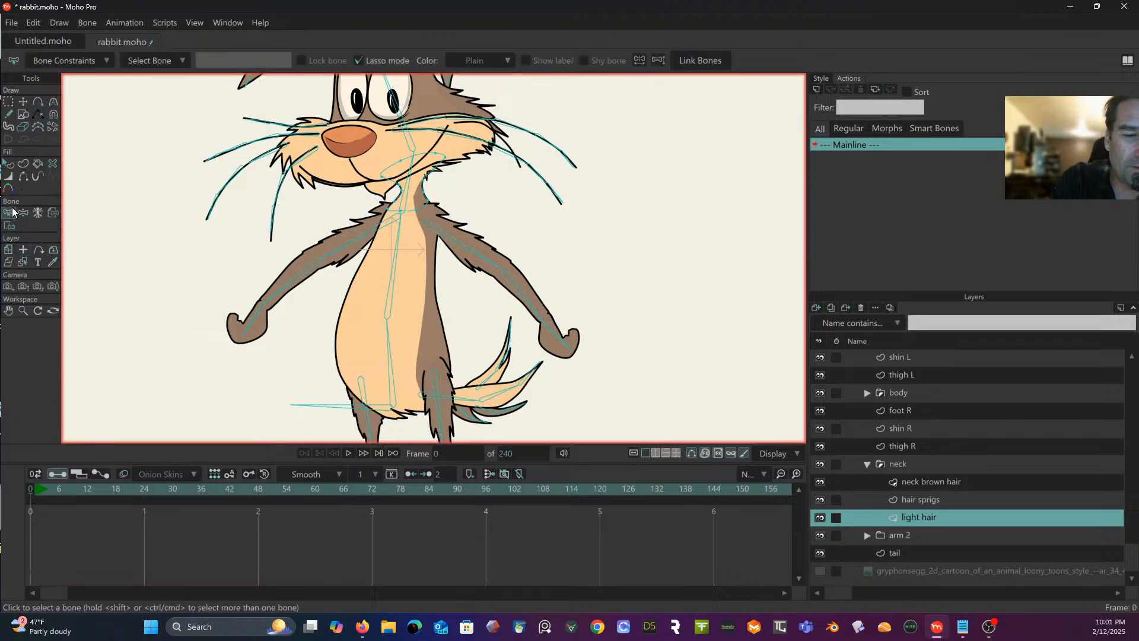
{"action": "left_click", "coordinate": [401, 188]}
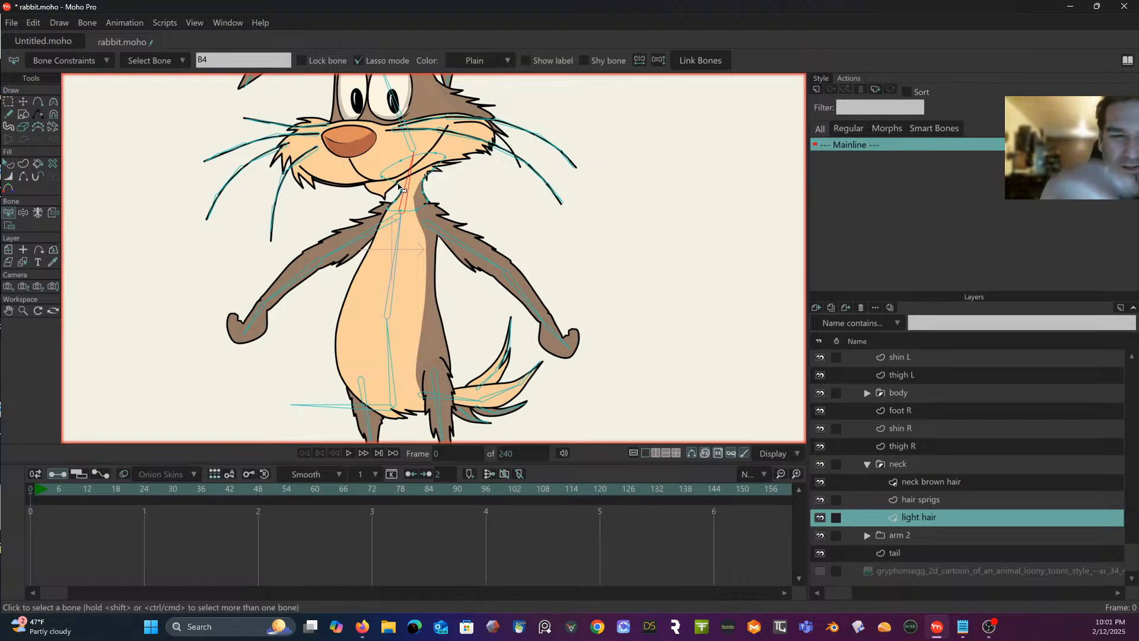
{"action": "left_click", "coordinate": [8, 102]}
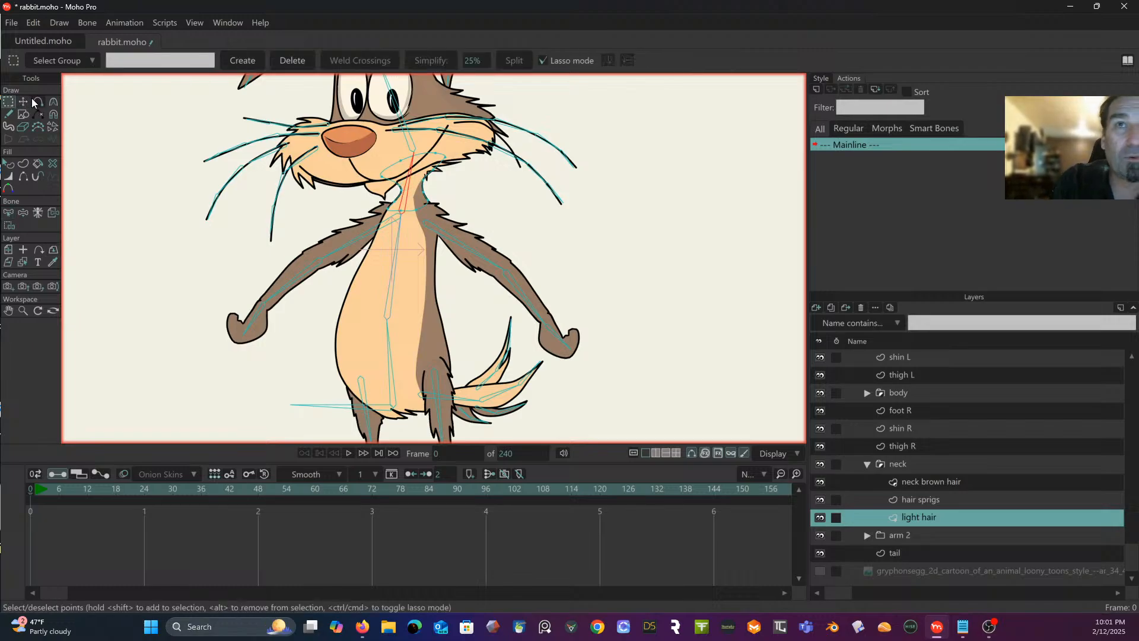
{"action": "left_click", "coordinate": [9, 225]}
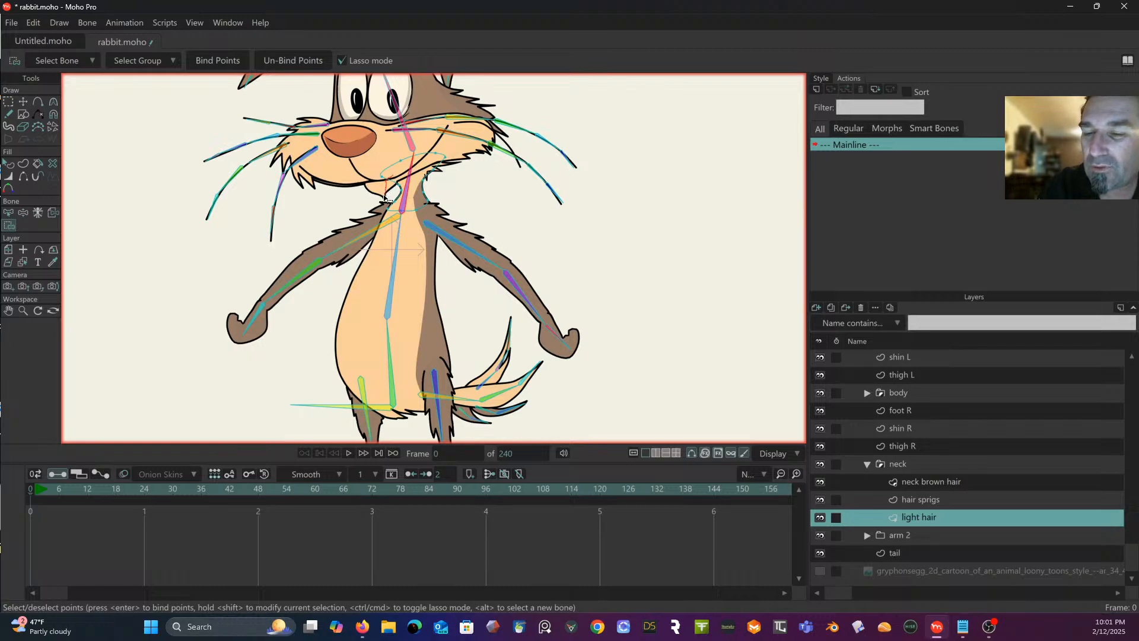
{"action": "mouse_move", "coordinate": [385, 198]}
{"action": "left_mouse_down"}
{"action": "mouse_move", "coordinate": [429, 208]}
{"action": "mouse_move", "coordinate": [441, 199]}
{"action": "mouse_move", "coordinate": [444, 163]}
{"action": "mouse_move", "coordinate": [397, 173]}
{"action": "mouse_move", "coordinate": [389, 189]}
{"action": "left_mouse_up"}
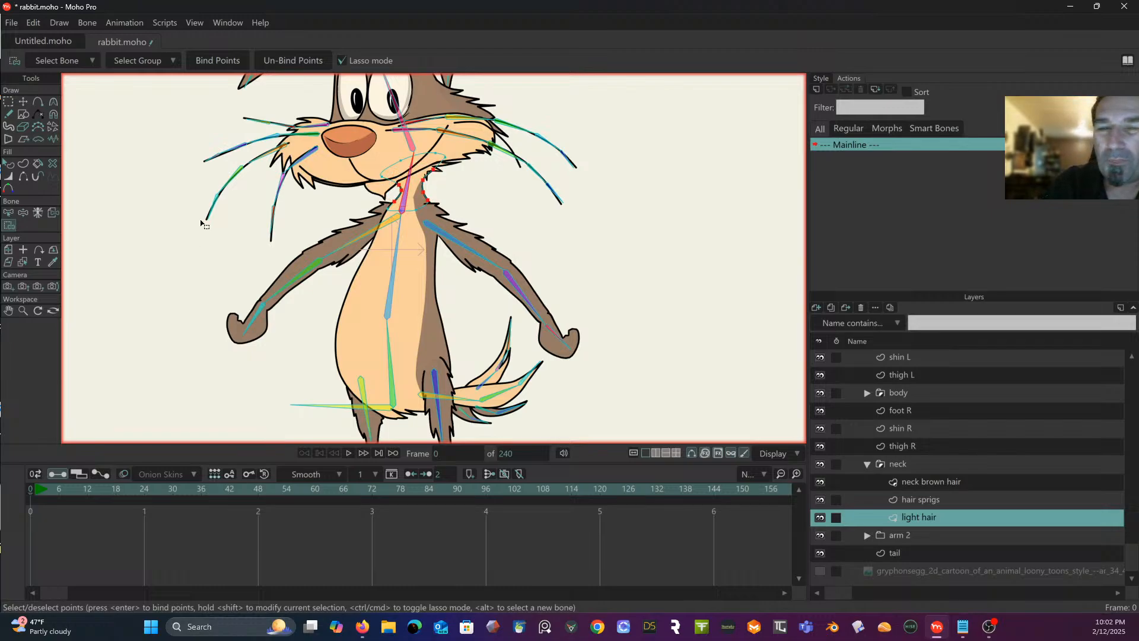
{"action": "left_click", "coordinate": [218, 61]}
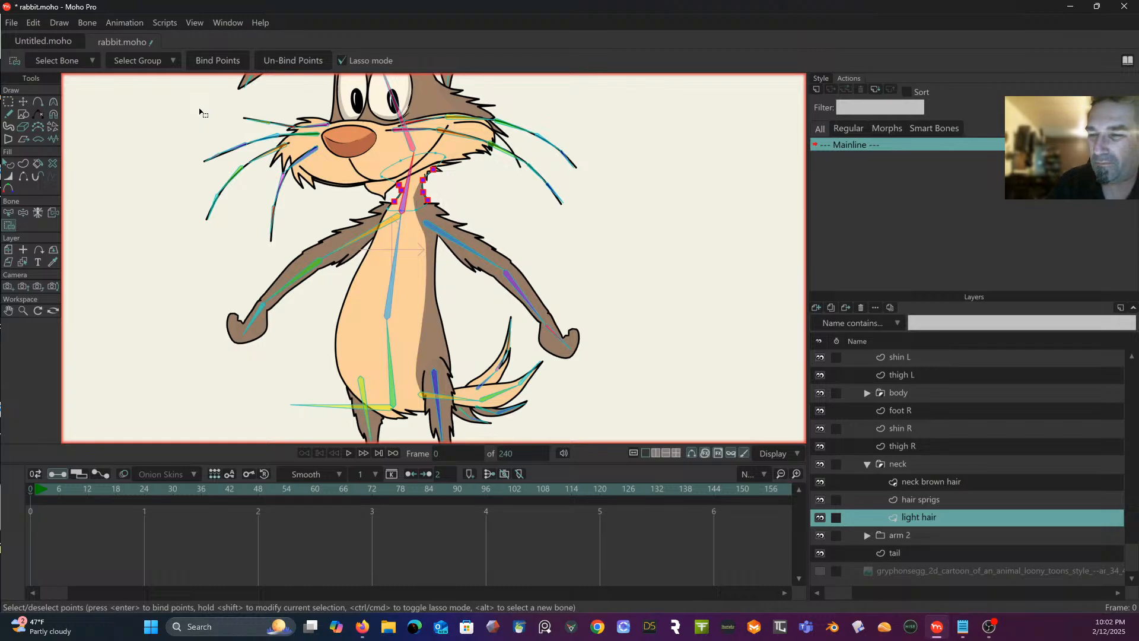
Step: Bind the uppermost points of the light hair layer, behind the mouth, to head bone B5
{"action": "left_click", "coordinate": [9, 212]}
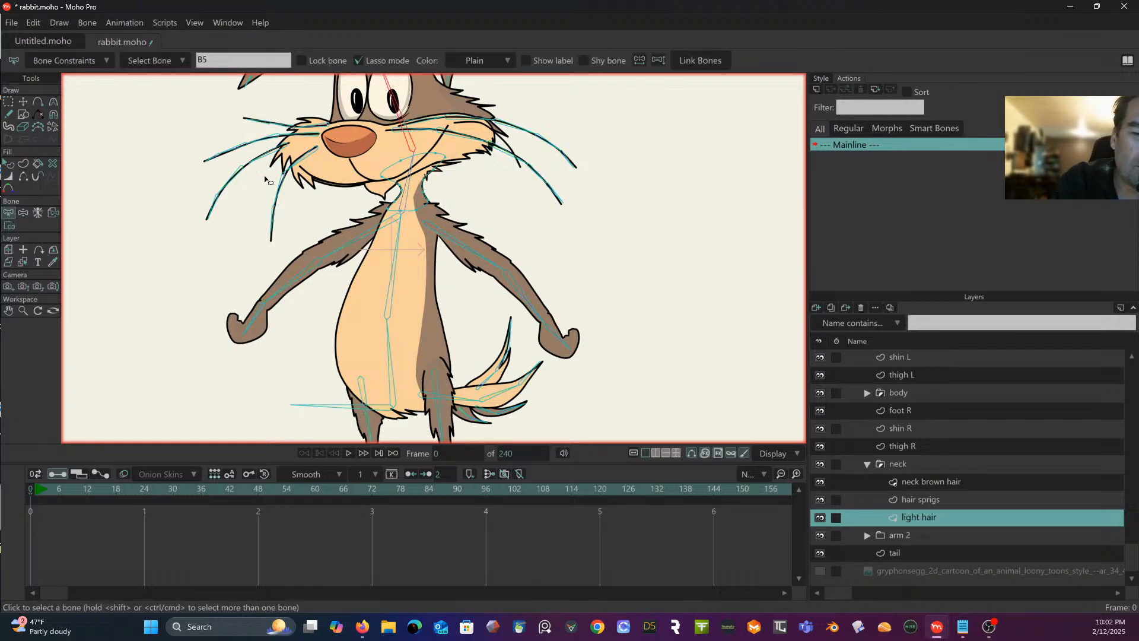
{"action": "left_click", "coordinate": [9, 225]}
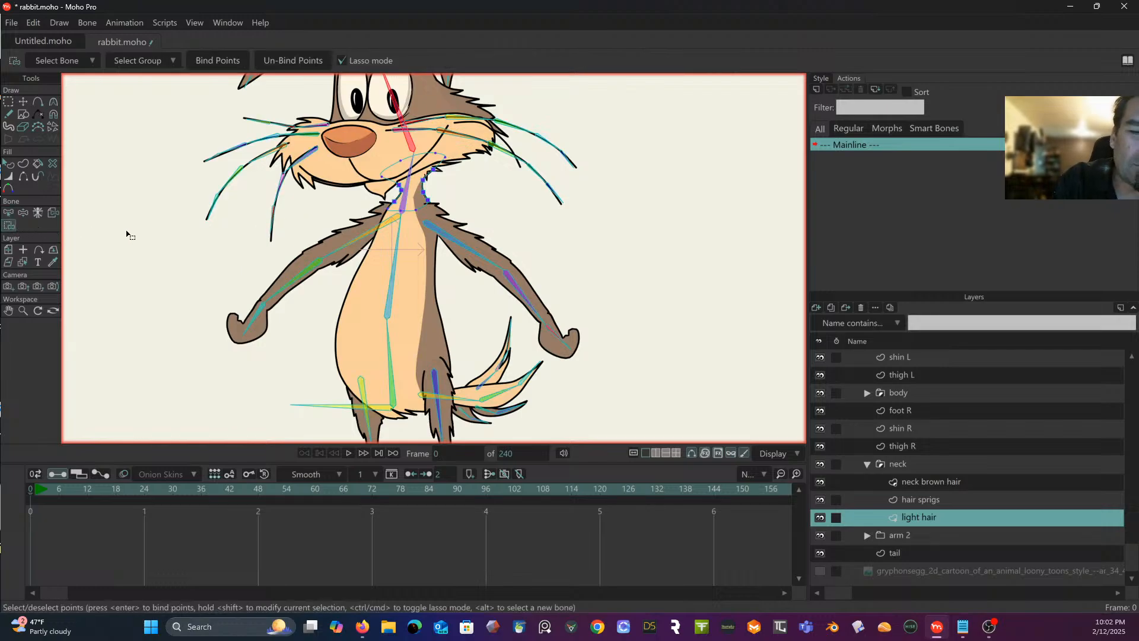
{"action": "mouse_move", "coordinate": [393, 158]}
{"action": "left_mouse_down"}
{"action": "mouse_move", "coordinate": [380, 184]}
{"action": "mouse_move", "coordinate": [455, 156]}
{"action": "mouse_move", "coordinate": [385, 151]}
{"action": "mouse_move", "coordinate": [379, 172]}
{"action": "left_mouse_up"}
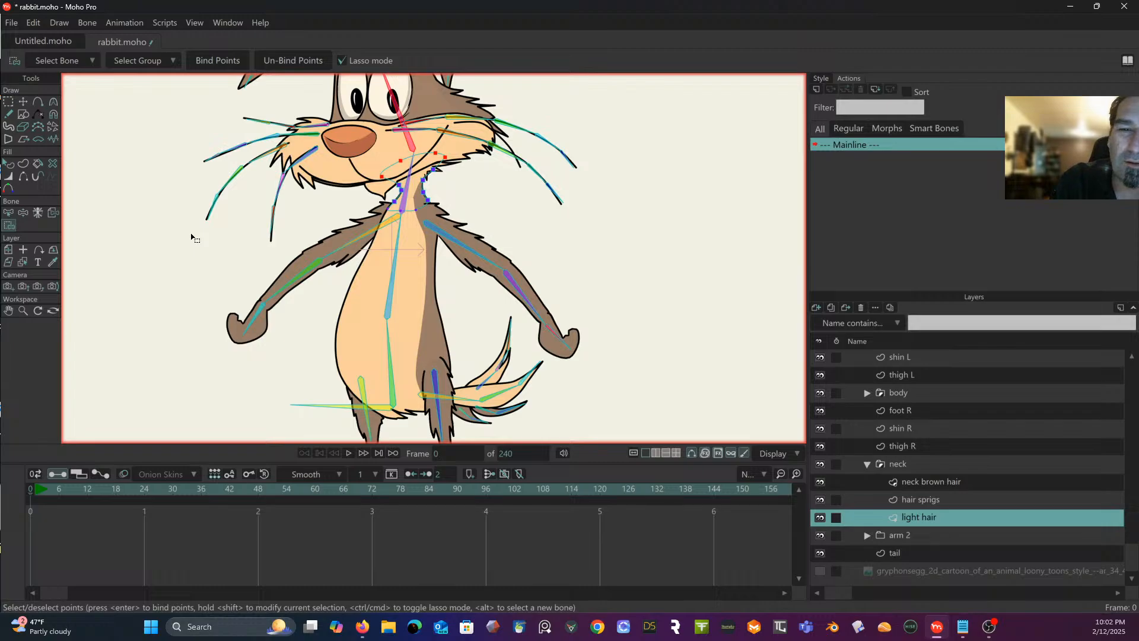
{"action": "left_click", "coordinate": [215, 59]}
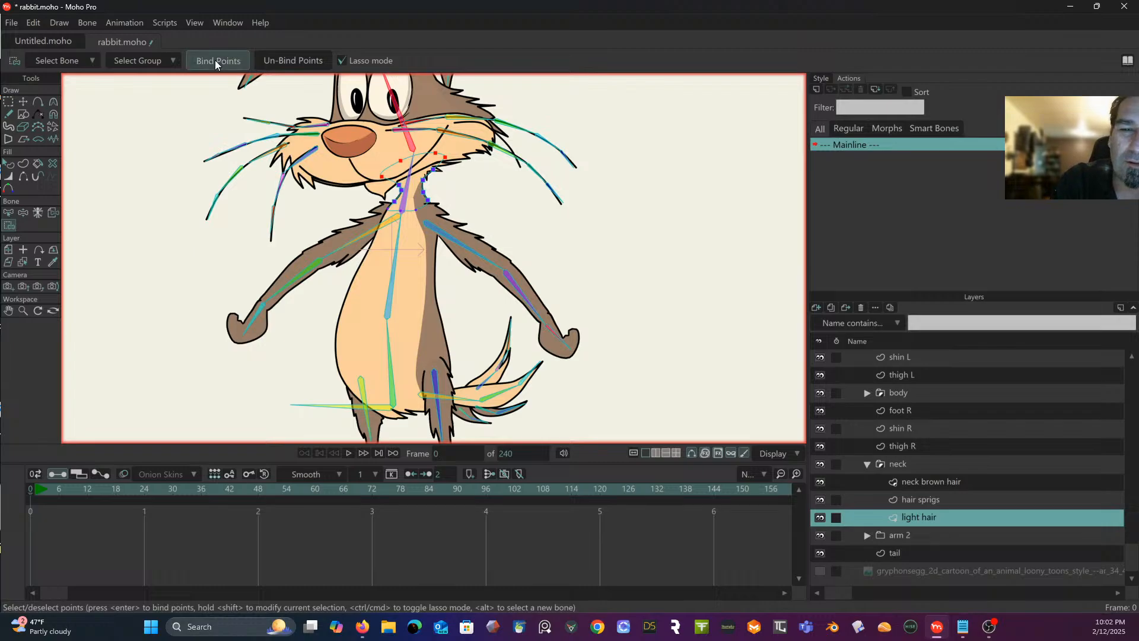
Step: Bind the lowest points of the light hair layer, at the base of the neck, to upper spine bone B3
{"action": "left_click", "coordinate": [12, 215]}
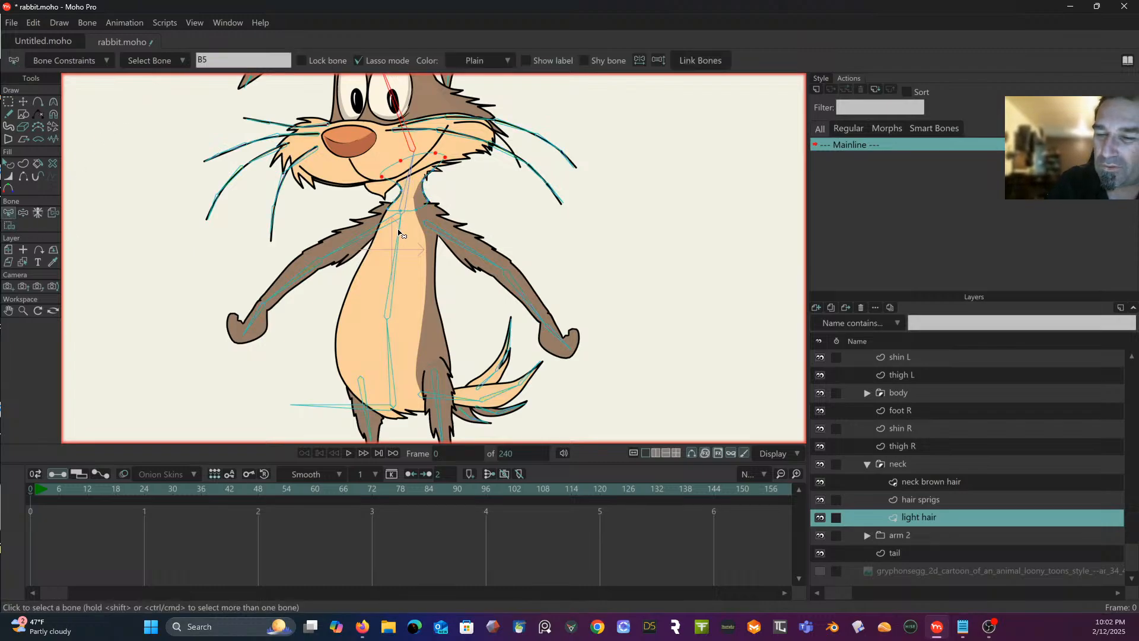
{"action": "left_click", "coordinate": [398, 232]}
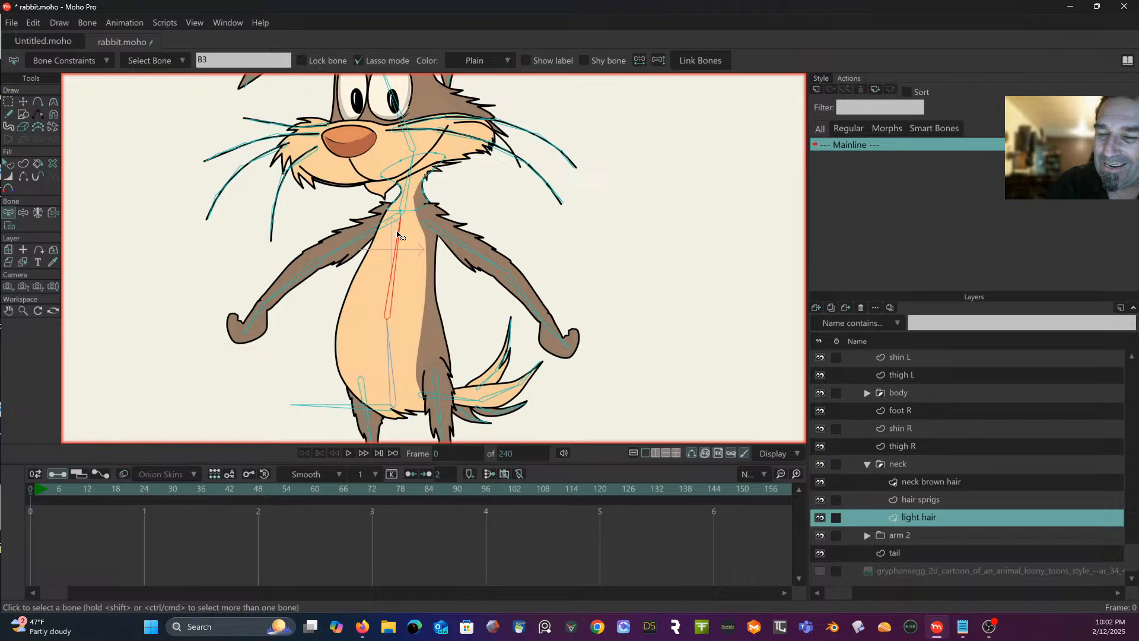
{"action": "left_click", "coordinate": [10, 227]}
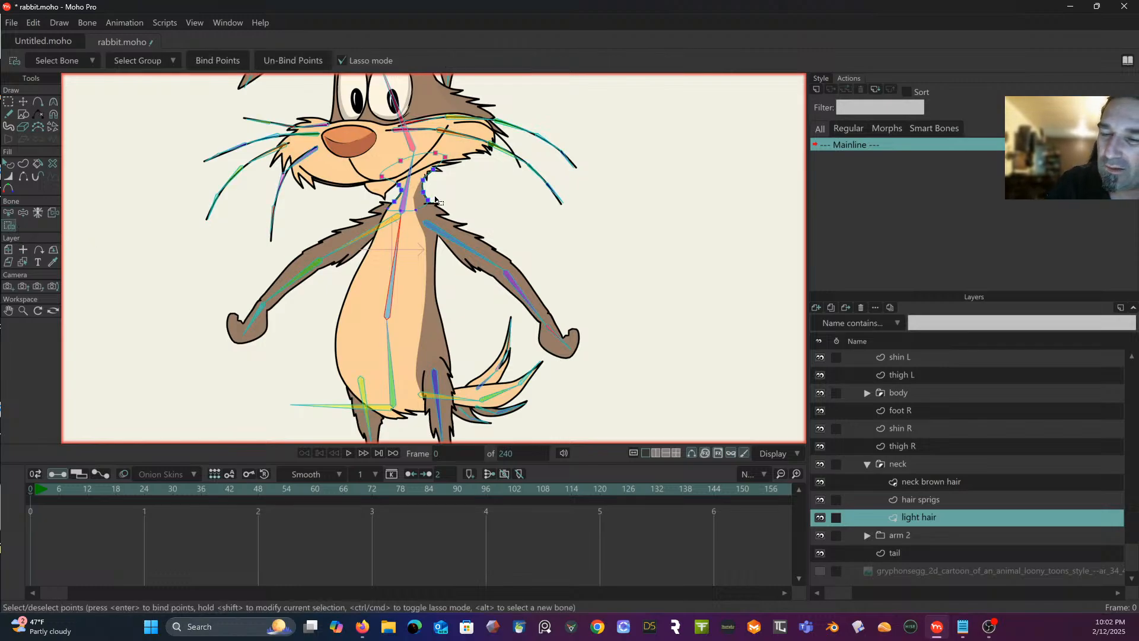
{"action": "mouse_move", "coordinate": [433, 197]}
{"action": "left_mouse_down"}
{"action": "mouse_move", "coordinate": [379, 206]}
{"action": "mouse_move", "coordinate": [378, 223]}
{"action": "mouse_move", "coordinate": [432, 220]}
{"action": "mouse_move", "coordinate": [446, 178]}
{"action": "left_mouse_up"}
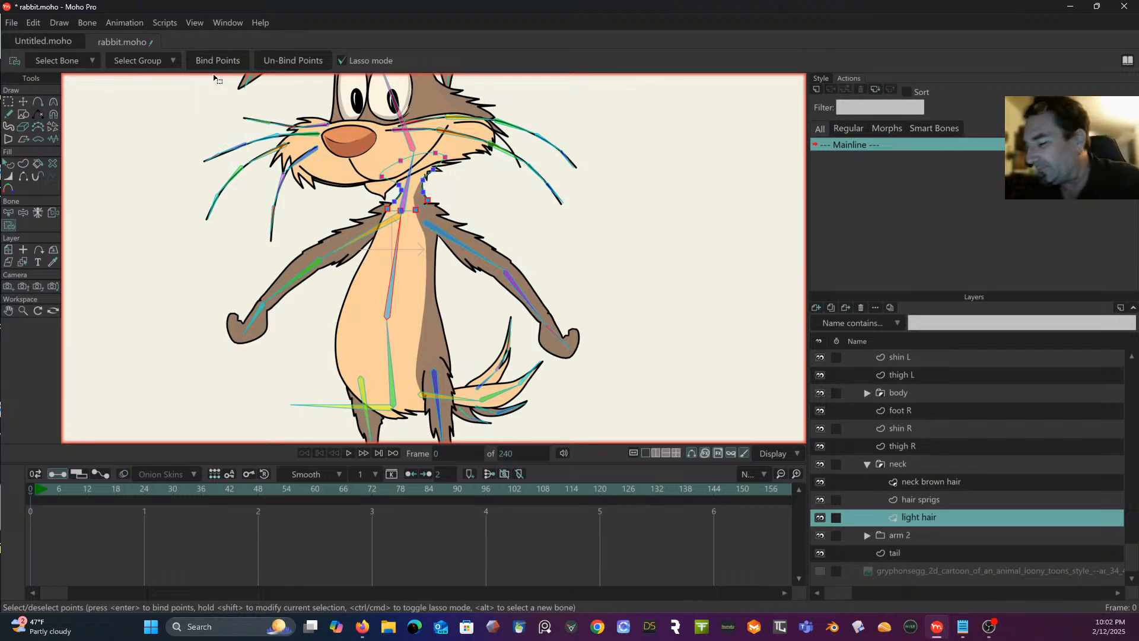
Step: Bind all points of the hair sprigs layer under the jaw to neck bone B4
{"action": "left_click", "coordinate": [940, 500]}
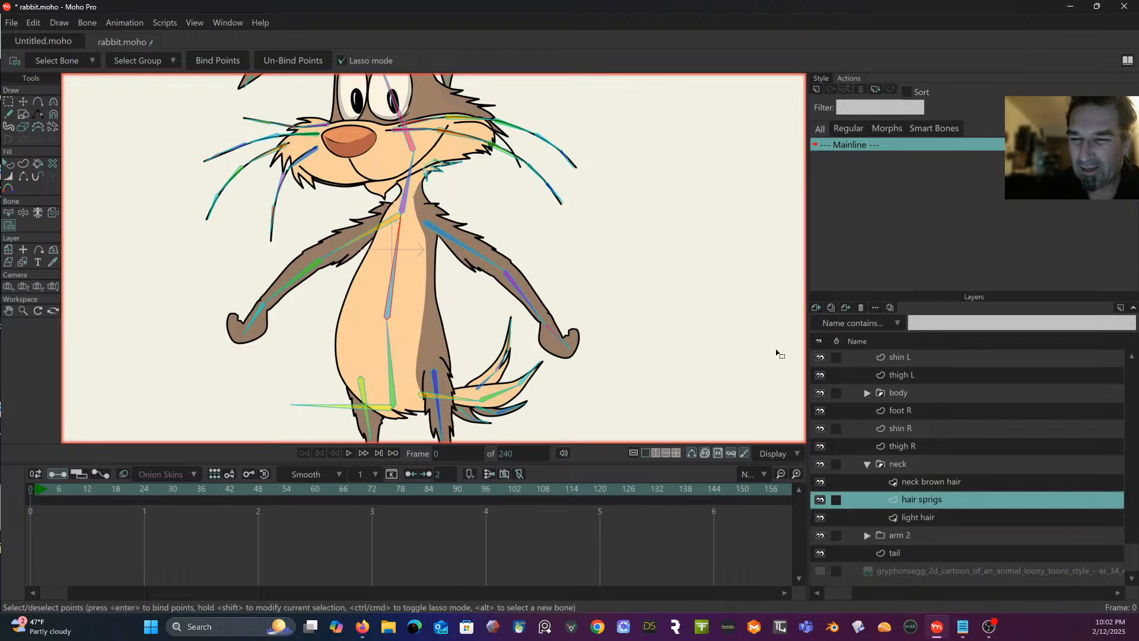
{"action": "scroll", "coordinate": [641, 252], "scroll_direction": "up", "scroll_amount": 3}
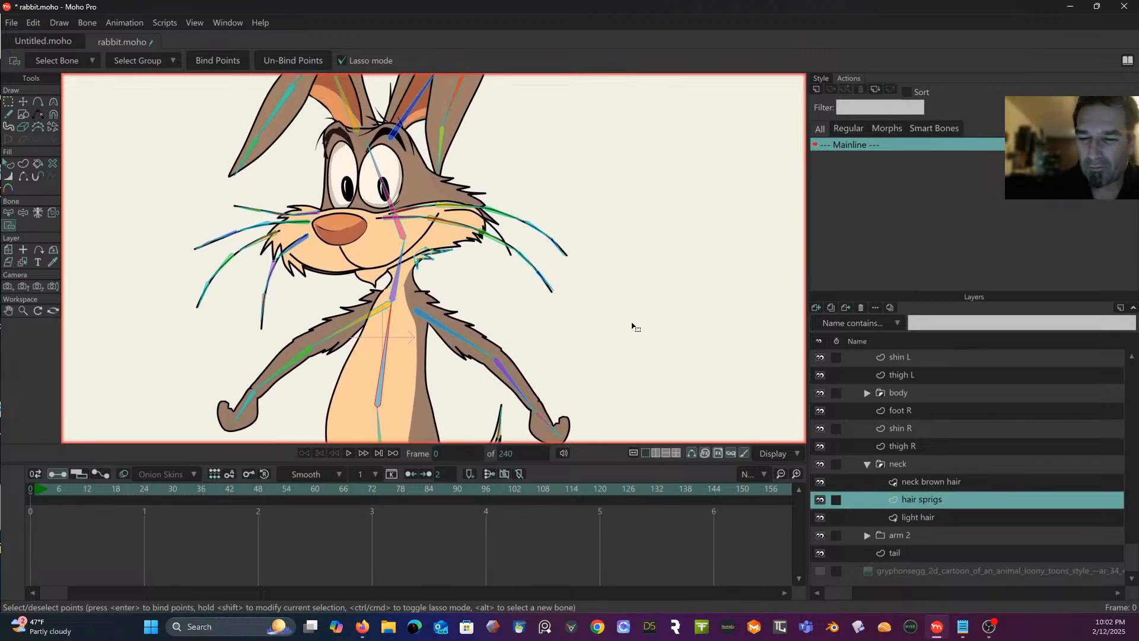
{"action": "left_click", "coordinate": [20, 218]}
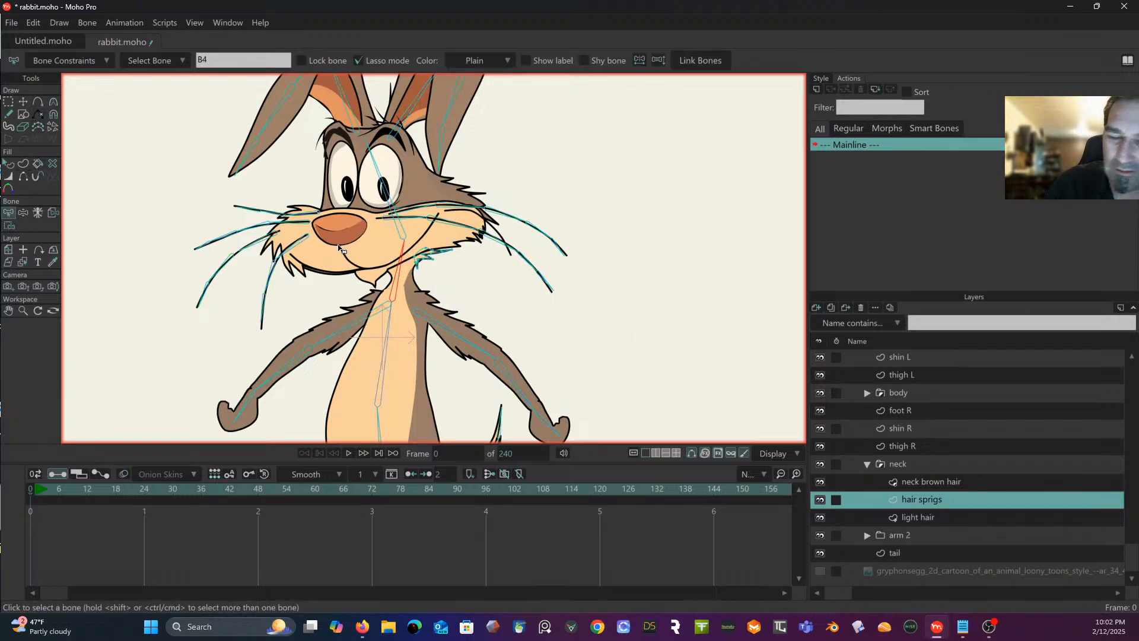
{"action": "left_click", "coordinate": [9, 225]}
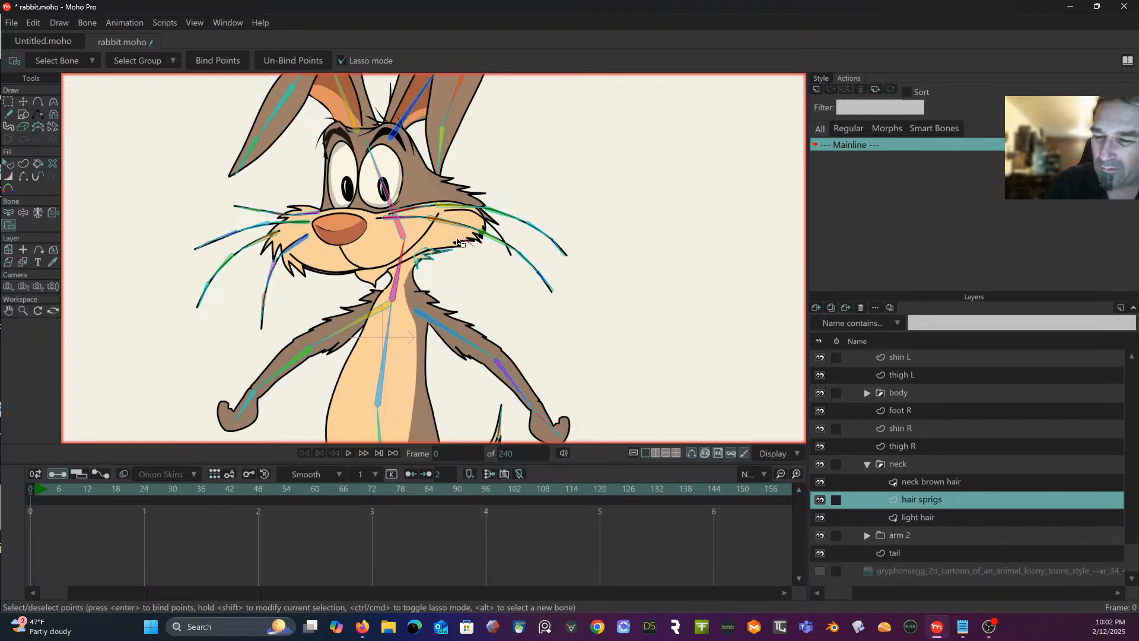
{"action": "mouse_move", "coordinate": [458, 242]}
{"action": "left_mouse_down"}
{"action": "mouse_move", "coordinate": [453, 273]}
{"action": "mouse_move", "coordinate": [460, 240]}
{"action": "left_mouse_up"}
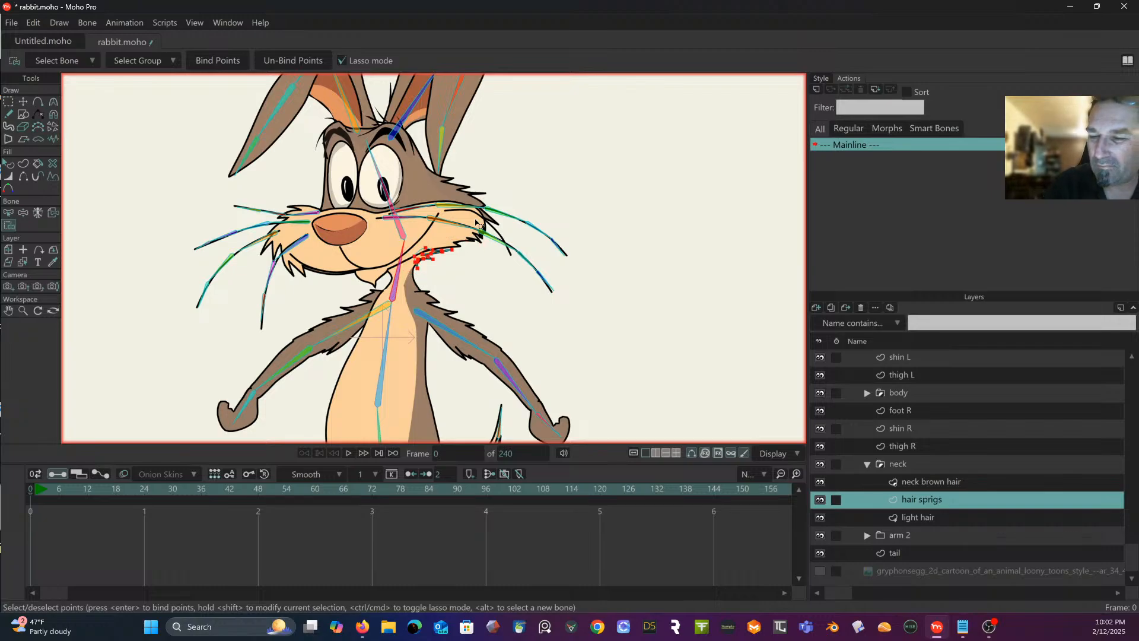
{"action": "left_click", "coordinate": [237, 66]}
Step: Bind all points of the neck brown hair layer to neck bone B4 and collapse the neck group
{"action": "left_click", "coordinate": [947, 485]}
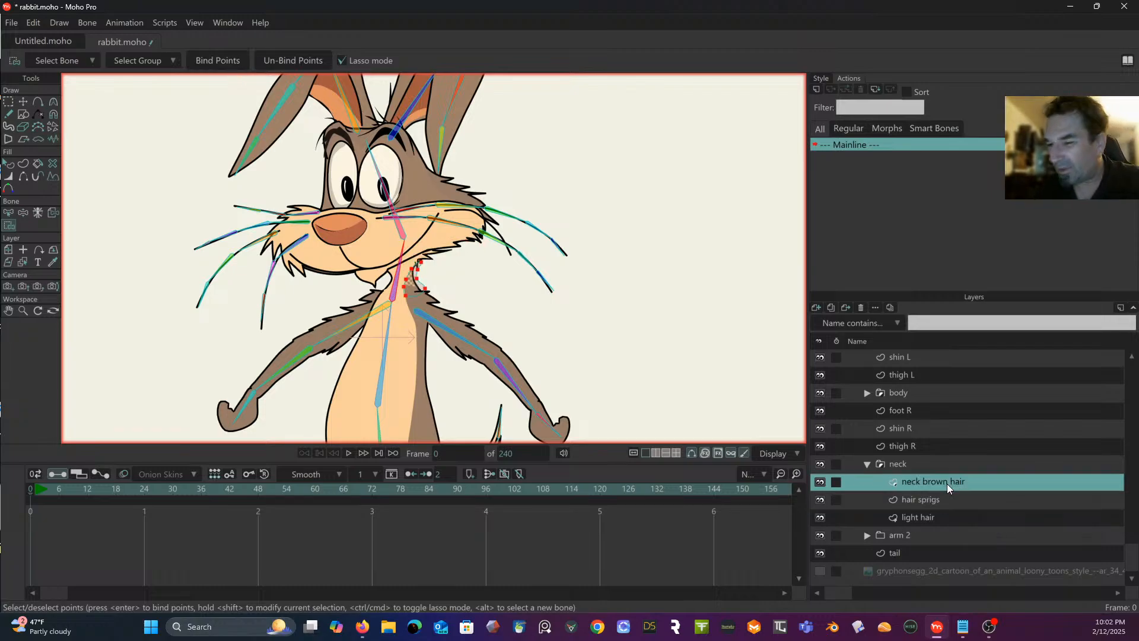
{"action": "left_click", "coordinate": [9, 213]}
{"action": "left_click", "coordinate": [10, 226]}
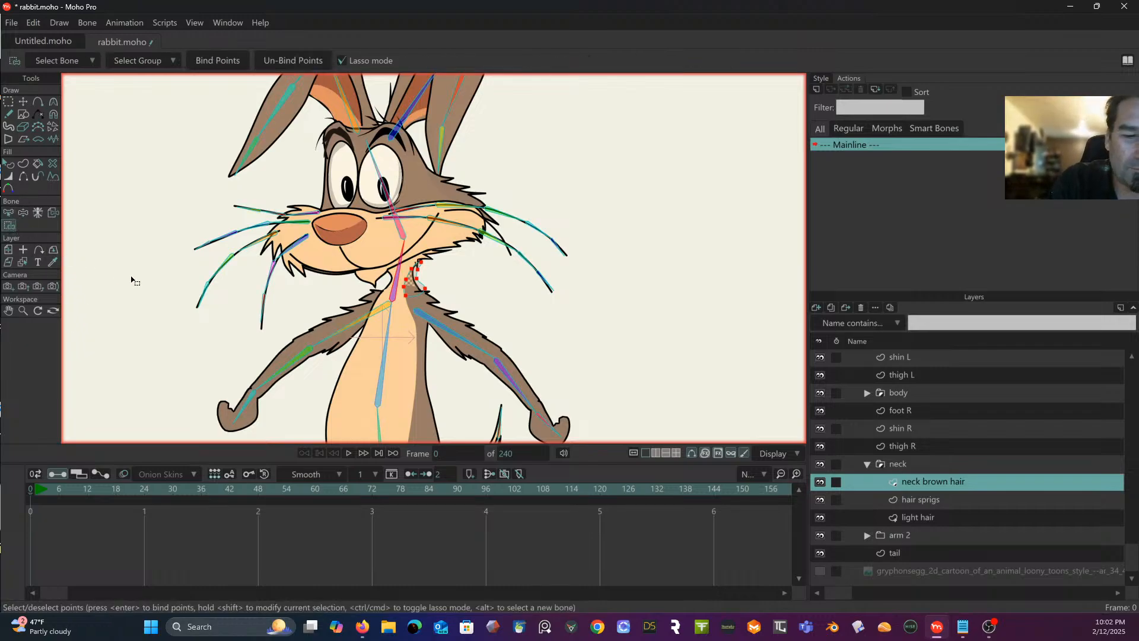
{"action": "mouse_move", "coordinate": [440, 298]}
{"action": "left_mouse_down"}
{"action": "mouse_move", "coordinate": [440, 266]}
{"action": "mouse_move", "coordinate": [414, 254]}
{"action": "mouse_move", "coordinate": [394, 281]}
{"action": "mouse_move", "coordinate": [413, 310]}
{"action": "mouse_move", "coordinate": [454, 280]}
{"action": "left_mouse_up"}
{"action": "left_click", "coordinate": [229, 63]}
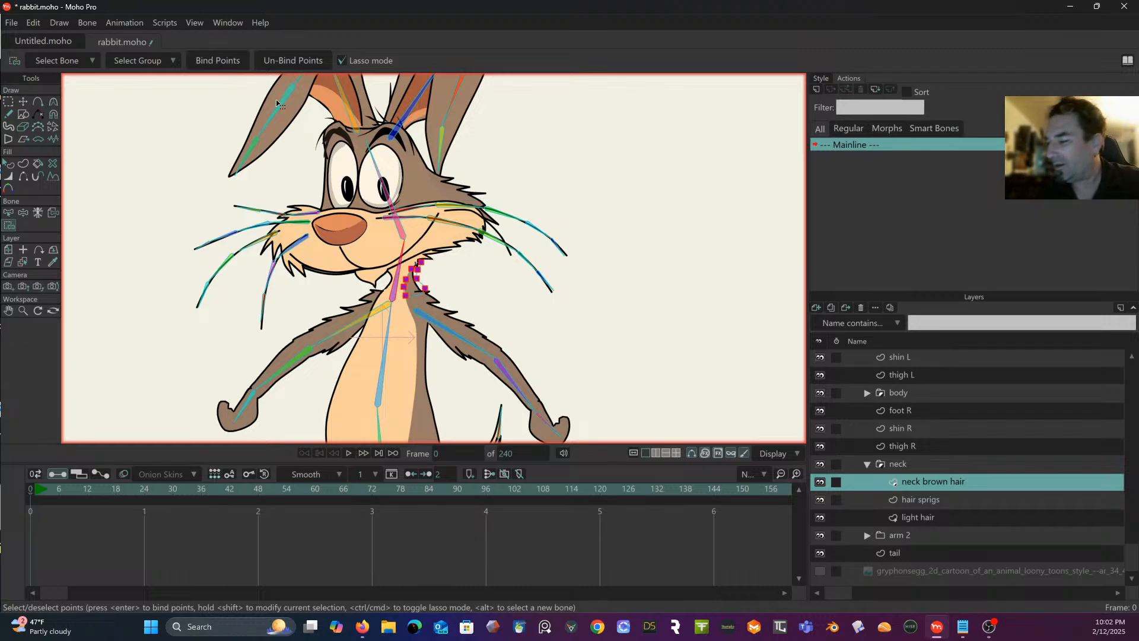
{"action": "left_click", "coordinate": [868, 465]}
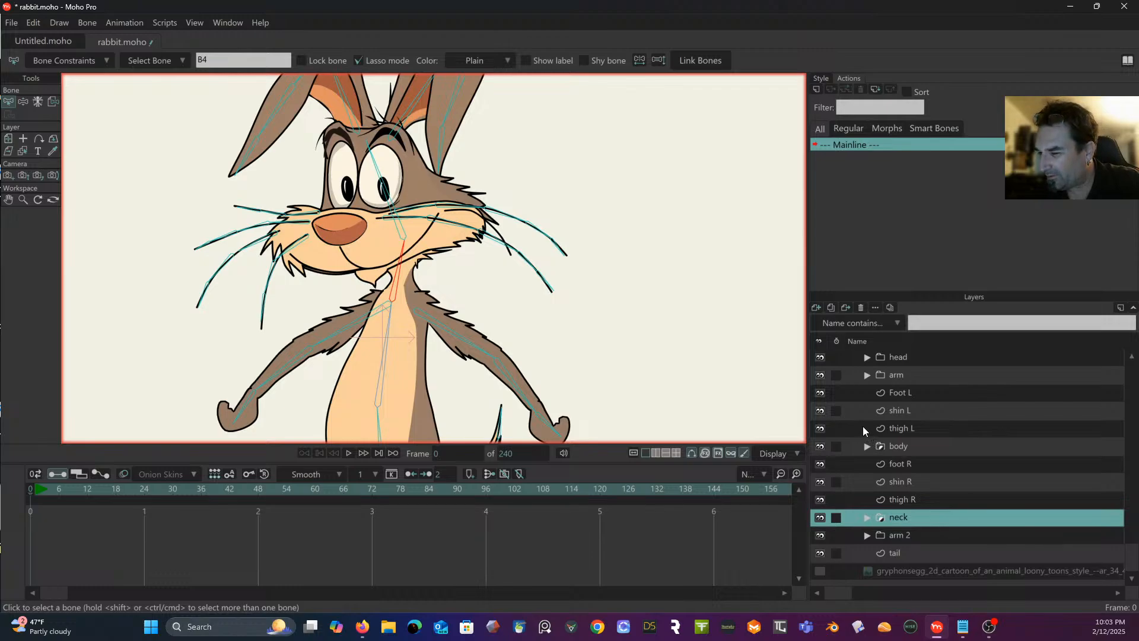
Step: Expand the body group and bind the body layer's upper torso points, from shoulders to mid-torso, to upper spine bone B3
{"action": "scroll", "coordinate": [863, 426], "scroll_direction": "up", "scroll_amount": 1}
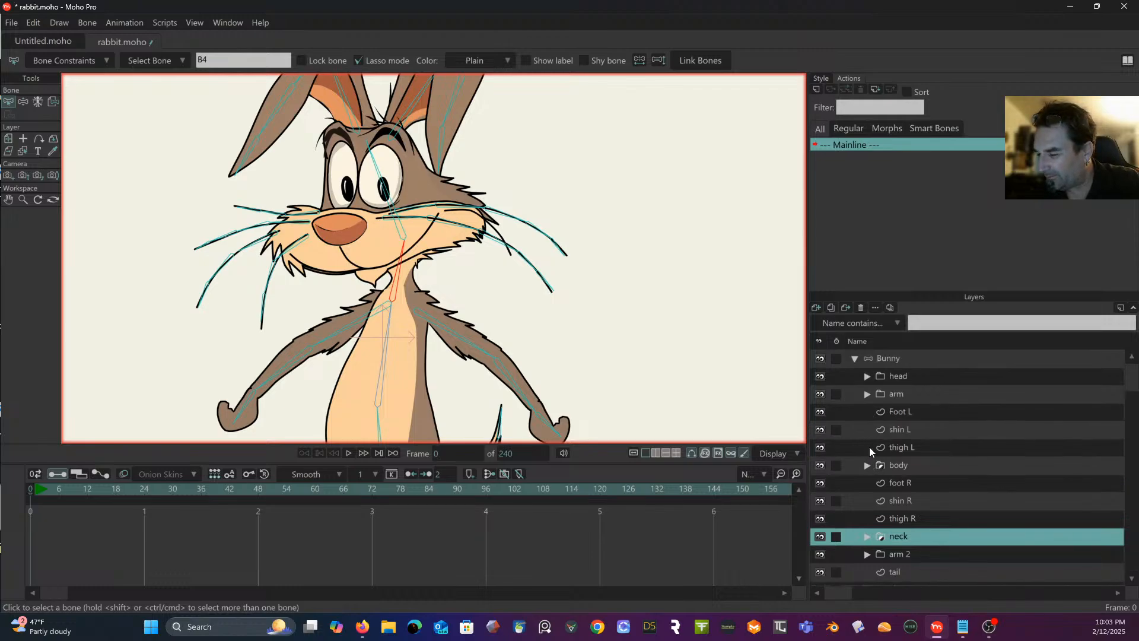
{"action": "left_click", "coordinate": [867, 465]}
{"action": "scroll", "coordinate": [923, 439], "scroll_direction": "down", "scroll_amount": 3}
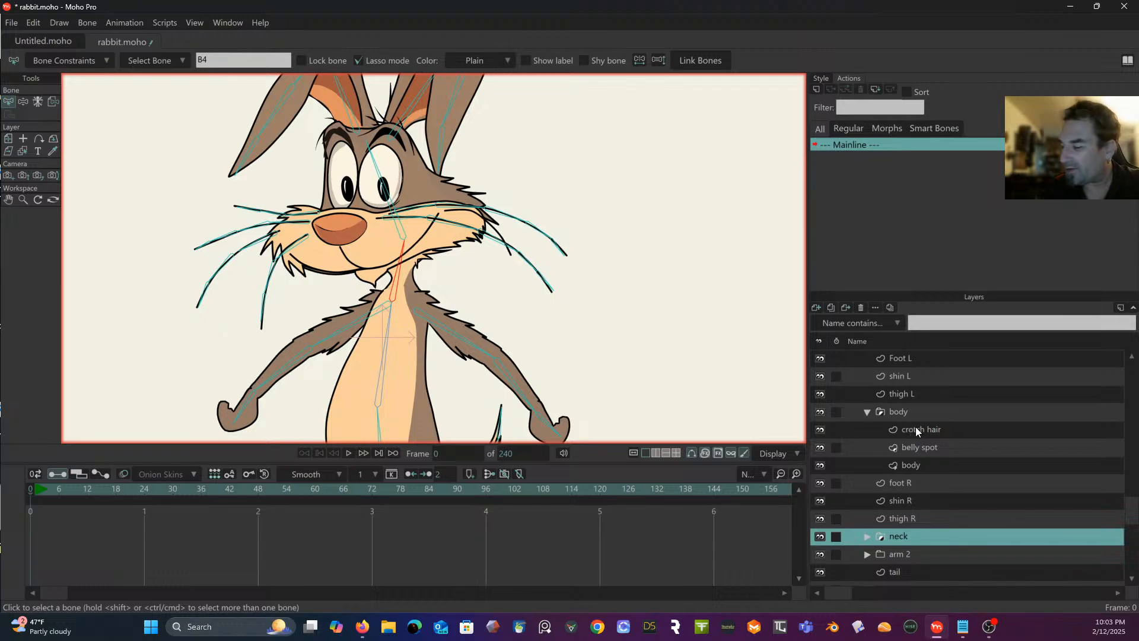
{"action": "left_click", "coordinate": [902, 464]}
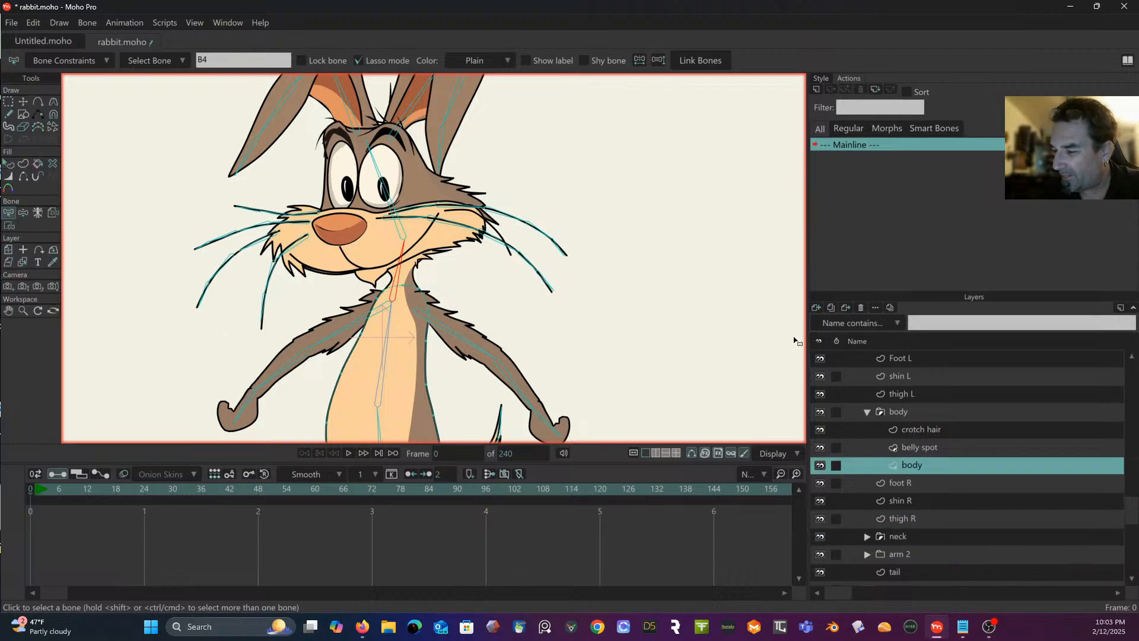
{"action": "scroll", "coordinate": [643, 362], "scroll_direction": "down", "scroll_amount": 3}
{"action": "left_click_drag", "start_coordinate": [642, 362], "coordinate": [540, 300]}
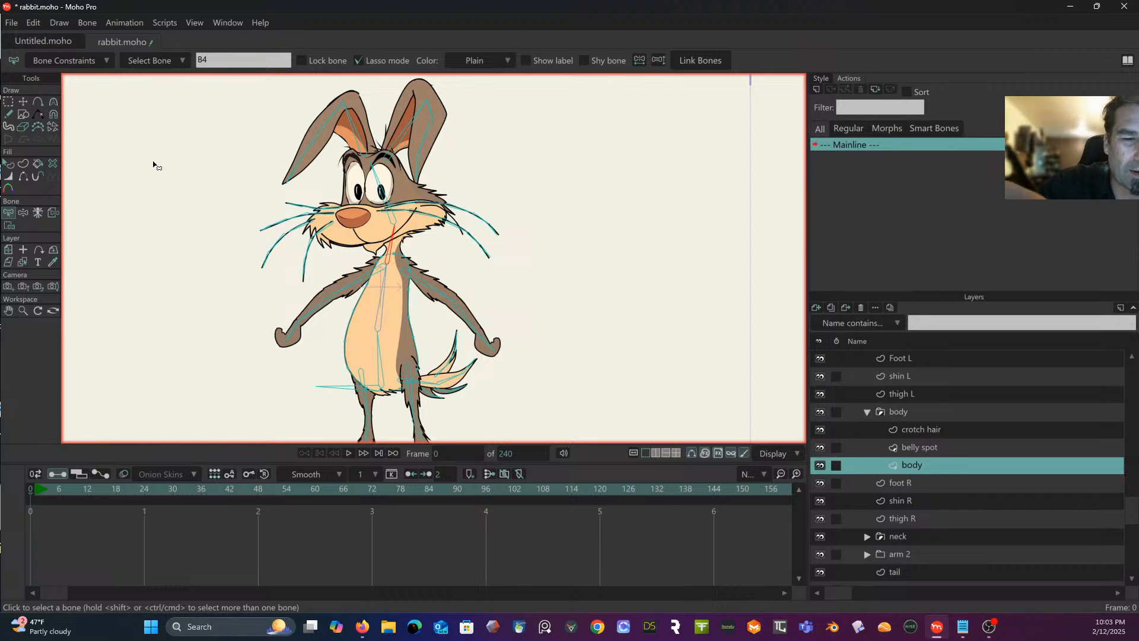
{"action": "left_click", "coordinate": [385, 290]}
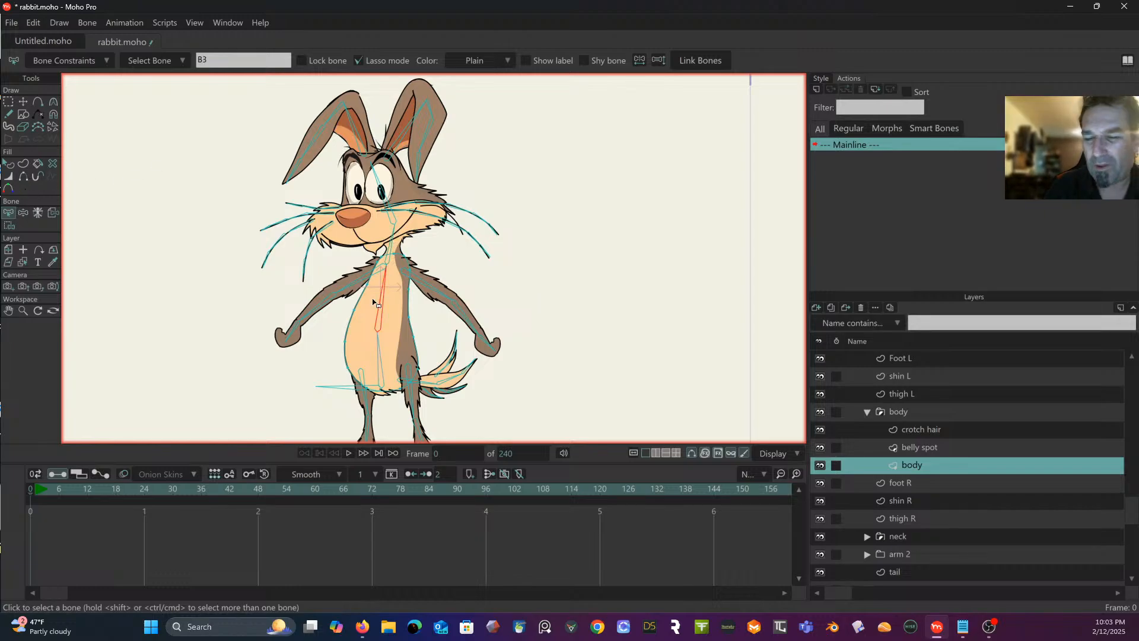
{"action": "scroll", "coordinate": [374, 303], "scroll_direction": "up", "scroll_amount": 3}
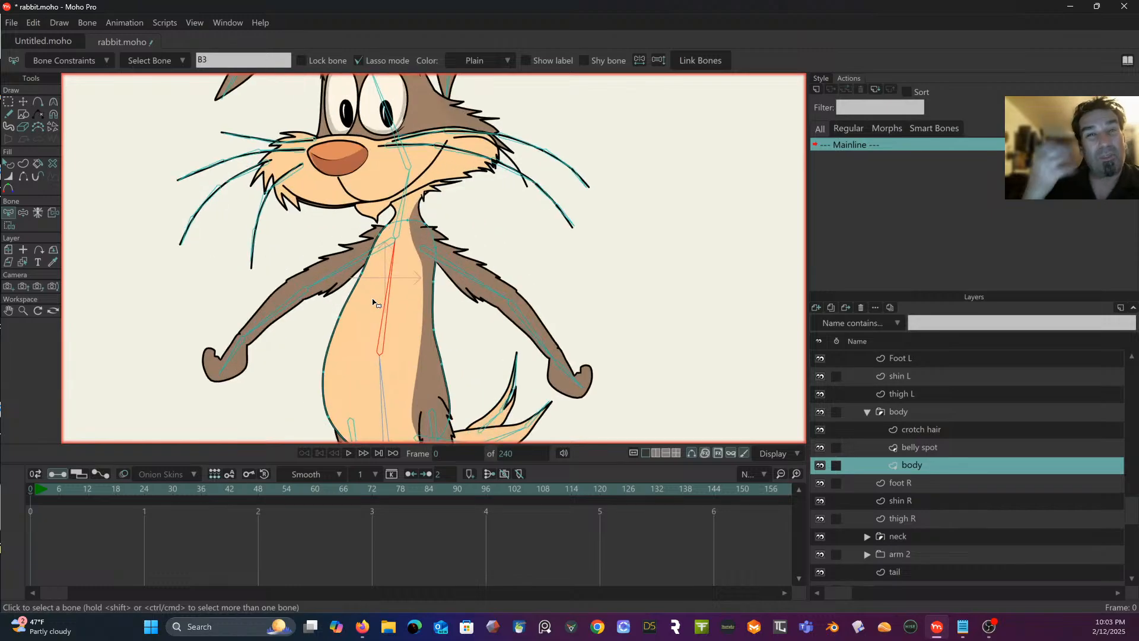
{"action": "left_click", "coordinate": [9, 225]}
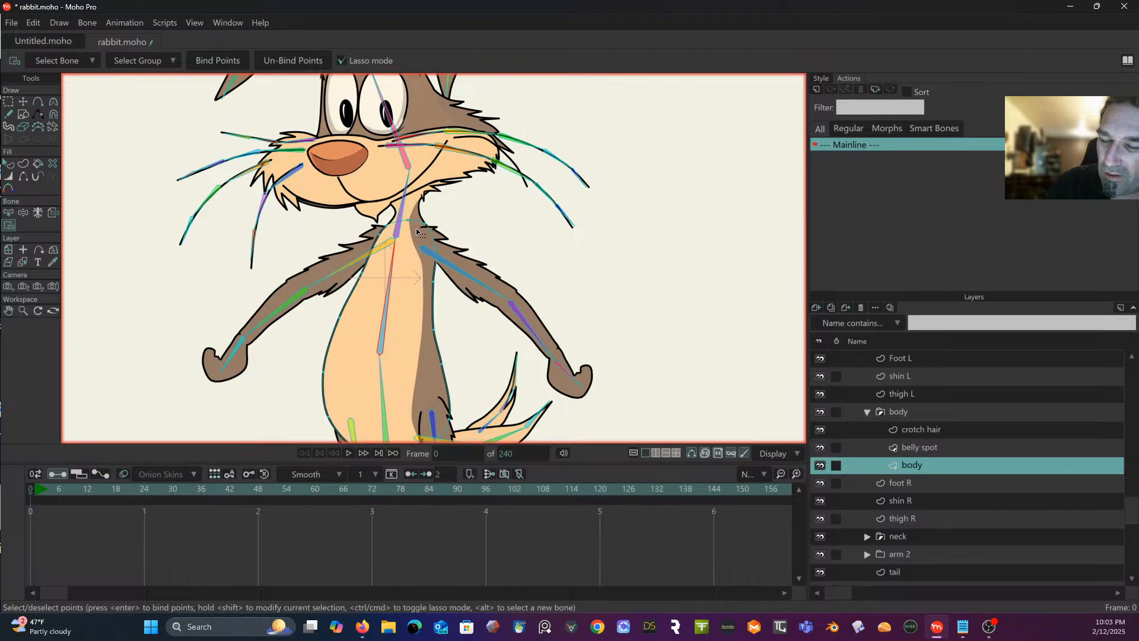
{"action": "mouse_move", "coordinate": [437, 219]}
{"action": "left_mouse_down"}
{"action": "mouse_move", "coordinate": [363, 234]}
{"action": "mouse_move", "coordinate": [314, 348]}
{"action": "mouse_move", "coordinate": [396, 353]}
{"action": "mouse_move", "coordinate": [454, 335]}
{"action": "mouse_move", "coordinate": [461, 246]}
{"action": "mouse_move", "coordinate": [436, 218]}
{"action": "left_mouse_up"}
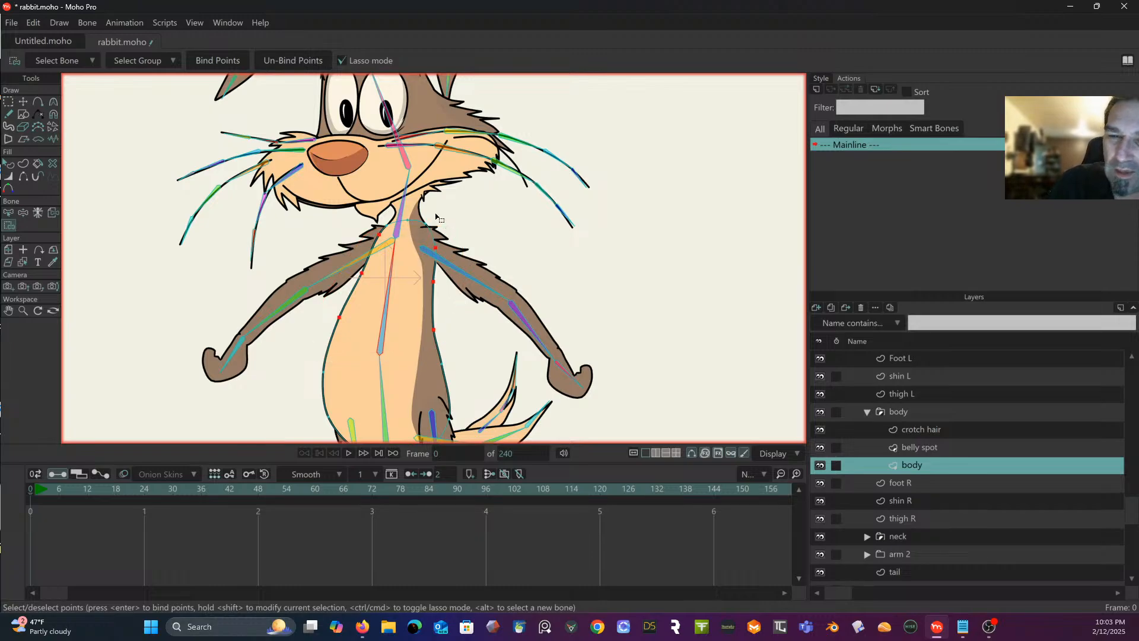
{"action": "left_click", "coordinate": [218, 60]}
Step: Bind the body layer's uppermost points, at the base of the neck, to neck bone B4
{"action": "left_click", "coordinate": [7, 217]}
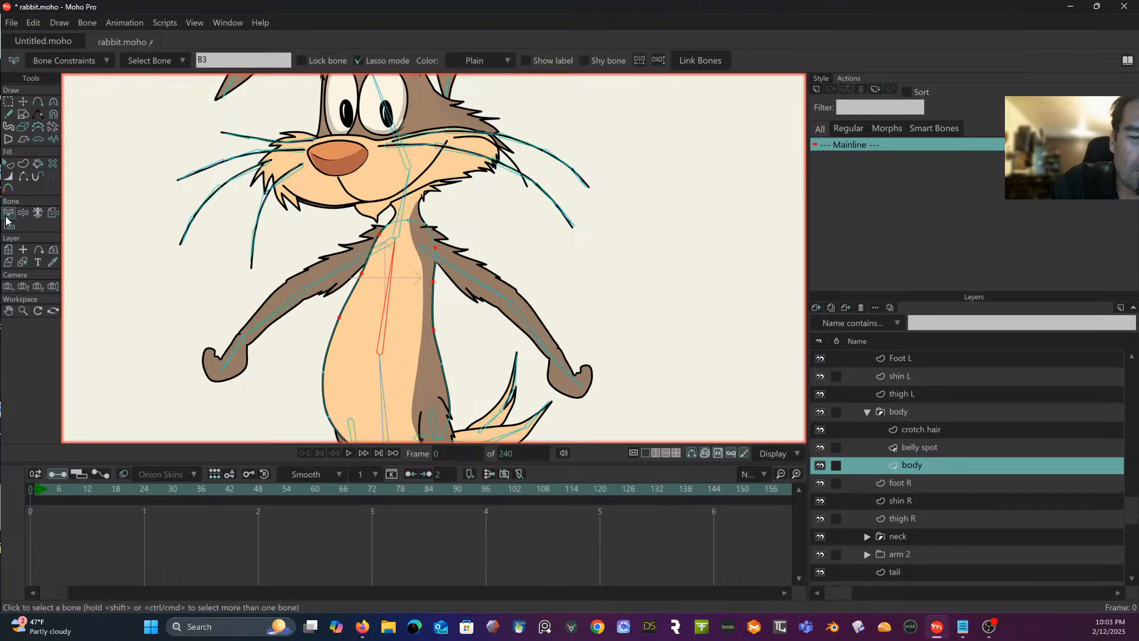
{"action": "left_click", "coordinate": [402, 215]}
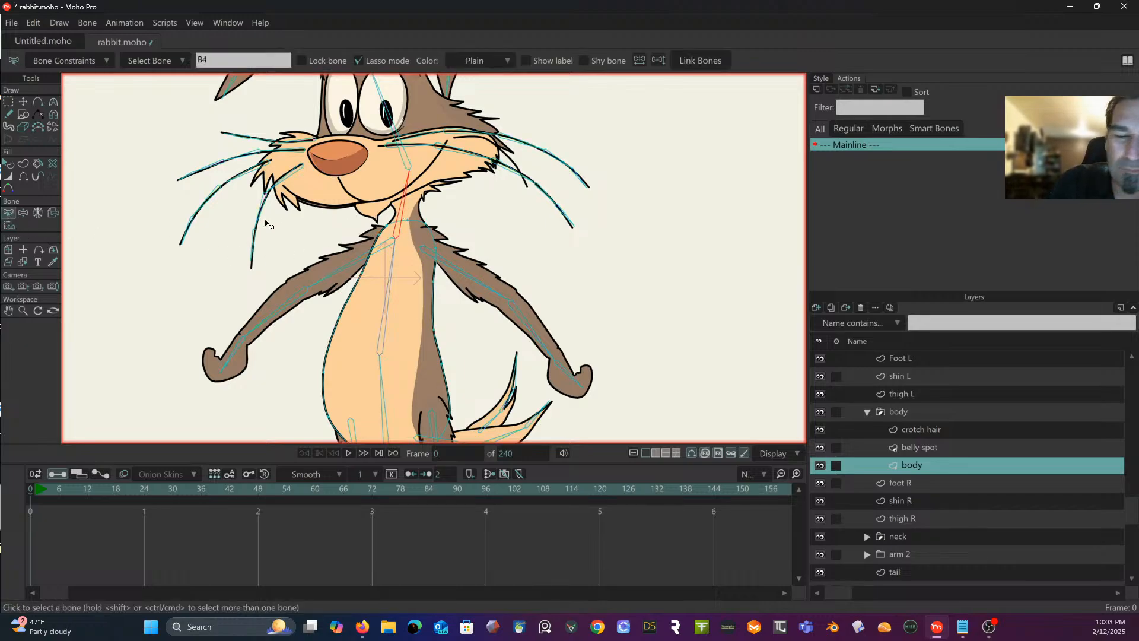
{"action": "left_click", "coordinate": [8, 227]}
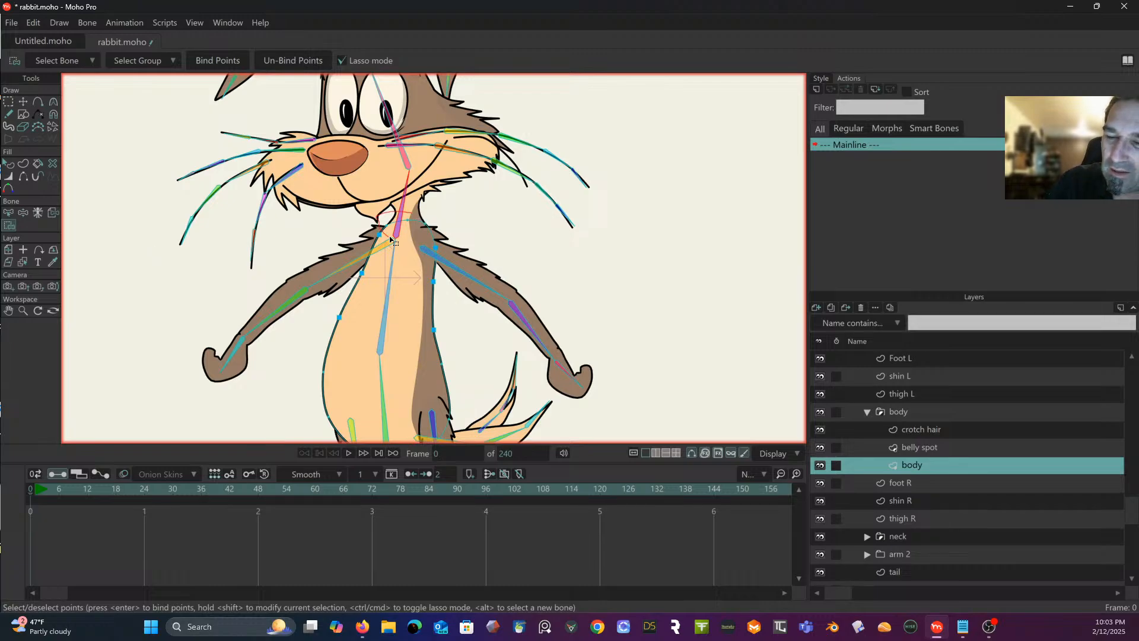
{"action": "mouse_move", "coordinate": [391, 240]}
{"action": "left_mouse_down"}
{"action": "mouse_move", "coordinate": [446, 230]}
{"action": "mouse_move", "coordinate": [422, 192]}
{"action": "left_mouse_up"}
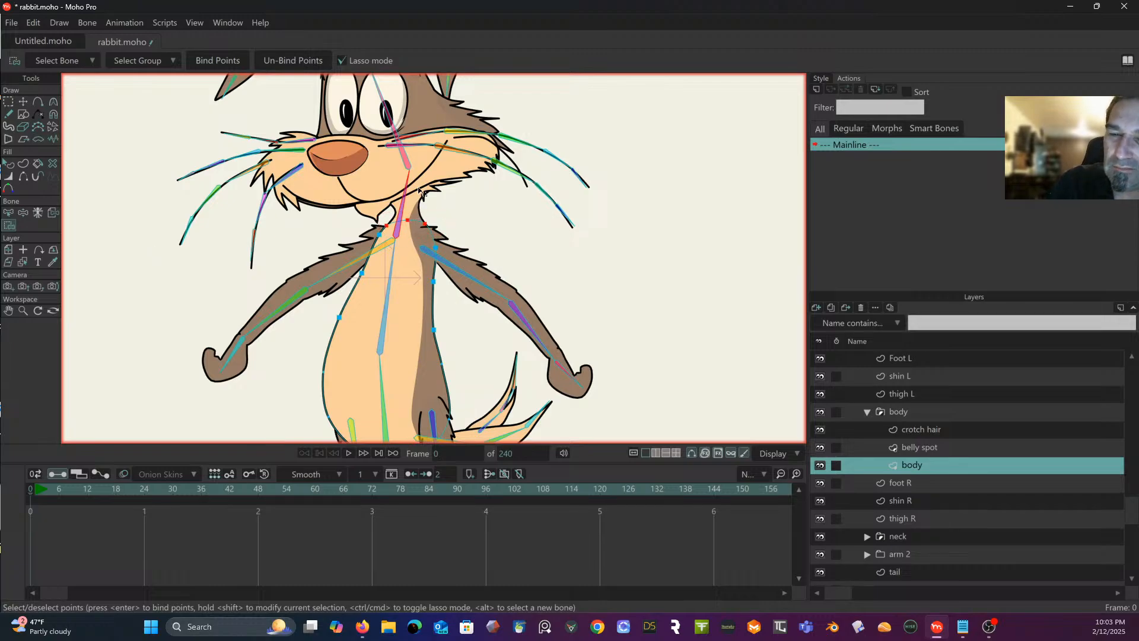
{"action": "left_click", "coordinate": [234, 65]}
Step: Bind the body layer's belly-side and crotch points to lower spine bone B2
{"action": "left_click", "coordinate": [9, 213]}
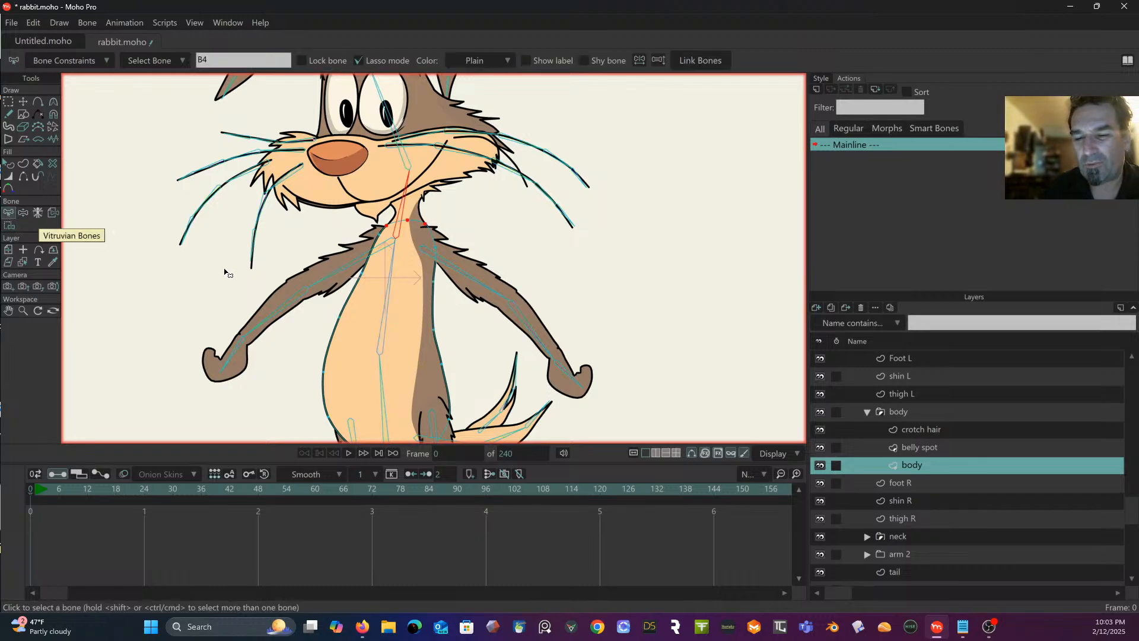
{"action": "left_click_drag", "start_coordinate": [226, 263], "coordinate": [186, 145]}
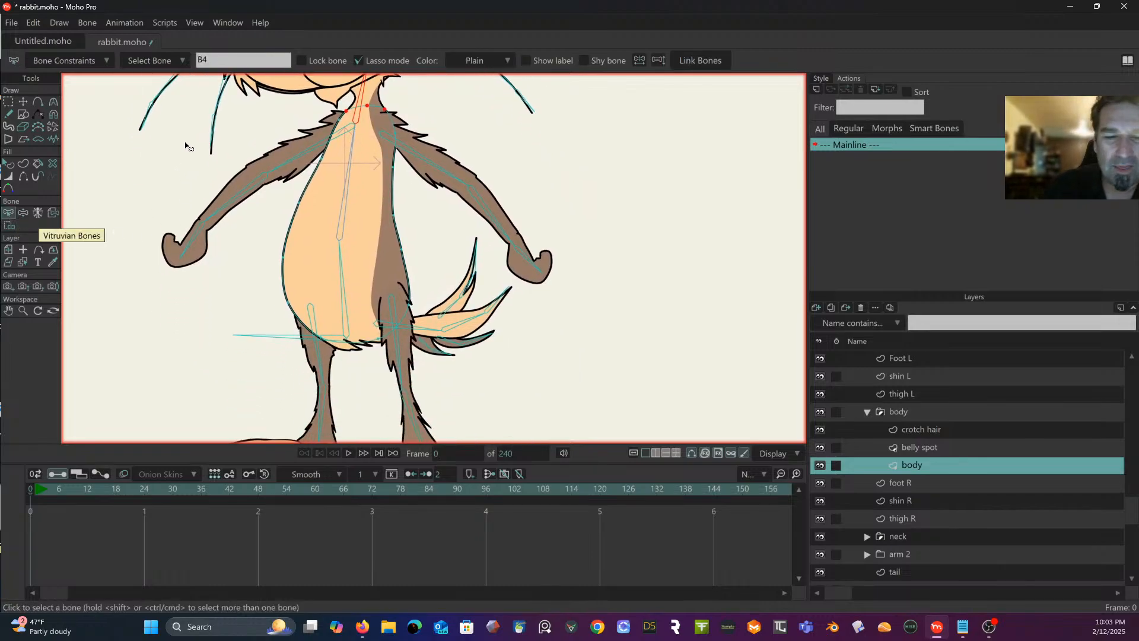
{"action": "left_click", "coordinate": [344, 286]}
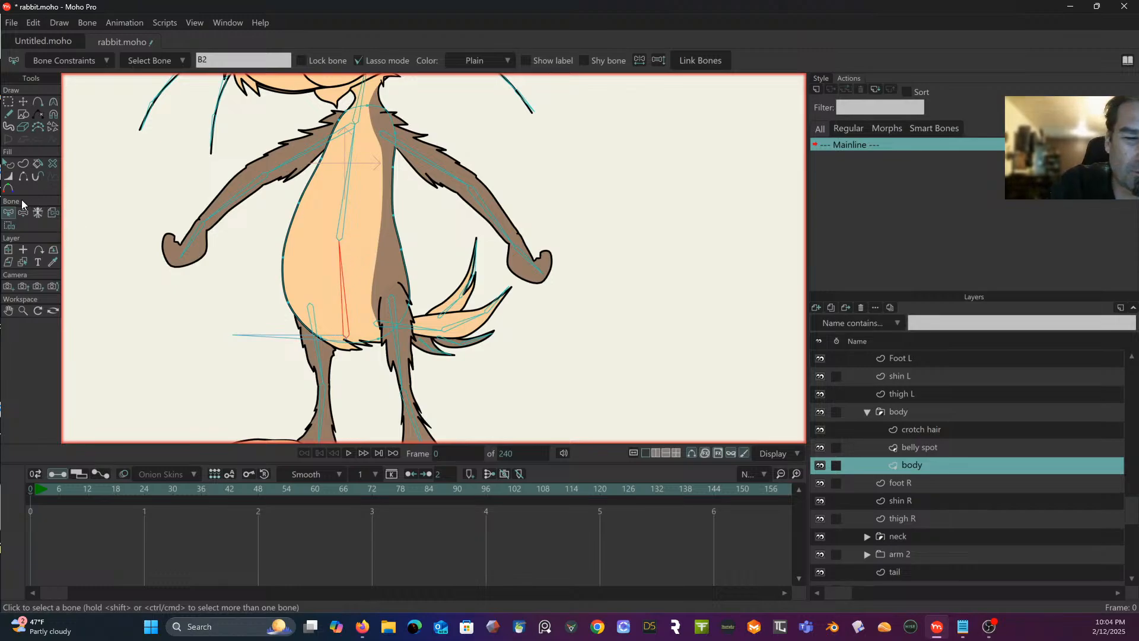
{"action": "left_click", "coordinate": [9, 225]}
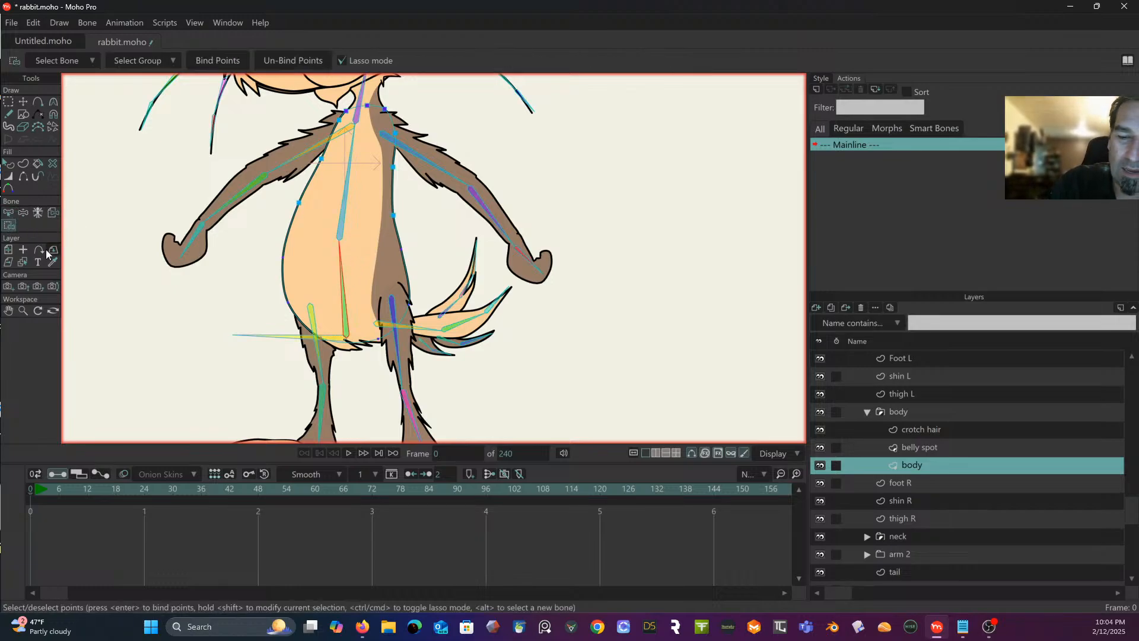
{"action": "mouse_move", "coordinate": [315, 244]}
{"action": "left_mouse_down"}
{"action": "mouse_move", "coordinate": [277, 244]}
{"action": "mouse_move", "coordinate": [261, 270]}
{"action": "mouse_move", "coordinate": [278, 336]}
{"action": "mouse_move", "coordinate": [368, 365]}
{"action": "mouse_move", "coordinate": [402, 361]}
{"action": "mouse_move", "coordinate": [347, 245]}
{"action": "left_mouse_up"}
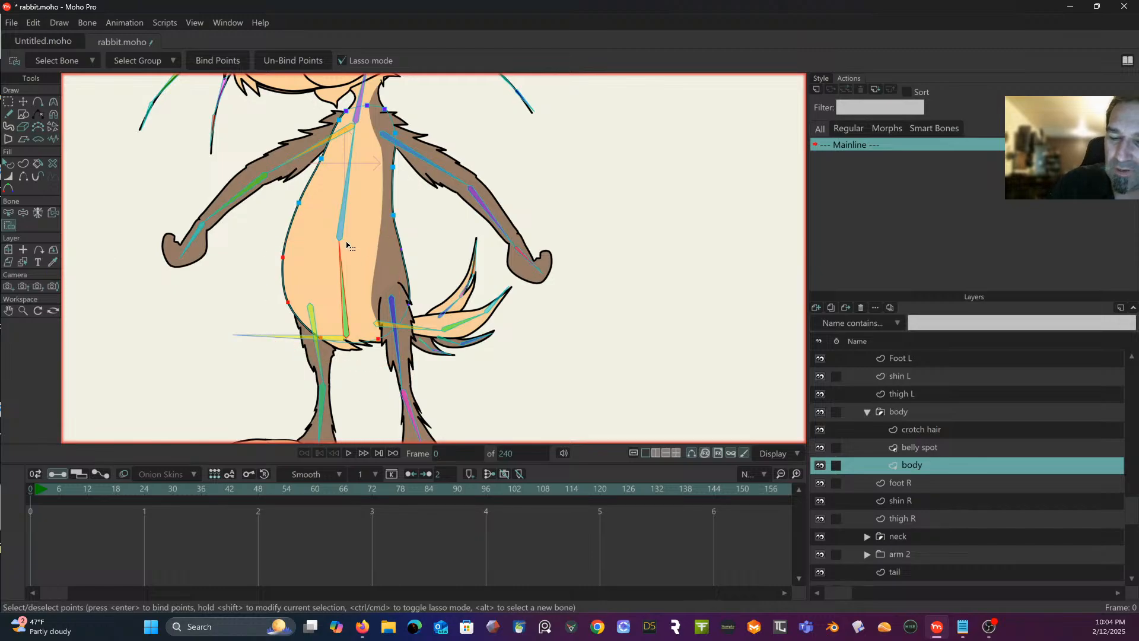
{"action": "left_click", "coordinate": [218, 59]}
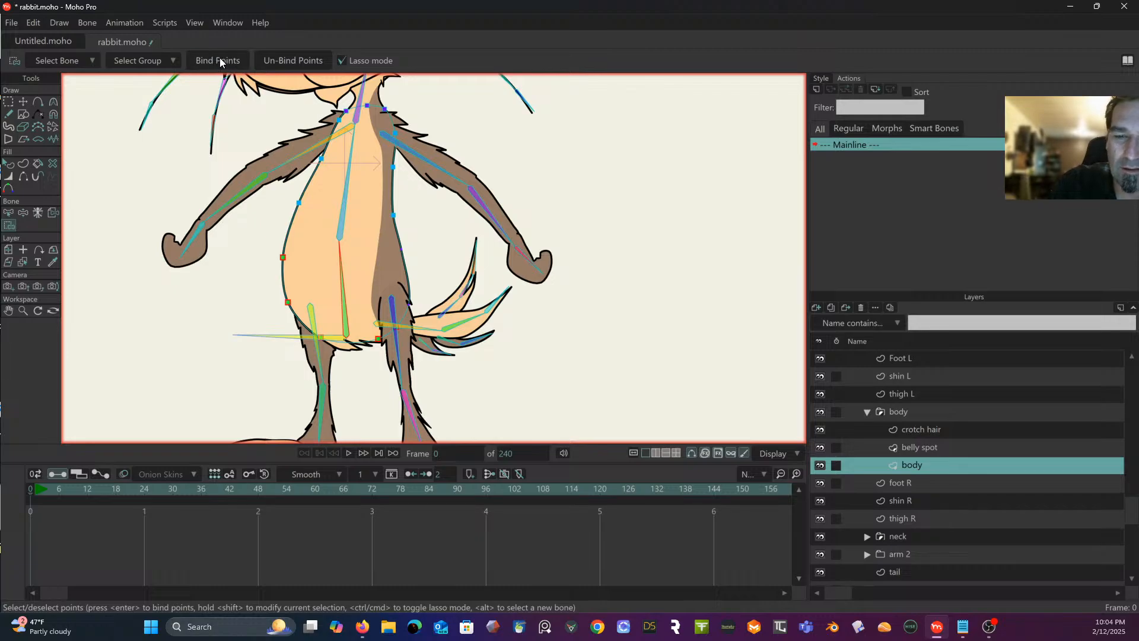
Step: Bind the body layer's remaining lower points along the back, on the tail side, to lower spine bone B2
{"action": "left_click", "coordinate": [9, 212]}
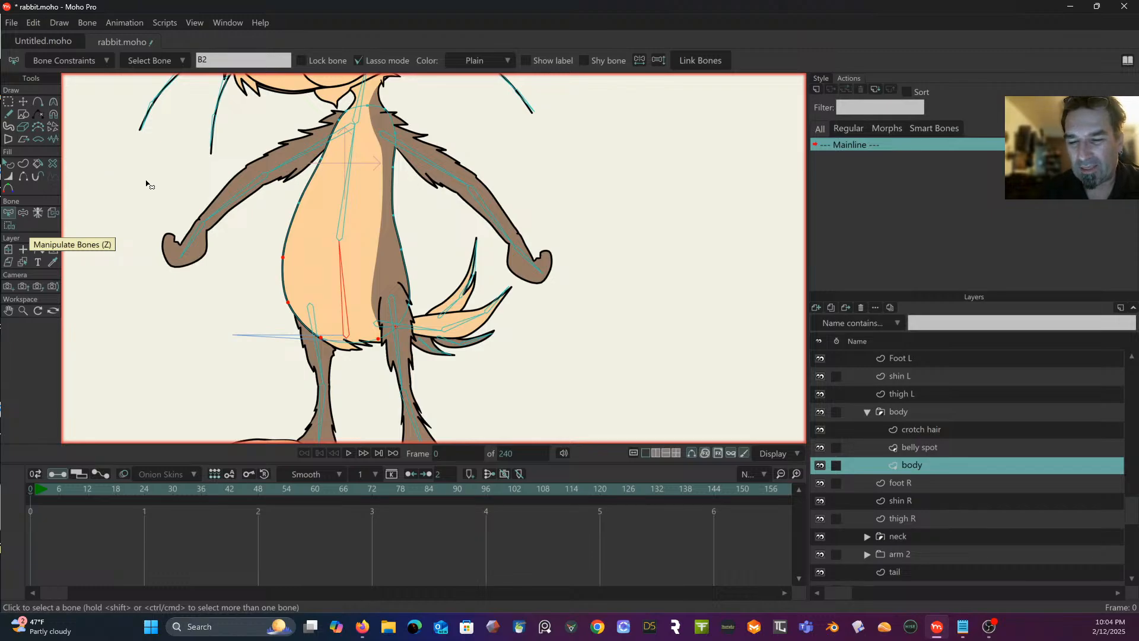
{"action": "left_click", "coordinate": [9, 225]}
{"action": "mouse_move", "coordinate": [417, 235]}
{"action": "left_mouse_down"}
{"action": "mouse_move", "coordinate": [273, 247]}
{"action": "mouse_move", "coordinate": [255, 304]}
{"action": "mouse_move", "coordinate": [310, 367]}
{"action": "mouse_move", "coordinate": [415, 352]}
{"action": "mouse_move", "coordinate": [449, 284]}
{"action": "mouse_move", "coordinate": [418, 236]}
{"action": "left_mouse_up"}
{"action": "left_click", "coordinate": [222, 61]}
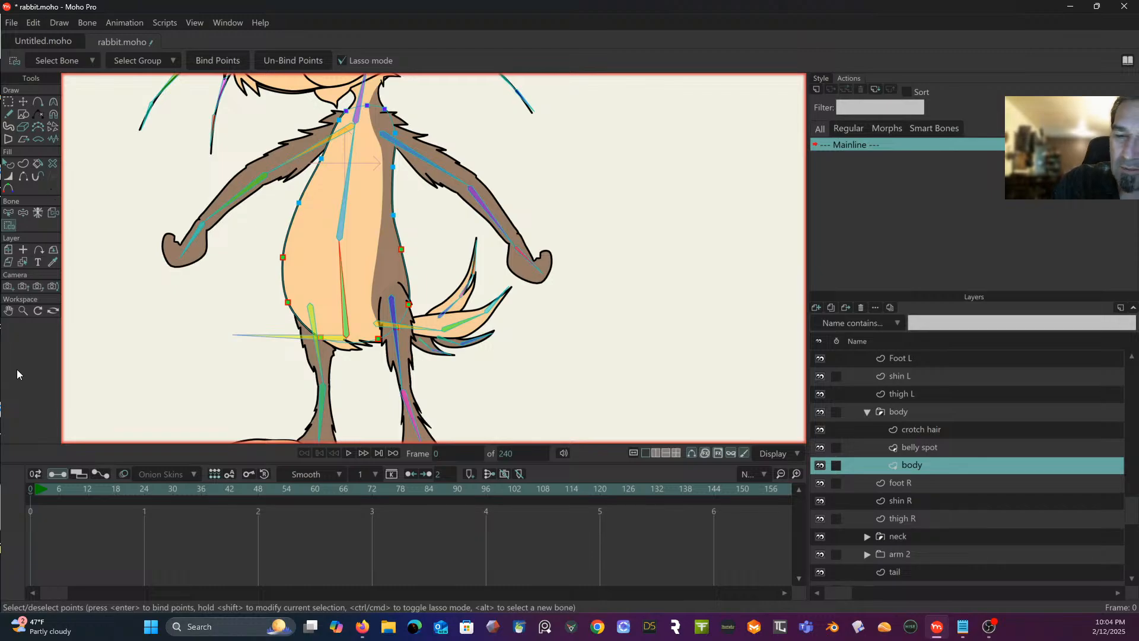
Step: Bind the belly spot layer's upper torso points, below the neck on both sides, to upper spine bone B3
{"action": "left_click", "coordinate": [8, 212]}
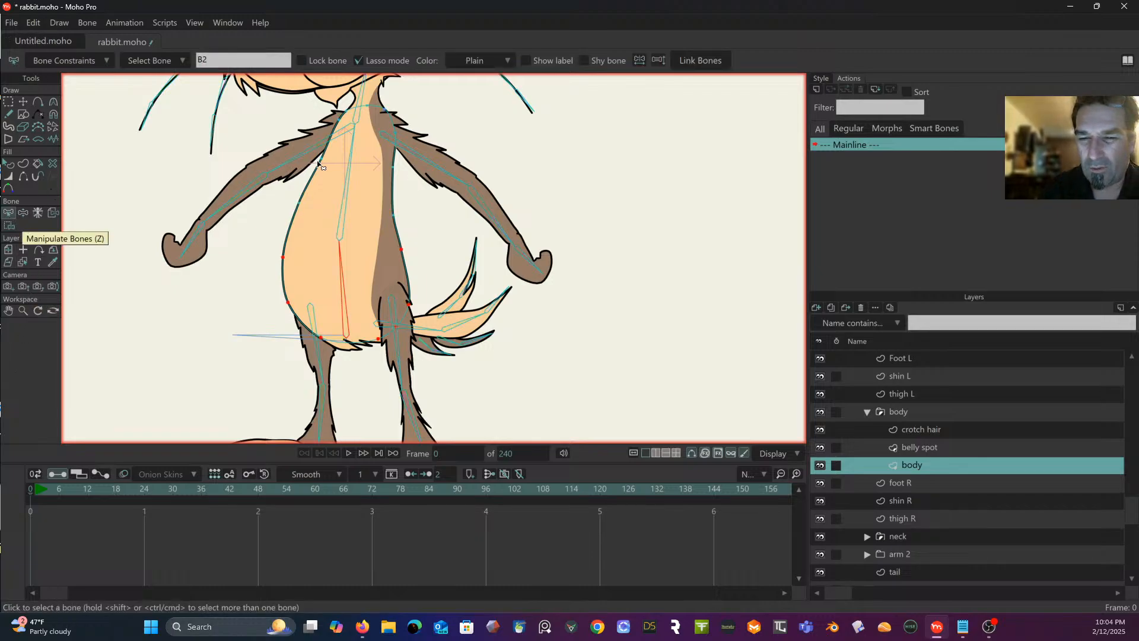
{"action": "left_click_drag", "start_coordinate": [311, 203], "coordinate": [302, 236]}
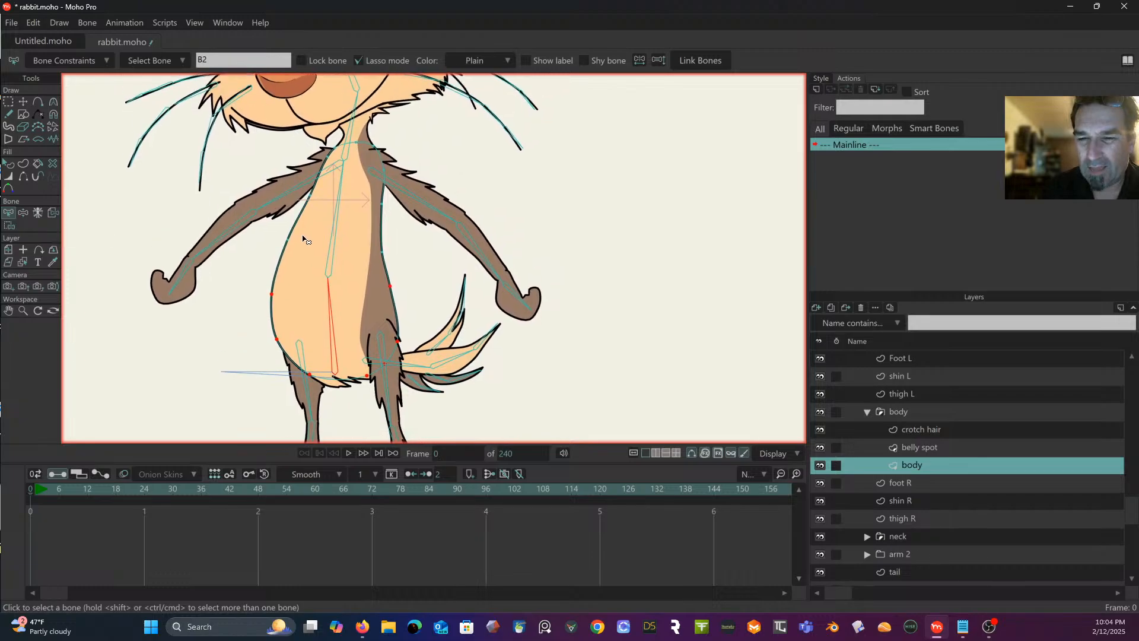
{"action": "left_click", "coordinate": [905, 449]}
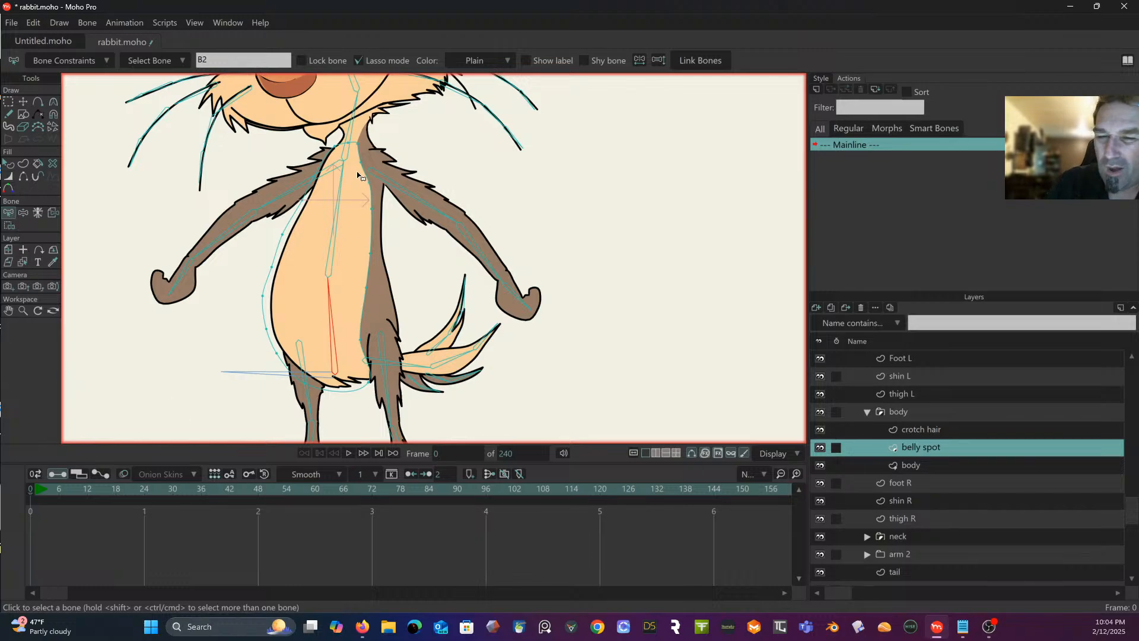
{"action": "left_click", "coordinate": [340, 189]}
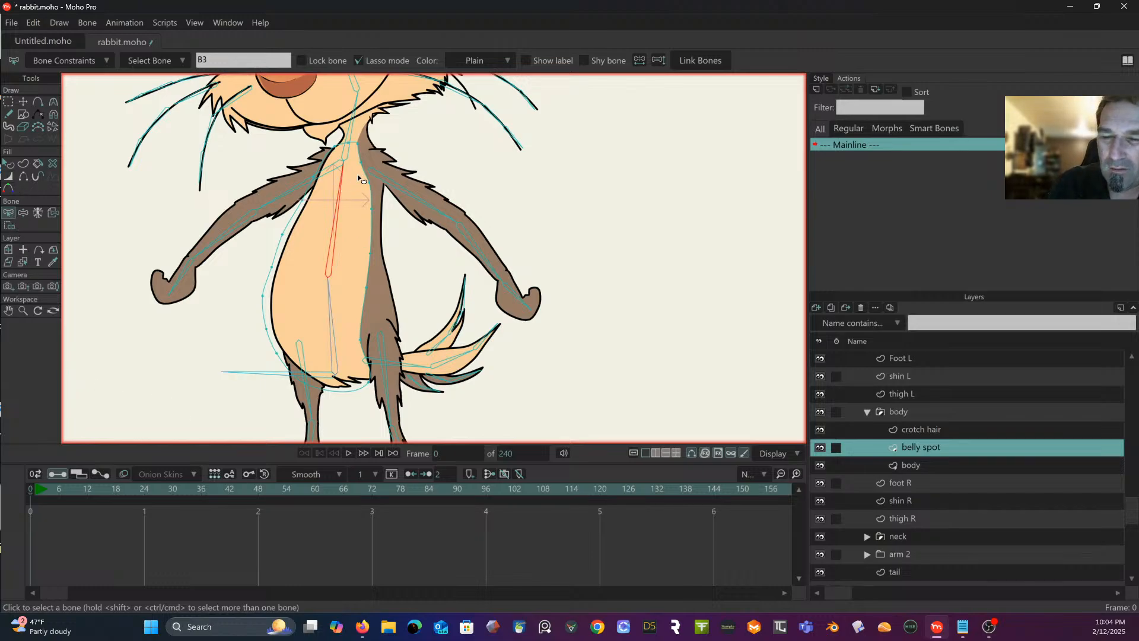
{"action": "left_click", "coordinate": [16, 227]}
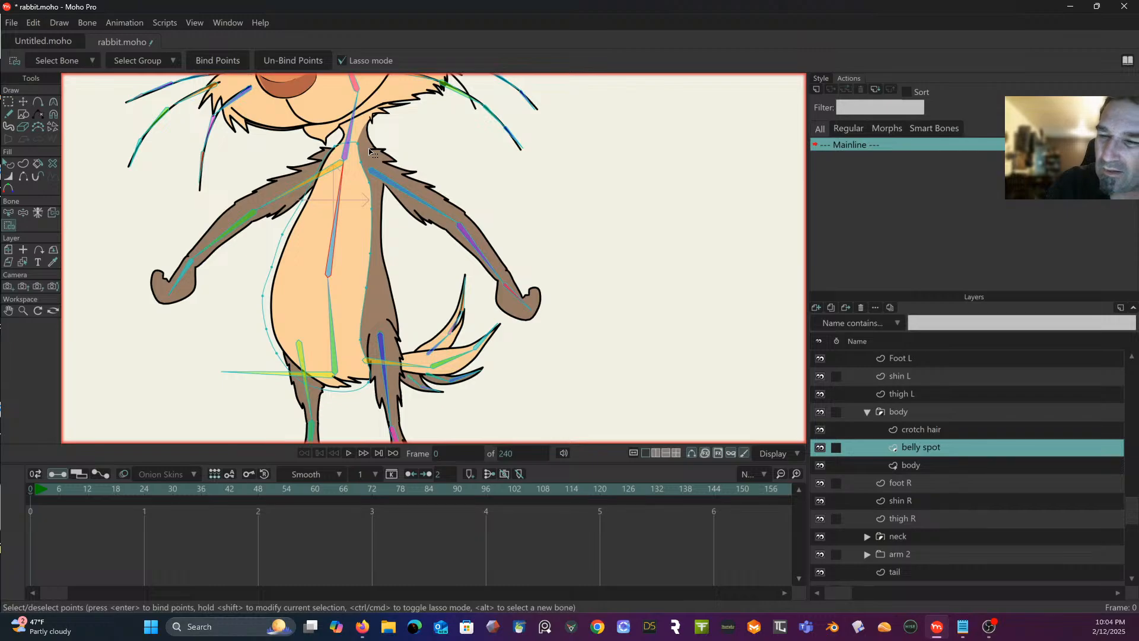
{"action": "mouse_move", "coordinate": [368, 153]}
{"action": "left_mouse_down"}
{"action": "mouse_move", "coordinate": [294, 173]}
{"action": "mouse_move", "coordinate": [253, 281]}
{"action": "mouse_move", "coordinate": [373, 278]}
{"action": "mouse_move", "coordinate": [394, 264]}
{"action": "mouse_move", "coordinate": [391, 199]}
{"action": "mouse_move", "coordinate": [363, 155]}
{"action": "left_mouse_up"}
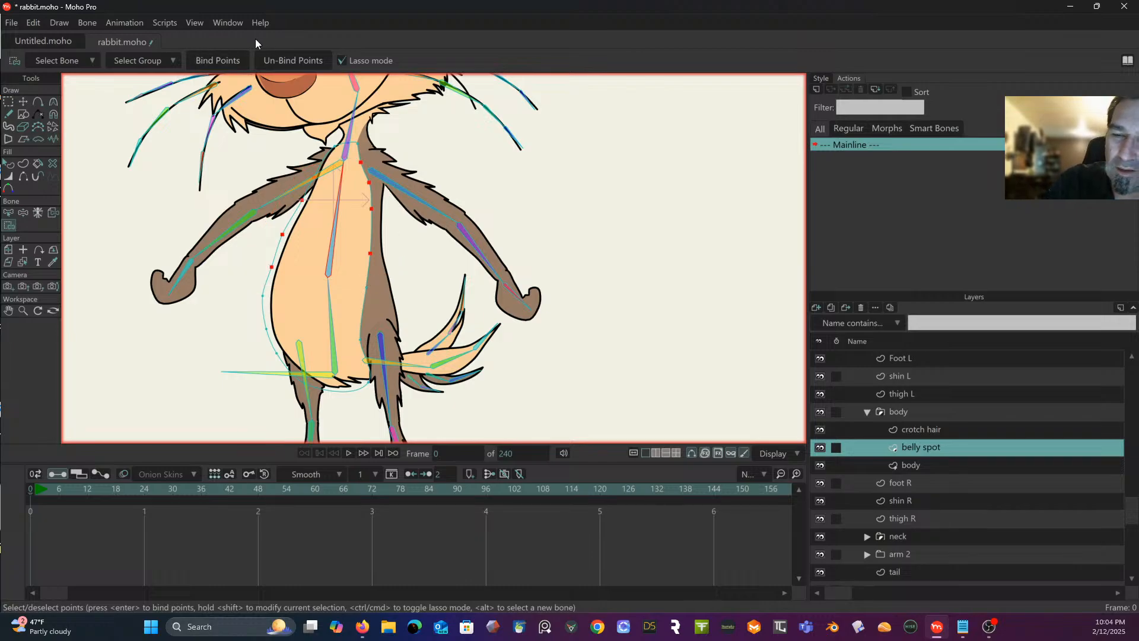
{"action": "left_click", "coordinate": [220, 60]}
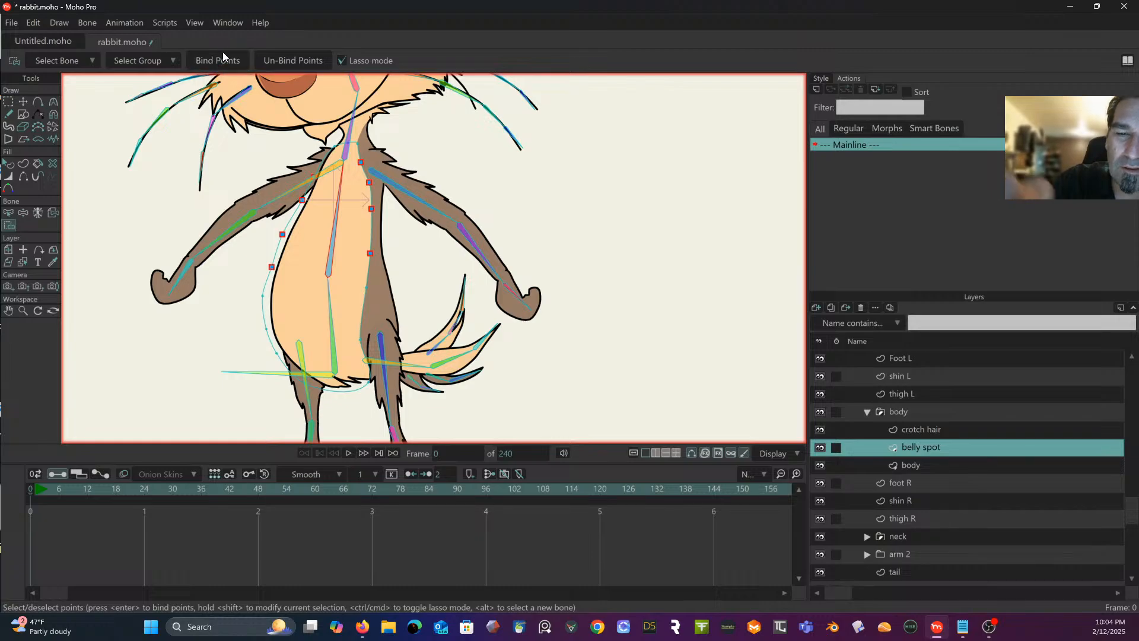
Step: Bind the belly spot layer's uppermost points, at the base of the neck, to neck bone B4
{"action": "left_click", "coordinate": [14, 214]}
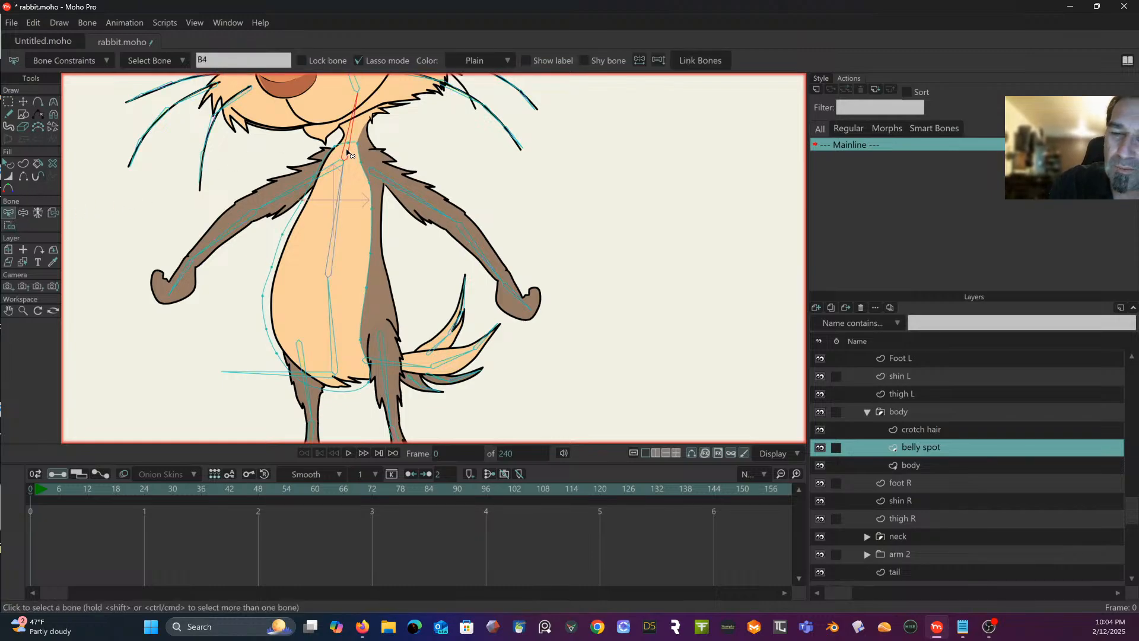
{"action": "key", "text": "i"}
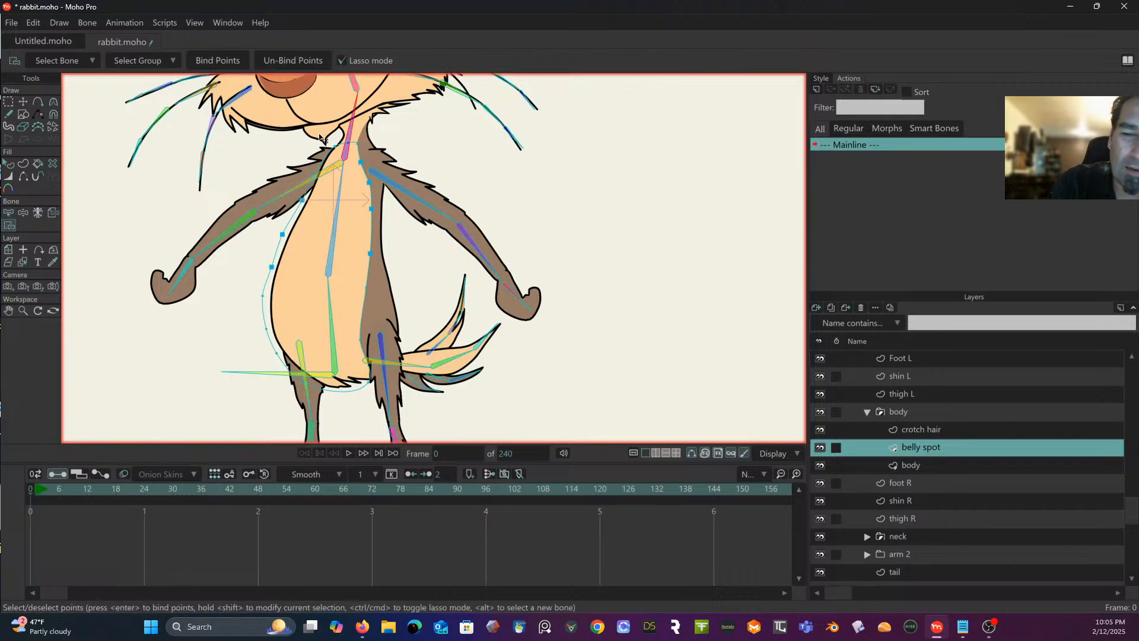
{"action": "mouse_move", "coordinate": [355, 135]}
{"action": "left_mouse_down"}
{"action": "mouse_move", "coordinate": [318, 154]}
{"action": "mouse_move", "coordinate": [361, 145]}
{"action": "mouse_move", "coordinate": [359, 134]}
{"action": "left_mouse_up"}
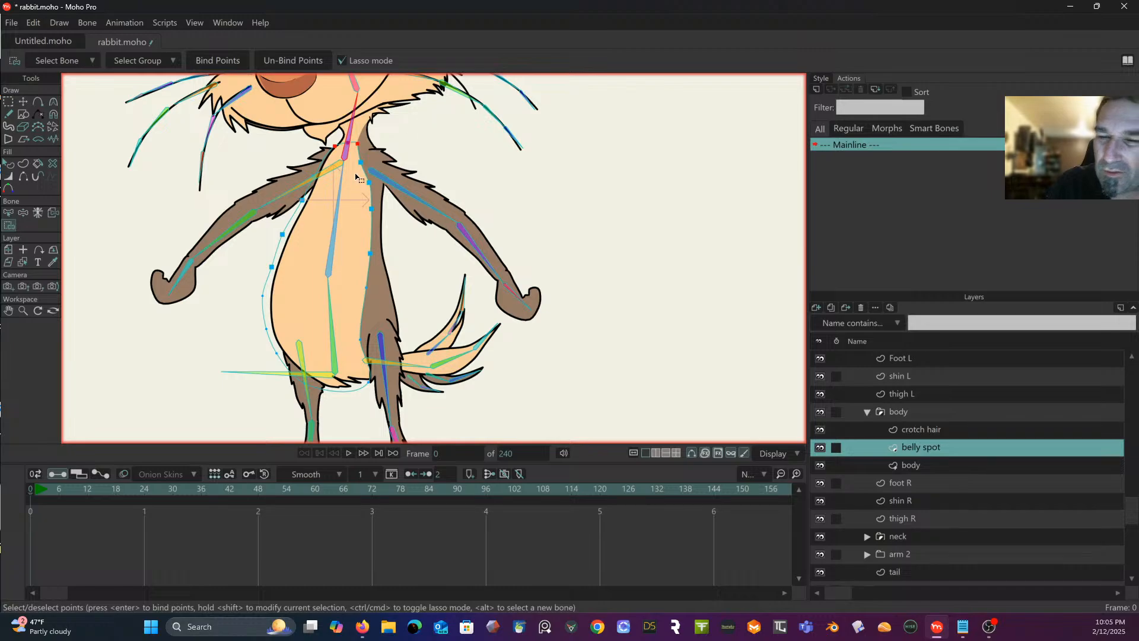
{"action": "left_click", "coordinate": [246, 61]}
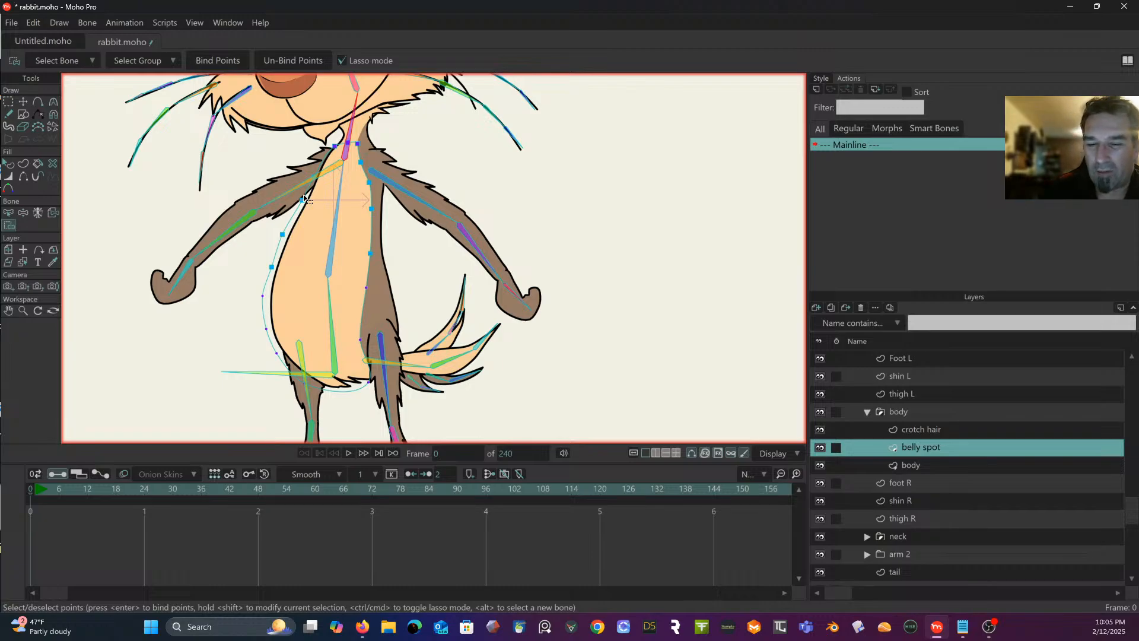
Step: Bind the belly spot layer's lower points, around the belly and crotch, to lower spine bone B2
{"action": "left_click", "coordinate": [8, 214]}
{"action": "left_click", "coordinate": [327, 301]}
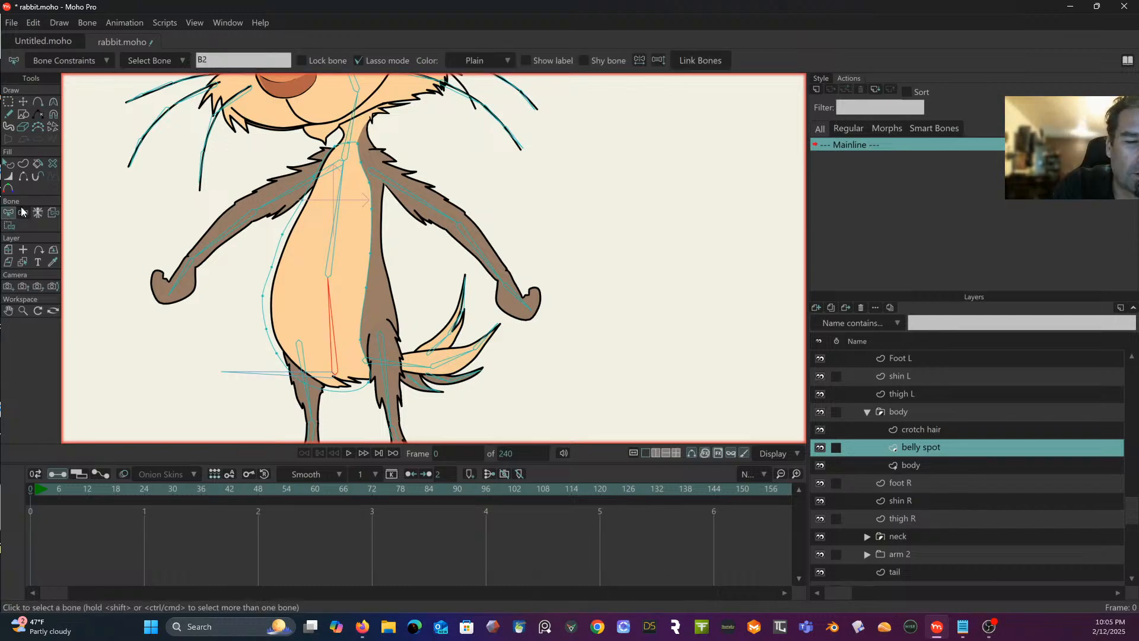
{"action": "left_click", "coordinate": [9, 226]}
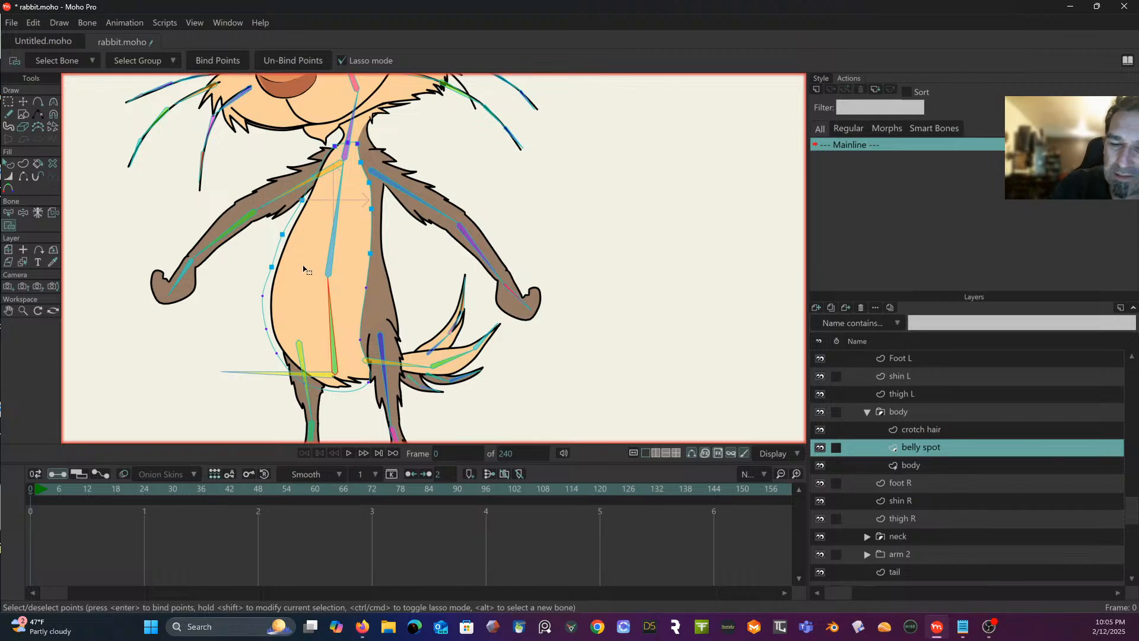
{"action": "mouse_move", "coordinate": [274, 283]}
{"action": "left_mouse_down"}
{"action": "mouse_move", "coordinate": [283, 392]}
{"action": "mouse_move", "coordinate": [394, 406]}
{"action": "mouse_move", "coordinate": [431, 389]}
{"action": "mouse_move", "coordinate": [365, 277]}
{"action": "left_mouse_up"}
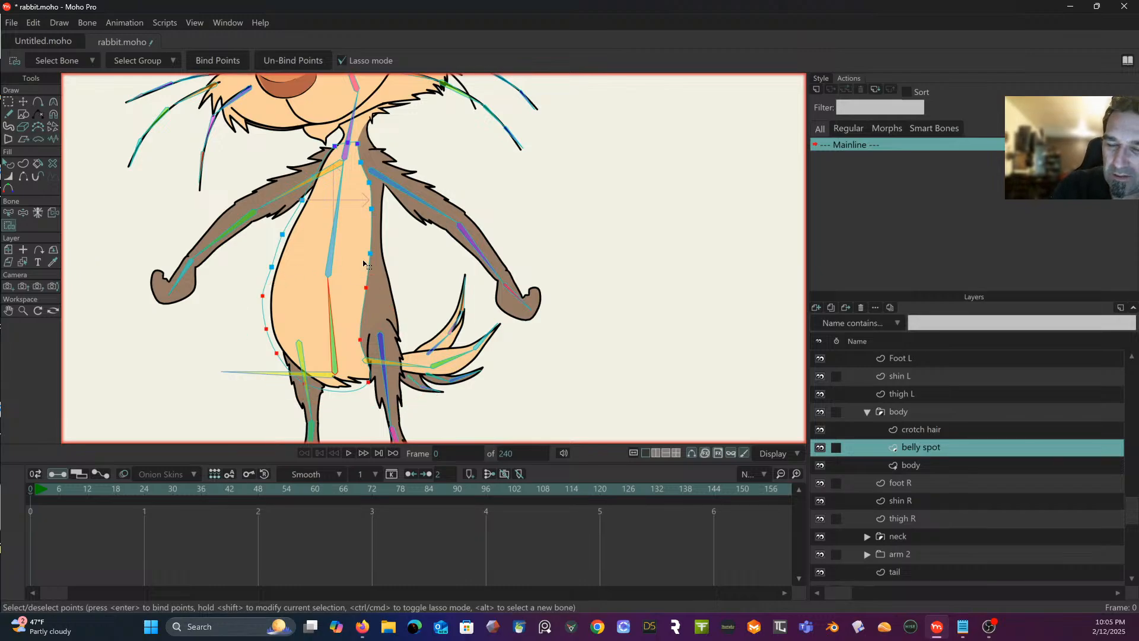
{"action": "left_click", "coordinate": [232, 68]}
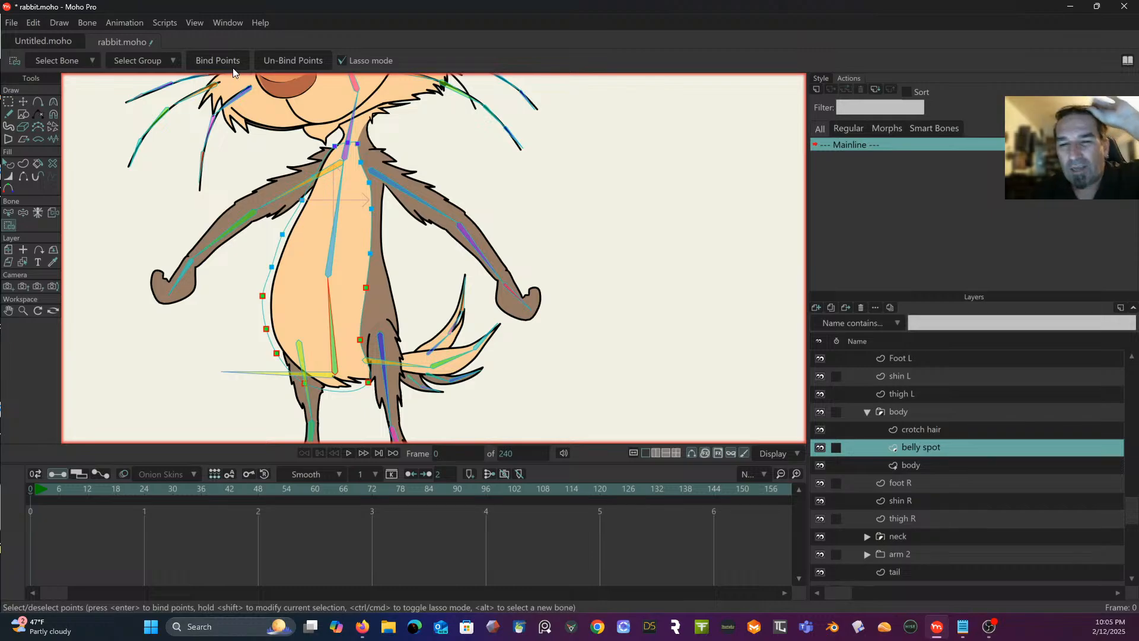
Step: Bind all points of the crotch hair layer to lower spine bone B2
{"action": "scroll", "coordinate": [517, 138], "scroll_direction": "down", "scroll_amount": 3}
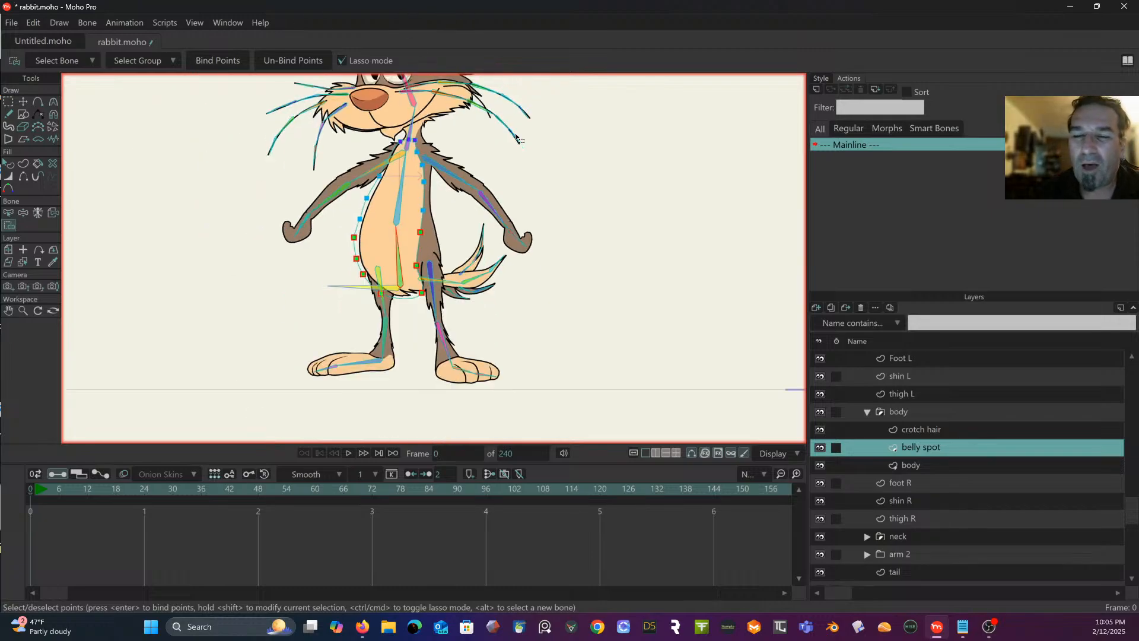
{"action": "scroll", "coordinate": [517, 138], "scroll_direction": "down", "scroll_amount": 4}
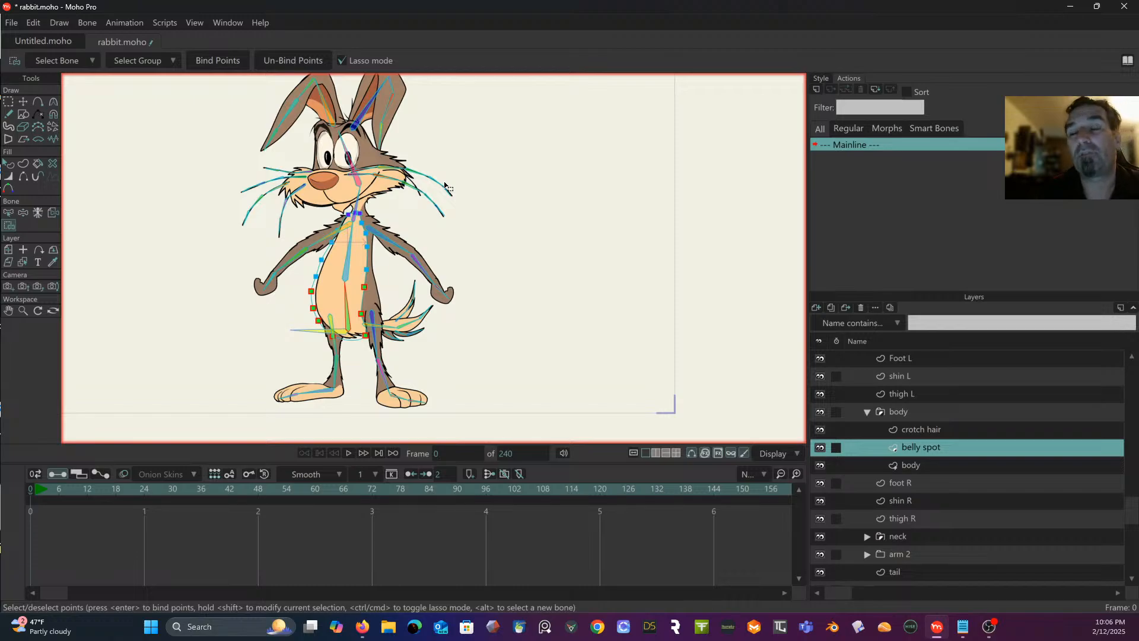
{"action": "scroll", "coordinate": [442, 181], "scroll_direction": "up", "scroll_amount": 4}
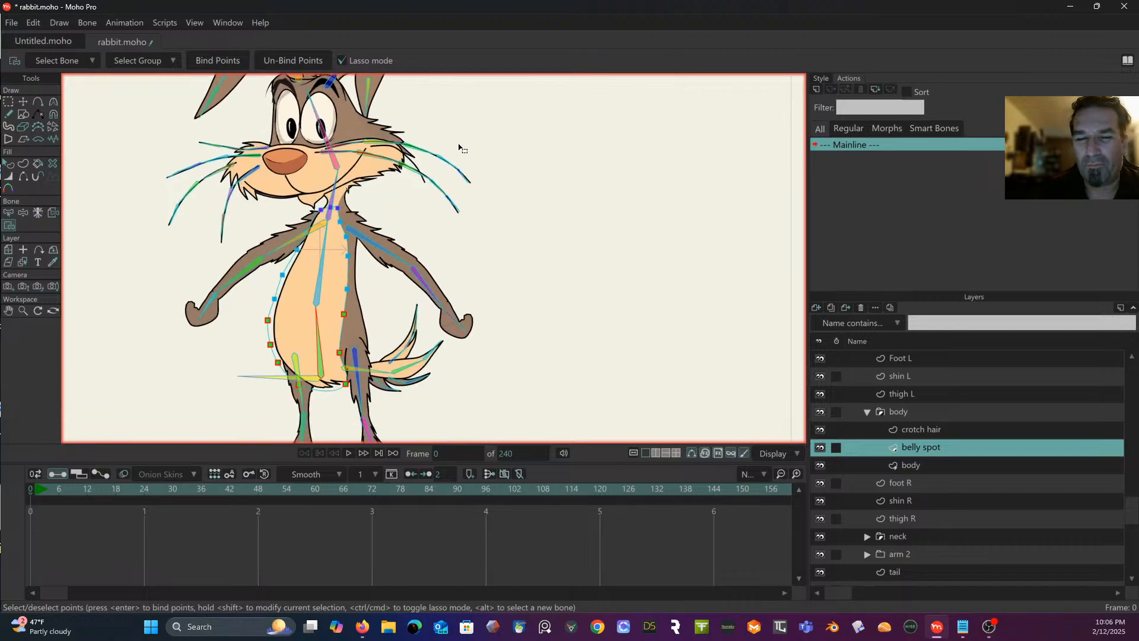
{"action": "left_click_drag", "start_coordinate": [462, 85], "coordinate": [458, 74]}
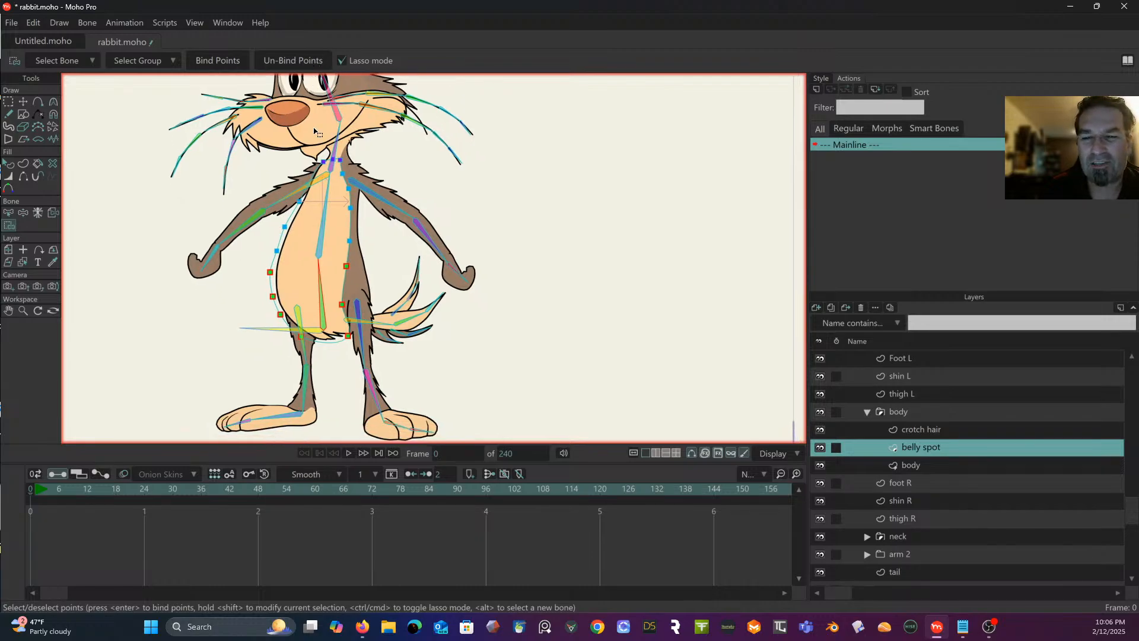
{"action": "left_click", "coordinate": [917, 432]}
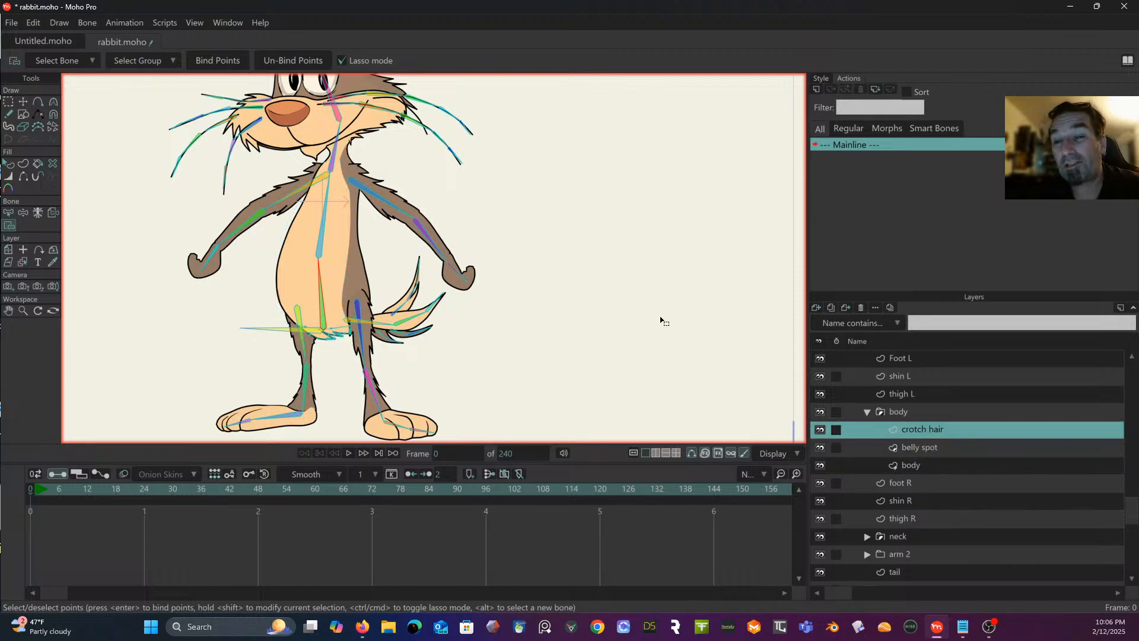
{"action": "left_click_drag", "start_coordinate": [538, 282], "coordinate": [553, 236]}
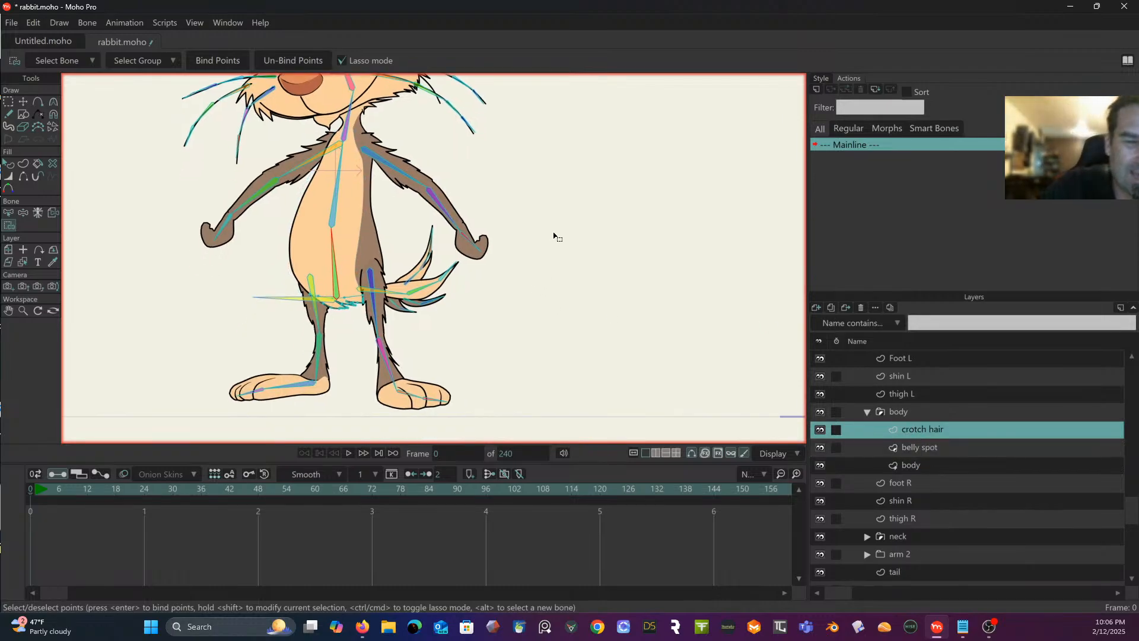
{"action": "left_click", "coordinate": [8, 214]}
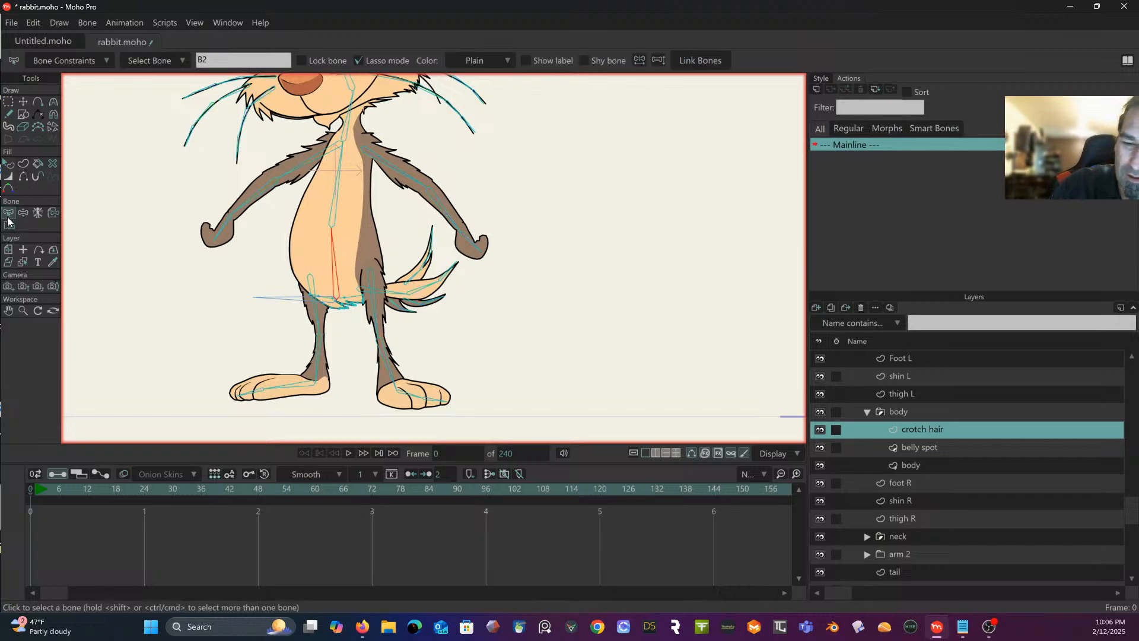
{"action": "left_click", "coordinate": [13, 225]}
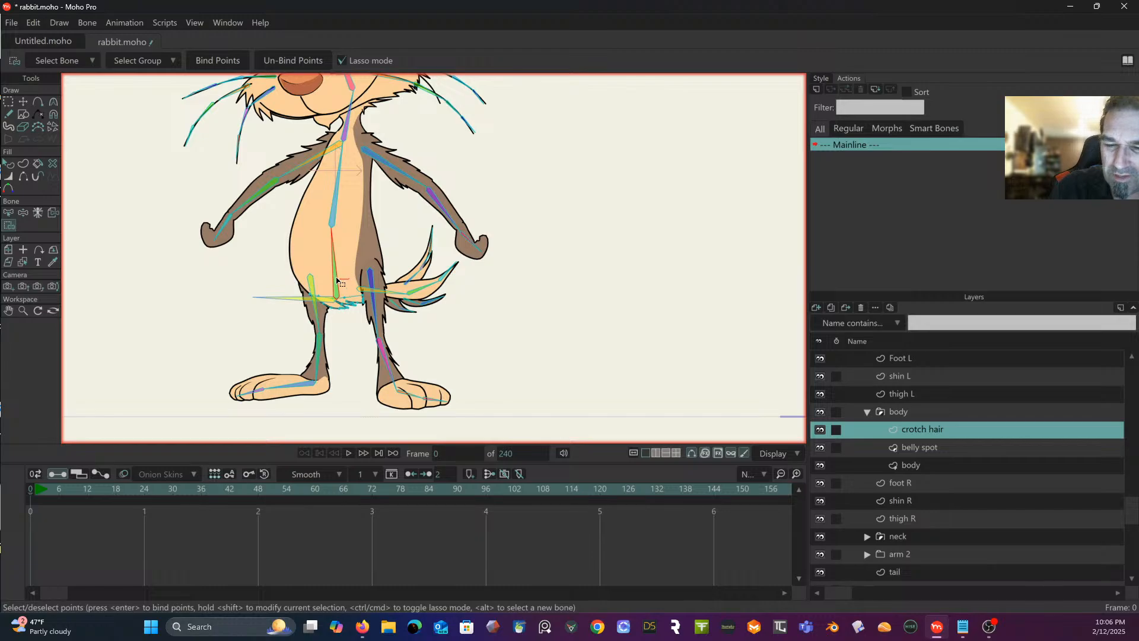
{"action": "mouse_move", "coordinate": [337, 281]}
{"action": "left_mouse_down"}
{"action": "mouse_move", "coordinate": [315, 323]}
{"action": "mouse_move", "coordinate": [377, 323]}
{"action": "mouse_move", "coordinate": [378, 291]}
{"action": "mouse_move", "coordinate": [349, 260]}
{"action": "left_mouse_up"}
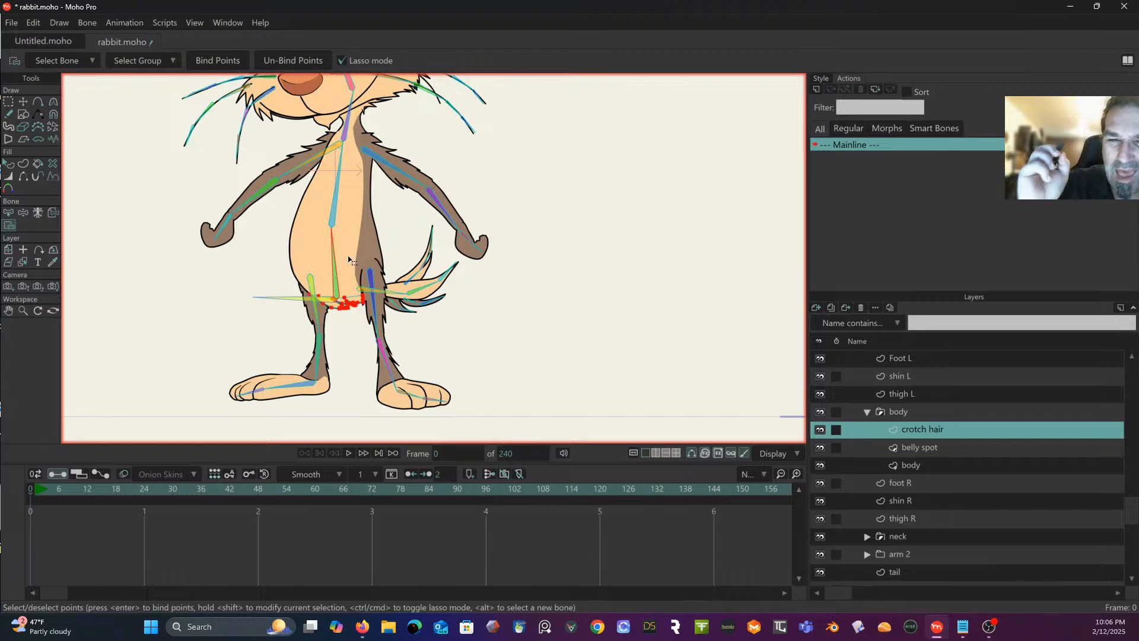
{"action": "left_click", "coordinate": [215, 62]}
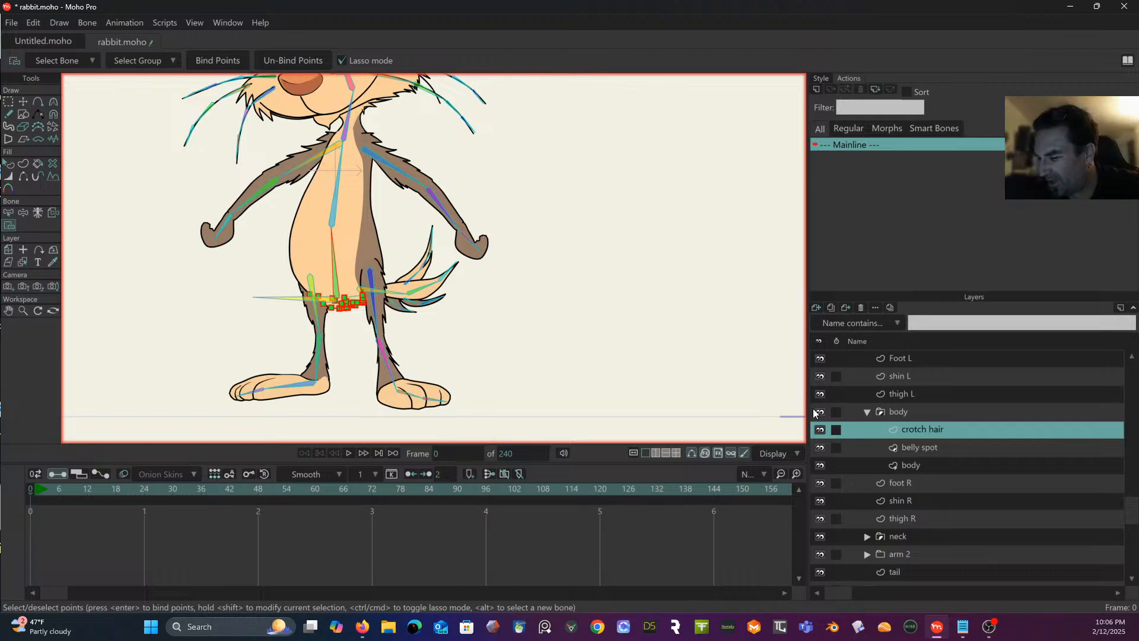
Step: Collapse the body group, expand the arm group above the leg layers and rename it "arm L"
{"action": "left_click", "coordinate": [867, 412]}
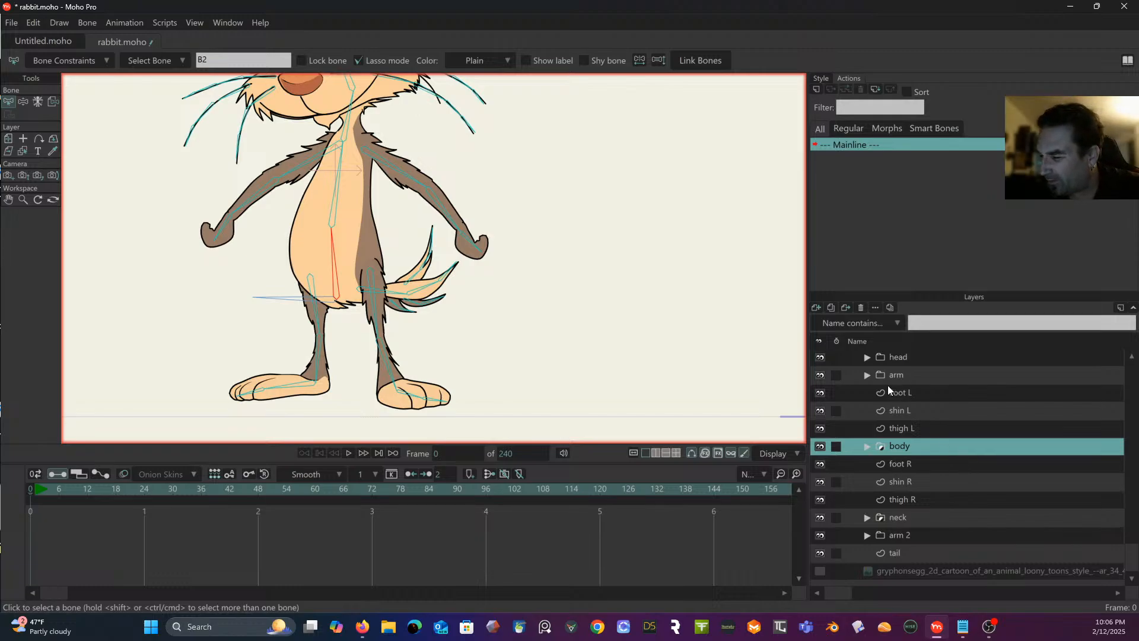
{"action": "left_click", "coordinate": [868, 375]}
{"action": "scroll", "coordinate": [869, 377], "scroll_direction": "up", "scroll_amount": 1}
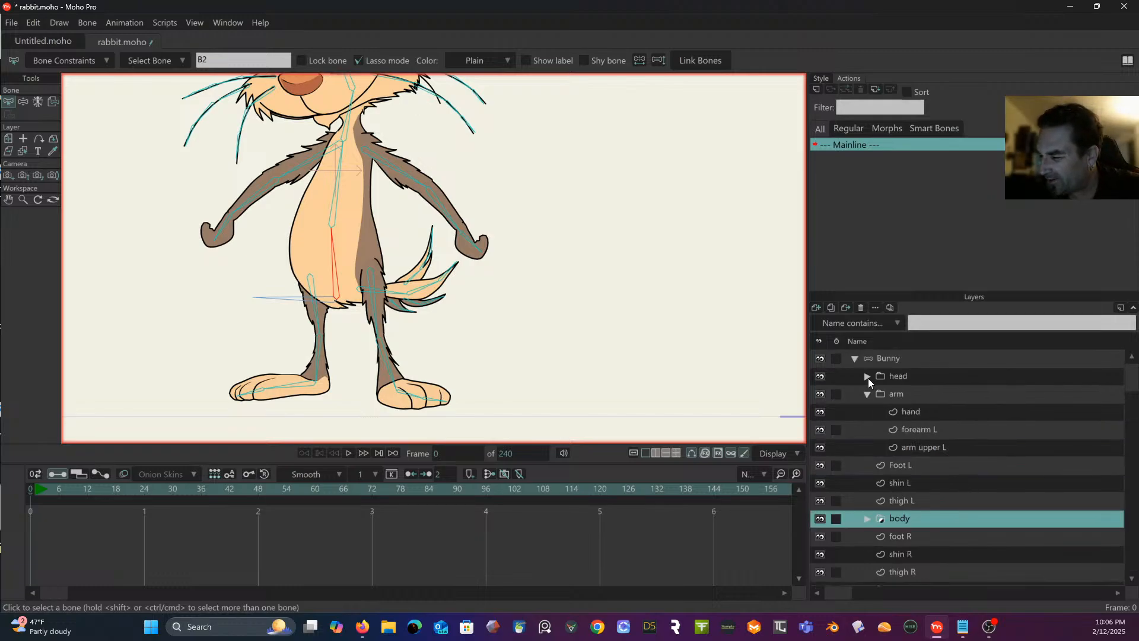
{"action": "left_click", "coordinate": [896, 397]}
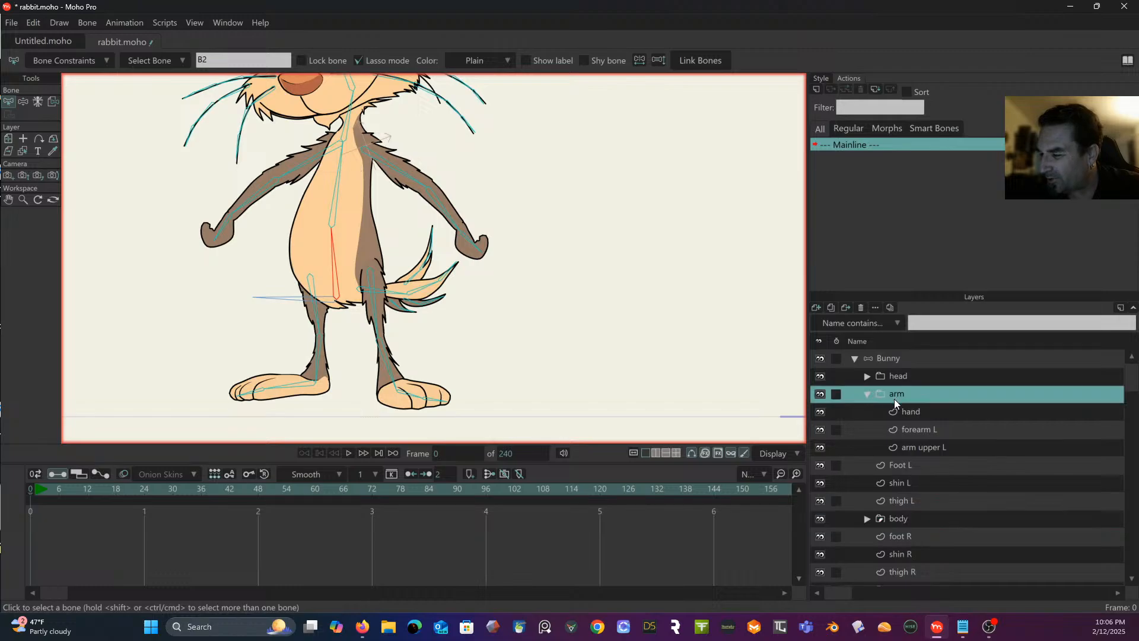
{"action": "double_click", "coordinate": [895, 398]}
{"action": "left_click", "coordinate": [905, 393]}
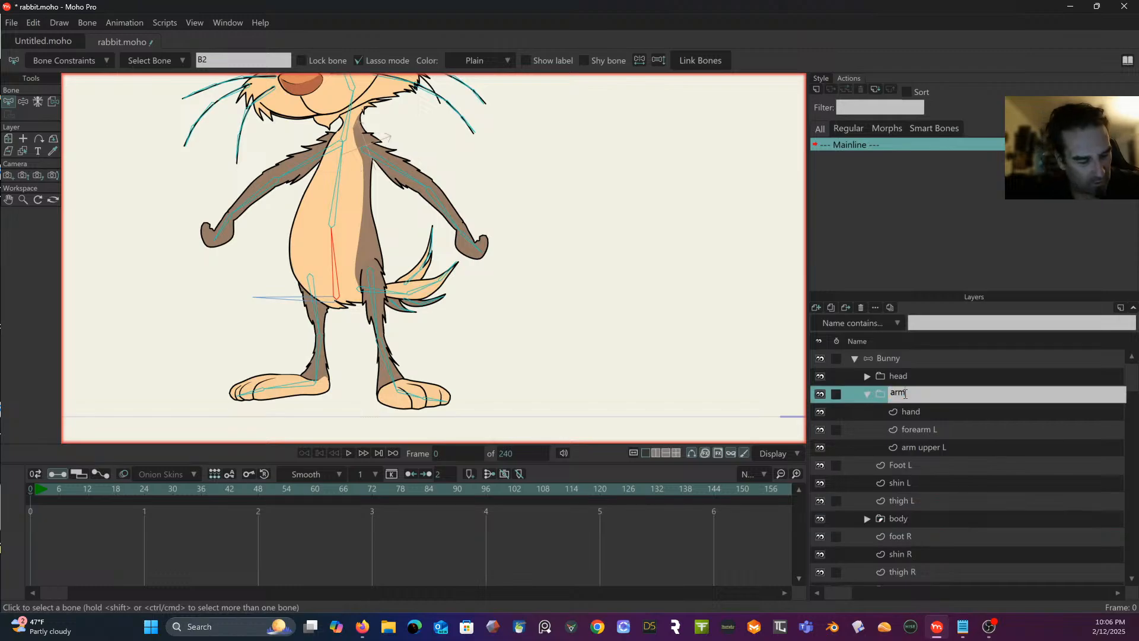
{"action": "key", "text": "Return"}
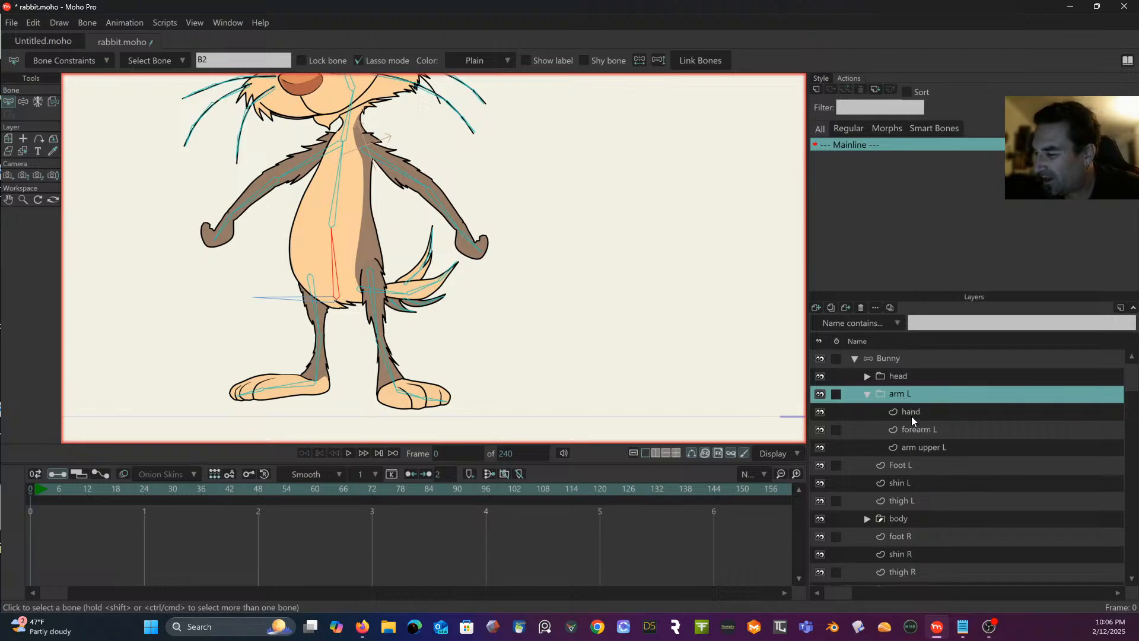
Step: Bind the arm upper L and forearm L layers of the arm L group to the upper arm and forearm bones on the tail side
{"action": "left_click", "coordinate": [912, 446]}
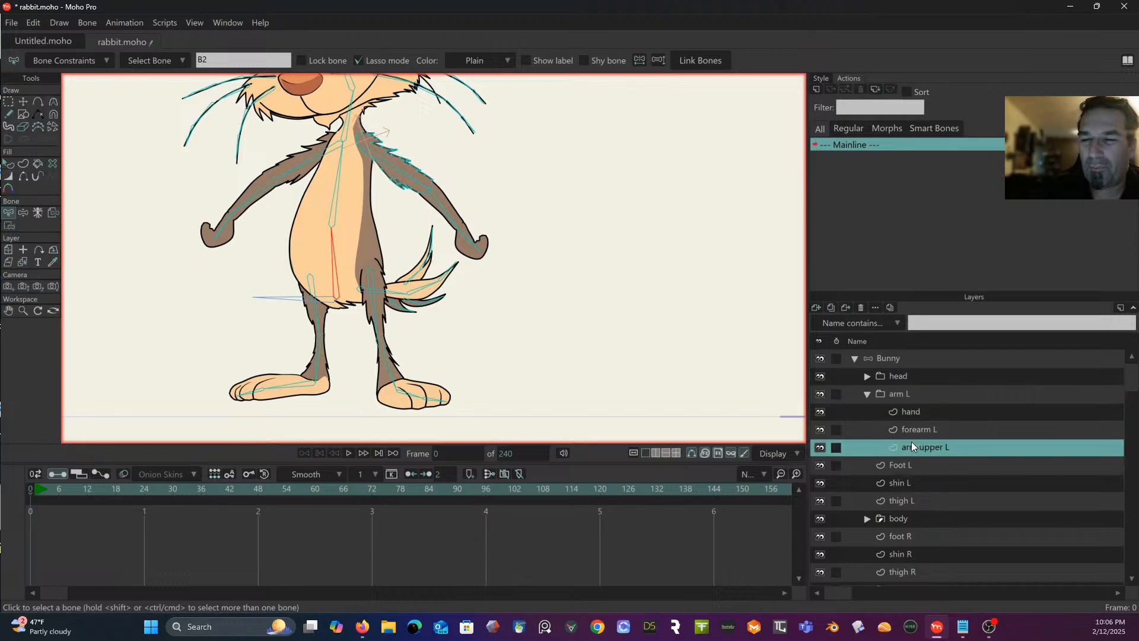
{"action": "scroll", "coordinate": [770, 260], "scroll_direction": "up", "scroll_amount": 5}
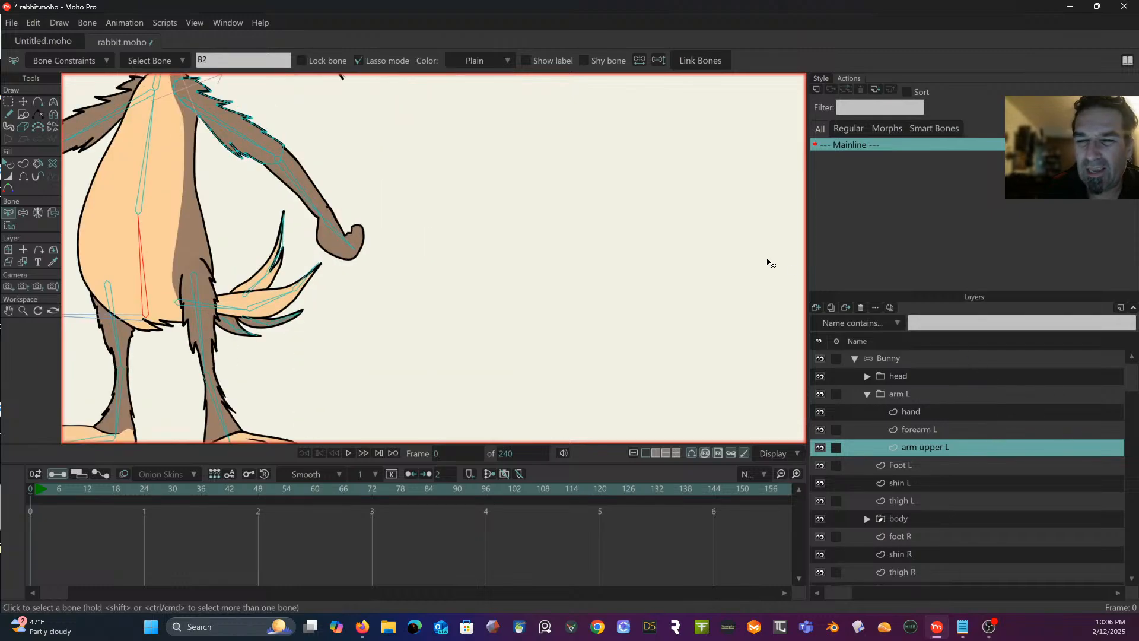
{"action": "left_click_drag", "start_coordinate": [752, 300], "coordinate": [757, 305]}
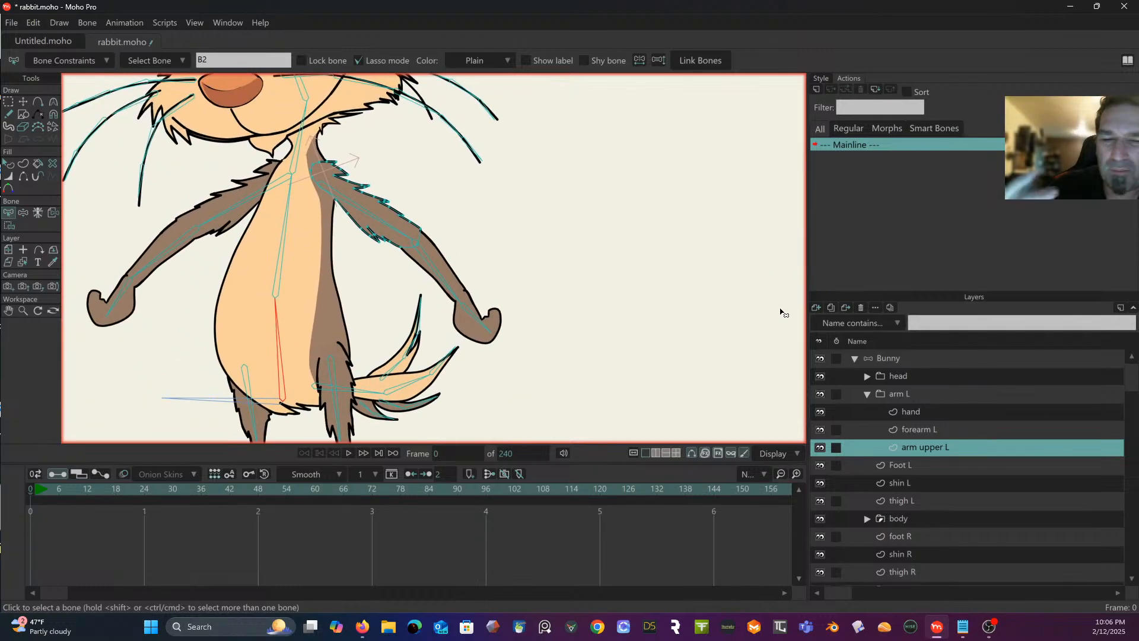
{"action": "left_click", "coordinate": [52, 213]}
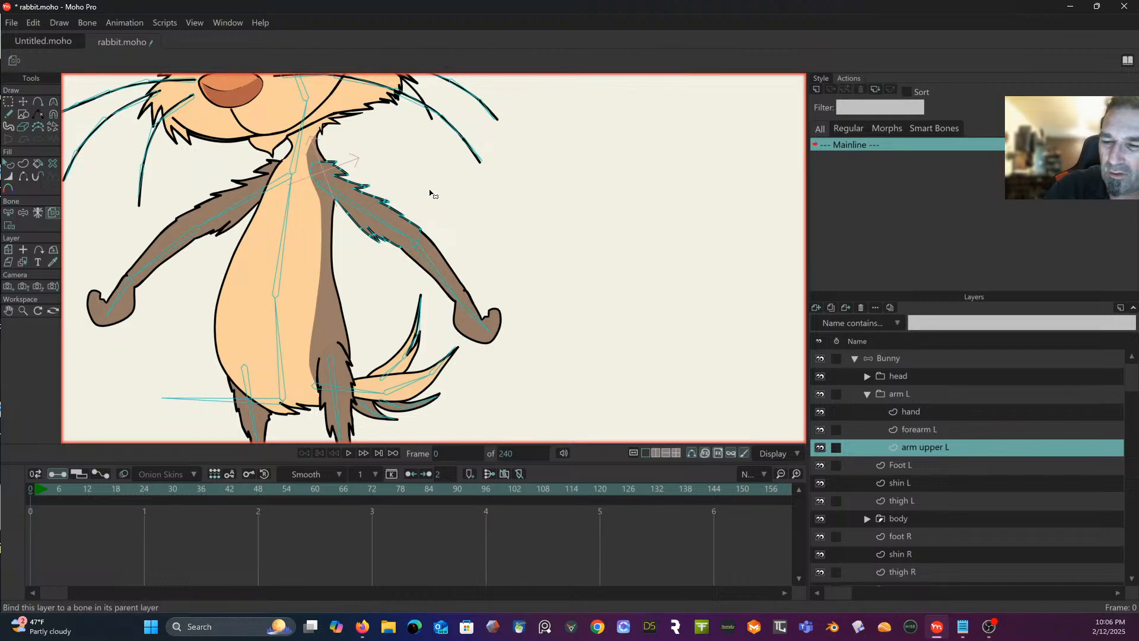
{"action": "left_click", "coordinate": [374, 218]}
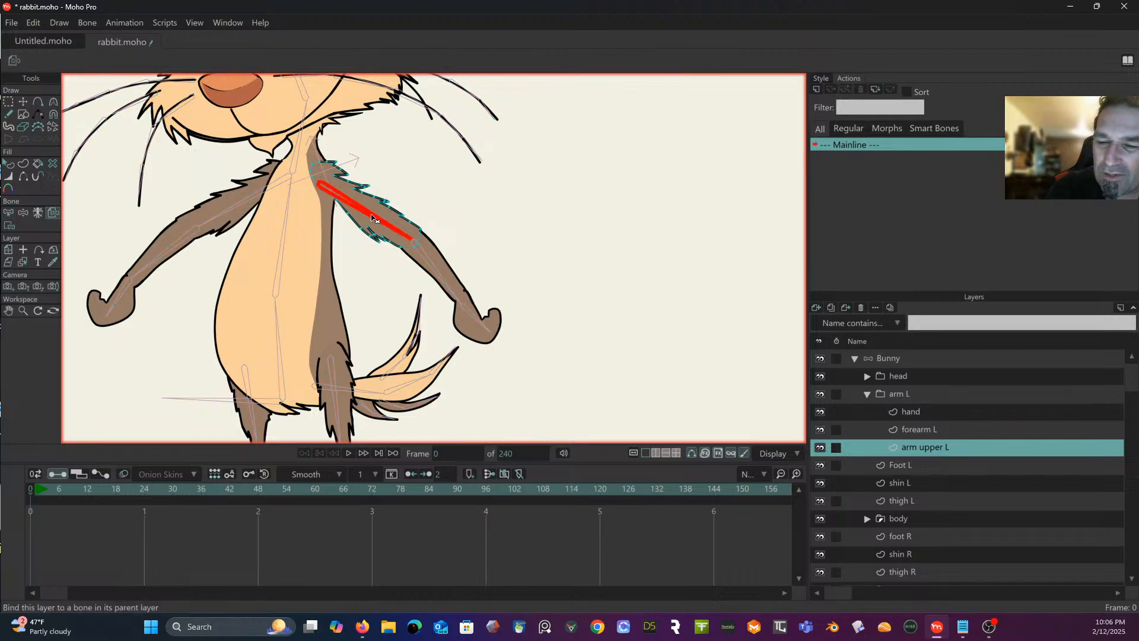
{"action": "left_click", "coordinate": [941, 431]}
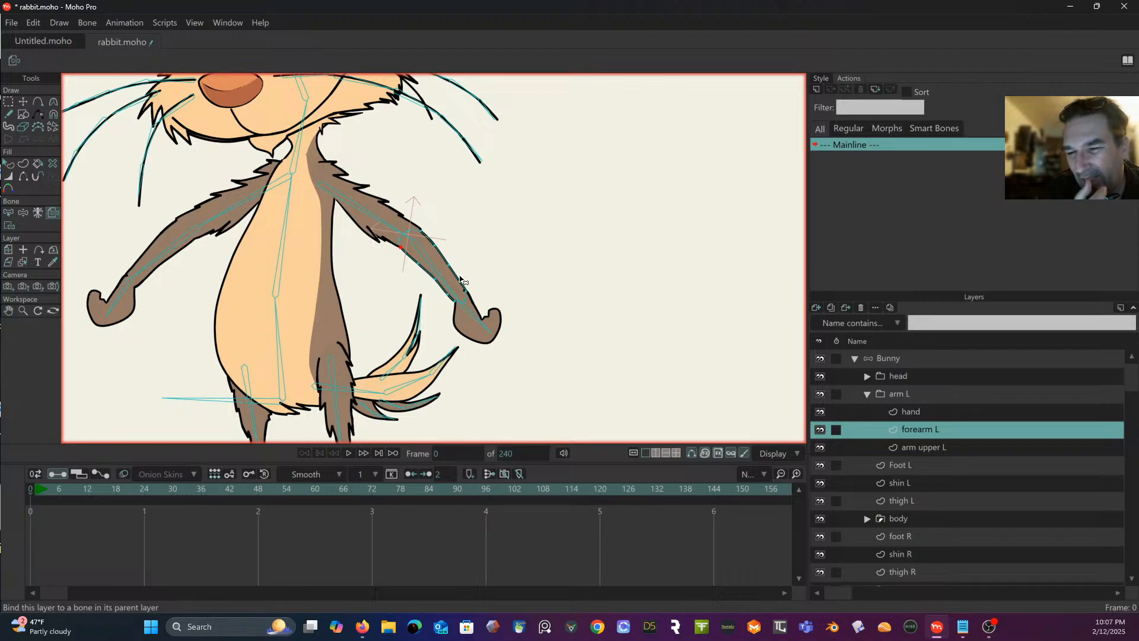
{"action": "left_click", "coordinate": [427, 255]}
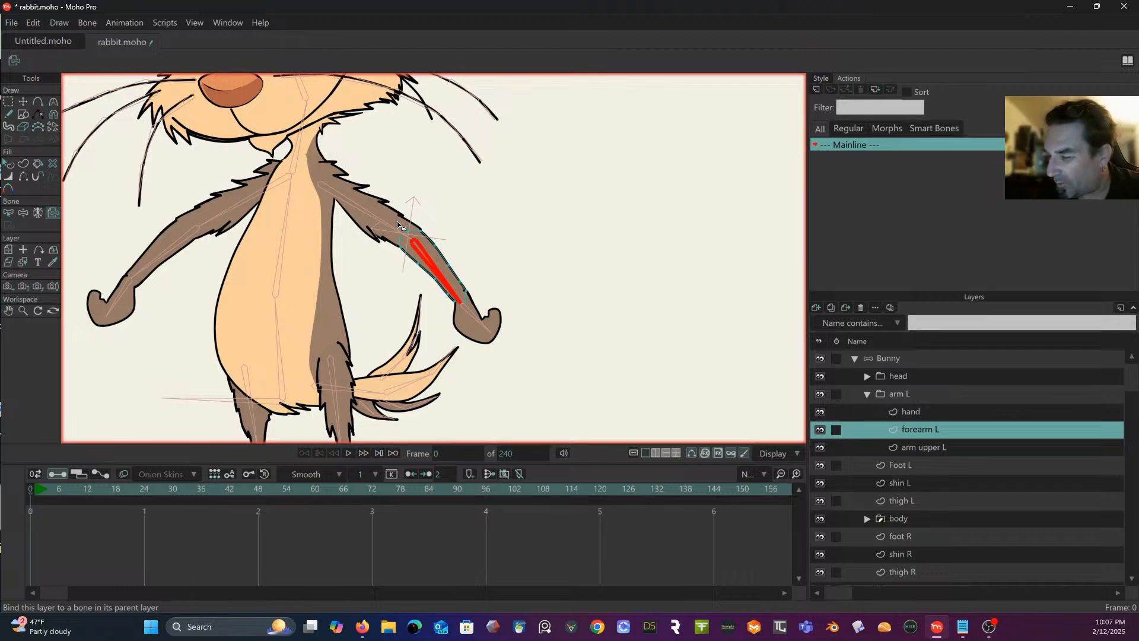
Step: Bind the hand layer in the arm L group to hand bone B16, and collapse the group
{"action": "left_click", "coordinate": [927, 414]}
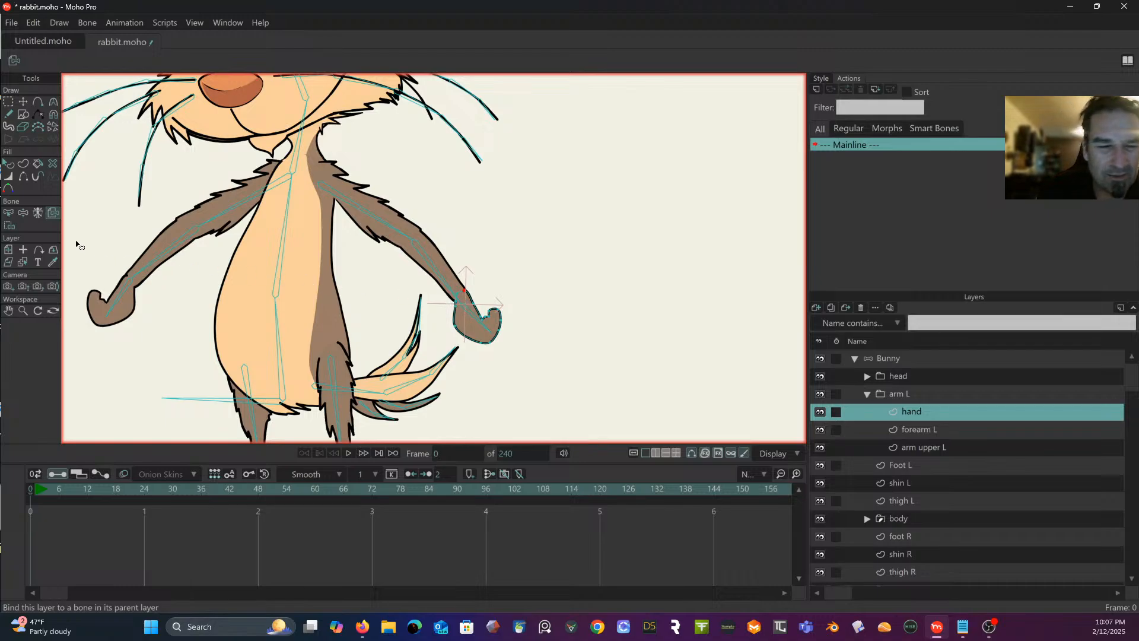
{"action": "left_click", "coordinate": [9, 212]}
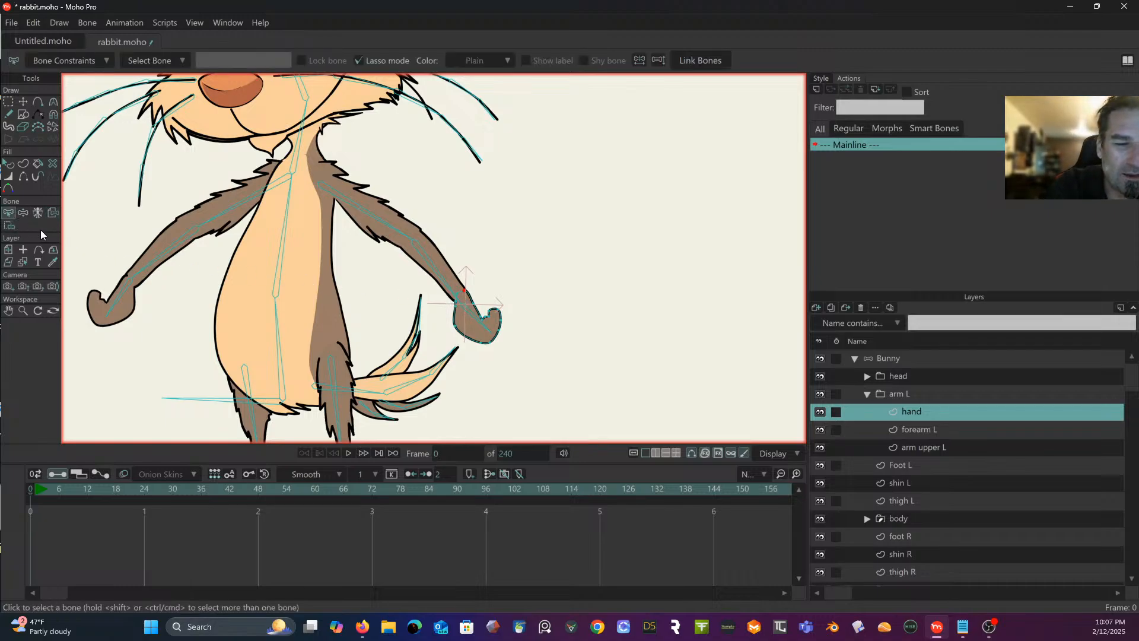
{"action": "left_click", "coordinate": [469, 311]}
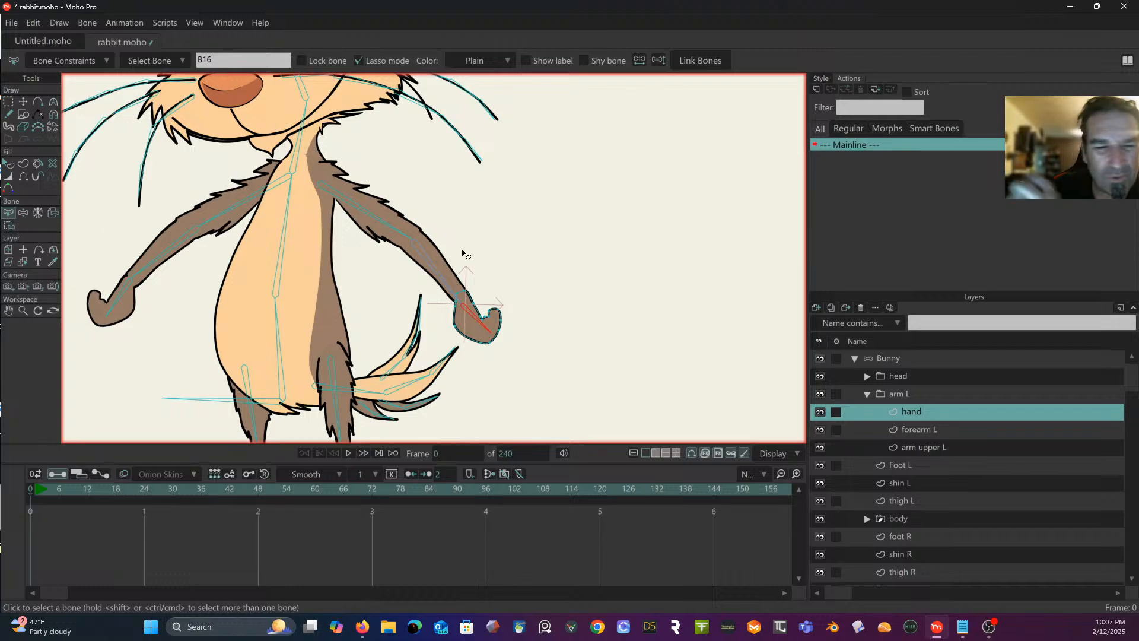
{"action": "key", "text": "b"}
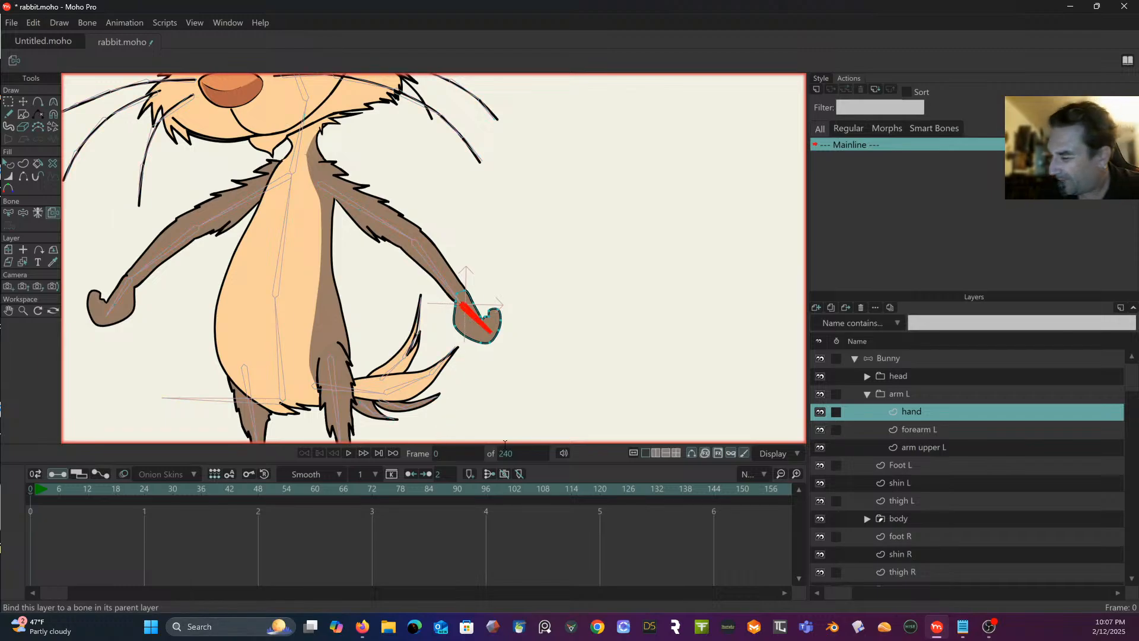
{"action": "left_click", "coordinate": [867, 395]}
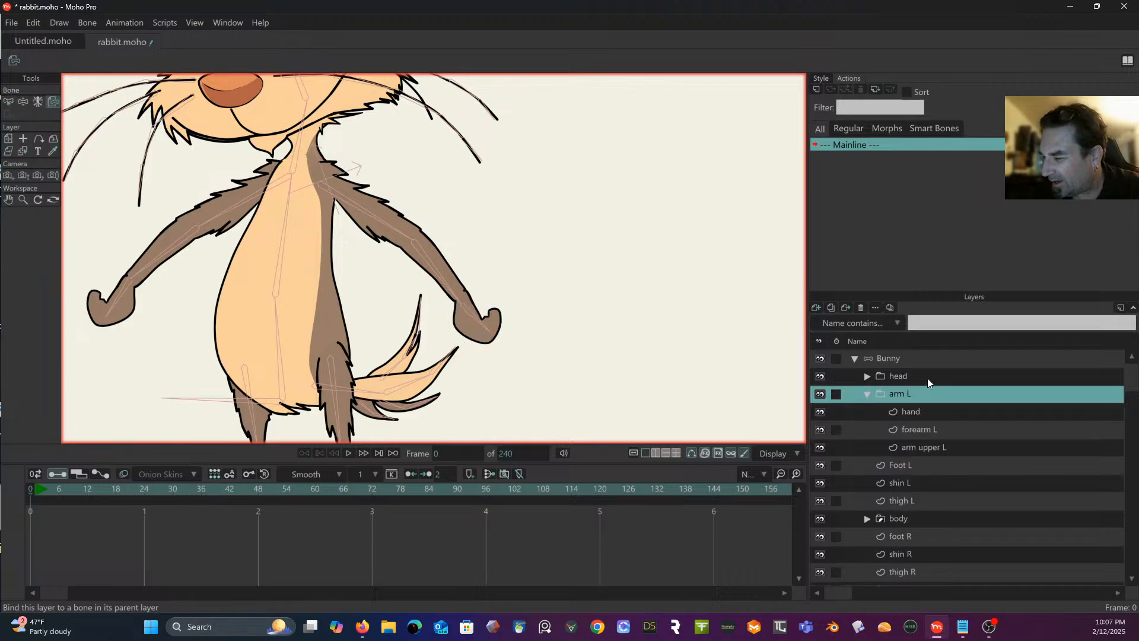
{"action": "left_click", "coordinate": [867, 393]}
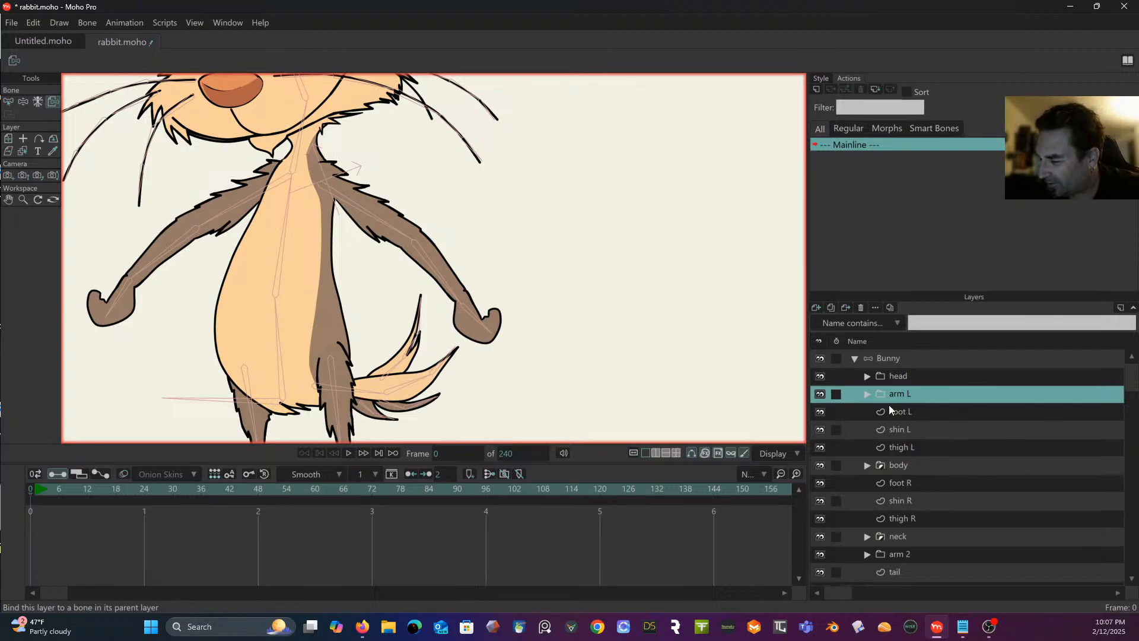
Step: Expand the arm 2 group and rename it "arm R"
{"action": "scroll", "coordinate": [980, 537], "scroll_direction": "down", "scroll_amount": 1}
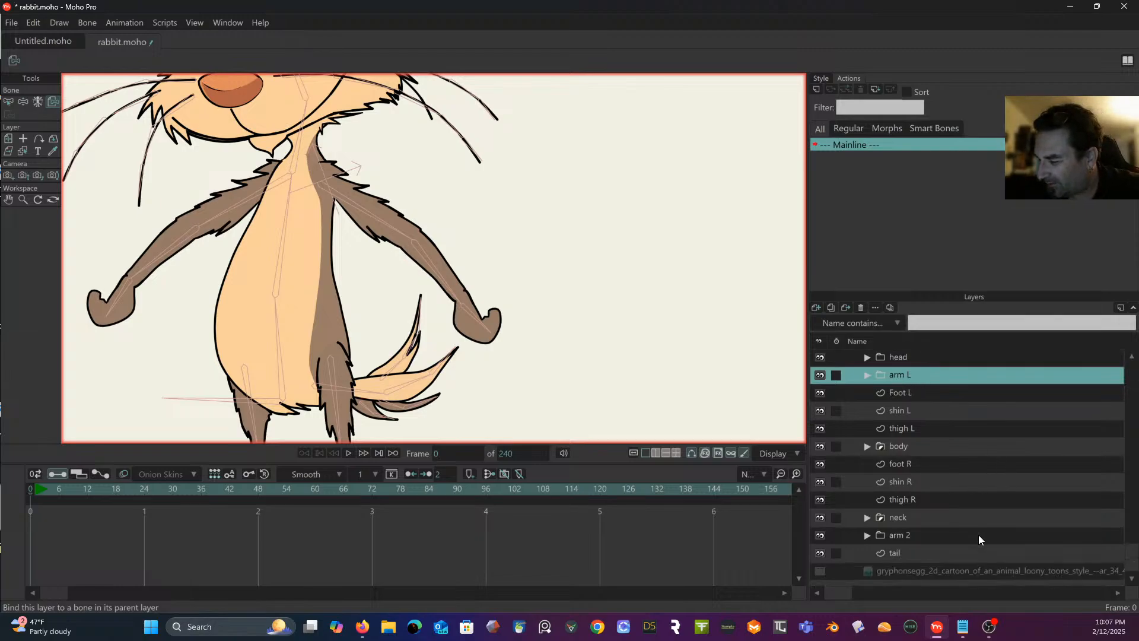
{"action": "left_click", "coordinate": [867, 536]}
{"action": "left_click", "coordinate": [897, 540]}
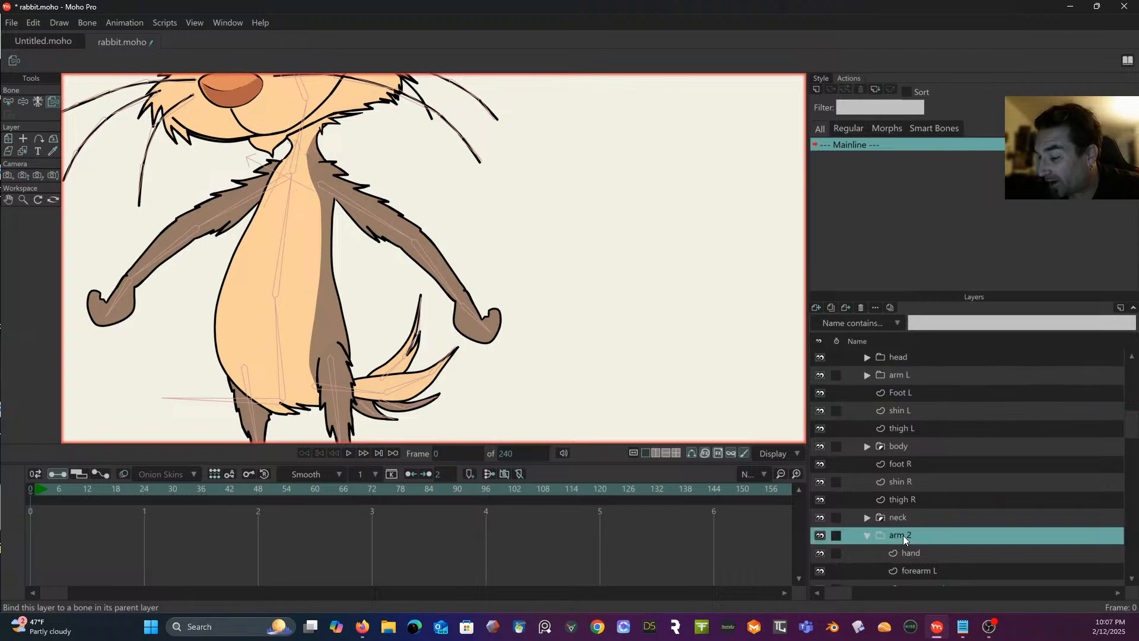
{"action": "double_click", "coordinate": [904, 535]}
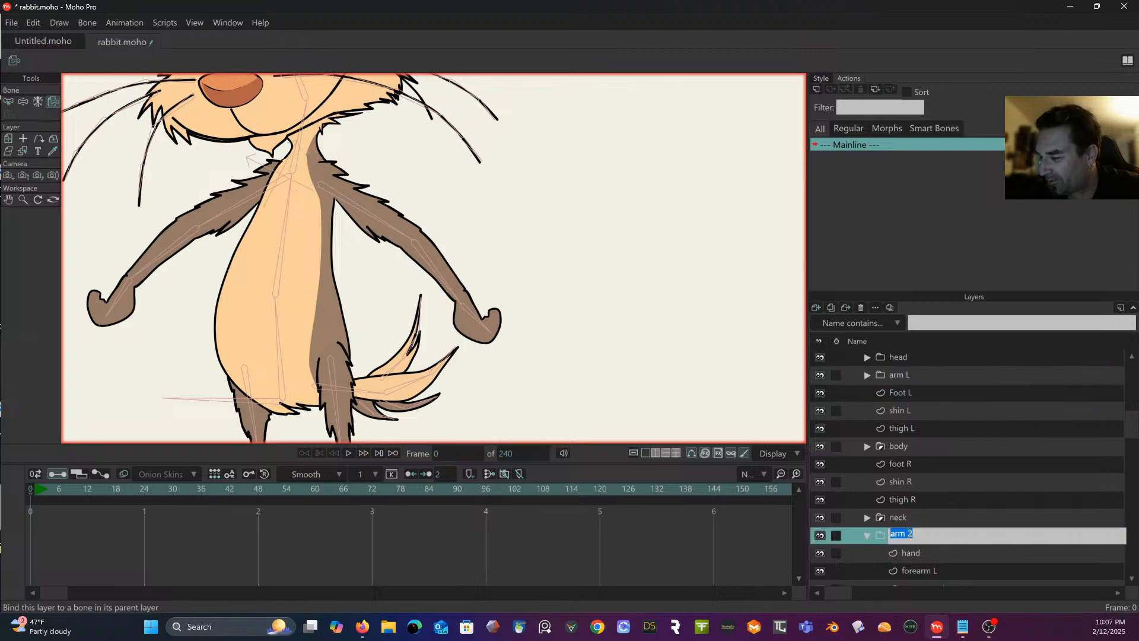
{"action": "left_click_drag", "start_coordinate": [908, 533], "coordinate": [926, 532]}
{"action": "type", "text": "R"}
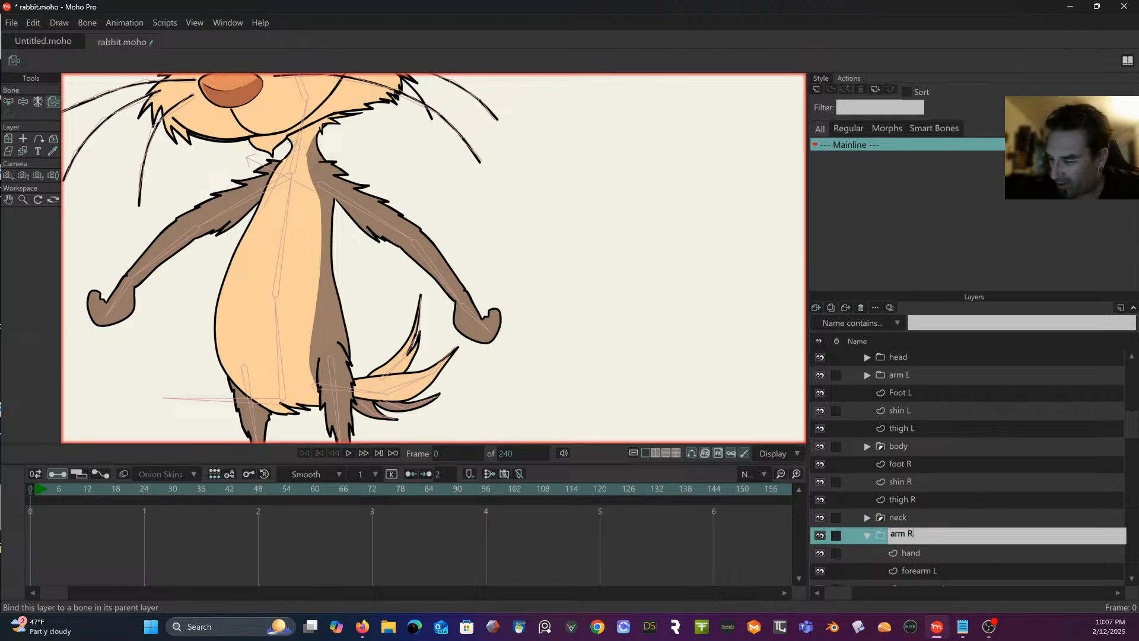
{"action": "left_click", "coordinate": [935, 554]}
Step: In the arm R group, rename the forearm L layer "forearm" and the arm upper L layer "arm upper"
{"action": "scroll", "coordinate": [938, 541], "scroll_direction": "down", "scroll_amount": 1}
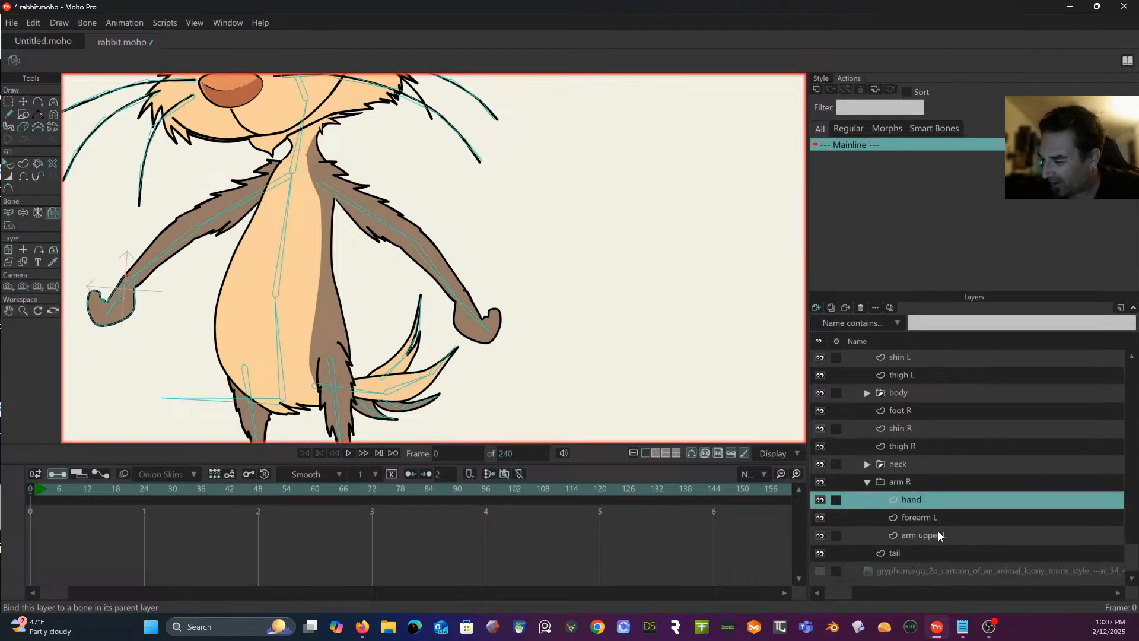
{"action": "left_click", "coordinate": [934, 525]}
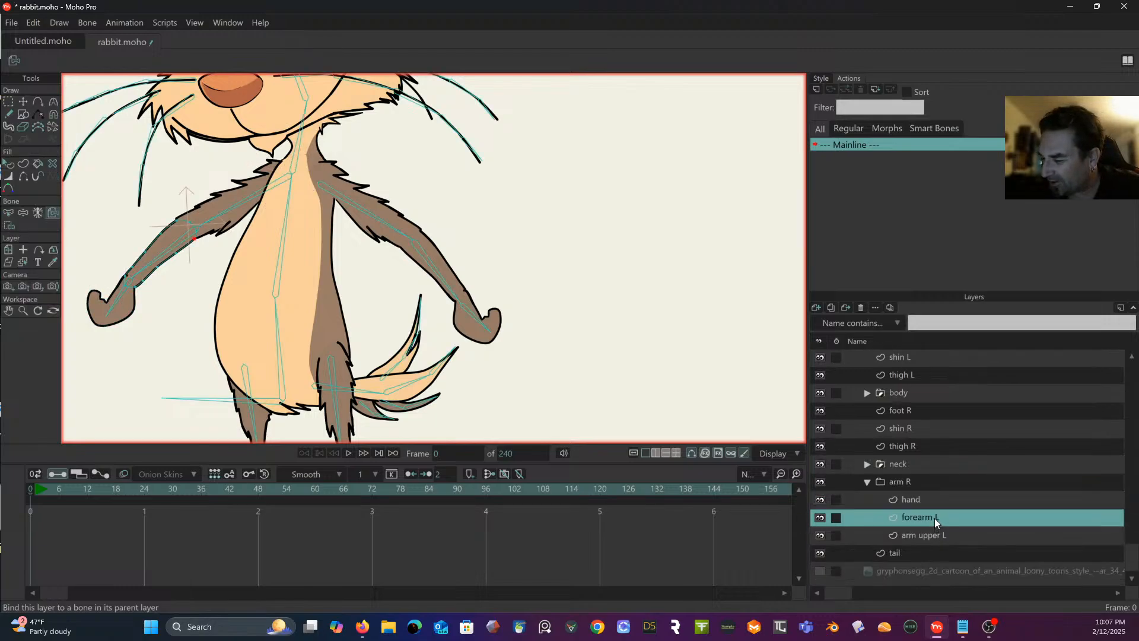
{"action": "double_click", "coordinate": [935, 518]}
{"action": "key", "text": "BackSpace"}
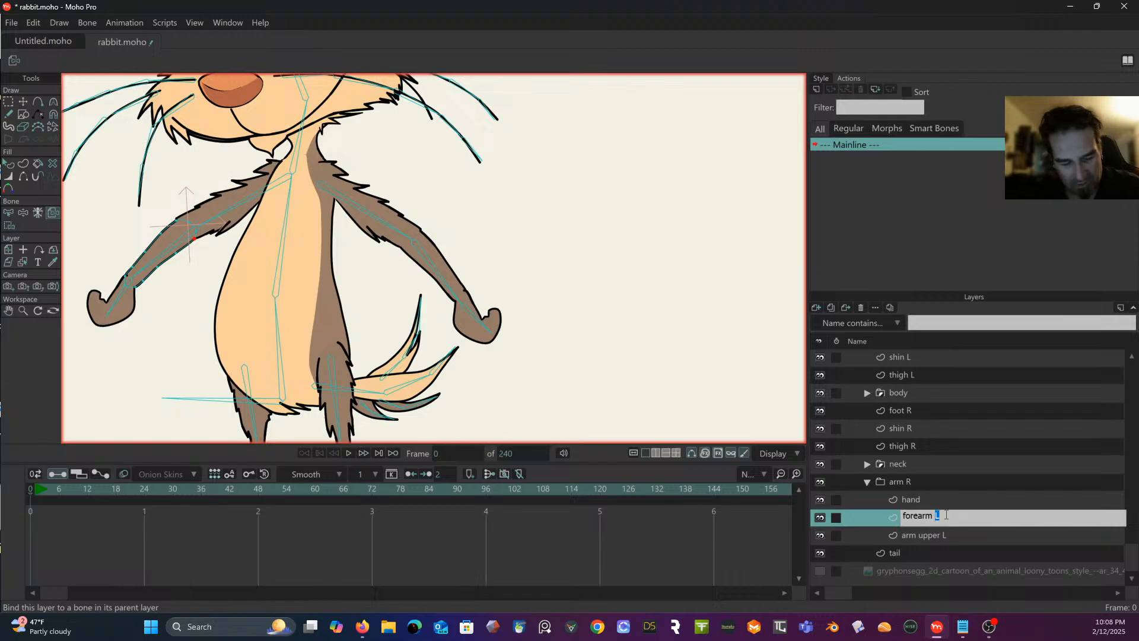
{"action": "key", "text": "BackSpace"}
{"action": "left_click", "coordinate": [945, 536]}
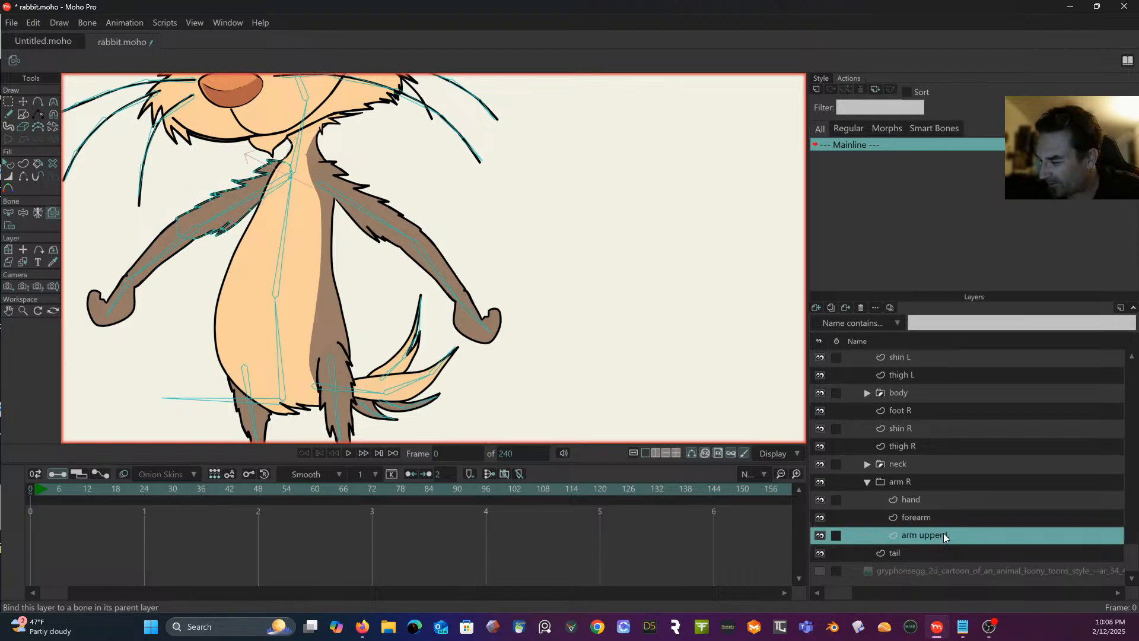
{"action": "double_click", "coordinate": [945, 534]}
{"action": "left_click", "coordinate": [948, 534]}
{"action": "key", "text": "BackSpace"}
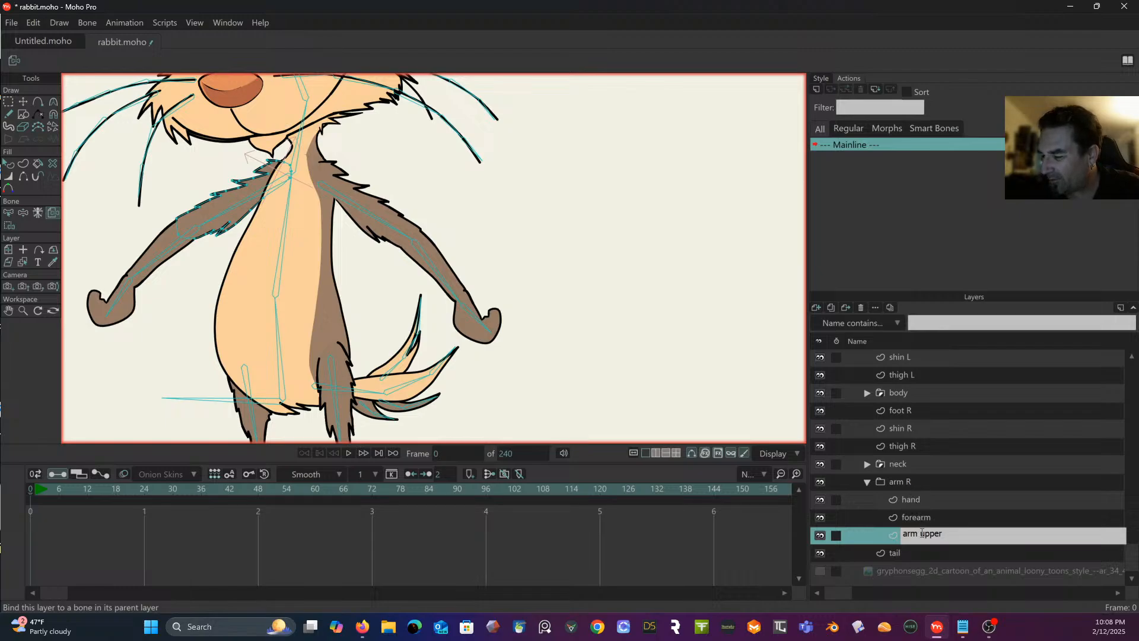
{"action": "left_click", "coordinate": [863, 533]}
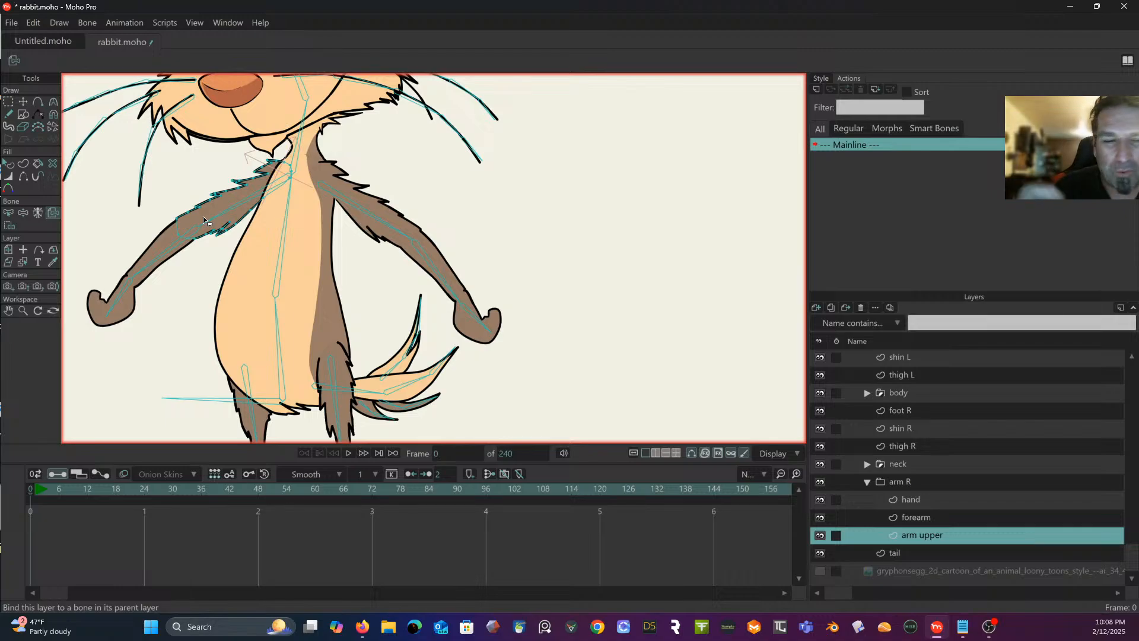
Step: Bind the arm upper and forearm layers of the arm R group to the upper arm and forearm bones opposite the tail
{"action": "left_click", "coordinate": [233, 208]}
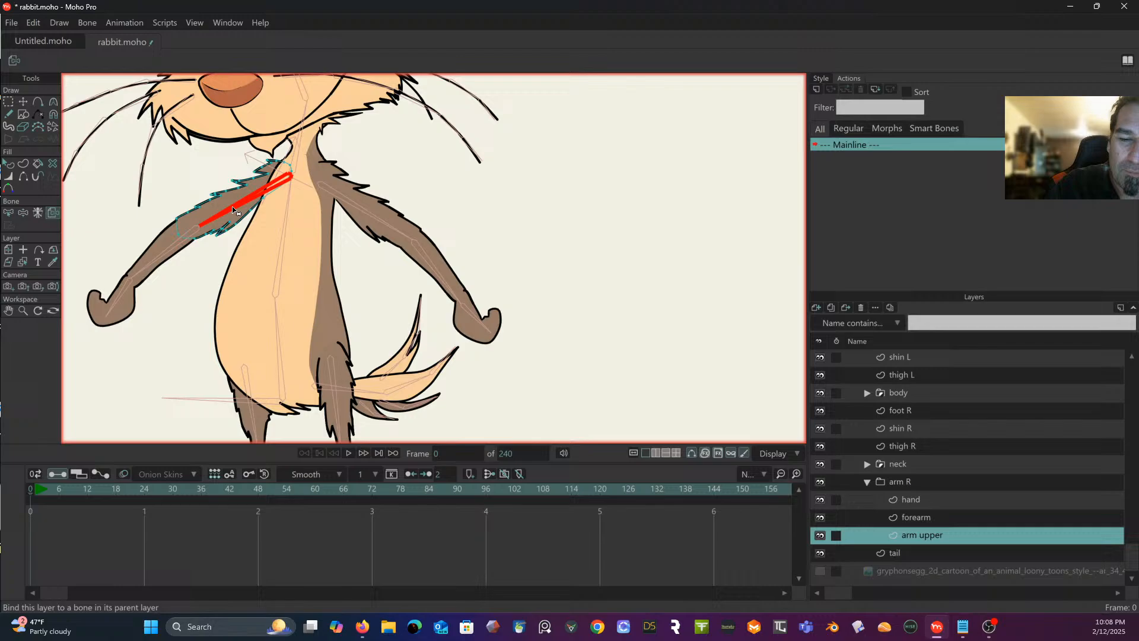
{"action": "left_click", "coordinate": [917, 521]}
{"action": "left_click", "coordinate": [163, 254]}
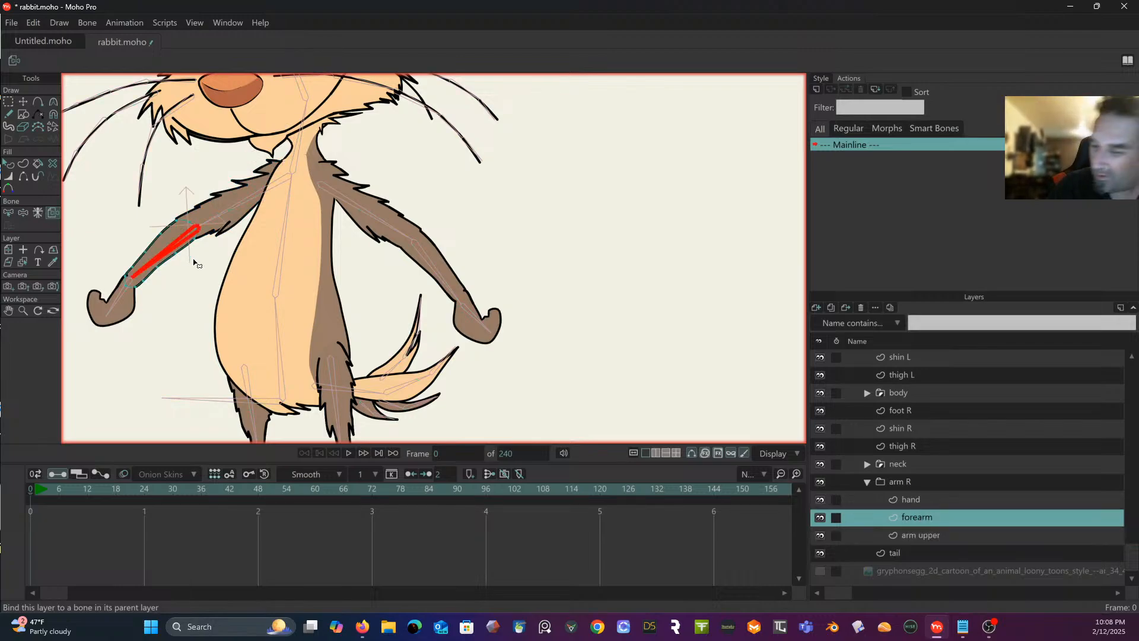
Step: Bind the hand layer of the arm R group to its hand bone, and collapse the group
{"action": "left_click", "coordinate": [921, 496]}
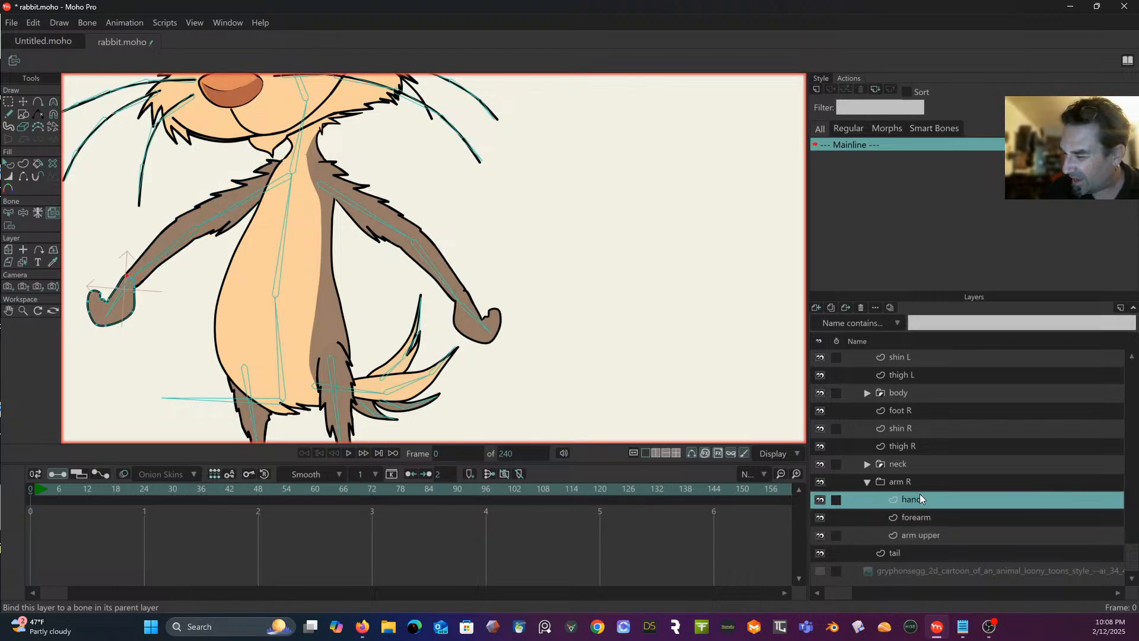
{"action": "left_click", "coordinate": [120, 298]}
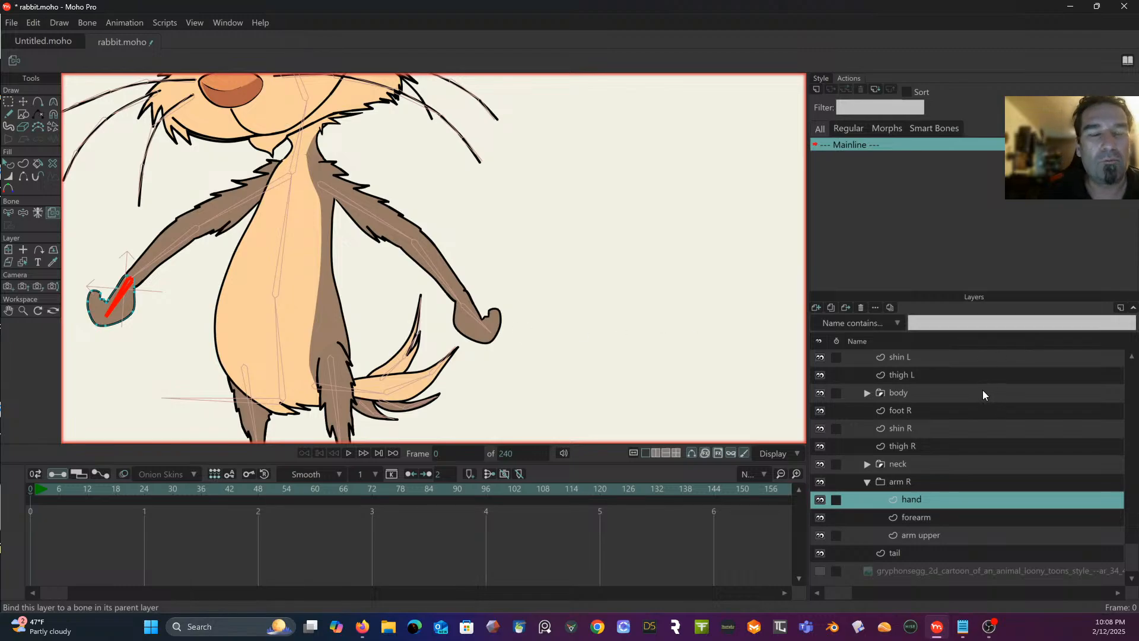
{"action": "left_click", "coordinate": [867, 481]}
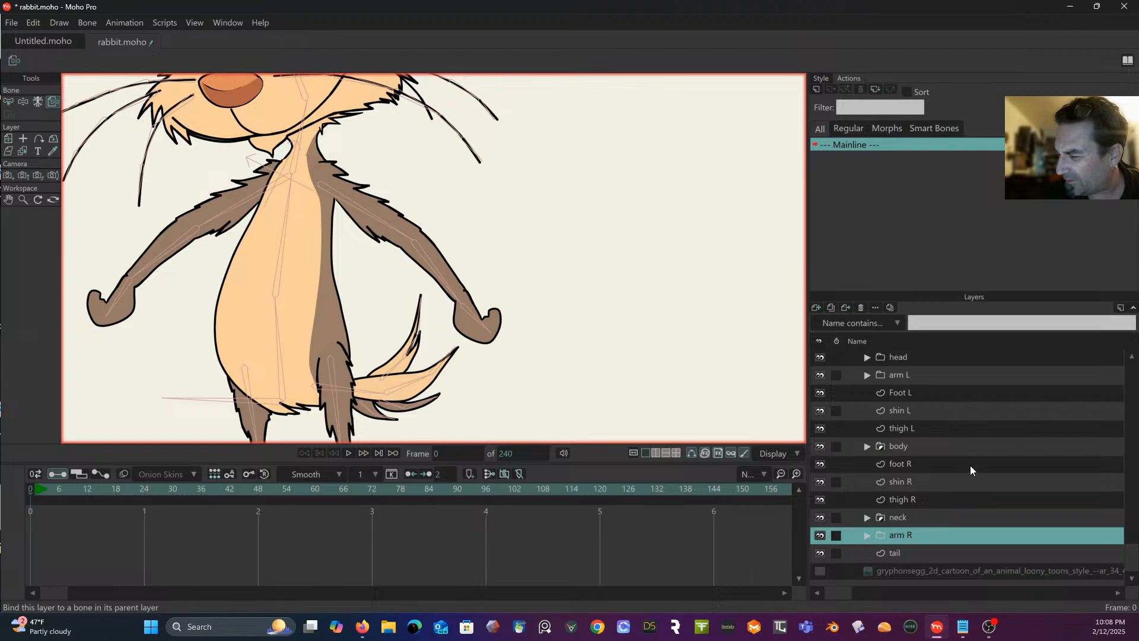
Step: Activate the tail layer and select bone B28 at the base of the tail
{"action": "scroll", "coordinate": [971, 466], "scroll_direction": "up", "scroll_amount": 1}
{"action": "left_click_drag", "start_coordinate": [556, 306], "coordinate": [567, 161]}
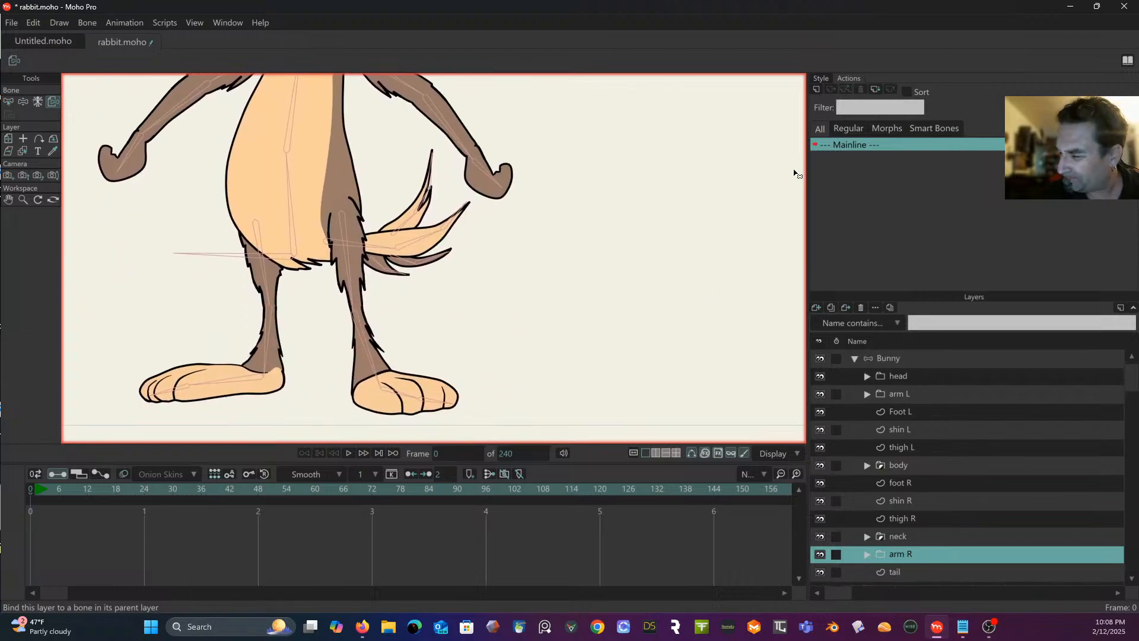
{"action": "scroll", "coordinate": [931, 486], "scroll_direction": "down", "scroll_amount": 1}
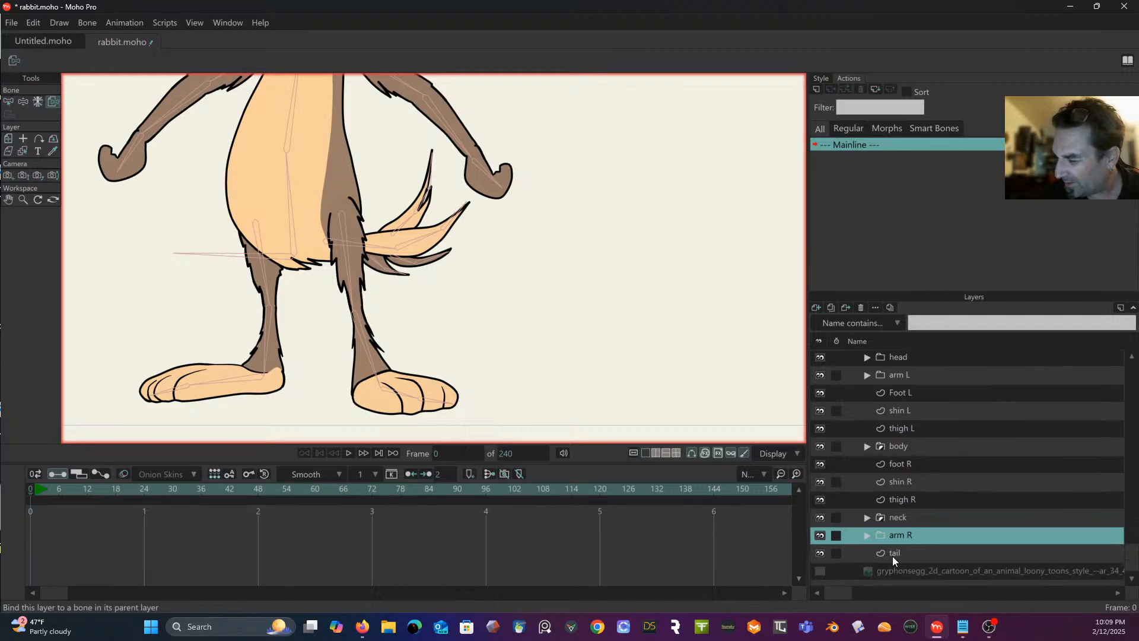
{"action": "left_click", "coordinate": [894, 554]}
{"action": "scroll", "coordinate": [626, 345], "scroll_direction": "up", "scroll_amount": 3}
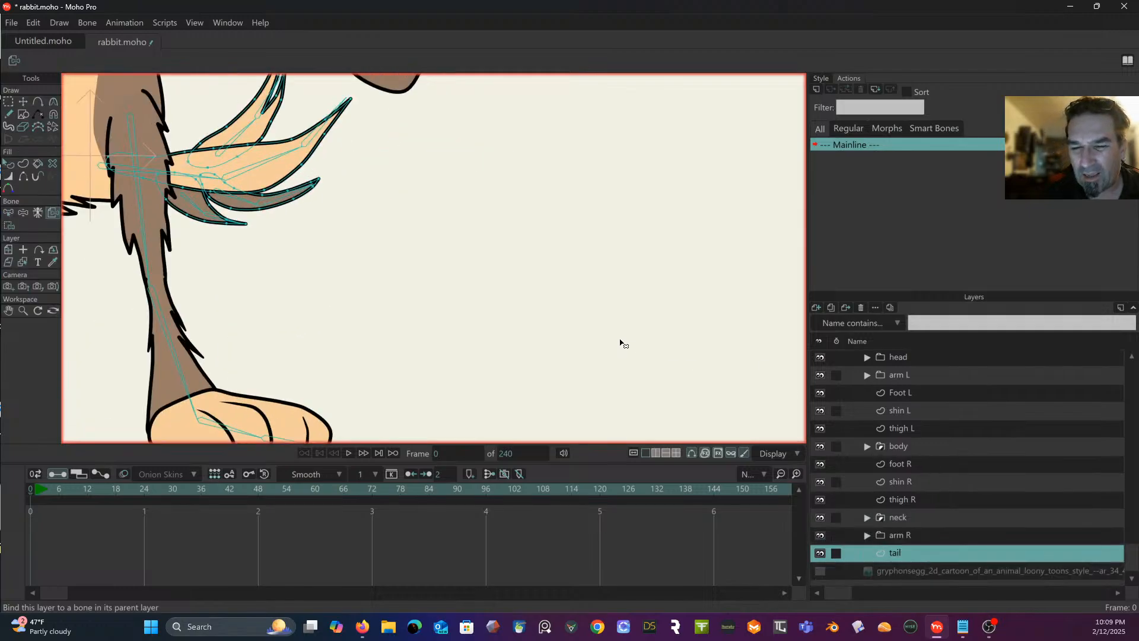
{"action": "left_click_drag", "start_coordinate": [580, 311], "coordinate": [676, 374]}
{"action": "left_click_drag", "start_coordinate": [625, 331], "coordinate": [702, 381]}
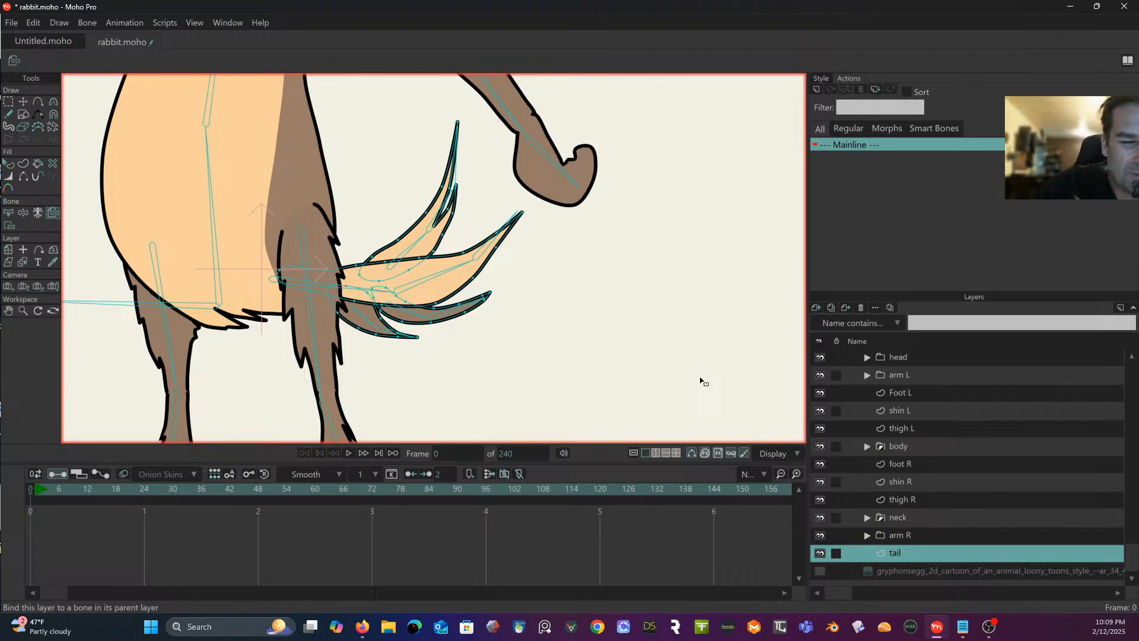
{"action": "left_click", "coordinate": [10, 212]}
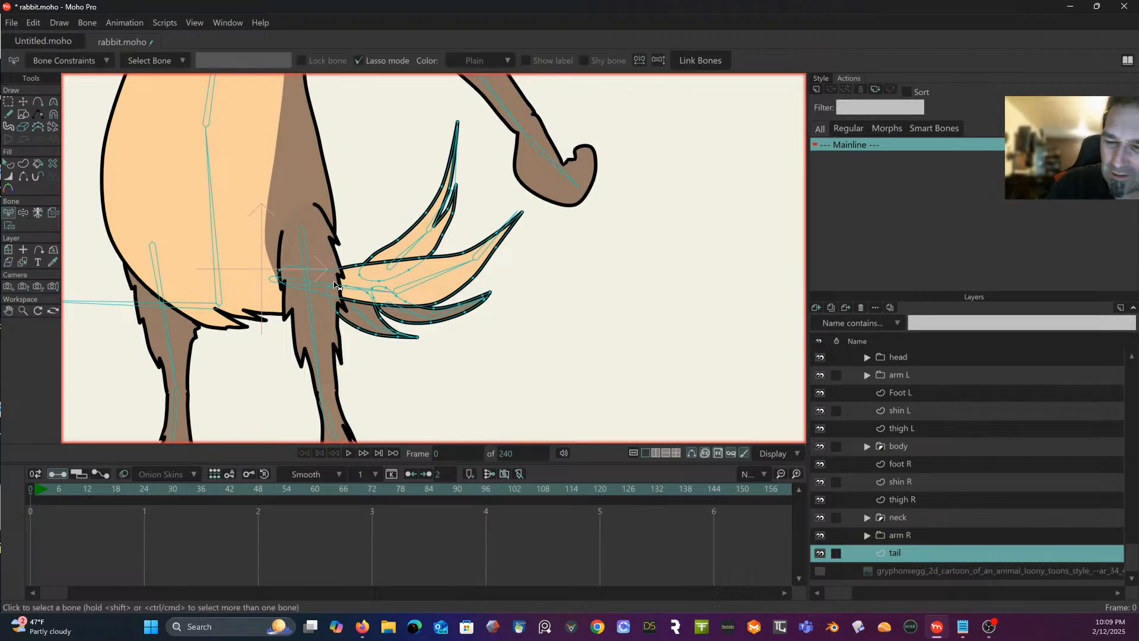
{"action": "left_click", "coordinate": [302, 282]}
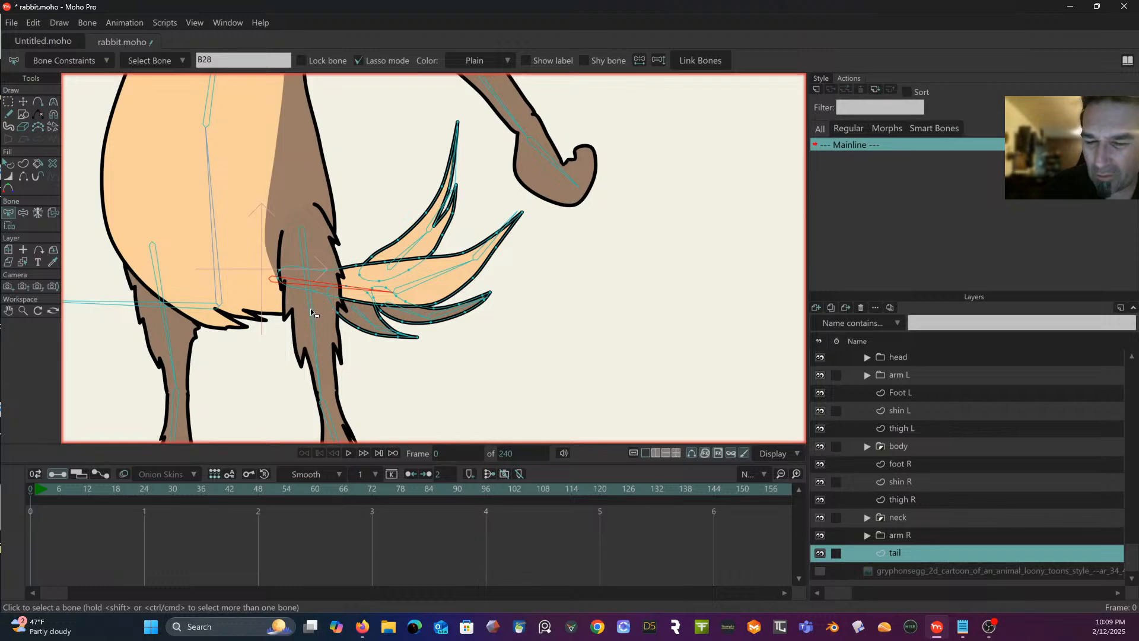
{"action": "left_click", "coordinate": [335, 307]}
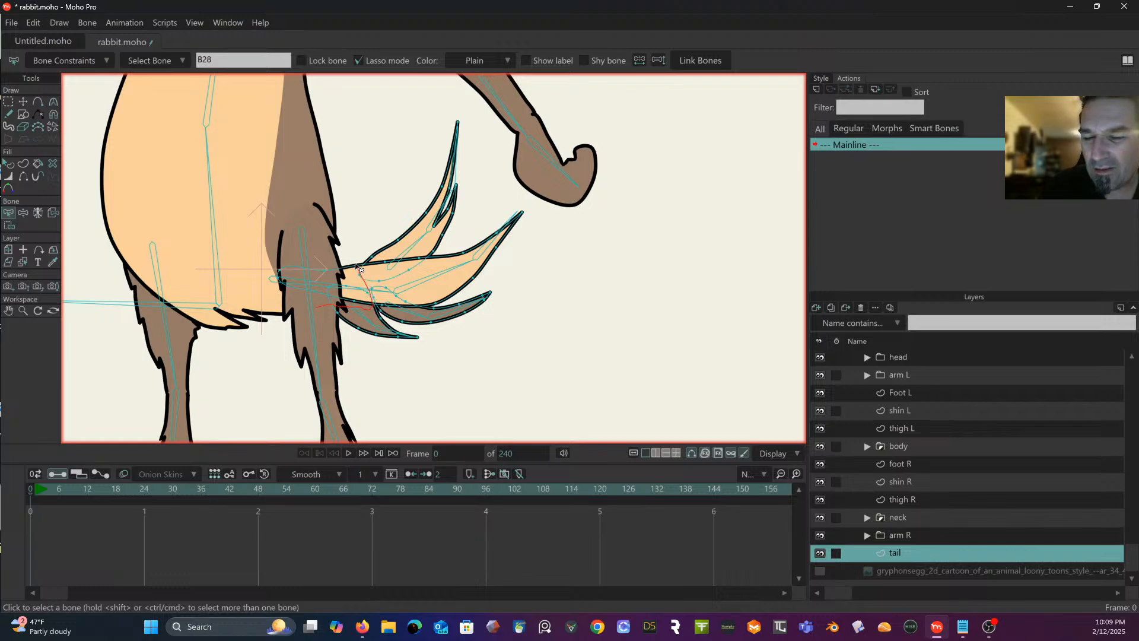
{"action": "mouse_move", "coordinate": [356, 267]}
{"action": "left_mouse_down"}
{"action": "mouse_move", "coordinate": [363, 283]}
{"action": "mouse_move", "coordinate": [355, 259]}
{"action": "mouse_move", "coordinate": [330, 254]}
{"action": "mouse_move", "coordinate": [248, 284]}
{"action": "mouse_move", "coordinate": [304, 313]}
{"action": "mouse_move", "coordinate": [325, 351]}
{"action": "left_mouse_up"}
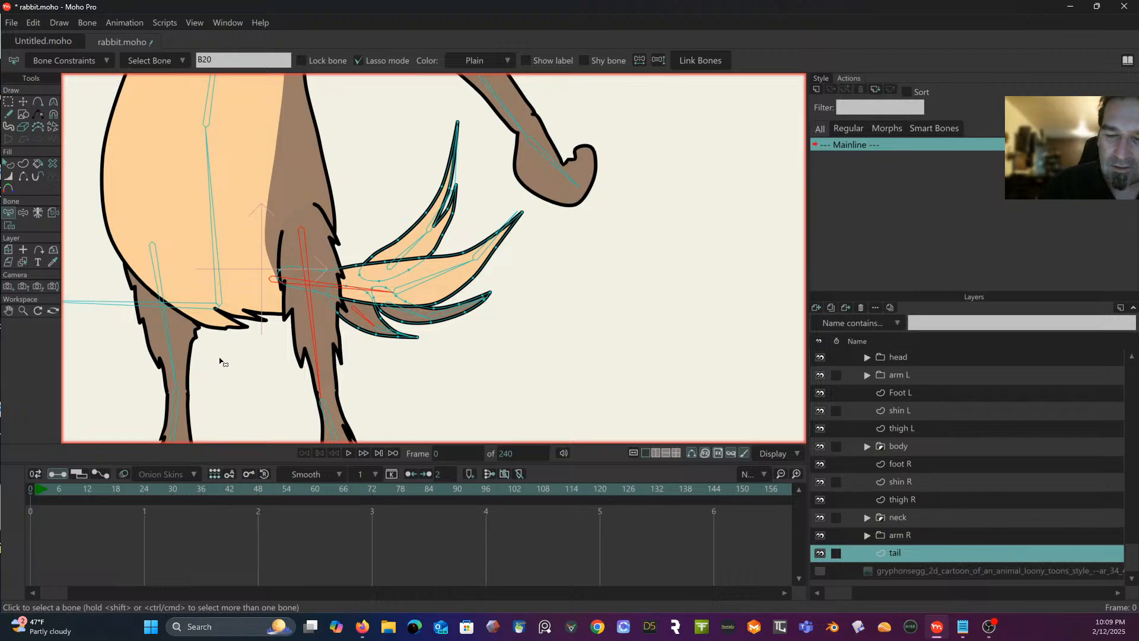
{"action": "left_click", "coordinate": [273, 335]}
Step: Bind the tail layer's points around the base of the tail to bone B28
{"action": "left_click", "coordinate": [314, 291]}
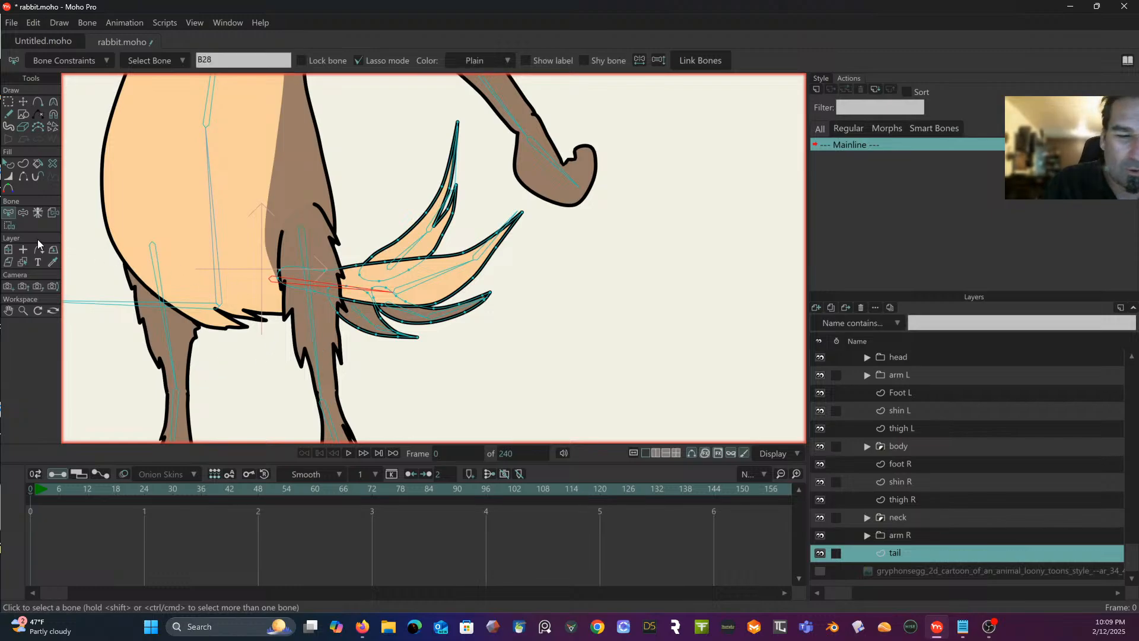
{"action": "left_click", "coordinate": [9, 225]}
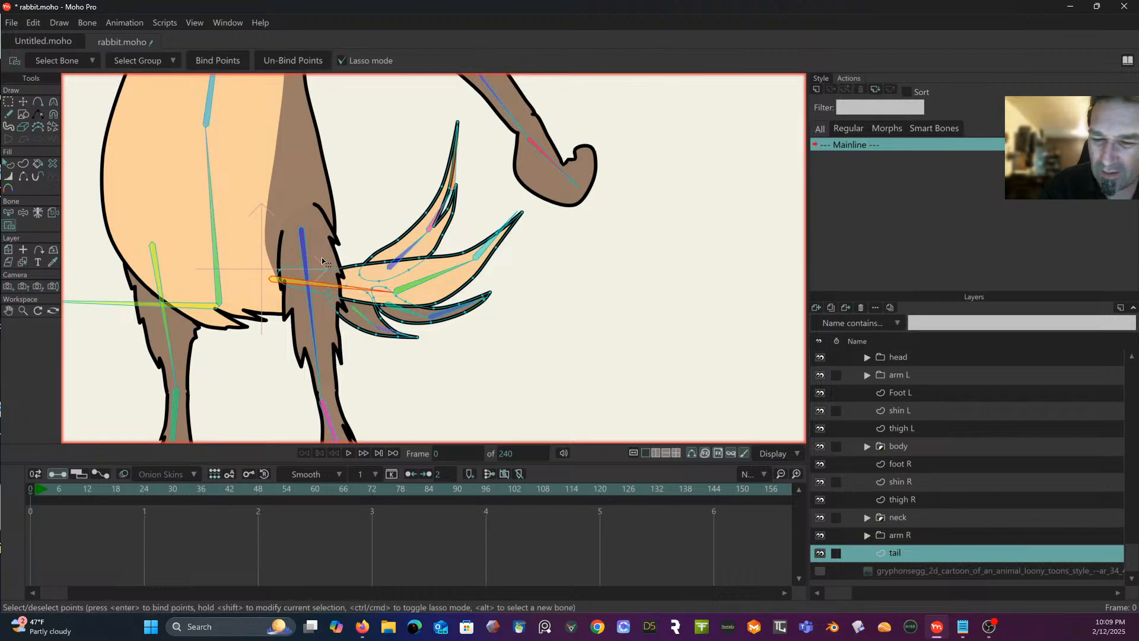
{"action": "mouse_move", "coordinate": [327, 261]}
{"action": "left_mouse_down"}
{"action": "mouse_move", "coordinate": [295, 251]}
{"action": "mouse_move", "coordinate": [262, 267]}
{"action": "mouse_move", "coordinate": [268, 287]}
{"action": "mouse_move", "coordinate": [310, 307]}
{"action": "left_mouse_up"}
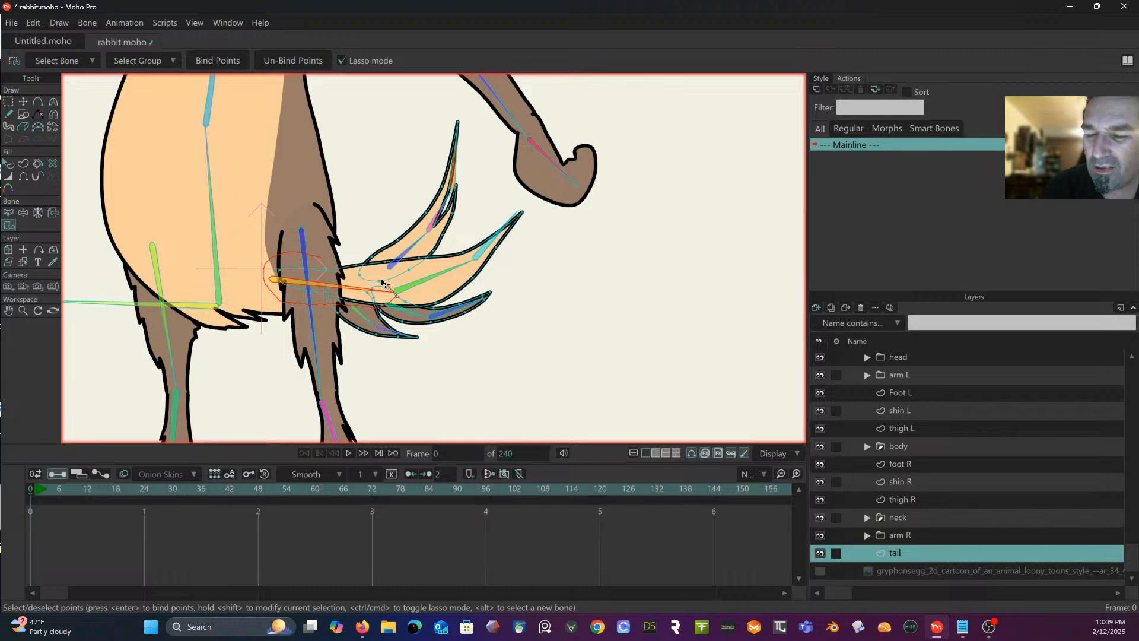
{"action": "mouse_move", "coordinate": [381, 280]}
{"action": "left_mouse_down"}
{"action": "mouse_move", "coordinate": [356, 254]}
{"action": "mouse_move", "coordinate": [317, 240]}
{"action": "left_mouse_up"}
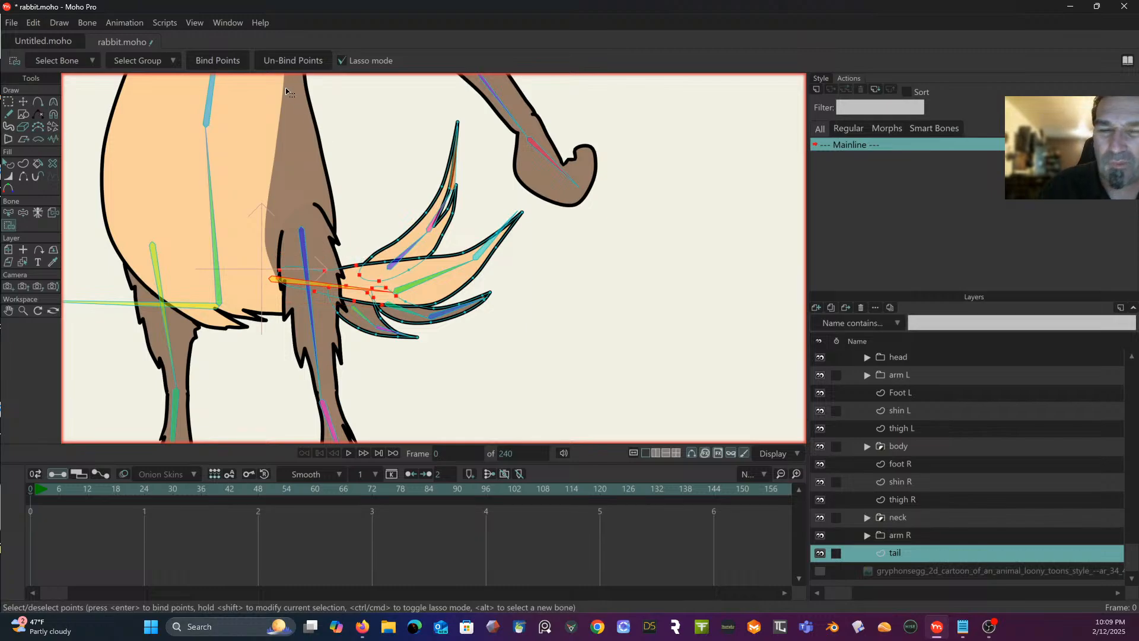
{"action": "left_click", "coordinate": [216, 60]}
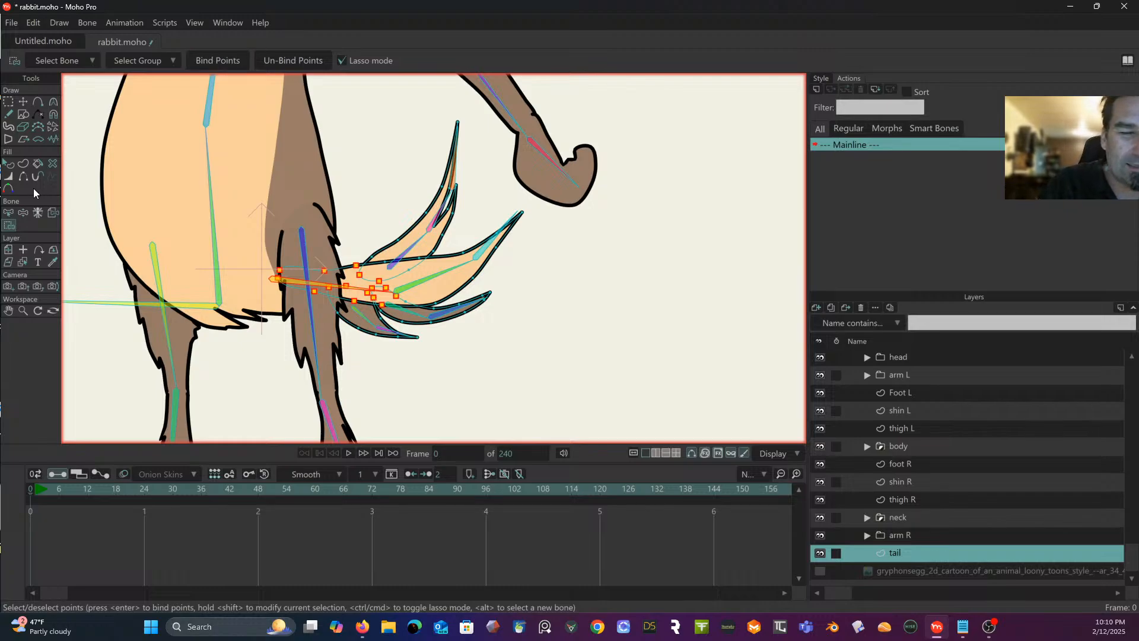
Step: Bind the points at the base of the lowest brown tail tuft to bone B34
{"action": "left_click", "coordinate": [23, 213]}
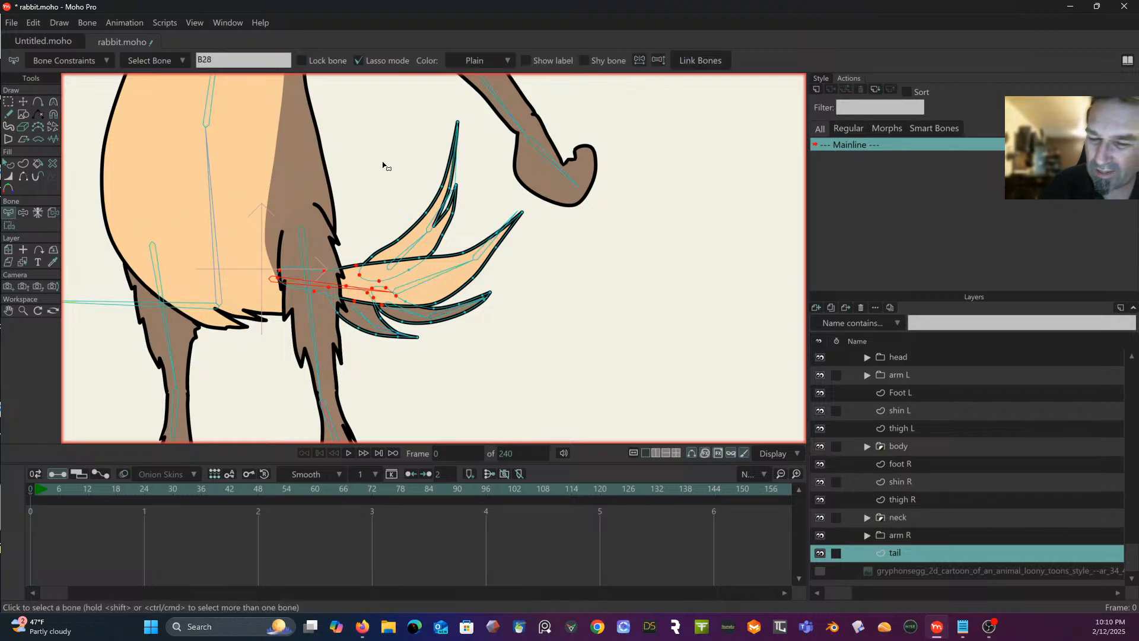
{"action": "left_click", "coordinate": [364, 316]}
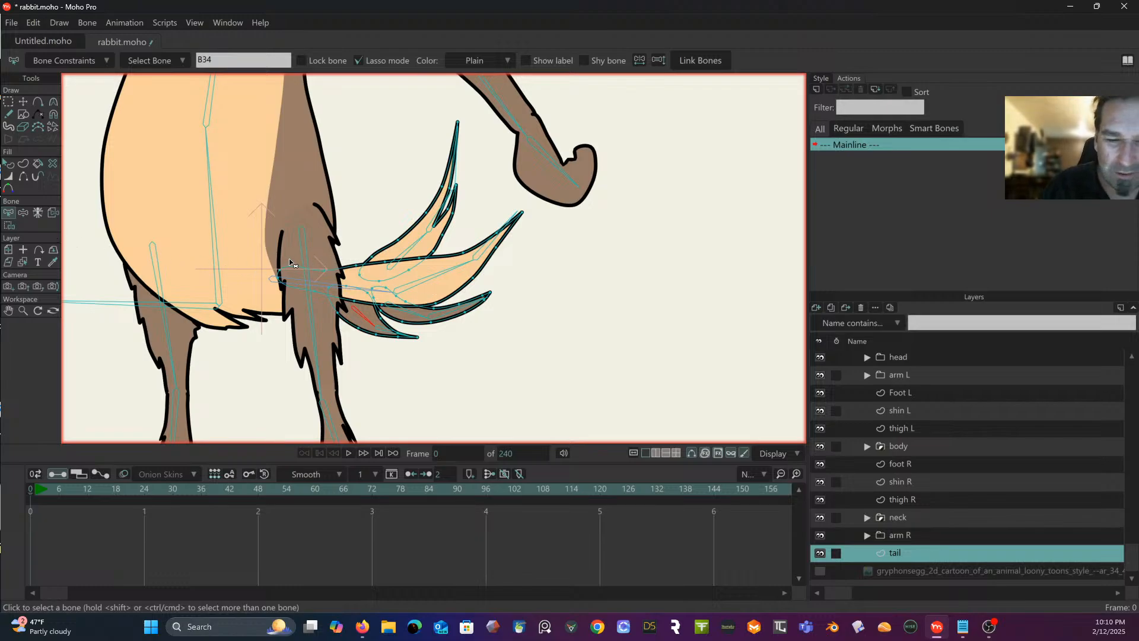
{"action": "left_click", "coordinate": [9, 225]}
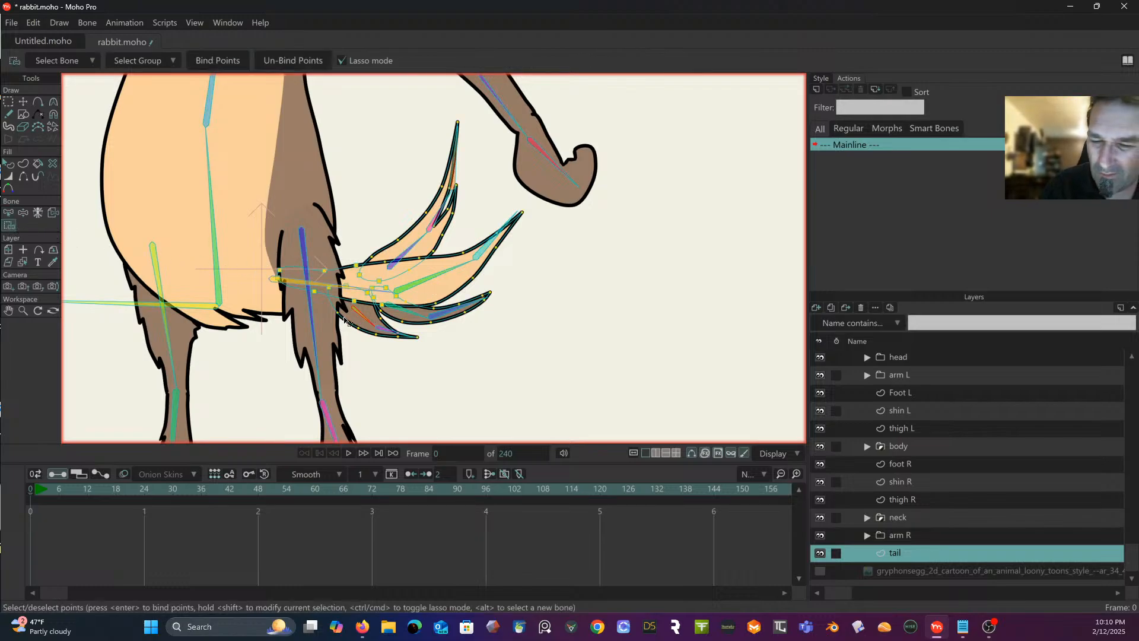
{"action": "mouse_move", "coordinate": [345, 319]}
{"action": "left_mouse_down"}
{"action": "mouse_move", "coordinate": [342, 308]}
{"action": "mouse_move", "coordinate": [329, 323]}
{"action": "mouse_move", "coordinate": [356, 337]}
{"action": "mouse_move", "coordinate": [381, 318]}
{"action": "mouse_move", "coordinate": [343, 309]}
{"action": "left_mouse_up"}
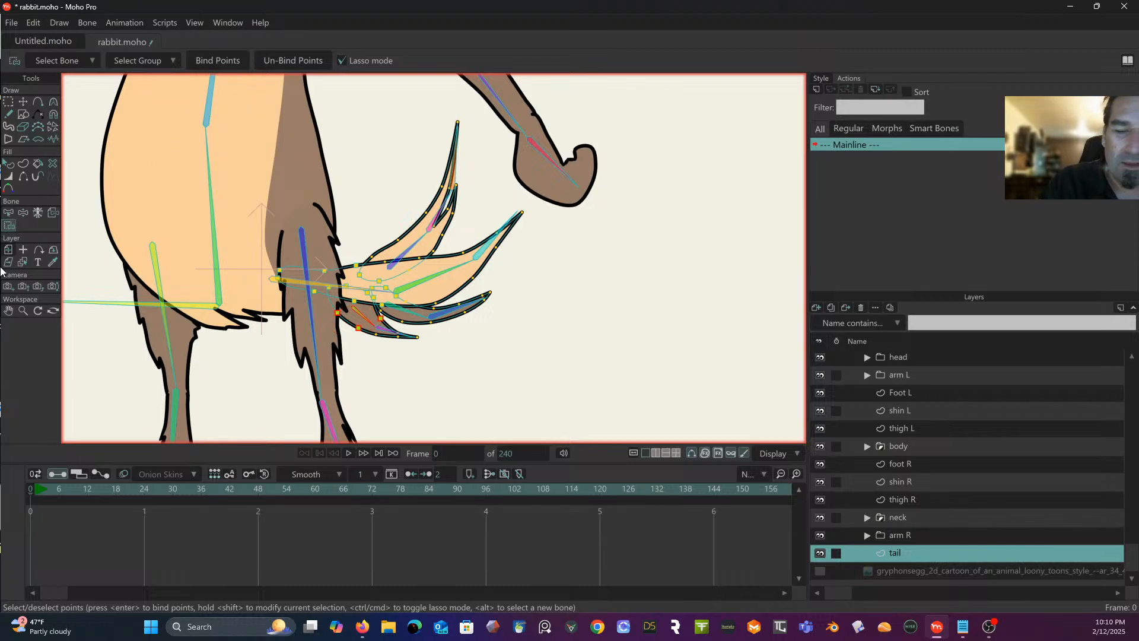
Step: Select bone B37 at the tip of the lowest brown tail tuft and activate point binding for it
{"action": "left_click", "coordinate": [9, 213]}
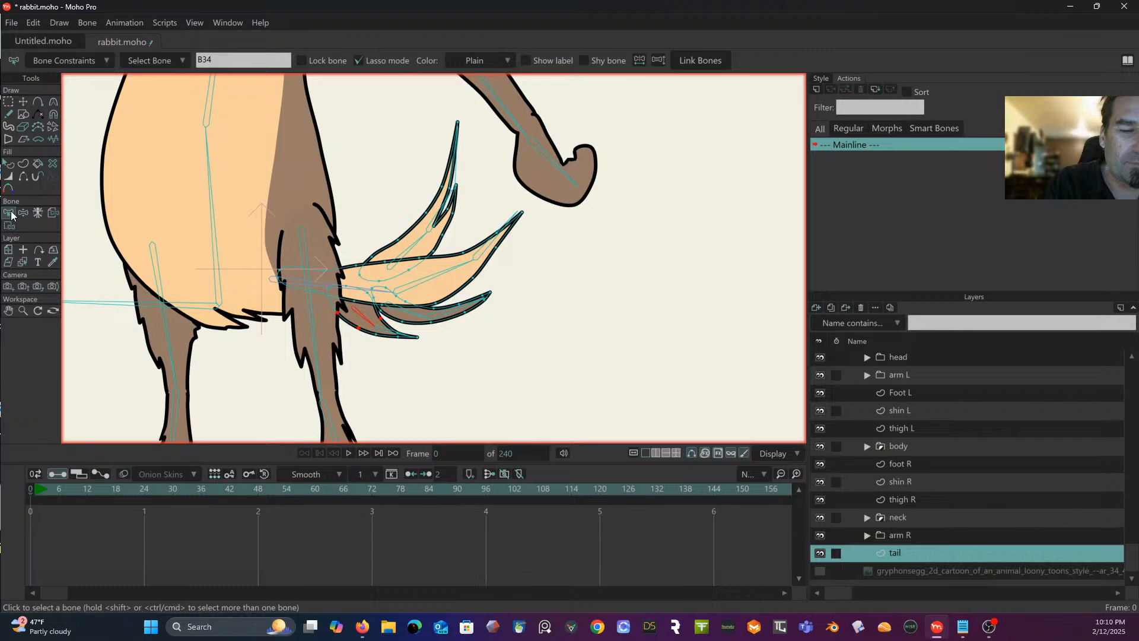
{"action": "left_click", "coordinate": [390, 331]}
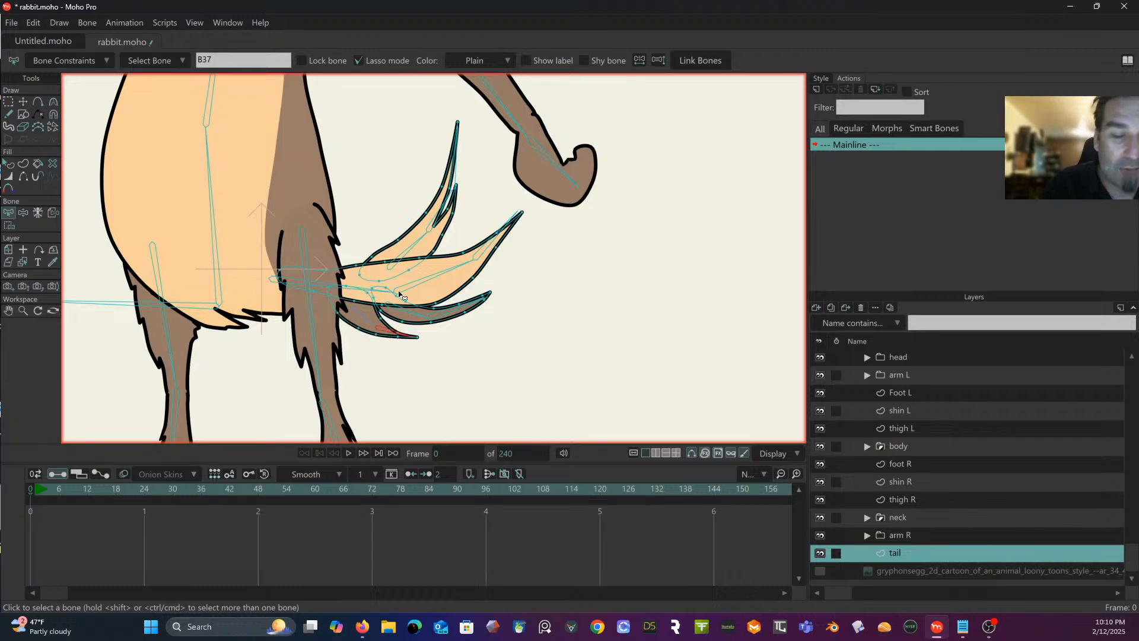
{"action": "left_click", "coordinate": [14, 223]}
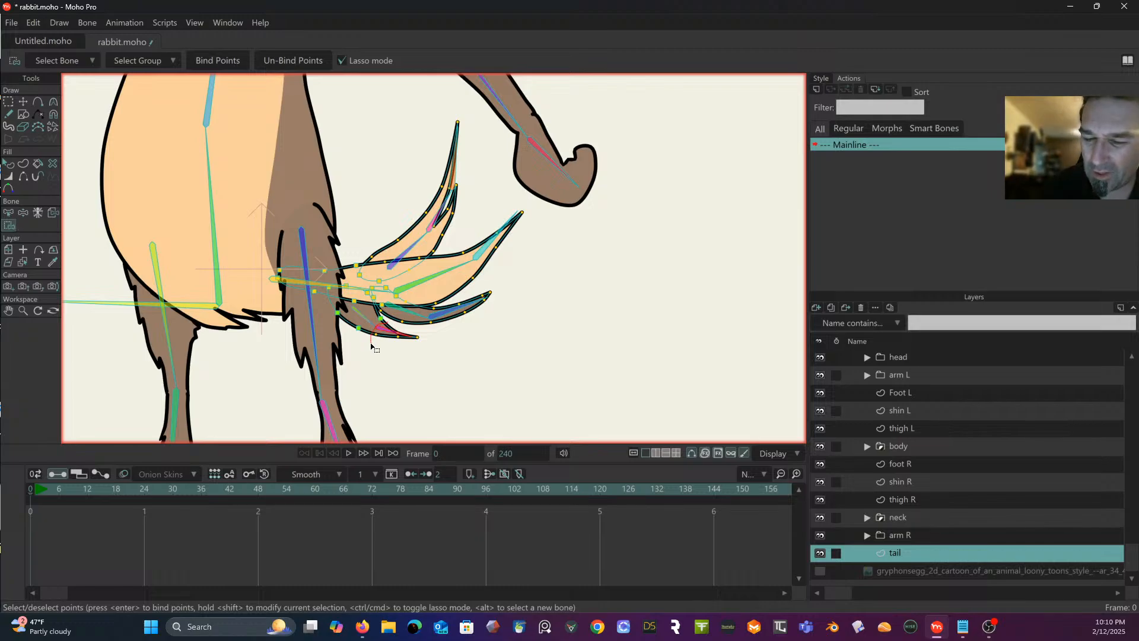
{"action": "mouse_move", "coordinate": [371, 347]}
{"action": "left_mouse_down"}
{"action": "mouse_move", "coordinate": [422, 350]}
{"action": "mouse_move", "coordinate": [428, 339]}
{"action": "mouse_move", "coordinate": [393, 312]}
{"action": "left_mouse_up"}
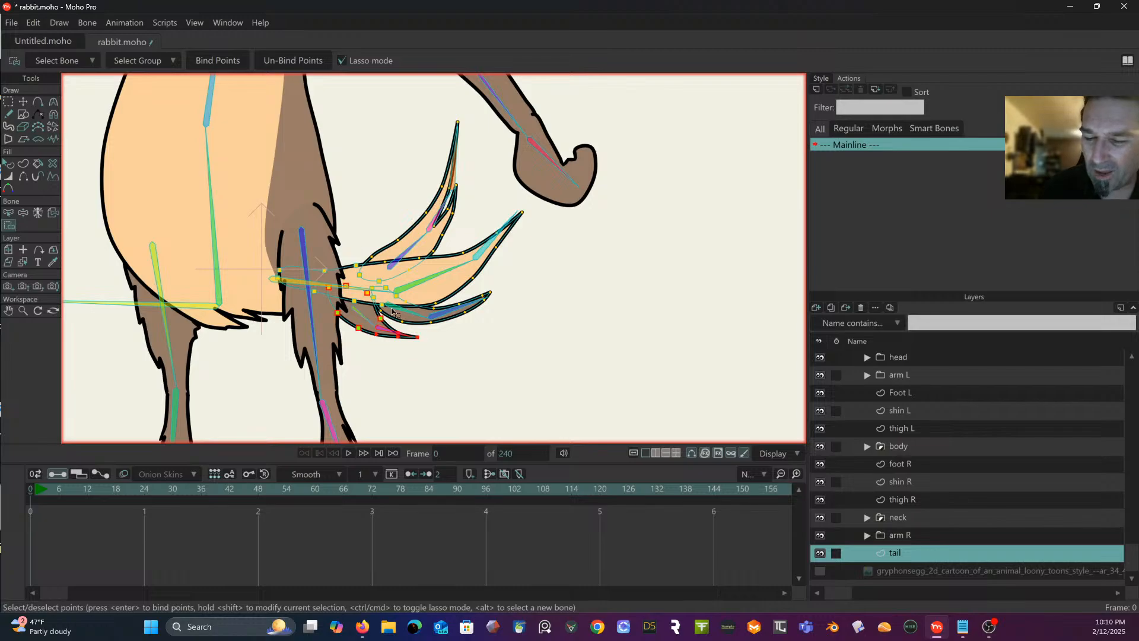
{"action": "left_click", "coordinate": [215, 59]}
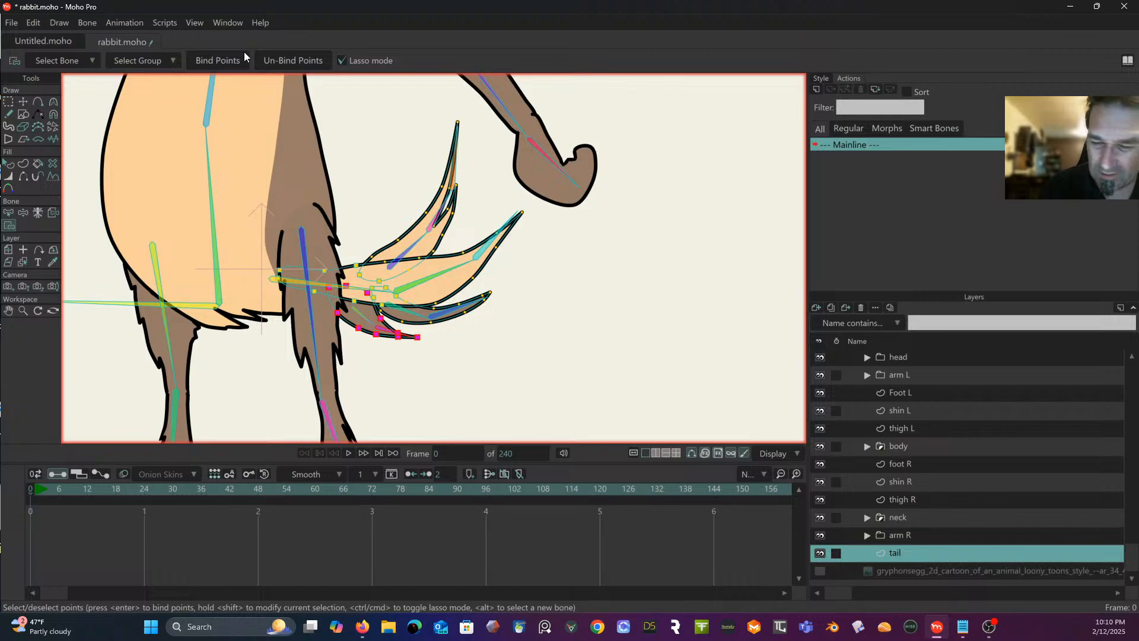
{"action": "left_click", "coordinate": [244, 53]}
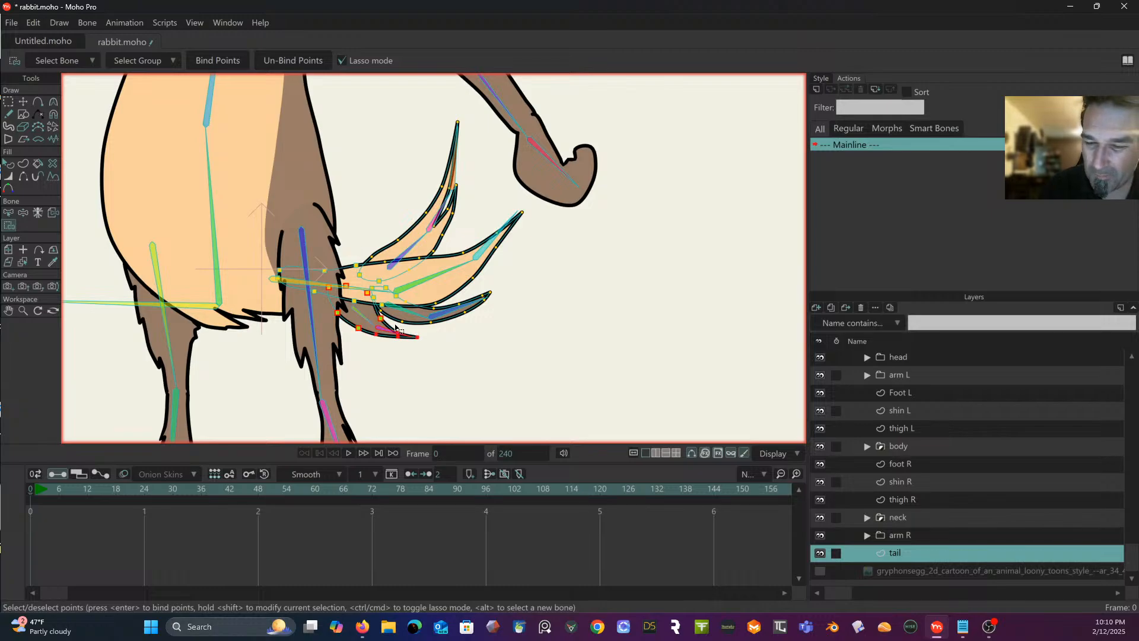
Step: Bind the points at the tip of the lowest brown tail tuft to bone B37
{"action": "mouse_move", "coordinate": [371, 337]}
{"action": "left_mouse_down"}
{"action": "mouse_move", "coordinate": [374, 354]}
{"action": "mouse_move", "coordinate": [426, 342]}
{"action": "mouse_move", "coordinate": [419, 327]}
{"action": "mouse_move", "coordinate": [374, 348]}
{"action": "mouse_move", "coordinate": [432, 341]}
{"action": "mouse_move", "coordinate": [387, 327]}
{"action": "mouse_move", "coordinate": [384, 347]}
{"action": "left_mouse_up"}
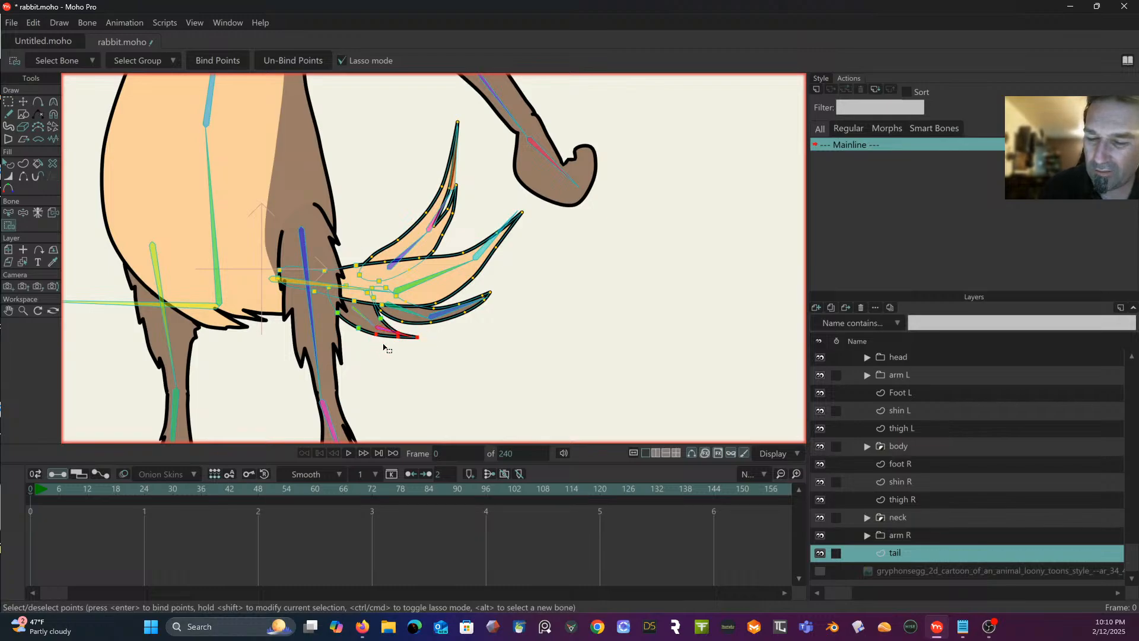
{"action": "left_click", "coordinate": [218, 60]}
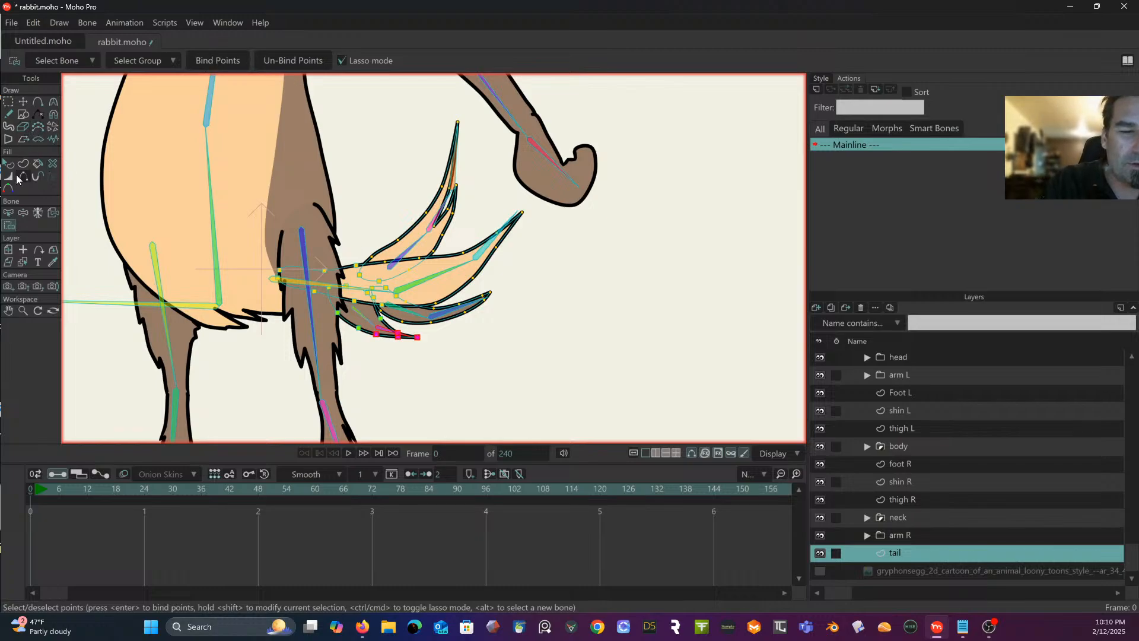
Step: Bind the points along the base and middle of the upper brown tail tuft to bone B35
{"action": "left_click", "coordinate": [10, 214]}
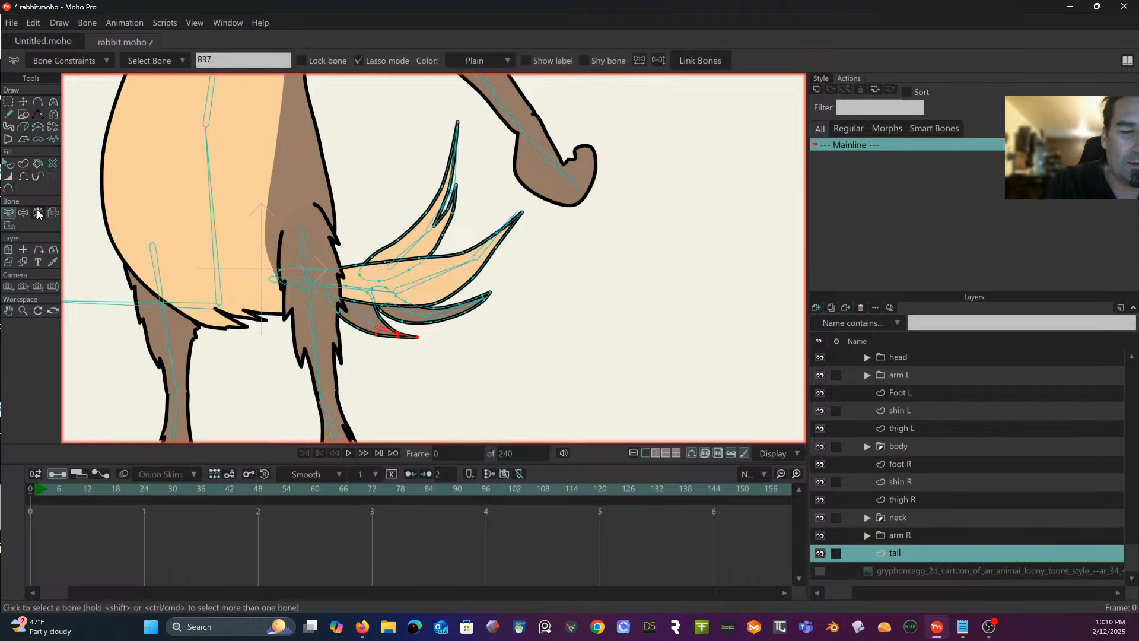
{"action": "left_click", "coordinate": [405, 314]}
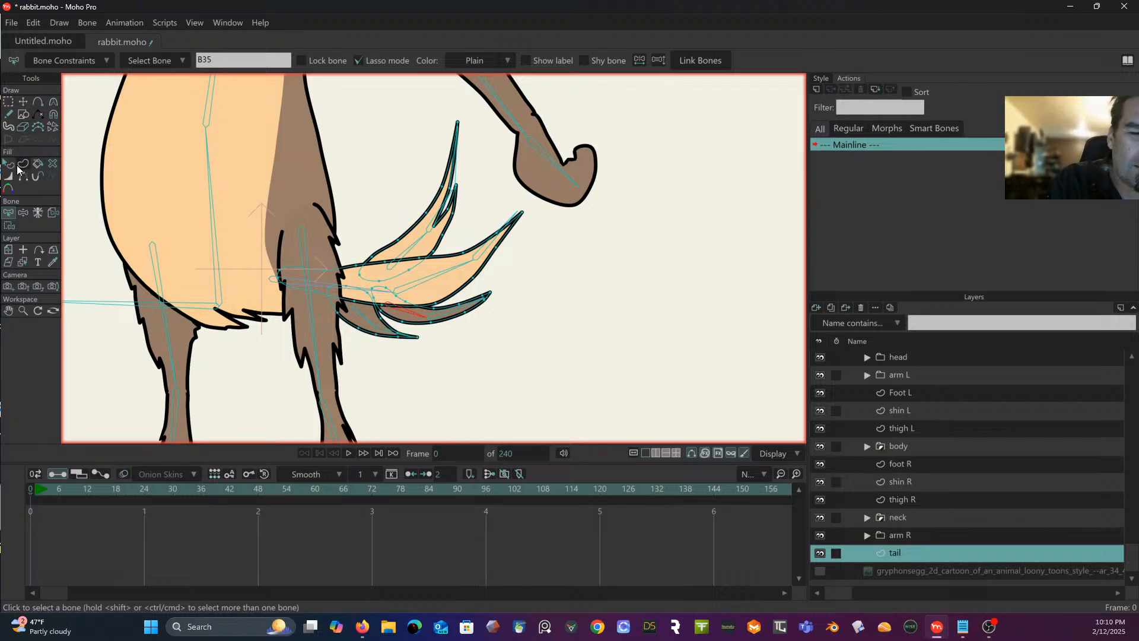
{"action": "left_click", "coordinate": [15, 223]}
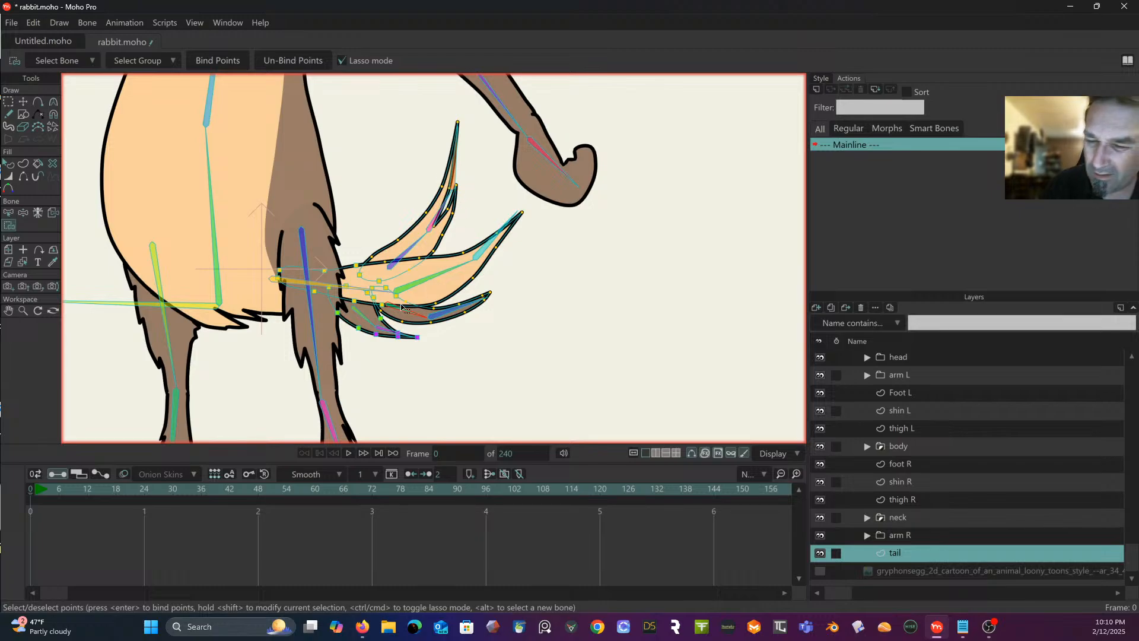
{"action": "mouse_move", "coordinate": [411, 296]}
{"action": "left_mouse_down"}
{"action": "mouse_move", "coordinate": [385, 309]}
{"action": "mouse_move", "coordinate": [418, 330]}
{"action": "mouse_move", "coordinate": [422, 277]}
{"action": "left_mouse_up"}
{"action": "left_click", "coordinate": [435, 330]}
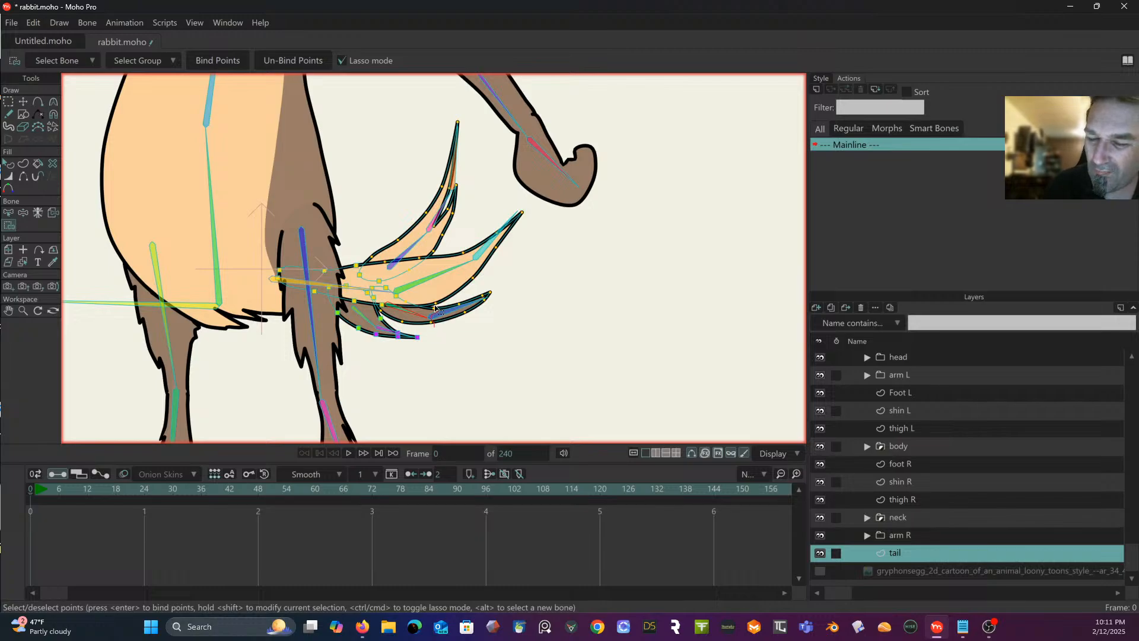
{"action": "mouse_move", "coordinate": [436, 308]}
{"action": "left_mouse_down"}
{"action": "mouse_move", "coordinate": [405, 300]}
{"action": "mouse_move", "coordinate": [380, 314]}
{"action": "mouse_move", "coordinate": [438, 331]}
{"action": "mouse_move", "coordinate": [445, 300]}
{"action": "left_mouse_up"}
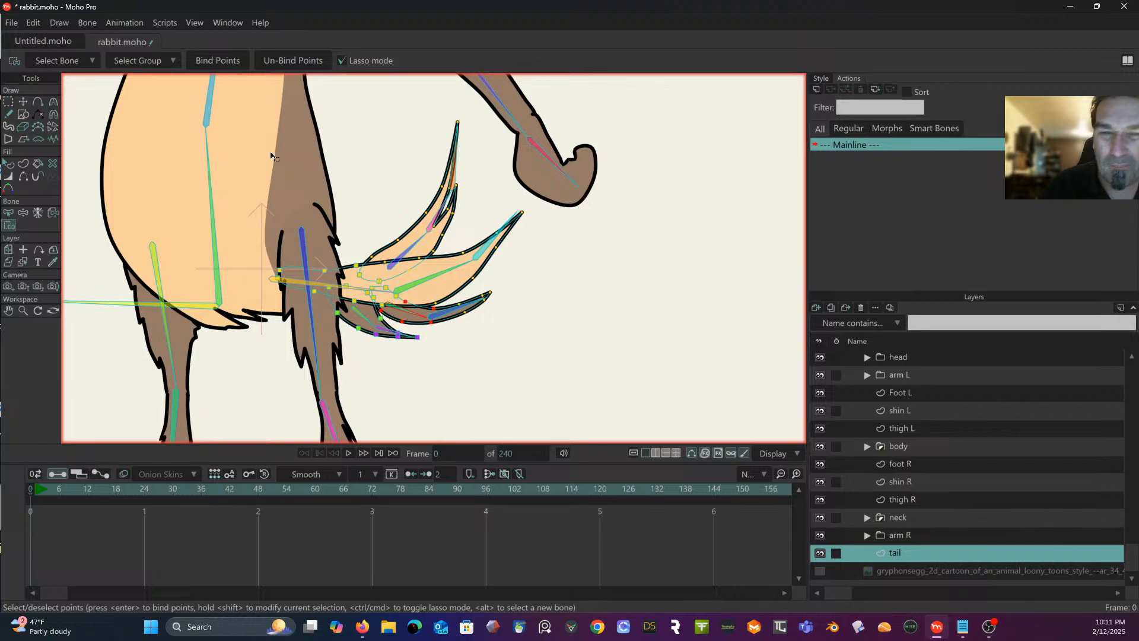
{"action": "left_click", "coordinate": [226, 61]}
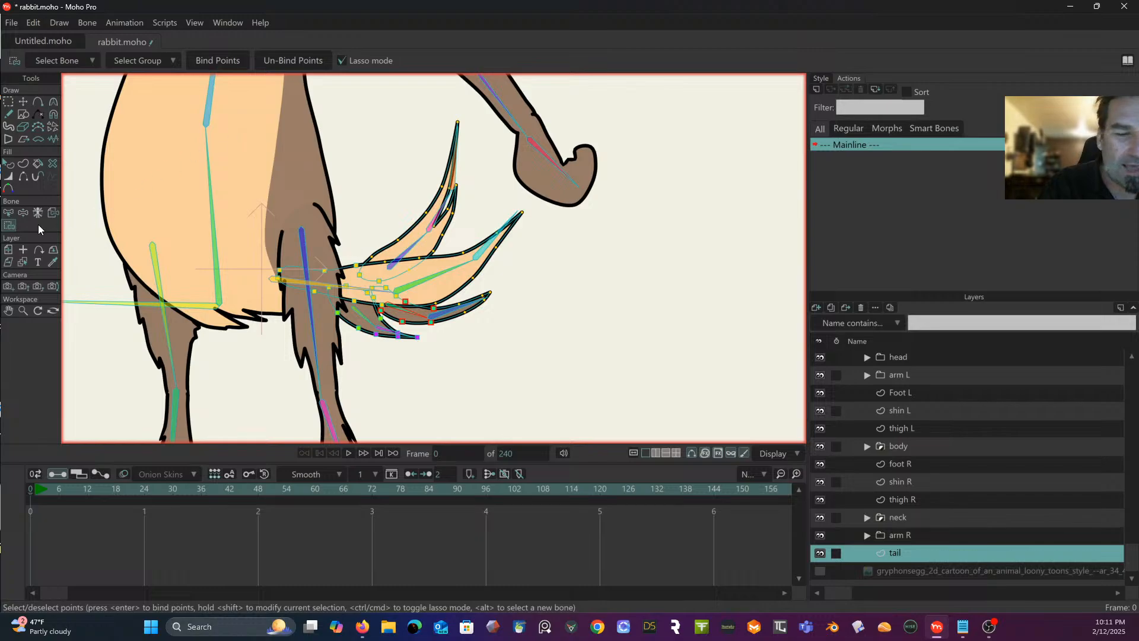
Step: Bind the points at the tip of the upper brown tail tuft to bone B36
{"action": "left_click", "coordinate": [8, 212]}
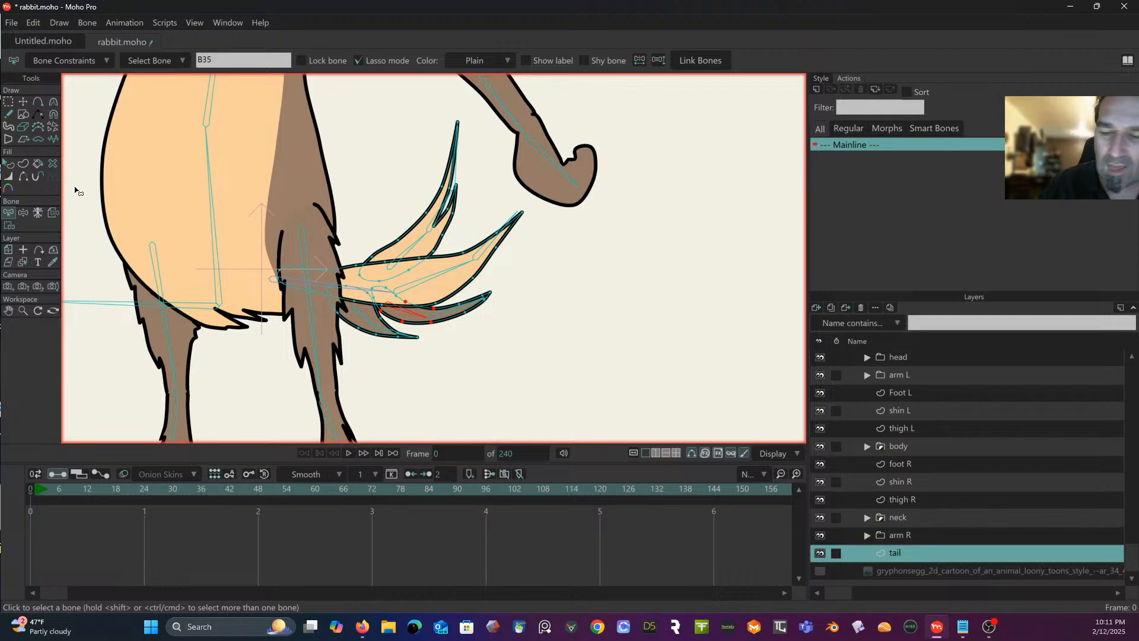
{"action": "left_click", "coordinate": [10, 225]}
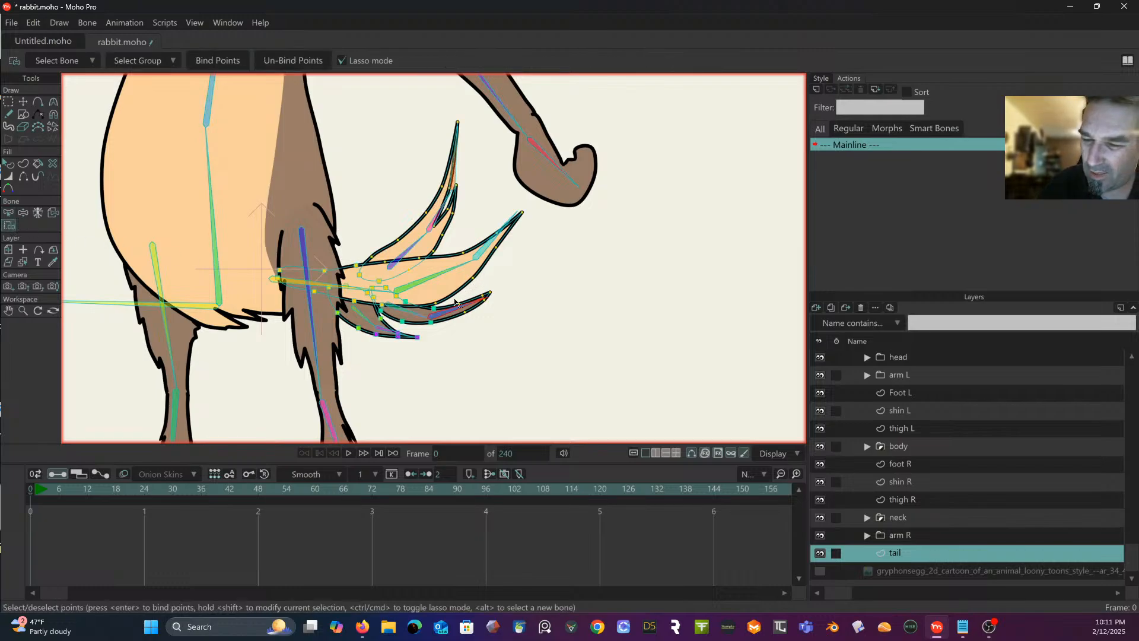
{"action": "mouse_move", "coordinate": [458, 296]}
{"action": "left_mouse_down"}
{"action": "mouse_move", "coordinate": [442, 320]}
{"action": "mouse_move", "coordinate": [469, 329]}
{"action": "mouse_move", "coordinate": [503, 299]}
{"action": "mouse_move", "coordinate": [484, 281]}
{"action": "mouse_move", "coordinate": [462, 296]}
{"action": "left_mouse_up"}
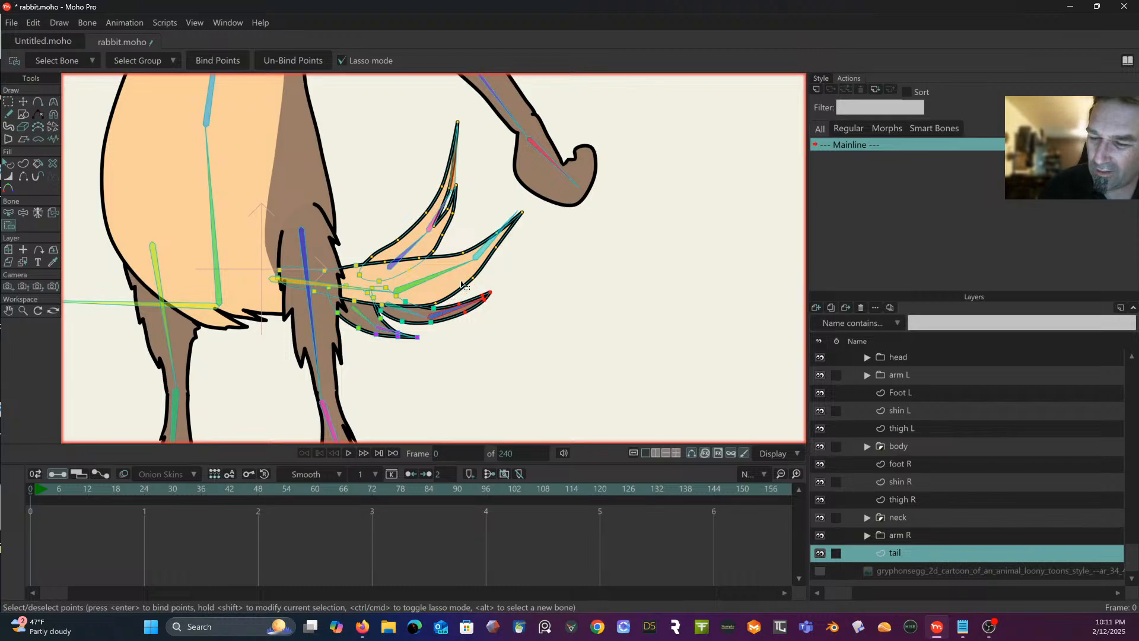
{"action": "left_click", "coordinate": [215, 62]}
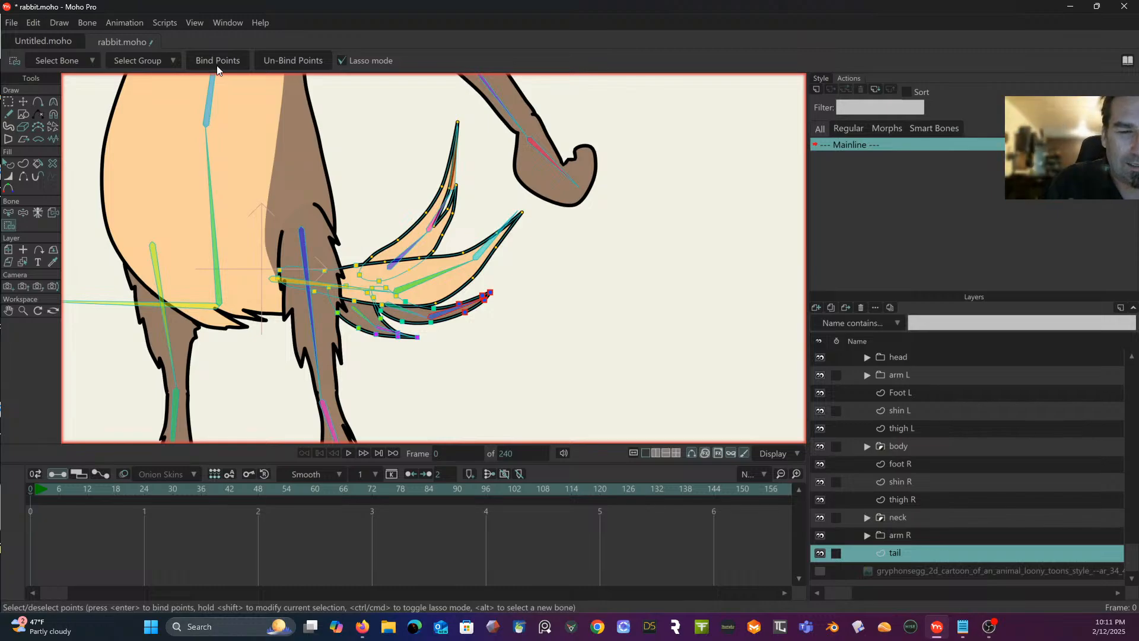
Step: Bind the points around the middle of the large central cream tail tuft to bone B29
{"action": "left_click", "coordinate": [8, 213]}
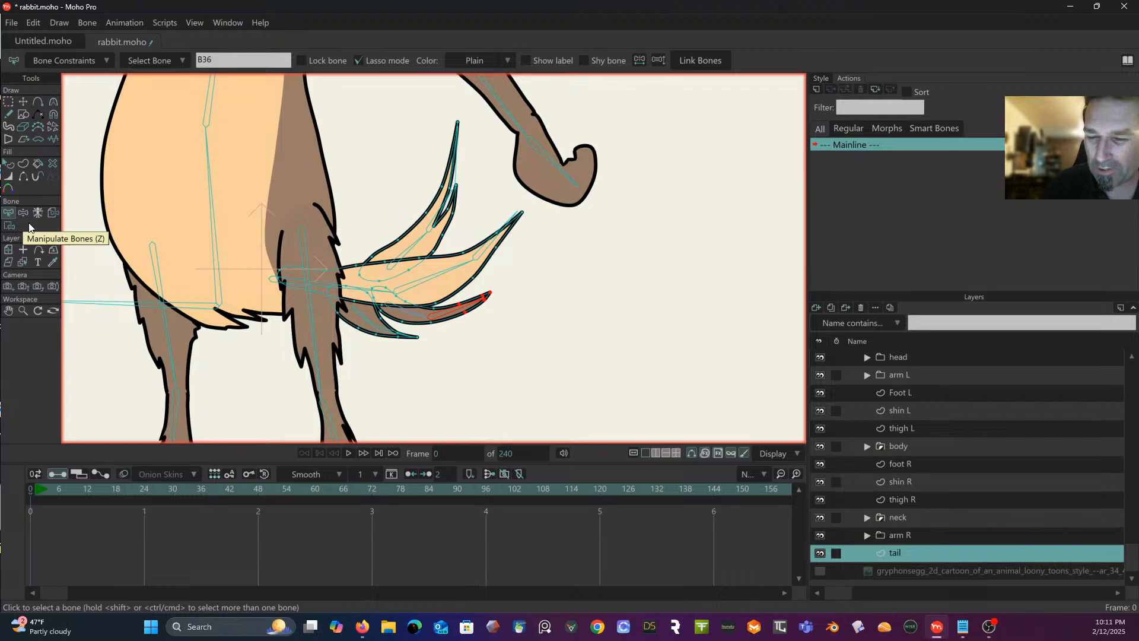
{"action": "left_click", "coordinate": [413, 290]}
{"action": "left_click", "coordinate": [415, 286]}
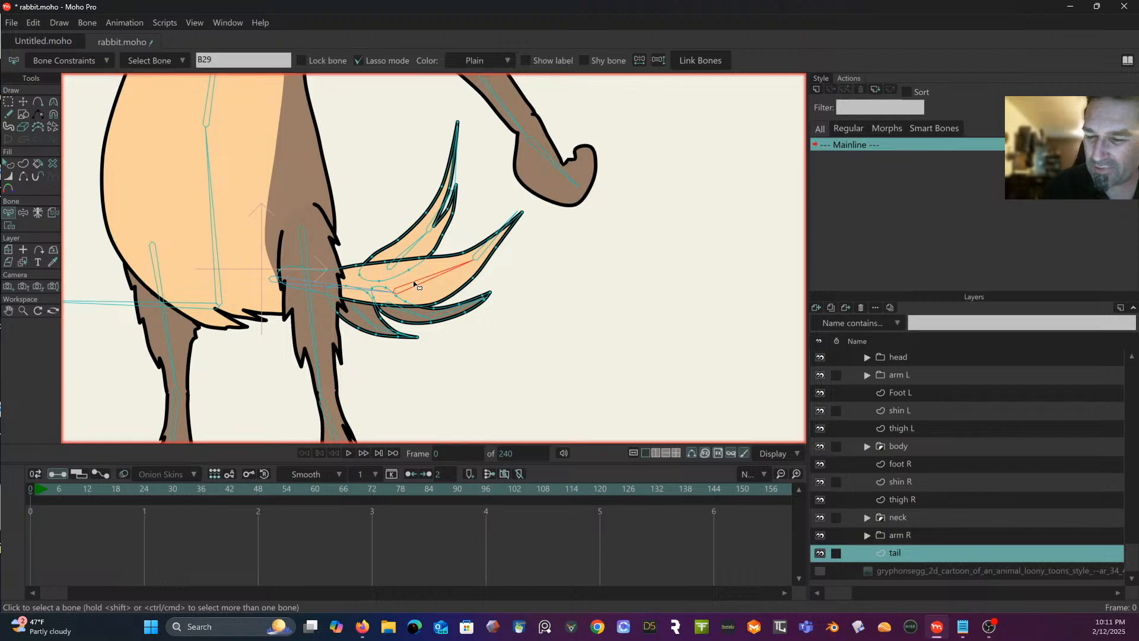
{"action": "left_click", "coordinate": [9, 226]}
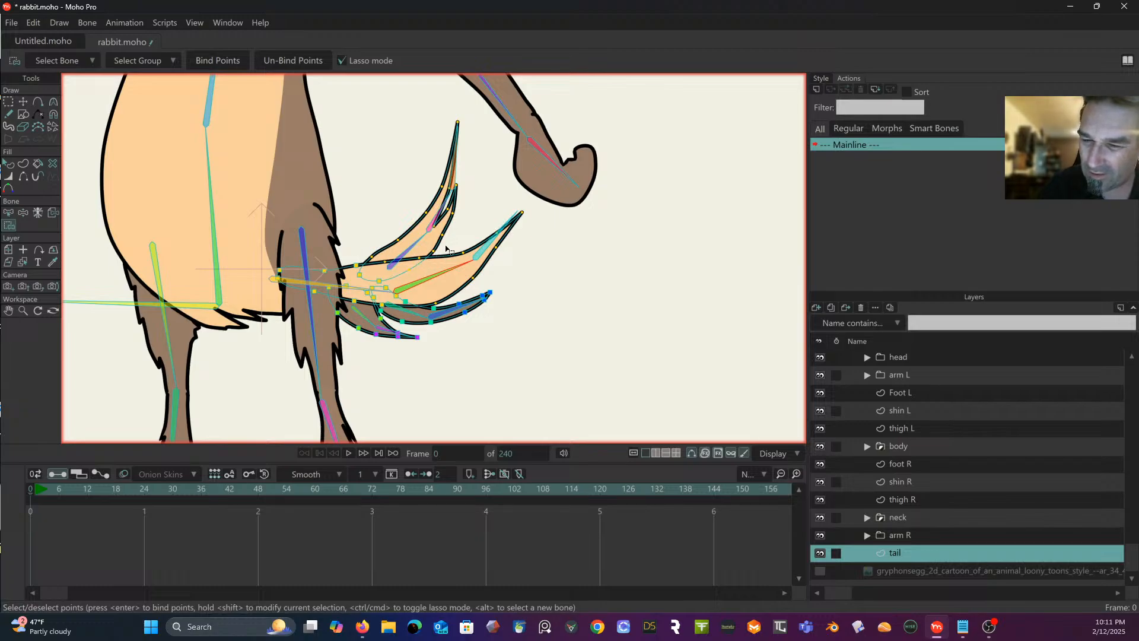
{"action": "mouse_move", "coordinate": [425, 260]}
{"action": "left_mouse_down"}
{"action": "mouse_move", "coordinate": [401, 287]}
{"action": "mouse_move", "coordinate": [427, 293]}
{"action": "mouse_move", "coordinate": [422, 302]}
{"action": "mouse_move", "coordinate": [462, 294]}
{"action": "mouse_move", "coordinate": [476, 275]}
{"action": "mouse_move", "coordinate": [461, 244]}
{"action": "mouse_move", "coordinate": [416, 254]}
{"action": "mouse_move", "coordinate": [391, 280]}
{"action": "mouse_move", "coordinate": [394, 300]}
{"action": "mouse_move", "coordinate": [414, 308]}
{"action": "mouse_move", "coordinate": [479, 276]}
{"action": "mouse_move", "coordinate": [459, 252]}
{"action": "mouse_move", "coordinate": [422, 254]}
{"action": "left_mouse_up"}
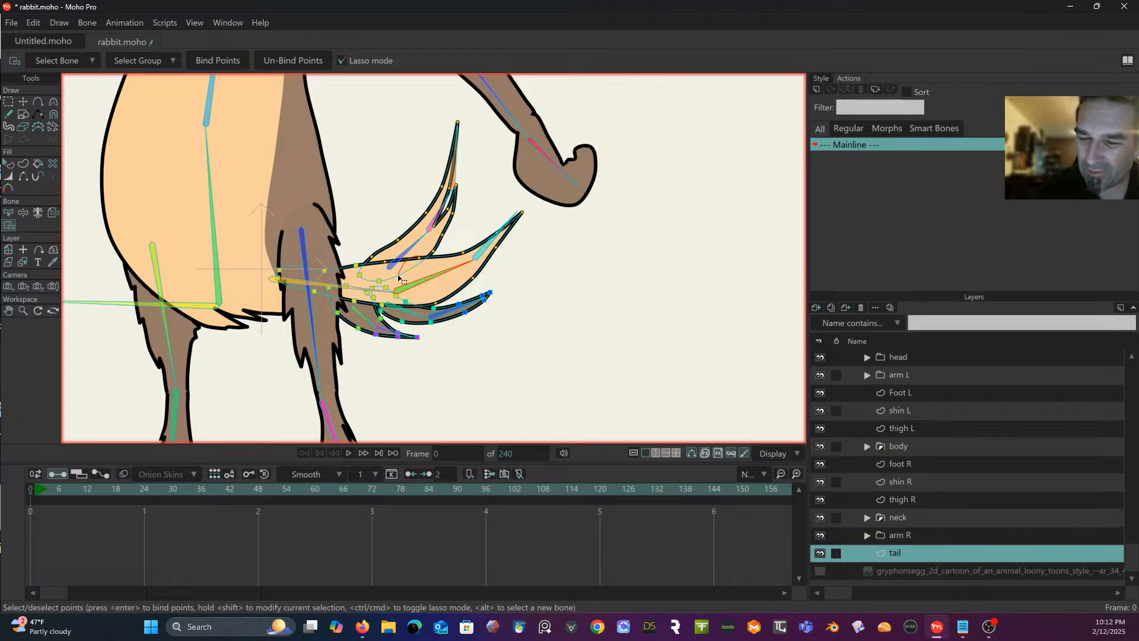
{"action": "mouse_move", "coordinate": [426, 304]}
{"action": "left_mouse_down"}
{"action": "mouse_move", "coordinate": [444, 310]}
{"action": "mouse_move", "coordinate": [481, 290]}
{"action": "mouse_move", "coordinate": [463, 251]}
{"action": "mouse_move", "coordinate": [396, 266]}
{"action": "left_mouse_up"}
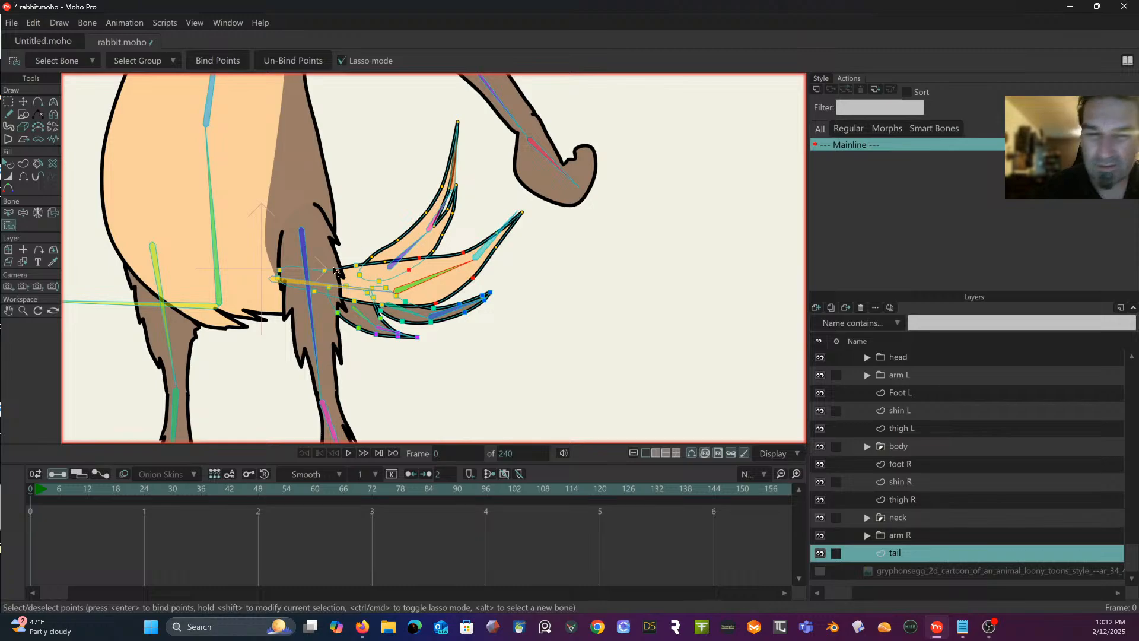
{"action": "left_click", "coordinate": [215, 63]}
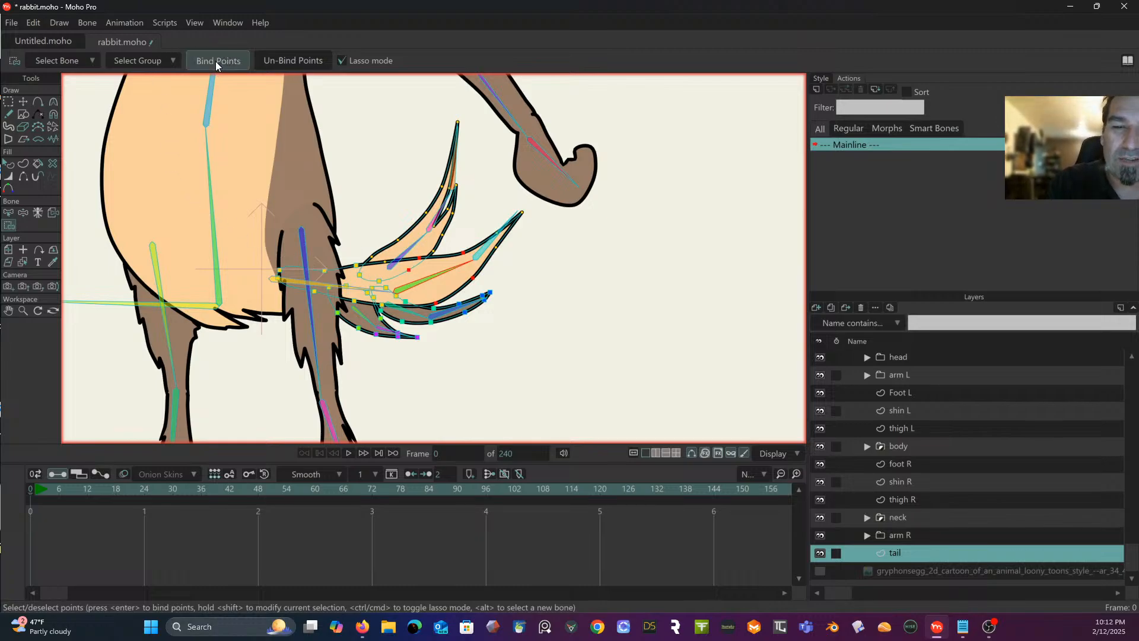
Step: Bind the points at the tip of the large central cream tail tuft to bone B30
{"action": "left_click", "coordinate": [8, 213]}
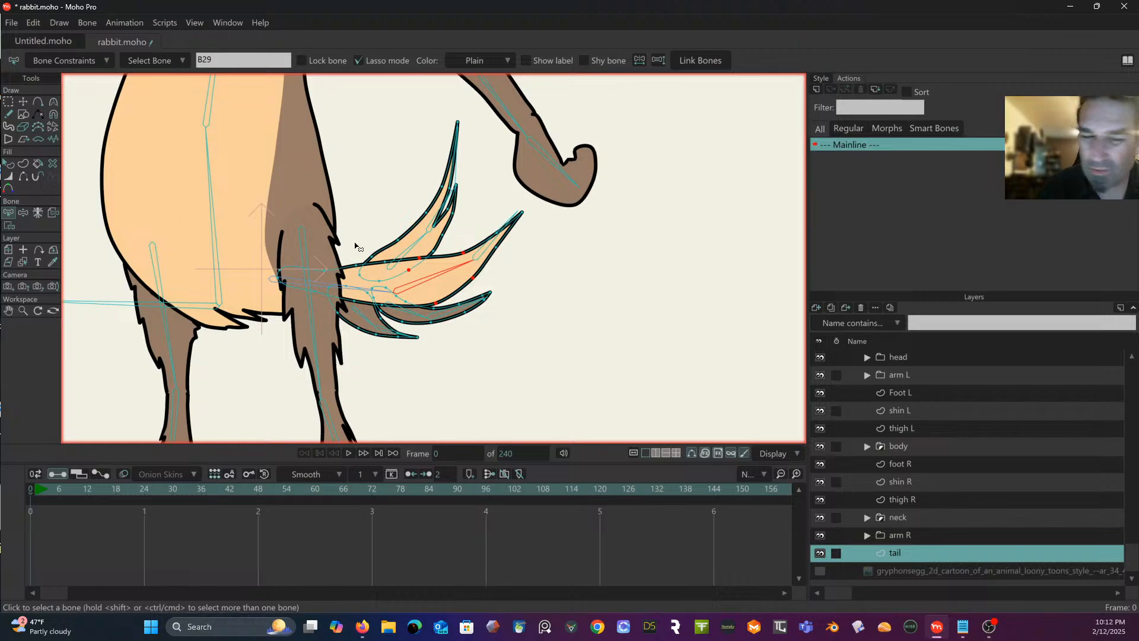
{"action": "left_click", "coordinate": [481, 258]}
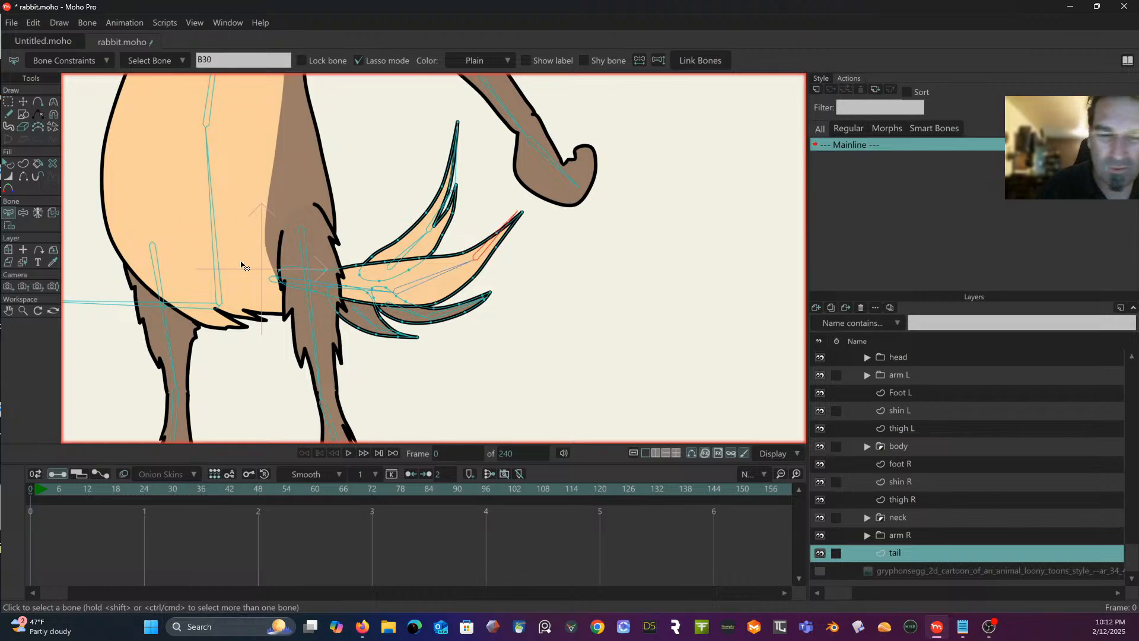
{"action": "left_click", "coordinate": [8, 226]}
{"action": "mouse_move", "coordinate": [522, 212]}
{"action": "left_mouse_down"}
{"action": "mouse_move", "coordinate": [531, 217]}
{"action": "mouse_move", "coordinate": [503, 205]}
{"action": "mouse_move", "coordinate": [473, 246]}
{"action": "mouse_move", "coordinate": [491, 269]}
{"action": "mouse_move", "coordinate": [528, 232]}
{"action": "mouse_move", "coordinate": [524, 212]}
{"action": "left_mouse_up"}
{"action": "left_click", "coordinate": [225, 61]}
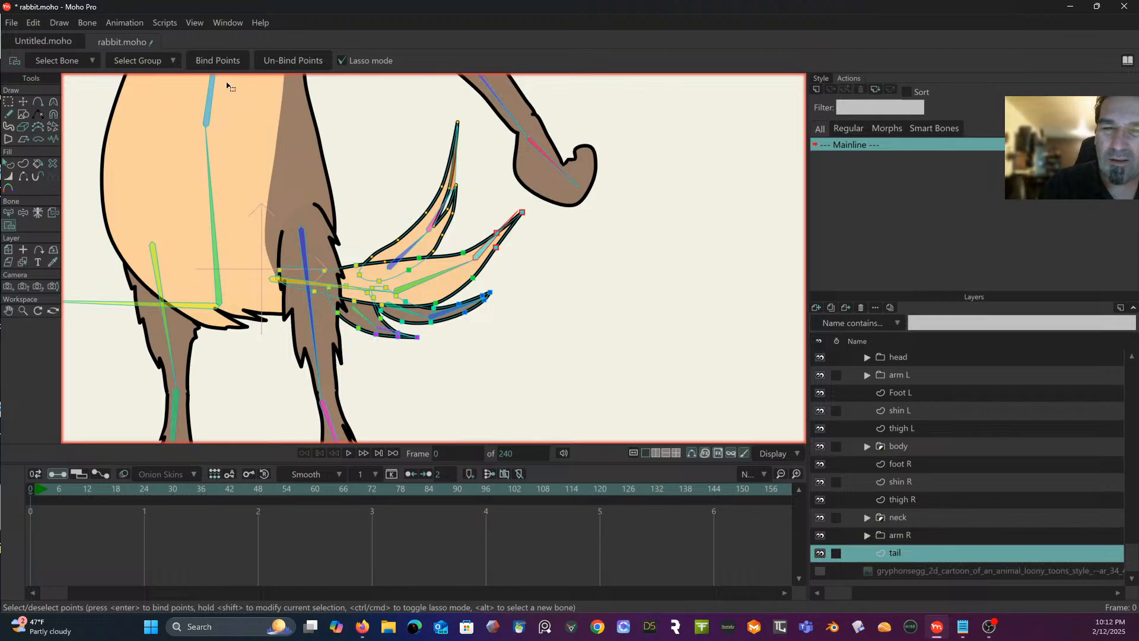
Step: Bind the points around the base of the uppermost cream tail tuft to bone B31
{"action": "left_click", "coordinate": [8, 212]}
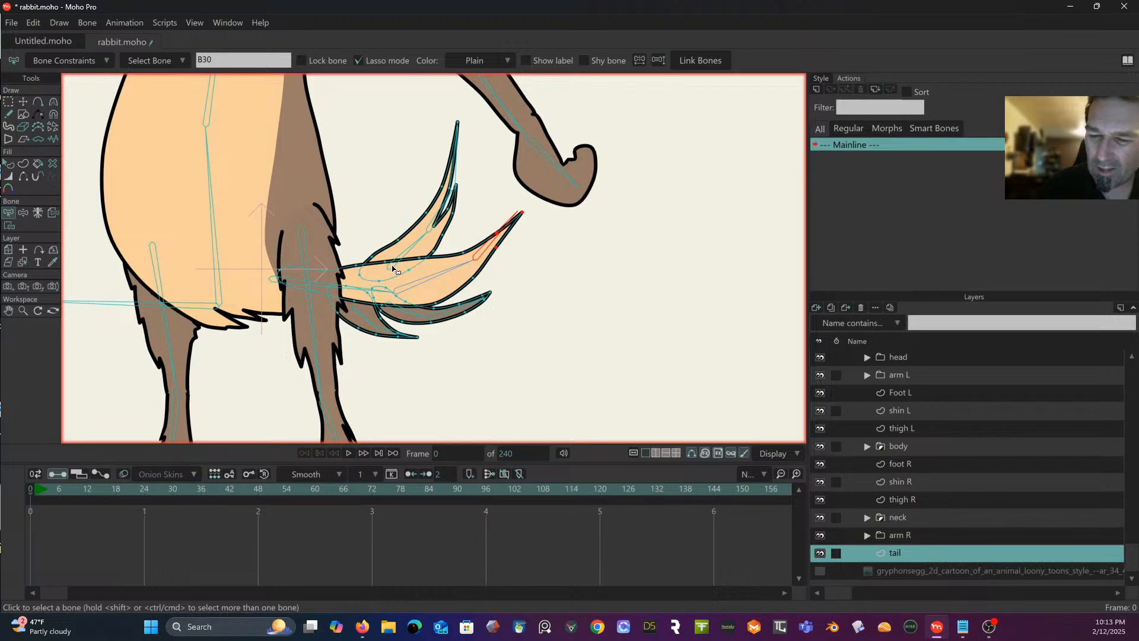
{"action": "left_click", "coordinate": [395, 265]}
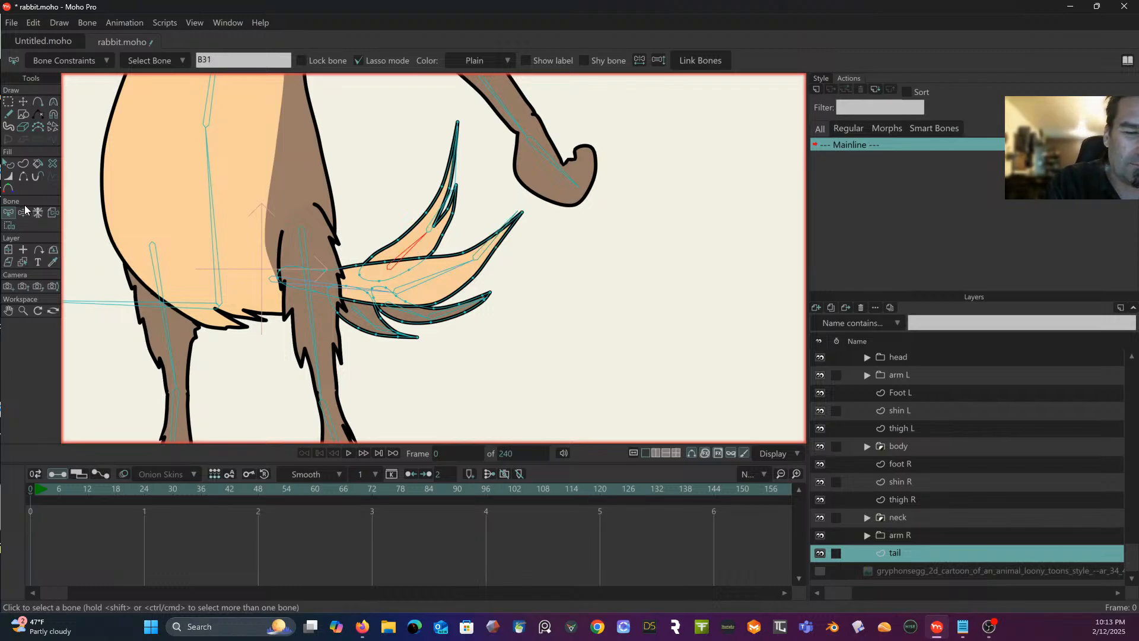
{"action": "left_click", "coordinate": [10, 226]}
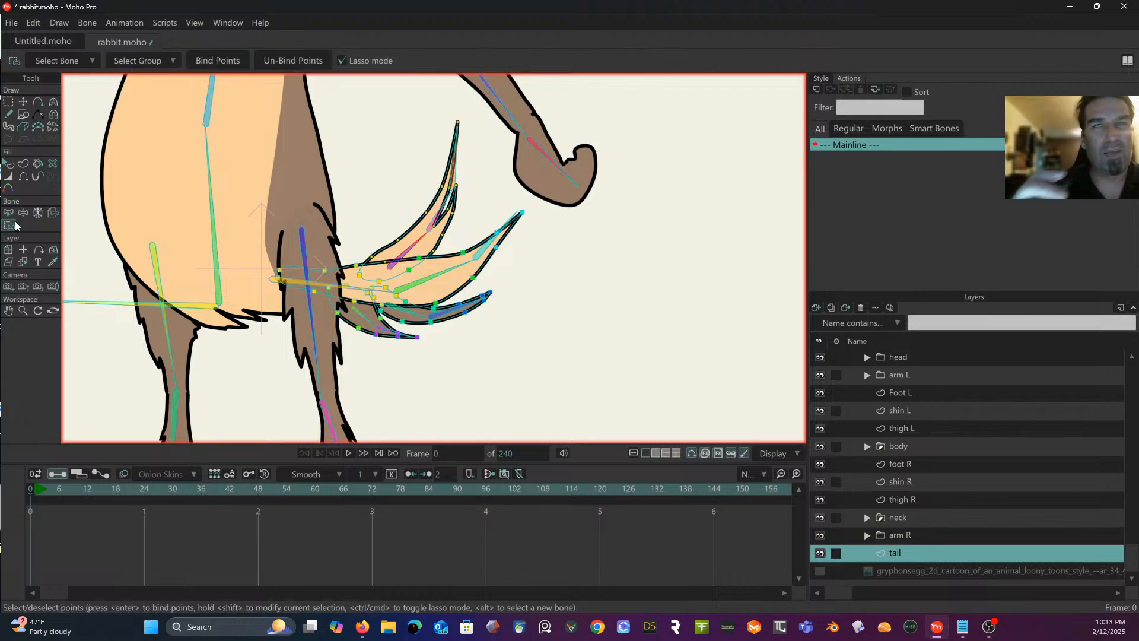
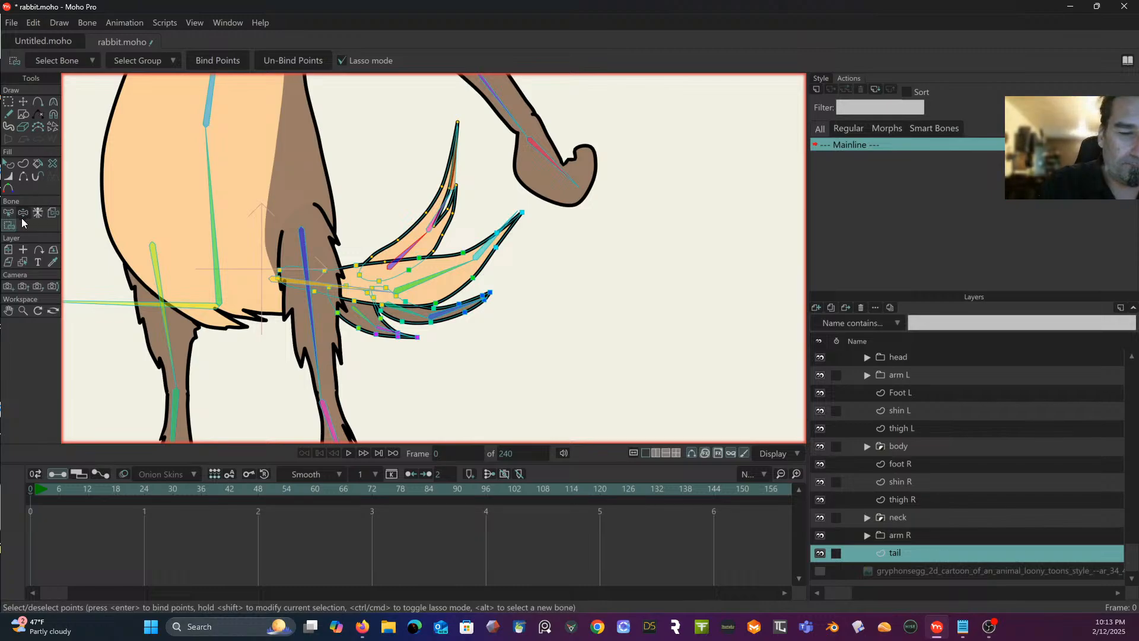
{"action": "left_click", "coordinate": [9, 213]}
{"action": "left_click", "coordinate": [10, 225]}
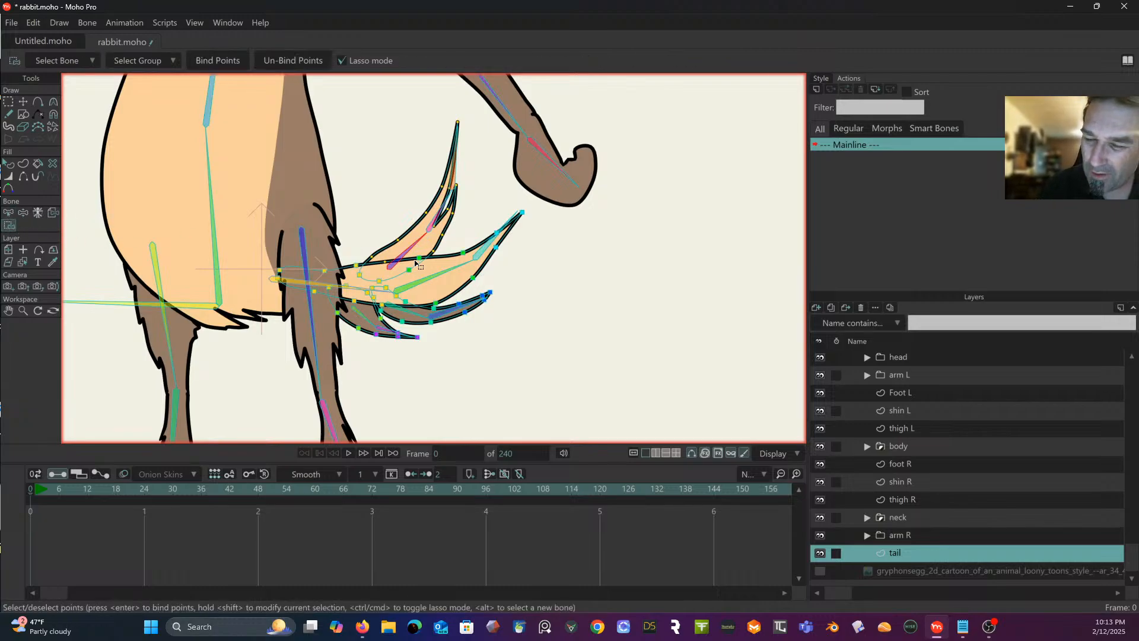
{"action": "mouse_move", "coordinate": [401, 280]}
{"action": "left_mouse_down"}
{"action": "mouse_move", "coordinate": [420, 255]}
{"action": "mouse_move", "coordinate": [438, 258]}
{"action": "mouse_move", "coordinate": [398, 230]}
{"action": "mouse_move", "coordinate": [366, 250]}
{"action": "mouse_move", "coordinate": [394, 284]}
{"action": "left_mouse_up"}
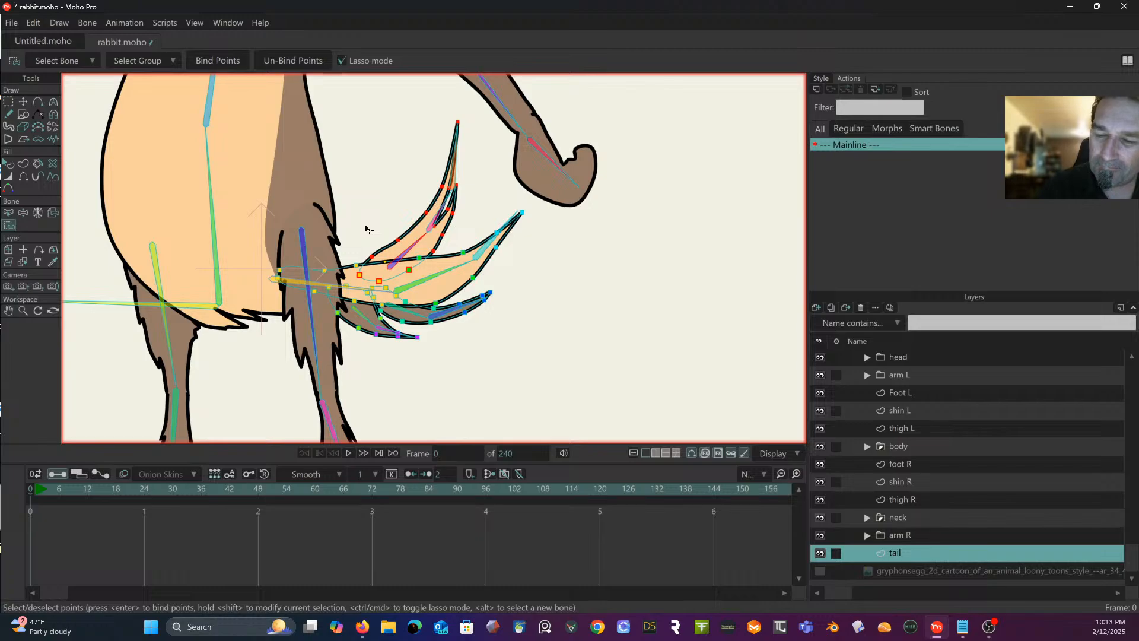
{"action": "left_click", "coordinate": [396, 226]}
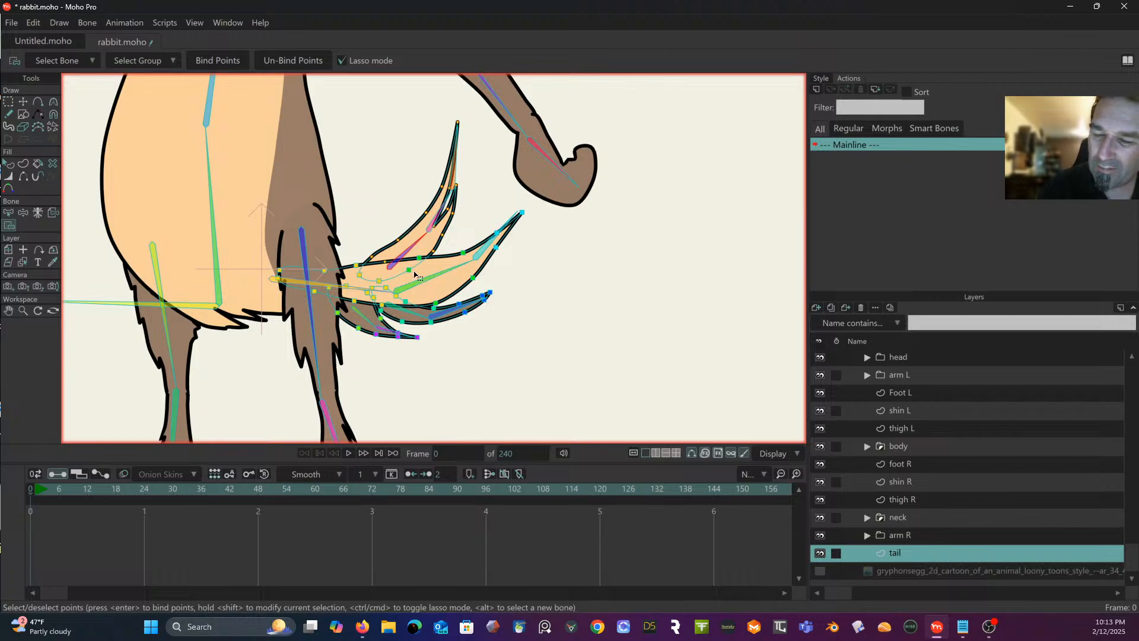
{"action": "mouse_move", "coordinate": [395, 274]}
{"action": "left_mouse_down"}
{"action": "mouse_move", "coordinate": [426, 250]}
{"action": "mouse_move", "coordinate": [437, 255]}
{"action": "mouse_move", "coordinate": [423, 235]}
{"action": "mouse_move", "coordinate": [387, 233]}
{"action": "left_mouse_up"}
{"action": "mouse_move", "coordinate": [376, 246]}
{"action": "left_mouse_down"}
{"action": "mouse_move", "coordinate": [365, 261]}
{"action": "mouse_move", "coordinate": [391, 279]}
{"action": "mouse_move", "coordinate": [403, 257]}
{"action": "left_mouse_up"}
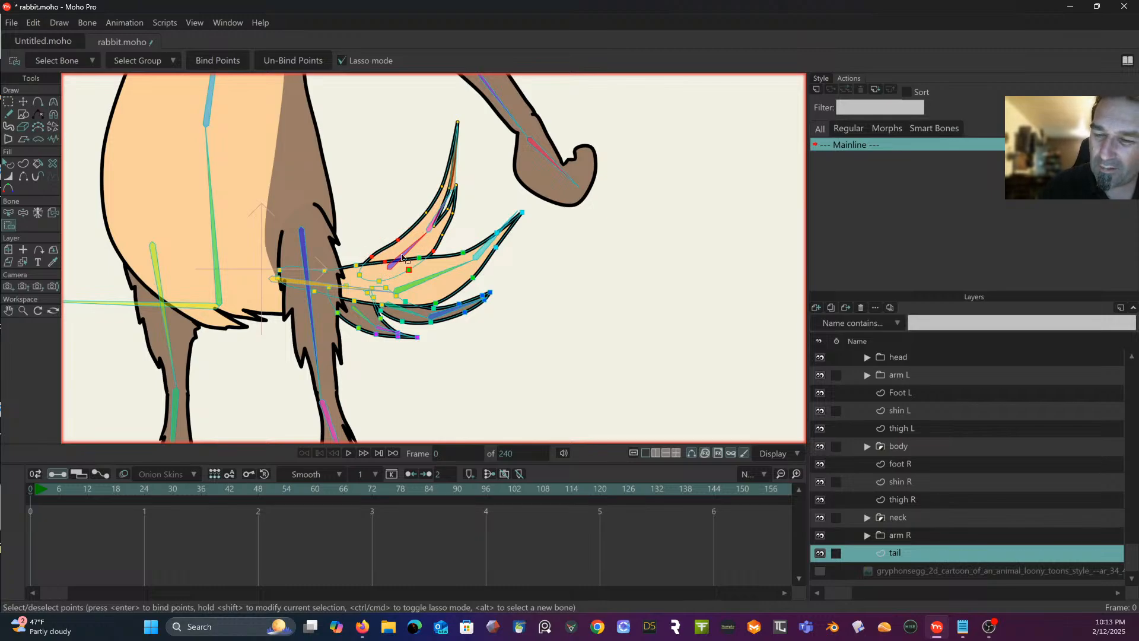
{"action": "left_click", "coordinate": [207, 61]}
Step: Bind the points around the middle and side spike of the uppermost cream tail tuft to bone B32
{"action": "left_click", "coordinate": [10, 213]}
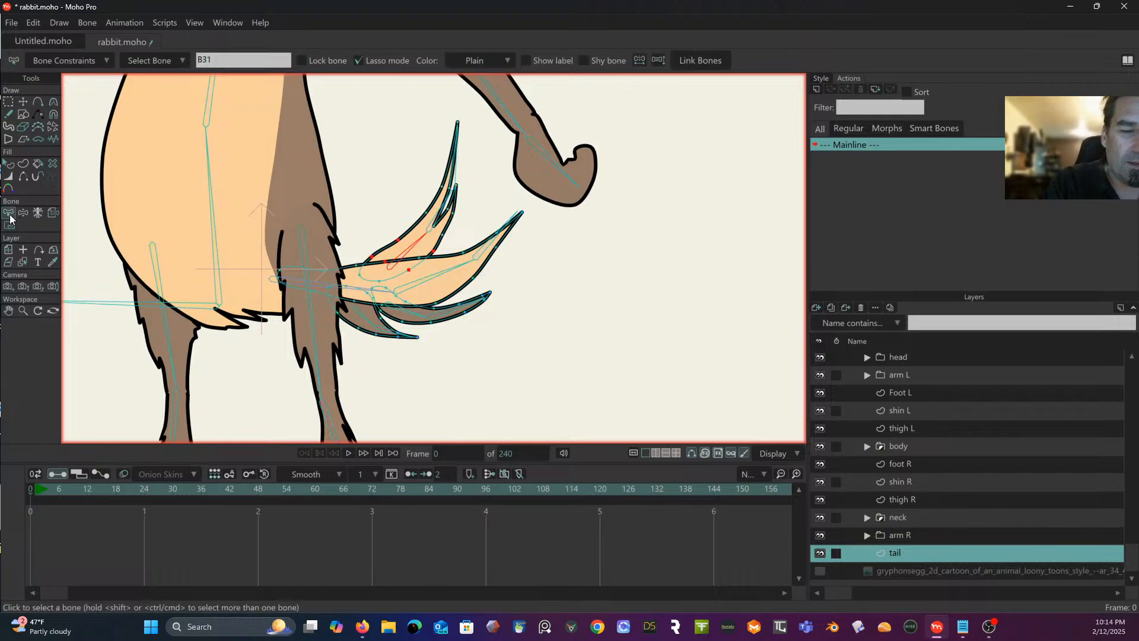
{"action": "left_click", "coordinate": [437, 222]}
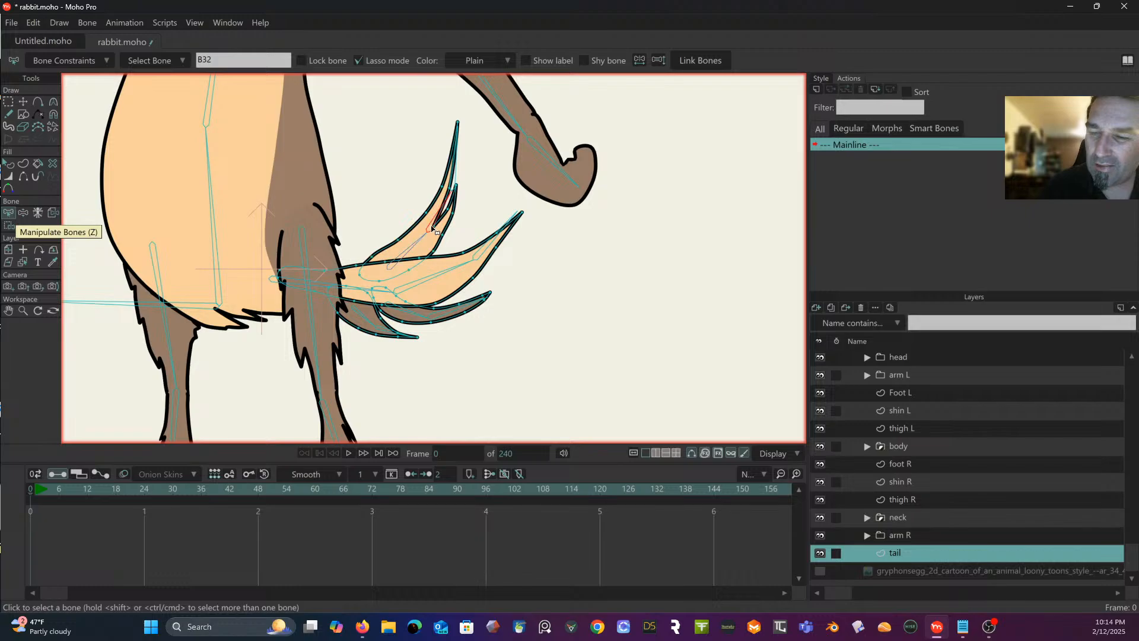
{"action": "left_click", "coordinate": [8, 226]}
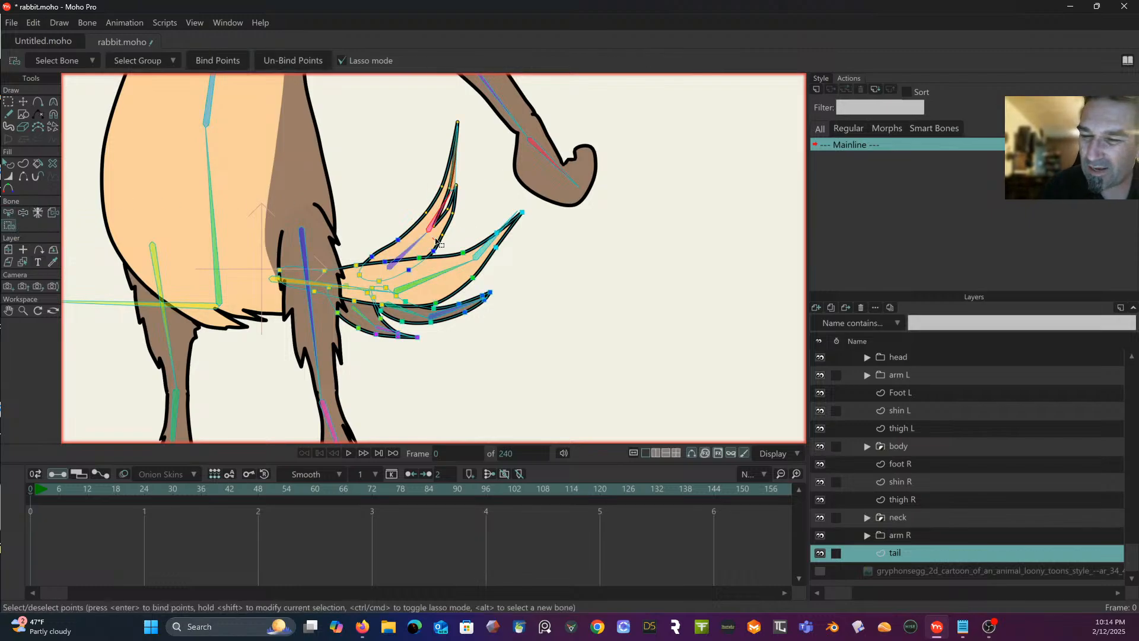
{"action": "mouse_move", "coordinate": [436, 240]}
{"action": "left_mouse_down"}
{"action": "mouse_move", "coordinate": [460, 98]}
{"action": "mouse_move", "coordinate": [472, 125]}
{"action": "mouse_move", "coordinate": [461, 176]}
{"action": "mouse_move", "coordinate": [425, 186]}
{"action": "mouse_move", "coordinate": [412, 214]}
{"action": "mouse_move", "coordinate": [422, 235]}
{"action": "mouse_move", "coordinate": [455, 217]}
{"action": "left_mouse_up"}
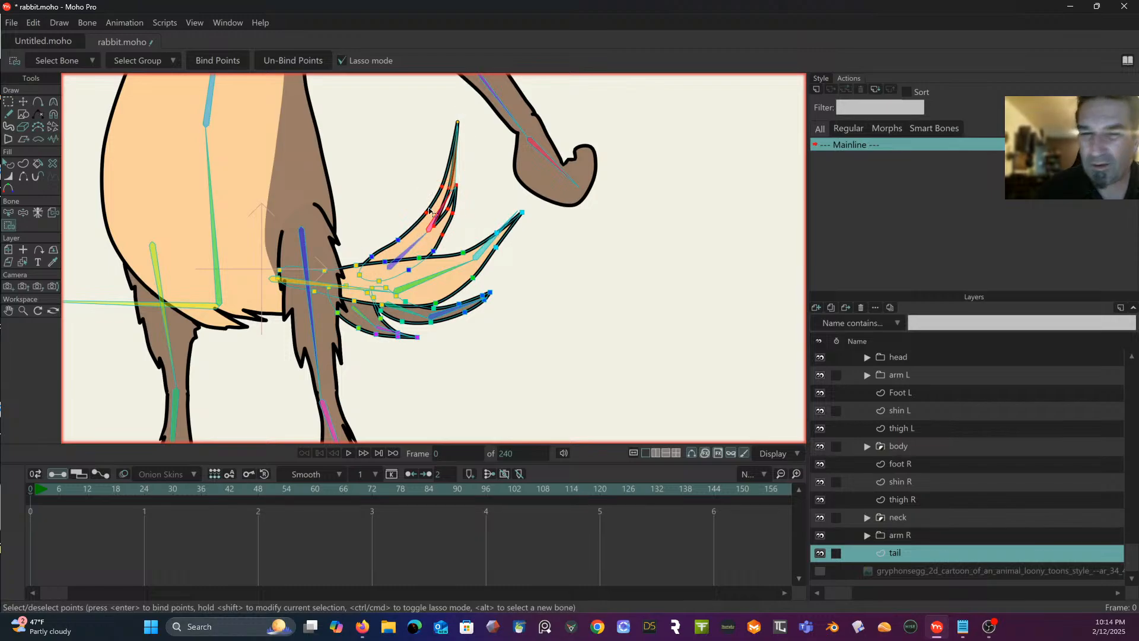
{"action": "left_click", "coordinate": [229, 61]}
Step: Bind the points at the tip of the uppermost cream tail tuft to bone B33
{"action": "left_click", "coordinate": [8, 212]}
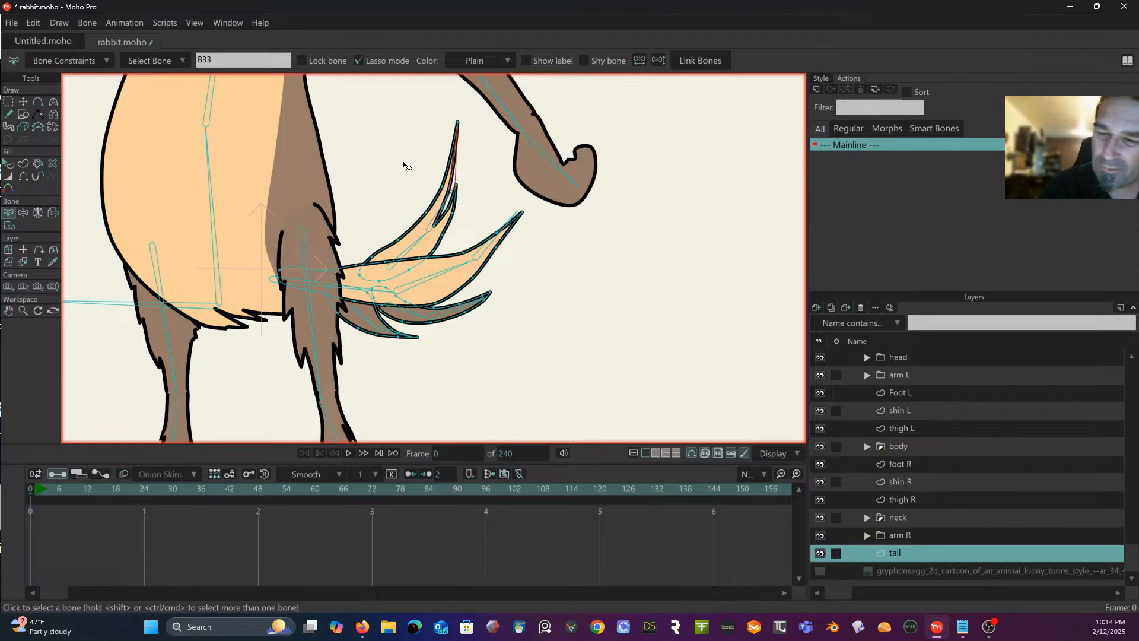
{"action": "left_click", "coordinate": [8, 226]}
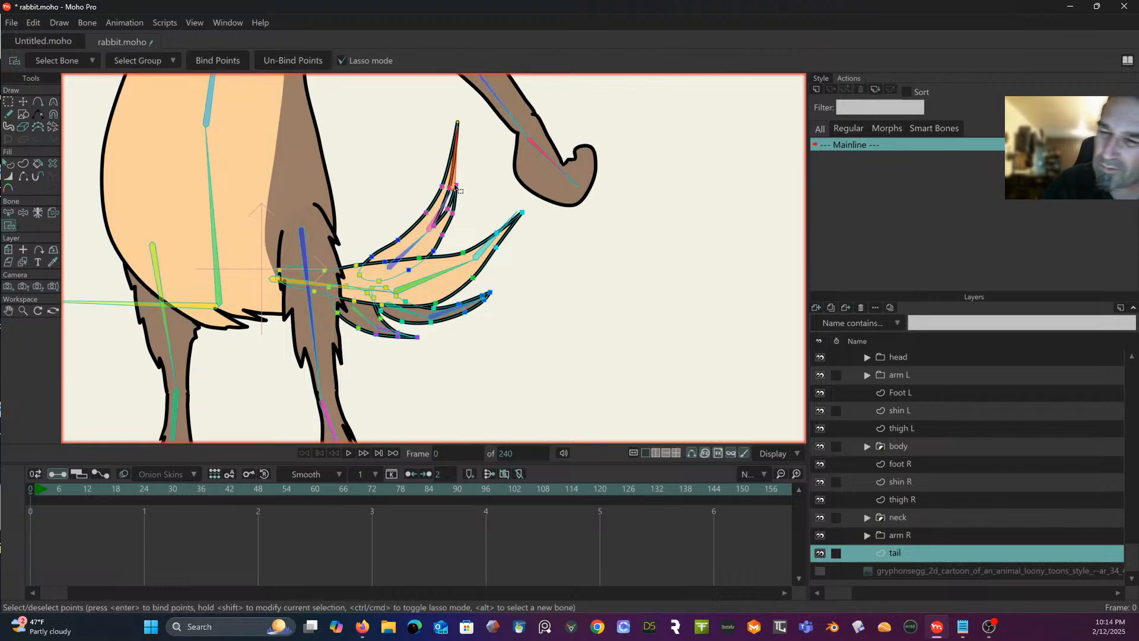
{"action": "mouse_move", "coordinate": [458, 112]}
{"action": "left_mouse_down"}
{"action": "mouse_move", "coordinate": [471, 155]}
{"action": "mouse_move", "coordinate": [449, 110]}
{"action": "mouse_move", "coordinate": [427, 135]}
{"action": "mouse_move", "coordinate": [424, 173]}
{"action": "mouse_move", "coordinate": [436, 187]}
{"action": "mouse_move", "coordinate": [454, 192]}
{"action": "mouse_move", "coordinate": [477, 174]}
{"action": "mouse_move", "coordinate": [470, 107]}
{"action": "left_mouse_up"}
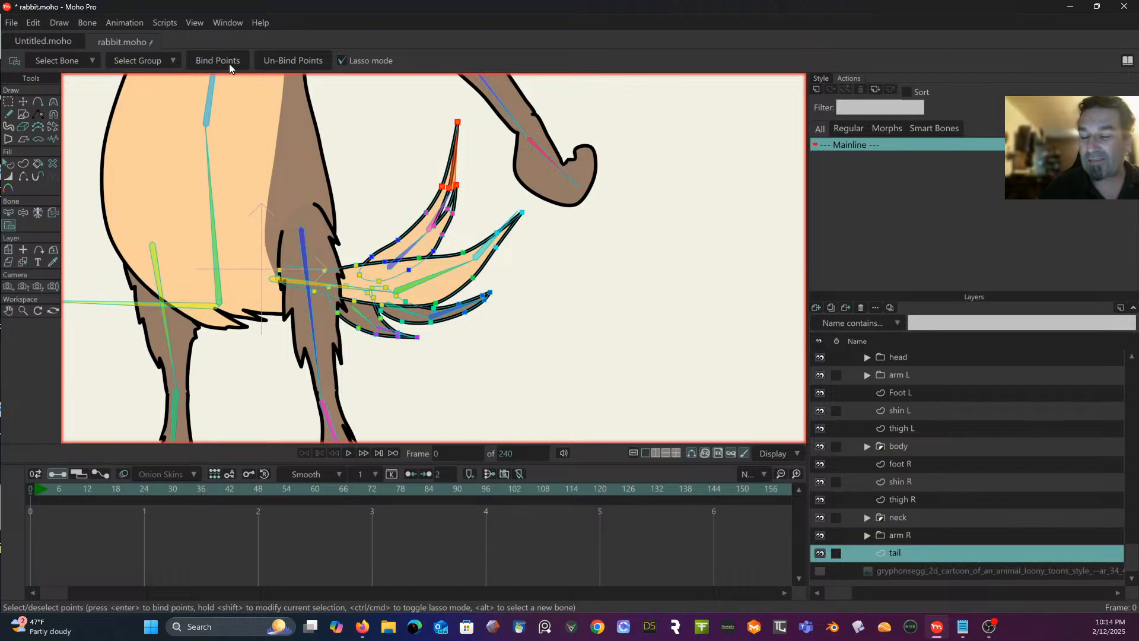
Step: Bind the points of the thigh R layer above the knee to bone B23
{"action": "scroll", "coordinate": [298, 91], "scroll_direction": "down", "scroll_amount": 1}
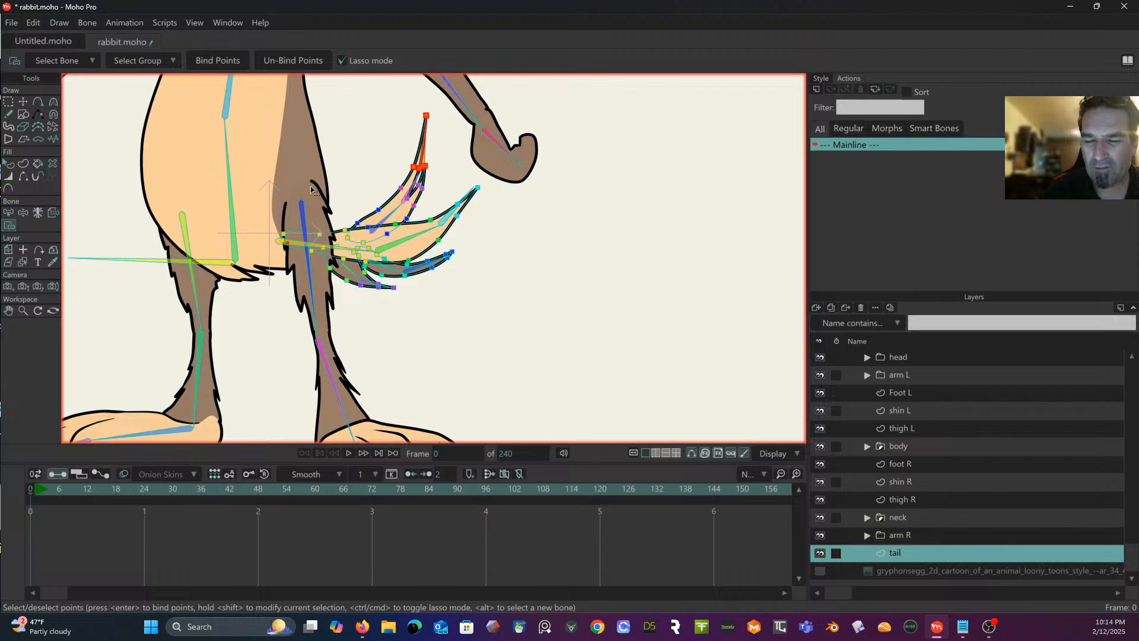
{"action": "left_click_drag", "start_coordinate": [312, 190], "coordinate": [393, 136]}
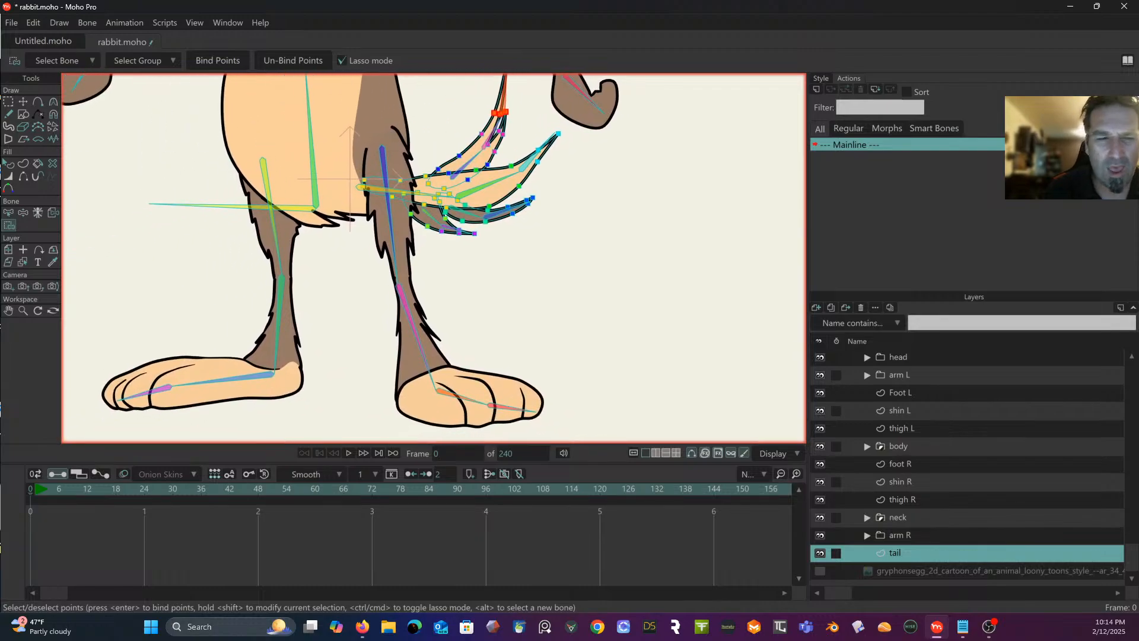
{"action": "left_click", "coordinate": [10, 213]}
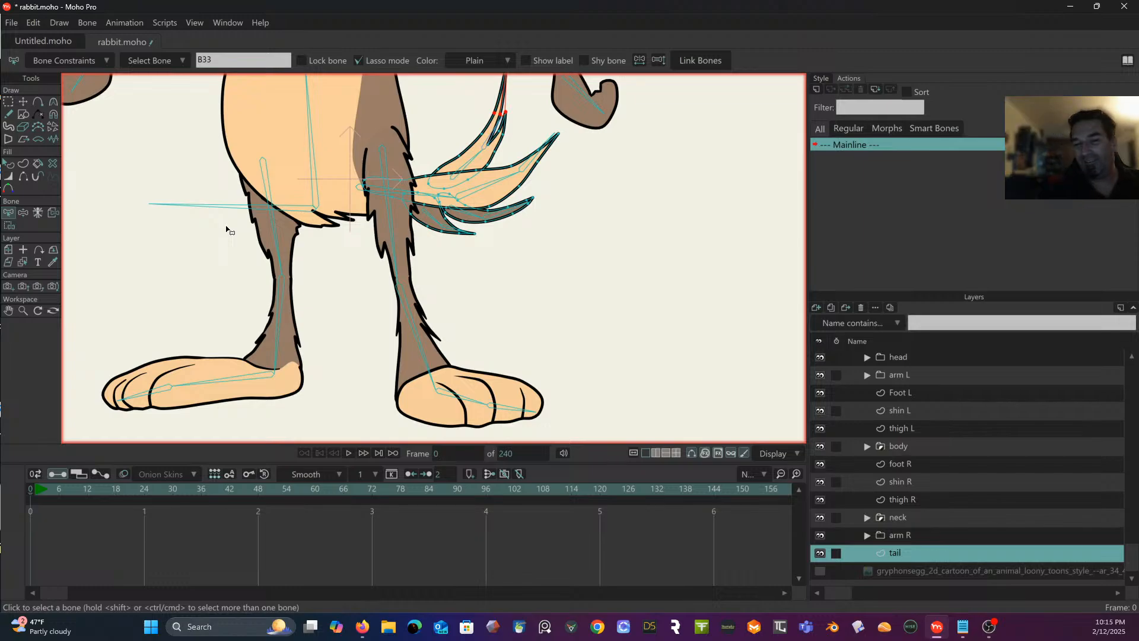
{"action": "left_click", "coordinate": [274, 225]}
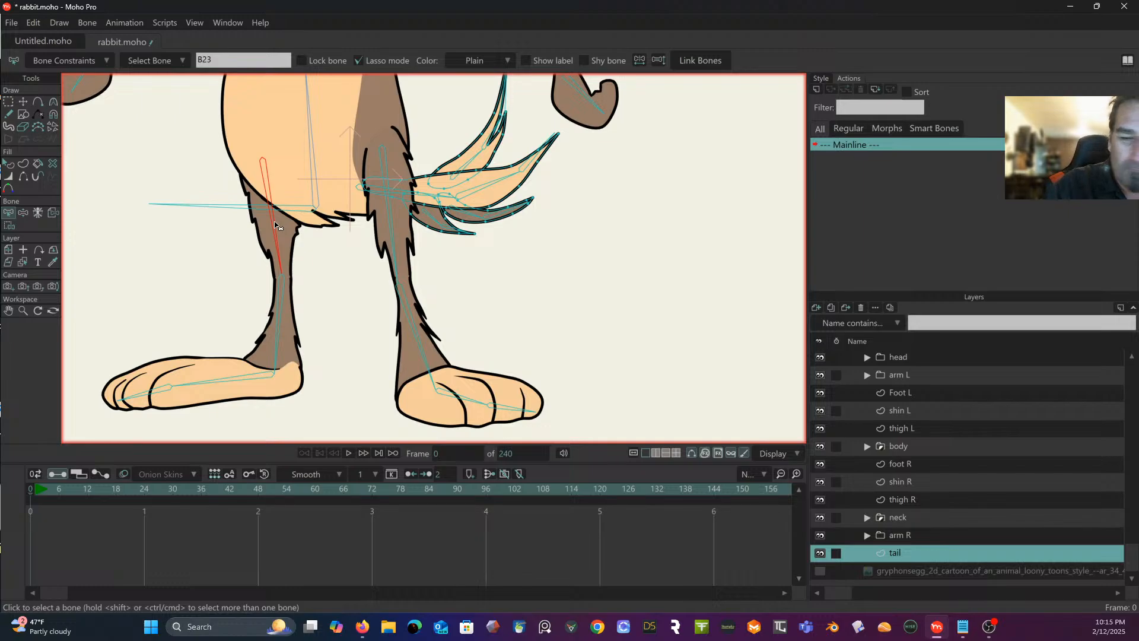
{"action": "left_click", "coordinate": [11, 227]}
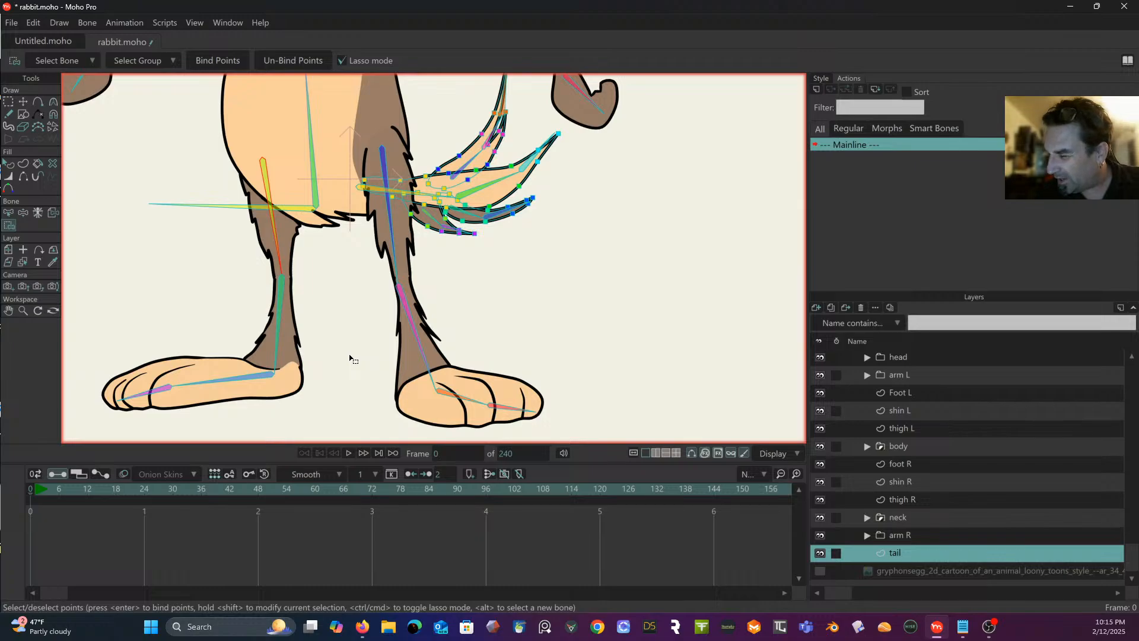
{"action": "left_click", "coordinate": [912, 500]}
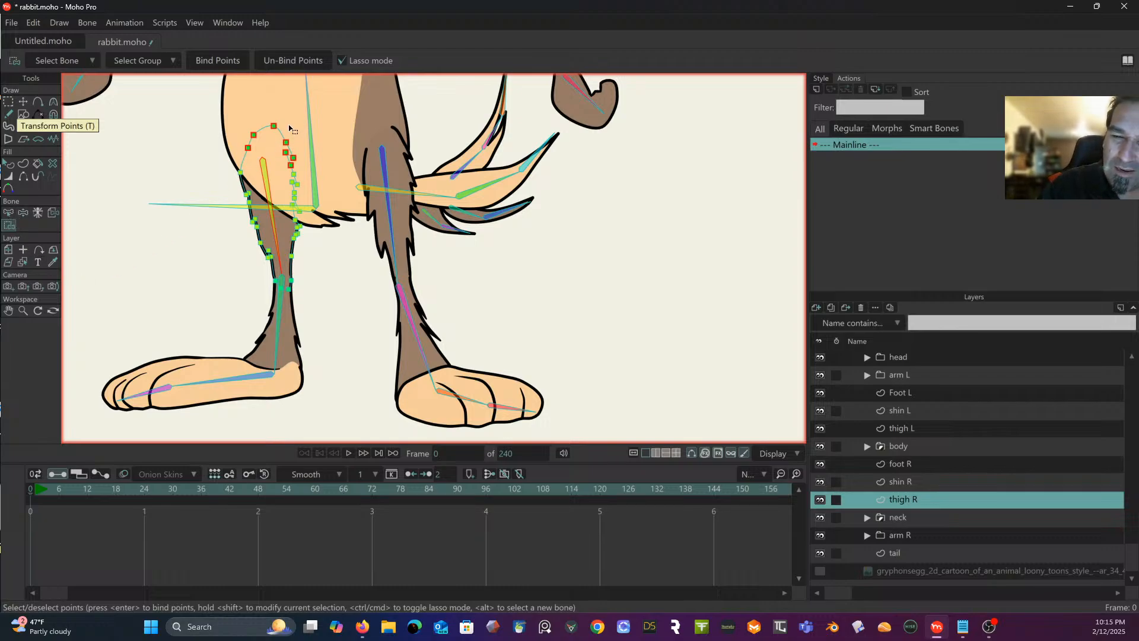
{"action": "mouse_move", "coordinate": [287, 114]}
{"action": "left_mouse_down"}
{"action": "mouse_move", "coordinate": [253, 119]}
{"action": "mouse_move", "coordinate": [222, 190]}
{"action": "mouse_move", "coordinate": [232, 237]}
{"action": "mouse_move", "coordinate": [280, 274]}
{"action": "mouse_move", "coordinate": [300, 273]}
{"action": "mouse_move", "coordinate": [311, 243]}
{"action": "mouse_move", "coordinate": [287, 114]}
{"action": "left_mouse_up"}
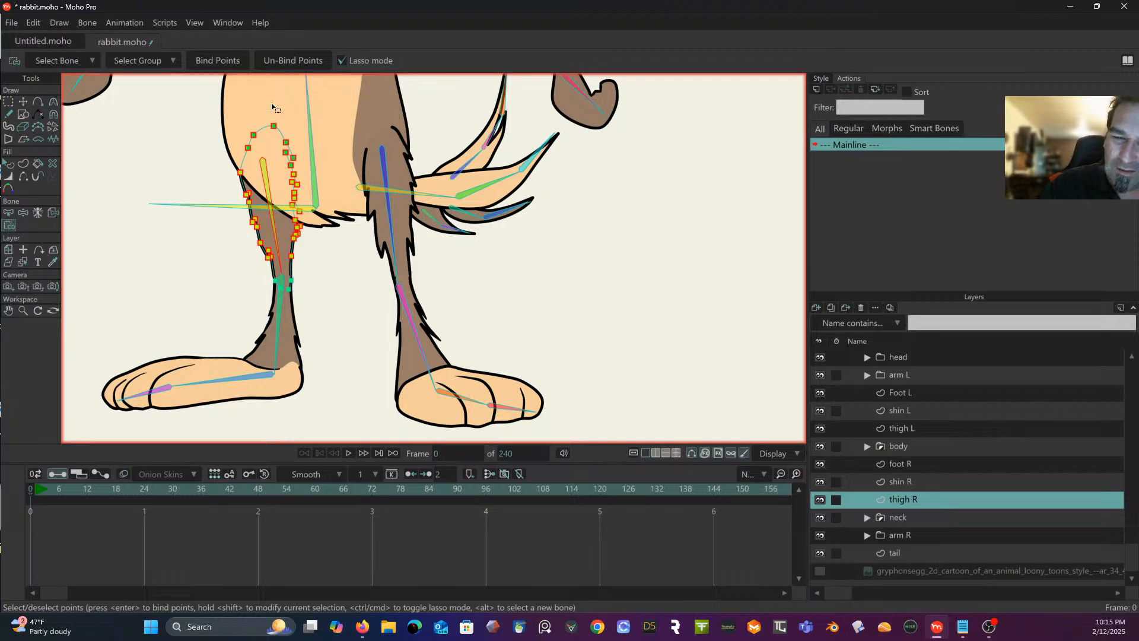
{"action": "left_click", "coordinate": [218, 61]}
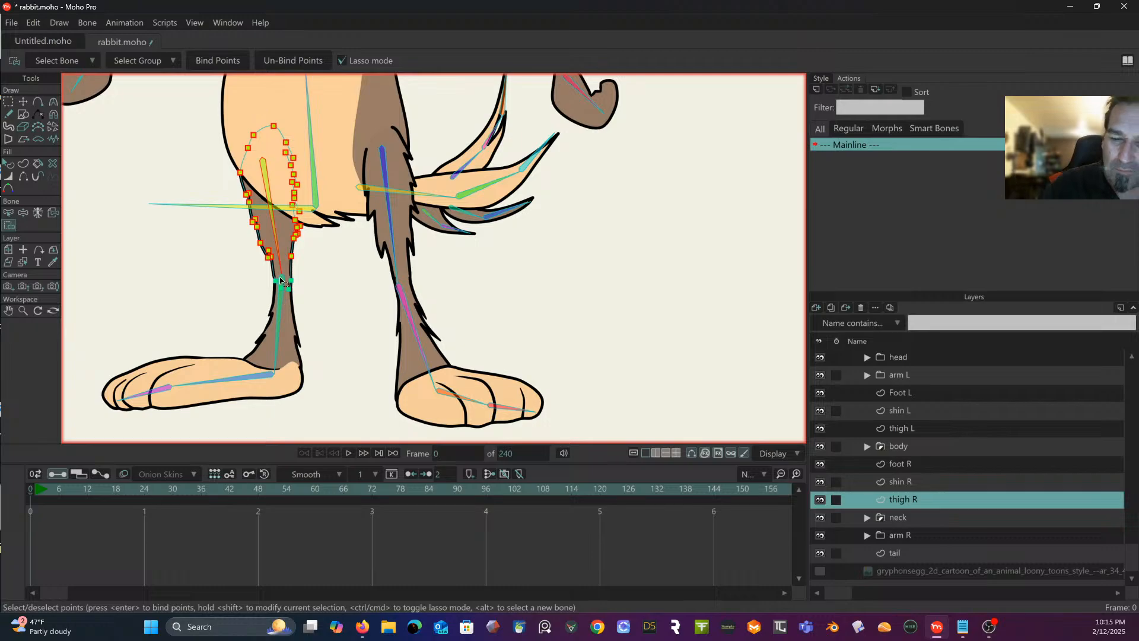
Step: Bind the knee points at the lower end of the thigh R layer to bone B24 and clear the point selection
{"action": "left_click", "coordinate": [15, 214]}
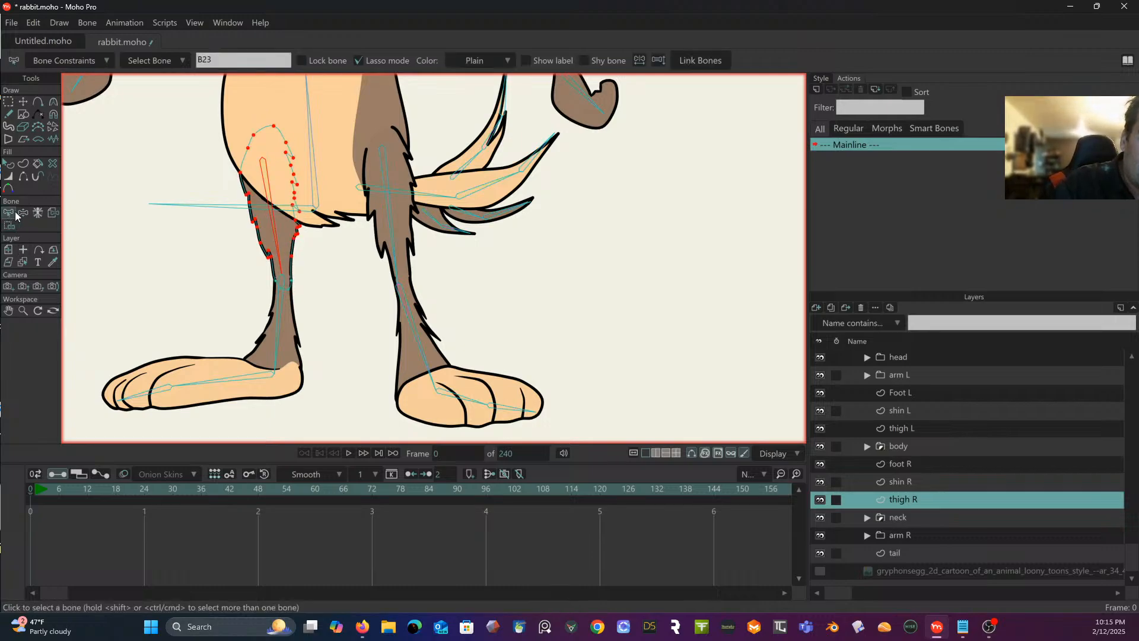
{"action": "left_click", "coordinate": [291, 268]}
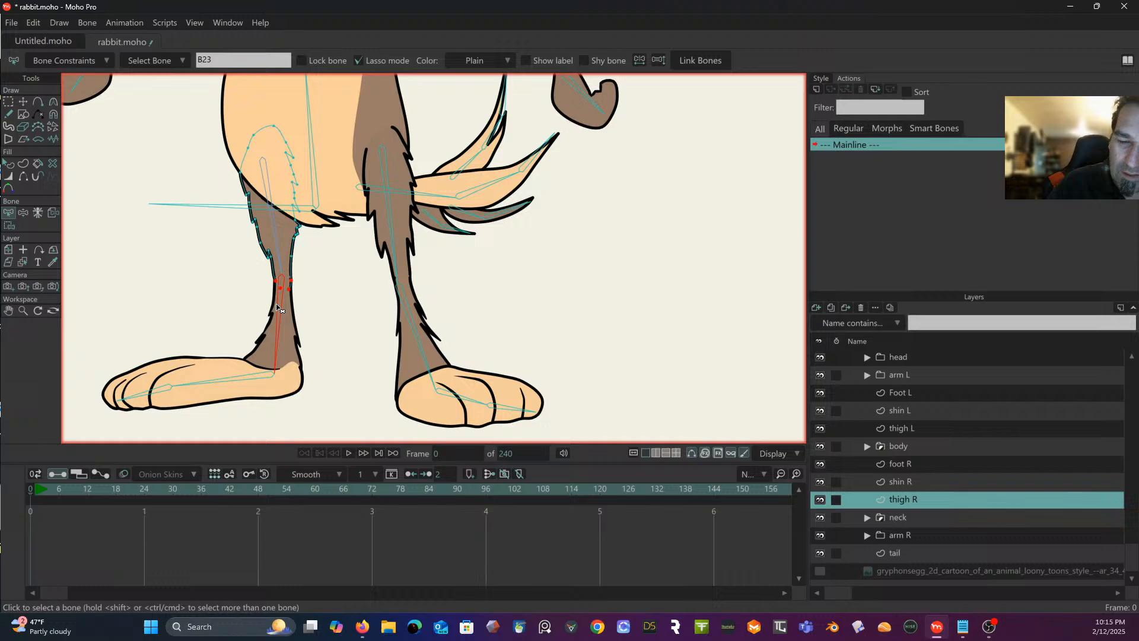
{"action": "left_click", "coordinate": [10, 228]}
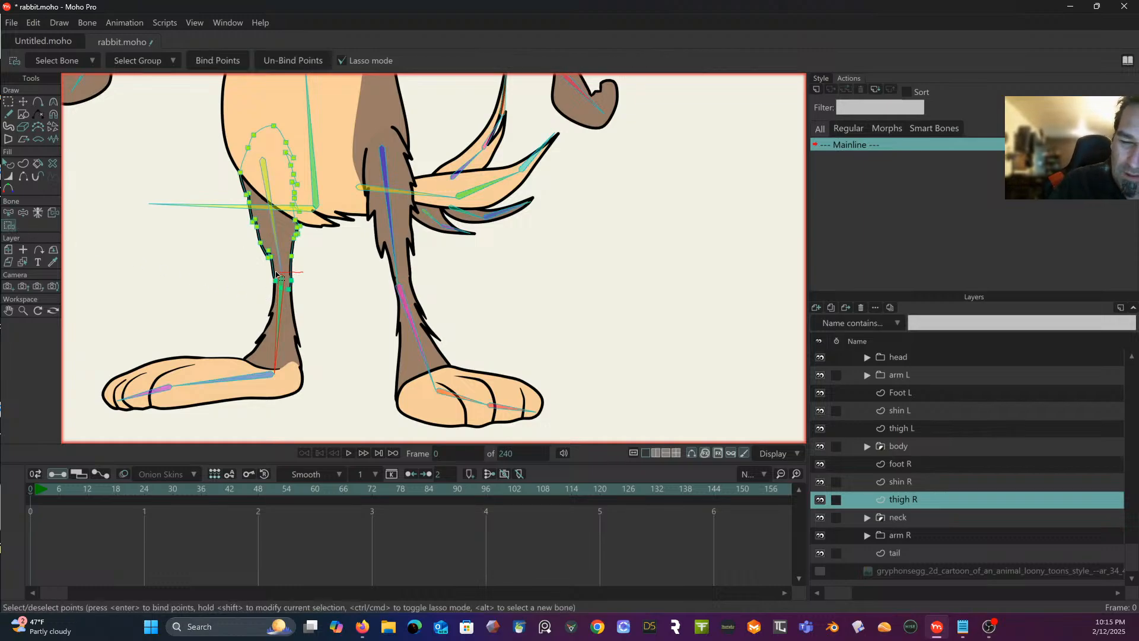
{"action": "mouse_move", "coordinate": [276, 276]}
{"action": "left_mouse_down"}
{"action": "mouse_move", "coordinate": [266, 300]}
{"action": "mouse_move", "coordinate": [301, 277]}
{"action": "mouse_move", "coordinate": [280, 269]}
{"action": "left_mouse_up"}
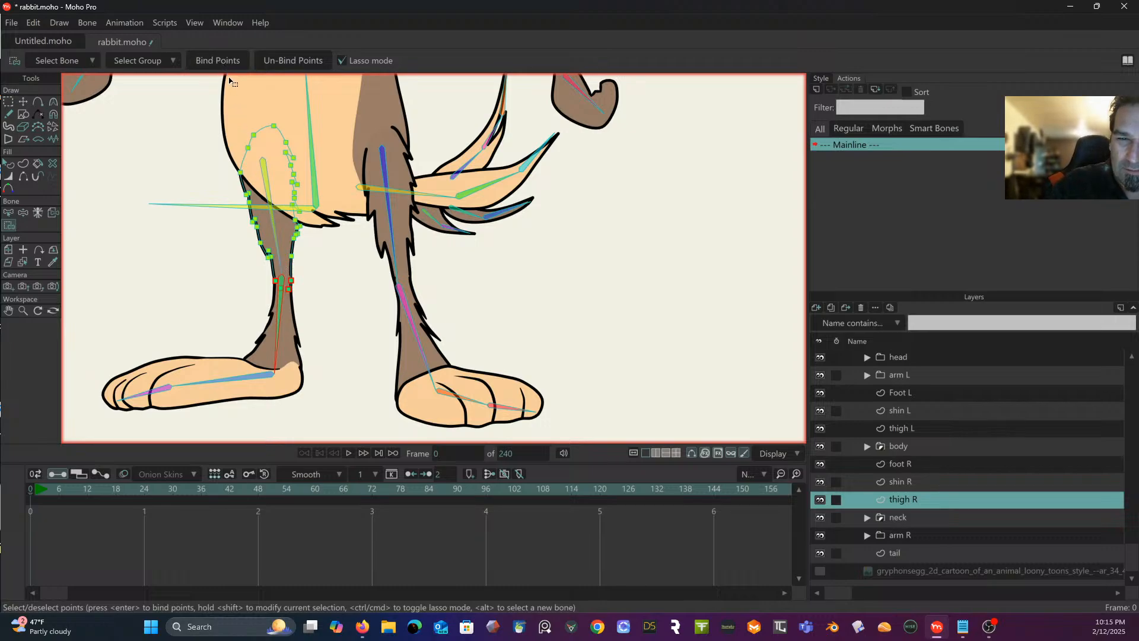
{"action": "left_click", "coordinate": [215, 60]}
{"action": "key", "text": "g"}
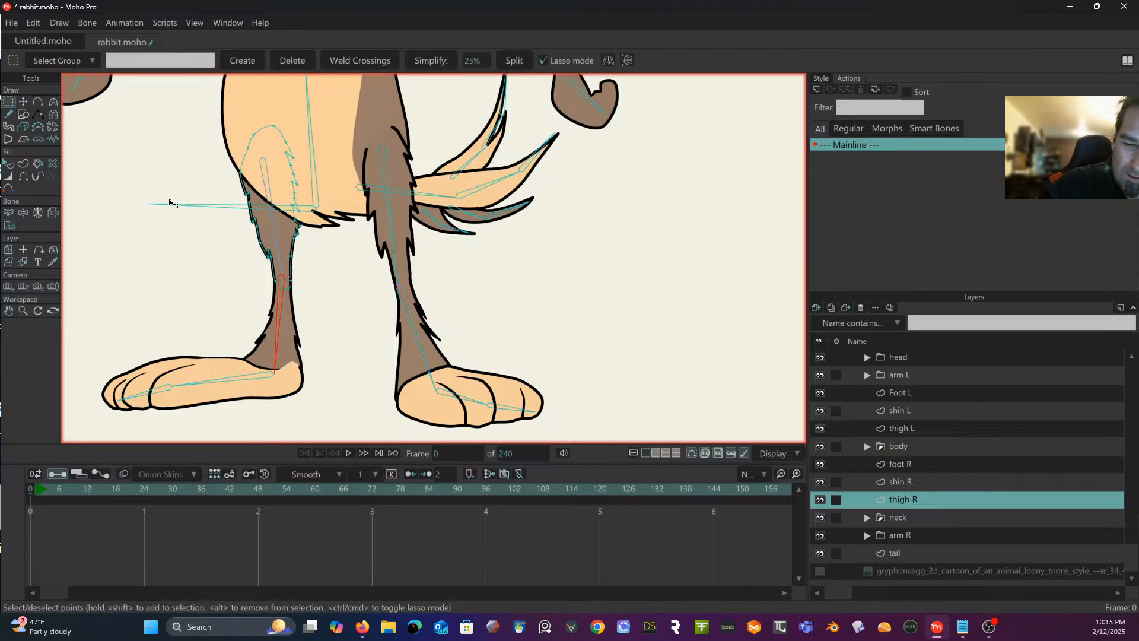
{"action": "left_click", "coordinate": [171, 202]}
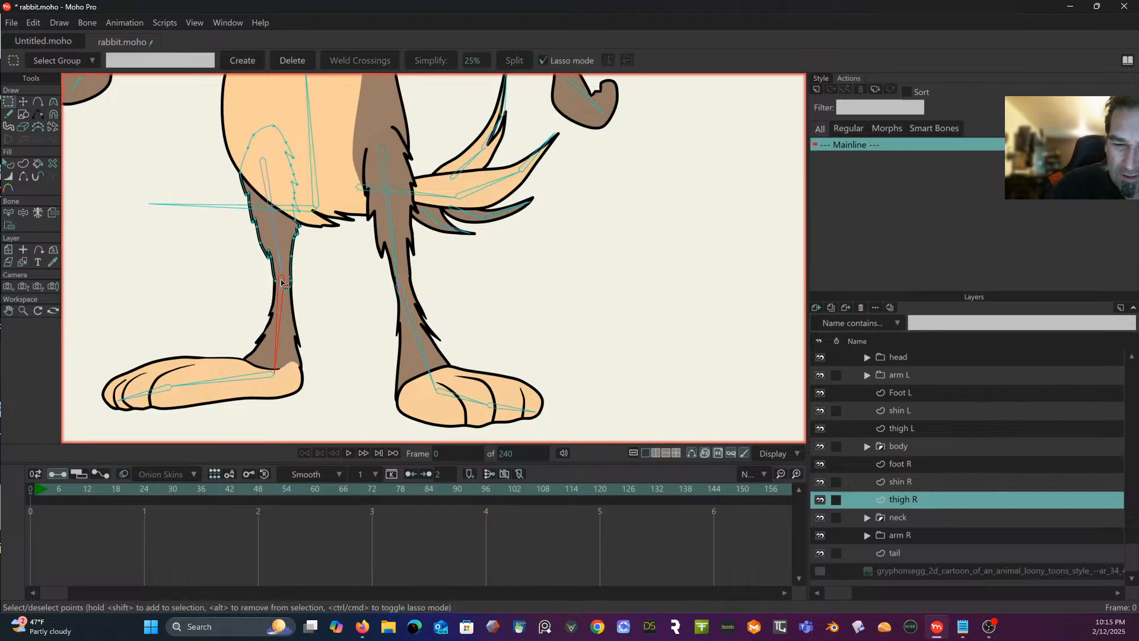
Step: Bind the shin R layer's points between the knee and the ankle to bone B24
{"action": "key", "text": "b"}
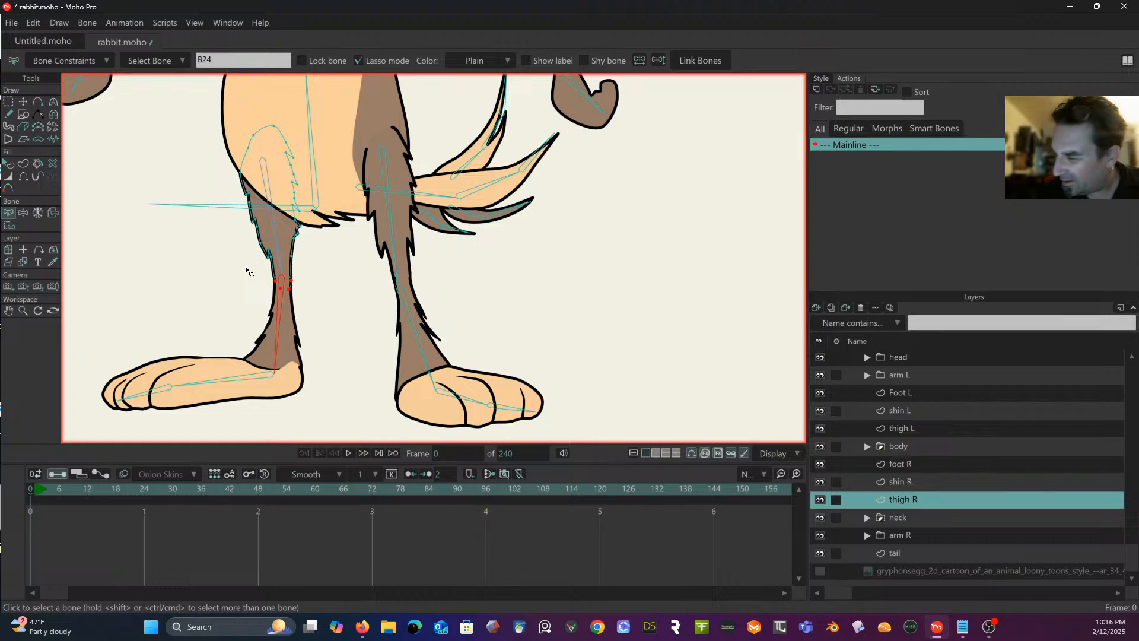
{"action": "left_click", "coordinate": [918, 478]}
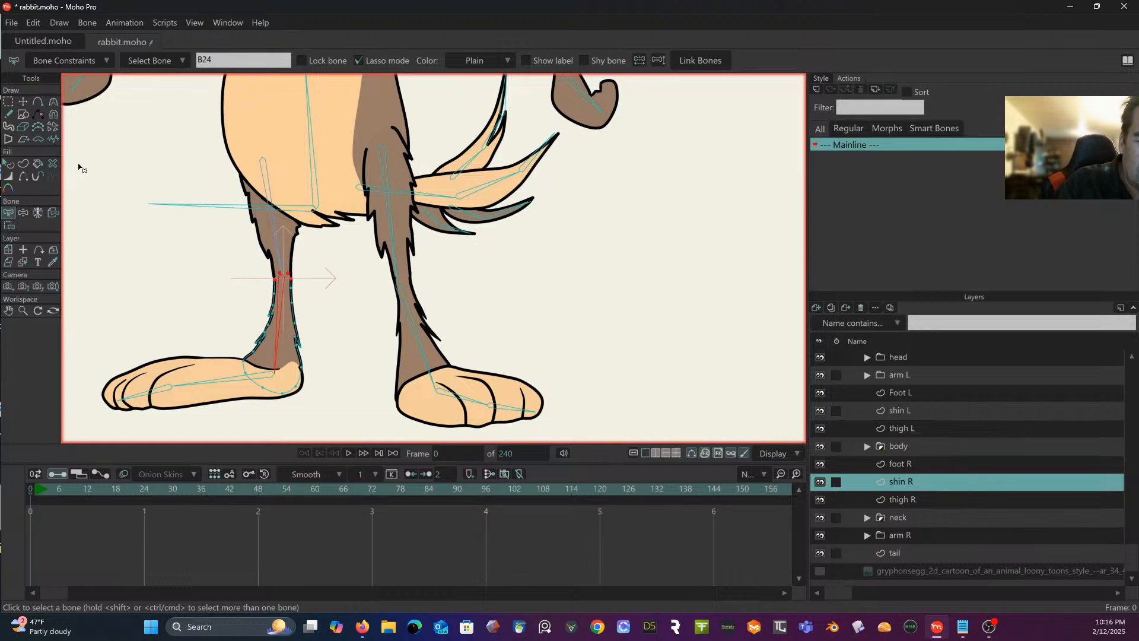
{"action": "left_click", "coordinate": [8, 226]}
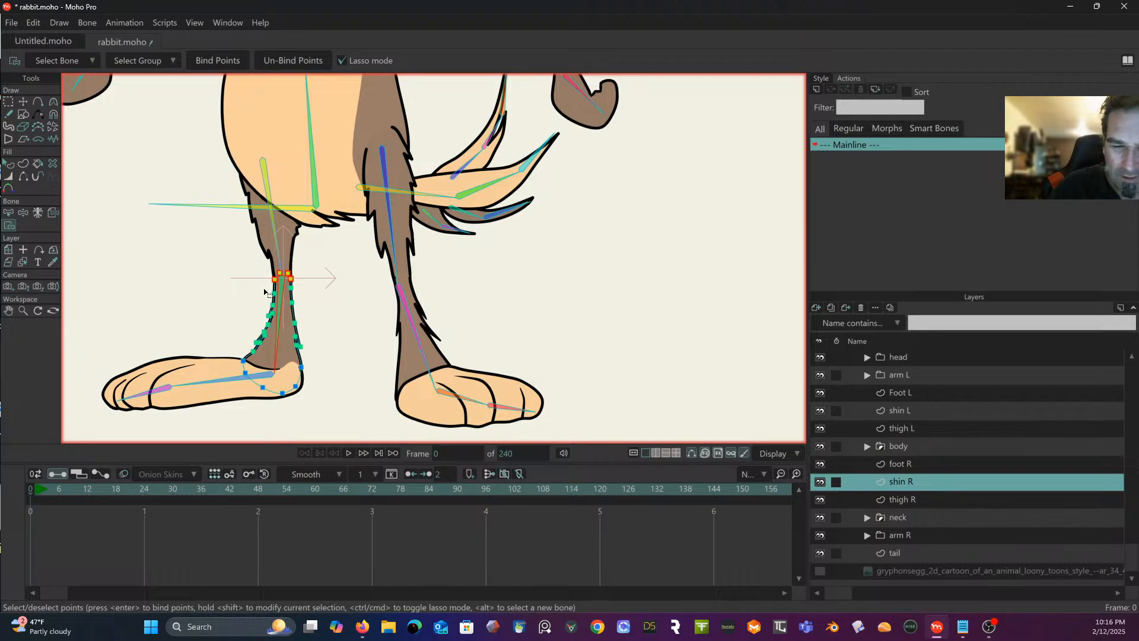
{"action": "left_click", "coordinate": [12, 213]}
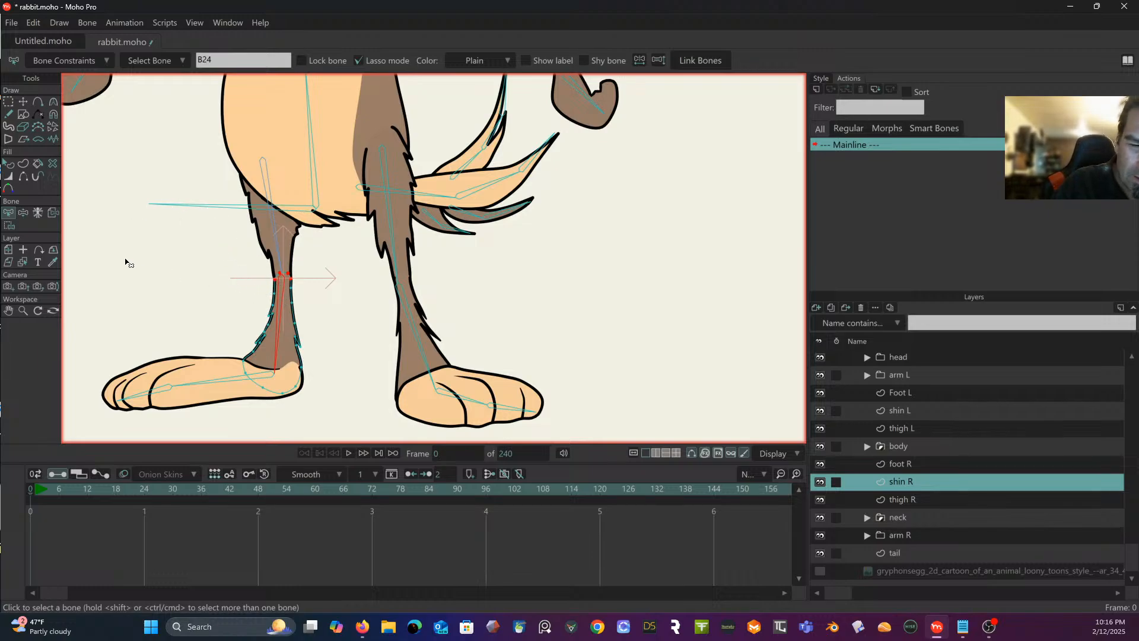
{"action": "left_click", "coordinate": [9, 226]}
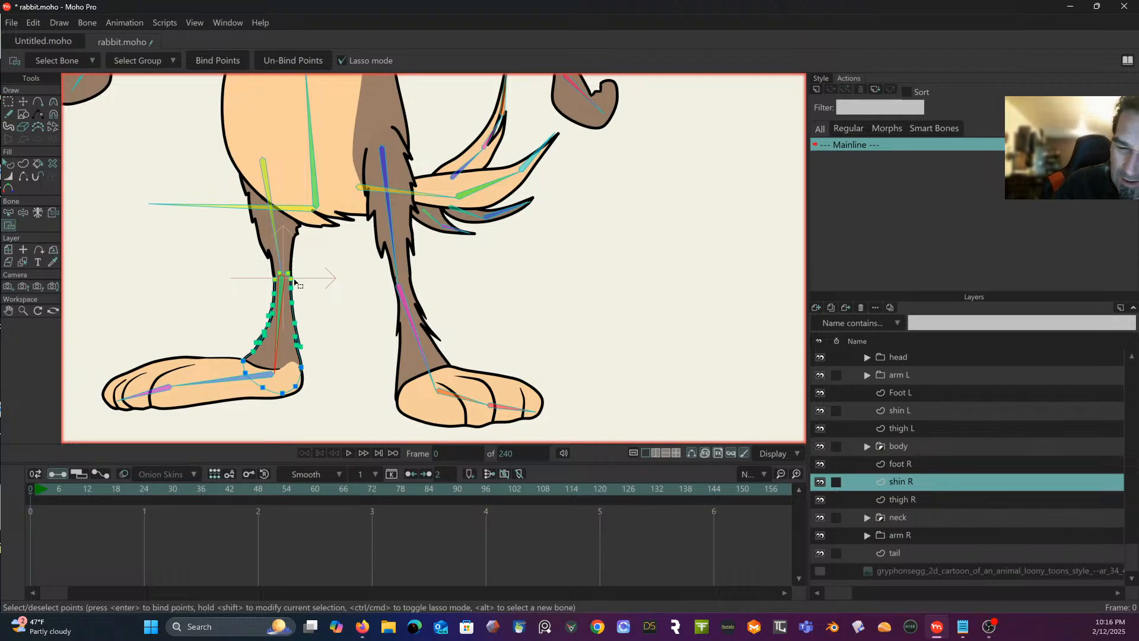
{"action": "mouse_move", "coordinate": [301, 281]}
{"action": "left_mouse_down"}
{"action": "mouse_move", "coordinate": [252, 315]}
{"action": "mouse_move", "coordinate": [243, 346]}
{"action": "mouse_move", "coordinate": [277, 376]}
{"action": "mouse_move", "coordinate": [305, 377]}
{"action": "mouse_move", "coordinate": [317, 257]}
{"action": "mouse_move", "coordinate": [310, 269]}
{"action": "left_mouse_up"}
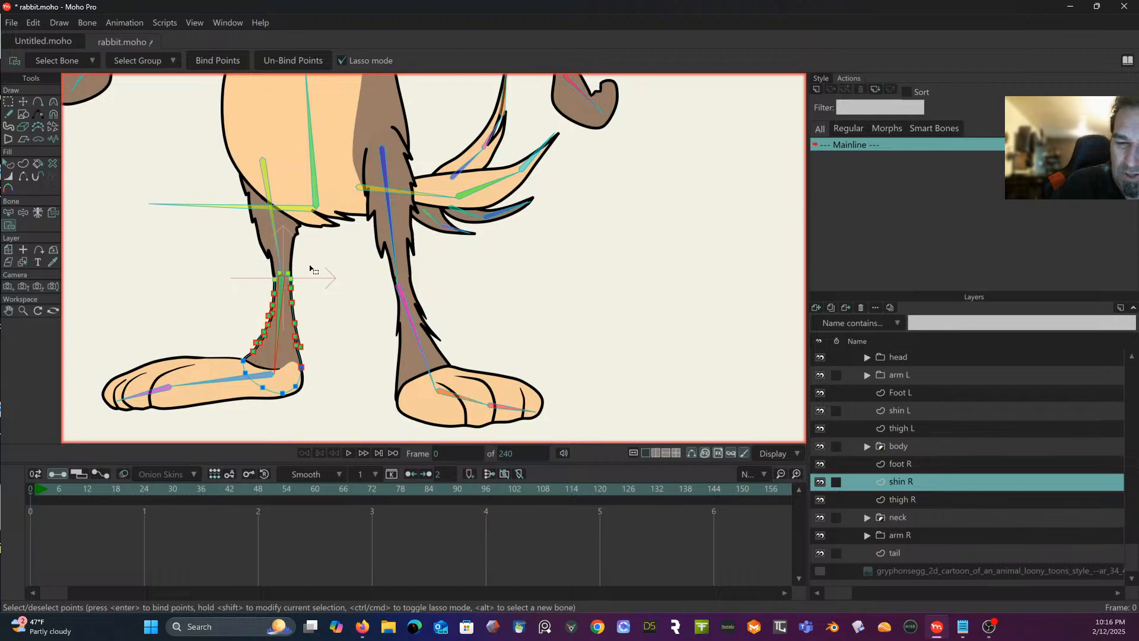
{"action": "left_click", "coordinate": [215, 62]}
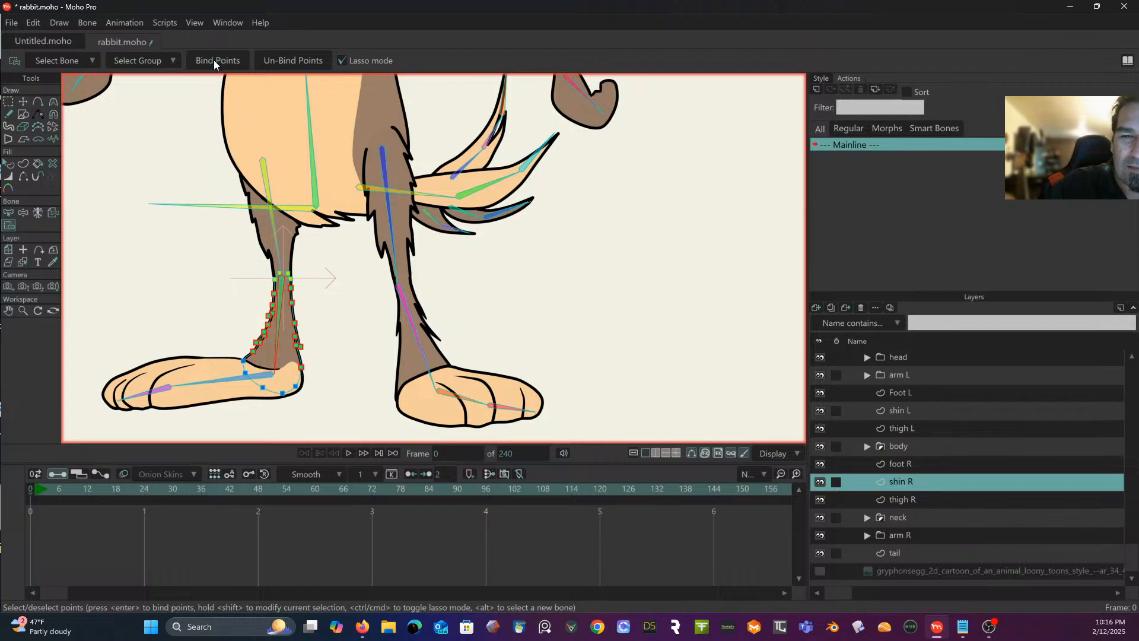
Step: Bind the knee points at the upper end of the shin R layer to thigh bone B23
{"action": "left_click", "coordinate": [8, 212]}
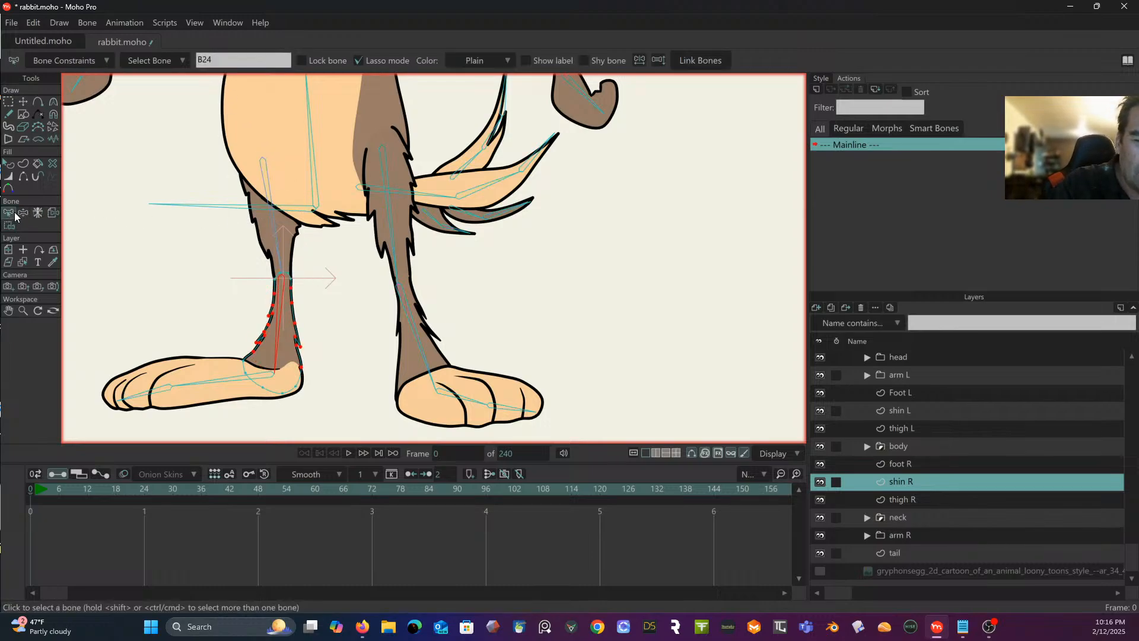
{"action": "left_click", "coordinate": [276, 238]}
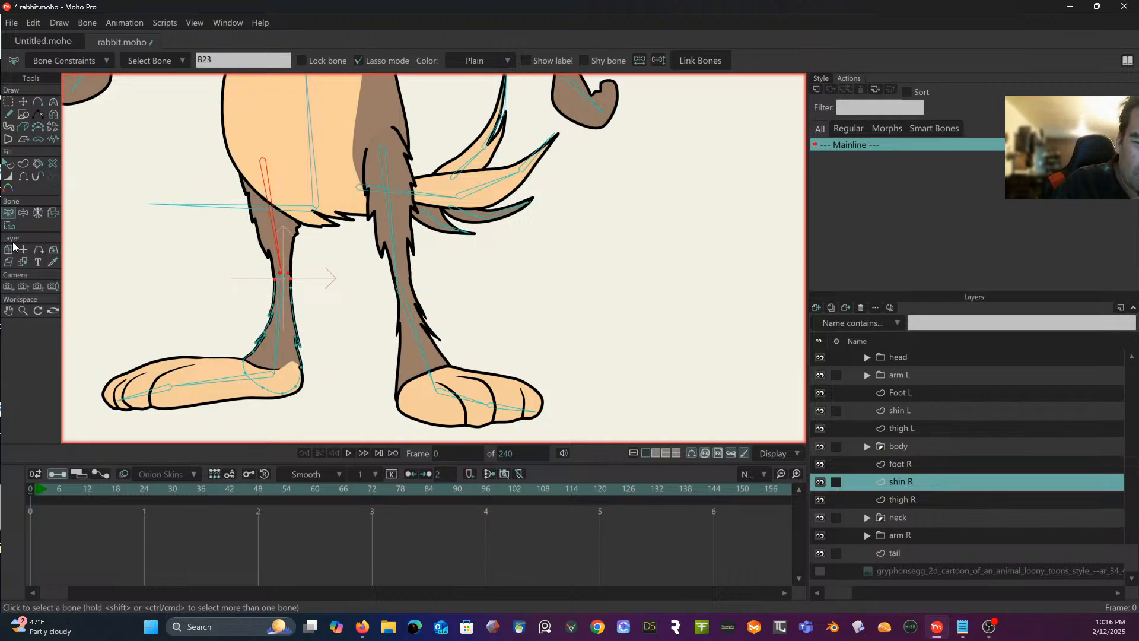
{"action": "left_click", "coordinate": [10, 225]}
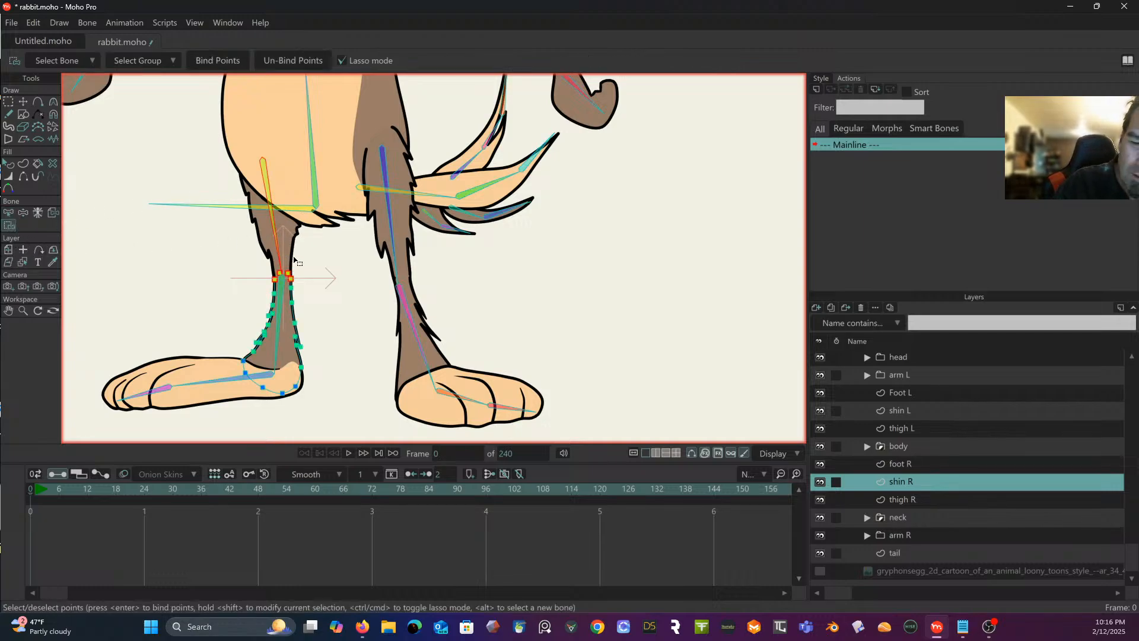
{"action": "mouse_move", "coordinate": [249, 280]}
{"action": "left_mouse_down"}
{"action": "mouse_move", "coordinate": [291, 283]}
{"action": "mouse_move", "coordinate": [303, 271]}
{"action": "mouse_move", "coordinate": [252, 245]}
{"action": "left_mouse_up"}
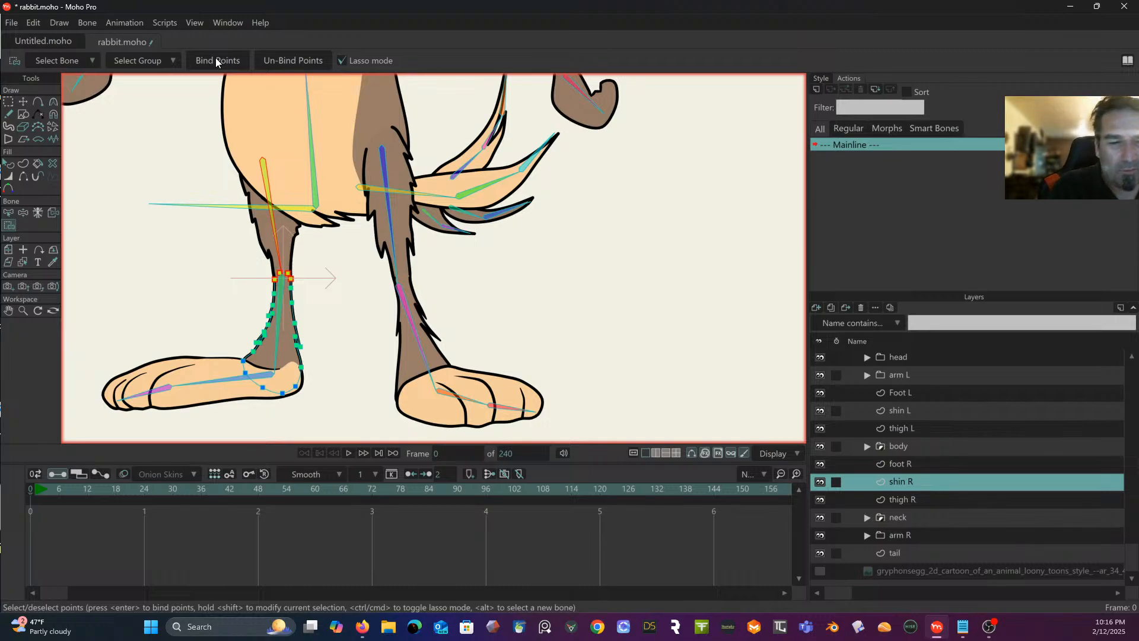
Step: Bind the ankle and heel points at the lower end of the shin R layer to foot bone B25
{"action": "left_click", "coordinate": [10, 215]}
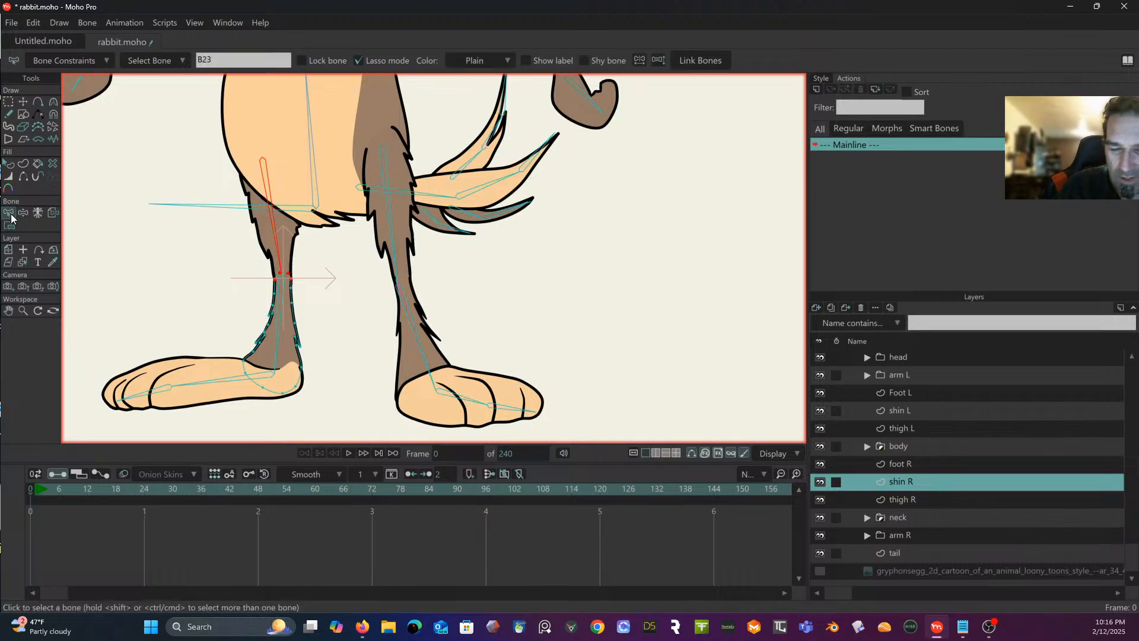
{"action": "left_click", "coordinate": [261, 381]}
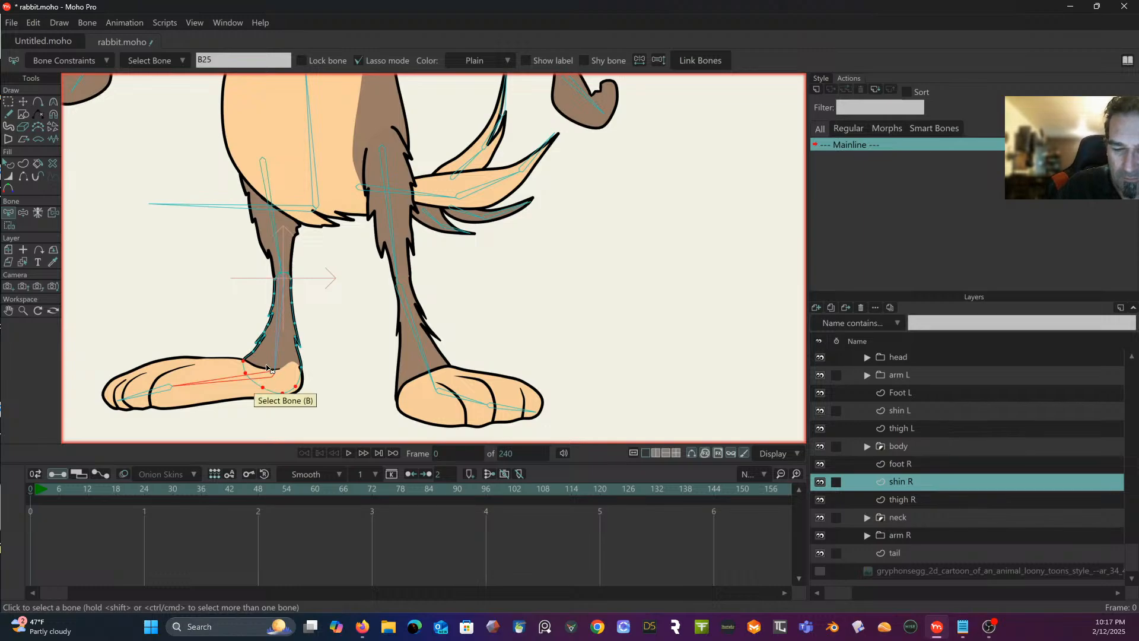
{"action": "left_click", "coordinate": [13, 229]}
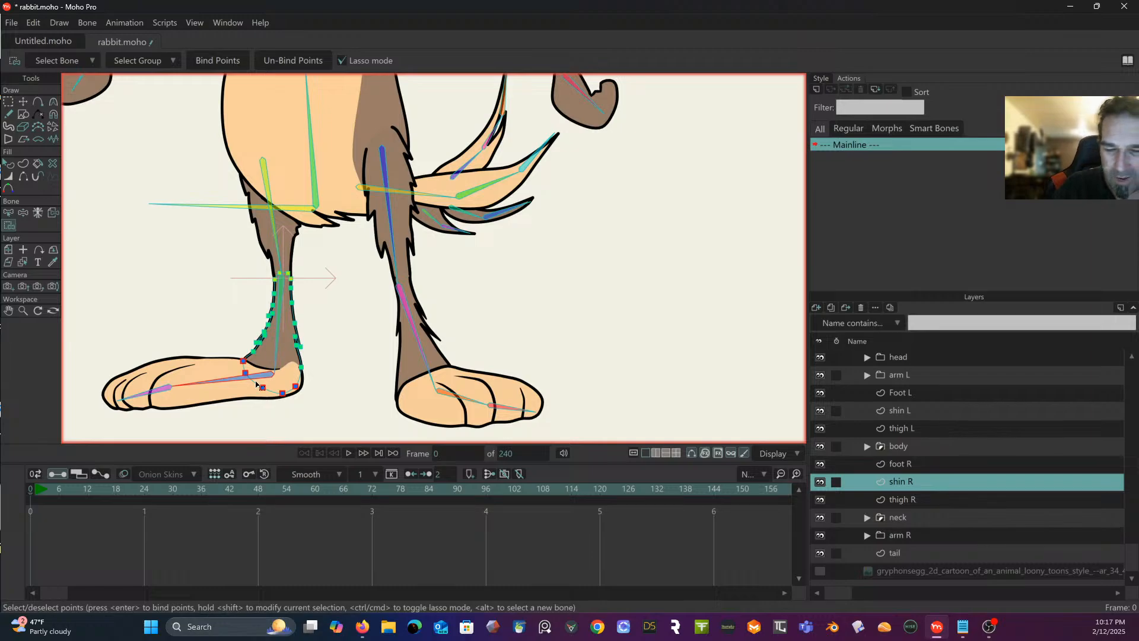
Step: Bind the thigh L layer's points above the knee to thigh bone B20
{"action": "left_click", "coordinate": [913, 465]}
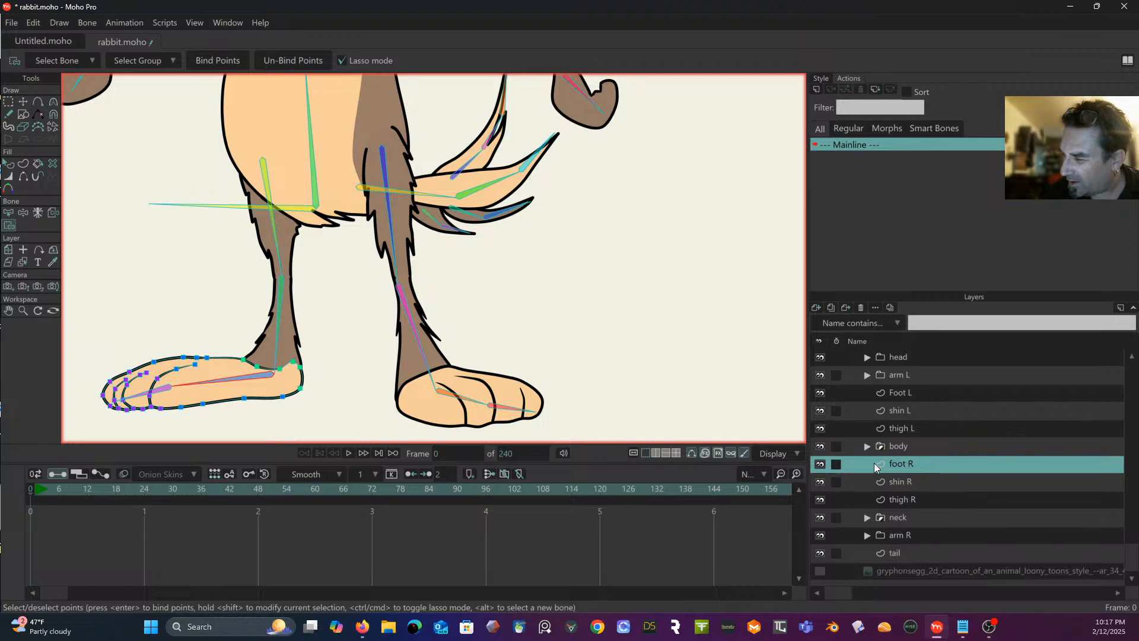
{"action": "left_click", "coordinate": [902, 428]}
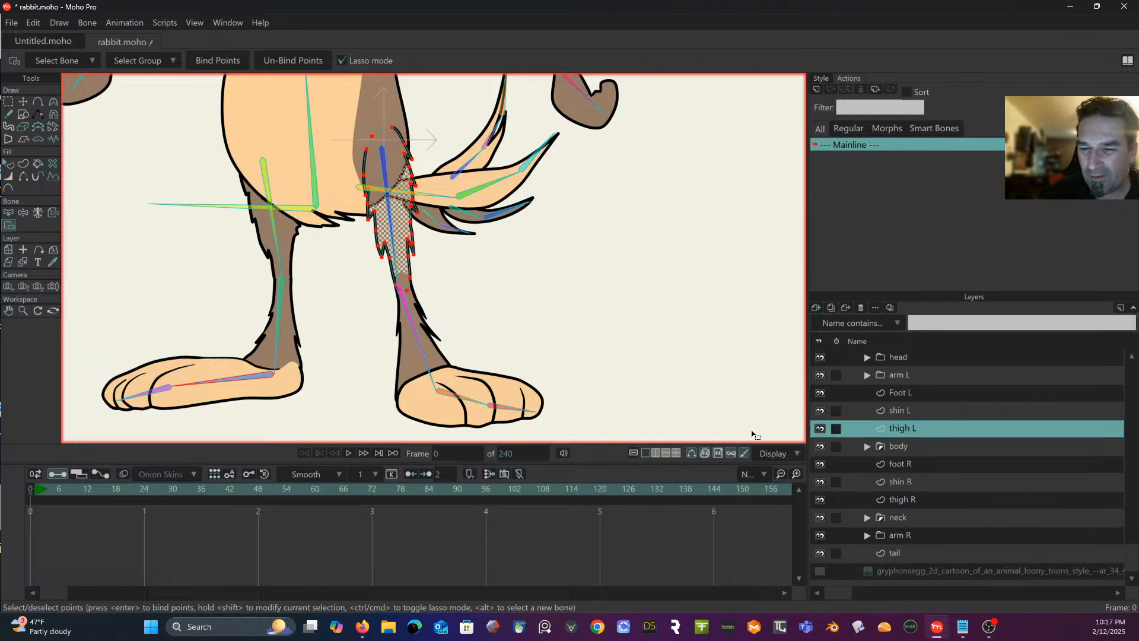
{"action": "left_click", "coordinate": [8, 102]}
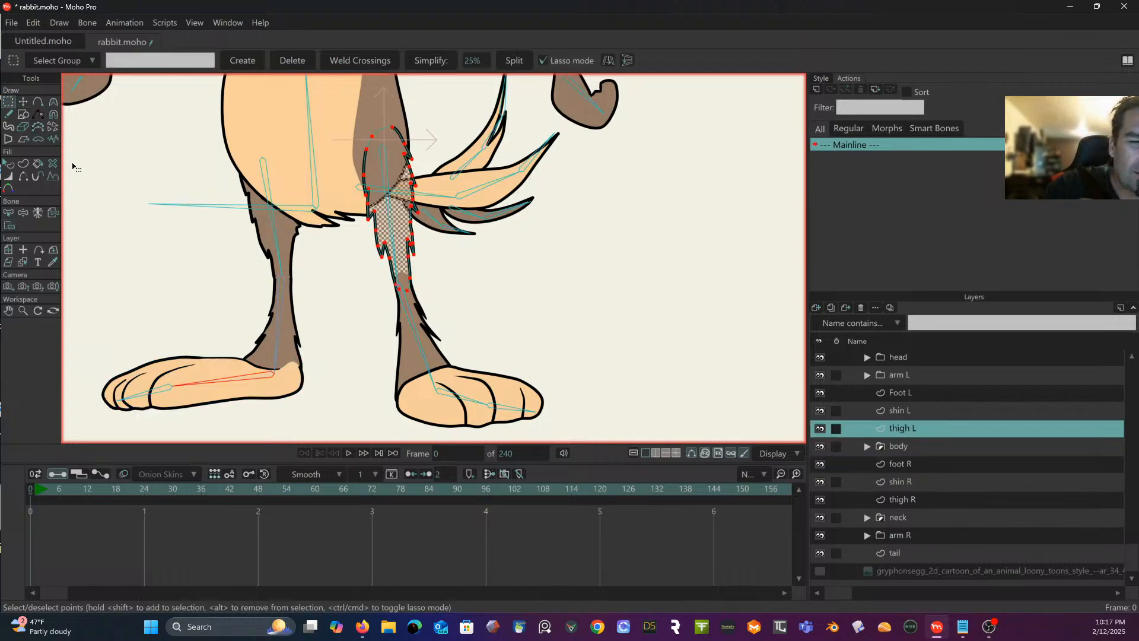
{"action": "left_click", "coordinate": [9, 214]}
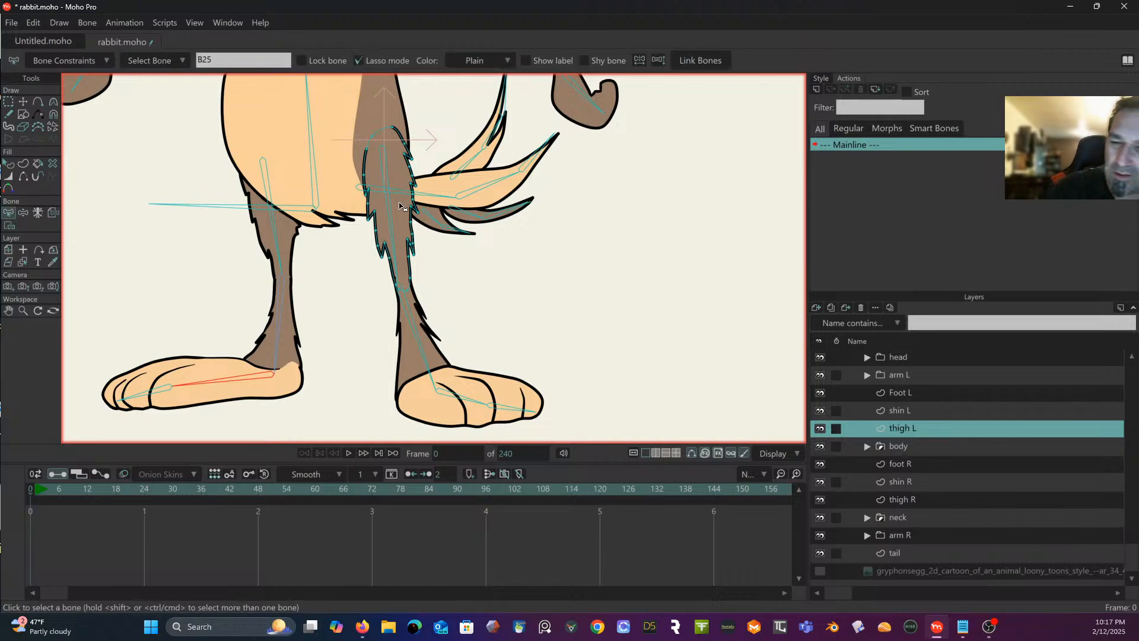
{"action": "left_click", "coordinate": [389, 208]}
{"action": "left_click", "coordinate": [38, 214]}
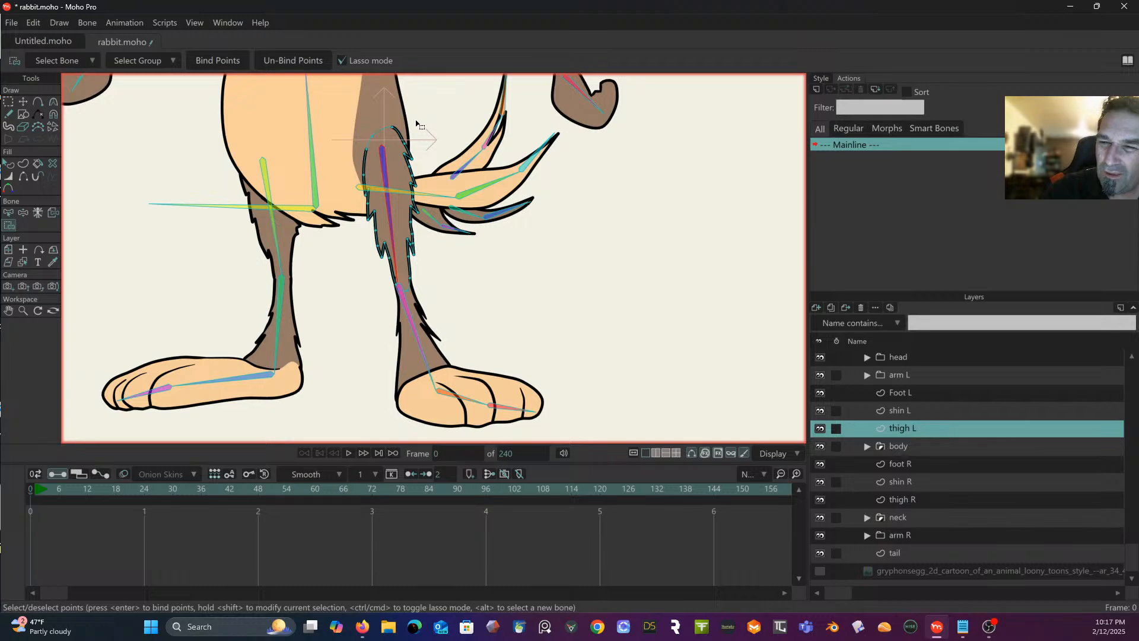
{"action": "mouse_move", "coordinate": [416, 124]}
{"action": "left_mouse_down"}
{"action": "mouse_move", "coordinate": [354, 140]}
{"action": "mouse_move", "coordinate": [344, 172]}
{"action": "mouse_move", "coordinate": [356, 221]}
{"action": "left_mouse_up"}
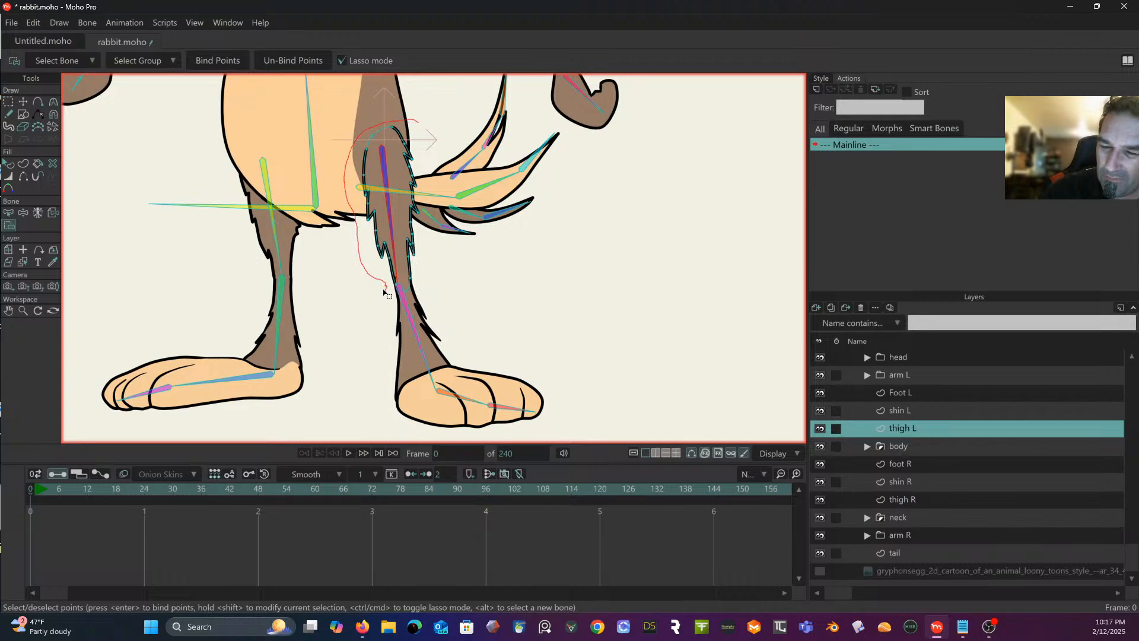
{"action": "mouse_move", "coordinate": [420, 272]}
{"action": "left_mouse_down"}
{"action": "mouse_move", "coordinate": [433, 202]}
{"action": "mouse_move", "coordinate": [422, 137]}
{"action": "mouse_move", "coordinate": [401, 111]}
{"action": "left_mouse_up"}
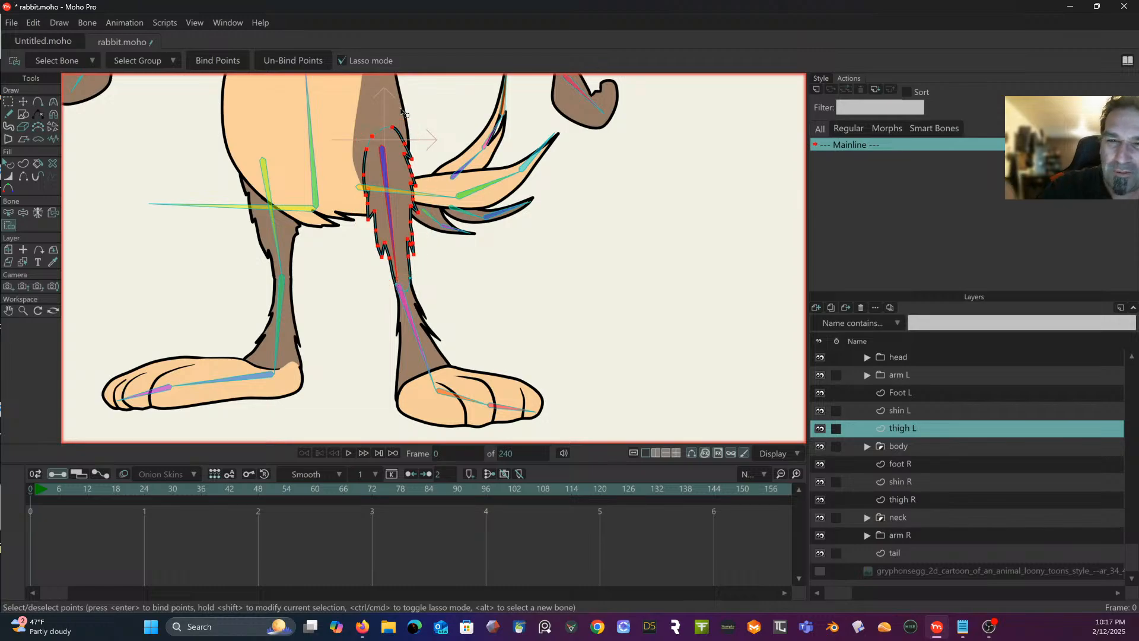
{"action": "left_click", "coordinate": [225, 60]}
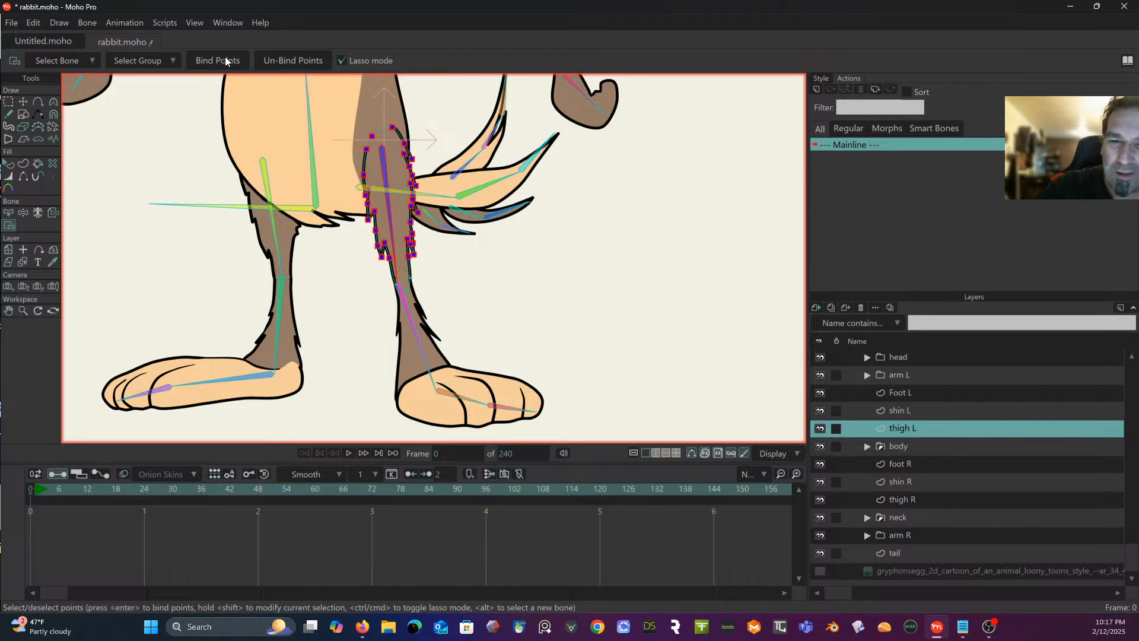
Step: Bind the knee points at the lower end of the thigh L layer to the shin bone of the same leg
{"action": "left_click", "coordinate": [8, 216]}
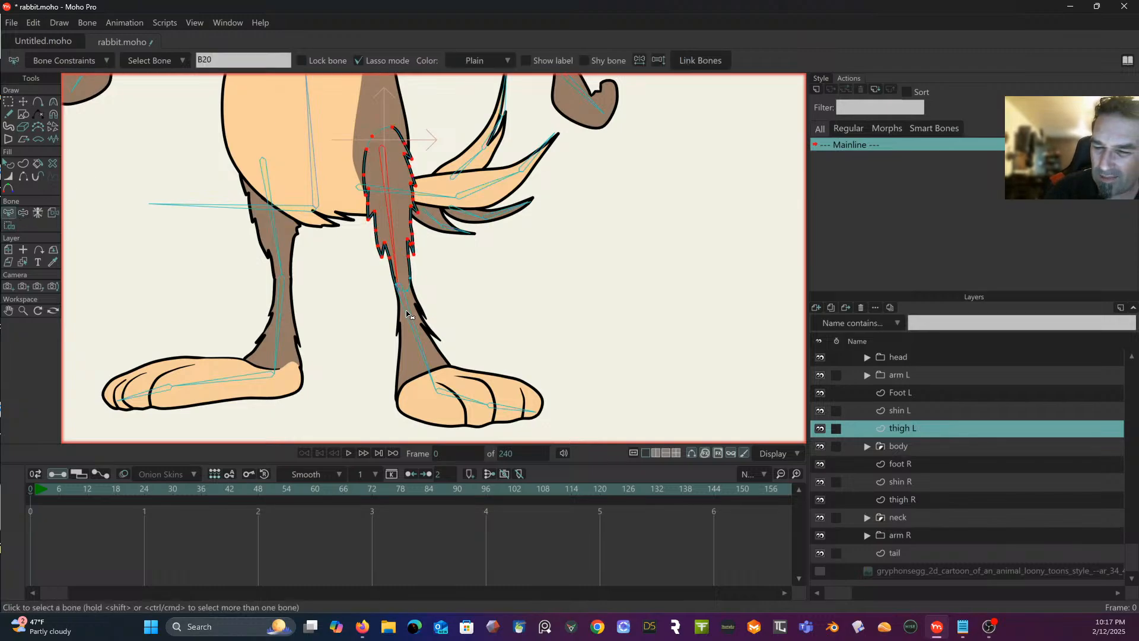
{"action": "left_click", "coordinate": [406, 312]}
{"action": "left_click", "coordinate": [10, 226]}
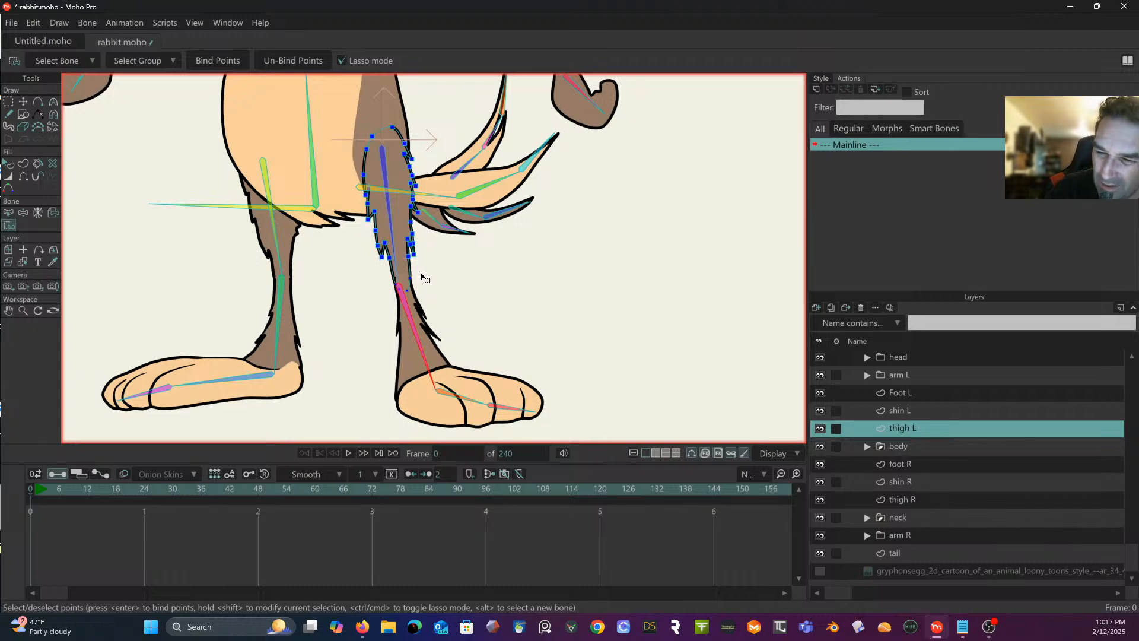
{"action": "left_click_drag", "start_coordinate": [386, 307], "coordinate": [418, 275]}
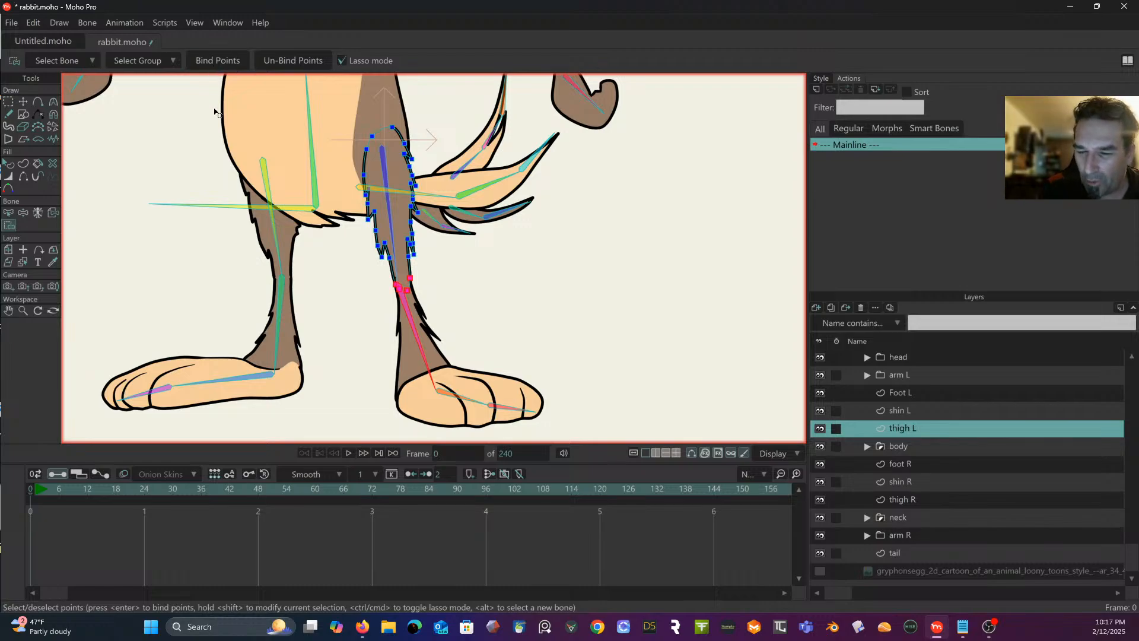
Step: Bind the knee points at the upper end of the shin L layer to thigh bone B20
{"action": "left_click", "coordinate": [899, 408]}
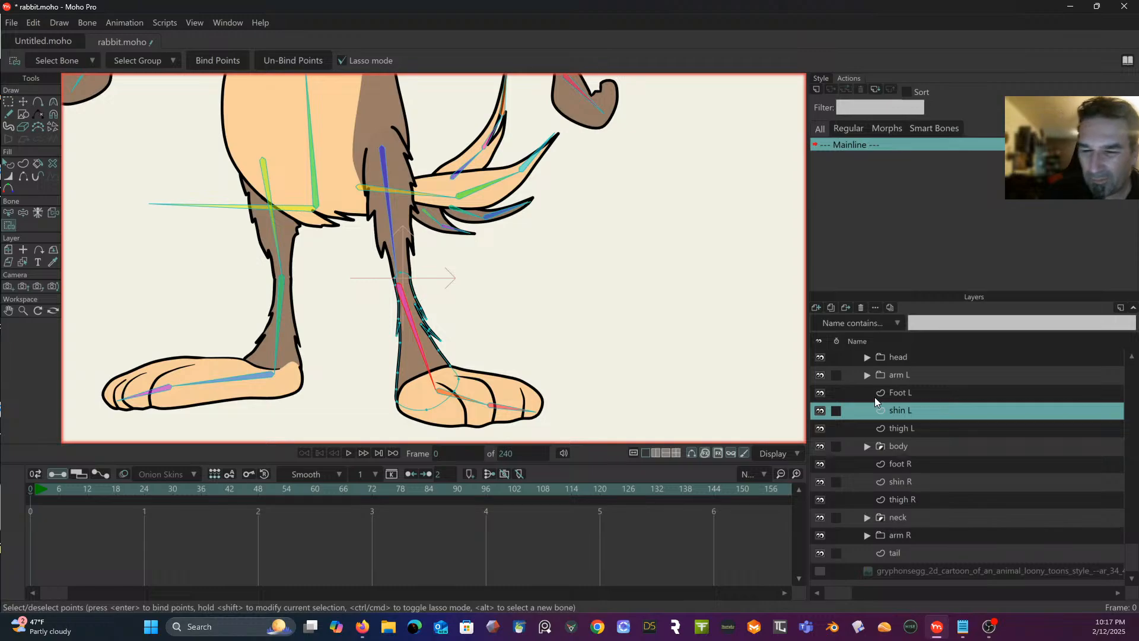
{"action": "left_click", "coordinate": [9, 213]}
{"action": "left_click", "coordinate": [397, 260]}
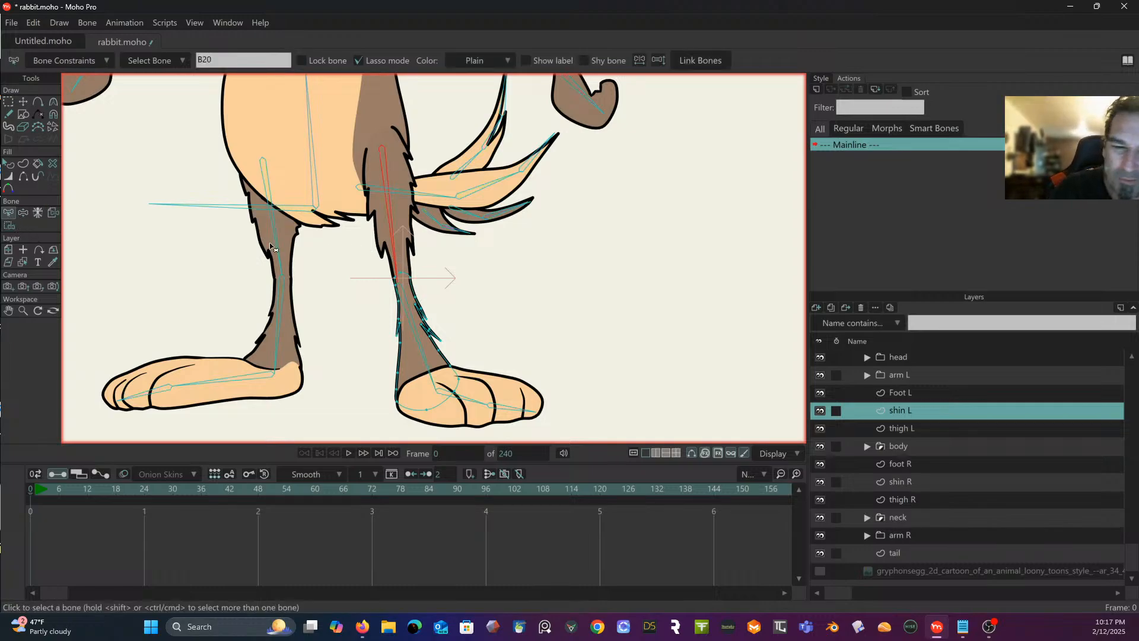
{"action": "left_click", "coordinate": [8, 226]}
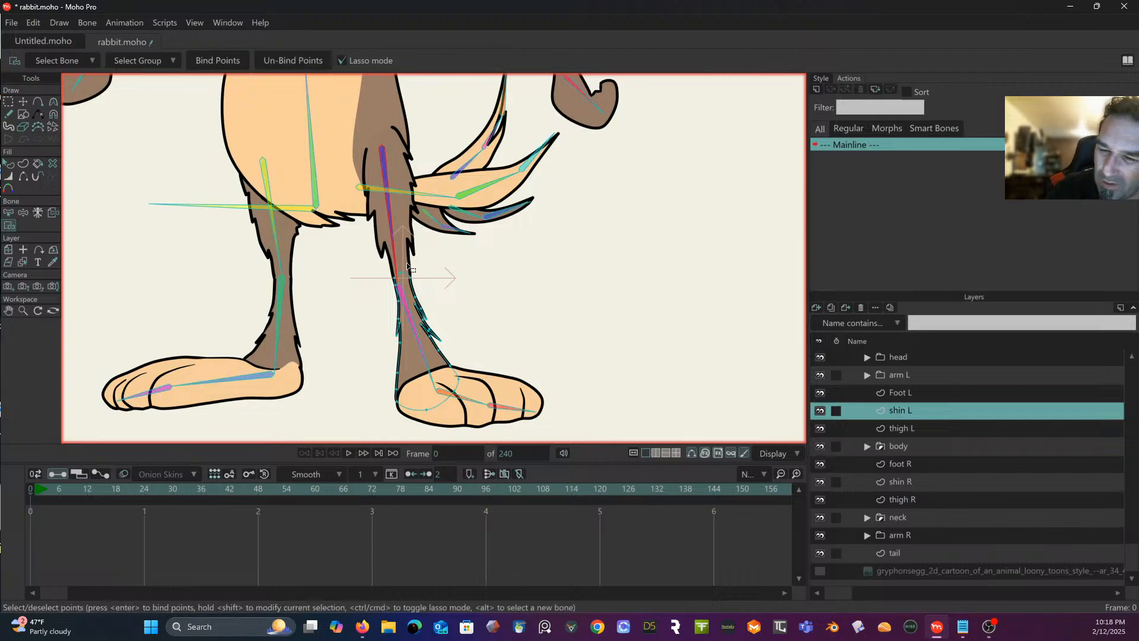
{"action": "mouse_move", "coordinate": [397, 289]}
{"action": "left_mouse_down"}
{"action": "mouse_move", "coordinate": [418, 269]}
{"action": "mouse_move", "coordinate": [410, 243]}
{"action": "left_mouse_up"}
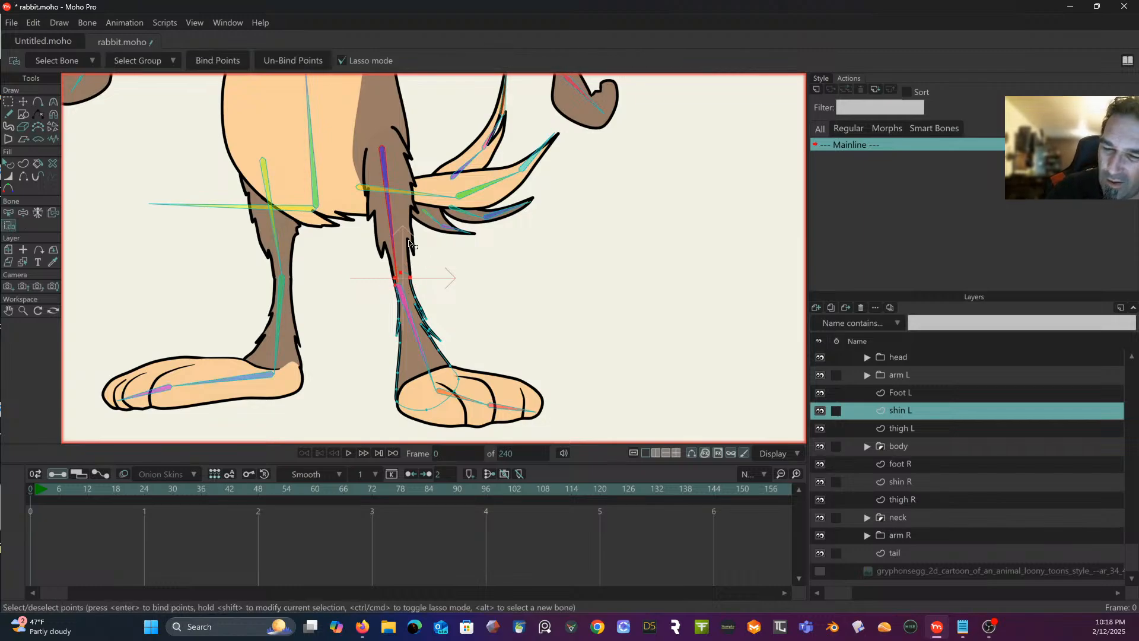
{"action": "left_click", "coordinate": [211, 61]}
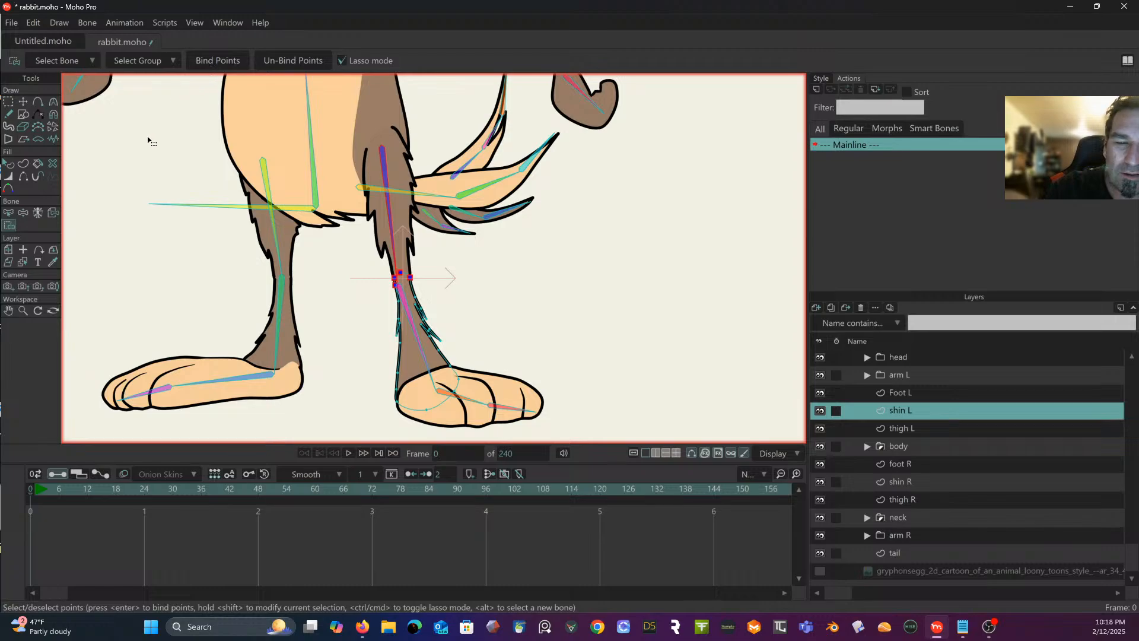
Step: Bind the shin L layer's points between the knee and the ankle to the shin bone of that leg
{"action": "left_click", "coordinate": [23, 214]}
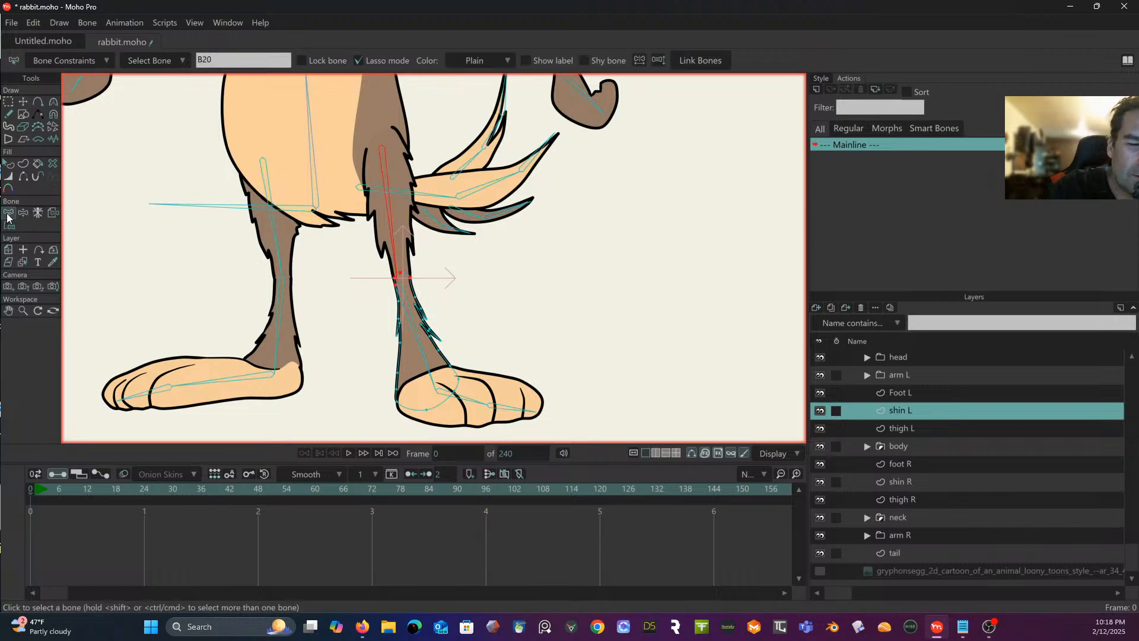
{"action": "left_click", "coordinate": [407, 316]}
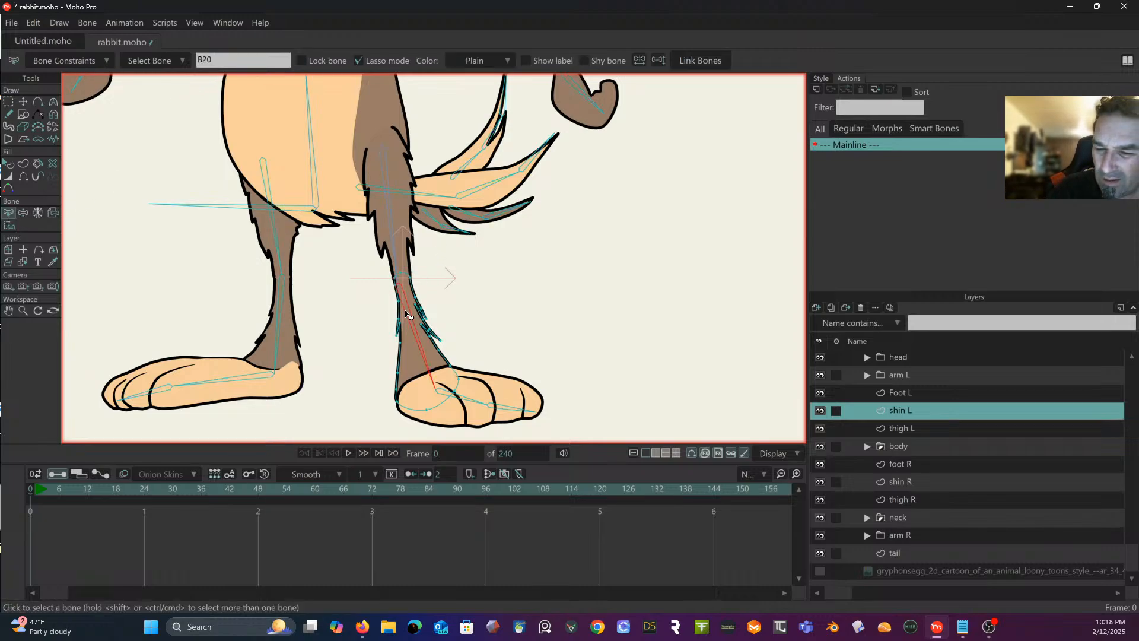
{"action": "left_click", "coordinate": [27, 225]}
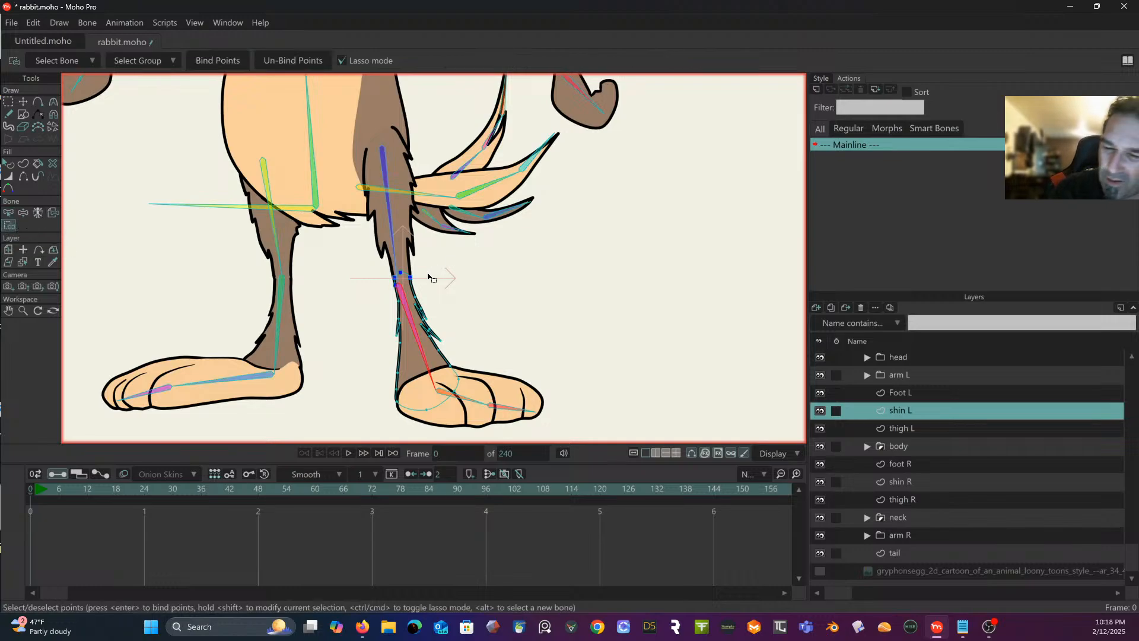
{"action": "mouse_move", "coordinate": [428, 287]}
{"action": "left_mouse_down"}
{"action": "mouse_move", "coordinate": [383, 305]}
{"action": "mouse_move", "coordinate": [375, 375]}
{"action": "left_mouse_up"}
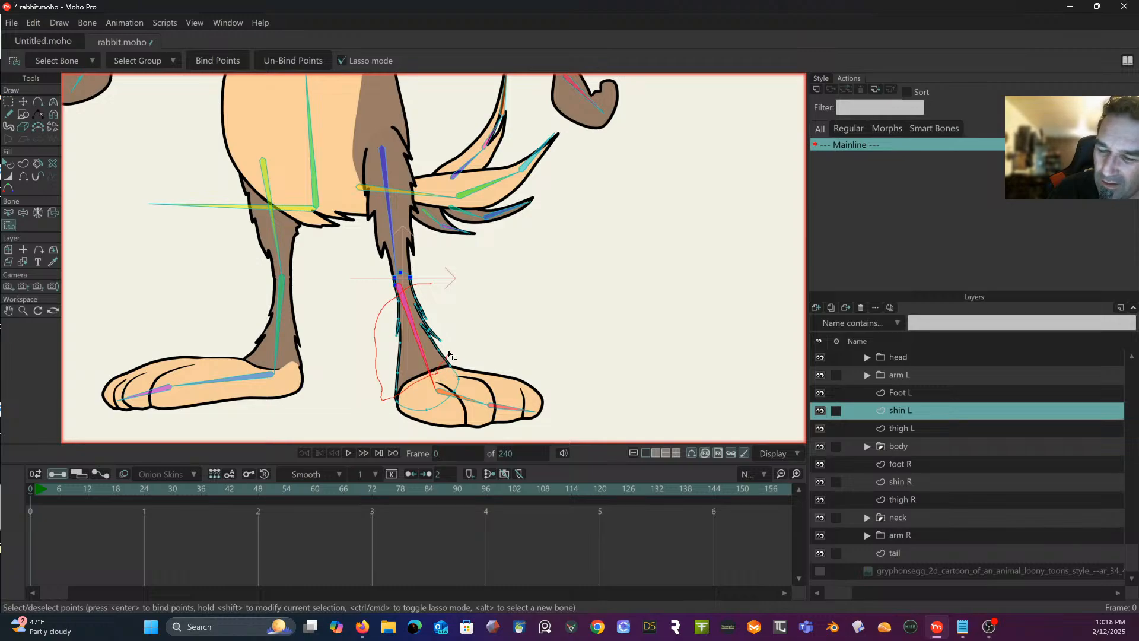
{"action": "mouse_move", "coordinate": [451, 346]}
{"action": "left_mouse_down"}
{"action": "mouse_move", "coordinate": [435, 267]}
{"action": "mouse_move", "coordinate": [445, 274]}
{"action": "left_mouse_up"}
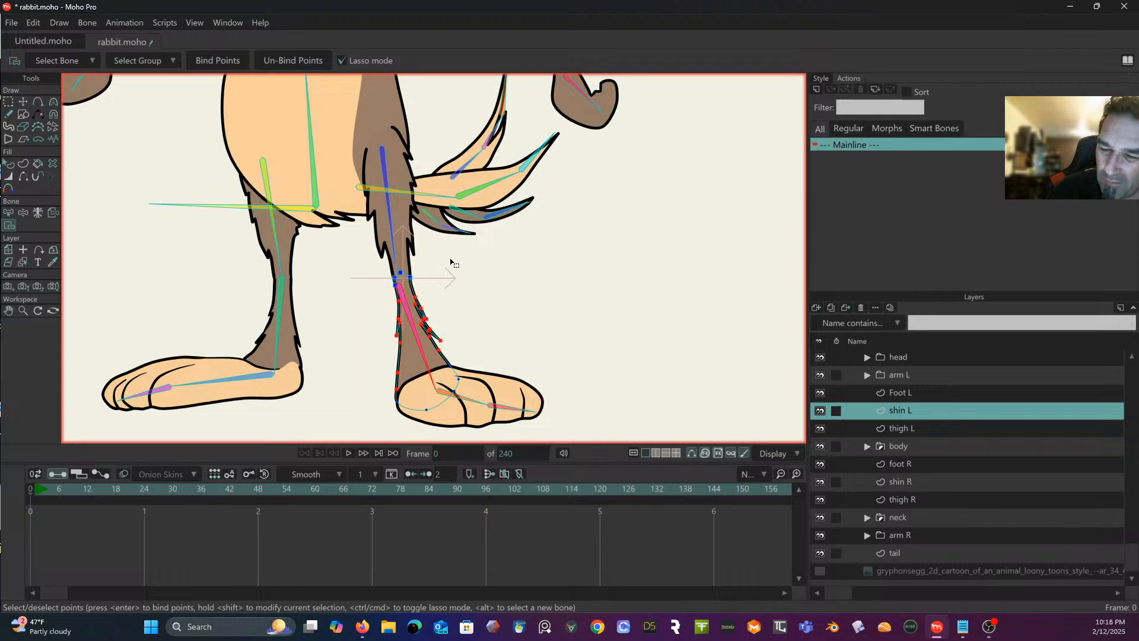
{"action": "left_click", "coordinate": [218, 62]}
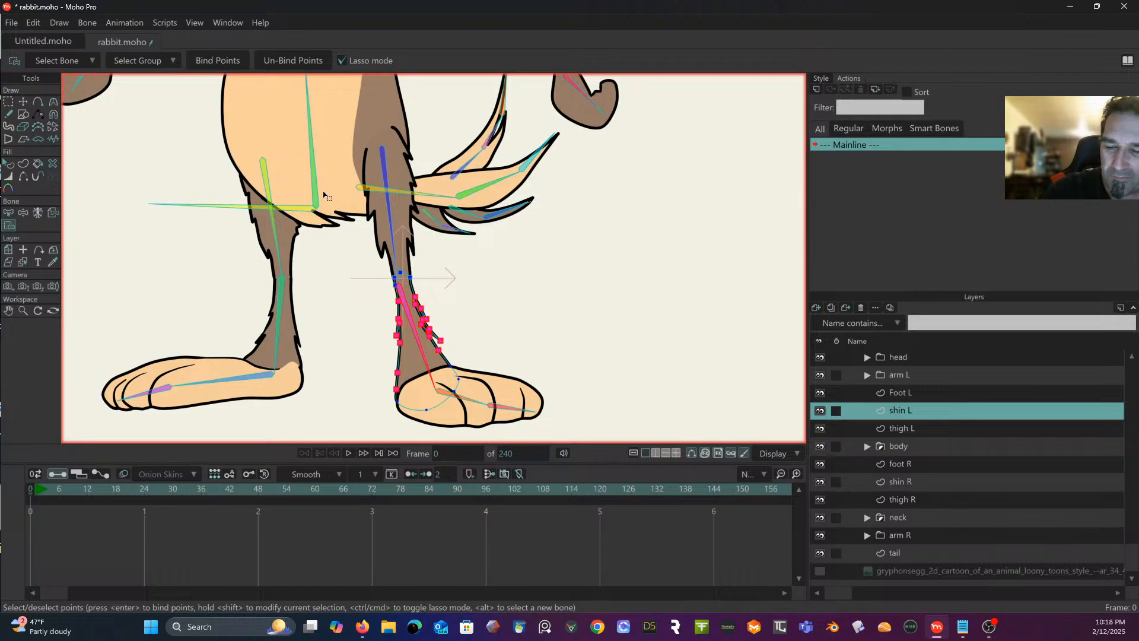
Step: Bind the ankle and heel points at the lower end of the shin L layer to foot bone B22
{"action": "left_click", "coordinate": [9, 212]}
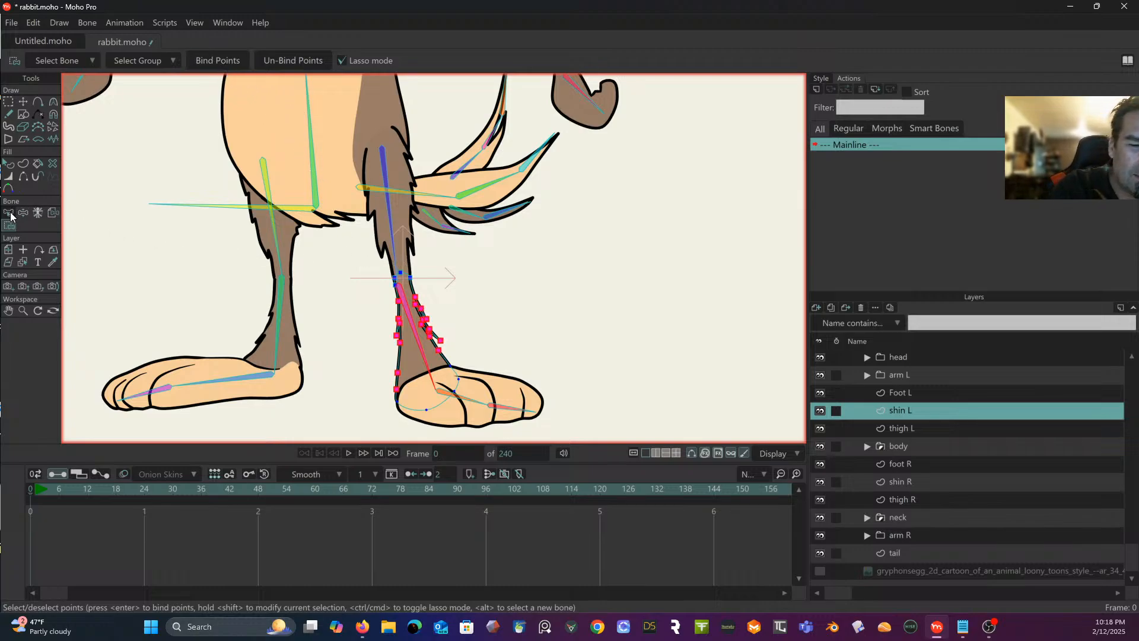
{"action": "left_click", "coordinate": [463, 389]}
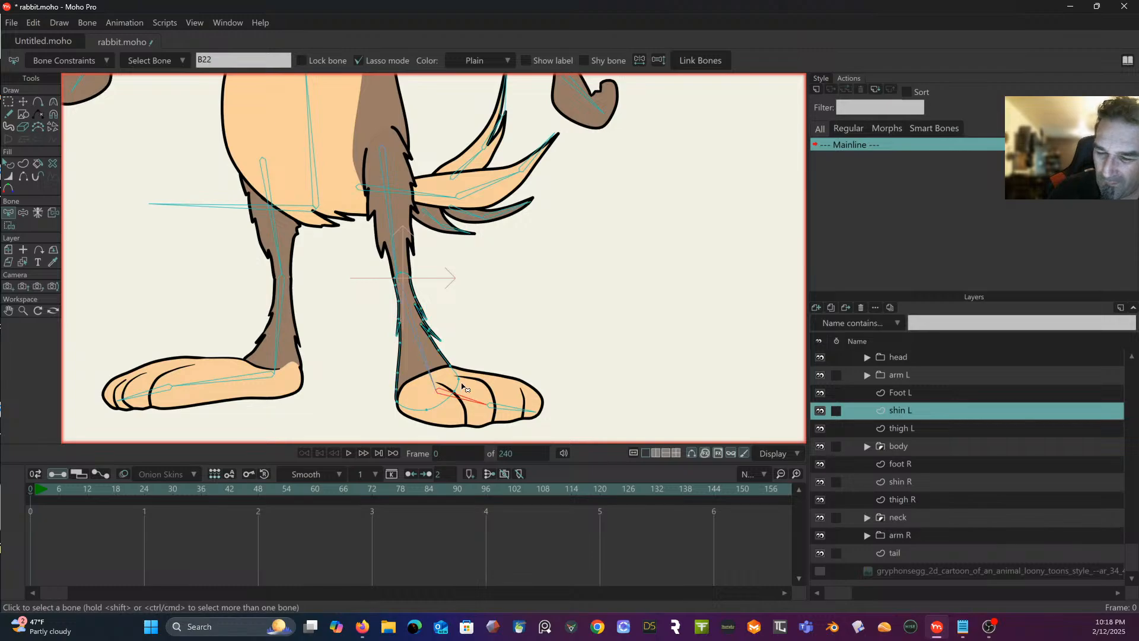
{"action": "left_click", "coordinate": [9, 226]}
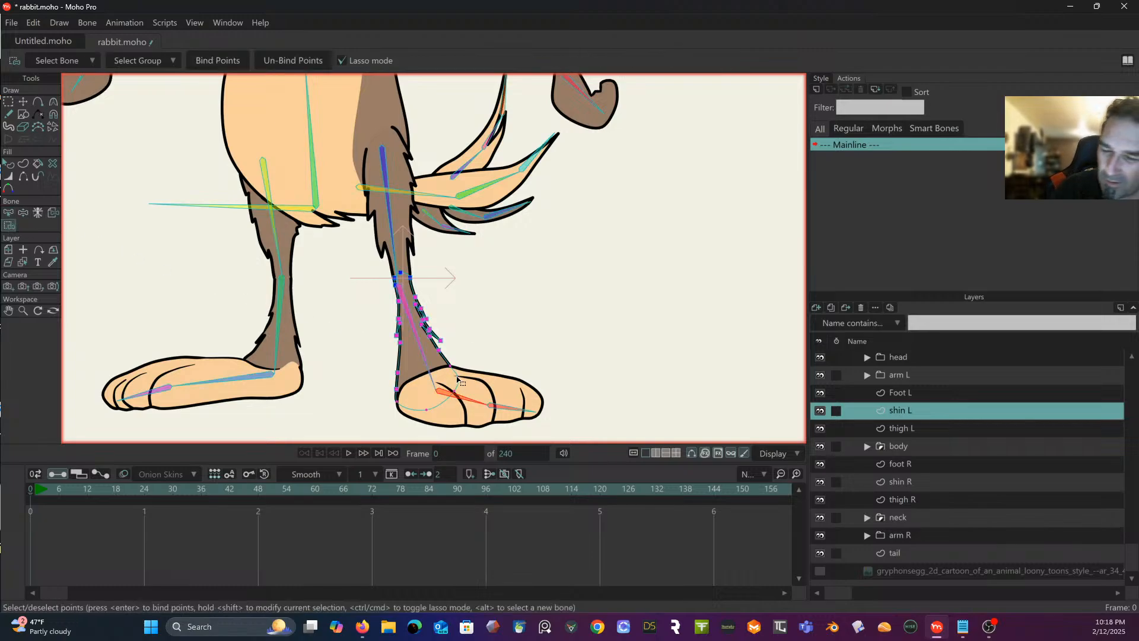
{"action": "mouse_move", "coordinate": [454, 363]}
{"action": "left_mouse_down"}
{"action": "mouse_move", "coordinate": [383, 413]}
{"action": "mouse_move", "coordinate": [444, 420]}
{"action": "mouse_move", "coordinate": [476, 384]}
{"action": "mouse_move", "coordinate": [451, 356]}
{"action": "left_mouse_up"}
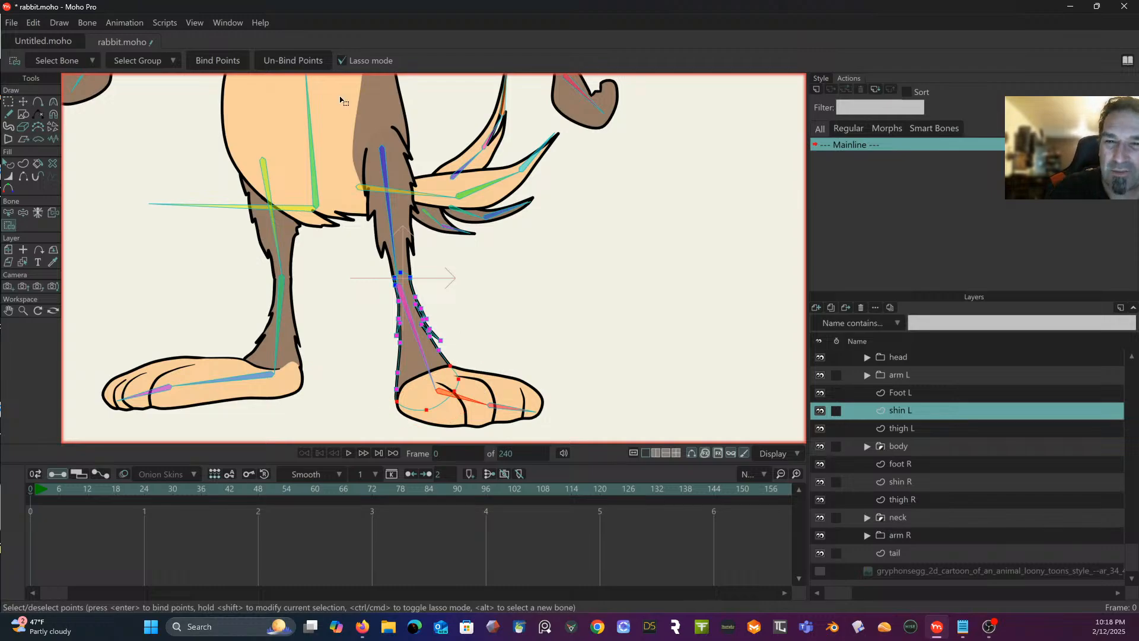
Step: Bind the selected ankle points of shin L and the heel and midfoot points of Foot L to the left foot bone
{"action": "left_click", "coordinate": [220, 59]}
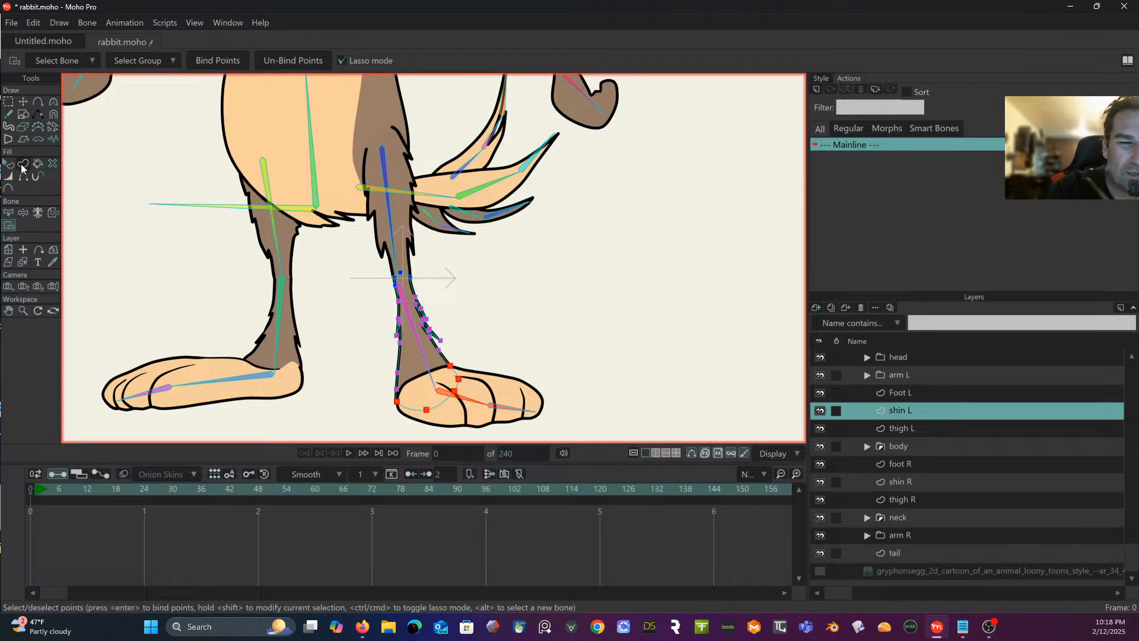
{"action": "left_click", "coordinate": [9, 212]}
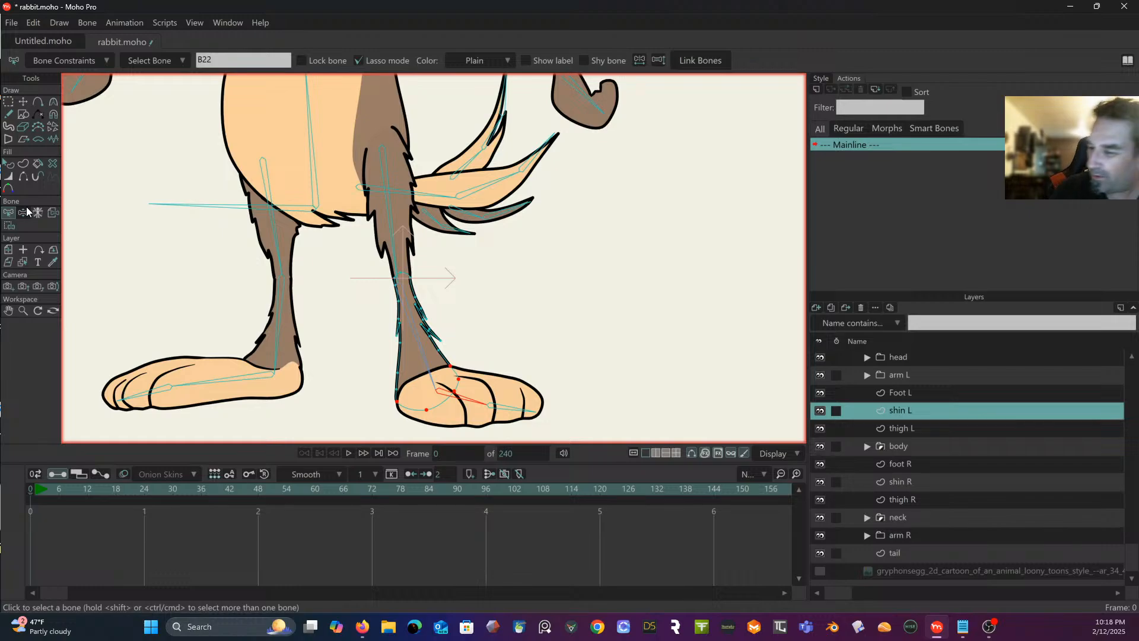
{"action": "left_click", "coordinate": [908, 396]}
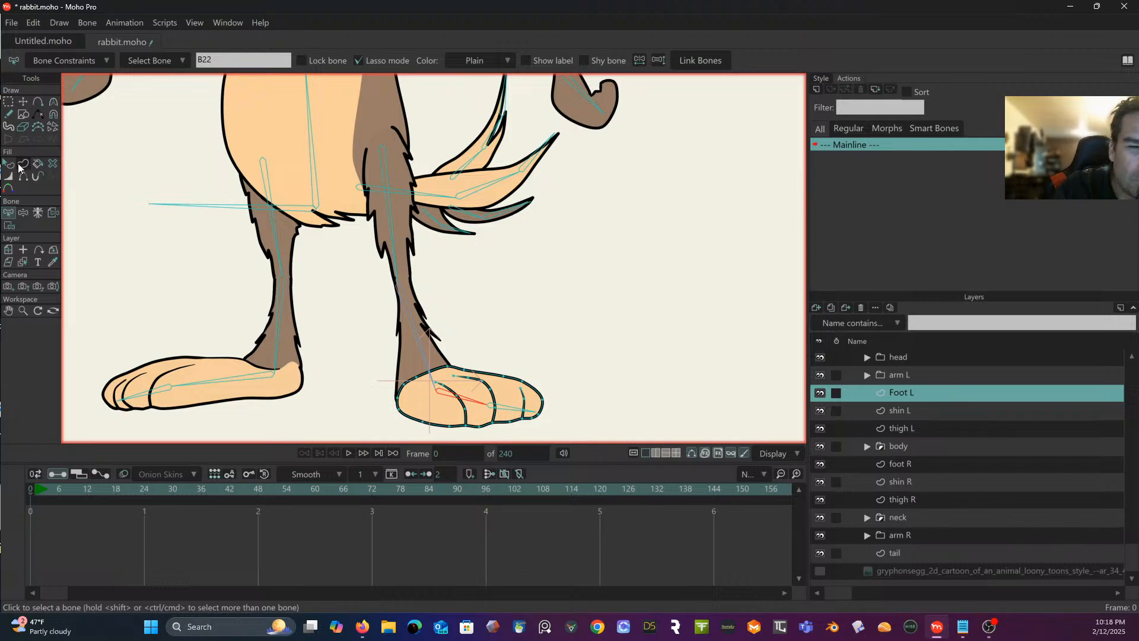
{"action": "left_click", "coordinate": [11, 226]}
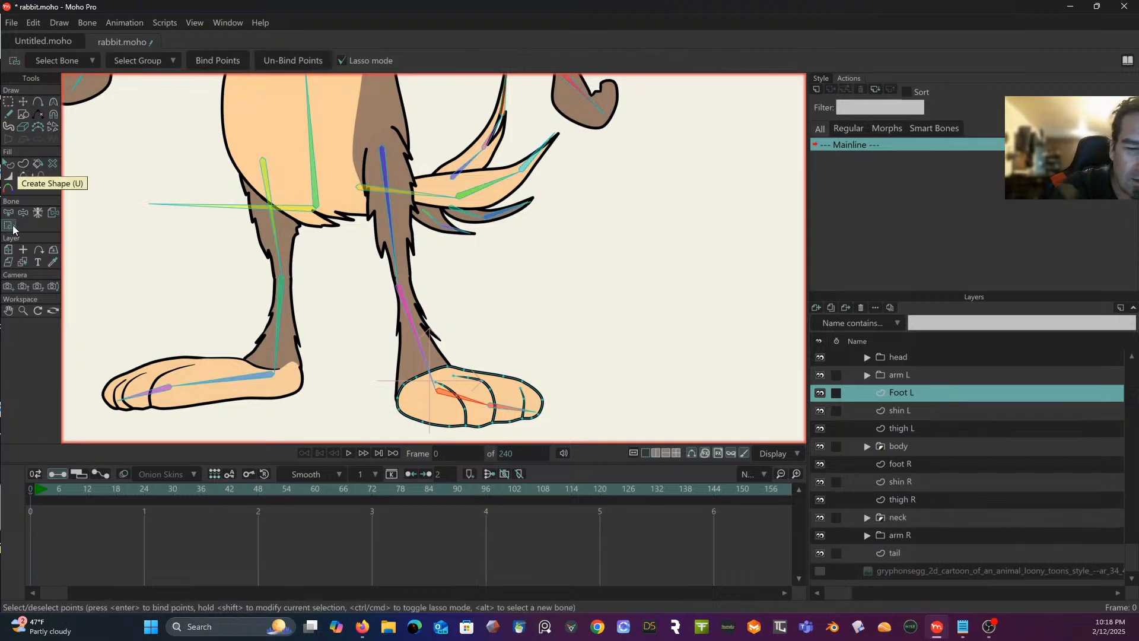
{"action": "mouse_move", "coordinate": [445, 360]}
{"action": "left_mouse_down"}
{"action": "mouse_move", "coordinate": [386, 401]}
{"action": "mouse_move", "coordinate": [400, 433]}
{"action": "mouse_move", "coordinate": [467, 439]}
{"action": "mouse_move", "coordinate": [507, 381]}
{"action": "mouse_move", "coordinate": [500, 365]}
{"action": "left_mouse_up"}
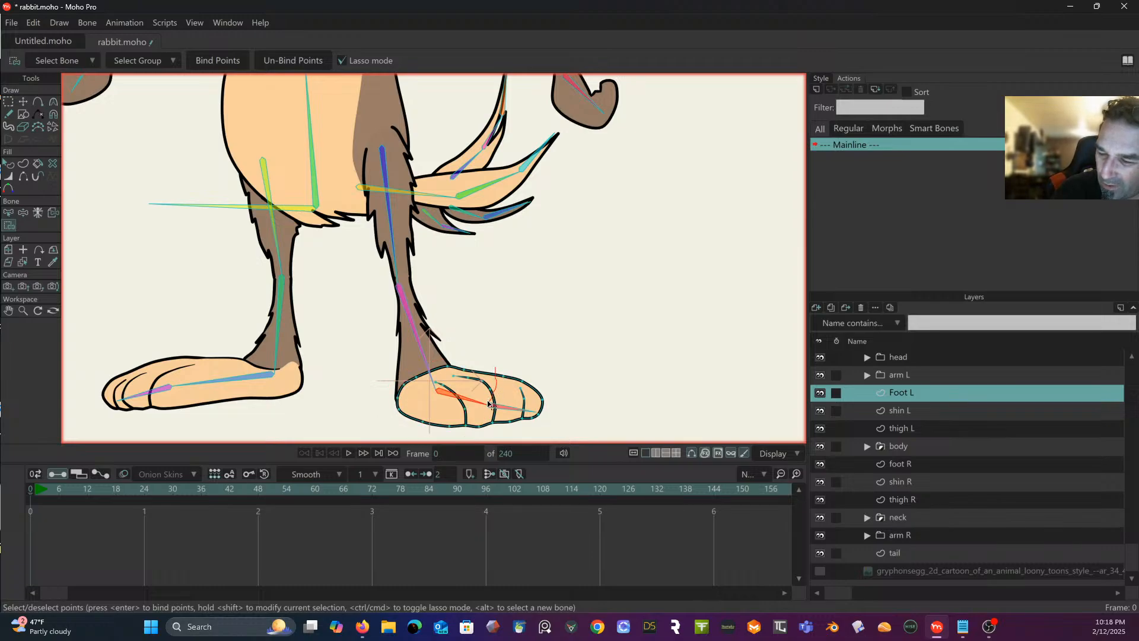
{"action": "mouse_move", "coordinate": [485, 423]}
{"action": "left_mouse_down"}
{"action": "mouse_move", "coordinate": [433, 436]}
{"action": "mouse_move", "coordinate": [381, 428]}
{"action": "mouse_move", "coordinate": [376, 403]}
{"action": "mouse_move", "coordinate": [419, 365]}
{"action": "mouse_move", "coordinate": [473, 349]}
{"action": "mouse_move", "coordinate": [498, 376]}
{"action": "left_mouse_up"}
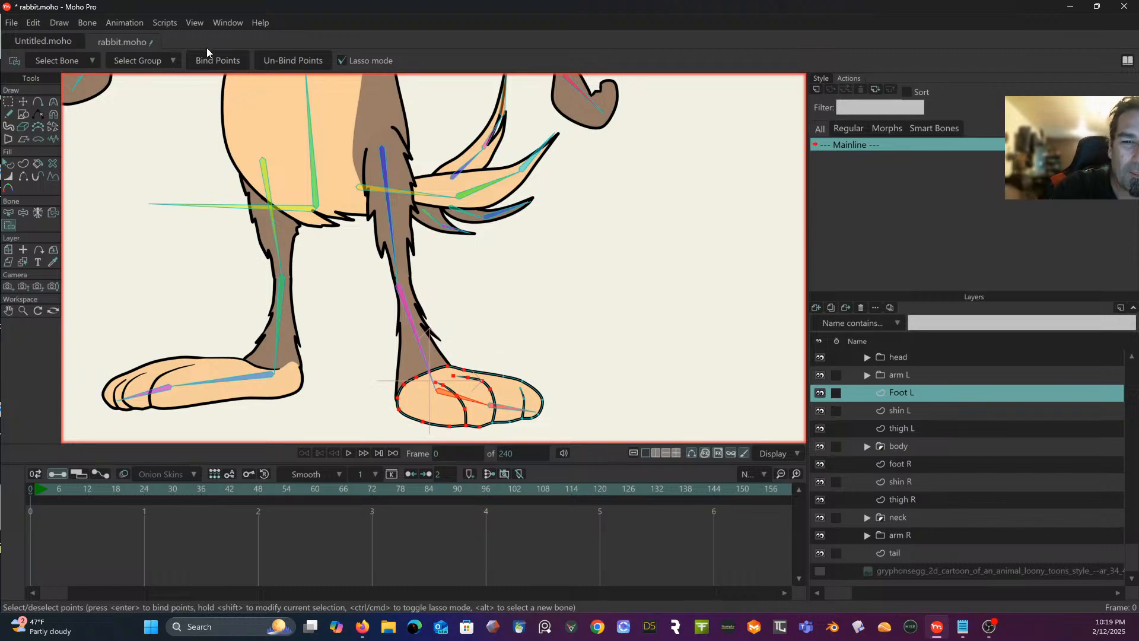
{"action": "left_click", "coordinate": [216, 61]}
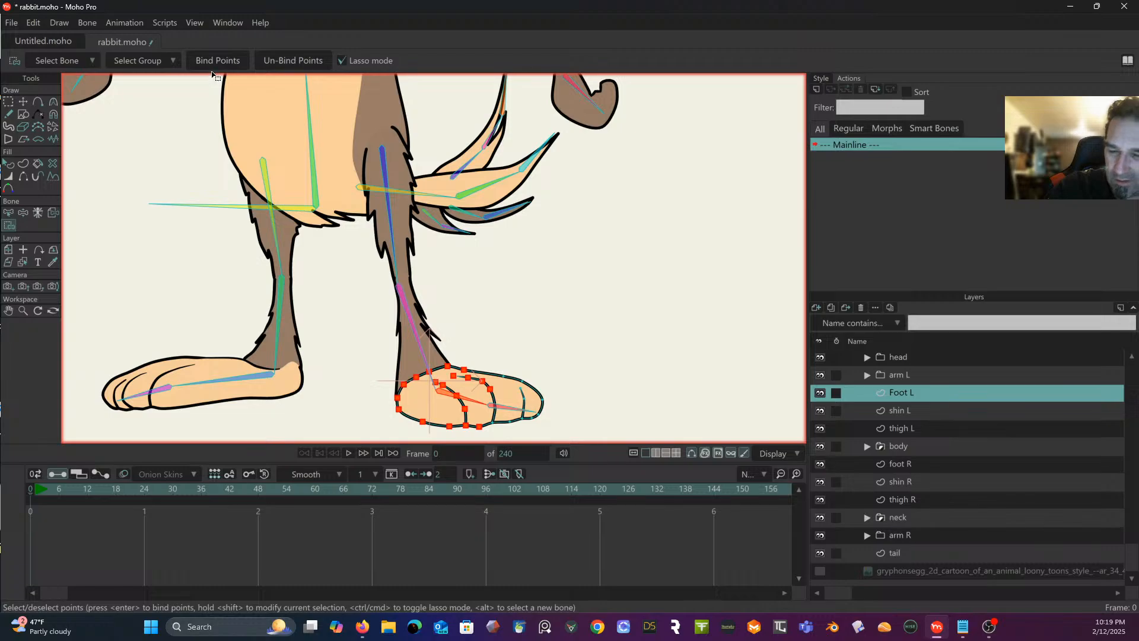
Step: Bind the toe points of the Foot L layer to the left toe bone B27
{"action": "left_click", "coordinate": [8, 213]}
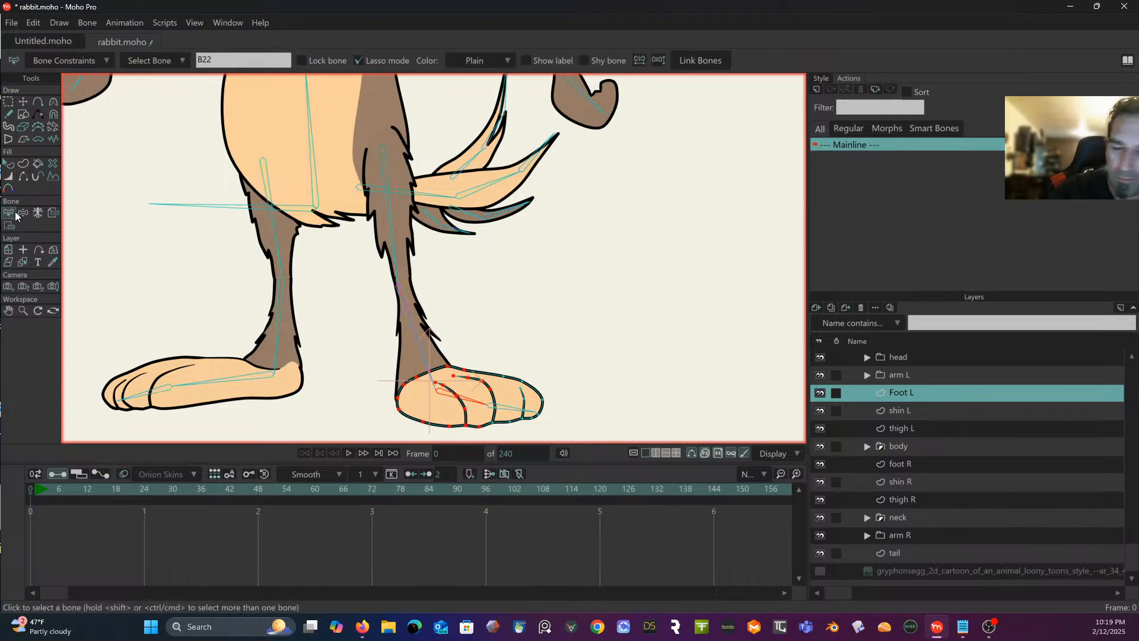
{"action": "left_click", "coordinate": [513, 410]}
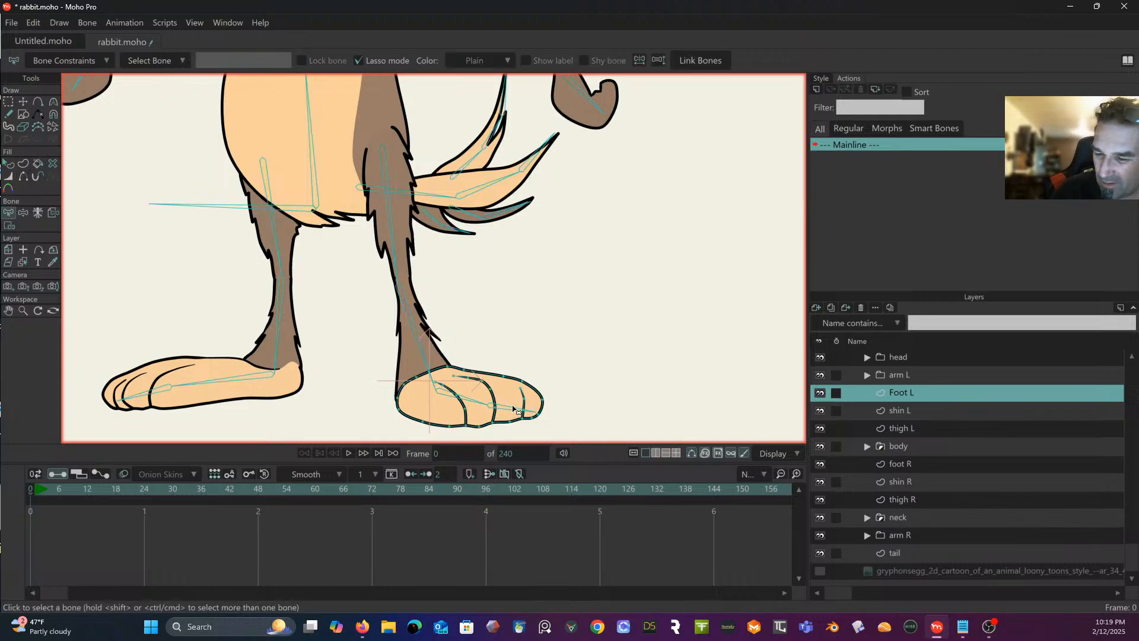
{"action": "left_click", "coordinate": [515, 409]}
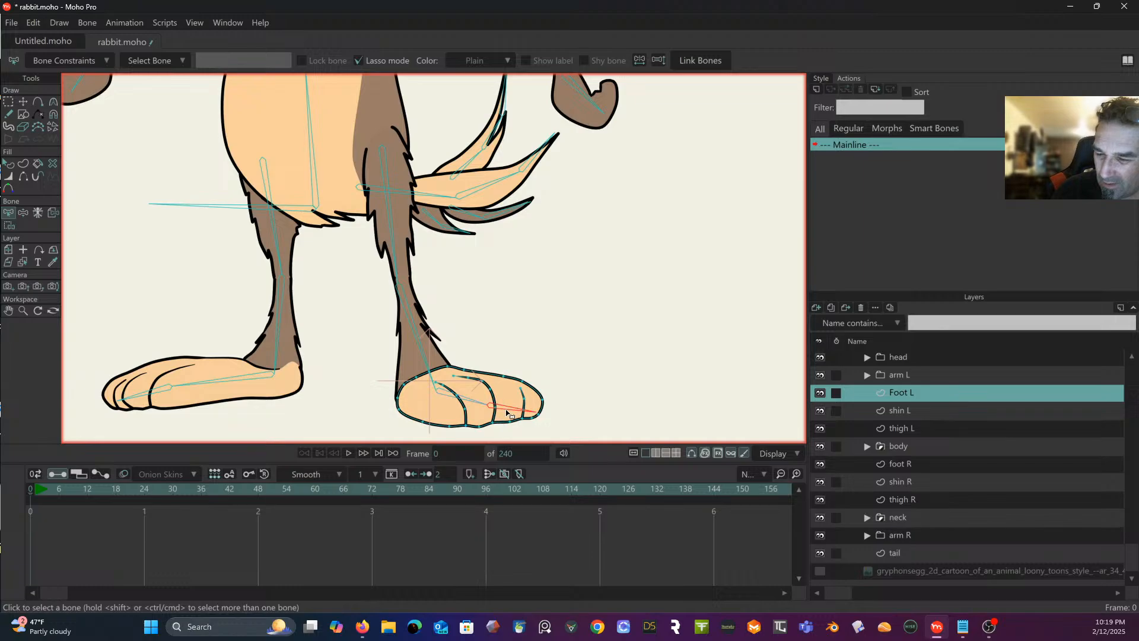
{"action": "left_click", "coordinate": [10, 226]}
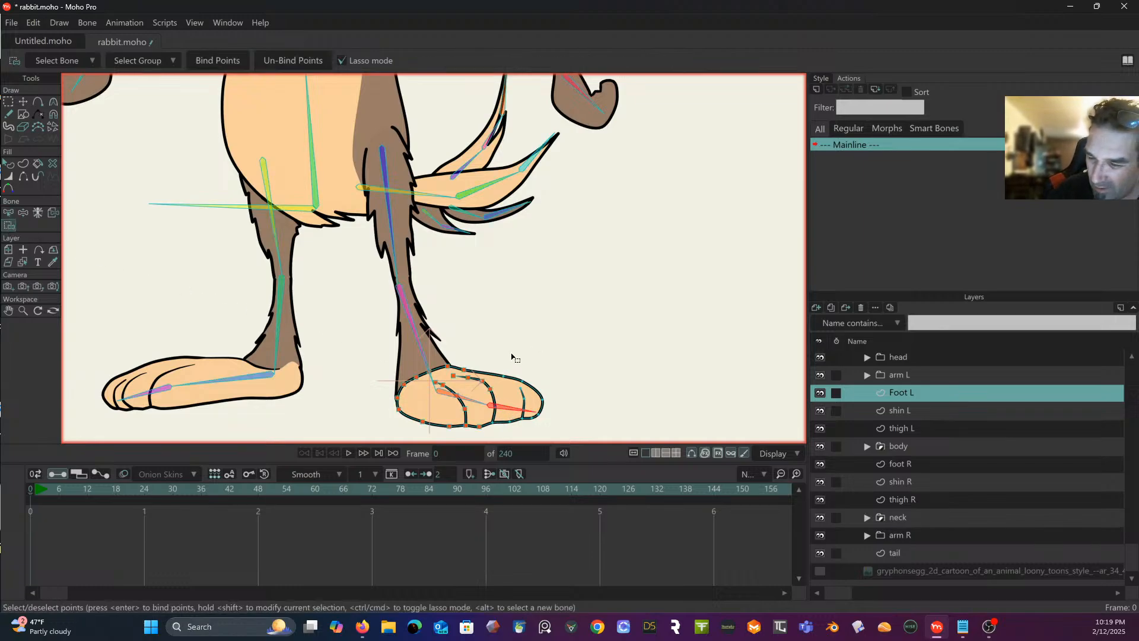
{"action": "mouse_move", "coordinate": [490, 420]}
{"action": "left_mouse_down"}
{"action": "mouse_move", "coordinate": [559, 422]}
{"action": "mouse_move", "coordinate": [553, 384]}
{"action": "mouse_move", "coordinate": [504, 357]}
{"action": "left_mouse_up"}
{"action": "left_click", "coordinate": [222, 62]}
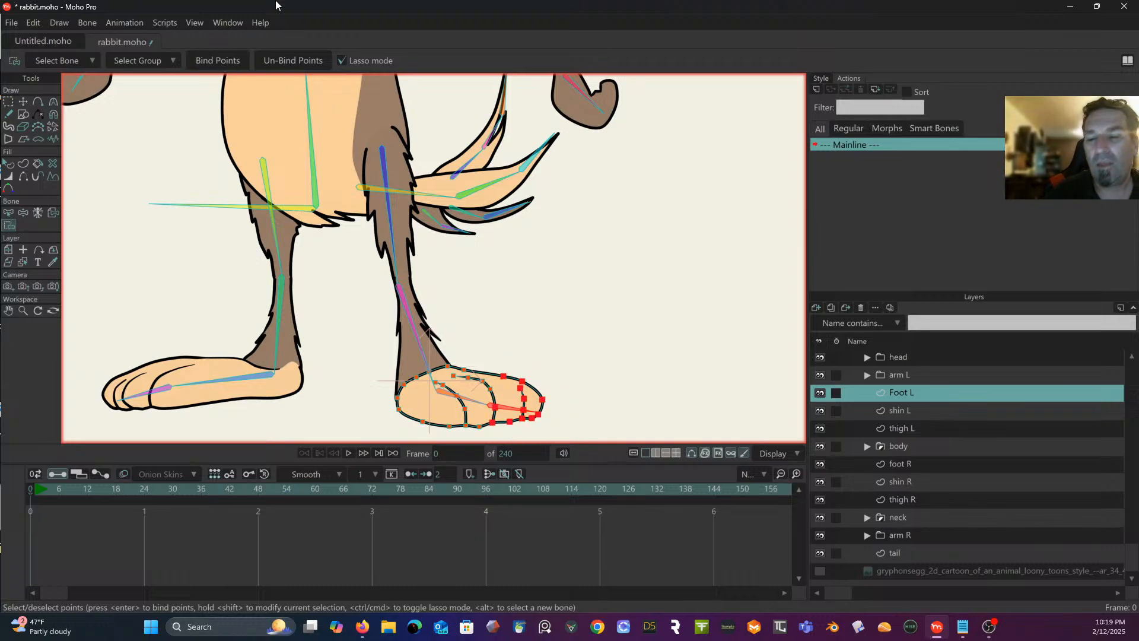
Step: Select the Bunny bone layer and save the rabbit.moho project
{"action": "left_click", "coordinate": [12, 114]}
{"action": "left_click", "coordinate": [10, 106]}
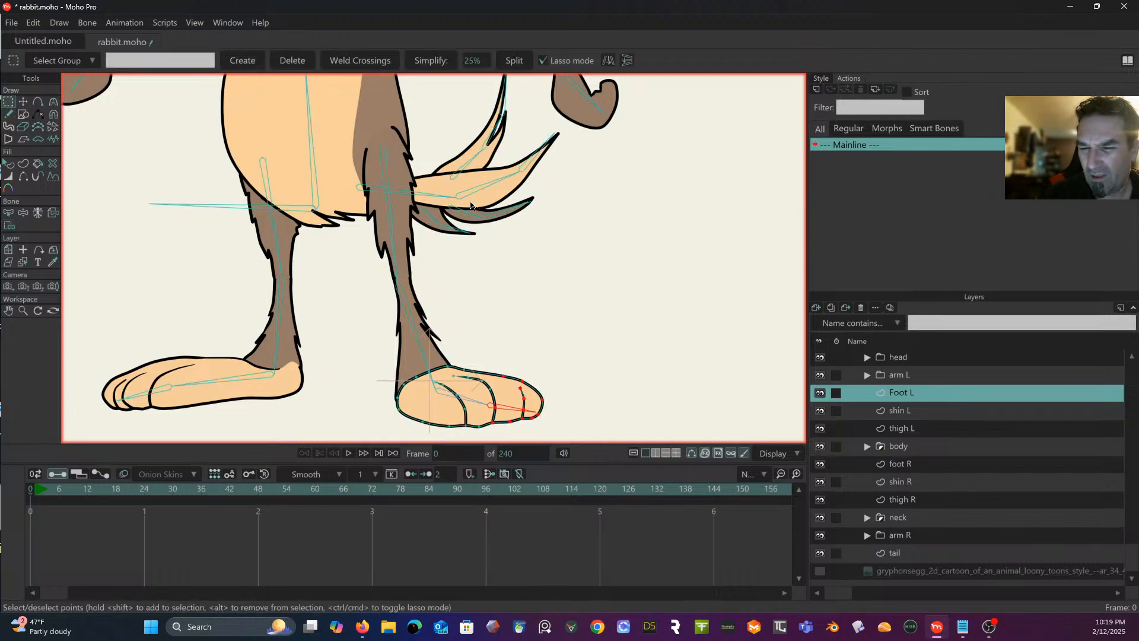
{"action": "scroll", "coordinate": [471, 206], "scroll_direction": "down", "scroll_amount": 5}
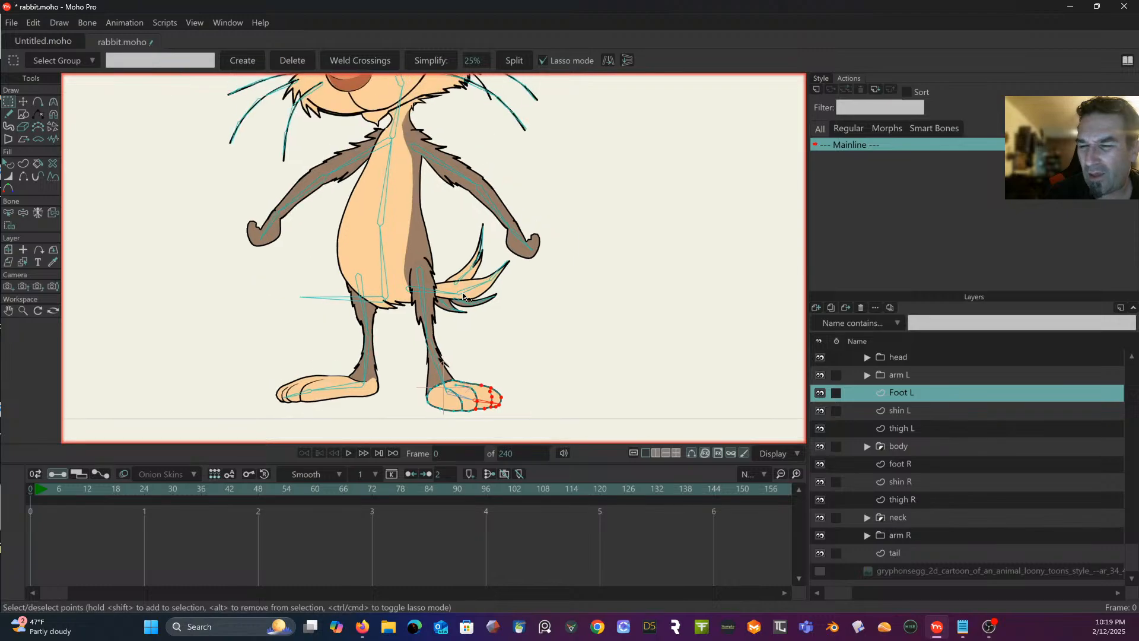
{"action": "scroll", "coordinate": [463, 297], "scroll_direction": "down", "scroll_amount": 5}
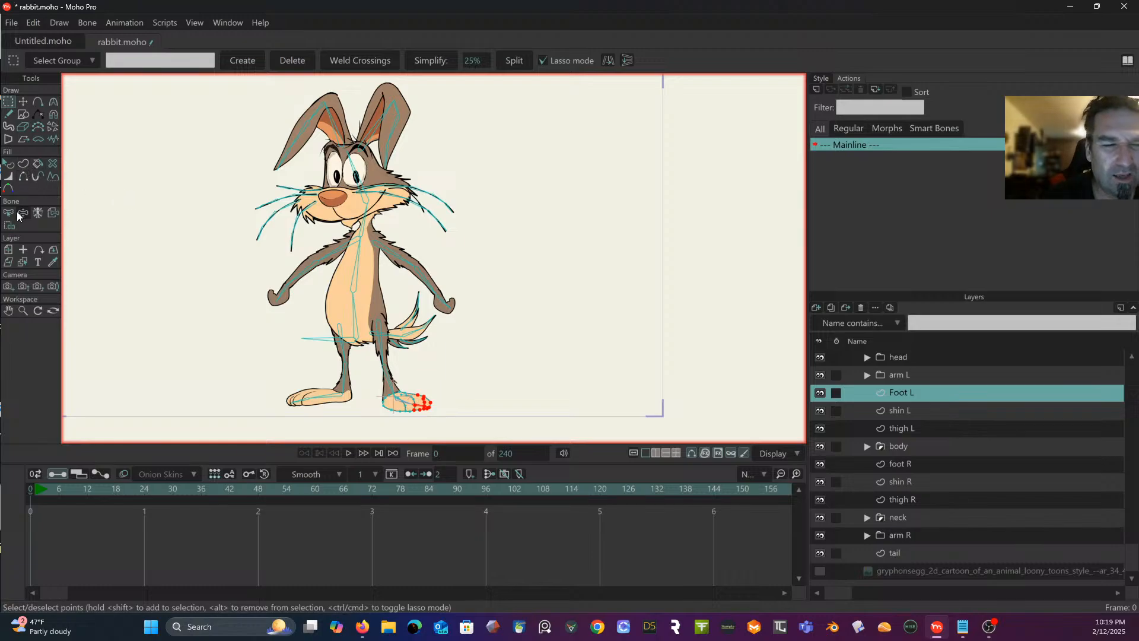
{"action": "scroll", "coordinate": [967, 445], "scroll_direction": "up", "scroll_amount": 2}
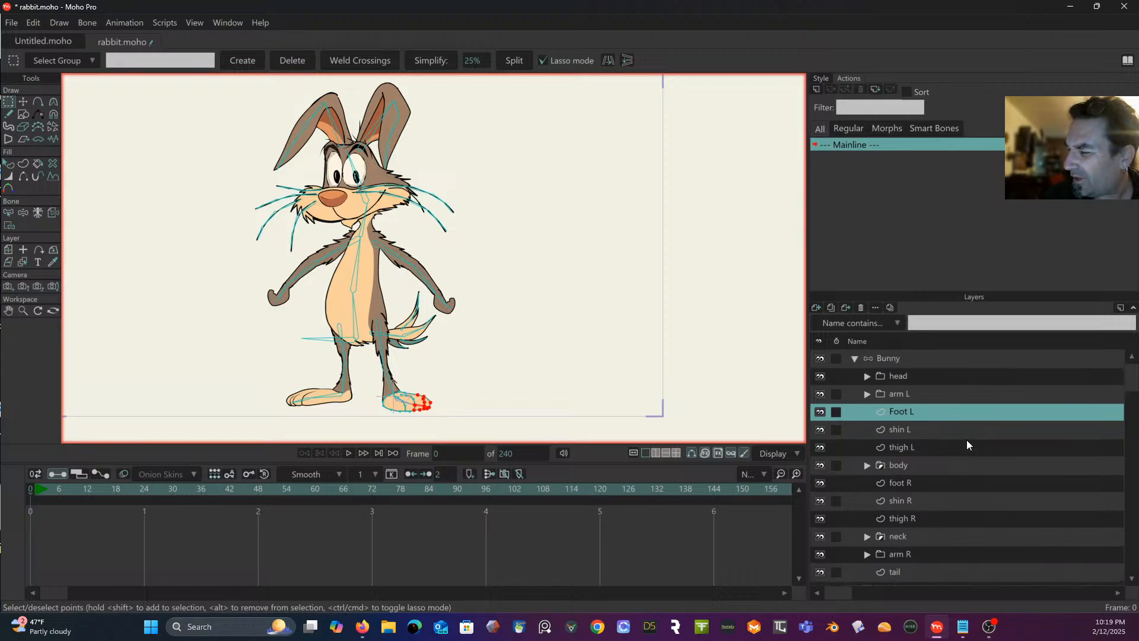
{"action": "left_click", "coordinate": [922, 358]}
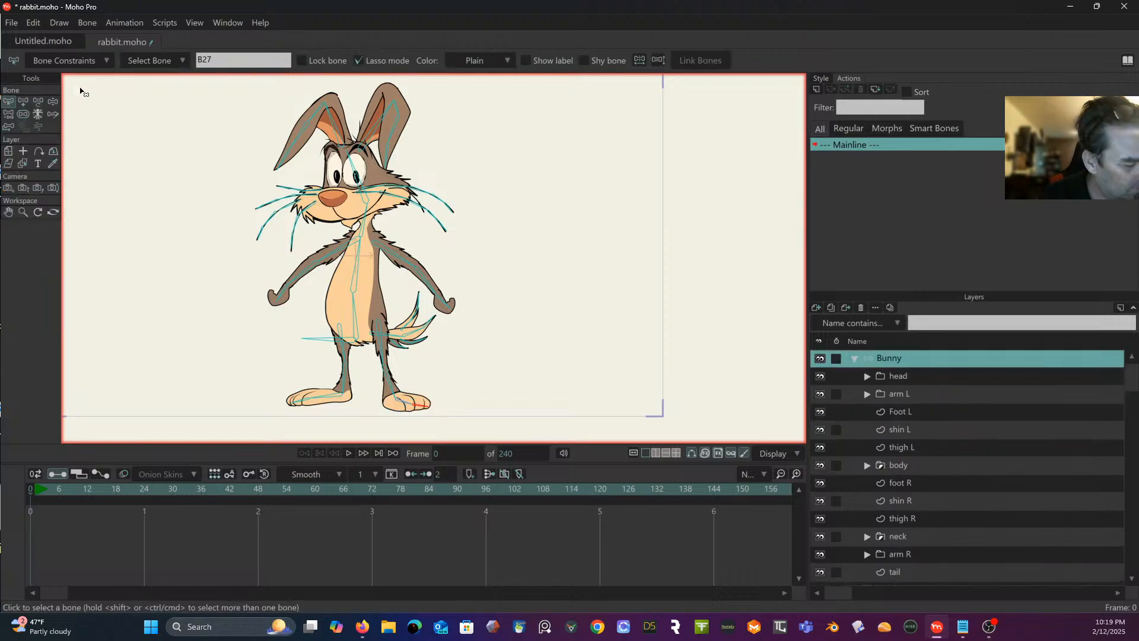
{"action": "key", "text": "ctrl+s"}
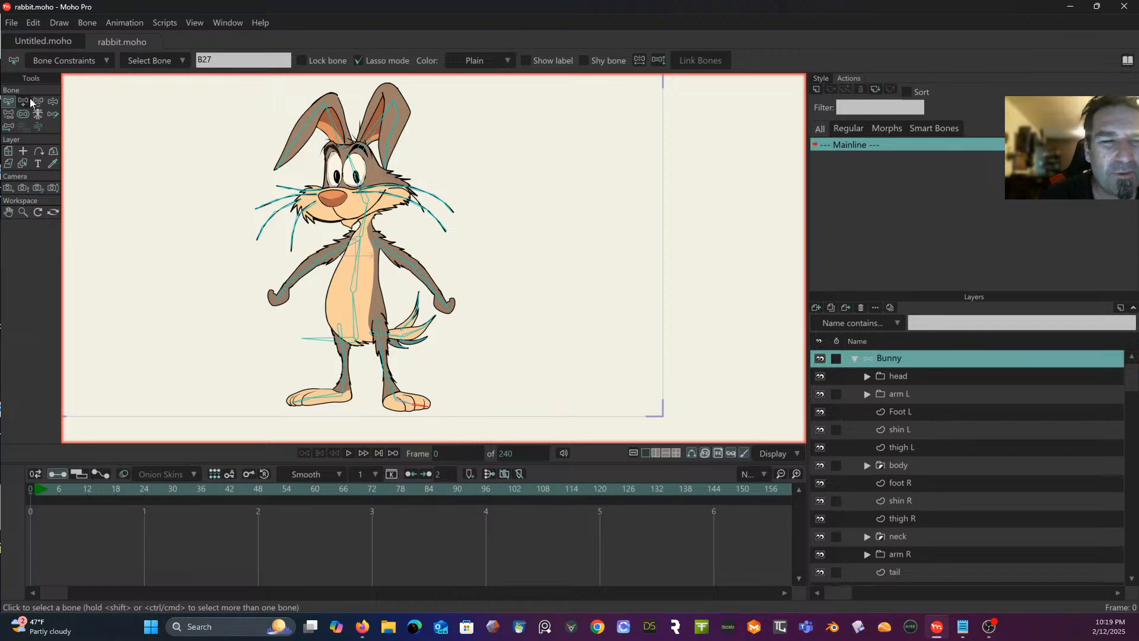
Step: Test the ear and head bones by posing them with Manipulate Bones
{"action": "left_click", "coordinate": [52, 102]}
{"action": "scroll", "coordinate": [292, 343], "scroll_direction": "up", "scroll_amount": 3}
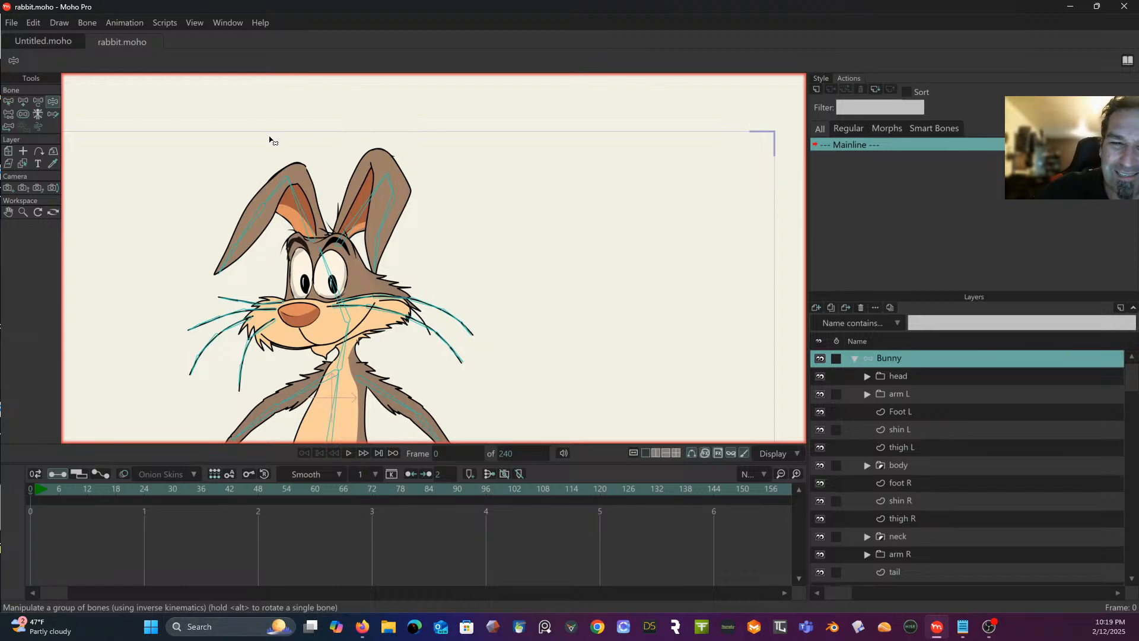
{"action": "left_click", "coordinate": [270, 183]}
{"action": "left_click_drag", "start_coordinate": [270, 183], "coordinate": [335, 211]}
{"action": "left_click_drag", "start_coordinate": [337, 286], "coordinate": [345, 118]}
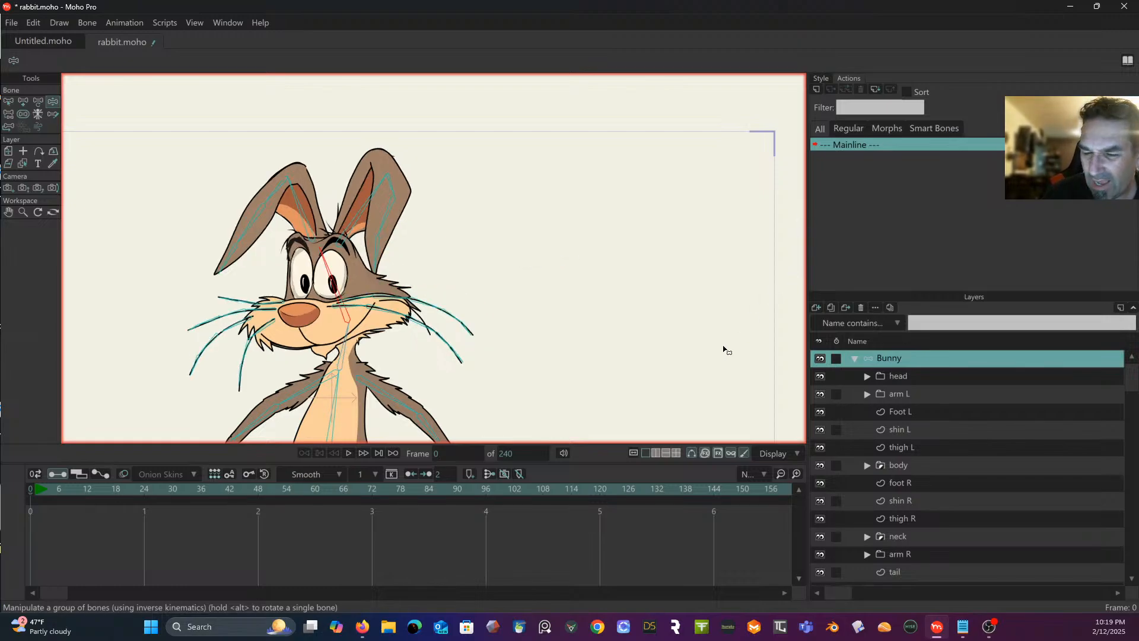
Step: Test both arms by bending their bones upward, undo the pose, and swing the right forearm again
{"action": "scroll", "coordinate": [661, 318], "scroll_direction": "down", "scroll_amount": 6}
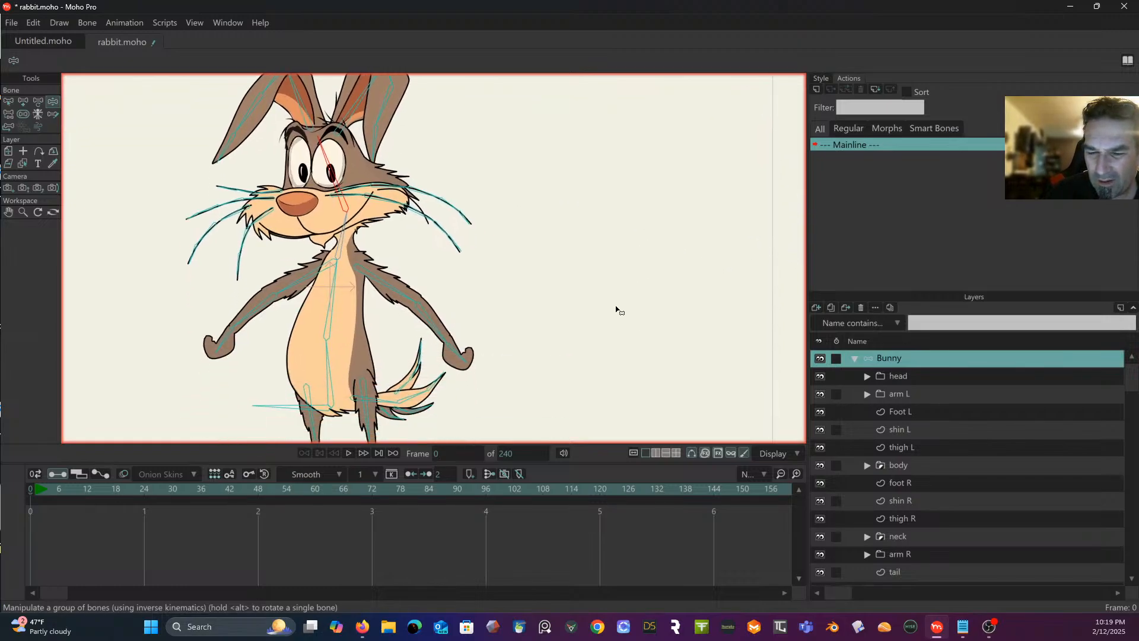
{"action": "left_click_drag", "start_coordinate": [426, 196], "coordinate": [462, 170]}
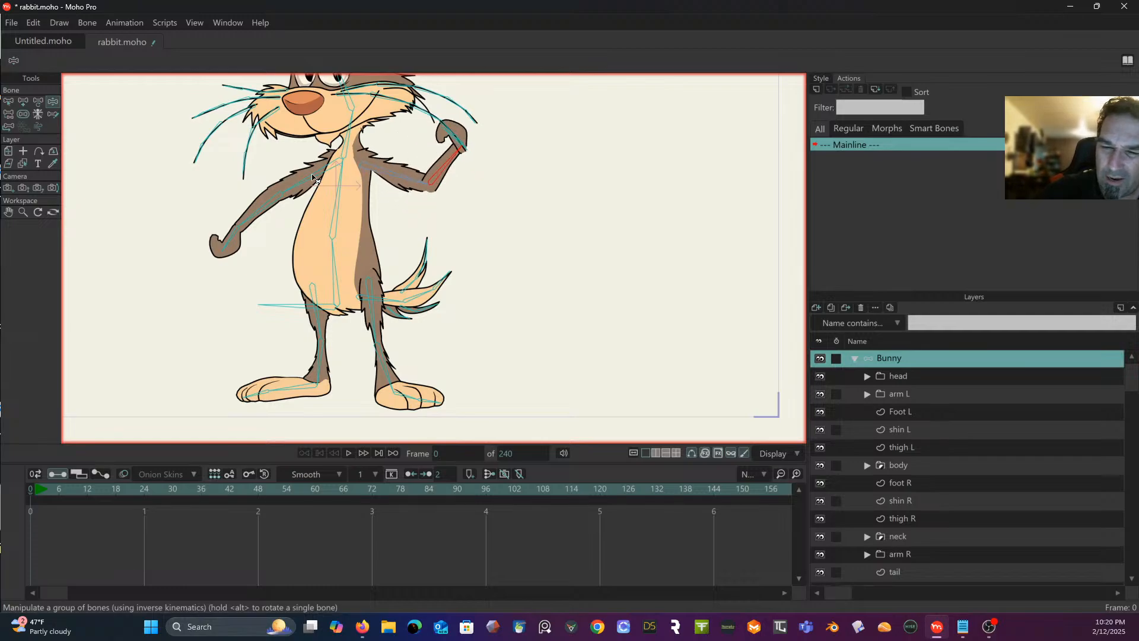
{"action": "left_click_drag", "start_coordinate": [315, 178], "coordinate": [271, 195]}
{"action": "mouse_move", "coordinate": [252, 154]}
{"action": "left_mouse_down"}
{"action": "mouse_move", "coordinate": [261, 146]}
{"action": "mouse_move", "coordinate": [251, 141]}
{"action": "left_mouse_up"}
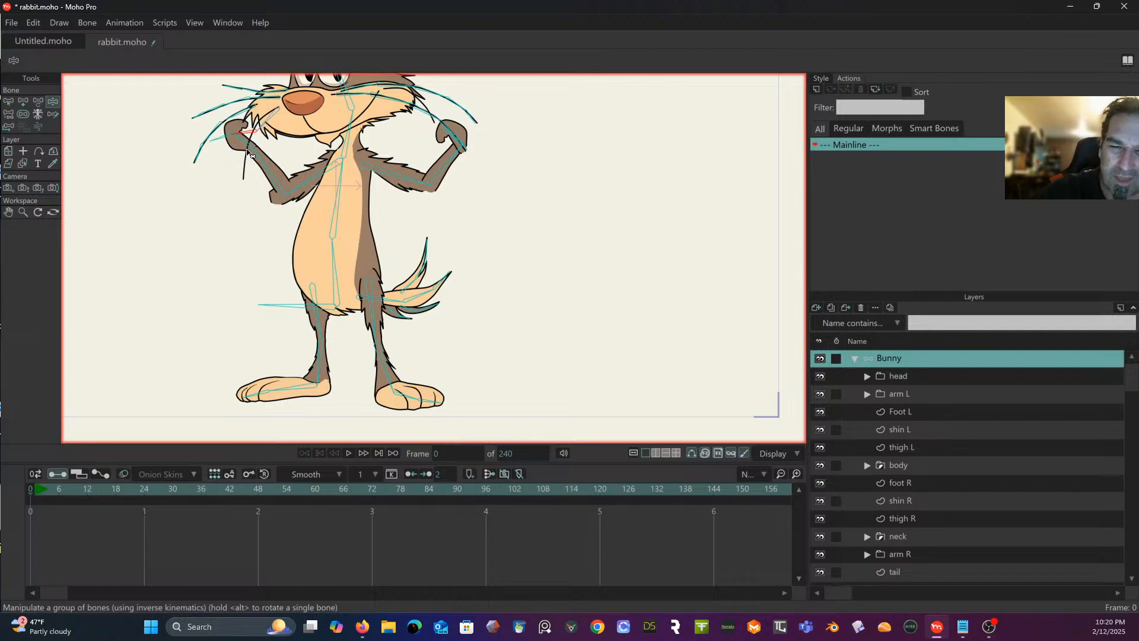
{"action": "key", "text": "ctrl+z"}
{"action": "left_click_drag", "start_coordinate": [253, 218], "coordinate": [335, 248]}
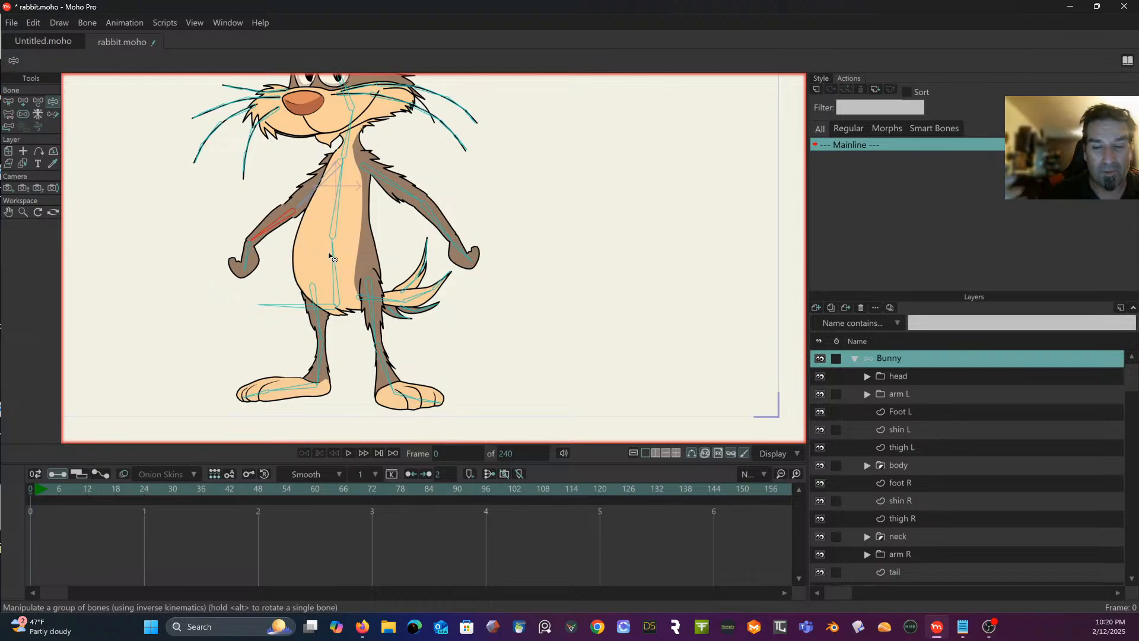
Step: Test the torso, leg and tail bones by posing them, resetting the rig to its rest pose at frame 0
{"action": "left_click_drag", "start_coordinate": [341, 223], "coordinate": [336, 193]}
{"action": "left_click_drag", "start_coordinate": [361, 202], "coordinate": [255, 294]}
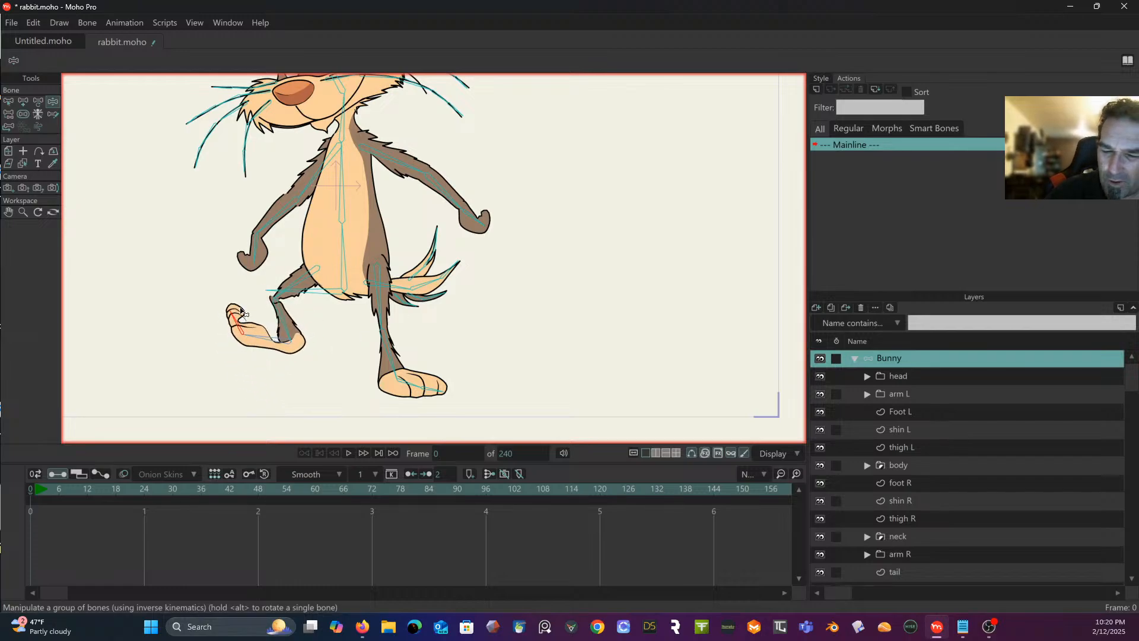
{"action": "left_click_drag", "start_coordinate": [403, 290], "coordinate": [442, 394]}
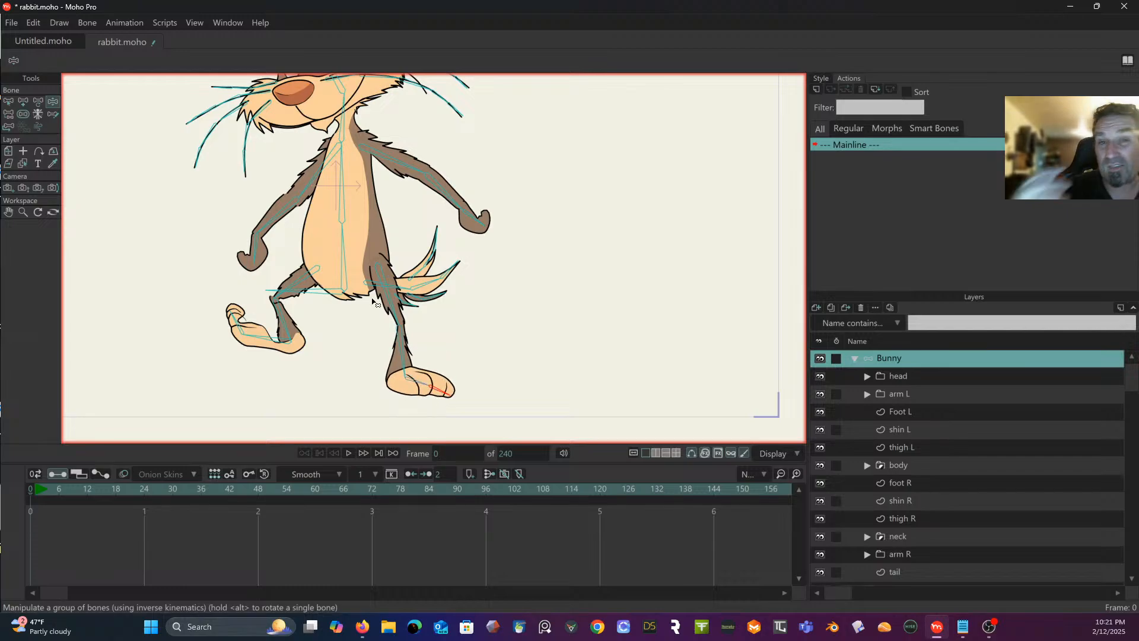
{"action": "left_click", "coordinate": [26, 490]}
{"action": "left_click_drag", "start_coordinate": [390, 302], "coordinate": [419, 282]}
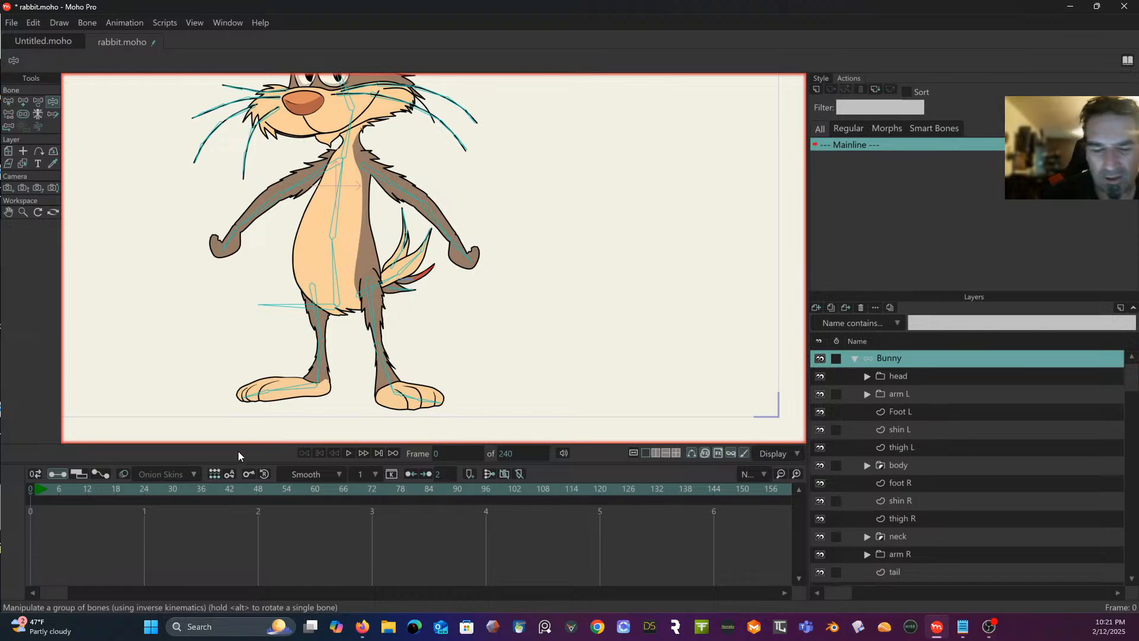
{"action": "left_click", "coordinate": [31, 490]}
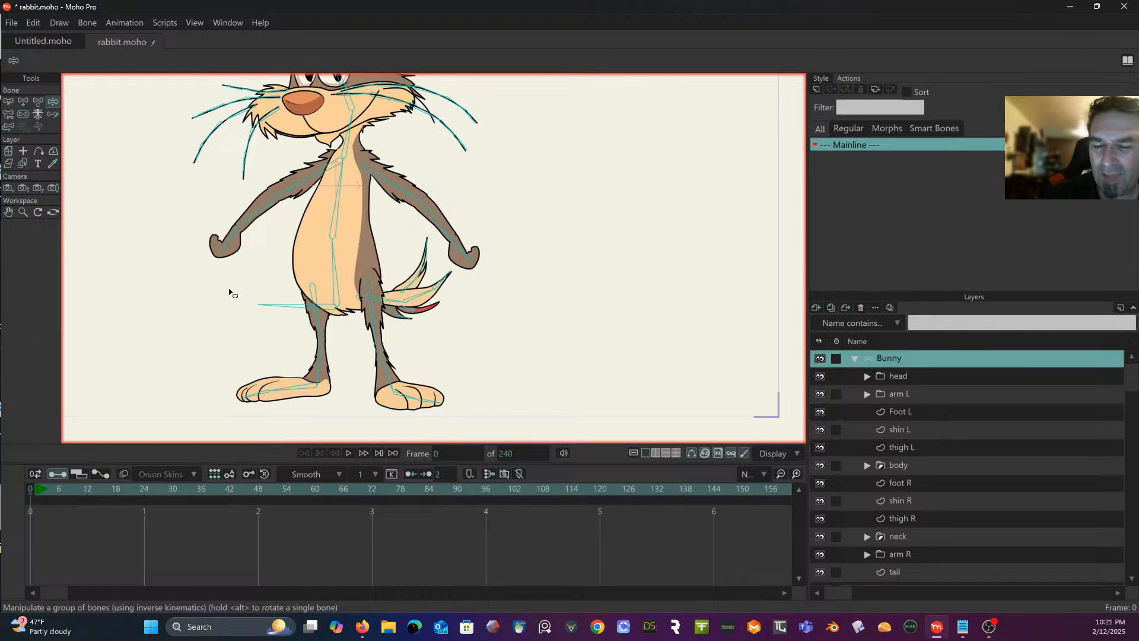
Step: Expand the head group and select the ear L vector layer inside the ear L group
{"action": "mouse_move", "coordinate": [228, 290]}
{"action": "left_mouse_down"}
{"action": "mouse_move", "coordinate": [214, 401]}
{"action": "mouse_move", "coordinate": [236, 348]}
{"action": "left_mouse_up"}
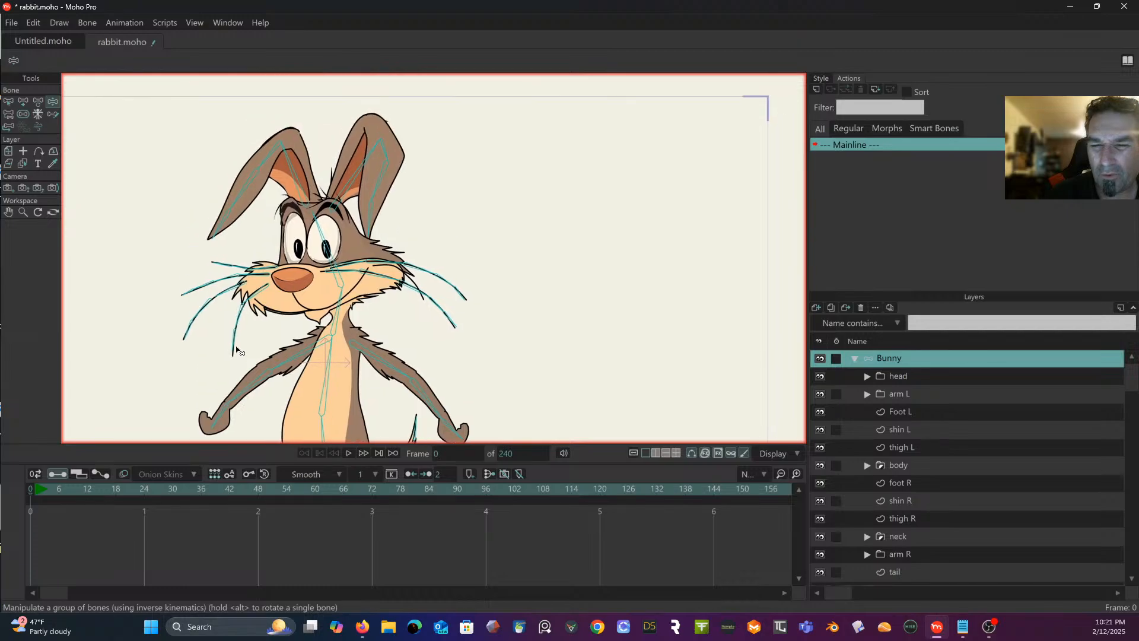
{"action": "left_click_drag", "start_coordinate": [268, 246], "coordinate": [291, 290]}
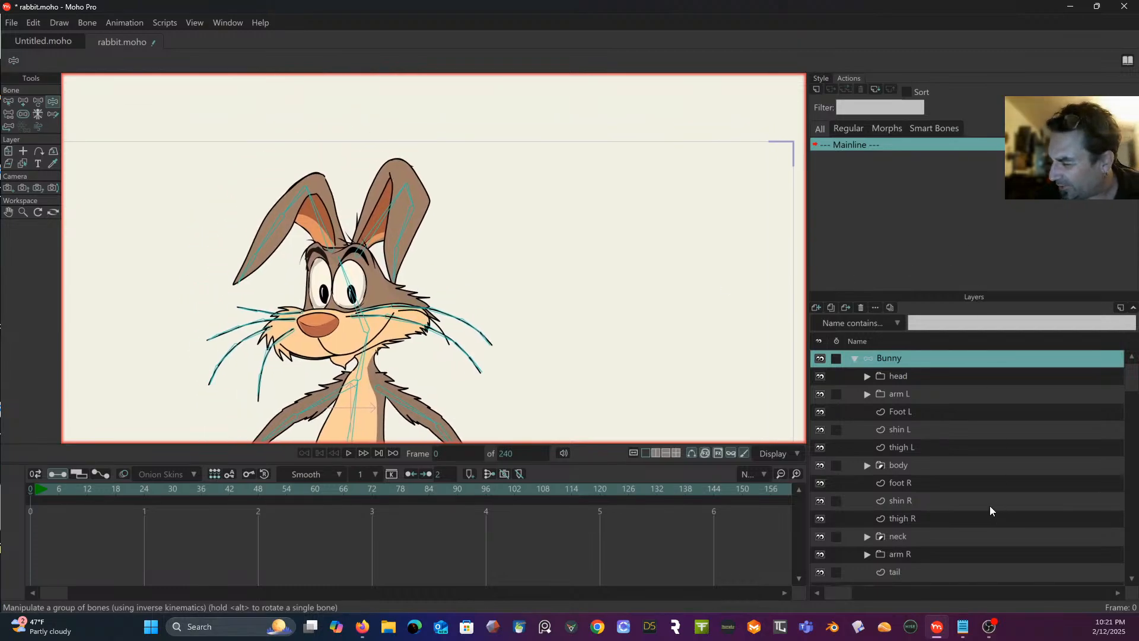
{"action": "scroll", "coordinate": [990, 508], "scroll_direction": "down", "scroll_amount": 1}
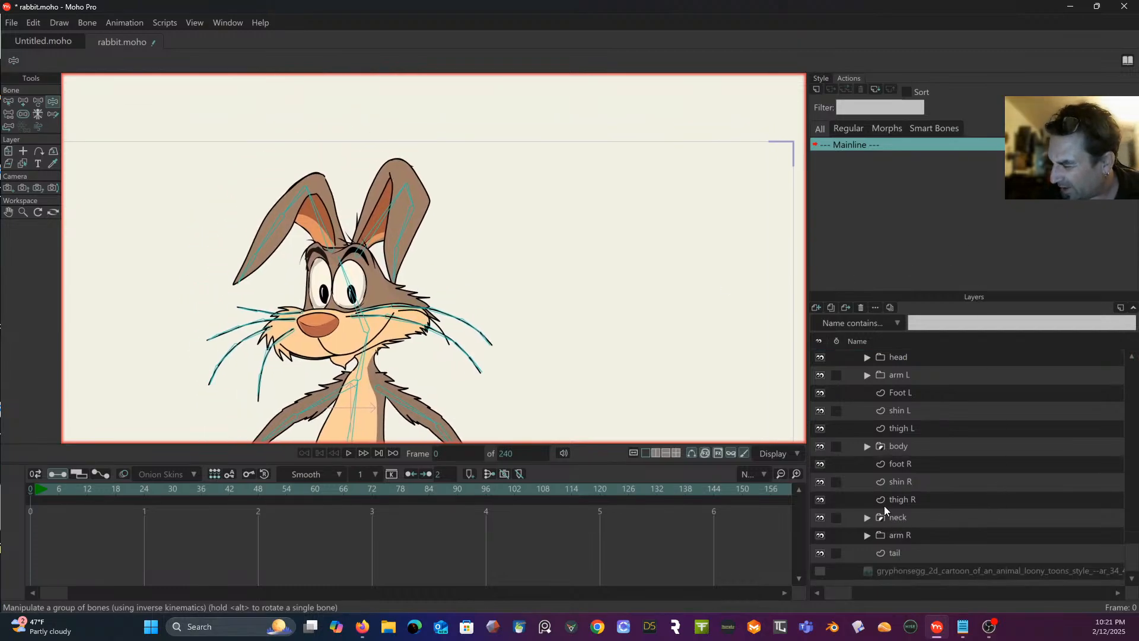
{"action": "scroll", "coordinate": [889, 428], "scroll_direction": "up", "scroll_amount": 1}
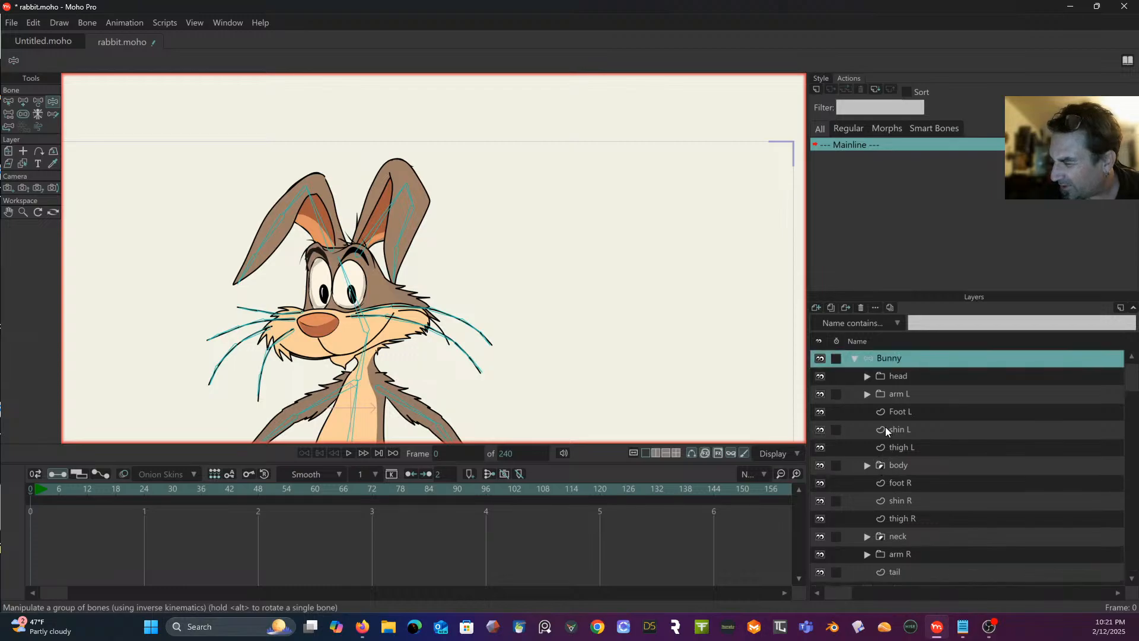
{"action": "left_click", "coordinate": [867, 376]}
{"action": "scroll", "coordinate": [924, 446], "scroll_direction": "down", "scroll_amount": 2}
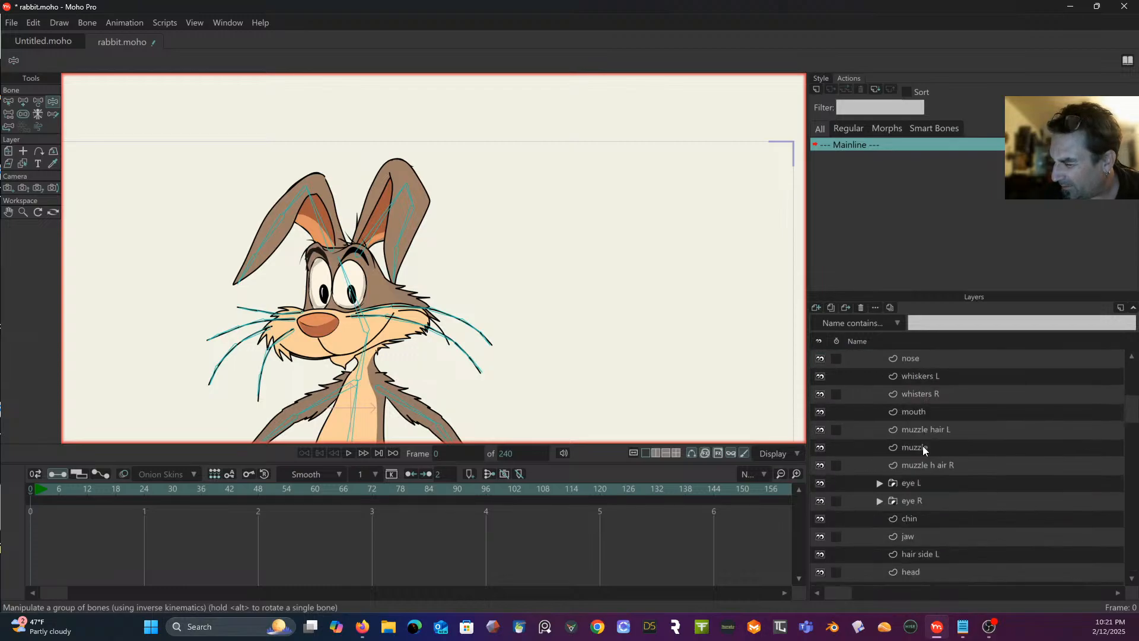
{"action": "scroll", "coordinate": [923, 447], "scroll_direction": "down", "scroll_amount": 8}
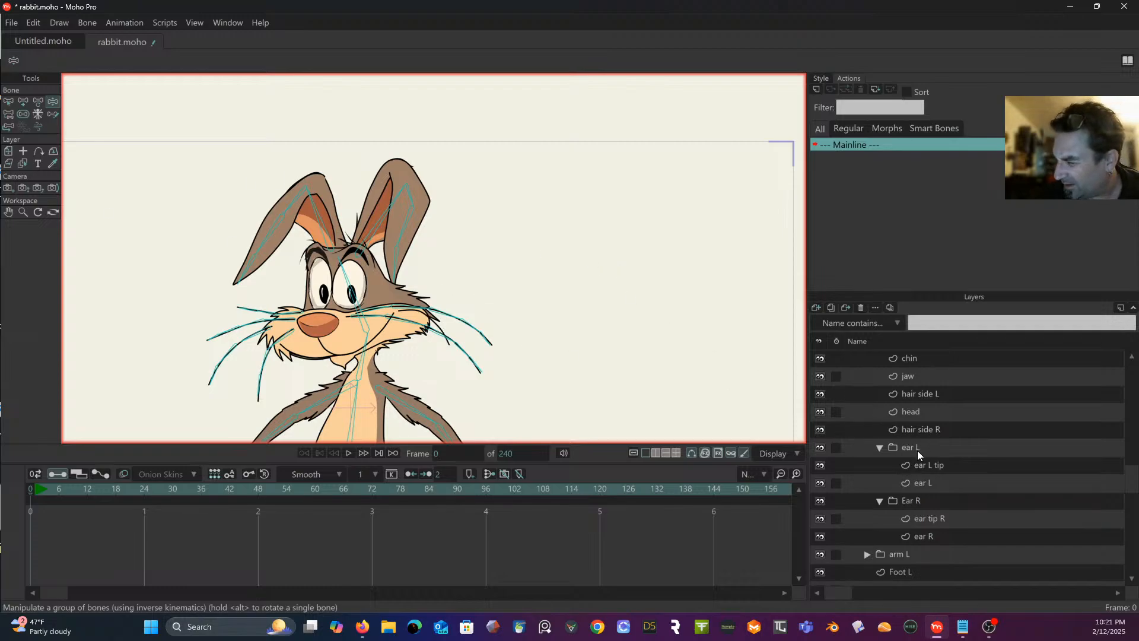
{"action": "left_click", "coordinate": [921, 483]}
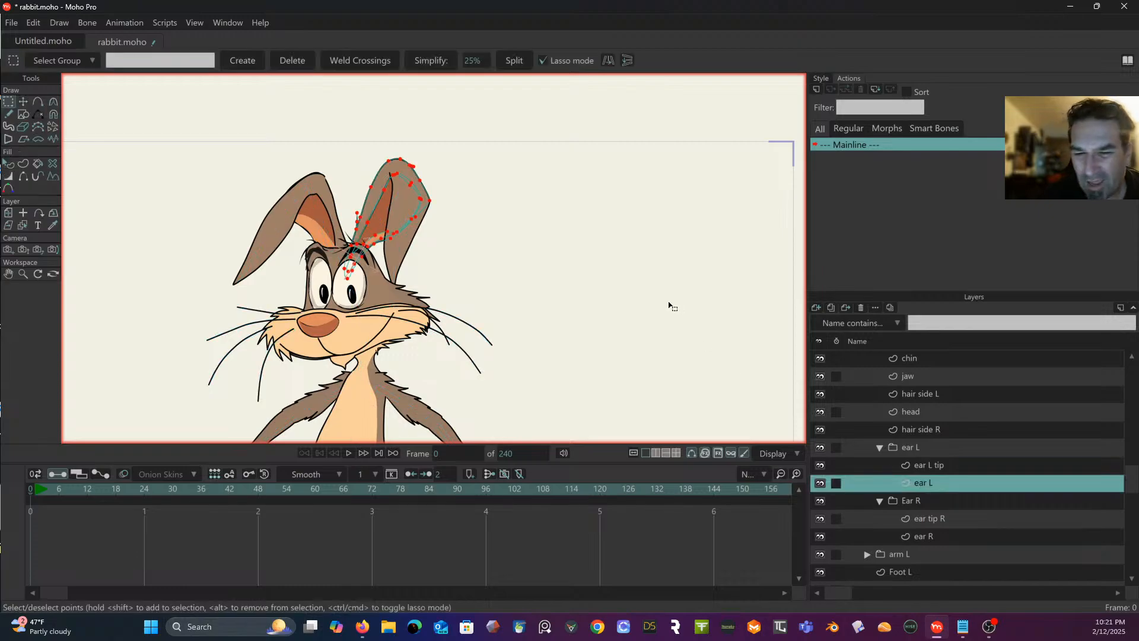
Step: Try to move the ear L tip and ear L vector layers out of the ear L group, and undo the move
{"action": "left_click_drag", "start_coordinate": [419, 258], "coordinate": [453, 289]}
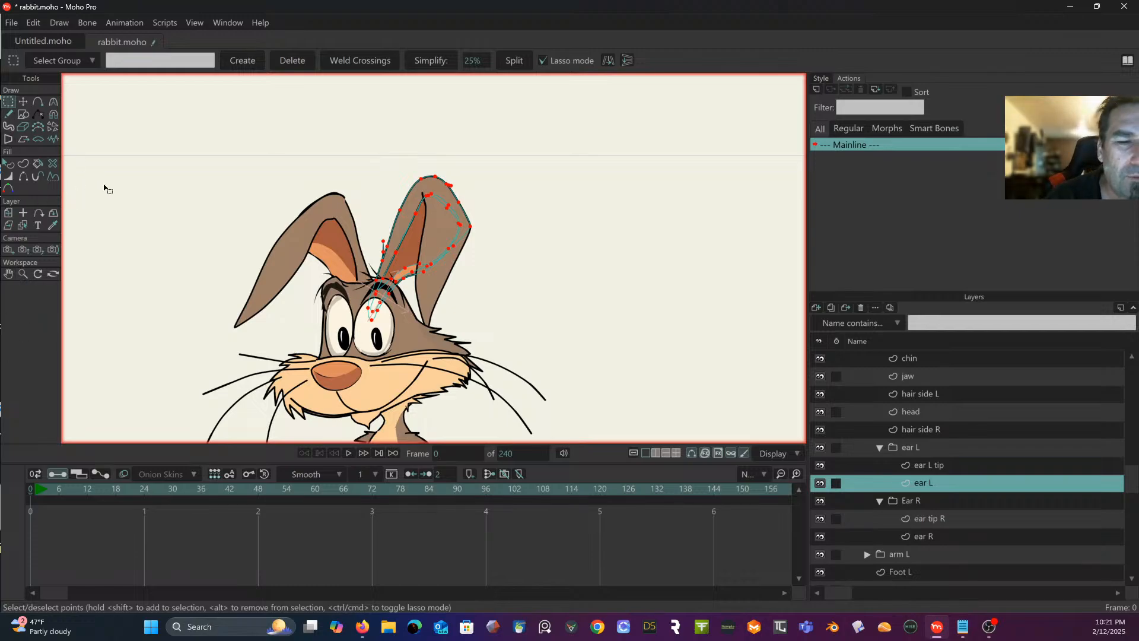
{"action": "left_click", "coordinate": [931, 467]}
{"action": "left_click", "coordinate": [930, 486], "text": "ctrl"}
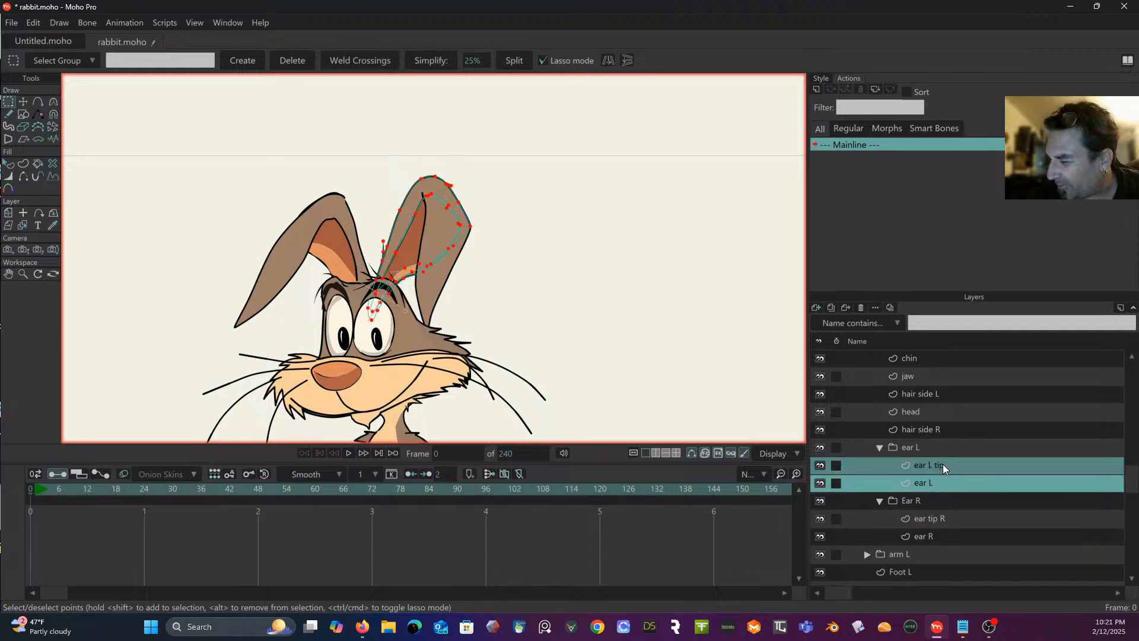
{"action": "left_click_drag", "start_coordinate": [938, 446], "coordinate": [938, 438]}
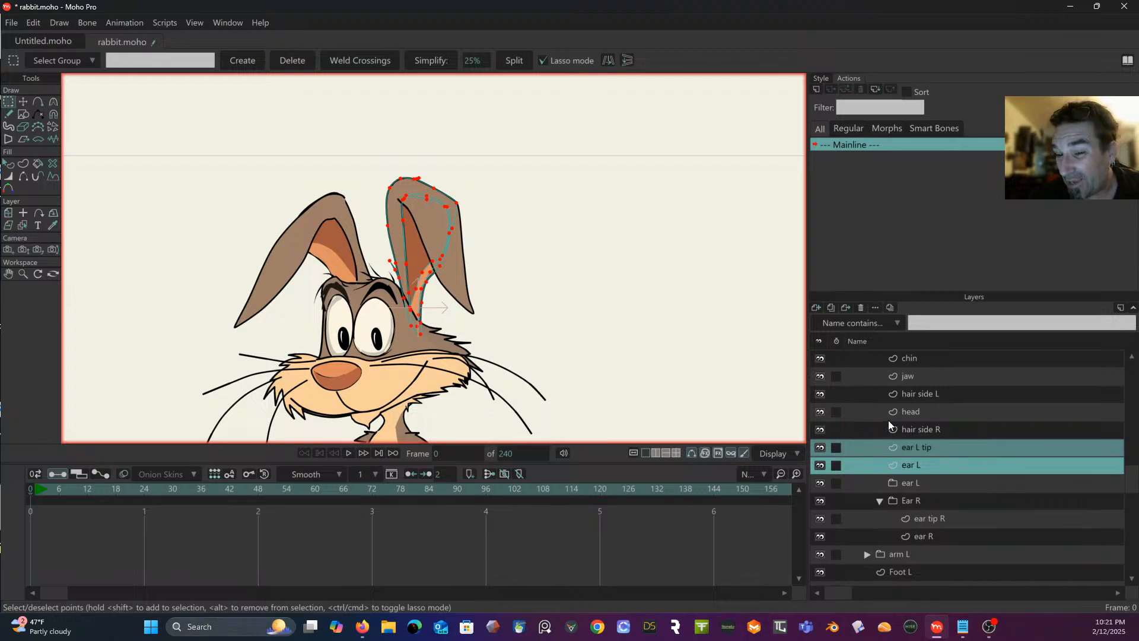
{"action": "left_click", "coordinate": [906, 483]}
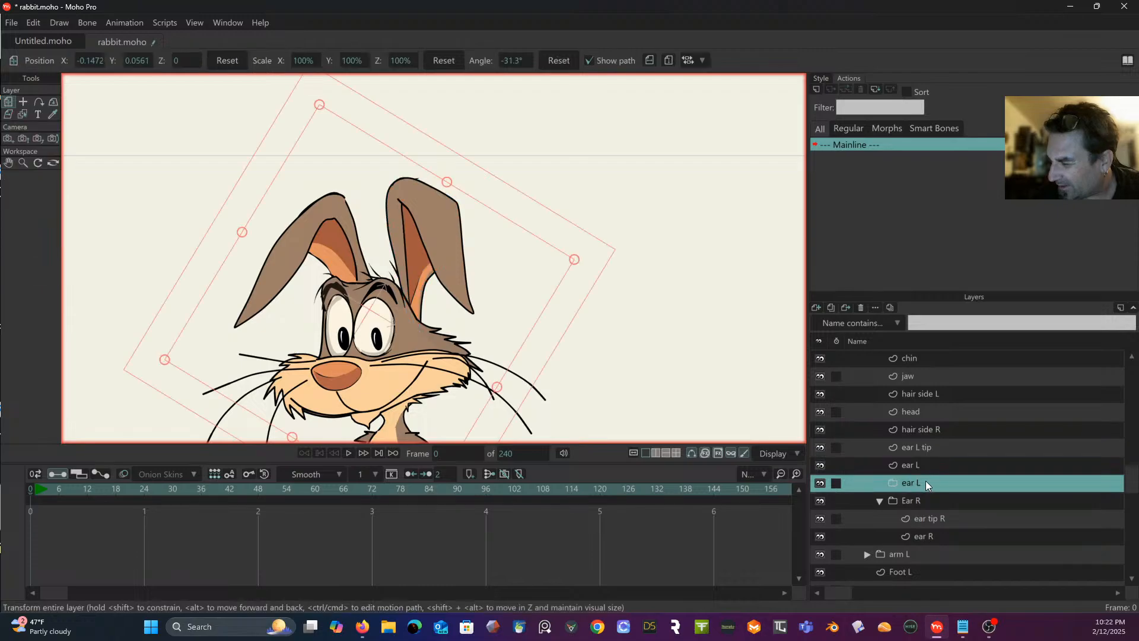
{"action": "key", "text": "ctrl+z"}
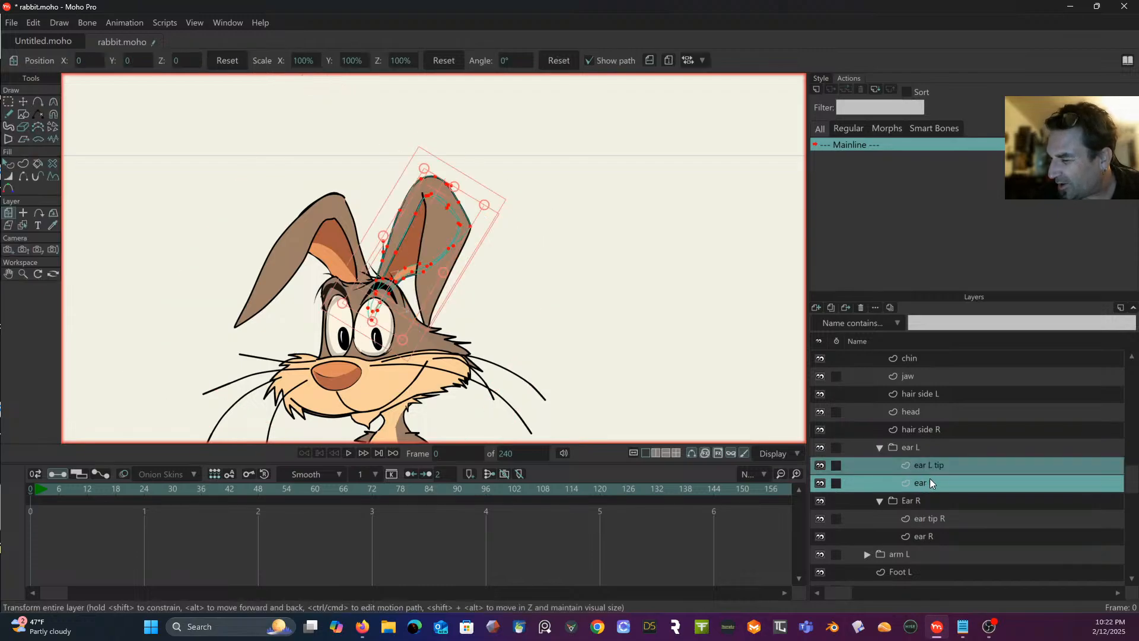
Step: Move the ear L and Ear R groups out of the head group to sit directly under the Bunny bone layer, collapsing the groups
{"action": "scroll", "coordinate": [931, 479], "scroll_direction": "up", "scroll_amount": 1}
{"action": "left_click", "coordinate": [878, 466]}
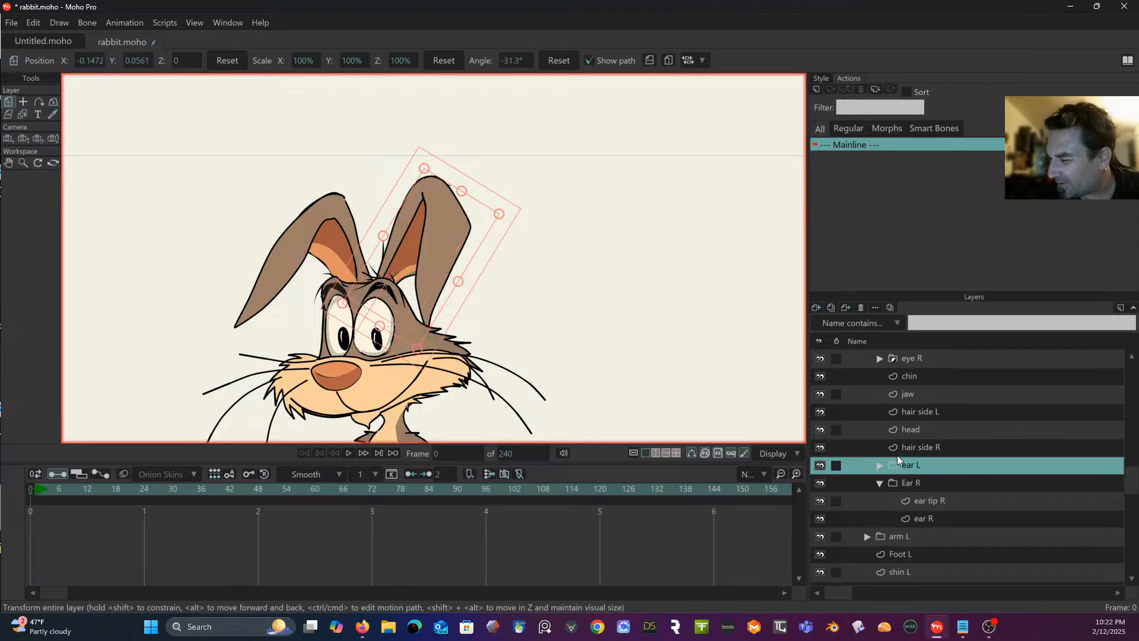
{"action": "scroll", "coordinate": [938, 476], "scroll_direction": "down", "scroll_amount": 3}
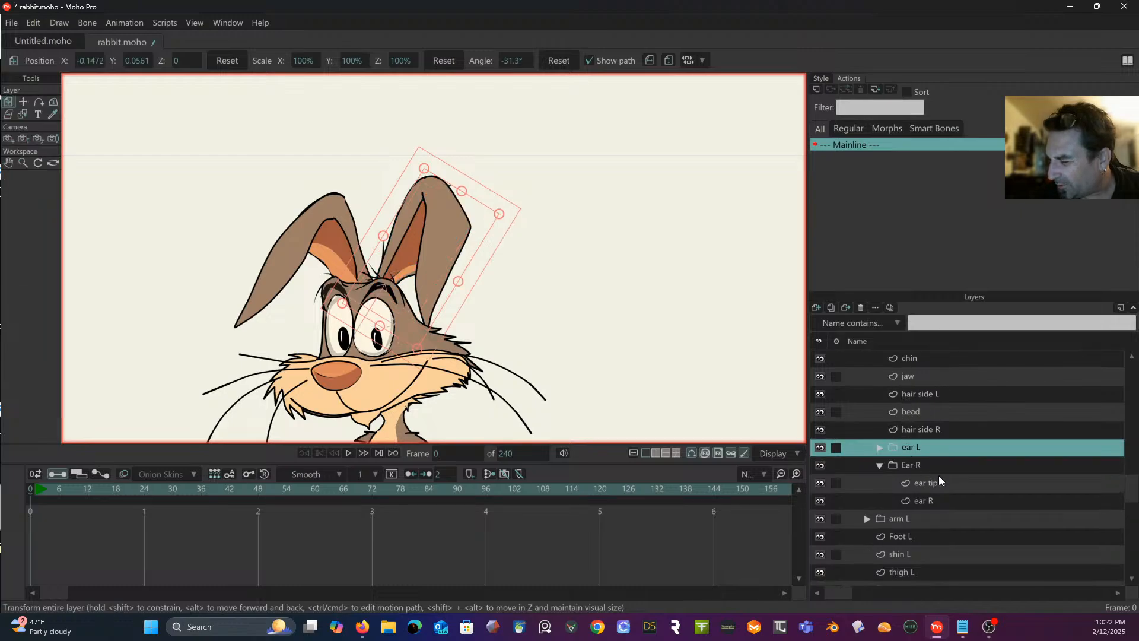
{"action": "left_click", "coordinate": [881, 428]}
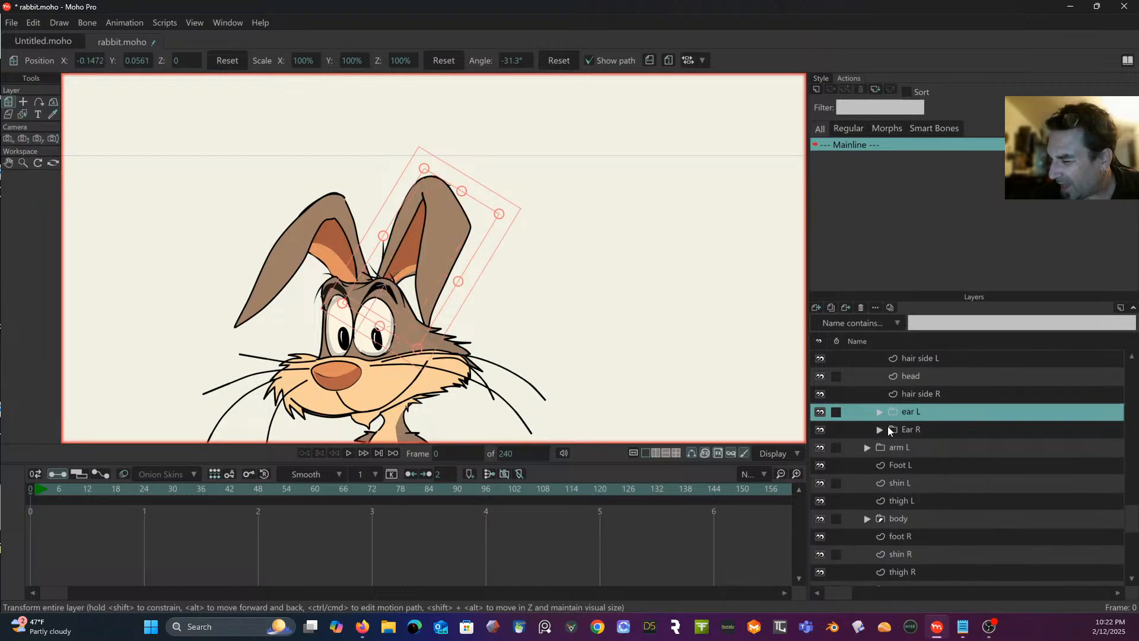
{"action": "left_click", "coordinate": [900, 431]}
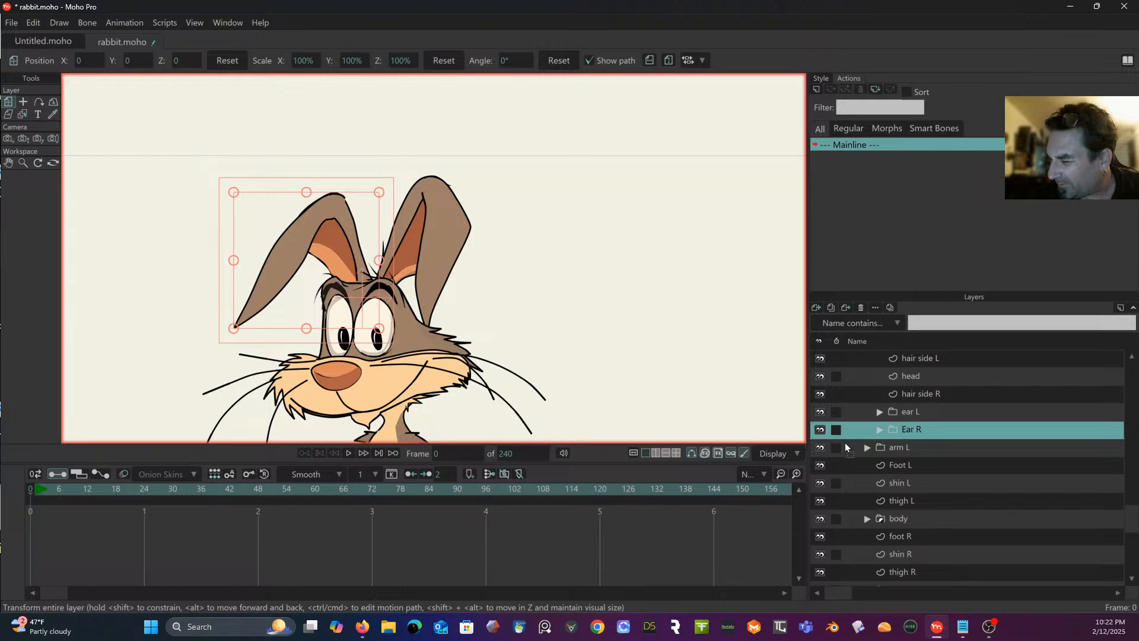
{"action": "left_click_drag", "start_coordinate": [845, 444], "coordinate": [845, 421]}
{"action": "left_click", "coordinate": [918, 411]}
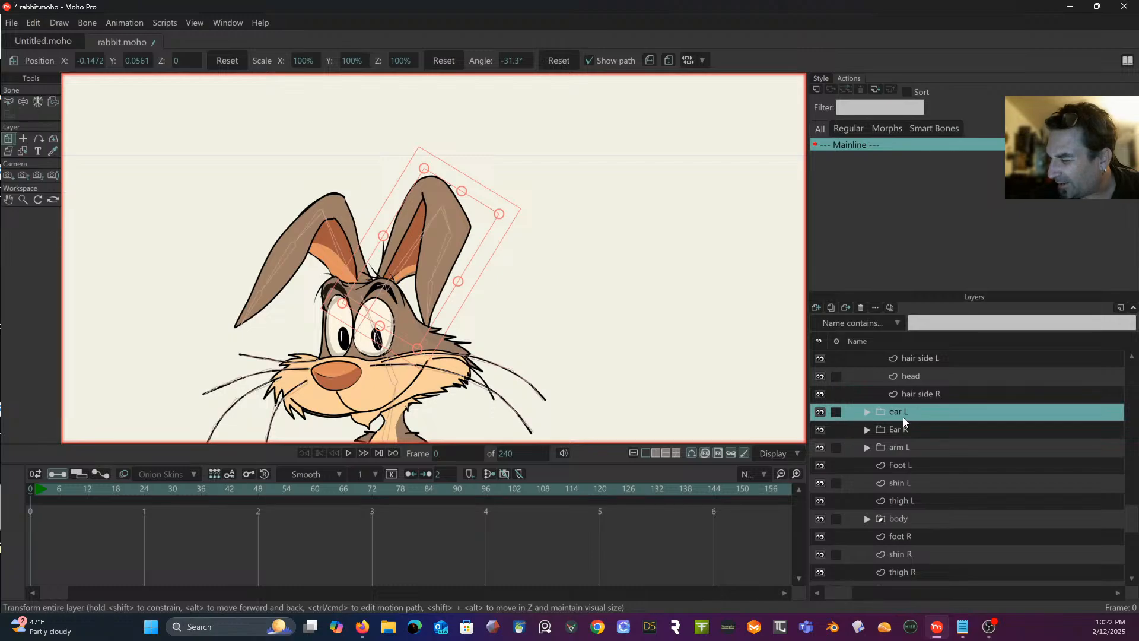
{"action": "scroll", "coordinate": [946, 415], "scroll_direction": "up", "scroll_amount": 10}
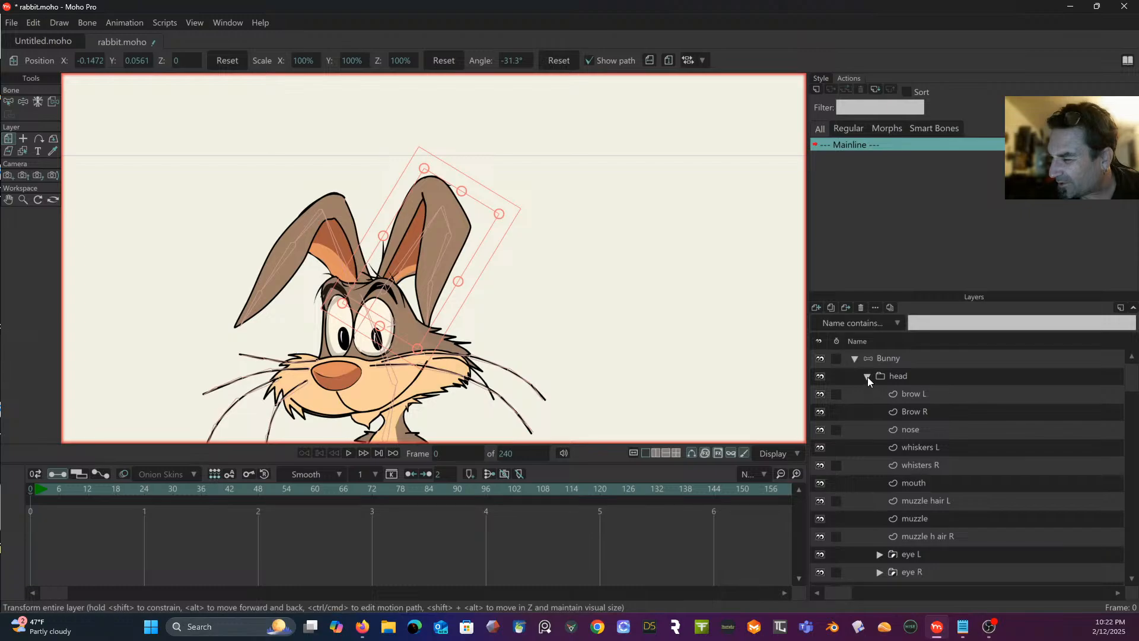
{"action": "left_click", "coordinate": [868, 377]}
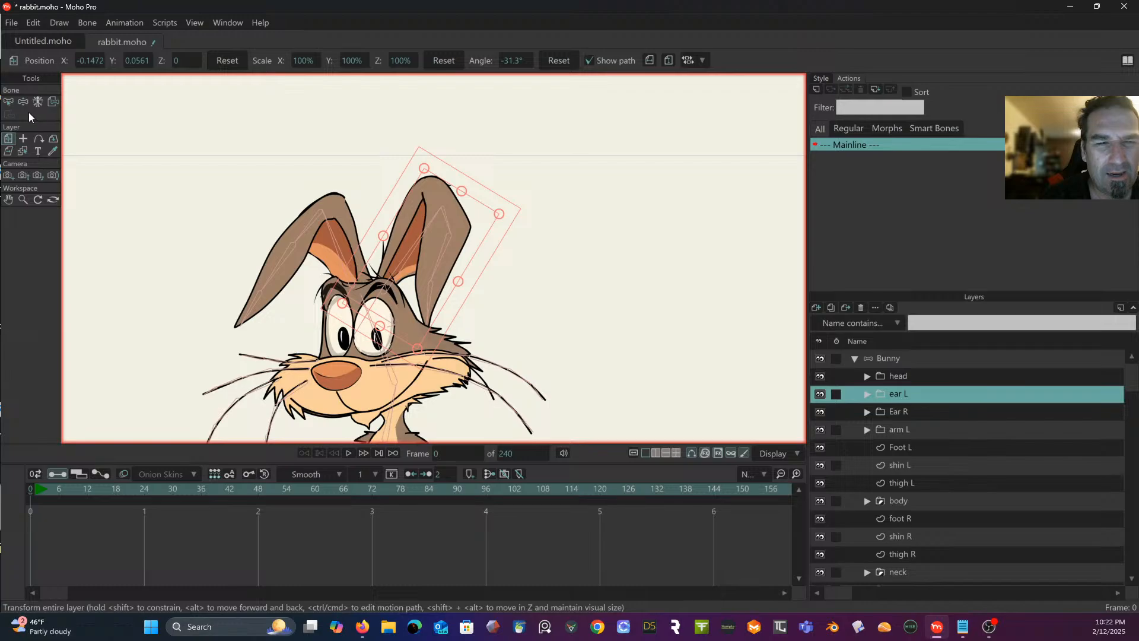
Step: Bind all points of the ear L vector layer inside the ear L group to the ear's base bone B9
{"action": "left_click", "coordinate": [865, 394]}
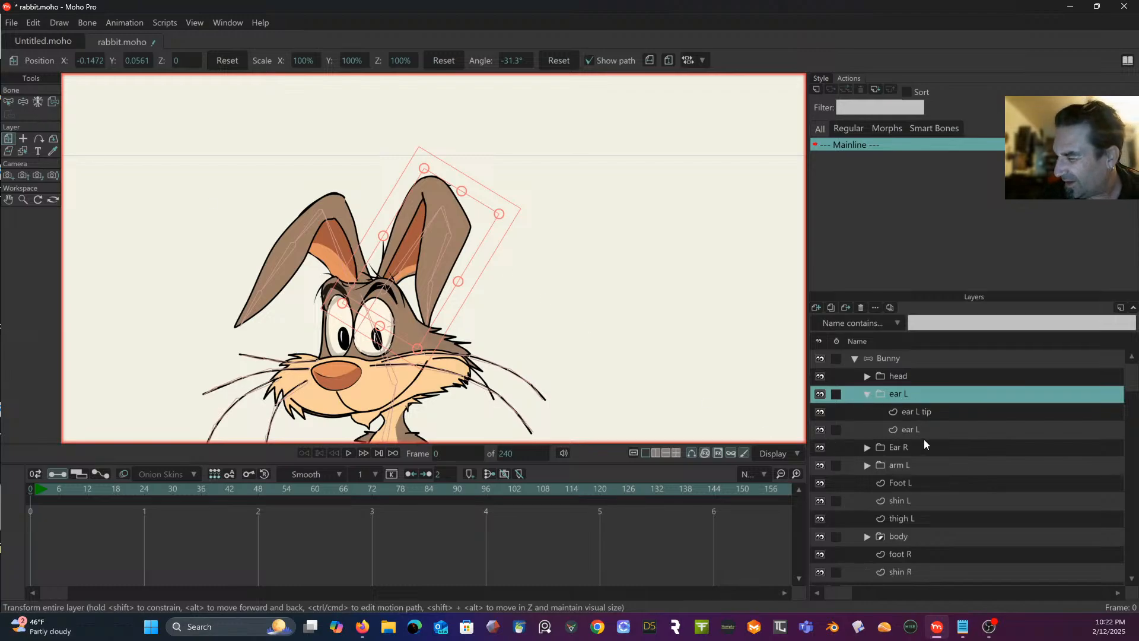
{"action": "left_click", "coordinate": [921, 429]}
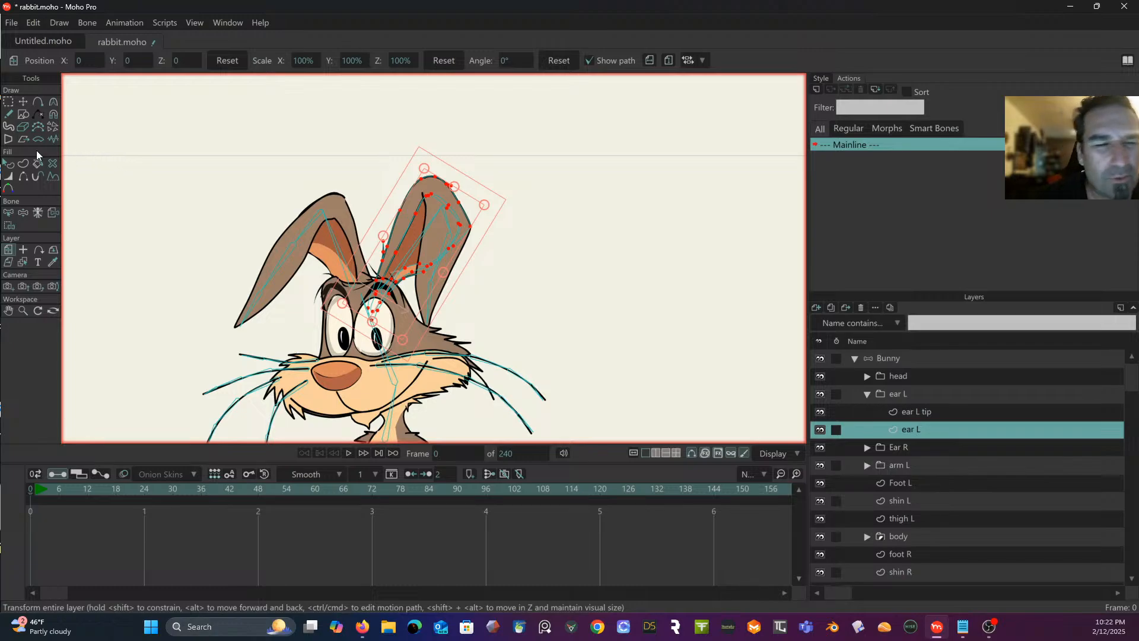
{"action": "left_click", "coordinate": [8, 212]}
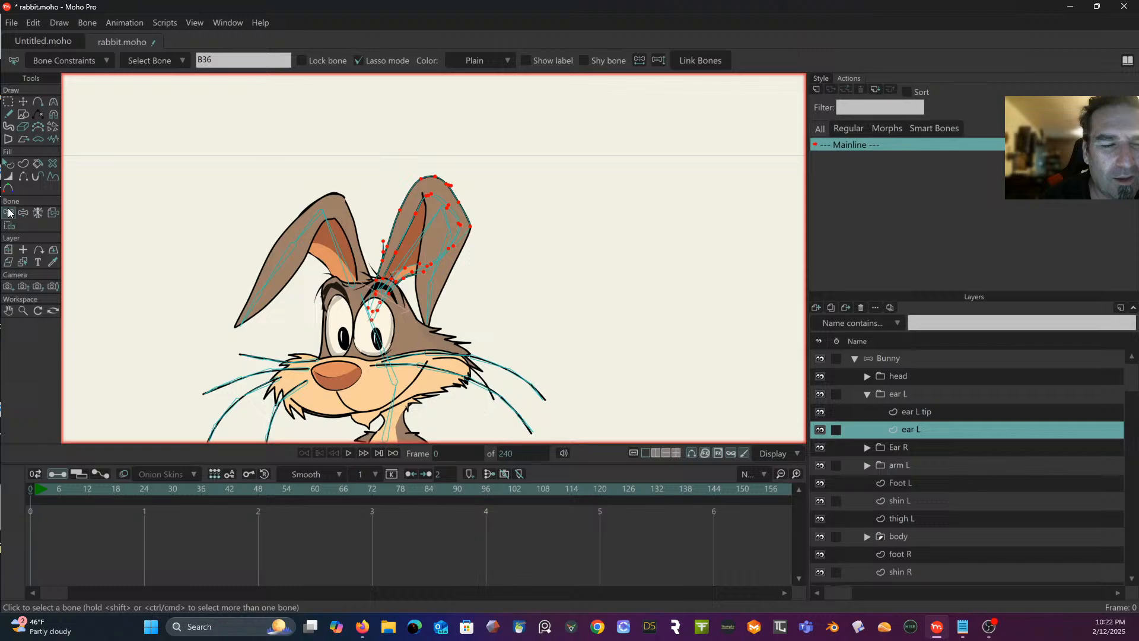
{"action": "left_click", "coordinate": [409, 252]}
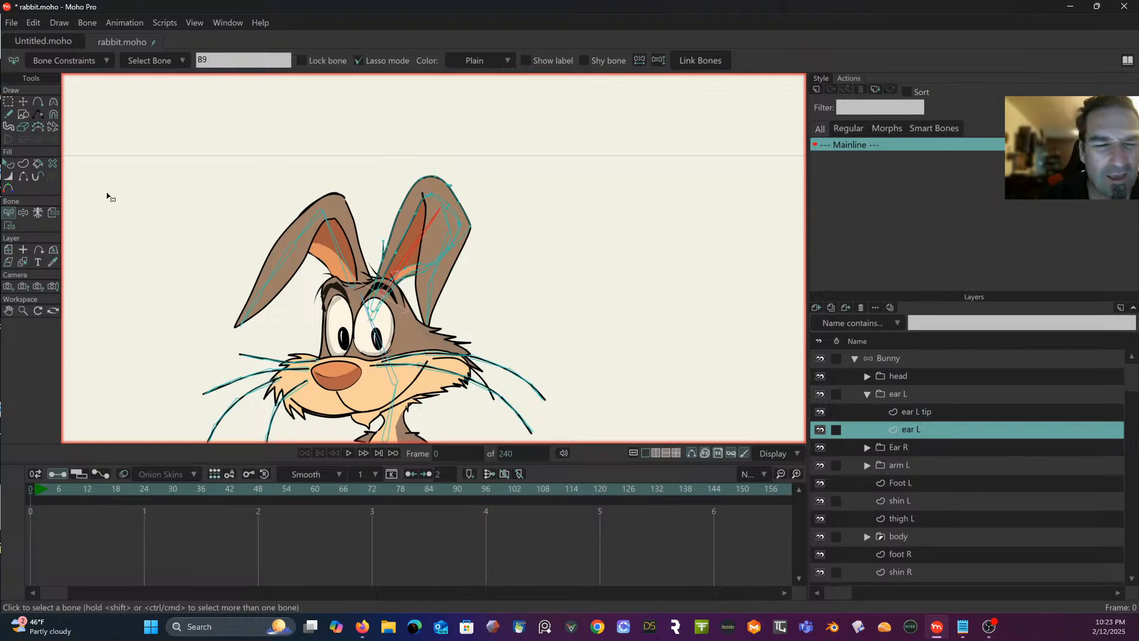
{"action": "left_click", "coordinate": [9, 226]}
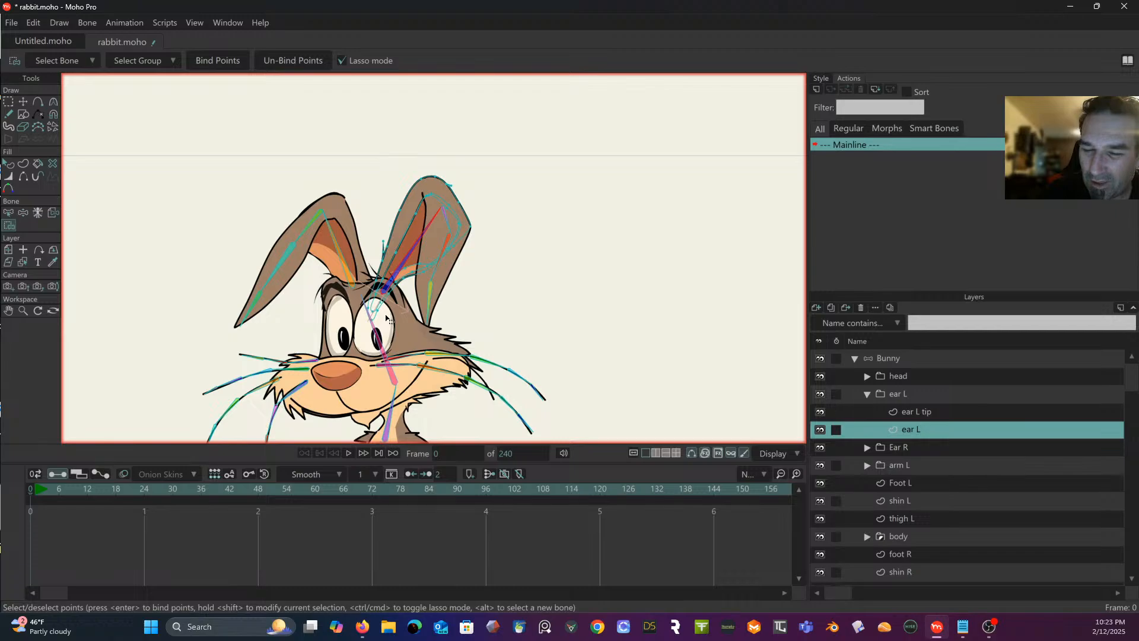
{"action": "mouse_move", "coordinate": [385, 319]}
{"action": "left_mouse_down"}
{"action": "mouse_move", "coordinate": [359, 287]}
{"action": "mouse_move", "coordinate": [399, 179]}
{"action": "mouse_move", "coordinate": [447, 157]}
{"action": "mouse_move", "coordinate": [479, 200]}
{"action": "mouse_move", "coordinate": [476, 231]}
{"action": "mouse_move", "coordinate": [379, 314]}
{"action": "left_mouse_up"}
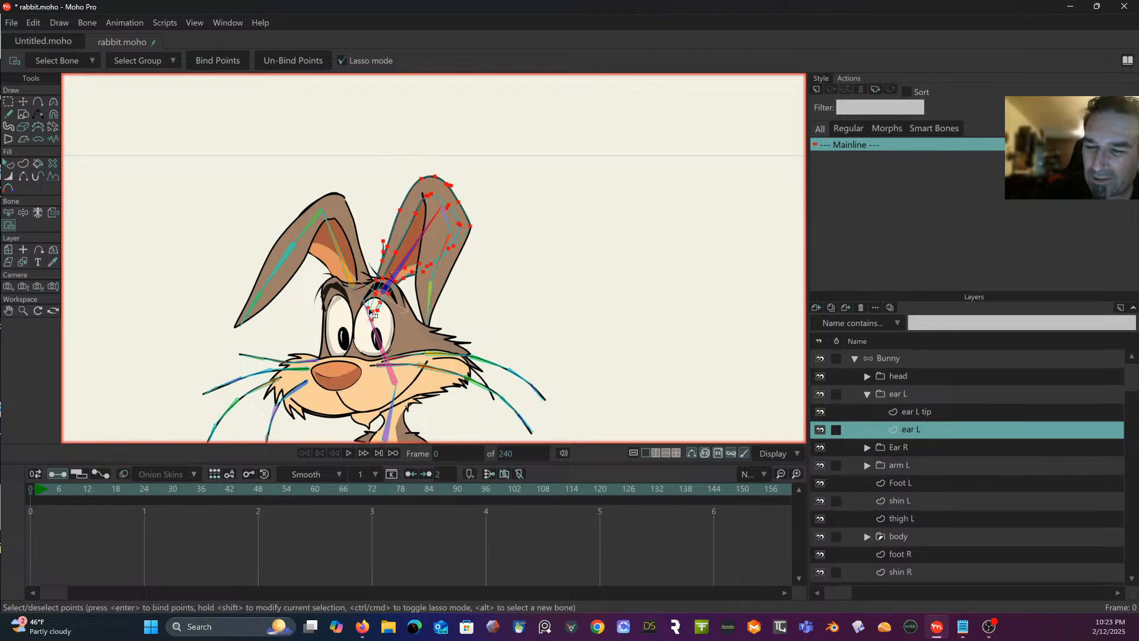
{"action": "left_click", "coordinate": [230, 62]}
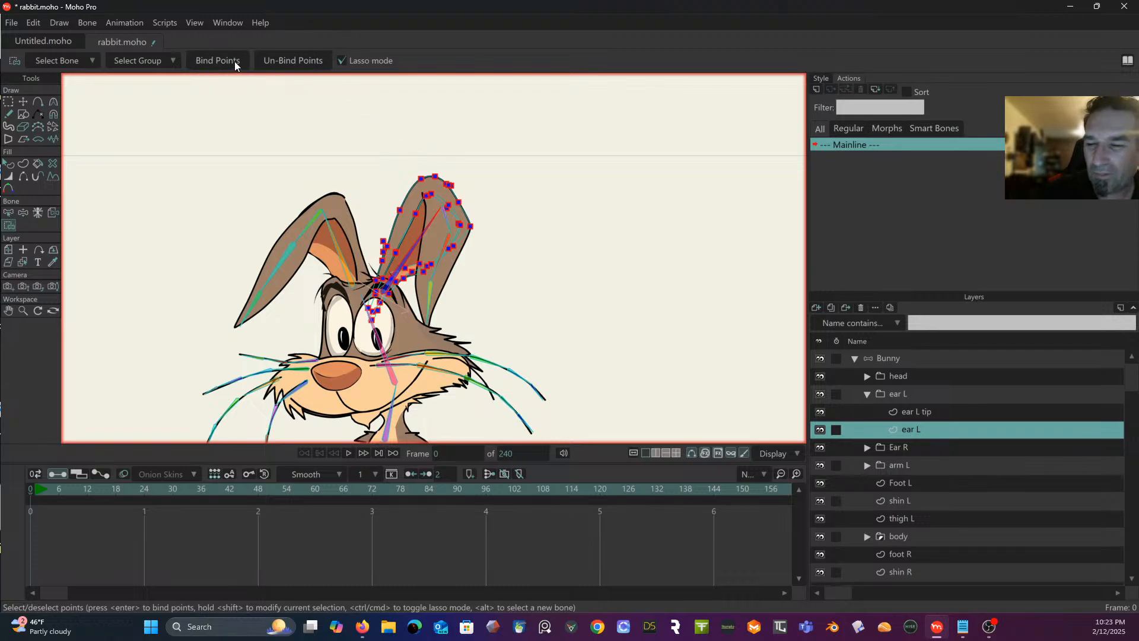
Step: Bind the upper points of the ear L tip layer to the short bone at the ear's bend
{"action": "left_click", "coordinate": [927, 411]}
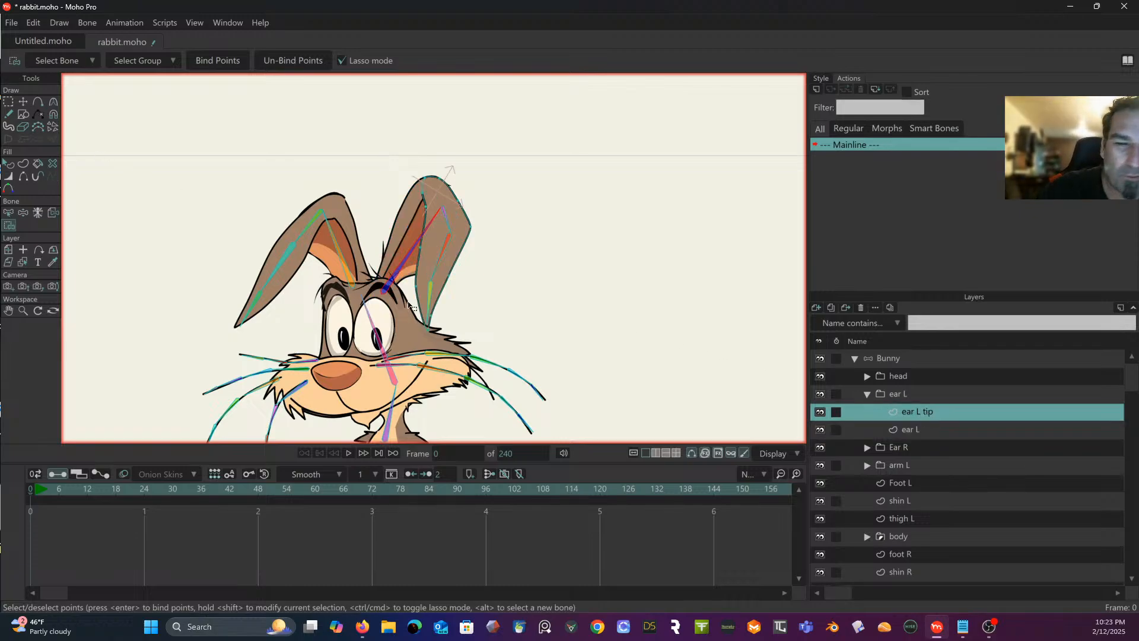
{"action": "left_click", "coordinate": [9, 213]}
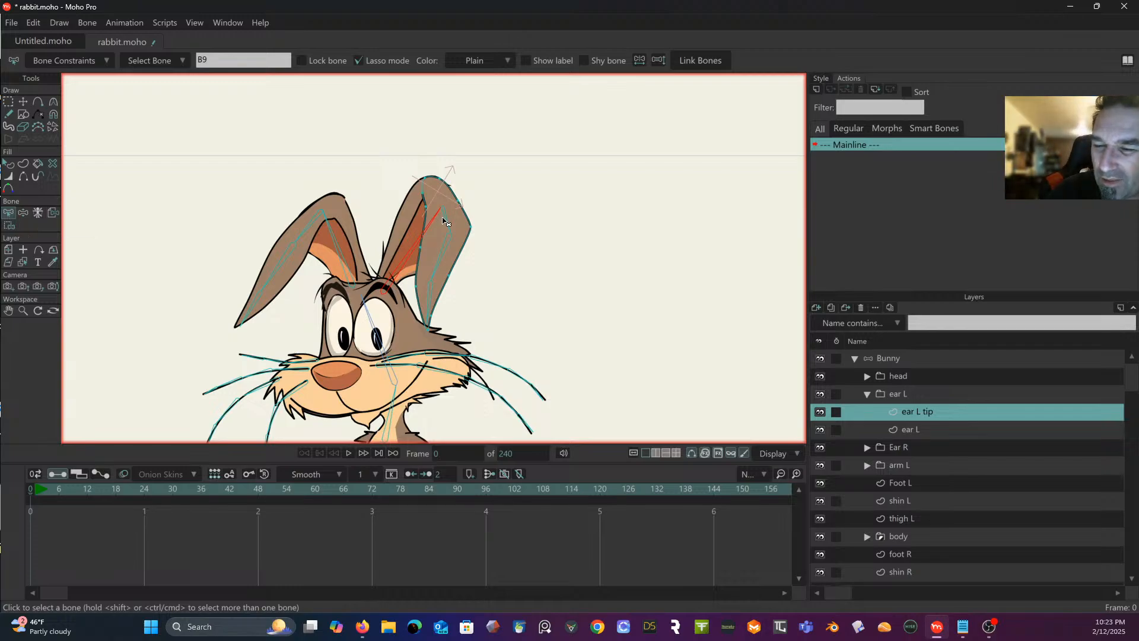
{"action": "left_click", "coordinate": [440, 218]}
{"action": "left_click", "coordinate": [9, 226]}
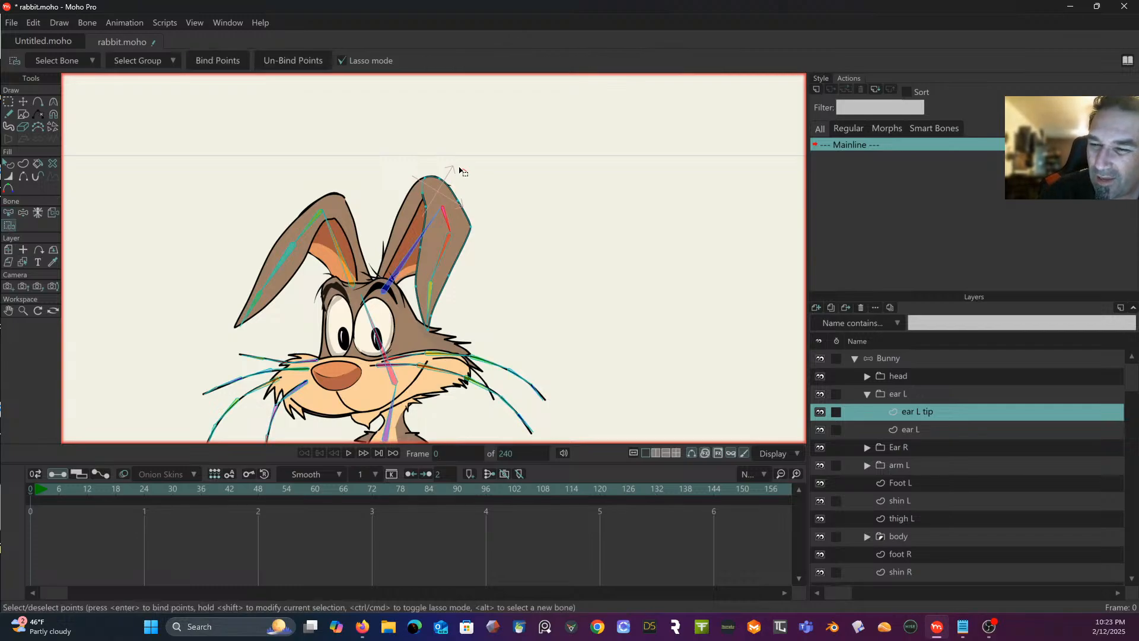
{"action": "mouse_move", "coordinate": [460, 171]}
{"action": "left_mouse_down"}
{"action": "mouse_move", "coordinate": [410, 188]}
{"action": "mouse_move", "coordinate": [413, 229]}
{"action": "mouse_move", "coordinate": [477, 231]}
{"action": "mouse_move", "coordinate": [481, 204]}
{"action": "mouse_move", "coordinate": [463, 155]}
{"action": "left_mouse_up"}
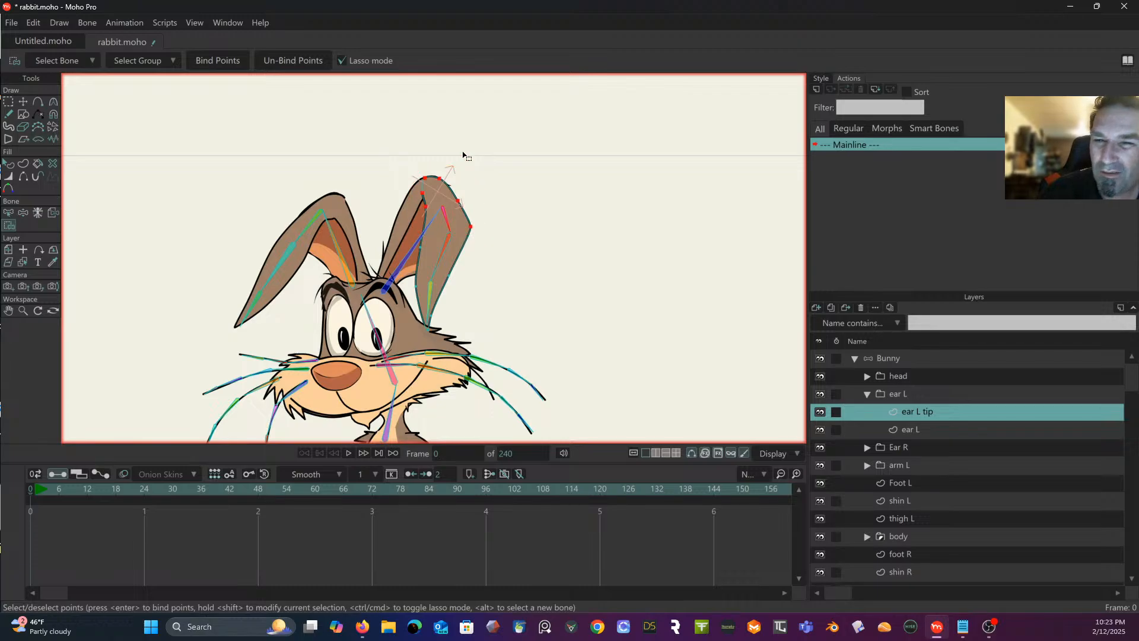
{"action": "left_click", "coordinate": [208, 63]}
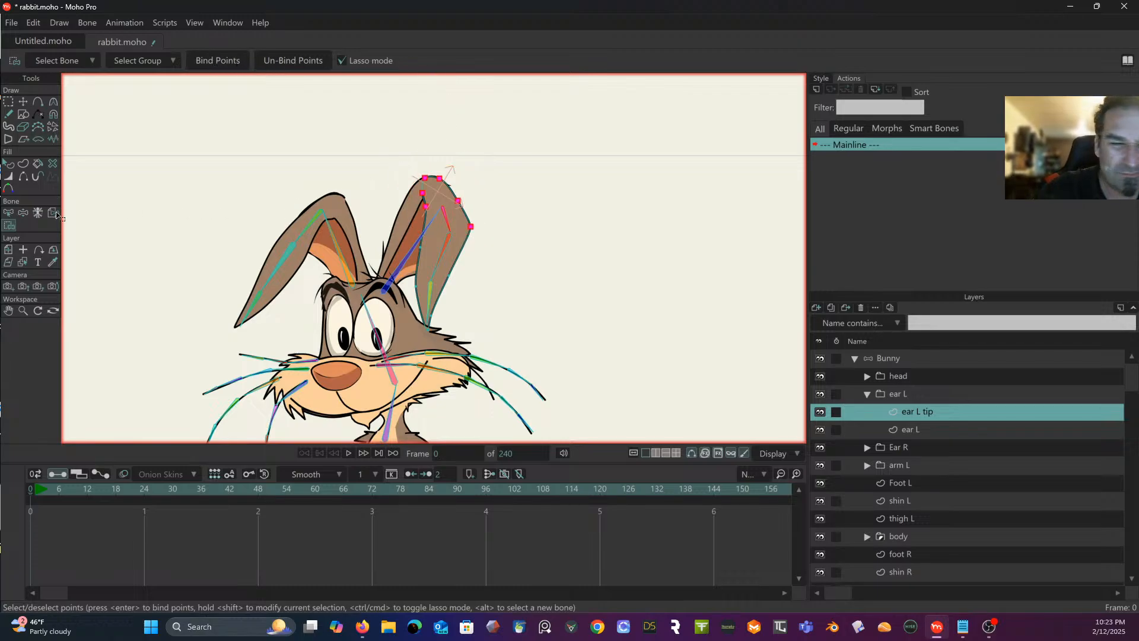
Step: Bind the points midway down the ear L tip layer to bone B10
{"action": "left_click", "coordinate": [8, 212]}
{"action": "left_click", "coordinate": [442, 257]}
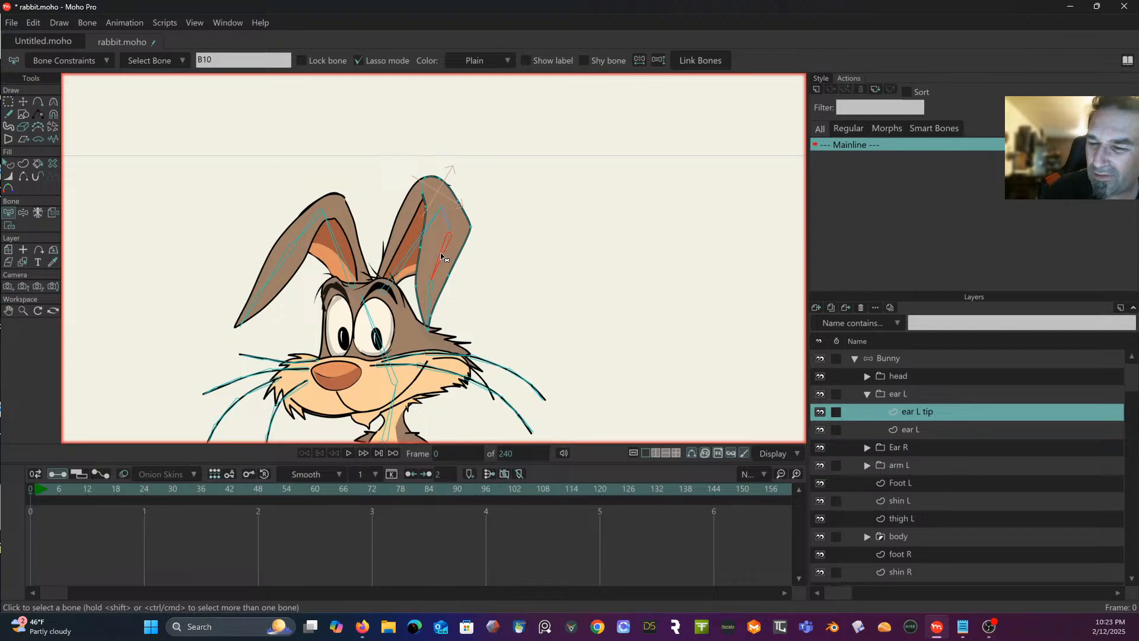
{"action": "key", "text": "i"}
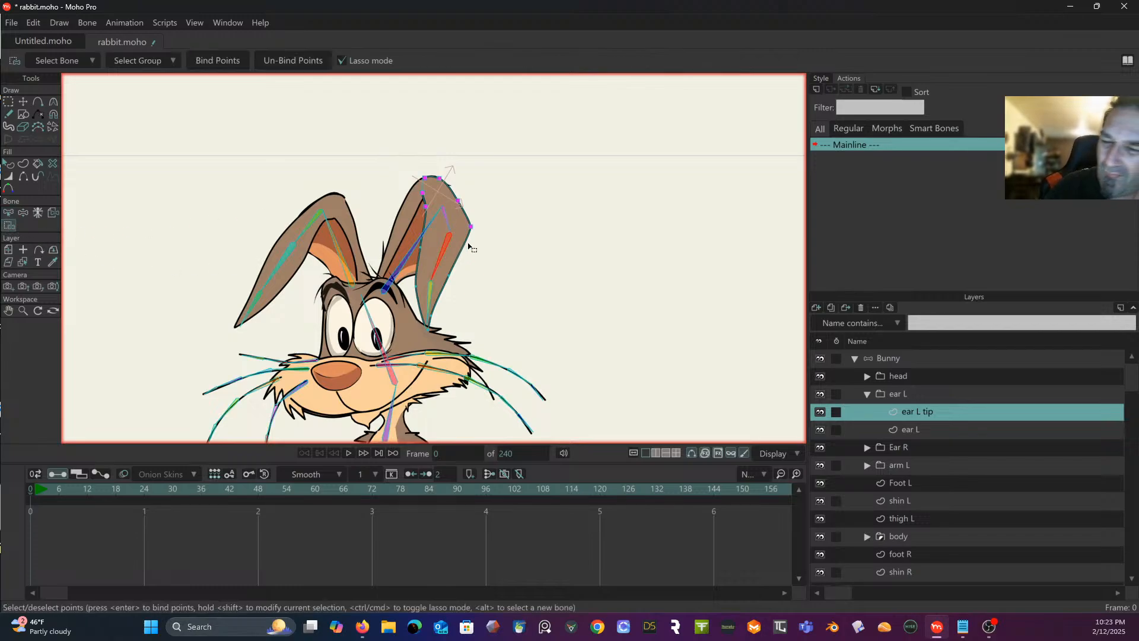
{"action": "mouse_move", "coordinate": [473, 246]}
{"action": "left_mouse_down"}
{"action": "mouse_move", "coordinate": [407, 244]}
{"action": "mouse_move", "coordinate": [406, 266]}
{"action": "mouse_move", "coordinate": [420, 274]}
{"action": "mouse_move", "coordinate": [456, 278]}
{"action": "mouse_move", "coordinate": [483, 257]}
{"action": "left_mouse_up"}
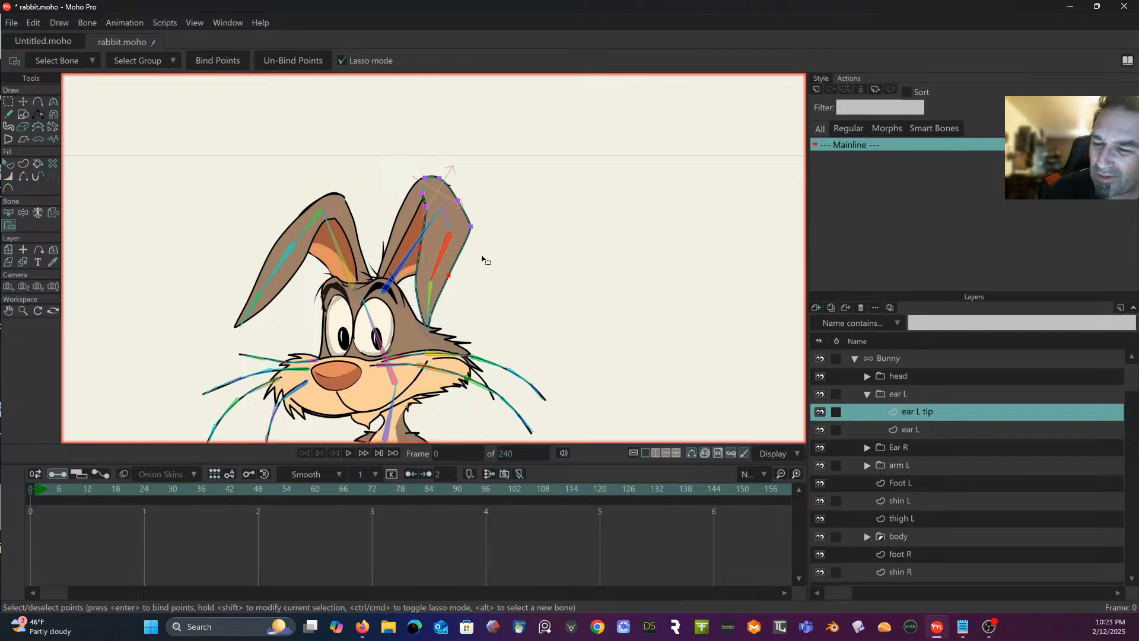
{"action": "left_click", "coordinate": [225, 60]}
Step: Bind the lowest points of the ear L tip layer to the ear's end bone B12
{"action": "left_click", "coordinate": [10, 214]}
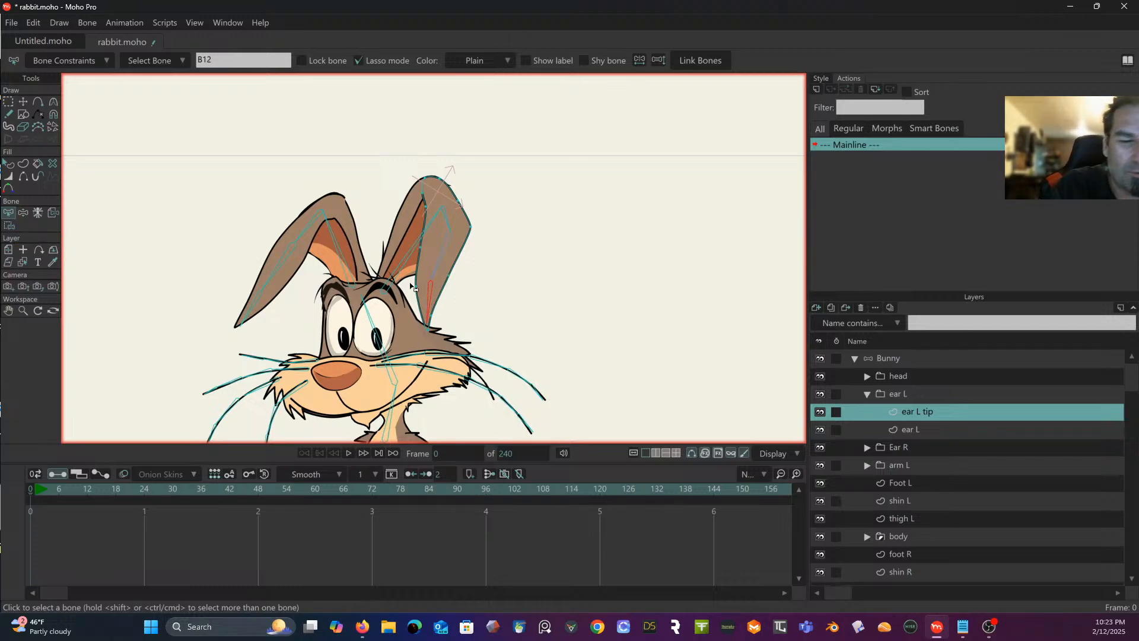
{"action": "left_click", "coordinate": [13, 226]}
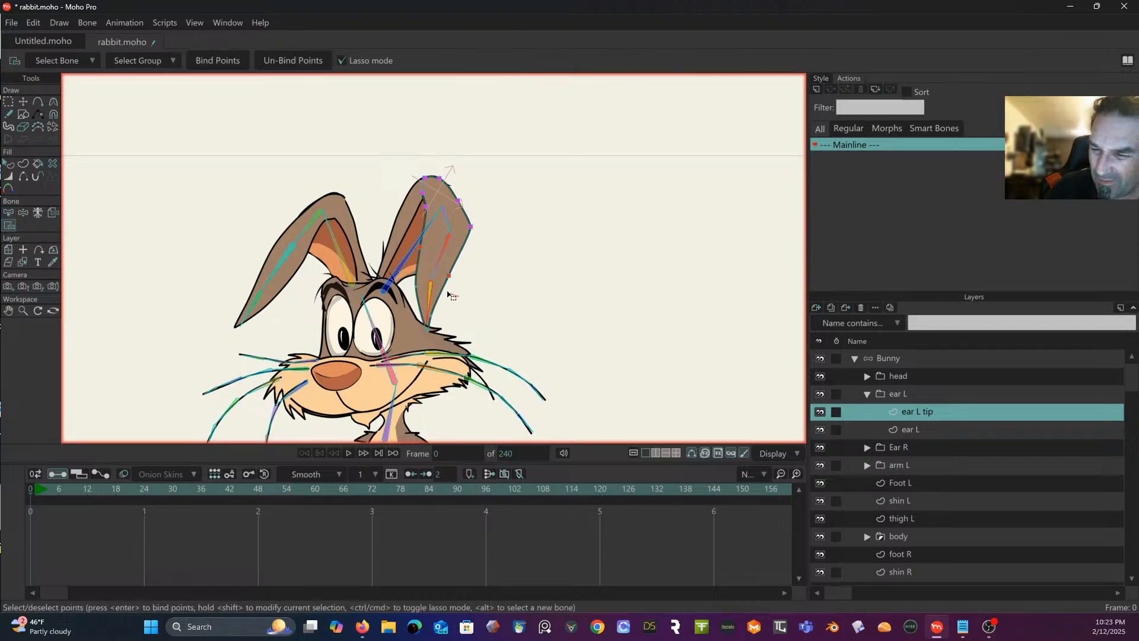
{"action": "mouse_move", "coordinate": [418, 282]}
{"action": "left_mouse_down"}
{"action": "mouse_move", "coordinate": [454, 316]}
{"action": "mouse_move", "coordinate": [436, 287]}
{"action": "mouse_move", "coordinate": [411, 283]}
{"action": "mouse_move", "coordinate": [402, 324]}
{"action": "mouse_move", "coordinate": [444, 336]}
{"action": "mouse_move", "coordinate": [454, 301]}
{"action": "left_mouse_up"}
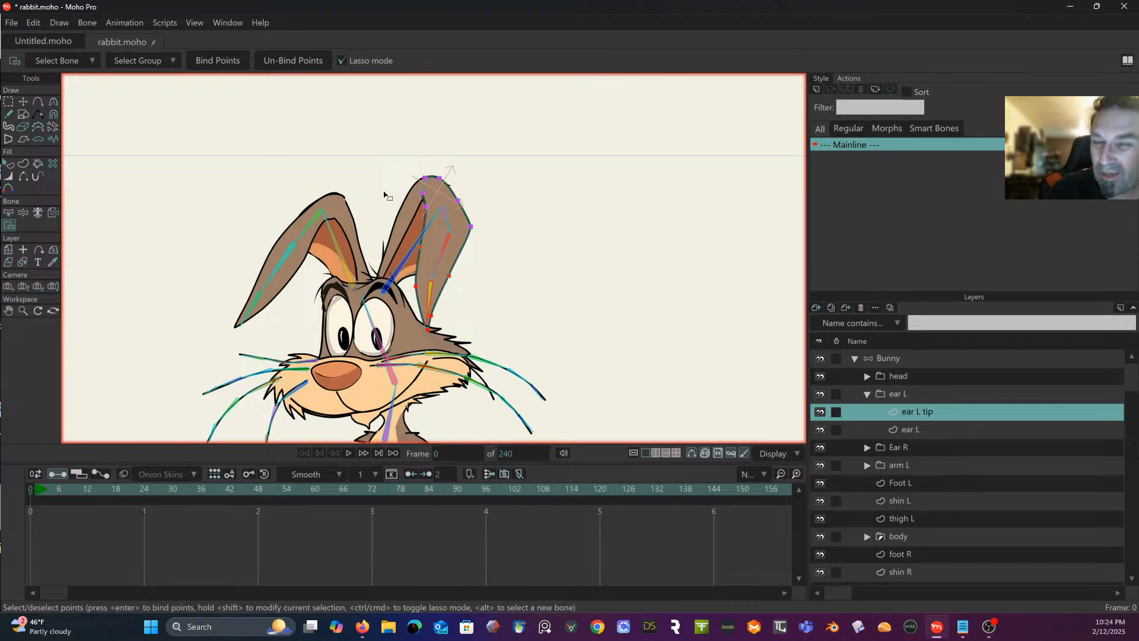
{"action": "left_click", "coordinate": [229, 66]}
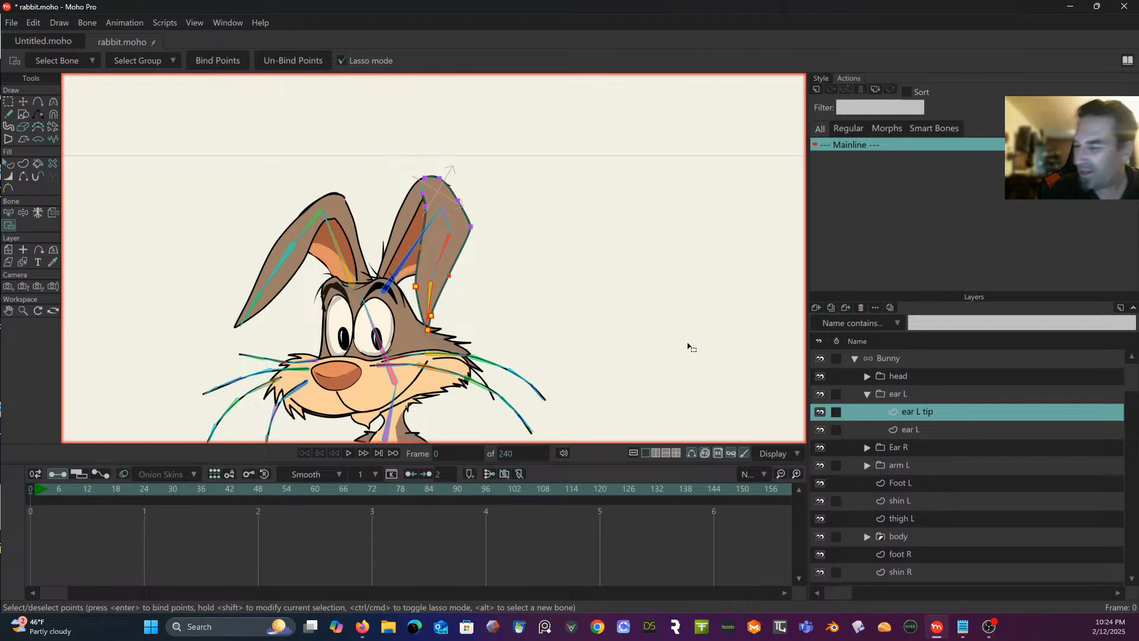
Step: Bind all points of the ear R layer in the Ear R group to the ear's base bone B6
{"action": "left_click", "coordinate": [889, 398]}
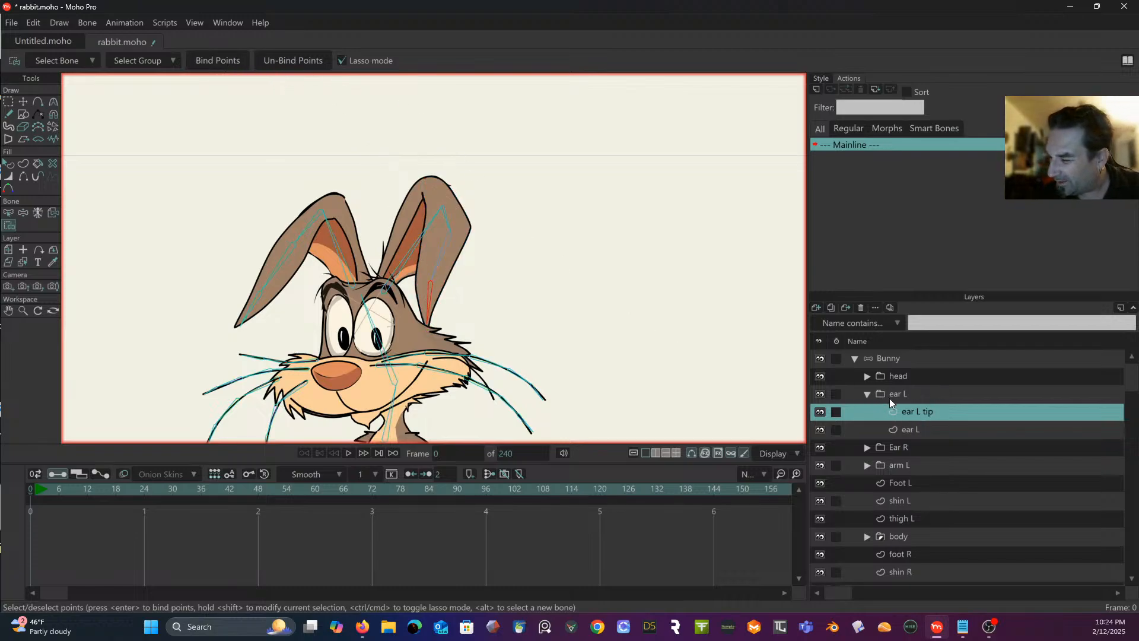
{"action": "left_click", "coordinate": [890, 397]}
{"action": "left_click", "coordinate": [867, 411]}
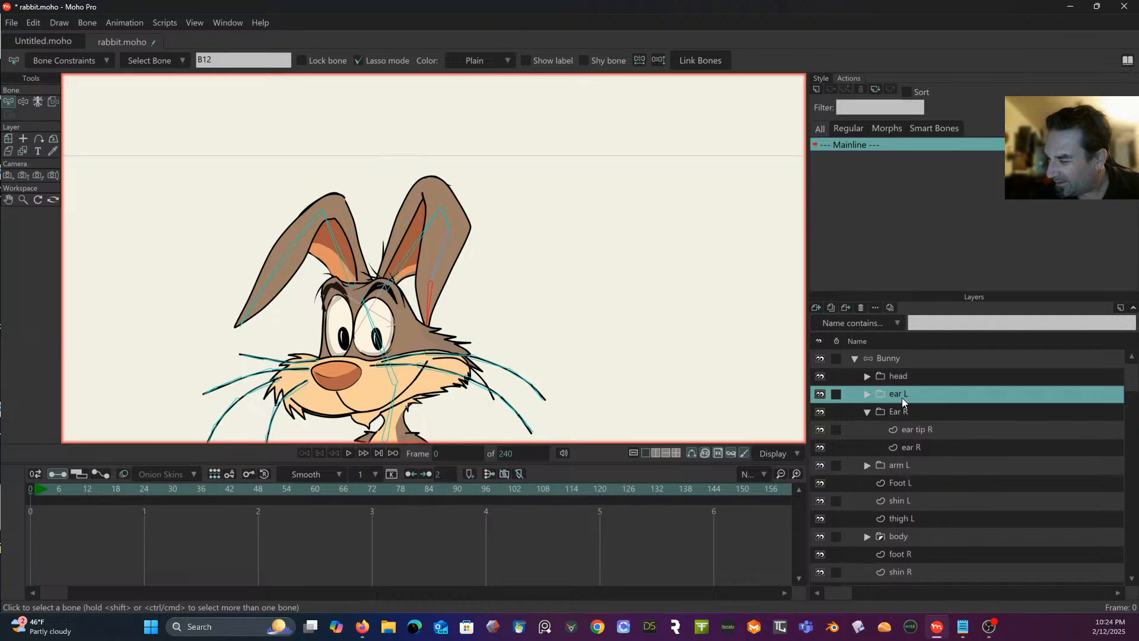
{"action": "left_click", "coordinate": [913, 447]}
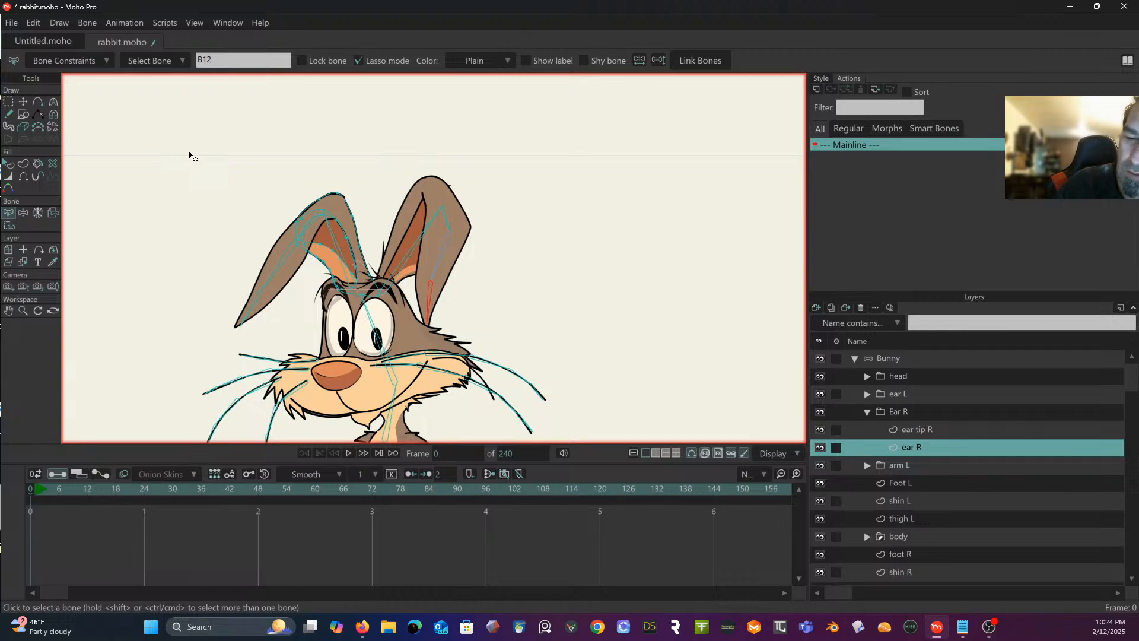
{"action": "left_click", "coordinate": [339, 260]}
{"action": "left_click", "coordinate": [8, 226]}
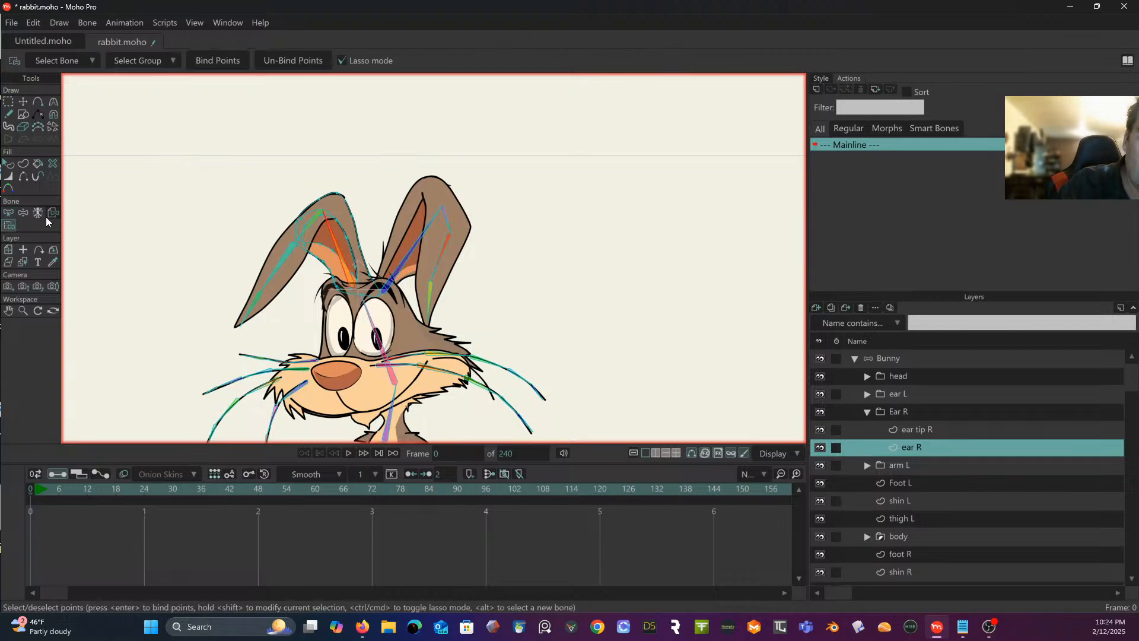
{"action": "mouse_move", "coordinate": [354, 183]}
{"action": "left_mouse_down"}
{"action": "mouse_move", "coordinate": [341, 179]}
{"action": "mouse_move", "coordinate": [292, 209]}
{"action": "mouse_move", "coordinate": [296, 260]}
{"action": "mouse_move", "coordinate": [344, 318]}
{"action": "left_mouse_up"}
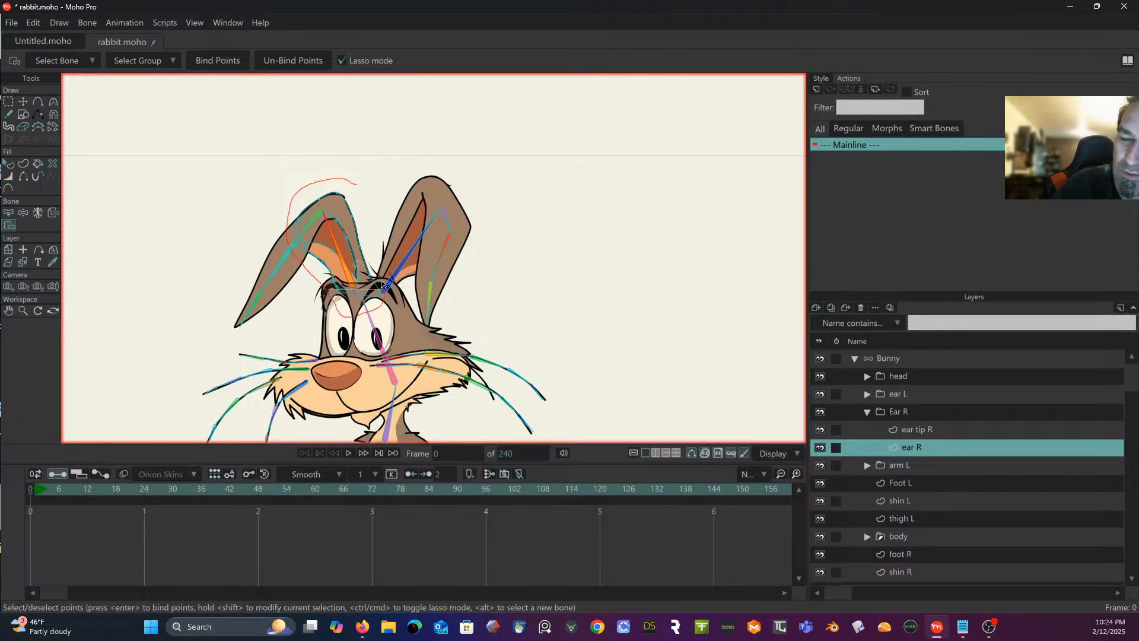
{"action": "left_click_drag", "start_coordinate": [383, 285], "coordinate": [354, 179]}
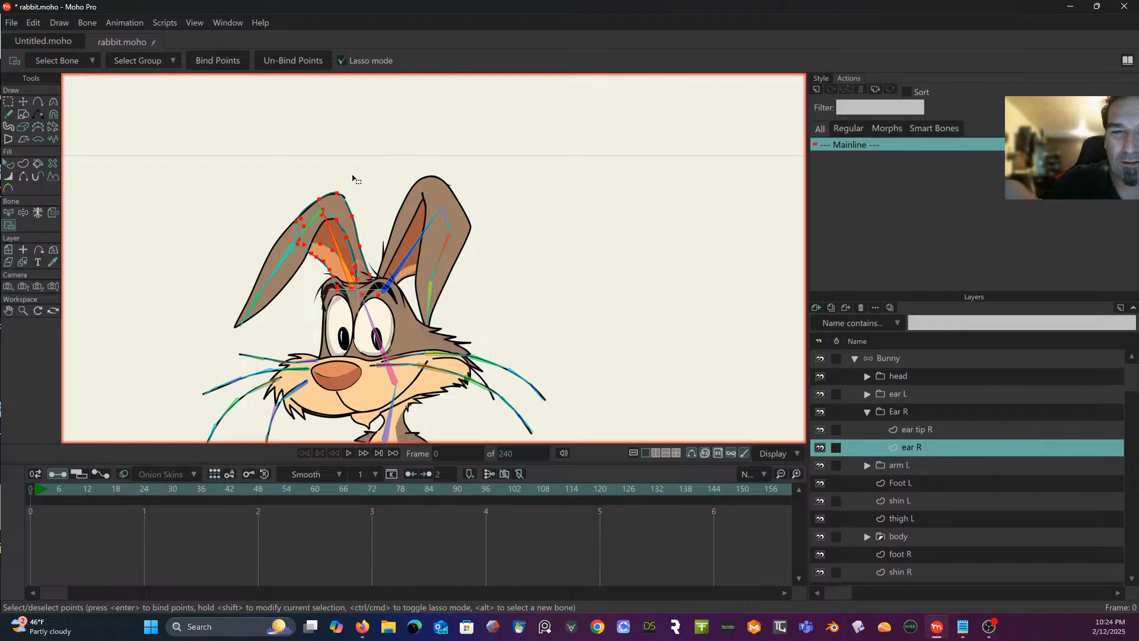
{"action": "left_click", "coordinate": [220, 60]}
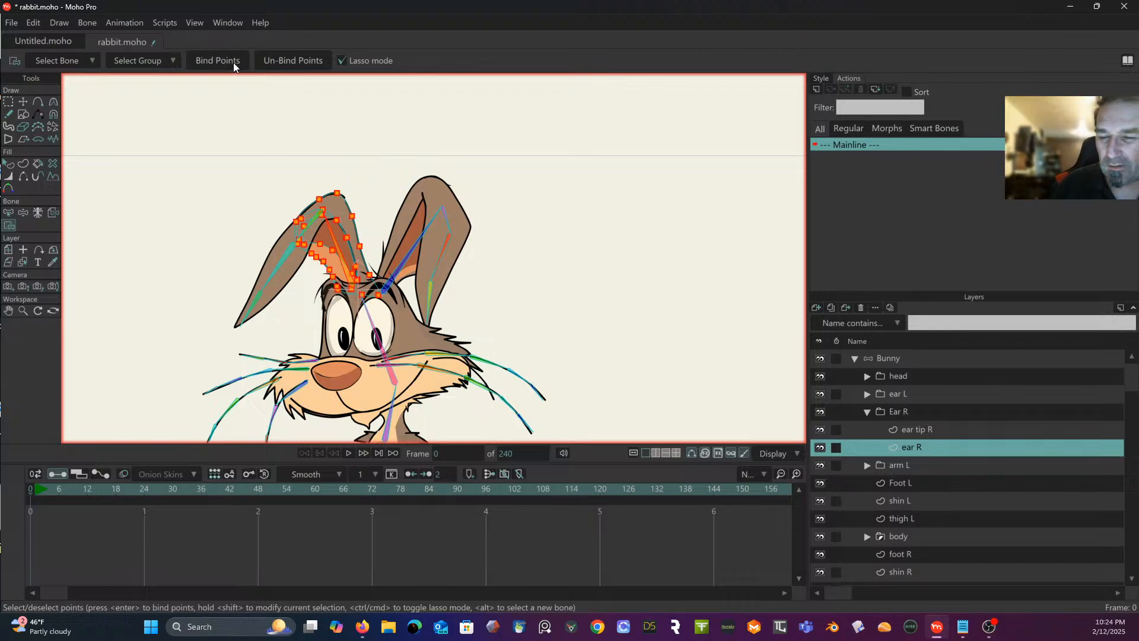
Step: Select bone B7 at the ear's bend for the ear tip R layer and lasso the layer's upper points
{"action": "left_click", "coordinate": [8, 214]}
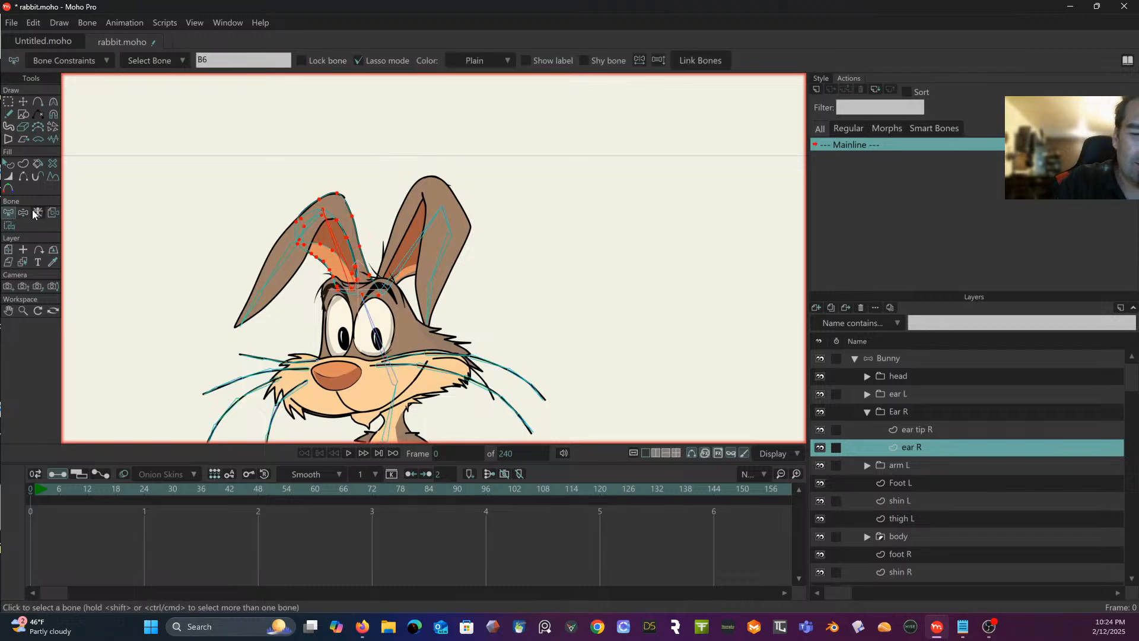
{"action": "left_click", "coordinate": [312, 224]}
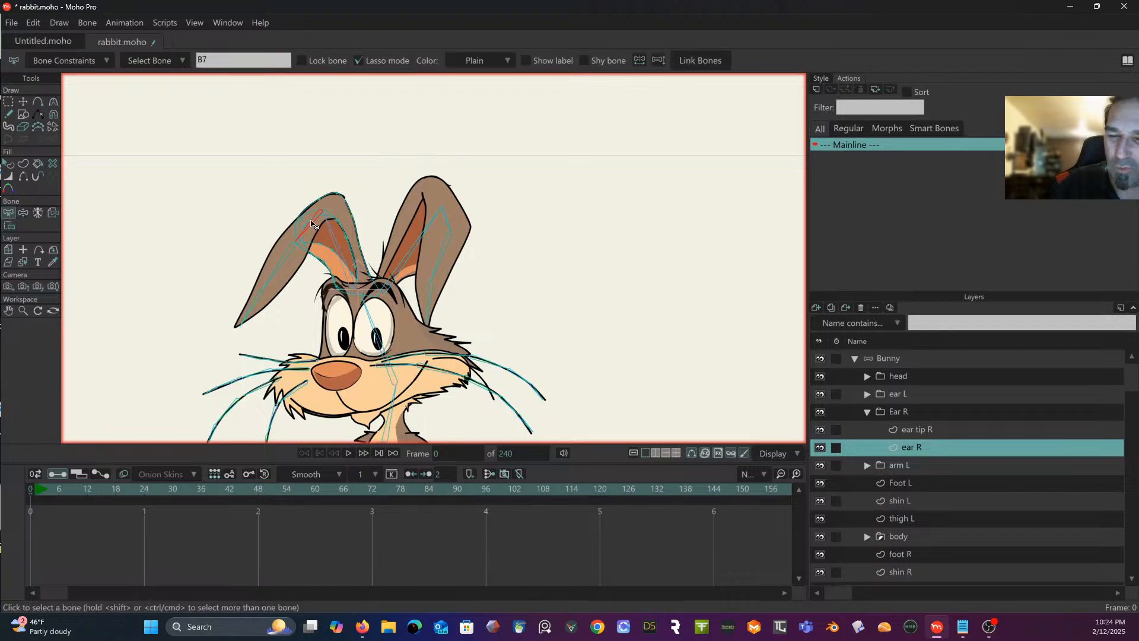
{"action": "left_click", "coordinate": [926, 431]}
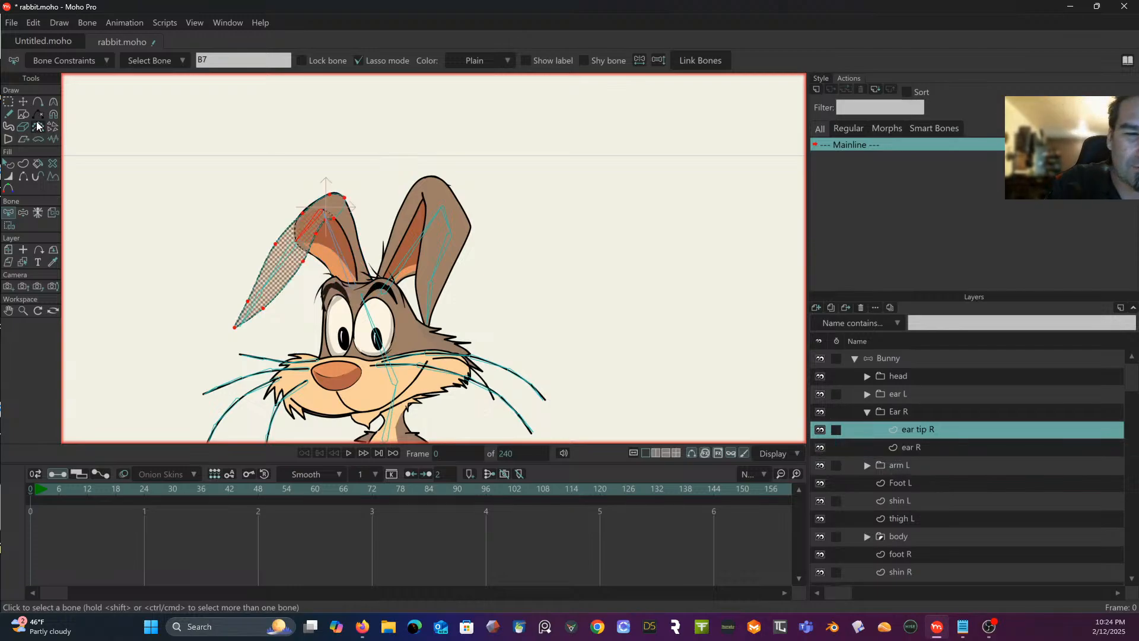
{"action": "left_click", "coordinate": [8, 101]}
{"action": "left_click_drag", "start_coordinate": [133, 149], "coordinate": [134, 191]}
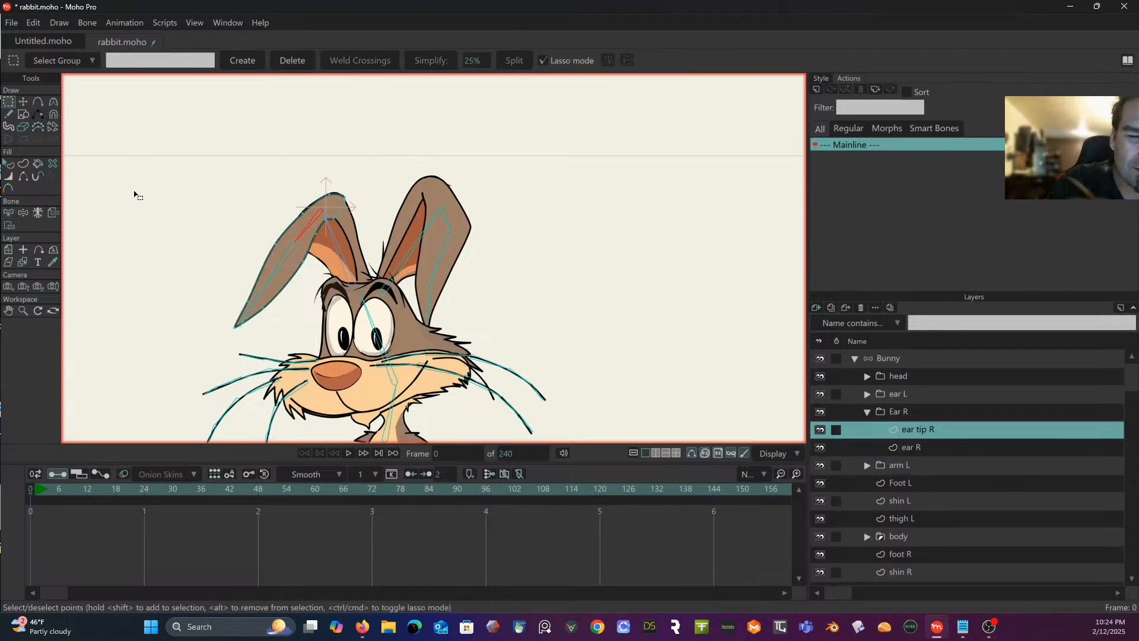
{"action": "left_click", "coordinate": [9, 213]}
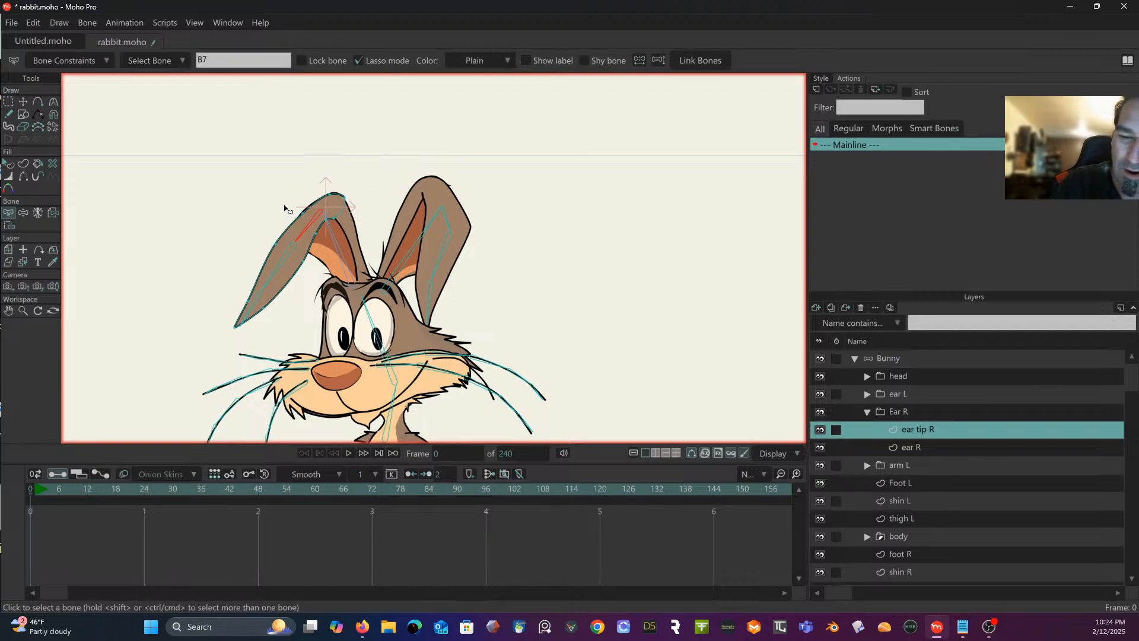
{"action": "left_click", "coordinate": [10, 226]}
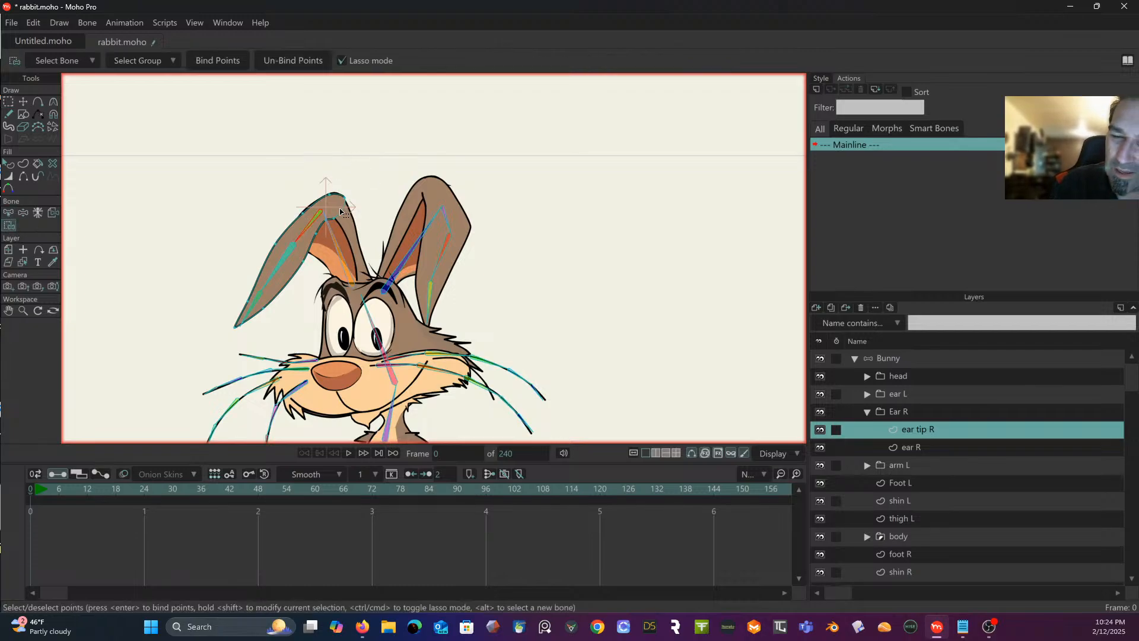
{"action": "mouse_move", "coordinate": [335, 232]}
{"action": "left_mouse_down"}
{"action": "mouse_move", "coordinate": [359, 201]}
{"action": "mouse_move", "coordinate": [344, 180]}
{"action": "mouse_move", "coordinate": [308, 180]}
{"action": "mouse_move", "coordinate": [286, 207]}
{"action": "mouse_move", "coordinate": [324, 243]}
{"action": "mouse_move", "coordinate": [341, 215]}
{"action": "left_mouse_up"}
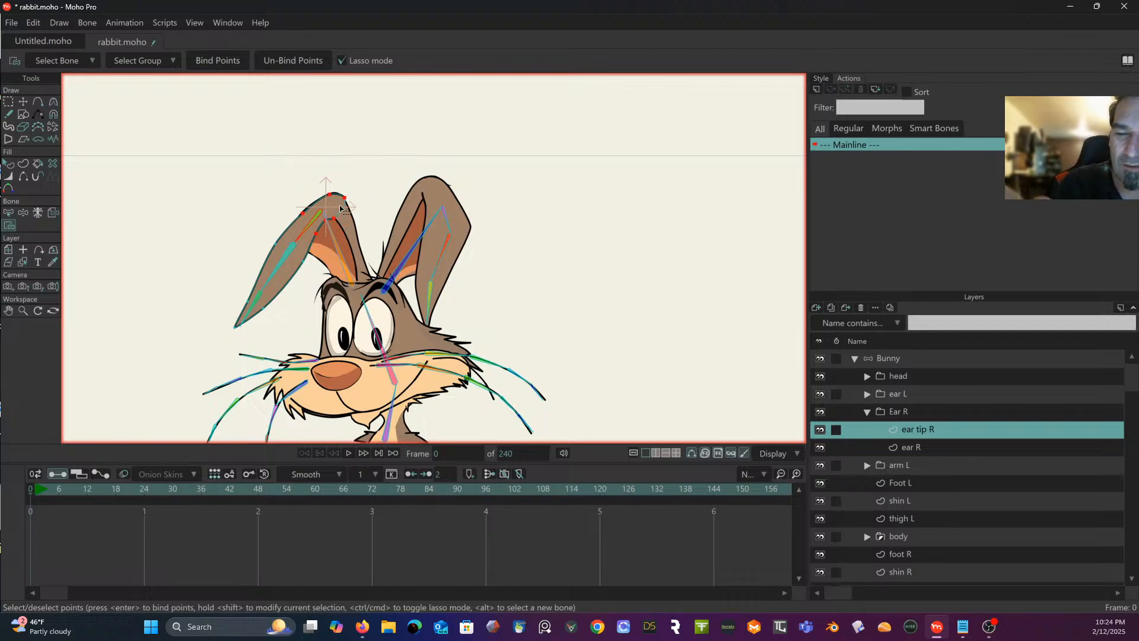
{"action": "mouse_move", "coordinate": [313, 174]}
{"action": "left_mouse_down"}
{"action": "mouse_move", "coordinate": [273, 198]}
{"action": "mouse_move", "coordinate": [264, 227]}
{"action": "mouse_move", "coordinate": [251, 205]}
{"action": "left_mouse_up"}
Step: Add four points to the ear tip R outline, two on each edge, below the bend and midway down the ear
{"action": "left_click", "coordinate": [37, 102]}
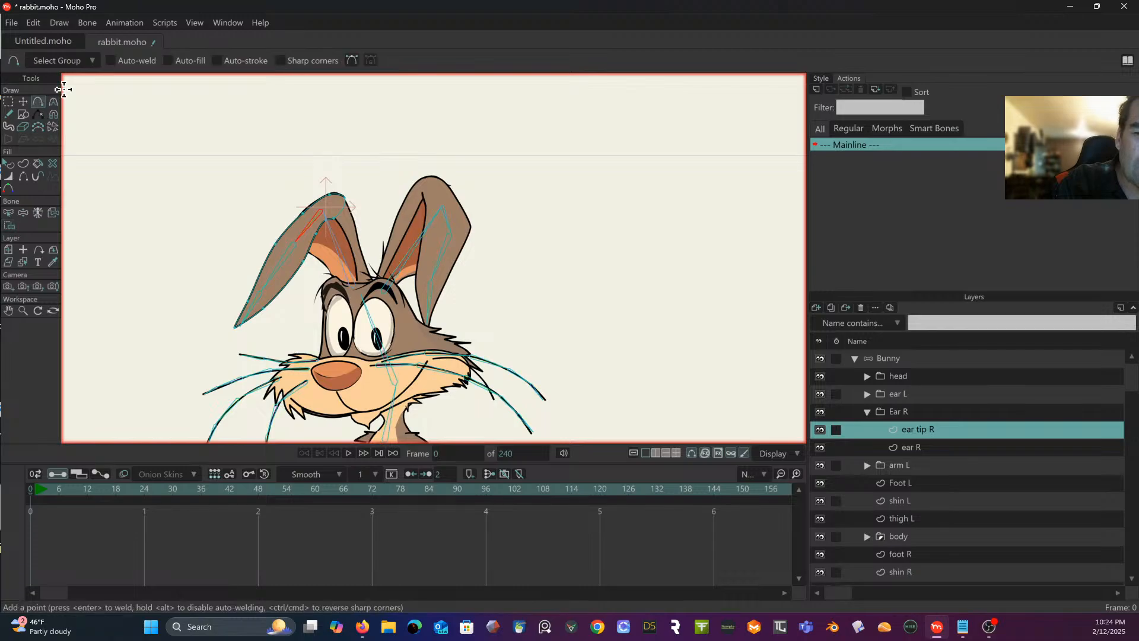
{"action": "left_click", "coordinate": [258, 275]}
{"action": "left_click", "coordinate": [277, 292]}
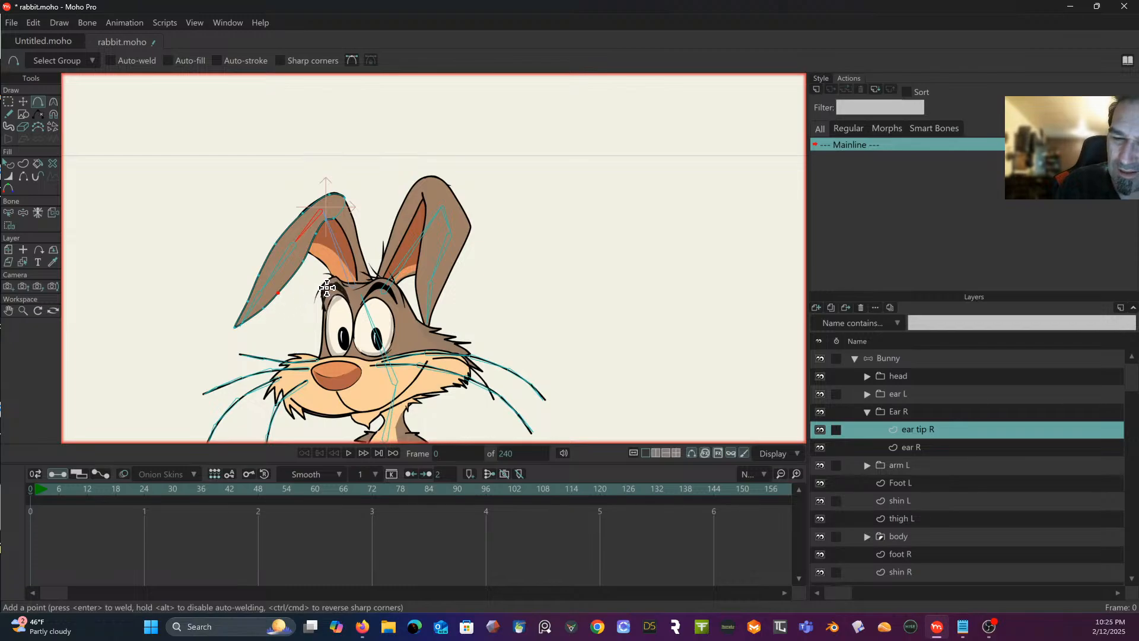
{"action": "left_click", "coordinate": [286, 229]}
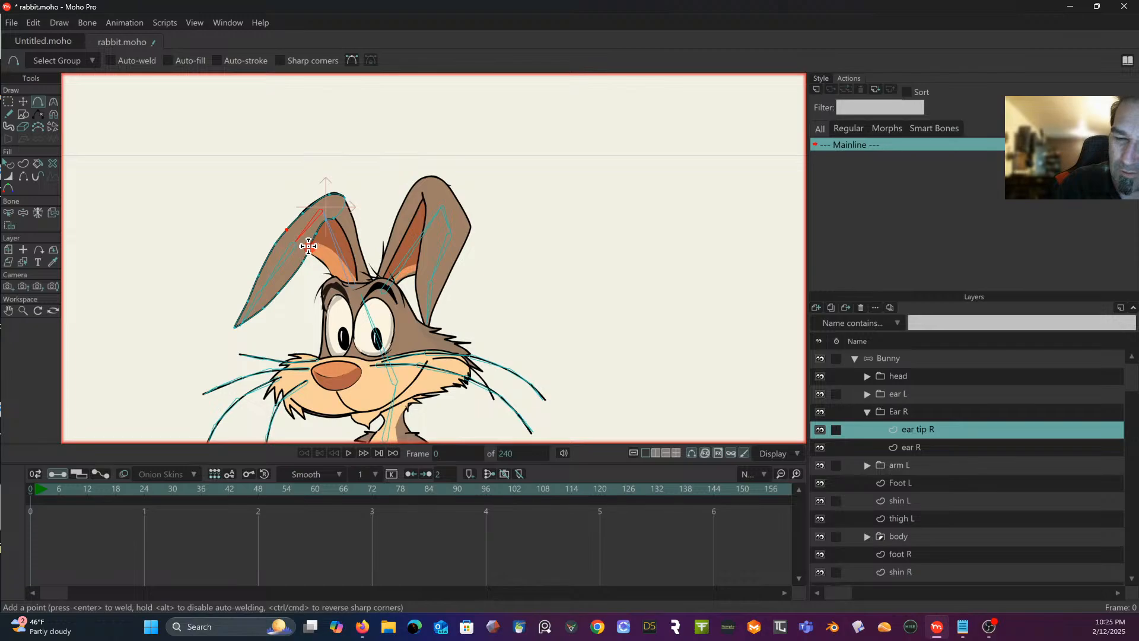
{"action": "left_click", "coordinate": [309, 246]}
Step: Bind the upper points of the ear tip R layer around the bend to bone B7
{"action": "left_click", "coordinate": [13, 106]}
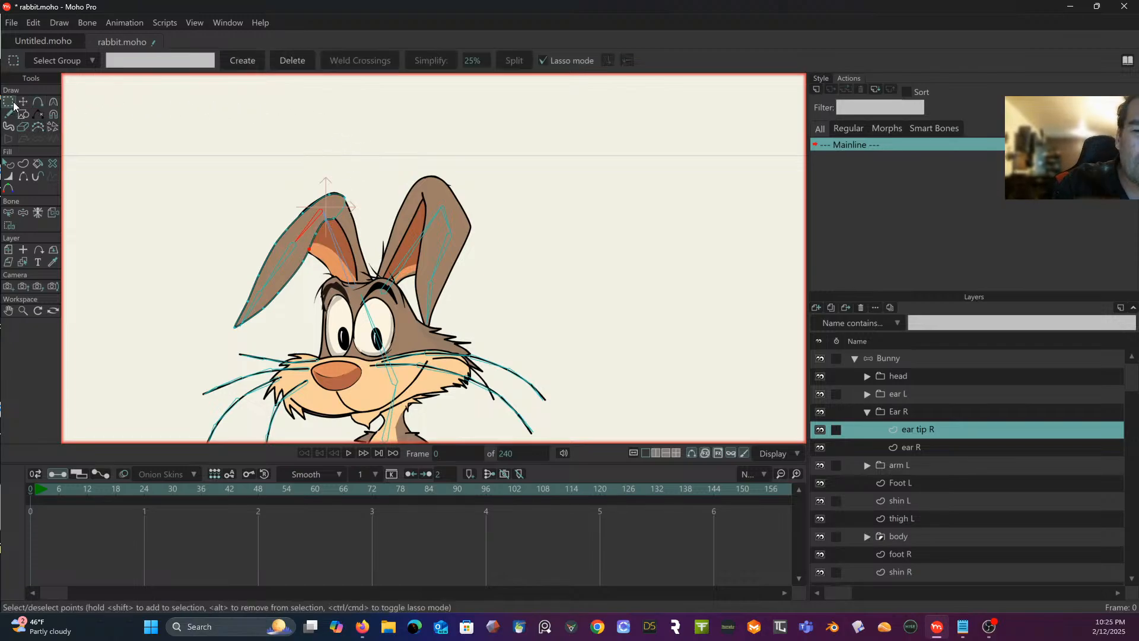
{"action": "left_click", "coordinate": [9, 213]}
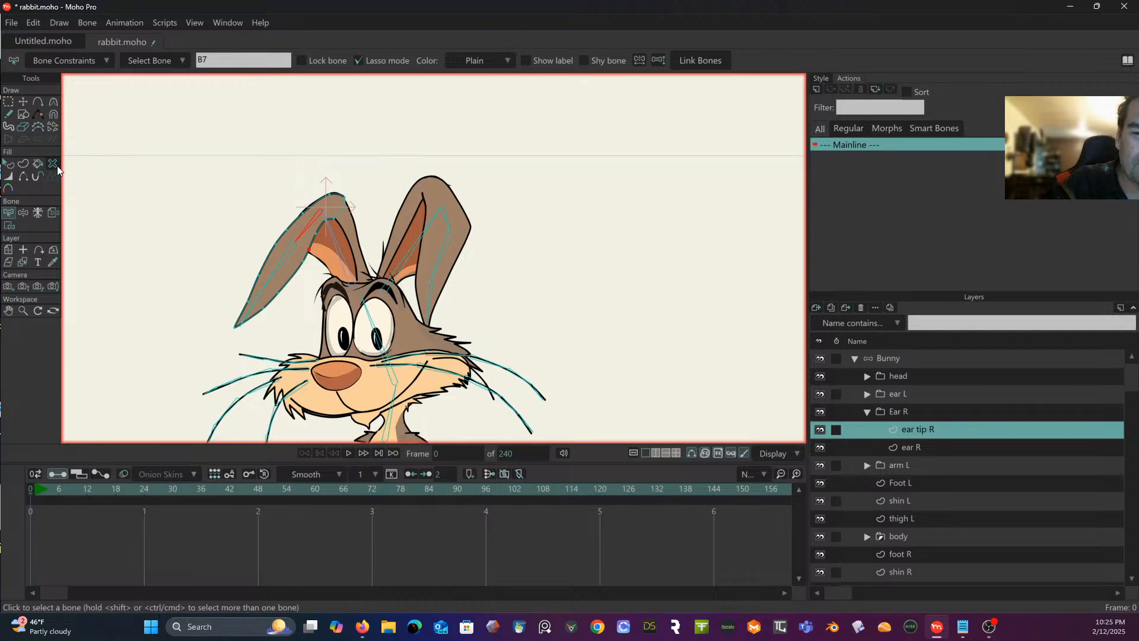
{"action": "left_click", "coordinate": [8, 226]}
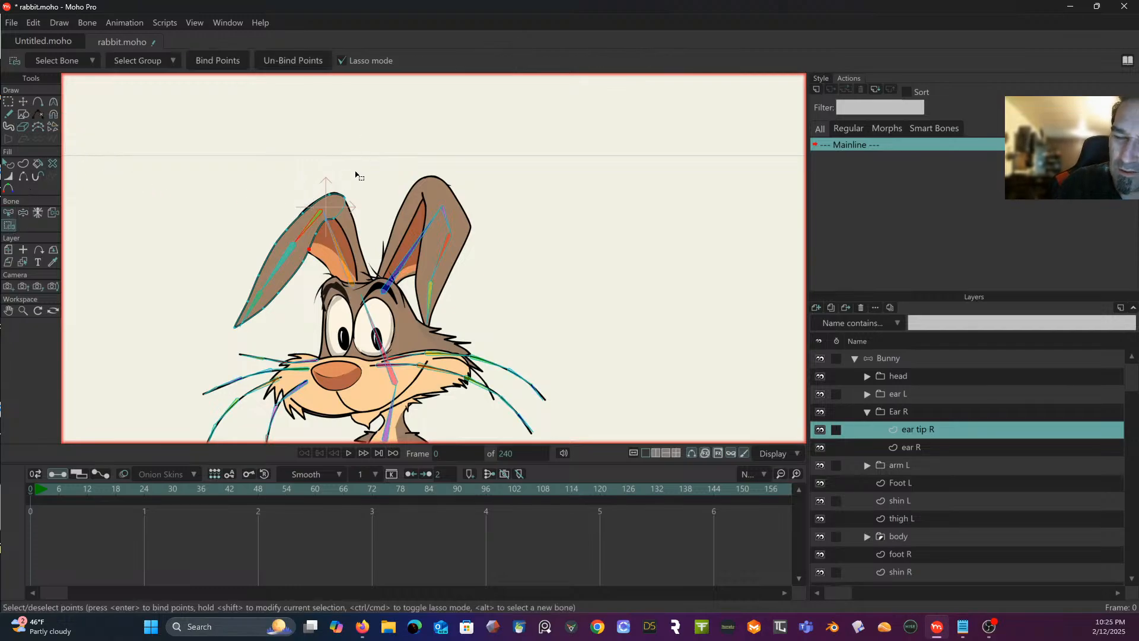
{"action": "mouse_move", "coordinate": [358, 173]}
{"action": "left_mouse_down"}
{"action": "mouse_move", "coordinate": [294, 187]}
{"action": "mouse_move", "coordinate": [279, 226]}
{"action": "mouse_move", "coordinate": [313, 258]}
{"action": "mouse_move", "coordinate": [355, 202]}
{"action": "mouse_move", "coordinate": [352, 167]}
{"action": "left_mouse_up"}
{"action": "left_click", "coordinate": [218, 61]}
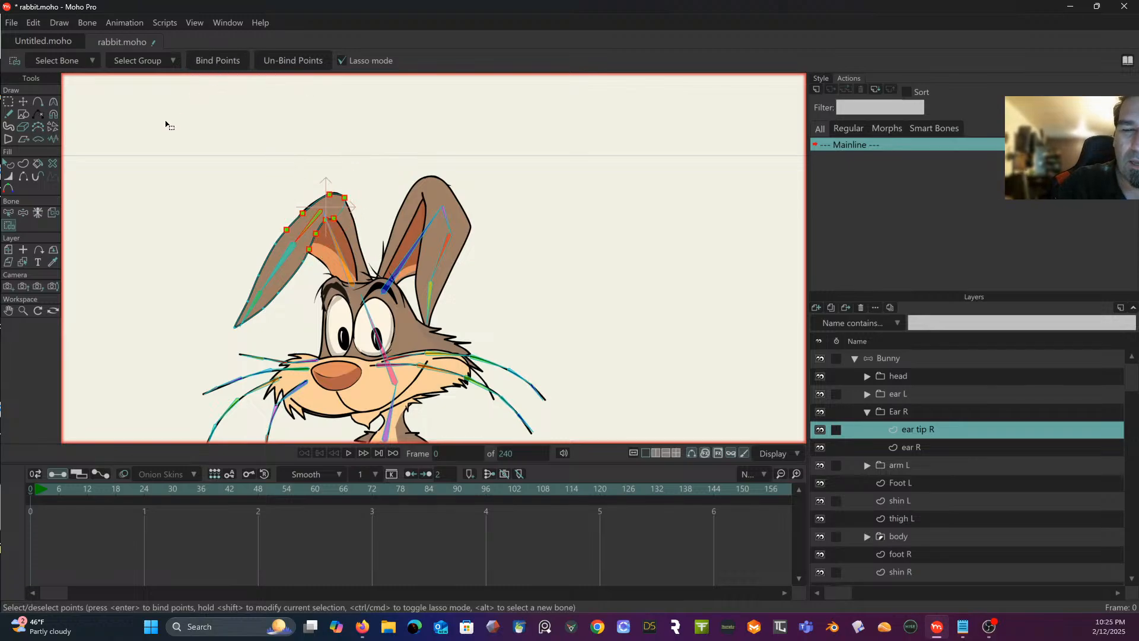
Step: Bind the points midway down the ear tip R layer to bone B8
{"action": "left_click", "coordinate": [9, 213]}
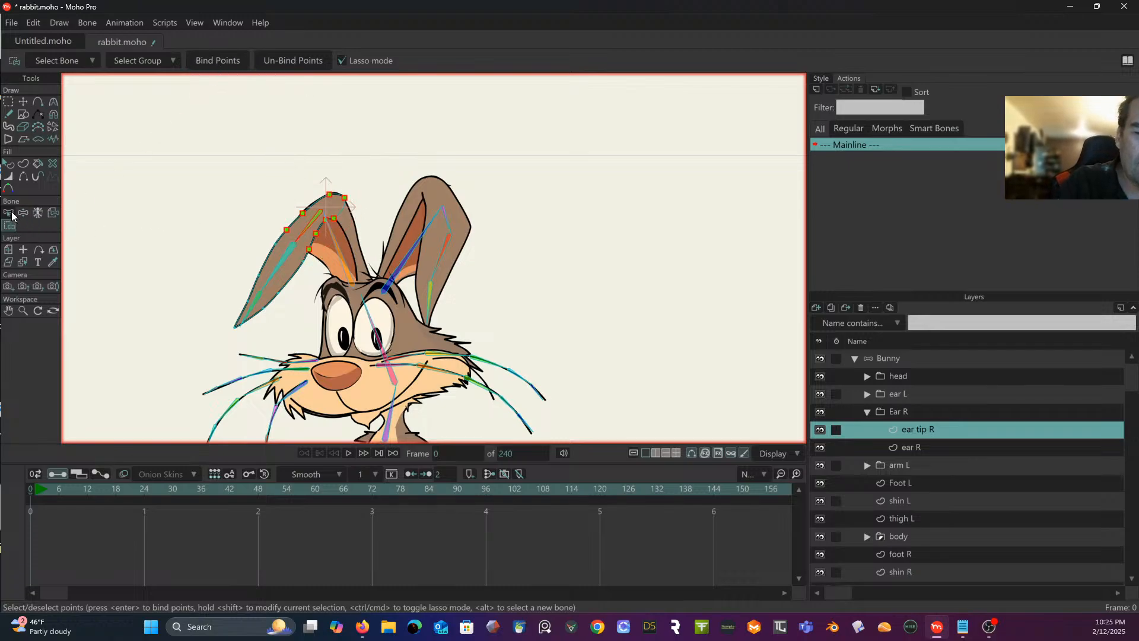
{"action": "left_click", "coordinate": [287, 258]}
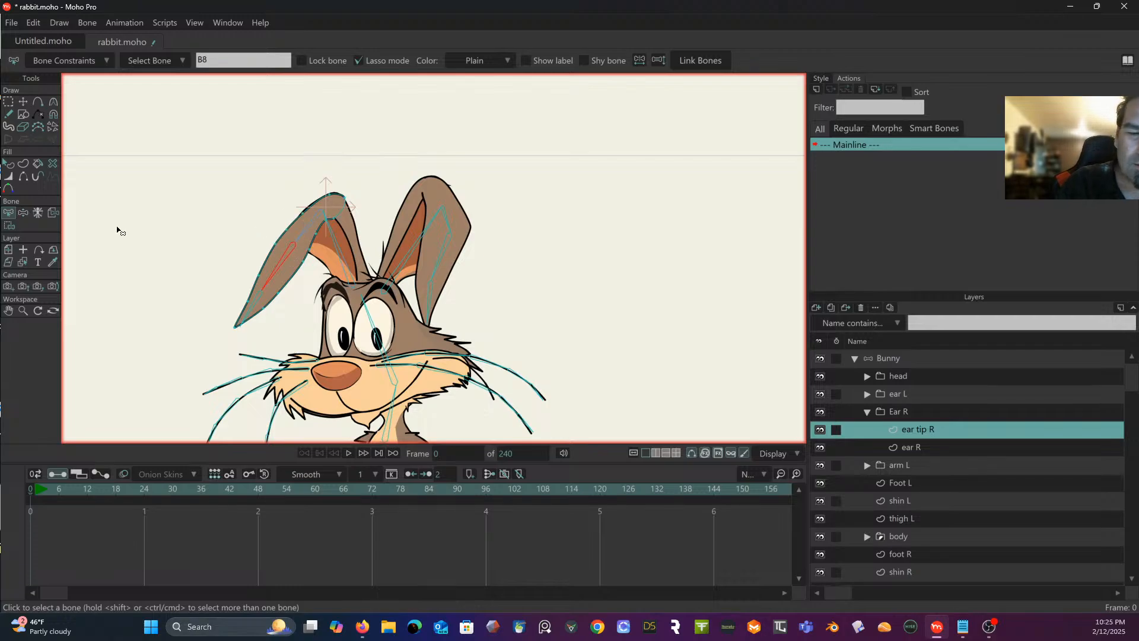
{"action": "left_click", "coordinate": [10, 225]}
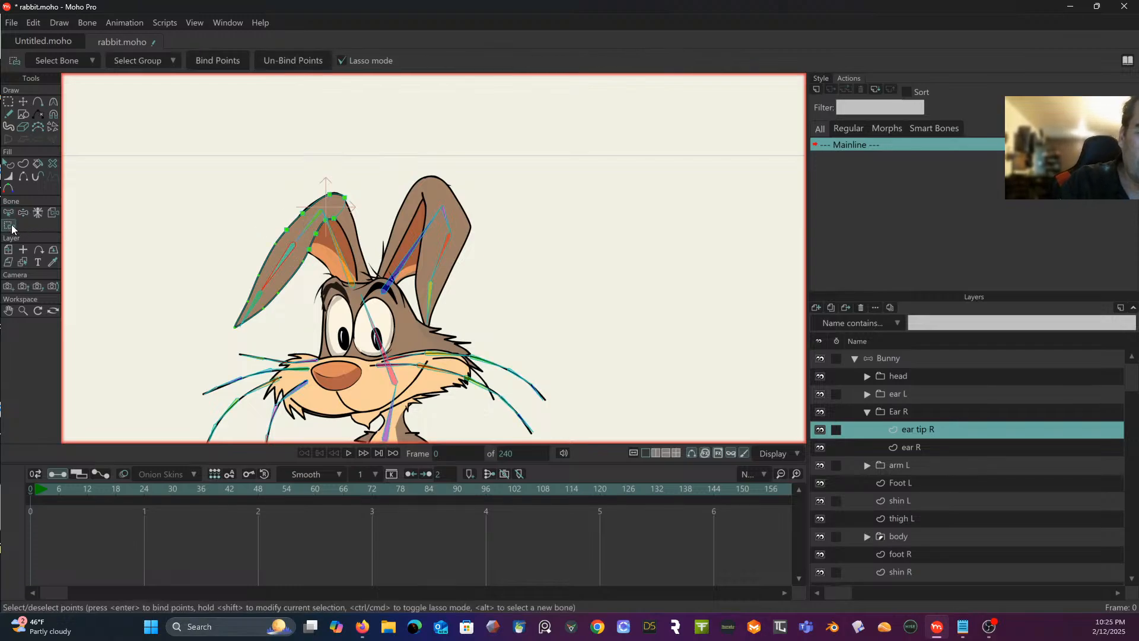
{"action": "mouse_move", "coordinate": [273, 240]}
{"action": "left_mouse_down"}
{"action": "mouse_move", "coordinate": [247, 277]}
{"action": "mouse_move", "coordinate": [282, 303]}
{"action": "mouse_move", "coordinate": [309, 262]}
{"action": "mouse_move", "coordinate": [271, 238]}
{"action": "mouse_move", "coordinate": [288, 208]}
{"action": "left_mouse_up"}
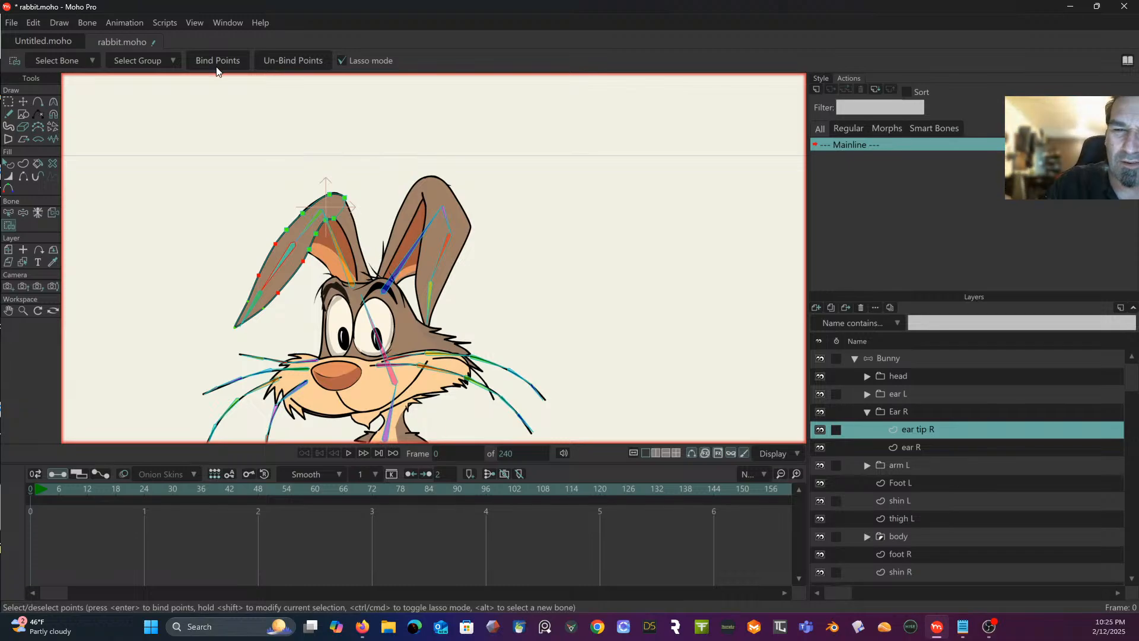
Step: Bind the lowest points of the ear tip R layer to the ear's end bone B13
{"action": "left_click", "coordinate": [9, 219]}
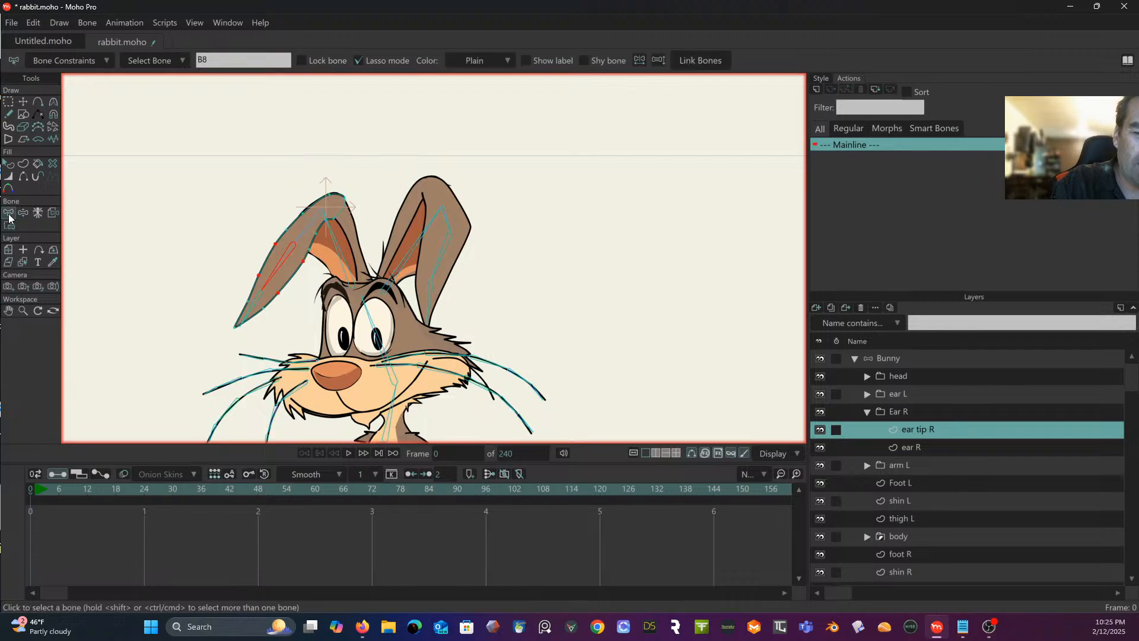
{"action": "mouse_move", "coordinate": [270, 306]}
{"action": "left_mouse_down"}
{"action": "mouse_move", "coordinate": [251, 344]}
{"action": "mouse_move", "coordinate": [271, 280]}
{"action": "left_mouse_up"}
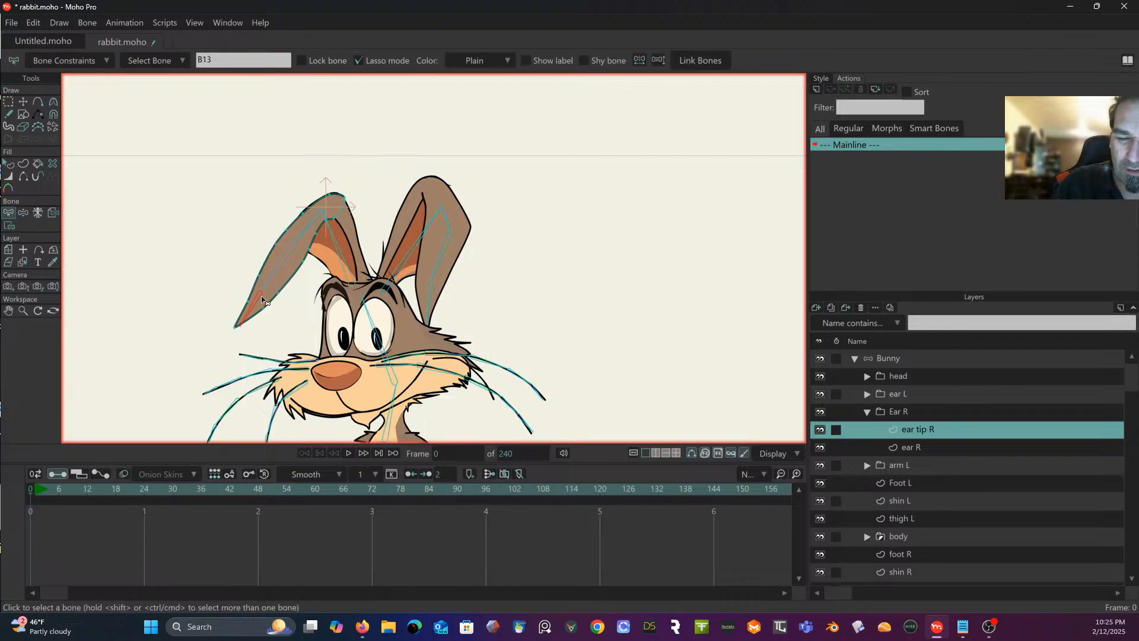
{"action": "key", "text": "i"}
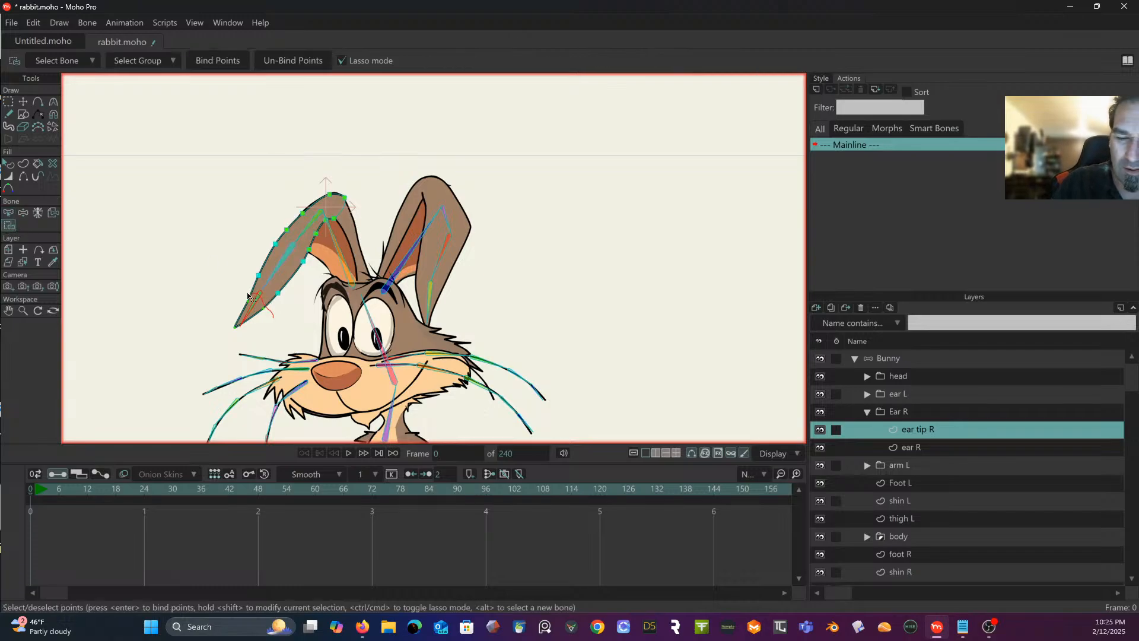
{"action": "mouse_move", "coordinate": [248, 296]}
{"action": "left_mouse_down"}
{"action": "mouse_move", "coordinate": [257, 342]}
{"action": "mouse_move", "coordinate": [252, 302]}
{"action": "left_mouse_up"}
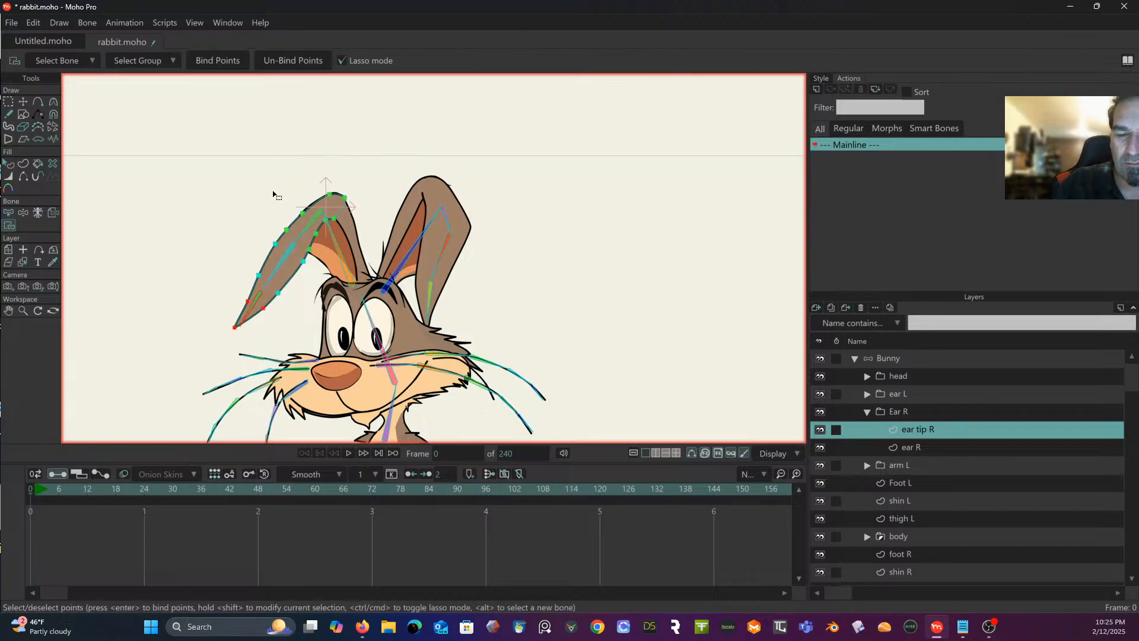
{"action": "left_click", "coordinate": [217, 61]}
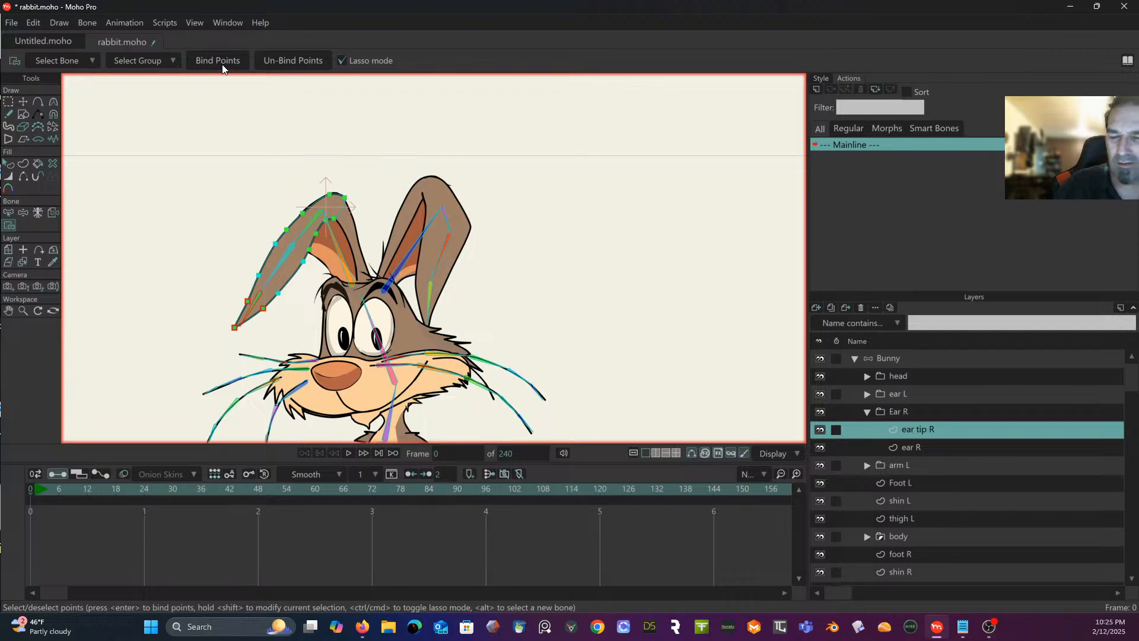
Step: Deselect the ear tip R points and make the Bunny bone layer active
{"action": "scroll", "coordinate": [320, 166], "scroll_direction": "down", "scroll_amount": 3}
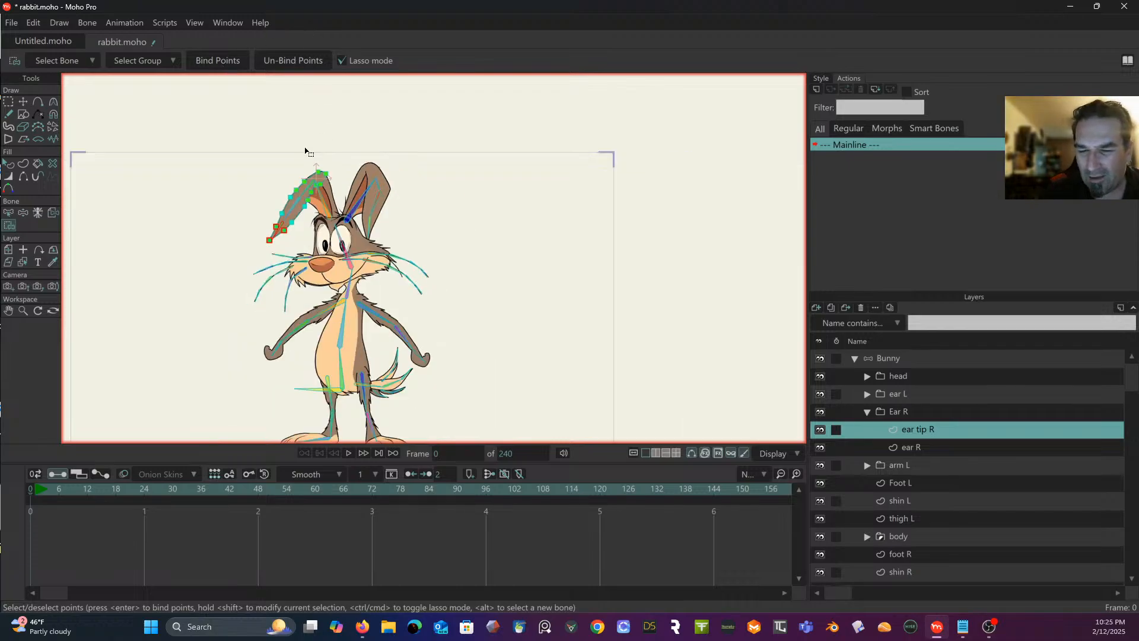
{"action": "left_click_drag", "start_coordinate": [320, 190], "coordinate": [324, 146]}
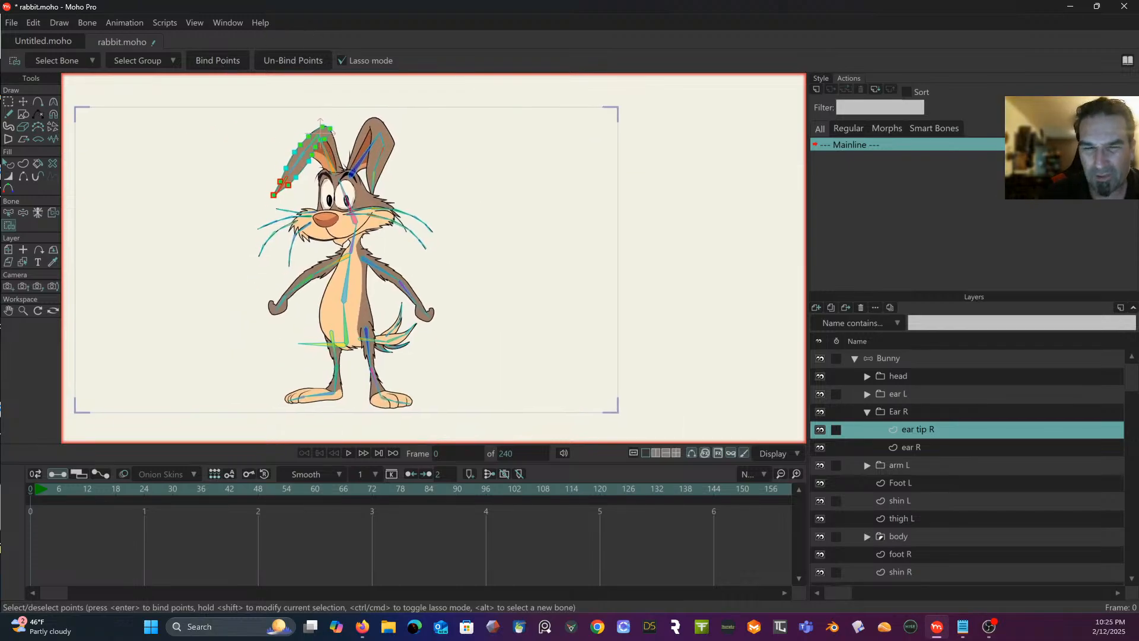
{"action": "left_click", "coordinate": [9, 103]}
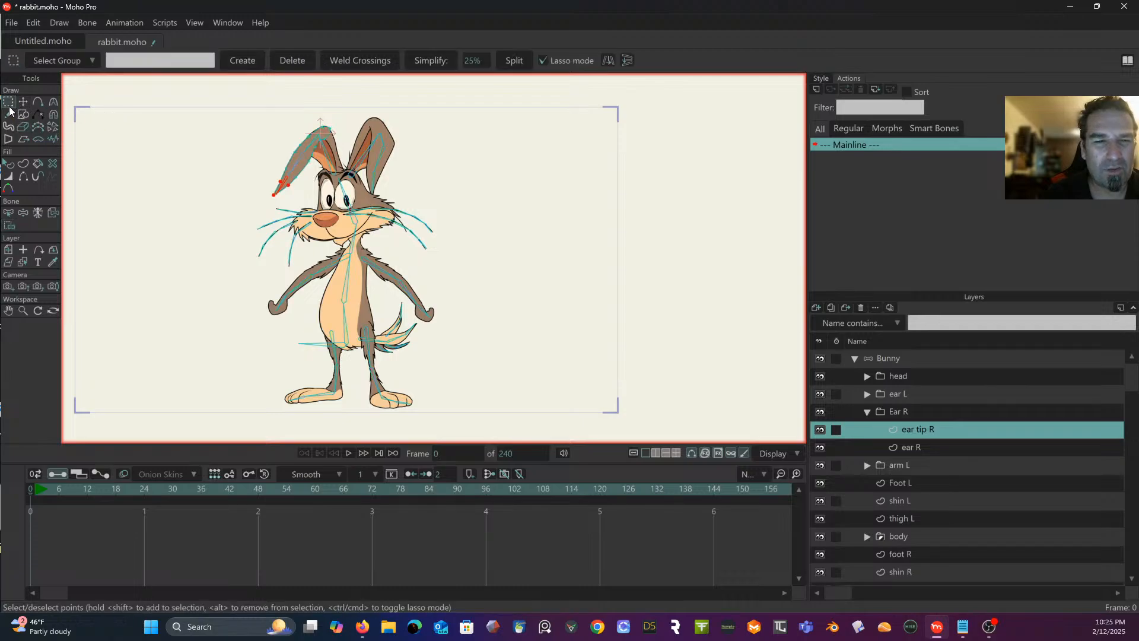
{"action": "left_click", "coordinate": [179, 206]}
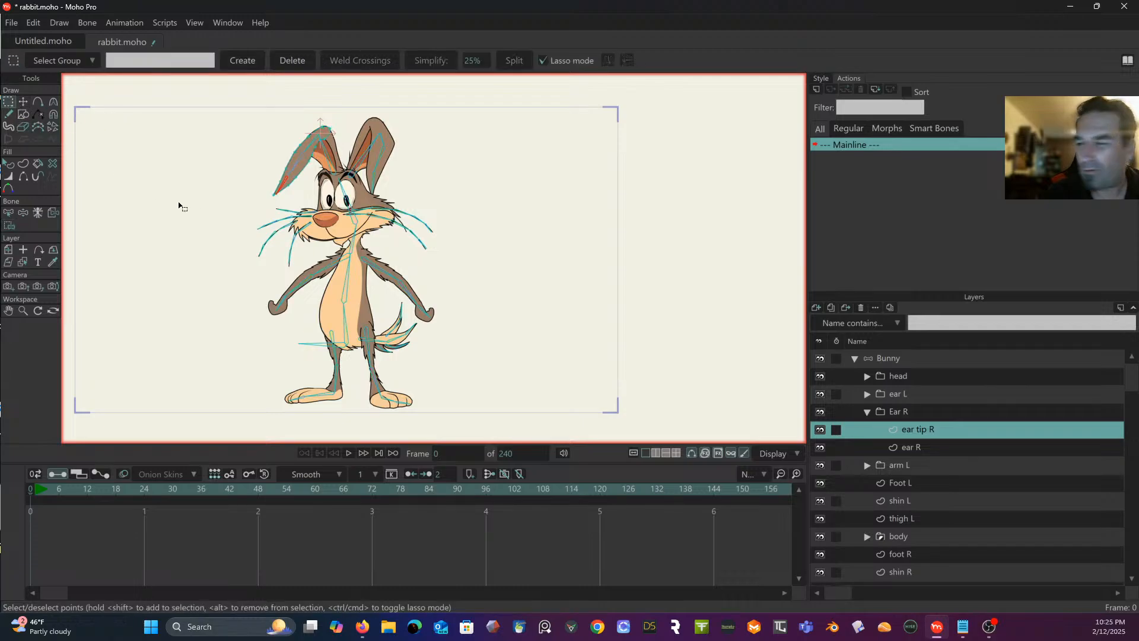
{"action": "left_click", "coordinate": [910, 359]}
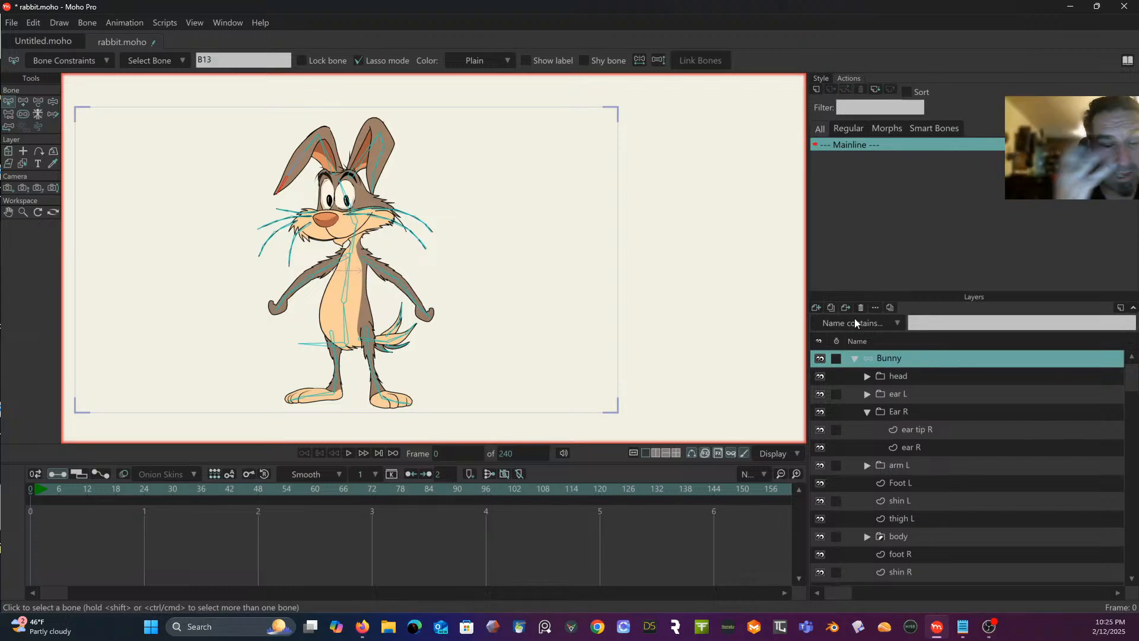
Step: Test the rig by temporarily bending the head and both ears with Manipulate Bones, and return to the rest pose
{"action": "left_click", "coordinate": [52, 102]}
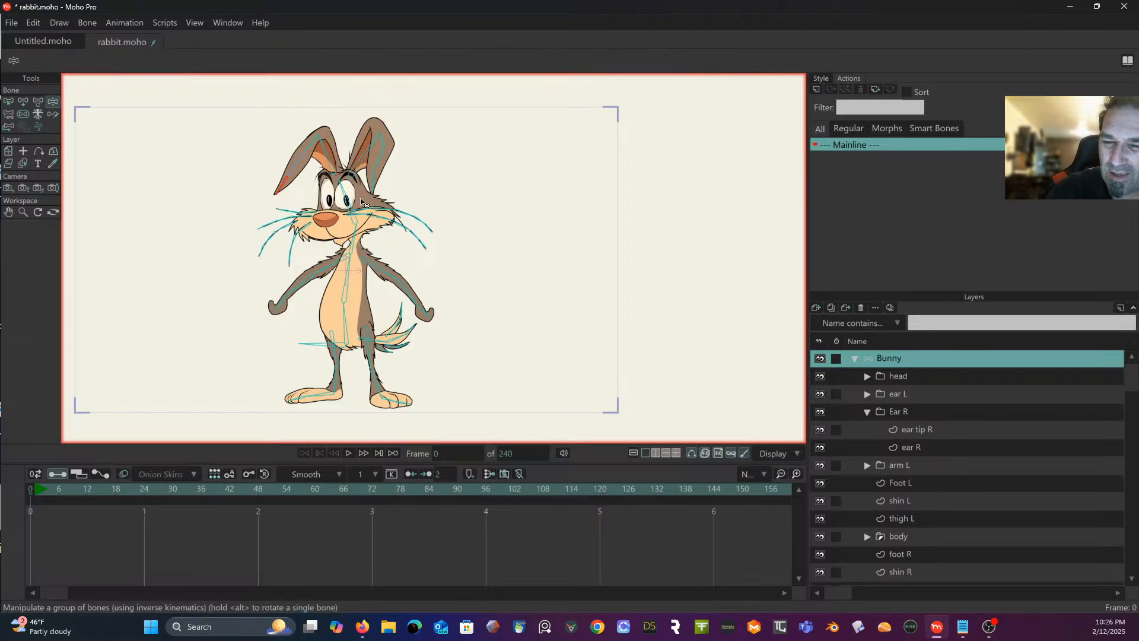
{"action": "mouse_move", "coordinate": [362, 202]}
{"action": "left_mouse_down"}
{"action": "mouse_move", "coordinate": [303, 205]}
{"action": "mouse_move", "coordinate": [365, 157]}
{"action": "mouse_move", "coordinate": [367, 143]}
{"action": "mouse_move", "coordinate": [380, 208]}
{"action": "left_mouse_up"}
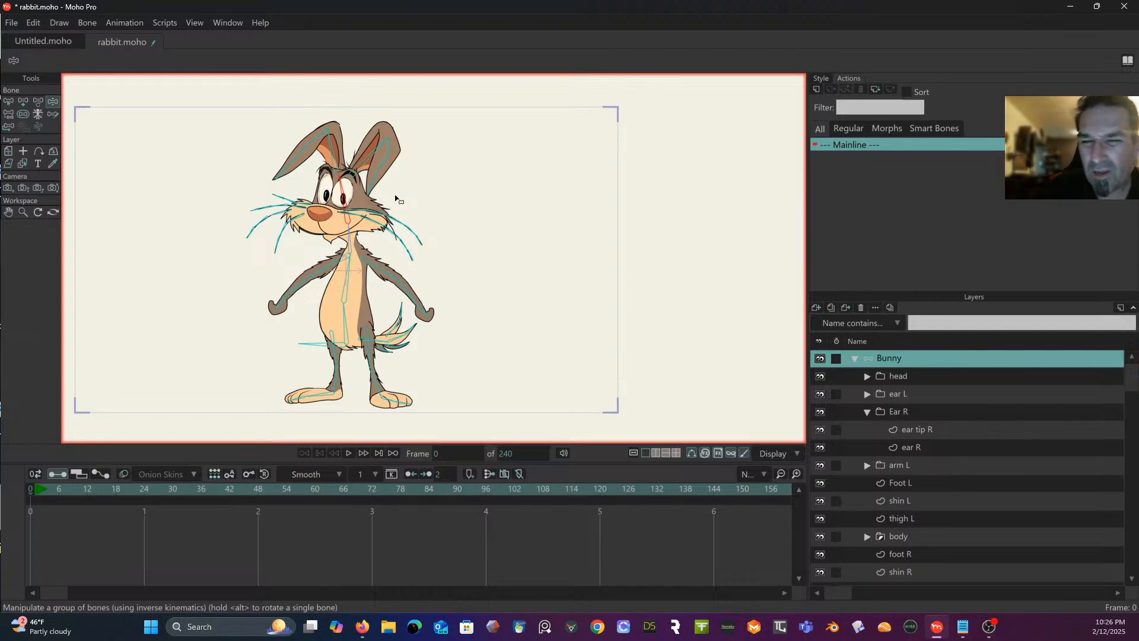
{"action": "left_click_drag", "start_coordinate": [367, 157], "coordinate": [406, 152]}
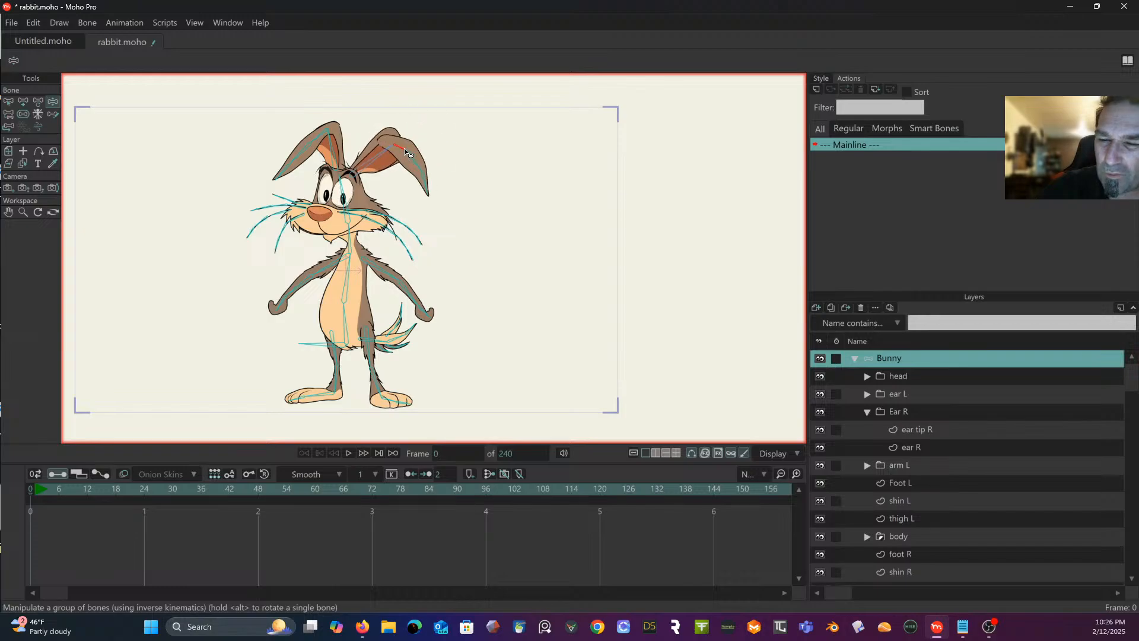
{"action": "left_click_drag", "start_coordinate": [325, 146], "coordinate": [234, 122]}
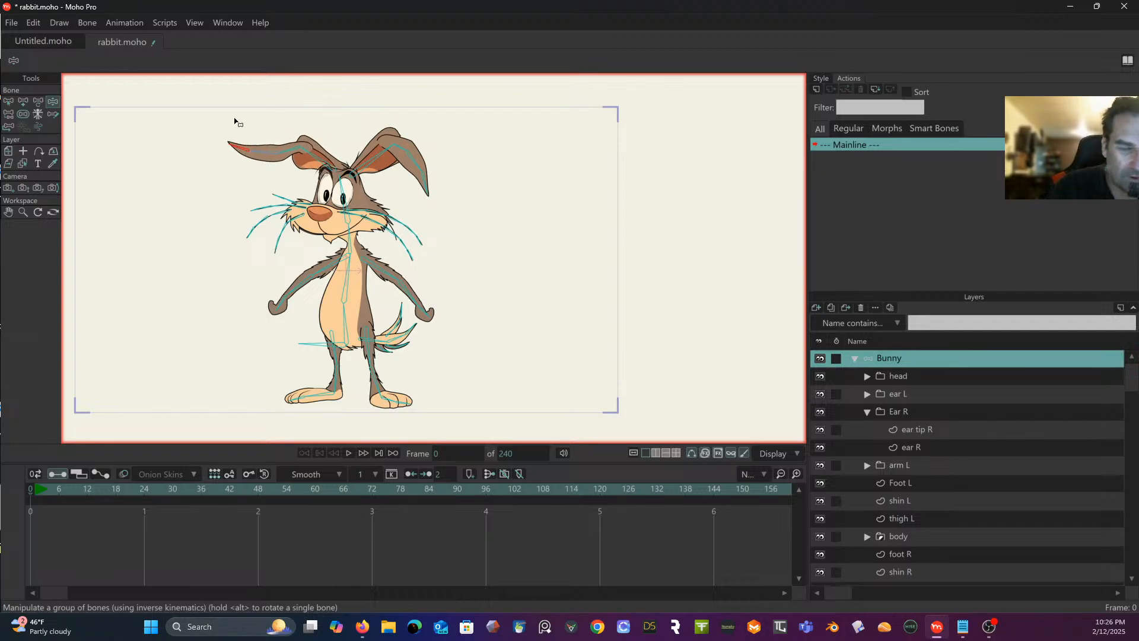
{"action": "left_click", "coordinate": [25, 490]}
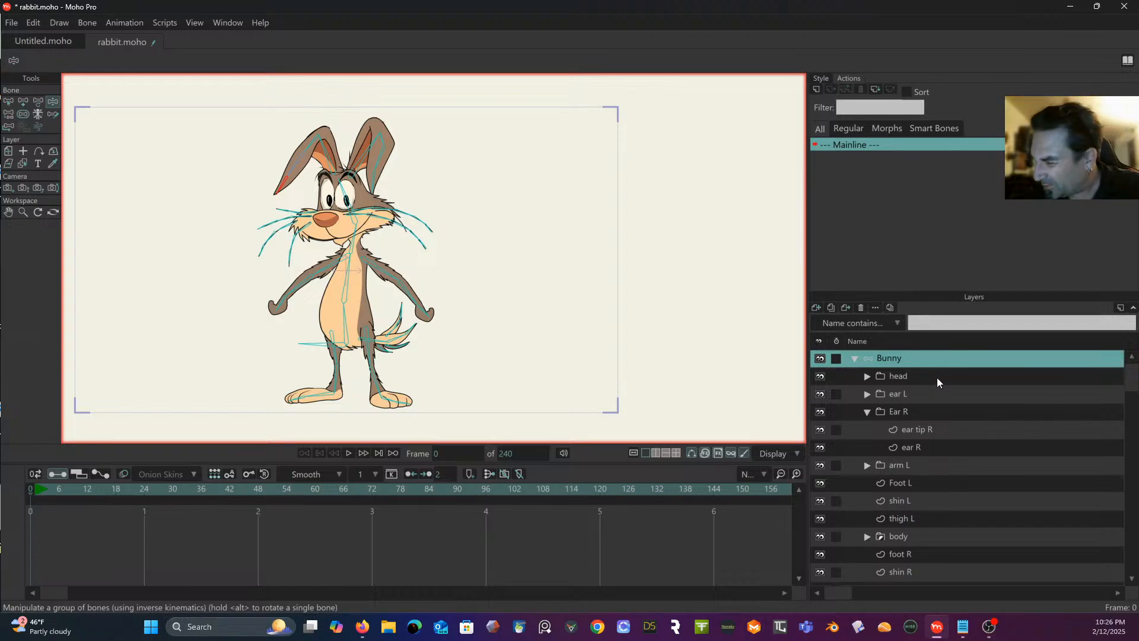
Step: Move the whiskers L and whisters R layers out of the head group to directly beneath the Bunny bone layer
{"action": "left_click", "coordinate": [867, 412]}
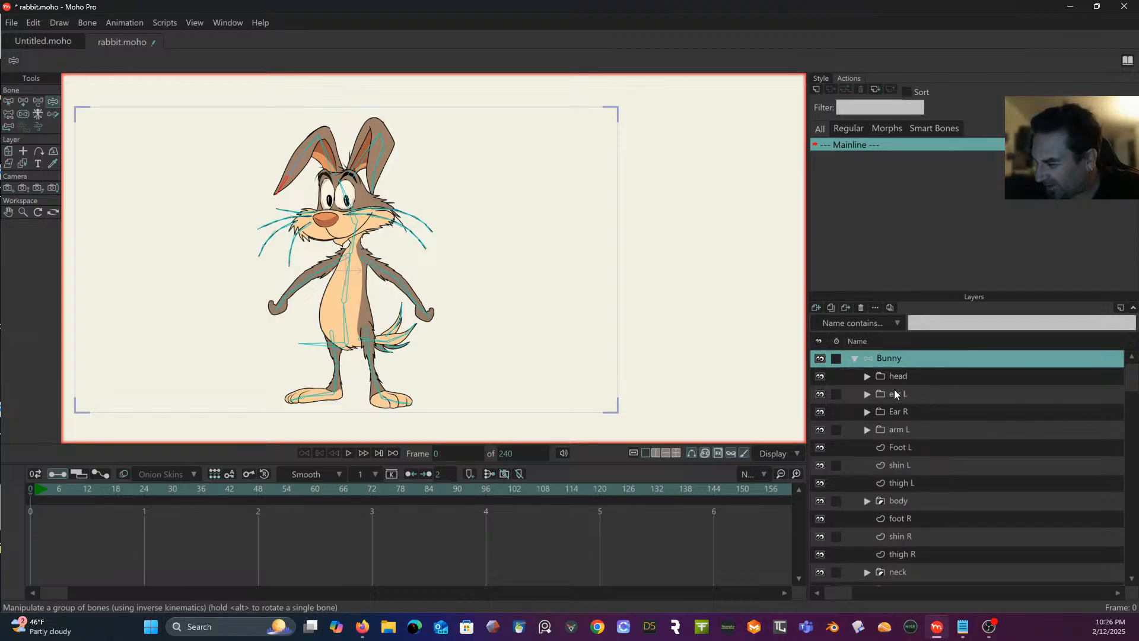
{"action": "left_click", "coordinate": [866, 378]}
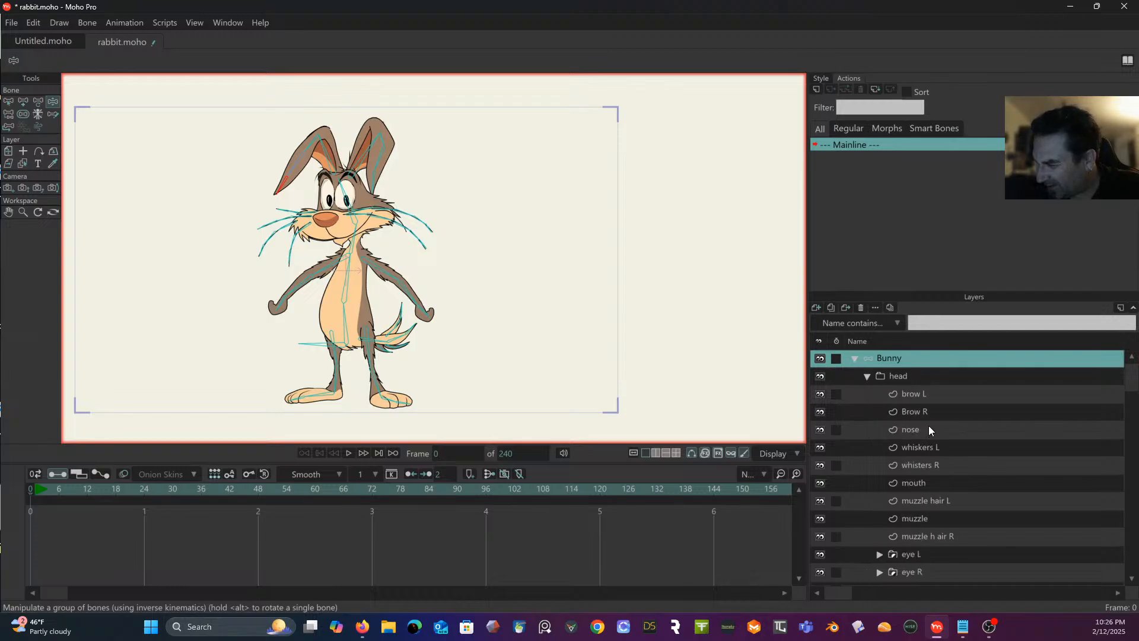
{"action": "left_click", "coordinate": [924, 447]}
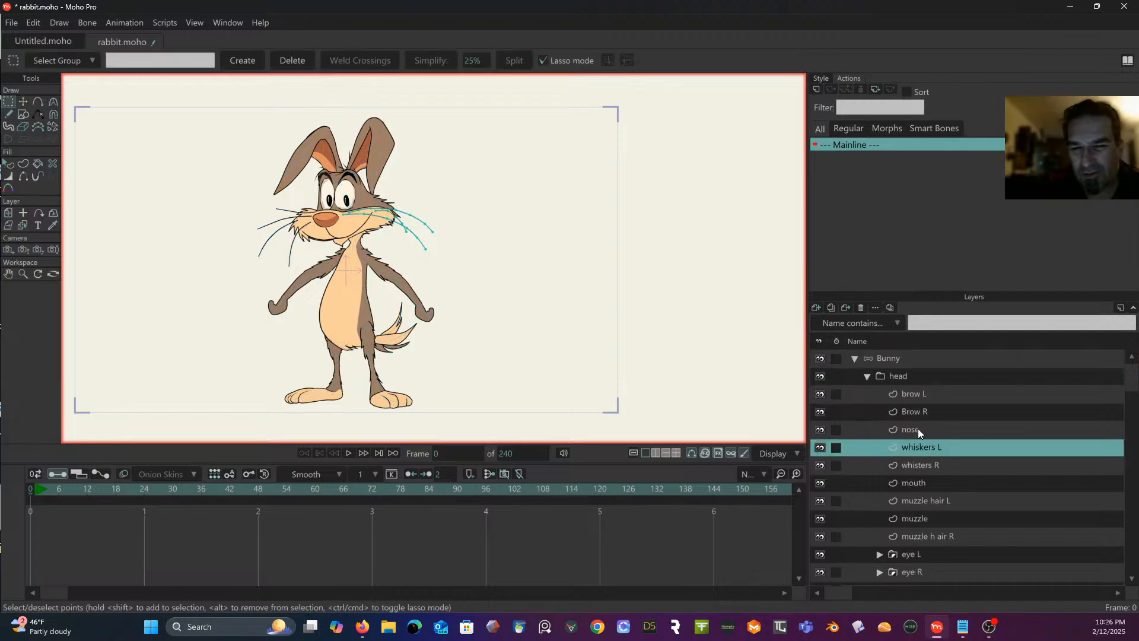
{"action": "scroll", "coordinate": [676, 347], "scroll_direction": "up", "scroll_amount": 1}
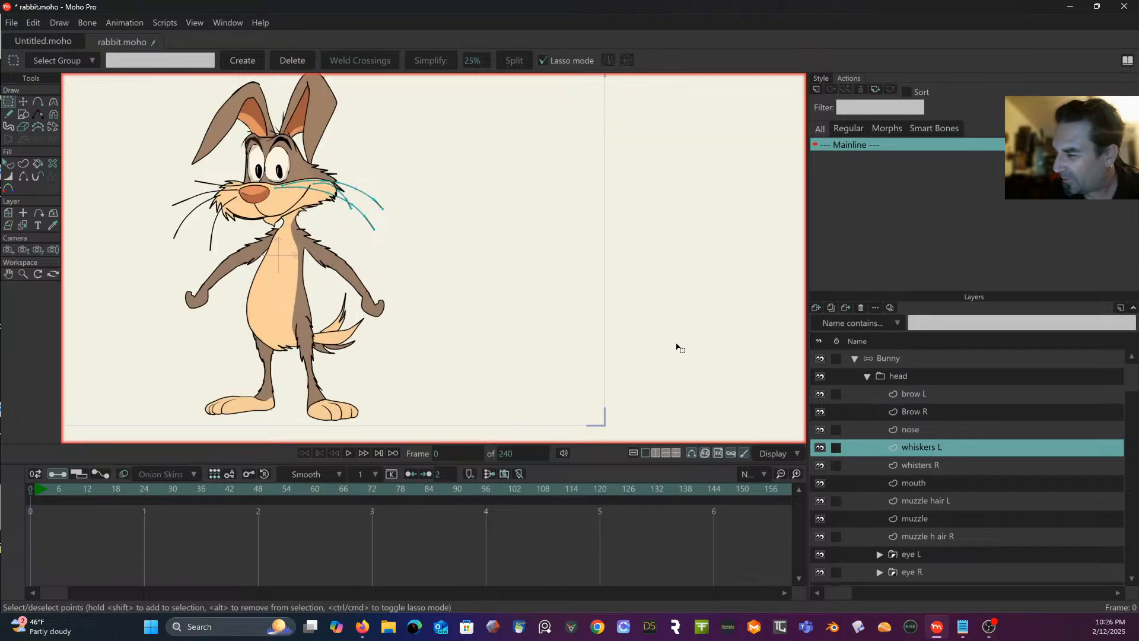
{"action": "left_click_drag", "start_coordinate": [532, 262], "coordinate": [599, 316]}
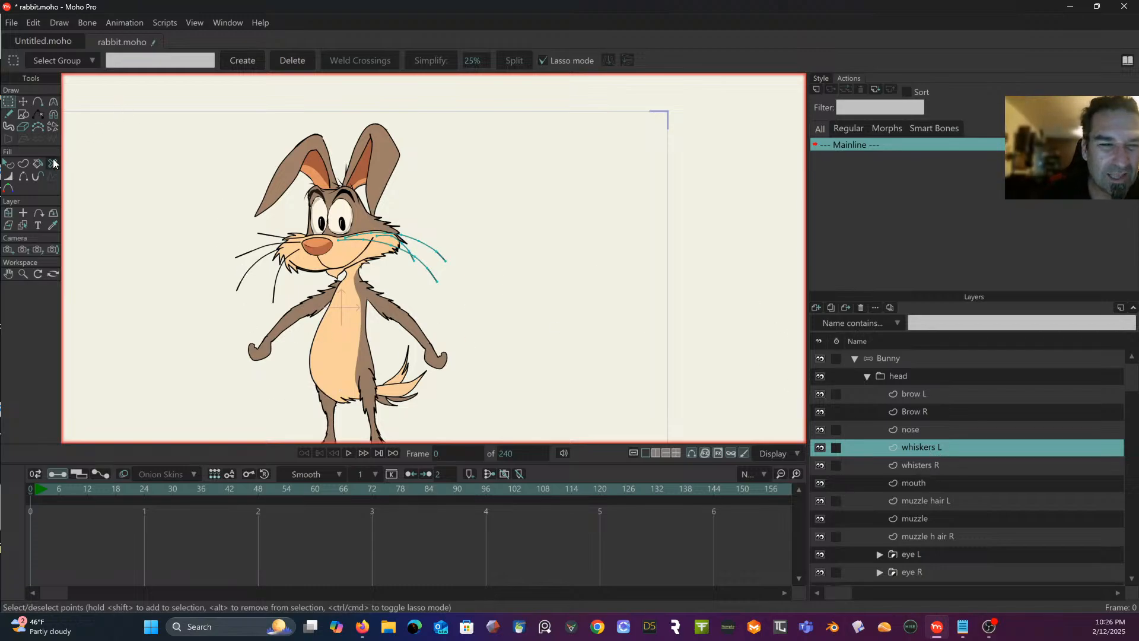
{"action": "left_click", "coordinate": [929, 467], "text": "ctrl"}
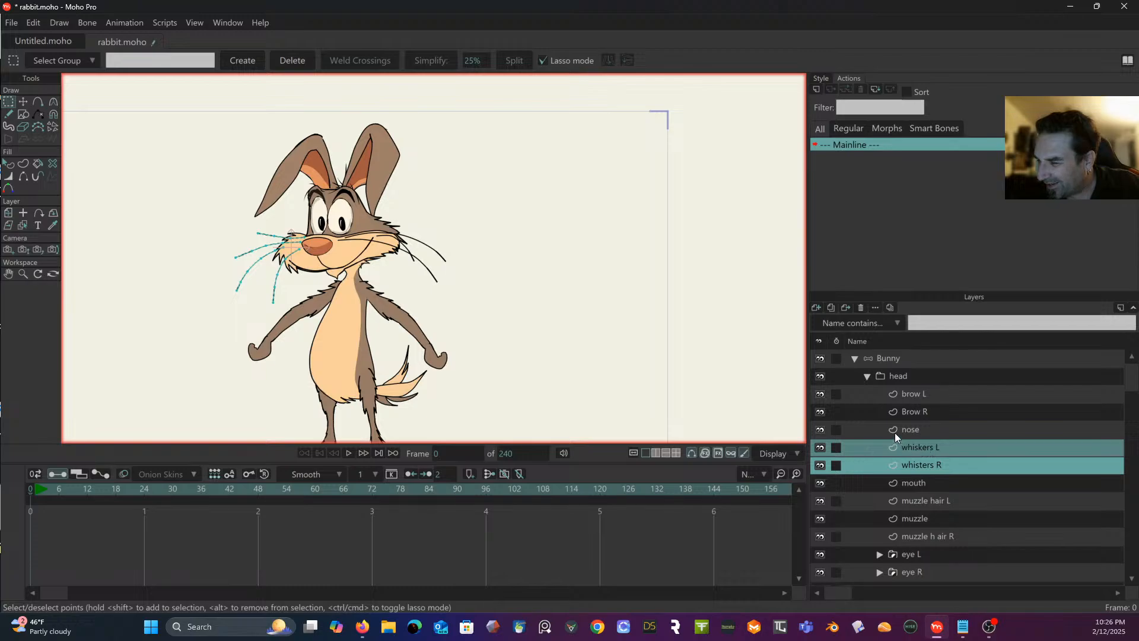
{"action": "left_click_drag", "start_coordinate": [895, 432], "coordinate": [848, 367]}
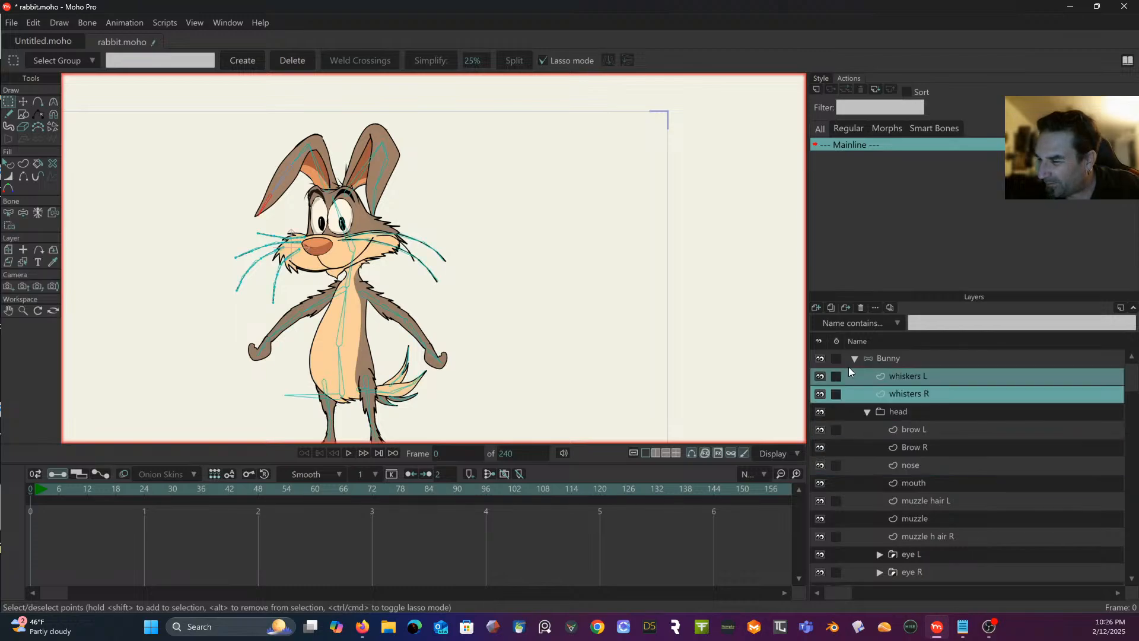
{"action": "left_click", "coordinate": [867, 412]}
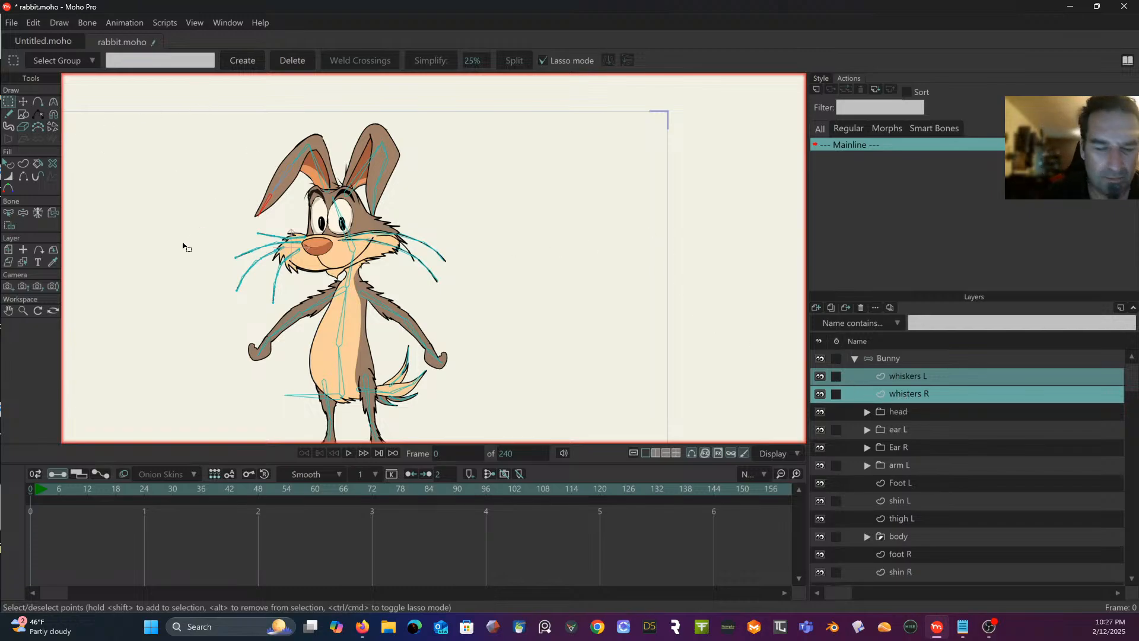
Step: Bind the two innermost points of the lower whisker on the whiskers L layer to bone B43
{"action": "left_click", "coordinate": [12, 212]}
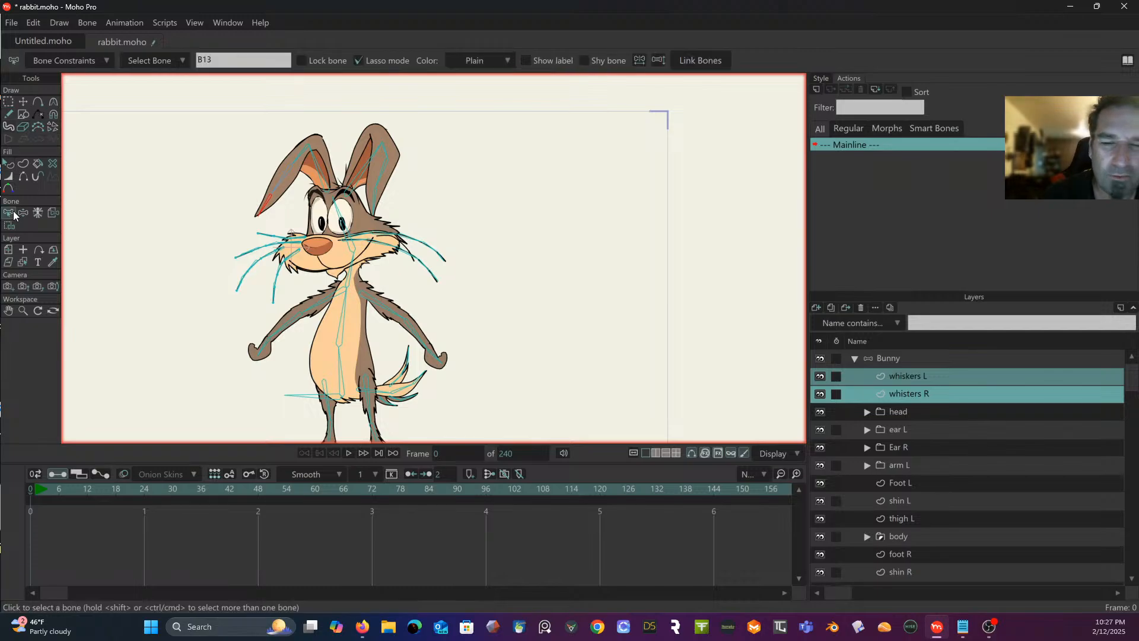
{"action": "scroll", "coordinate": [445, 166], "scroll_direction": "up", "scroll_amount": 3}
{"action": "scroll", "coordinate": [560, 107], "scroll_direction": "up", "scroll_amount": 4}
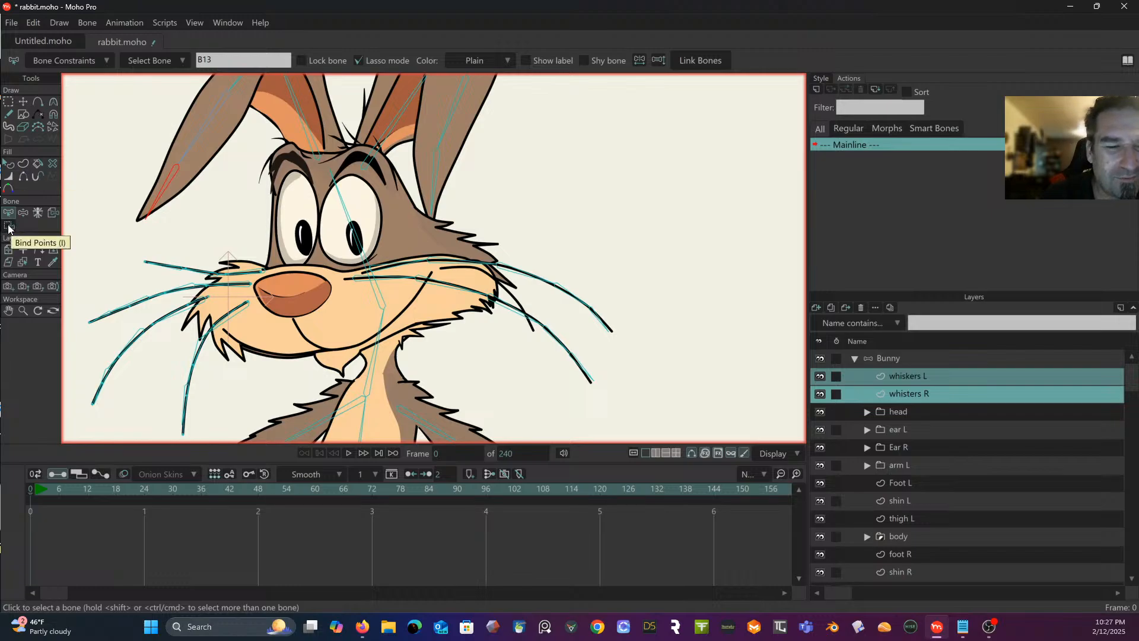
{"action": "left_click", "coordinate": [363, 280]}
{"action": "left_click", "coordinate": [9, 226]}
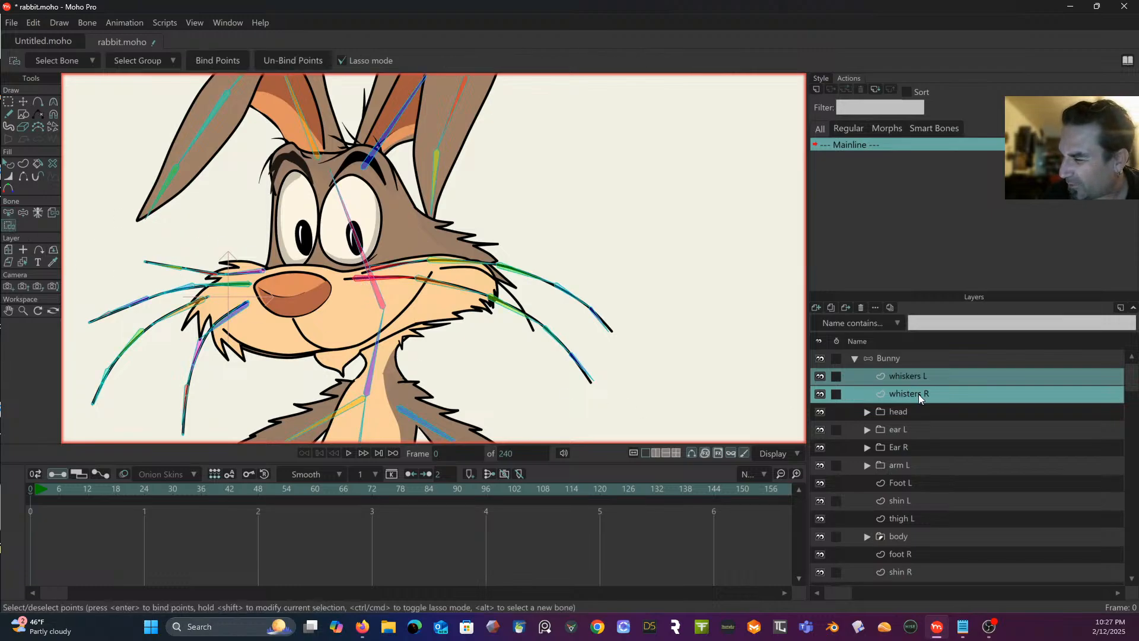
{"action": "left_click", "coordinate": [958, 392]}
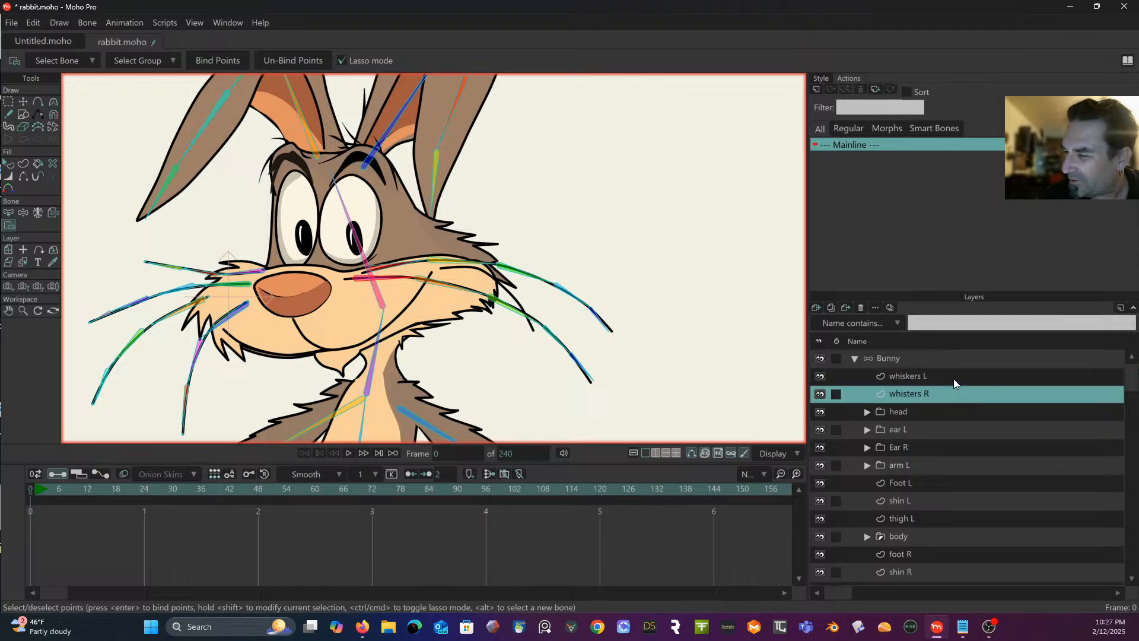
{"action": "left_click", "coordinate": [953, 378]}
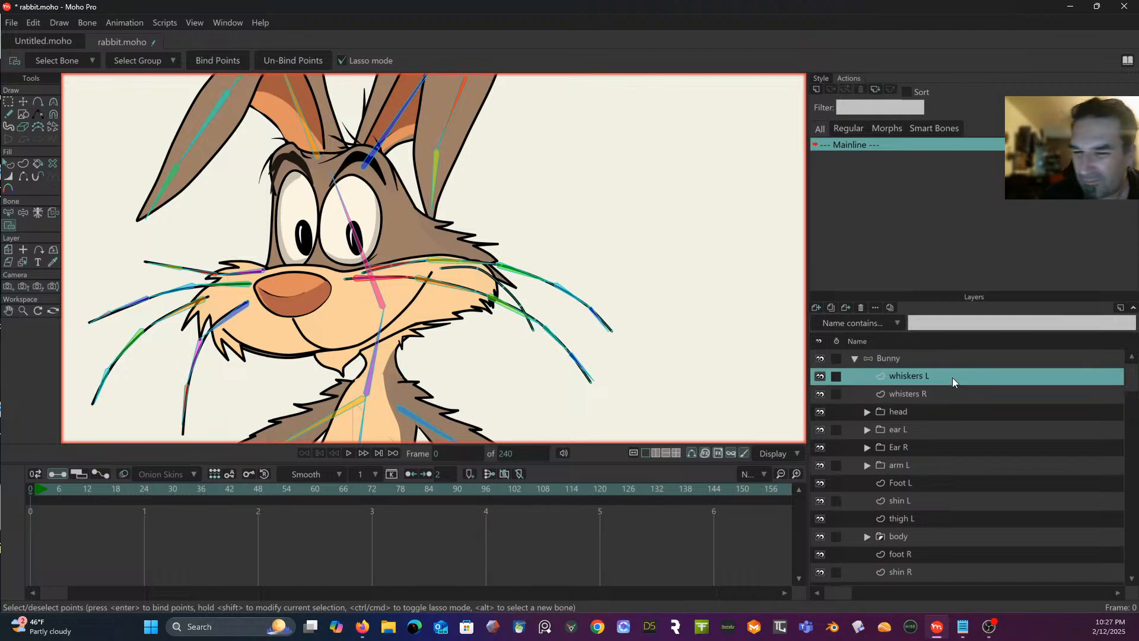
{"action": "mouse_move", "coordinate": [343, 293]}
{"action": "left_mouse_down"}
{"action": "mouse_move", "coordinate": [395, 290]}
{"action": "mouse_move", "coordinate": [410, 278]}
{"action": "mouse_move", "coordinate": [343, 277]}
{"action": "left_mouse_up"}
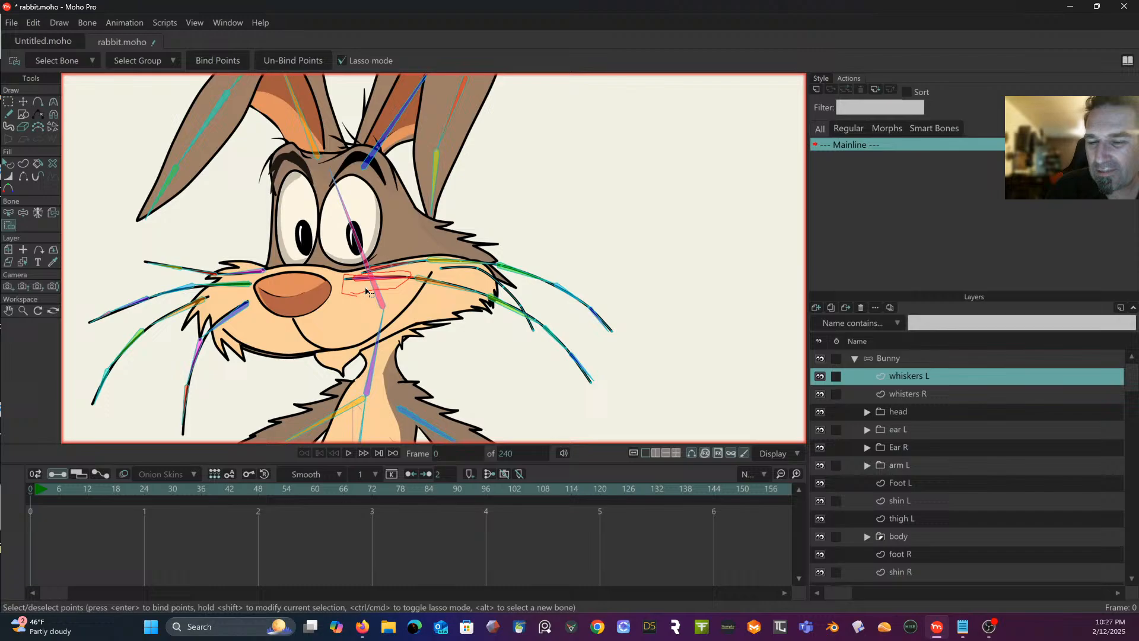
{"action": "left_click", "coordinate": [211, 62]}
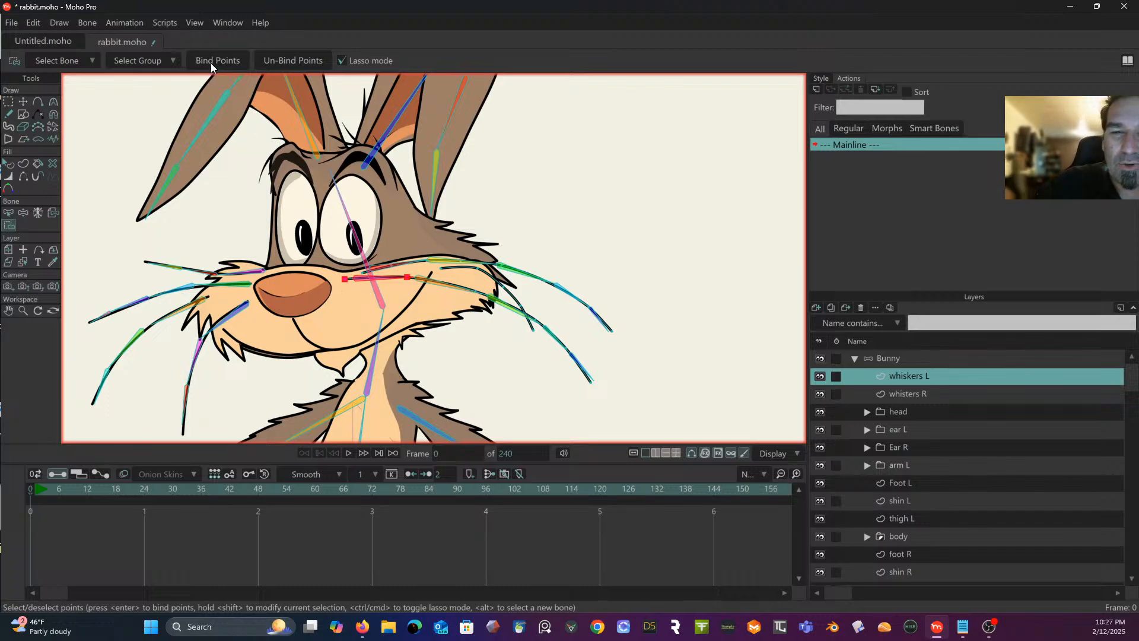
Step: Bind the lower whisker's point near the edge of the cheek on the whiskers L layer to bone B44
{"action": "left_click", "coordinate": [9, 214]}
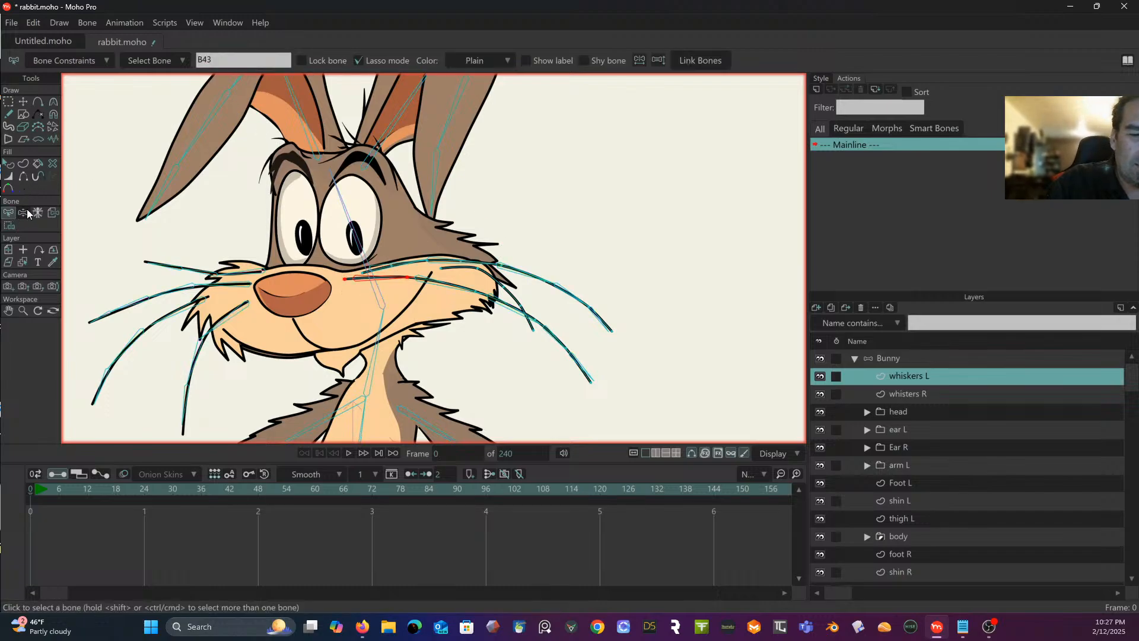
{"action": "left_click", "coordinate": [431, 285]}
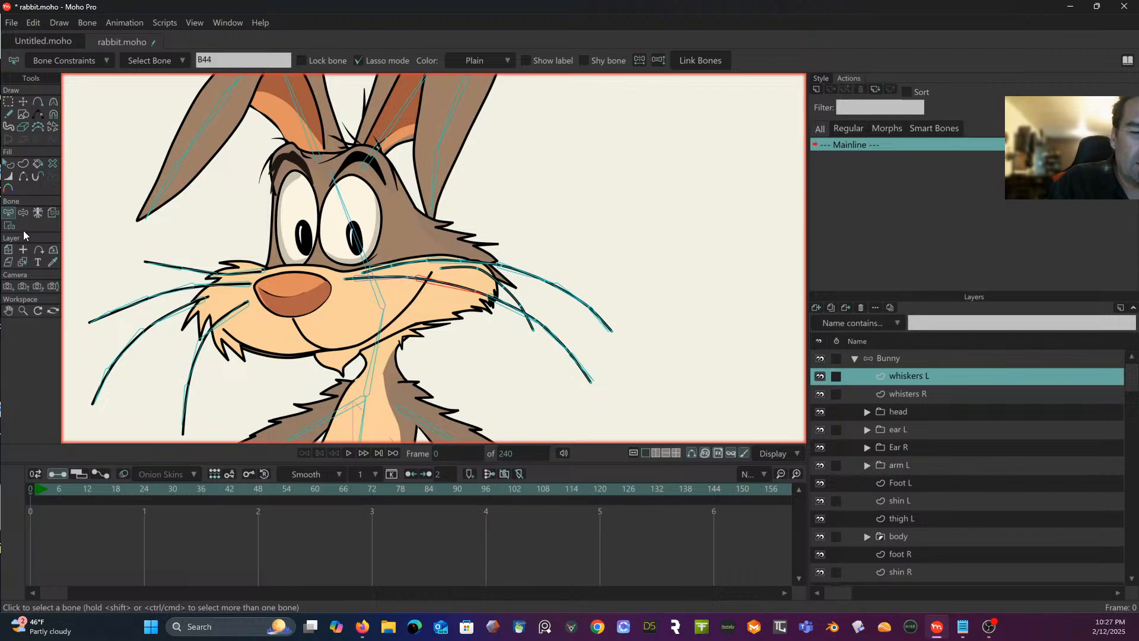
{"action": "left_click", "coordinate": [9, 225]}
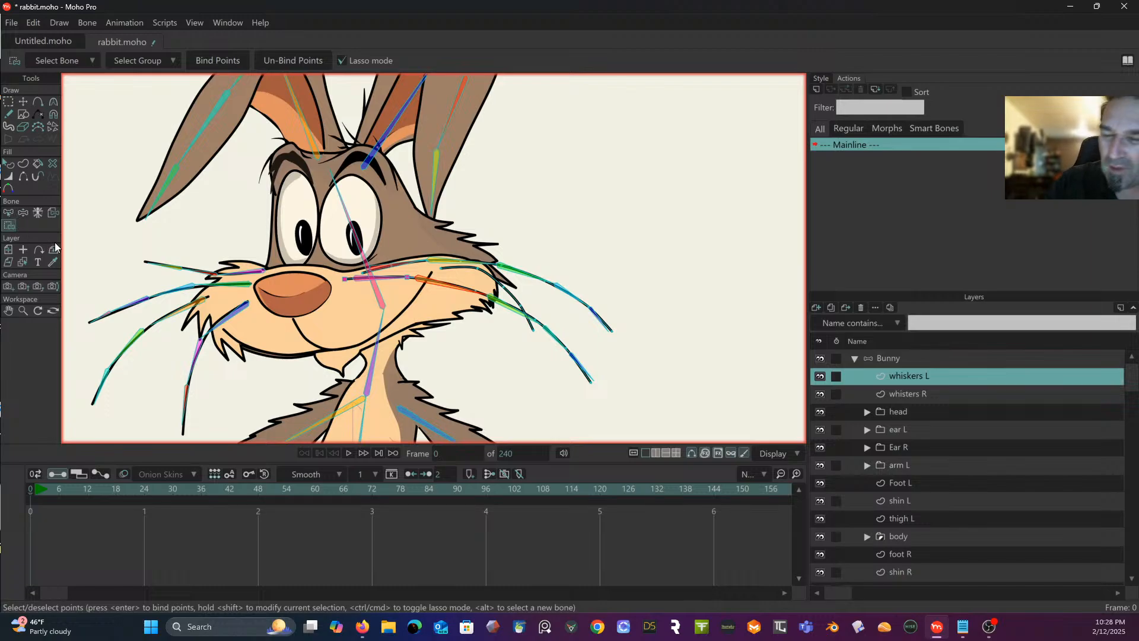
{"action": "mouse_move", "coordinate": [417, 272]}
{"action": "left_mouse_down"}
{"action": "mouse_move", "coordinate": [412, 285]}
{"action": "mouse_move", "coordinate": [452, 305]}
{"action": "mouse_move", "coordinate": [491, 307]}
{"action": "mouse_move", "coordinate": [488, 292]}
{"action": "mouse_move", "coordinate": [420, 270]}
{"action": "left_mouse_up"}
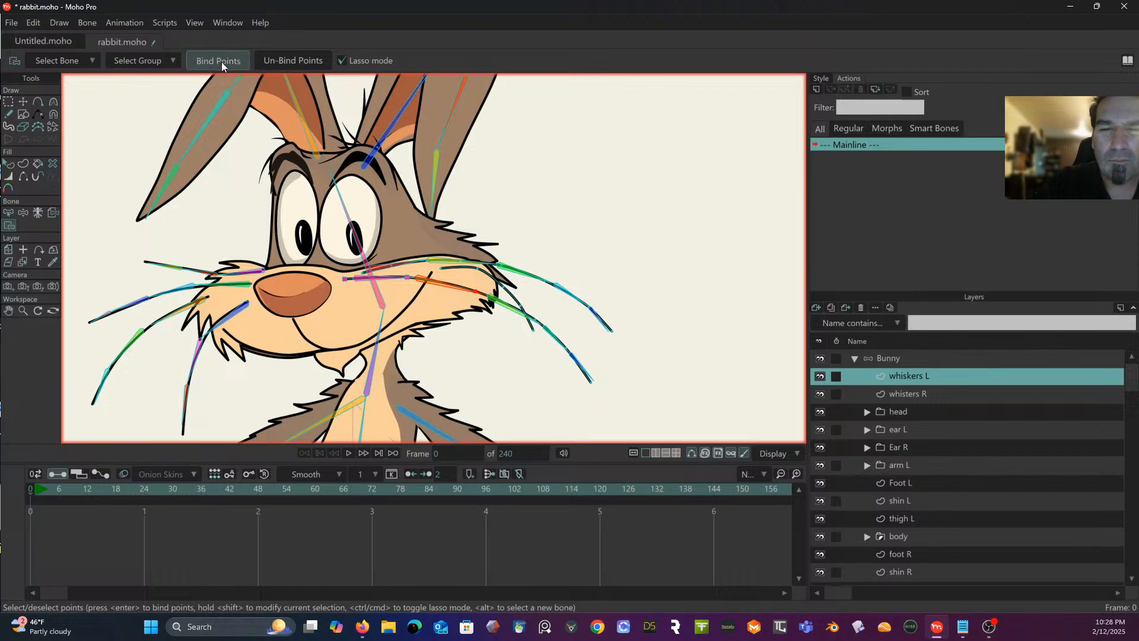
Step: Bind only the lower whisker's first point beyond the cheek on the whiskers L layer to bone B45
{"action": "left_click", "coordinate": [9, 213]}
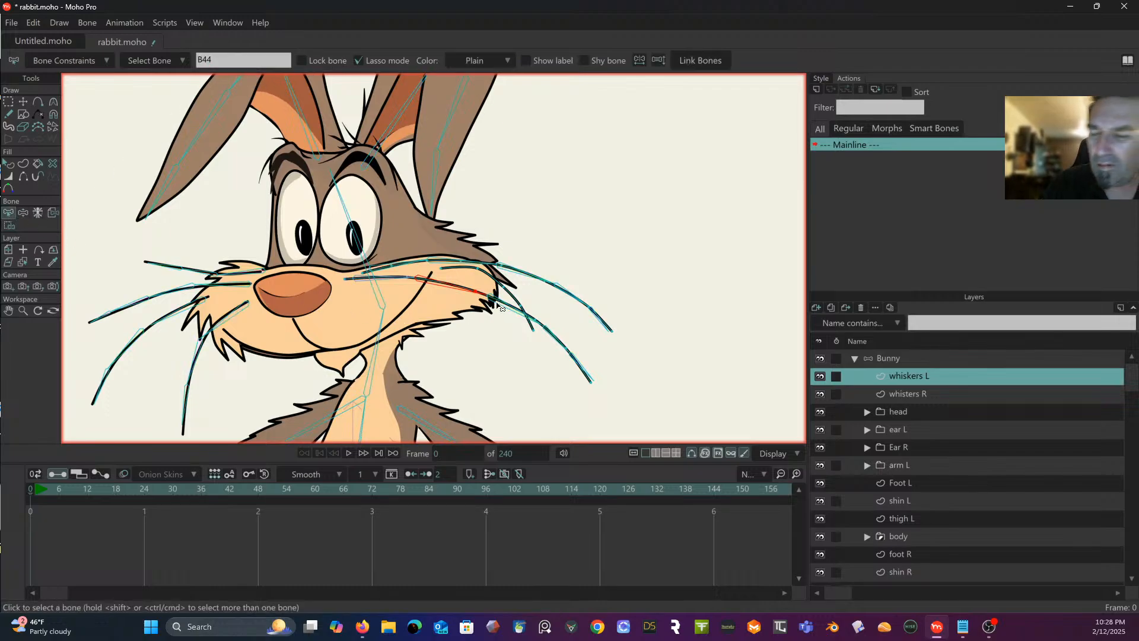
{"action": "left_click", "coordinate": [9, 226]}
{"action": "mouse_move", "coordinate": [518, 312]}
{"action": "left_mouse_down"}
{"action": "mouse_move", "coordinate": [501, 286]}
{"action": "mouse_move", "coordinate": [483, 314]}
{"action": "mouse_move", "coordinate": [519, 336]}
{"action": "mouse_move", "coordinate": [538, 332]}
{"action": "mouse_move", "coordinate": [542, 309]}
{"action": "mouse_move", "coordinate": [509, 278]}
{"action": "left_mouse_up"}
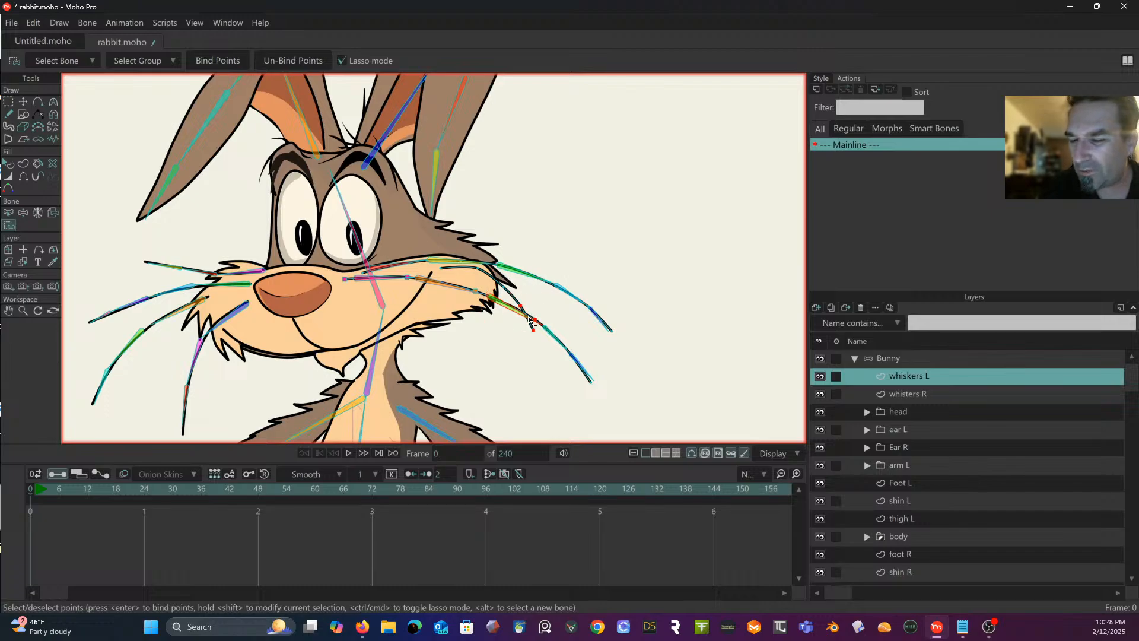
{"action": "mouse_move", "coordinate": [528, 331]}
{"action": "left_mouse_down"}
{"action": "mouse_move", "coordinate": [542, 316]}
{"action": "mouse_move", "coordinate": [494, 295]}
{"action": "mouse_move", "coordinate": [487, 314]}
{"action": "mouse_move", "coordinate": [530, 327]}
{"action": "mouse_move", "coordinate": [541, 313]}
{"action": "left_mouse_up"}
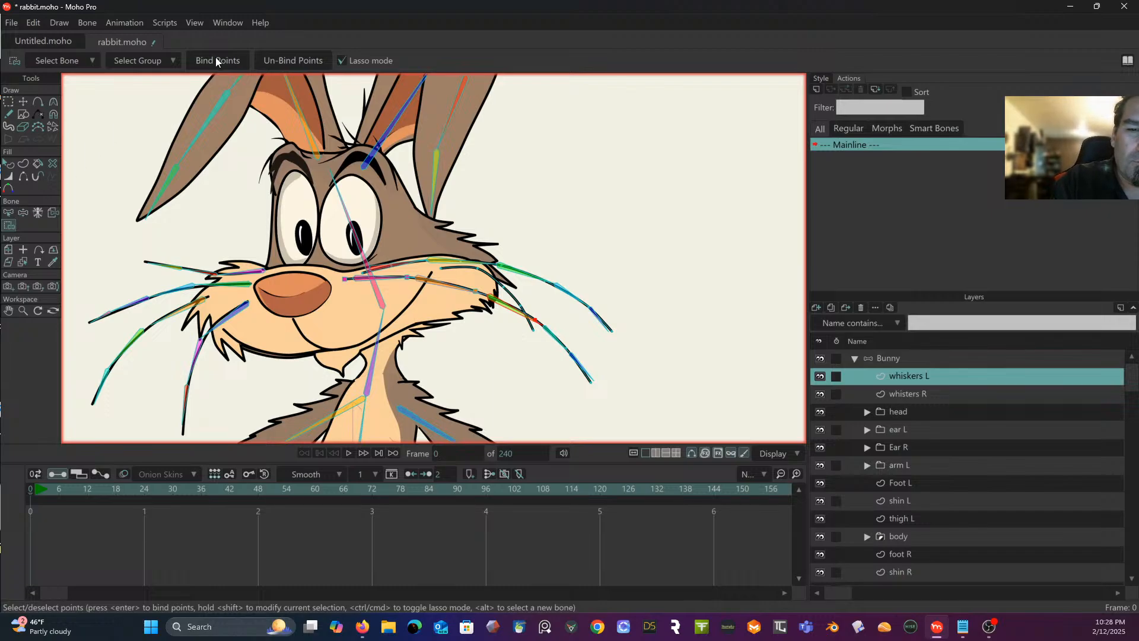
Step: Bind the lower whisker's second-to-last point on the whiskers L layer to bone B46
{"action": "left_click", "coordinate": [11, 217]}
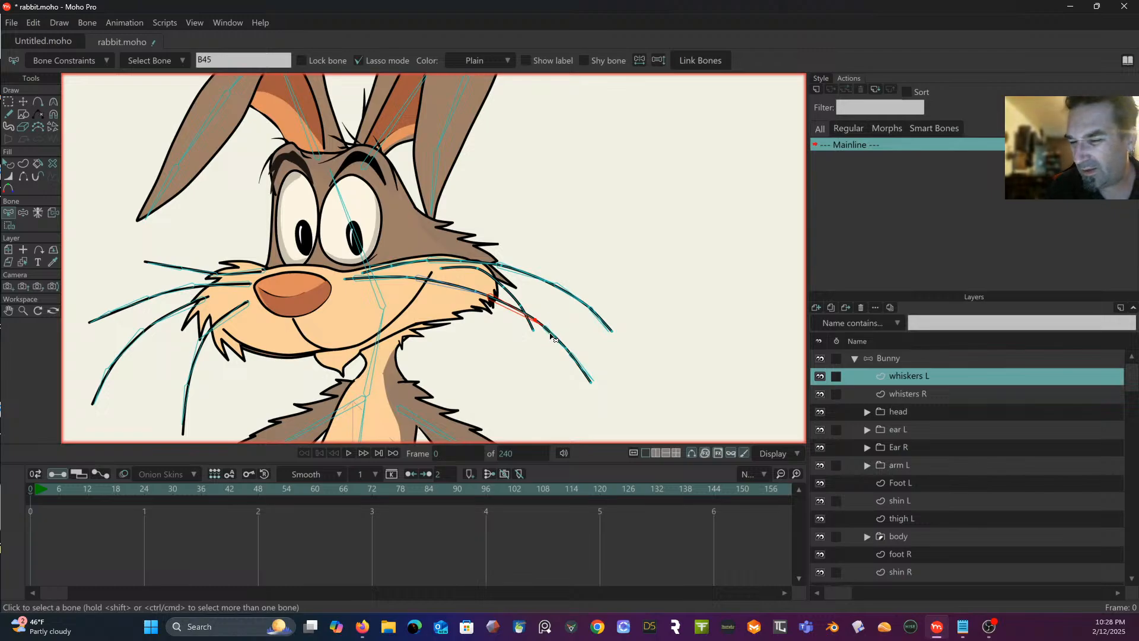
{"action": "left_click", "coordinate": [553, 334]}
{"action": "left_click", "coordinate": [10, 225]}
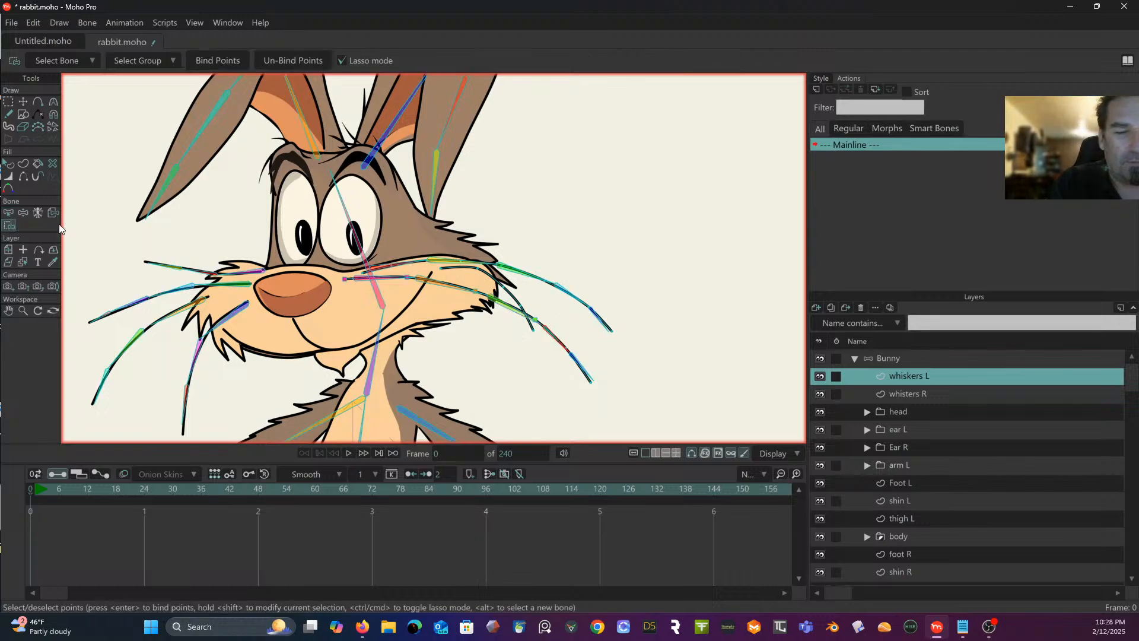
{"action": "mouse_move", "coordinate": [559, 330]}
{"action": "left_mouse_down"}
{"action": "mouse_move", "coordinate": [537, 348]}
{"action": "mouse_move", "coordinate": [554, 354]}
{"action": "mouse_move", "coordinate": [572, 338]}
{"action": "mouse_move", "coordinate": [565, 312]}
{"action": "mouse_move", "coordinate": [566, 349]}
{"action": "mouse_move", "coordinate": [554, 354]}
{"action": "mouse_move", "coordinate": [538, 338]}
{"action": "mouse_move", "coordinate": [543, 321]}
{"action": "mouse_move", "coordinate": [571, 324]}
{"action": "left_mouse_up"}
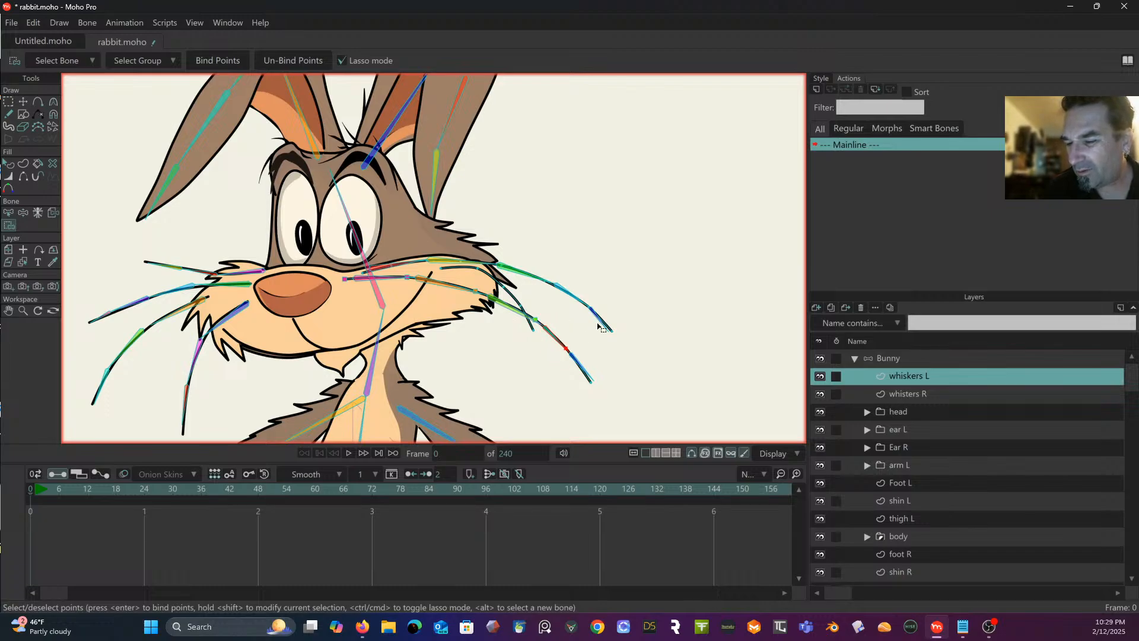
{"action": "left_click", "coordinate": [218, 63]}
Step: Bind the tip point of the lower whisker on the whiskers L layer to the whisker's end bone B47
{"action": "key", "text": "b"}
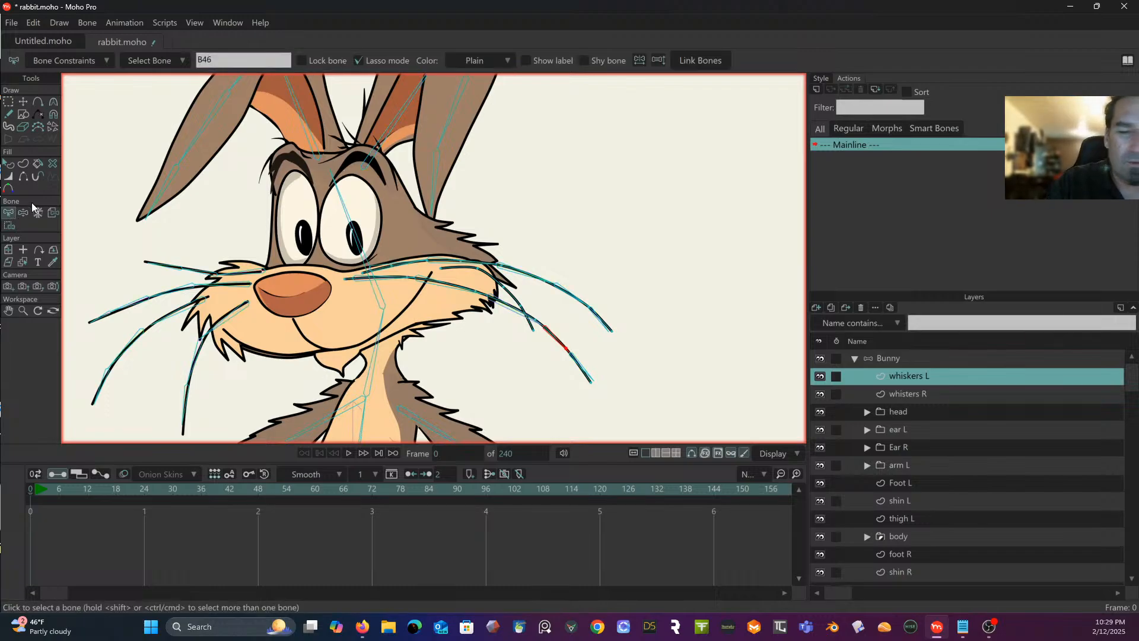
{"action": "left_click", "coordinate": [584, 360]}
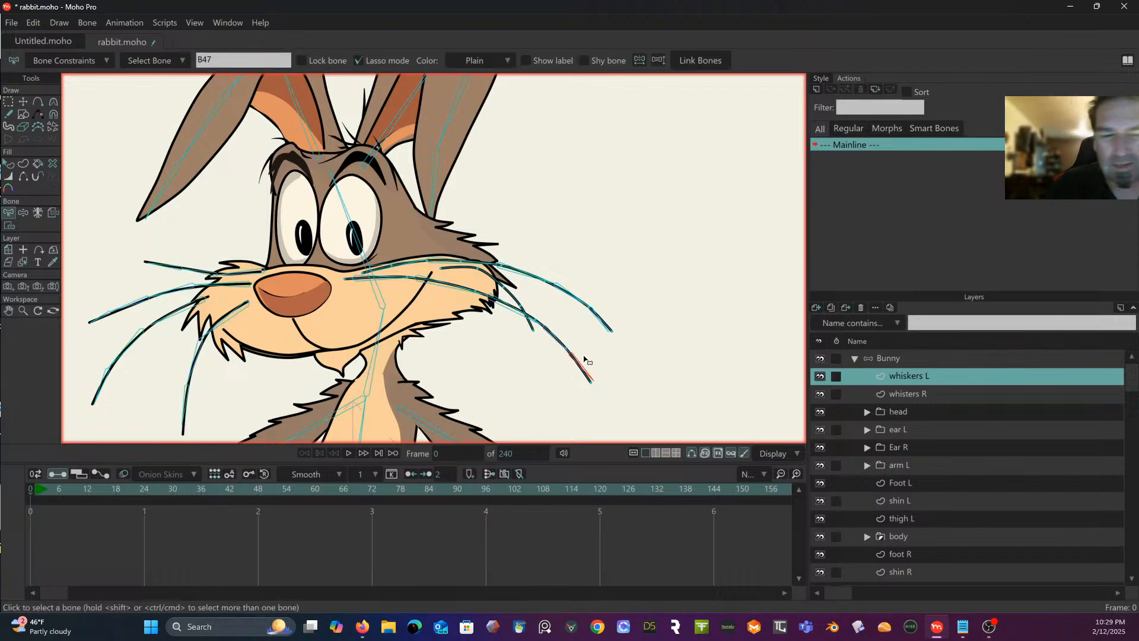
{"action": "key", "text": "i"}
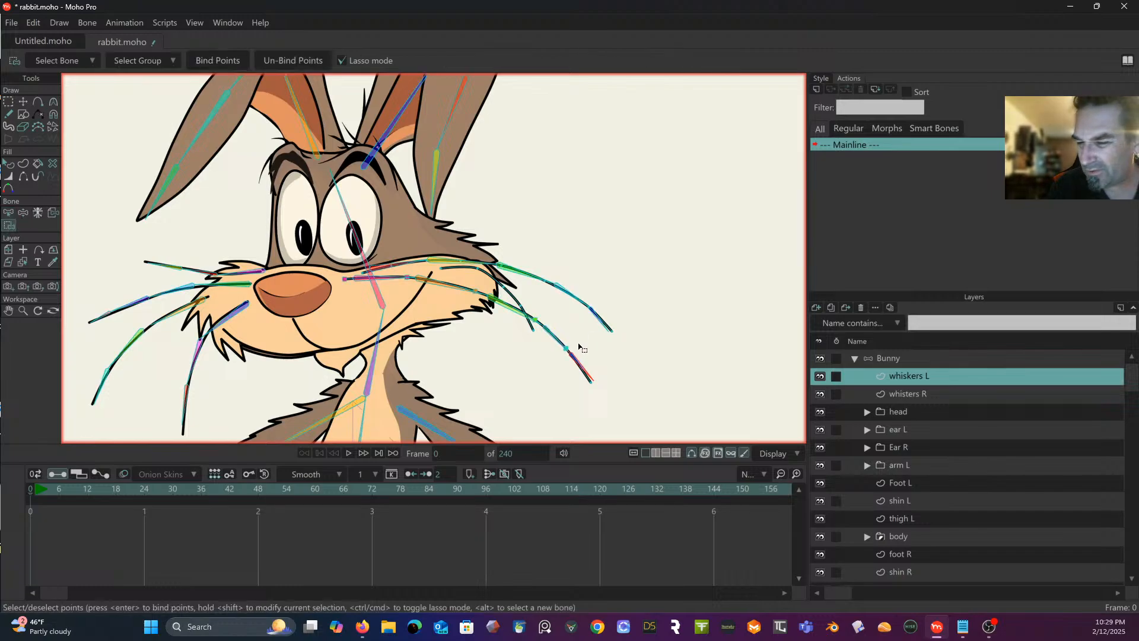
{"action": "mouse_move", "coordinate": [579, 348]}
{"action": "left_mouse_down"}
{"action": "mouse_move", "coordinate": [566, 357]}
{"action": "mouse_move", "coordinate": [577, 399]}
{"action": "mouse_move", "coordinate": [617, 392]}
{"action": "mouse_move", "coordinate": [600, 355]}
{"action": "left_mouse_up"}
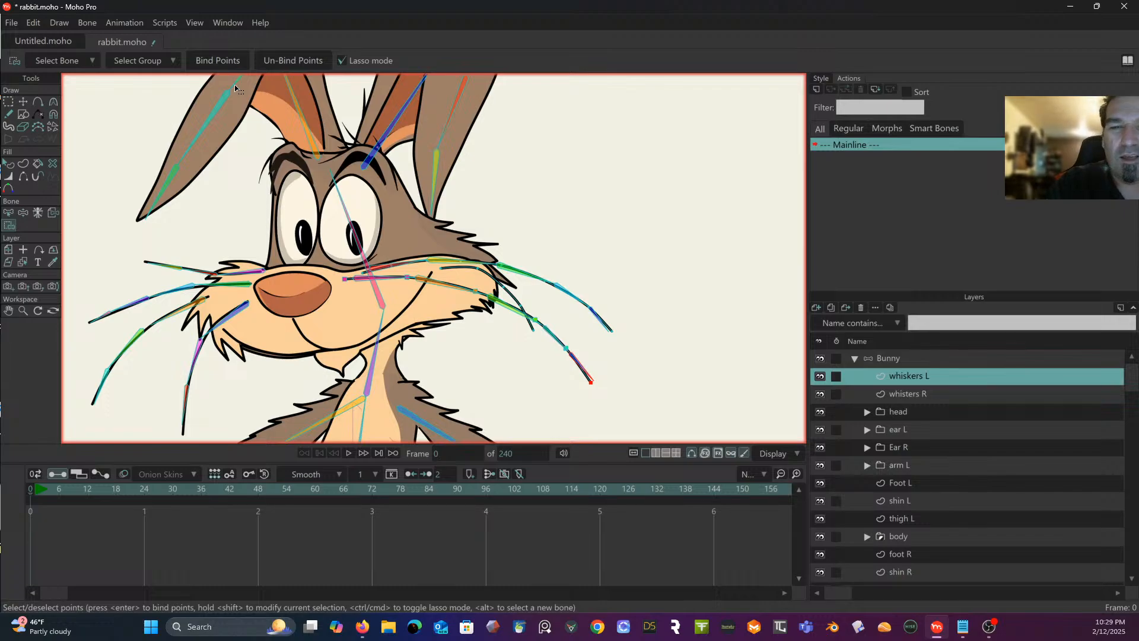
{"action": "left_click", "coordinate": [216, 65]}
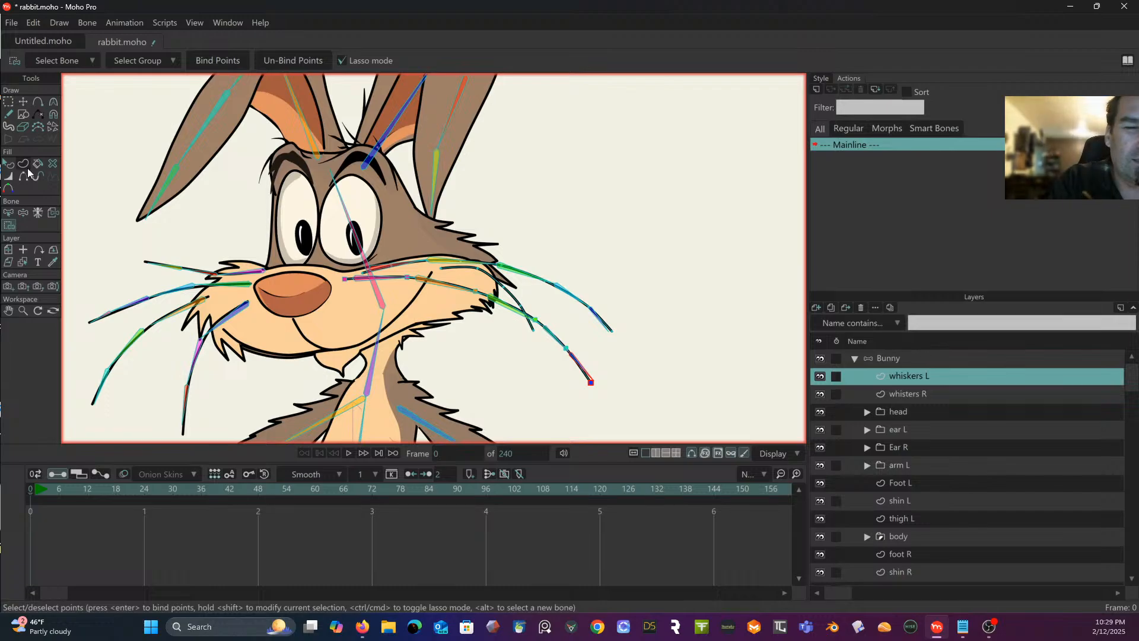
Step: Bind the upper whisker's base points, from beside the nose to mid-cheek, on the whiskers L layer to bone B38
{"action": "left_click", "coordinate": [9, 213]}
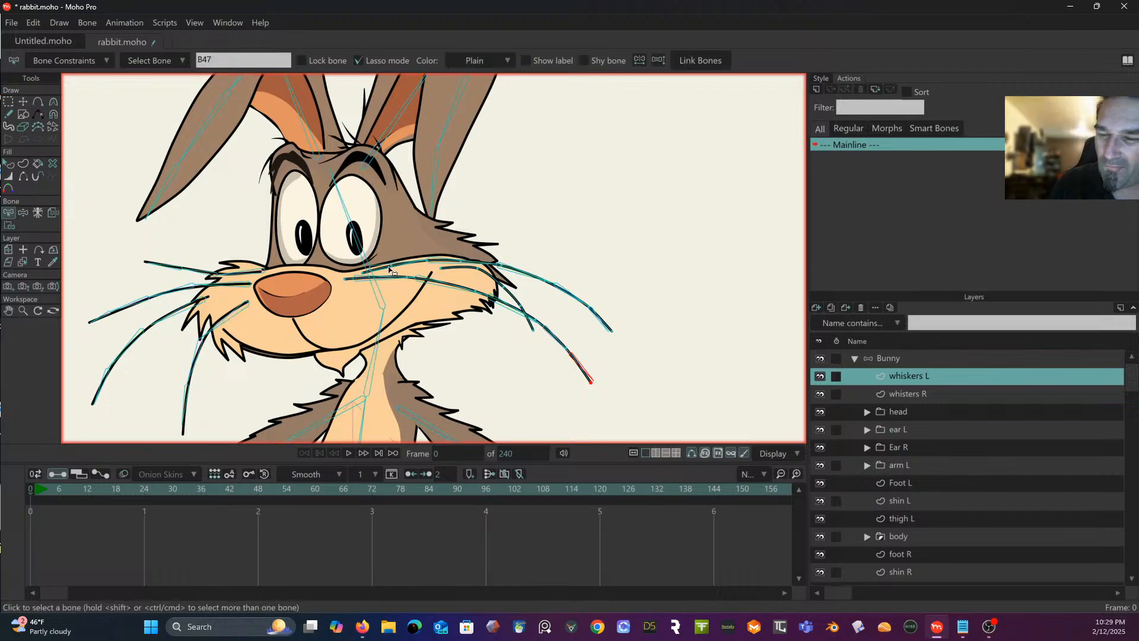
{"action": "left_click", "coordinate": [472, 256]}
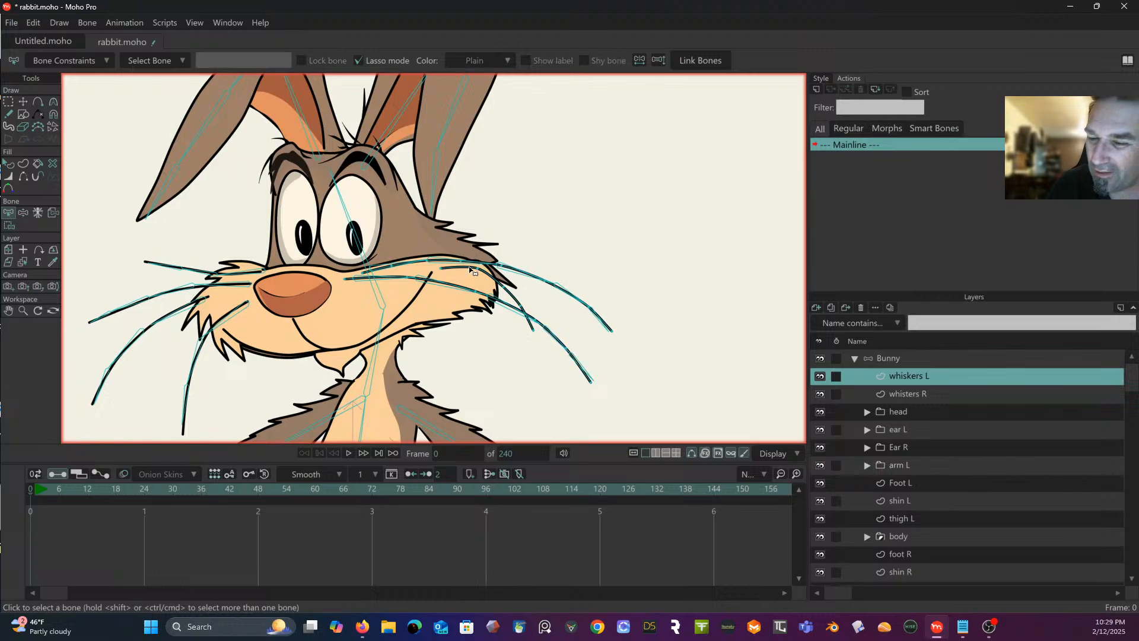
{"action": "left_click", "coordinate": [382, 272]}
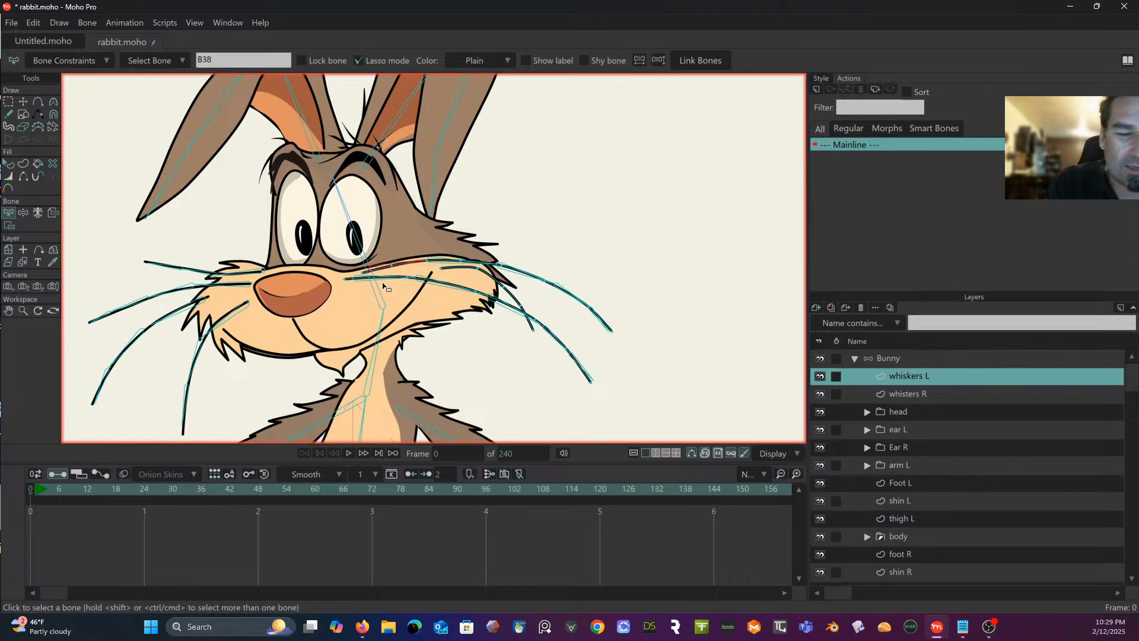
{"action": "left_click", "coordinate": [9, 227]}
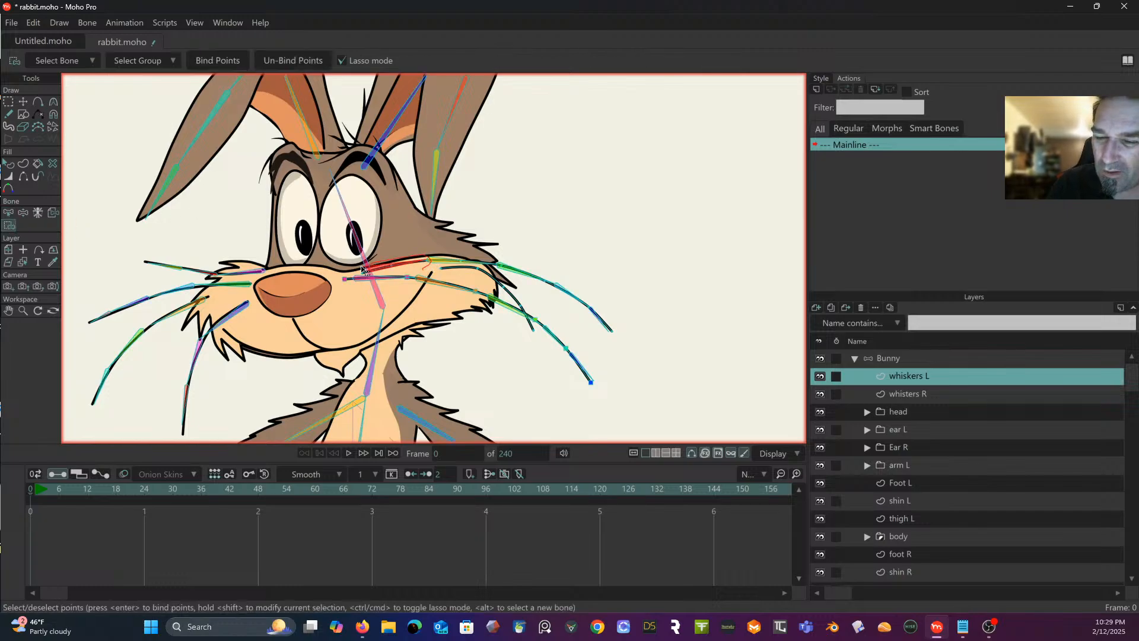
{"action": "mouse_move", "coordinate": [361, 266]}
{"action": "left_mouse_down"}
{"action": "mouse_move", "coordinate": [371, 275]}
{"action": "mouse_move", "coordinate": [429, 253]}
{"action": "left_mouse_up"}
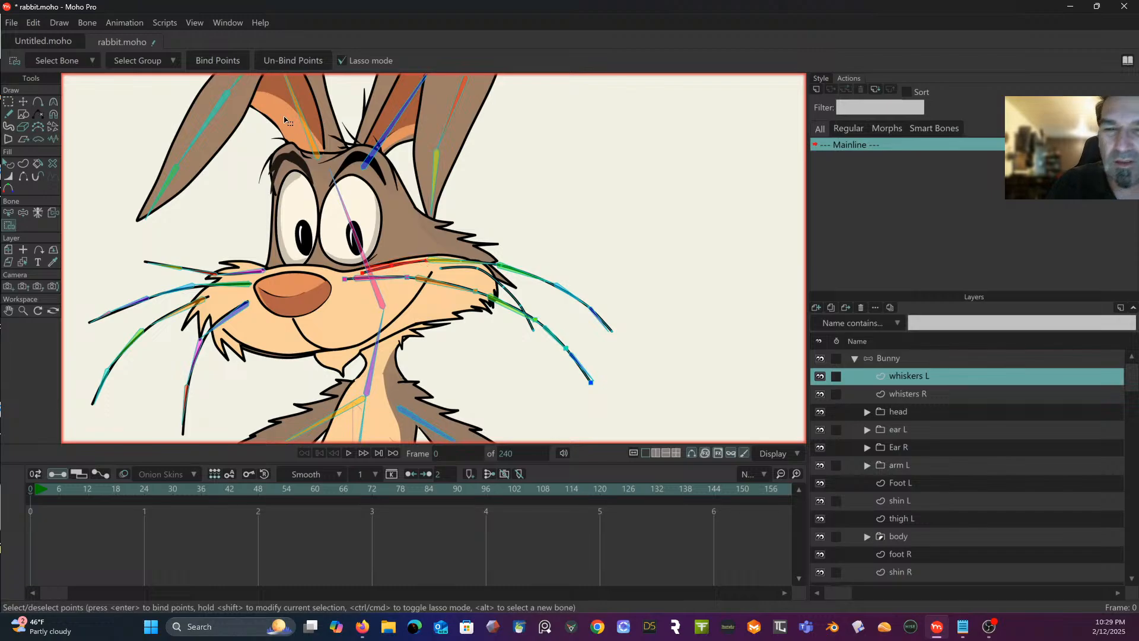
{"action": "left_click", "coordinate": [222, 63]}
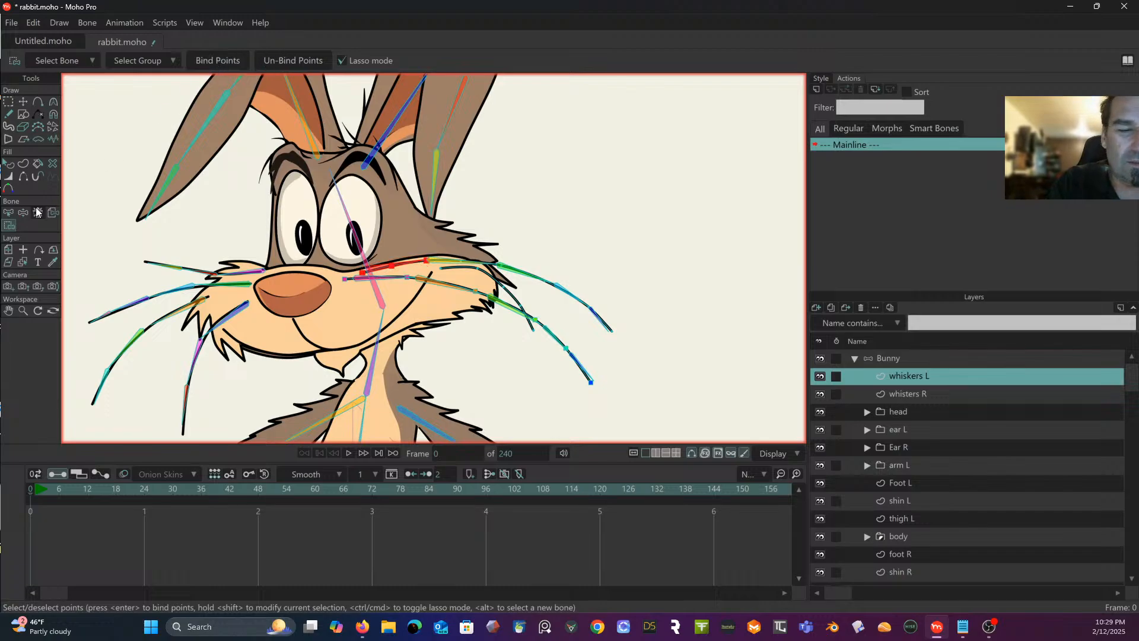
Step: Bind the upper whisker's section between mid-cheek and the cheek's edge on the whiskers L layer to bone B39
{"action": "left_click", "coordinate": [9, 213]}
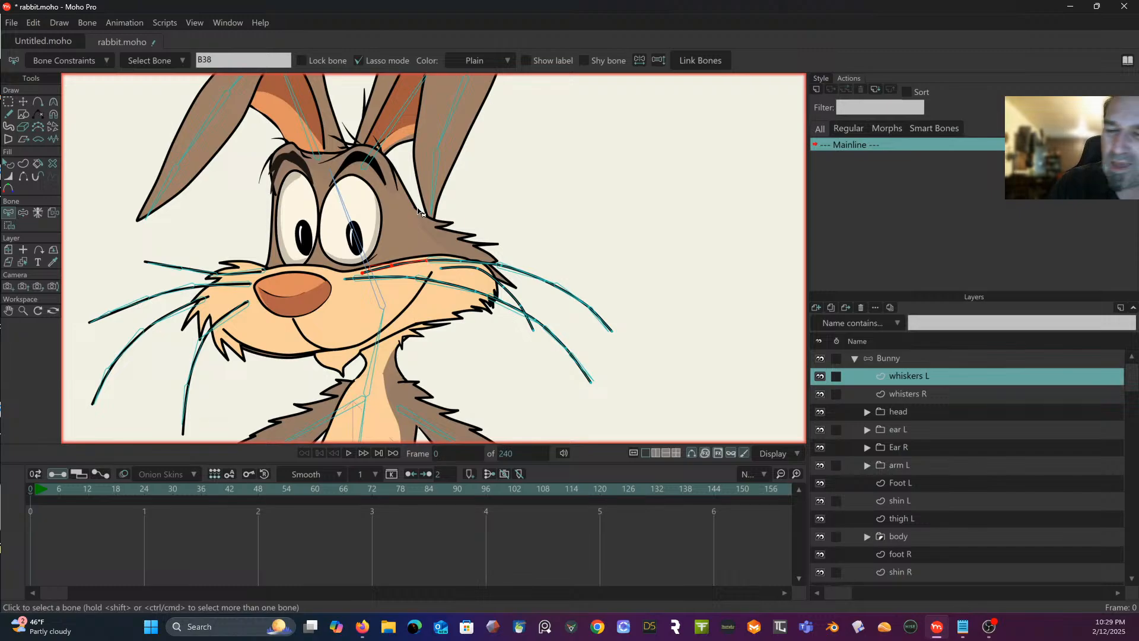
{"action": "left_click", "coordinate": [456, 264]}
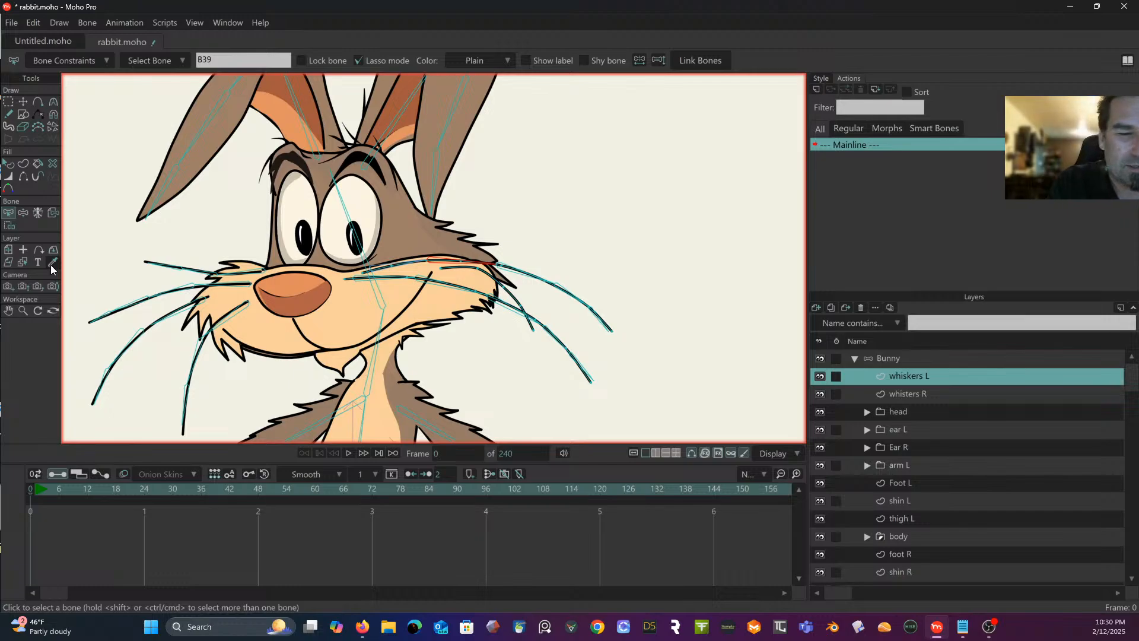
{"action": "left_click", "coordinate": [12, 228]}
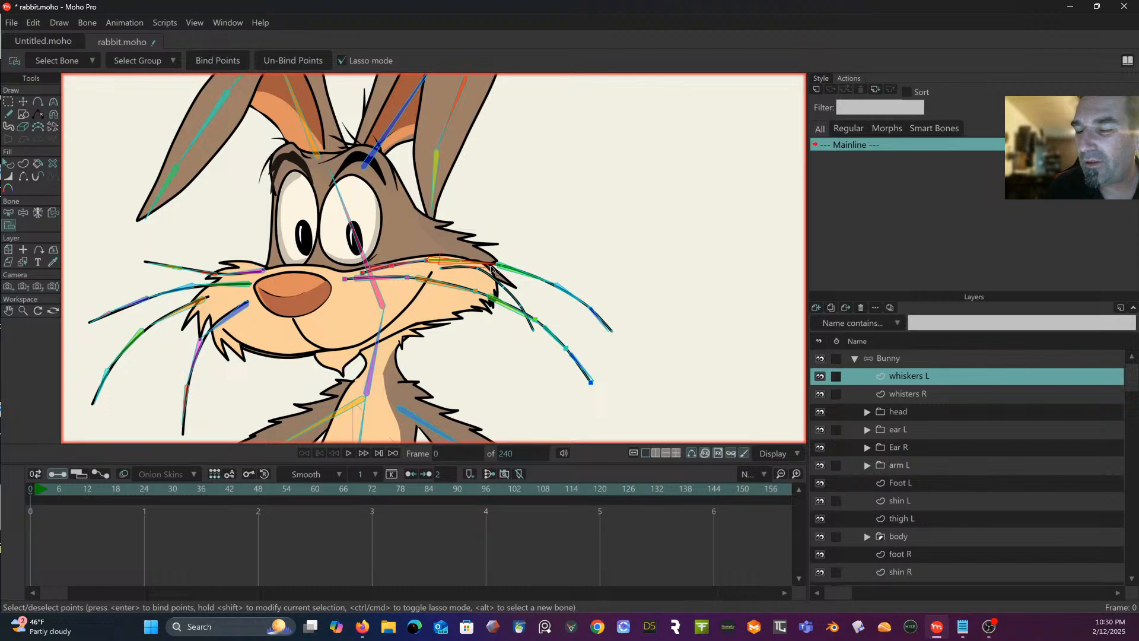
{"action": "mouse_move", "coordinate": [491, 266]}
{"action": "left_mouse_down"}
{"action": "mouse_move", "coordinate": [505, 262]}
{"action": "mouse_move", "coordinate": [457, 233]}
{"action": "left_mouse_up"}
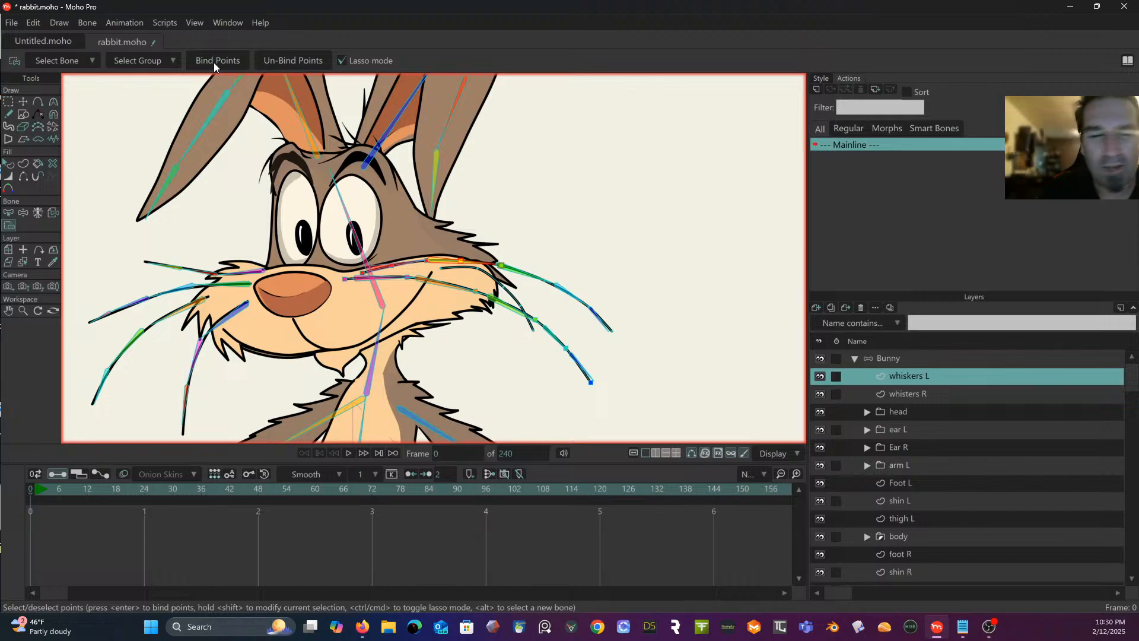
Step: Bind the upper whisker's point midway along its free part beyond the cheek on the whiskers L layer to bone B40
{"action": "left_click", "coordinate": [13, 213]}
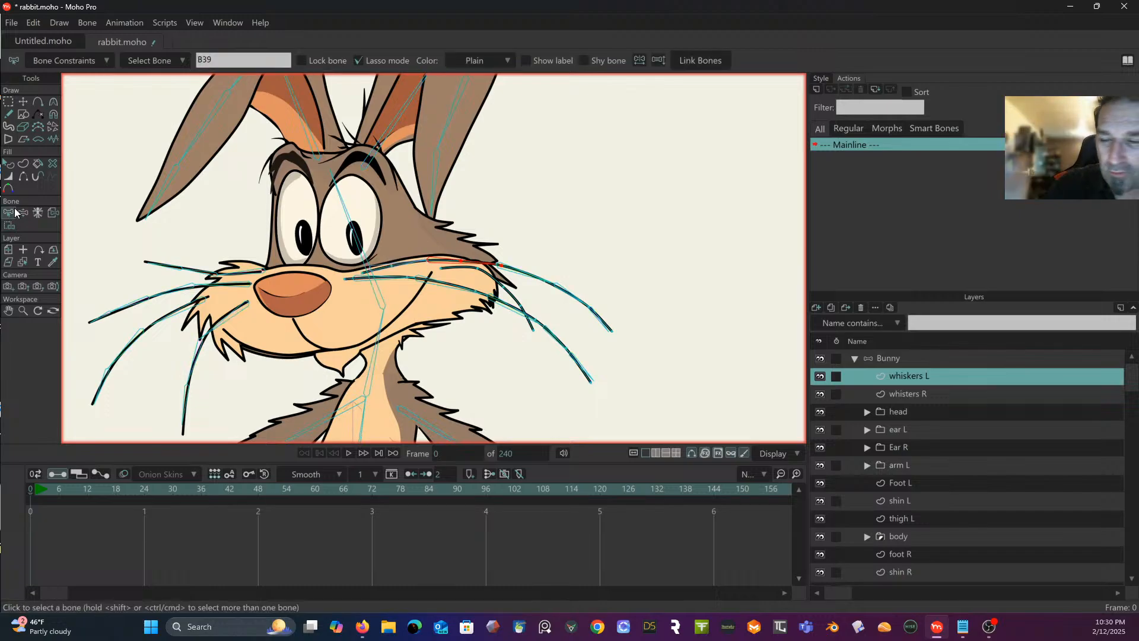
{"action": "left_click", "coordinate": [526, 273]}
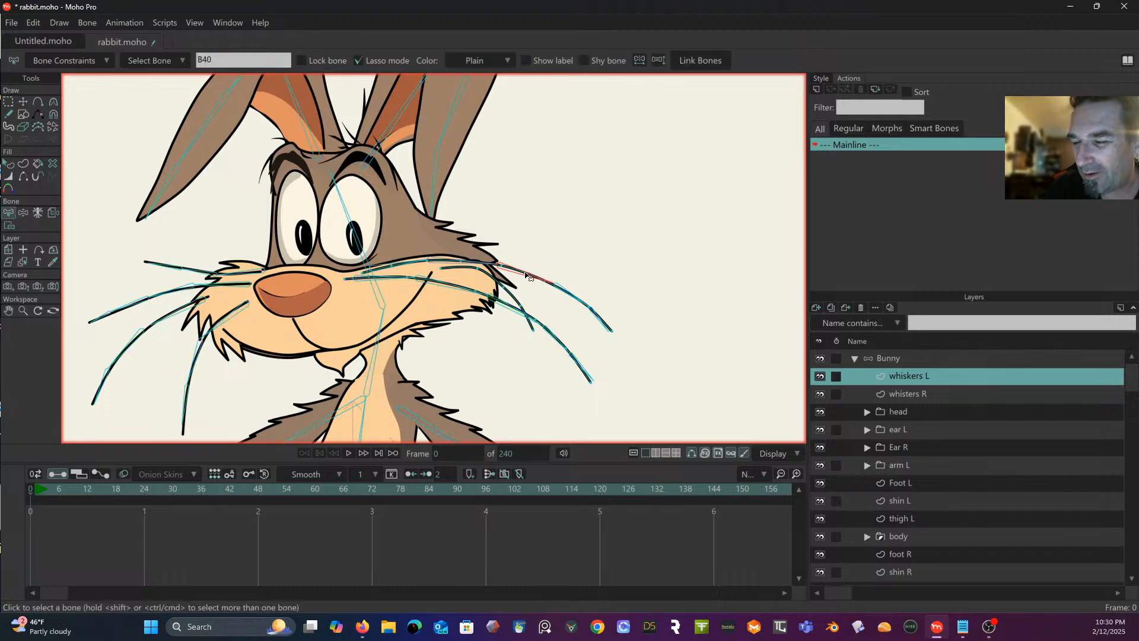
{"action": "left_click", "coordinate": [11, 226]}
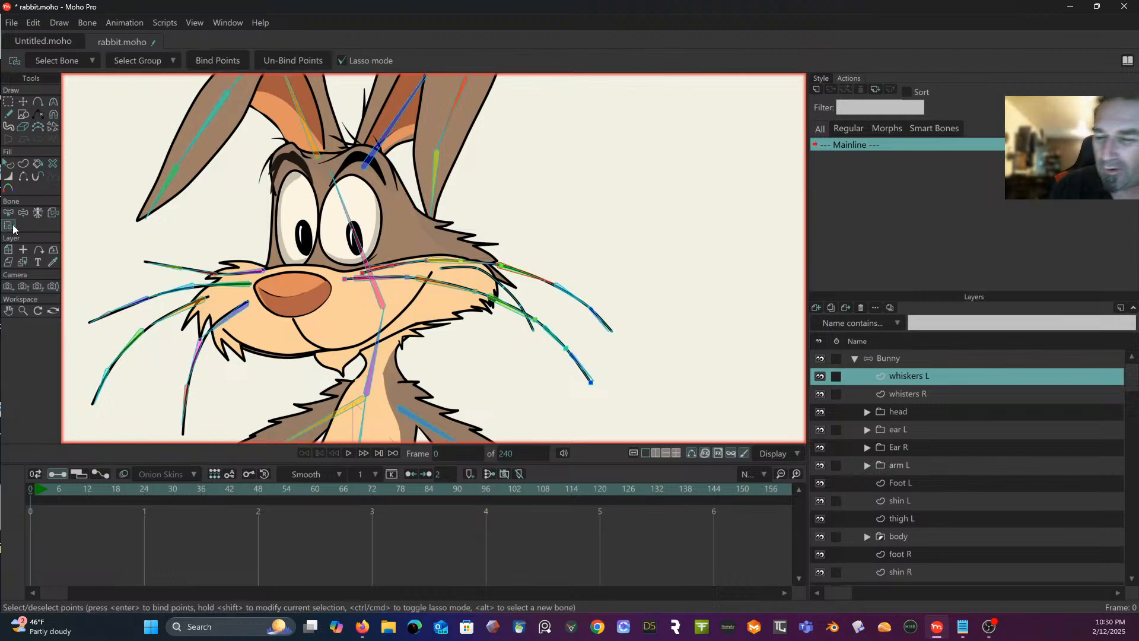
{"action": "mouse_move", "coordinate": [549, 295]}
{"action": "left_mouse_down"}
{"action": "mouse_move", "coordinate": [557, 284]}
{"action": "mouse_move", "coordinate": [541, 257]}
{"action": "mouse_move", "coordinate": [508, 259]}
{"action": "mouse_move", "coordinate": [503, 280]}
{"action": "mouse_move", "coordinate": [548, 294]}
{"action": "left_mouse_up"}
{"action": "left_click", "coordinate": [221, 64]}
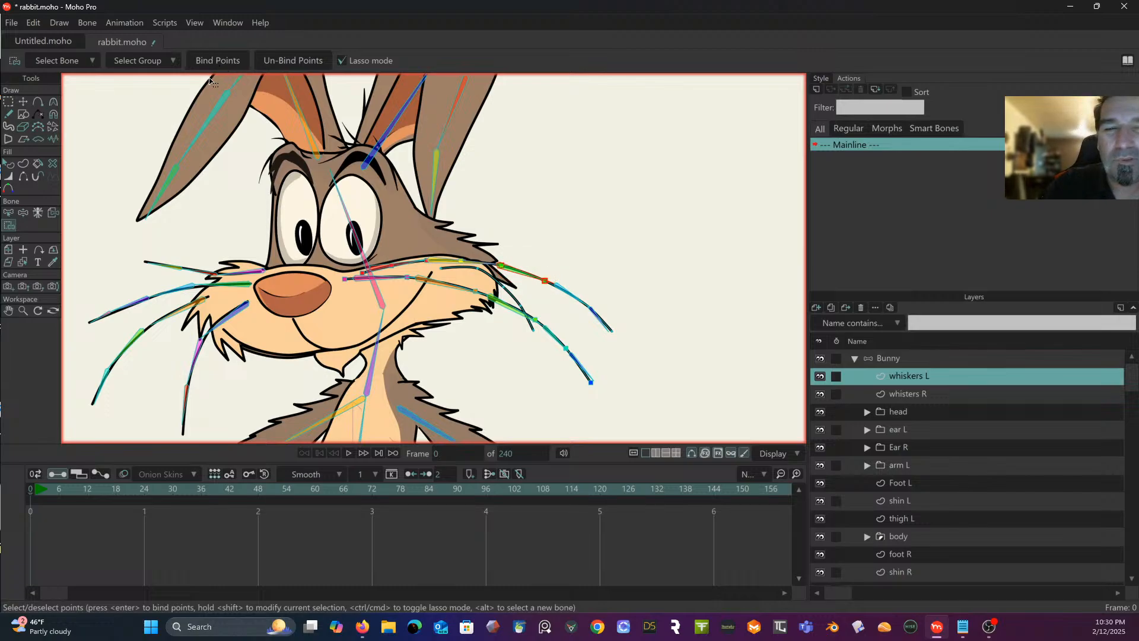
Step: Bind the upper whisker's second-to-last point on the whiskers L layer to bone B41
{"action": "left_click", "coordinate": [9, 213]}
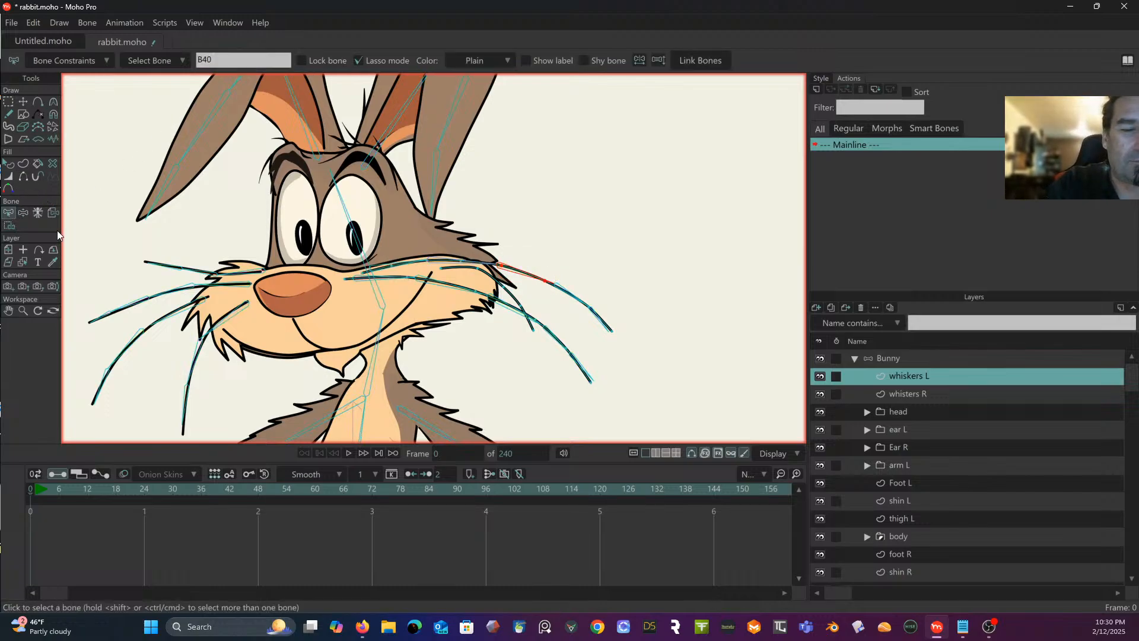
{"action": "left_click", "coordinate": [571, 295]}
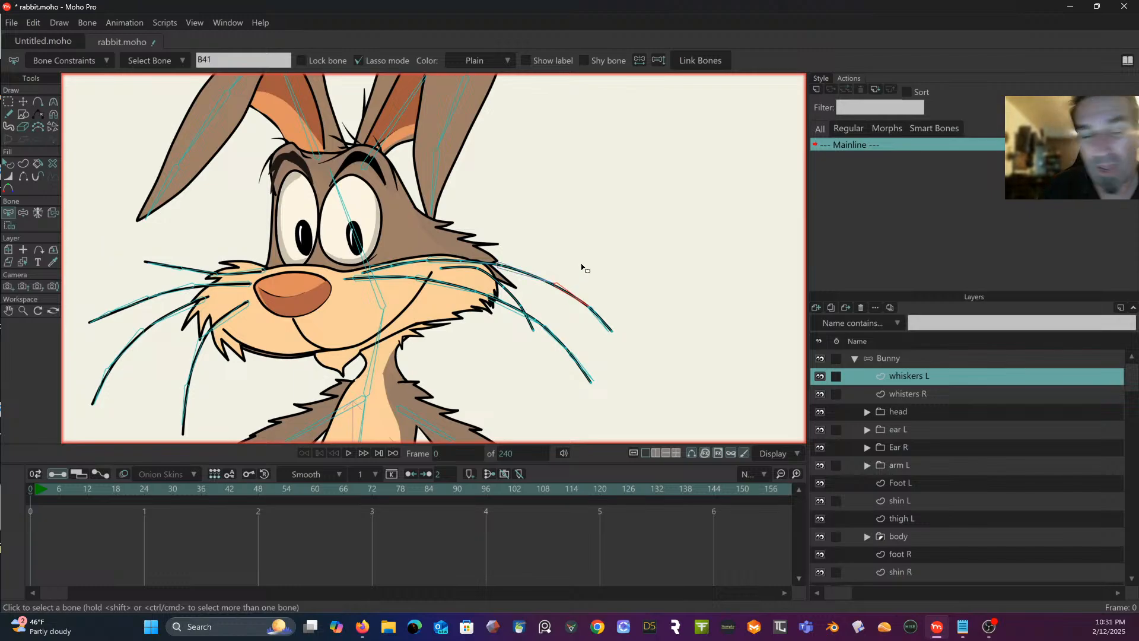
{"action": "left_click", "coordinate": [9, 225]}
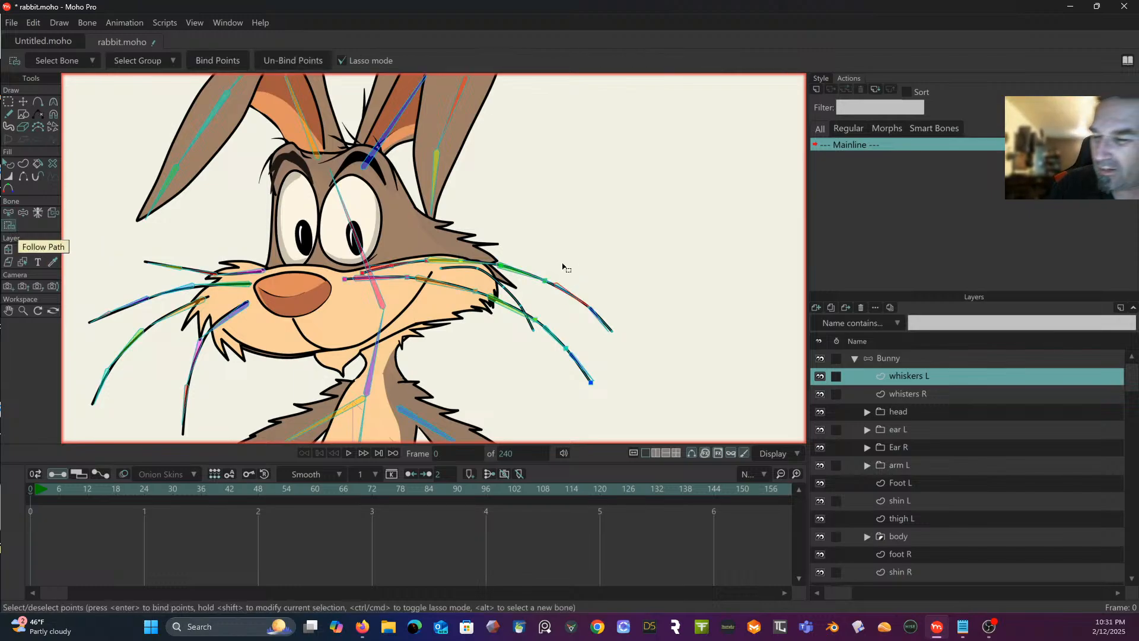
{"action": "mouse_move", "coordinate": [562, 267]}
{"action": "left_mouse_down"}
{"action": "mouse_move", "coordinate": [552, 303]}
{"action": "mouse_move", "coordinate": [578, 315]}
{"action": "mouse_move", "coordinate": [596, 304]}
{"action": "mouse_move", "coordinate": [594, 273]}
{"action": "left_mouse_up"}
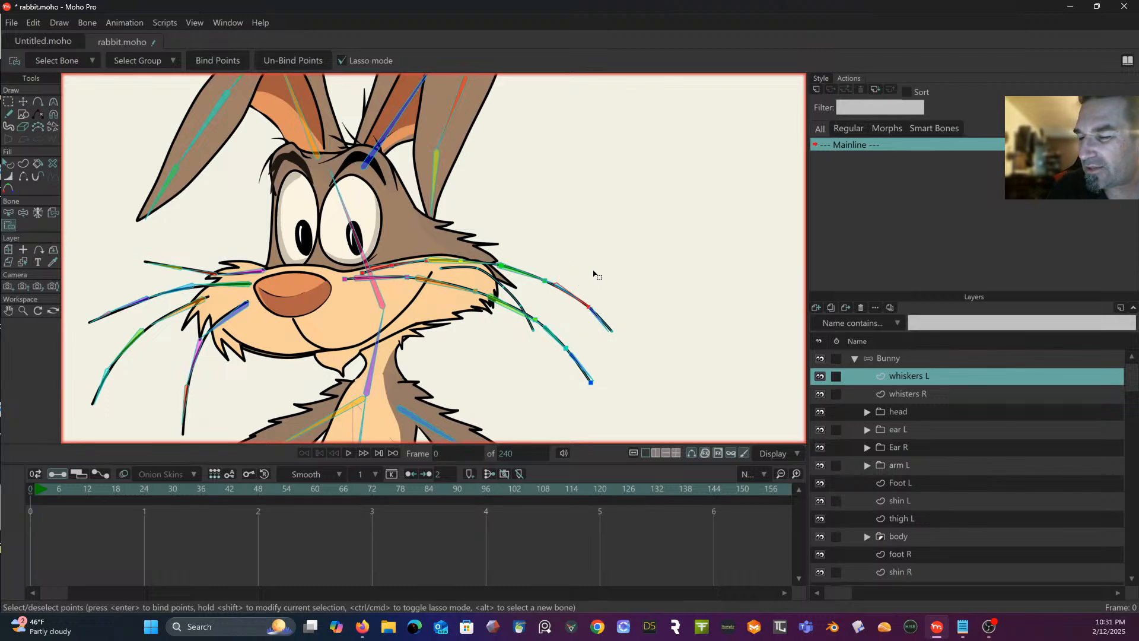
{"action": "left_click", "coordinate": [222, 60]}
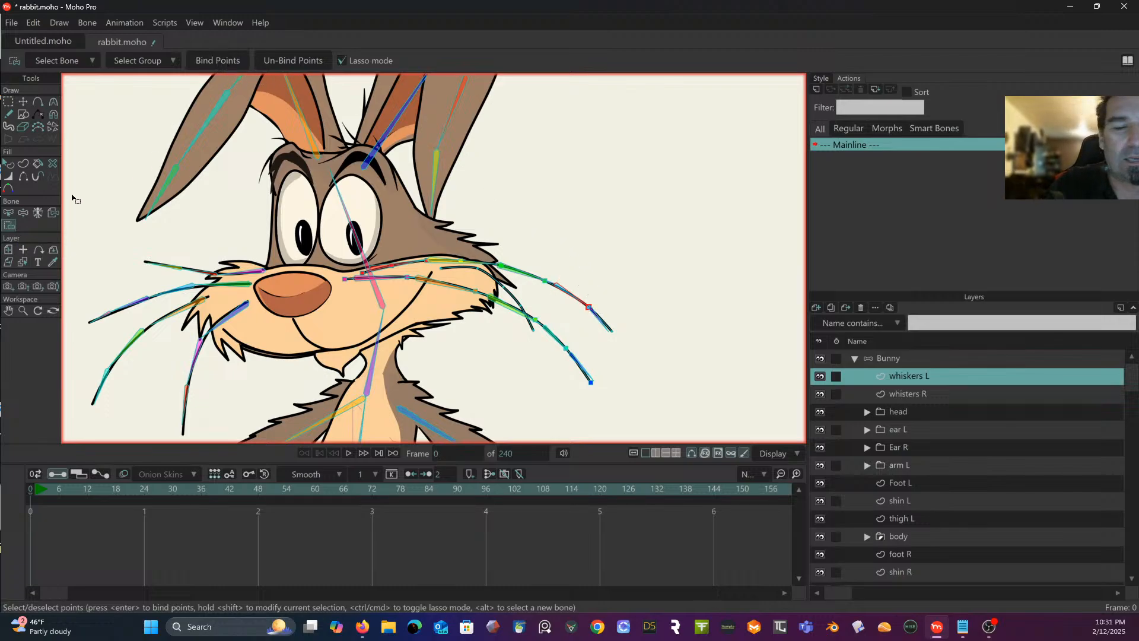
Step: Bind the tip point of the upper whisker on the whiskers L layer to the whisker's end bone B42
{"action": "left_click", "coordinate": [9, 214]}
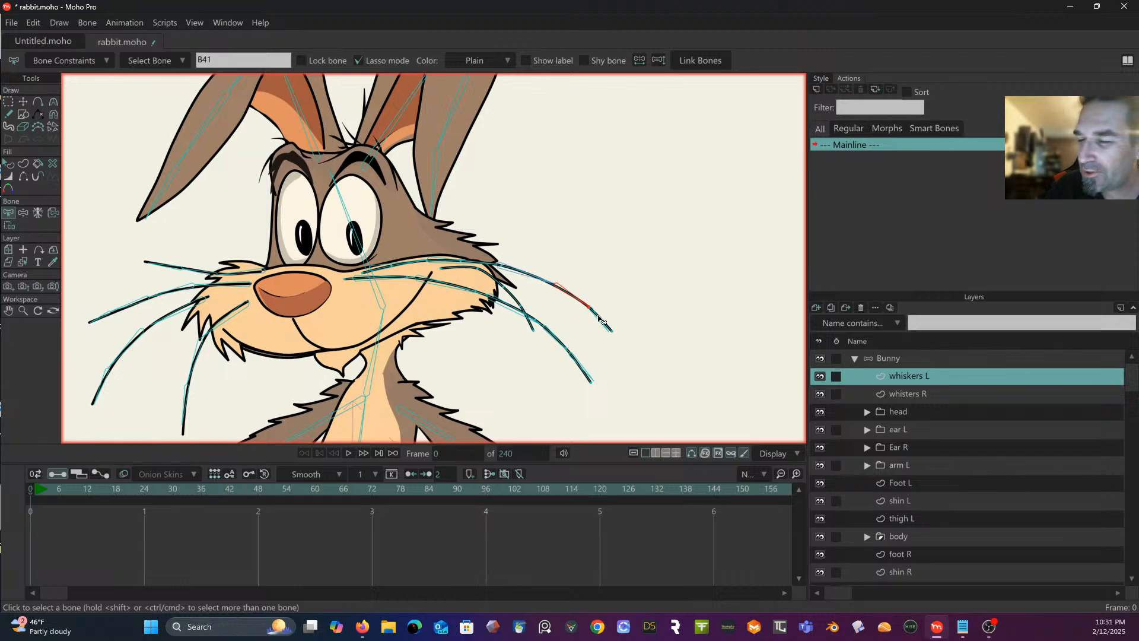
{"action": "left_click", "coordinate": [9, 225]}
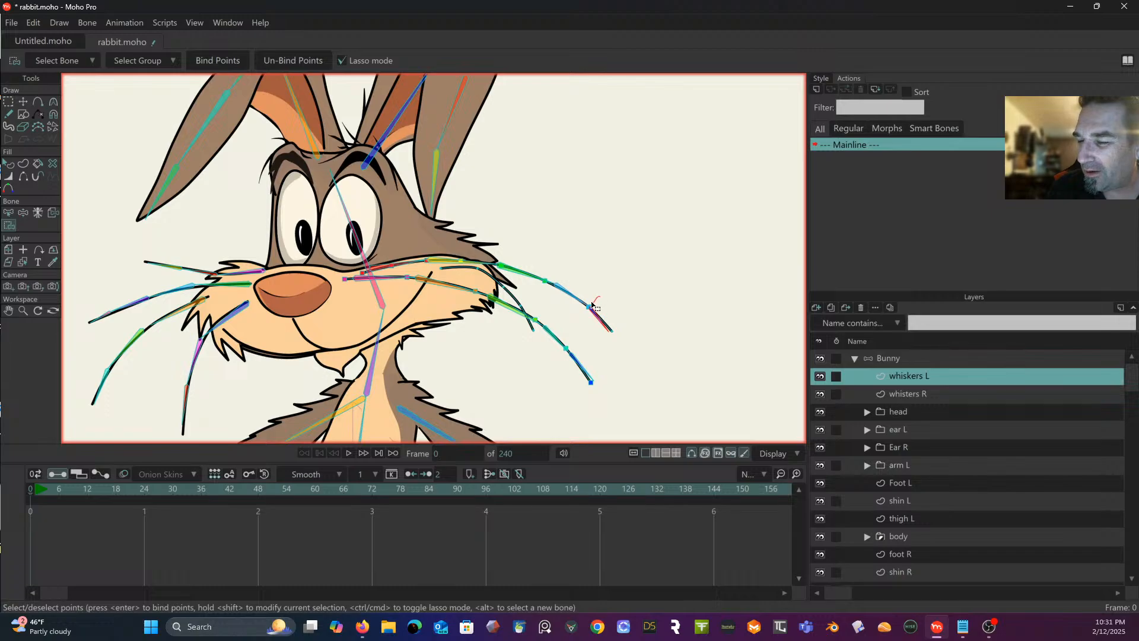
{"action": "mouse_move", "coordinate": [587, 328]}
{"action": "left_mouse_down"}
{"action": "mouse_move", "coordinate": [619, 351]}
{"action": "mouse_move", "coordinate": [620, 308]}
{"action": "left_mouse_up"}
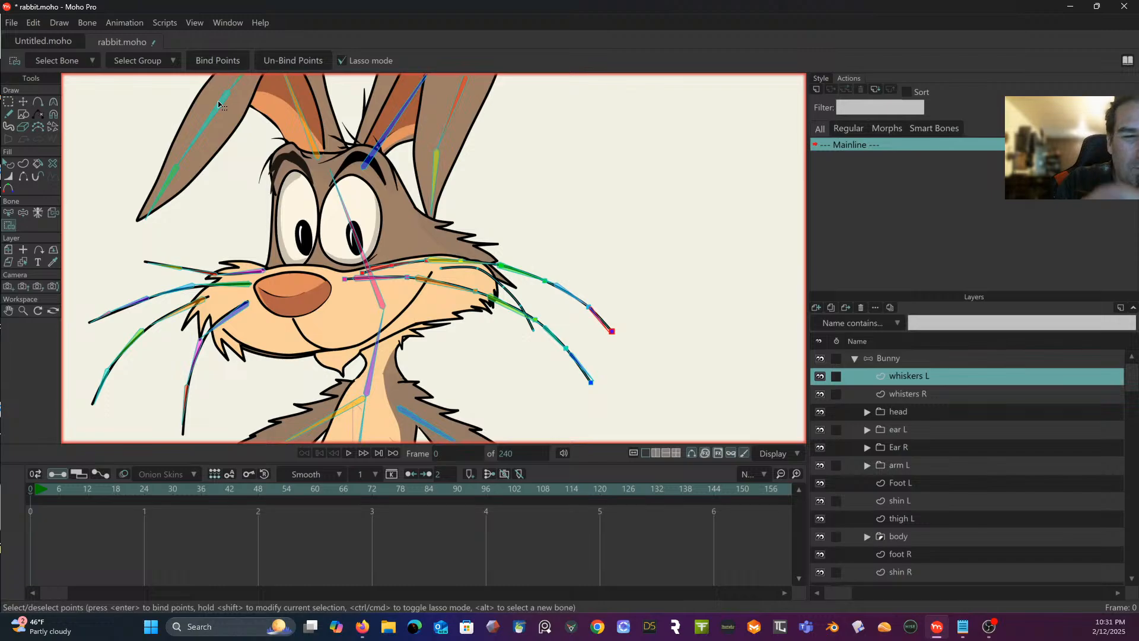
Step: On the whisters R layer, bind the top whisker's two points nearest the nose to bone B48
{"action": "left_click", "coordinate": [9, 214]}
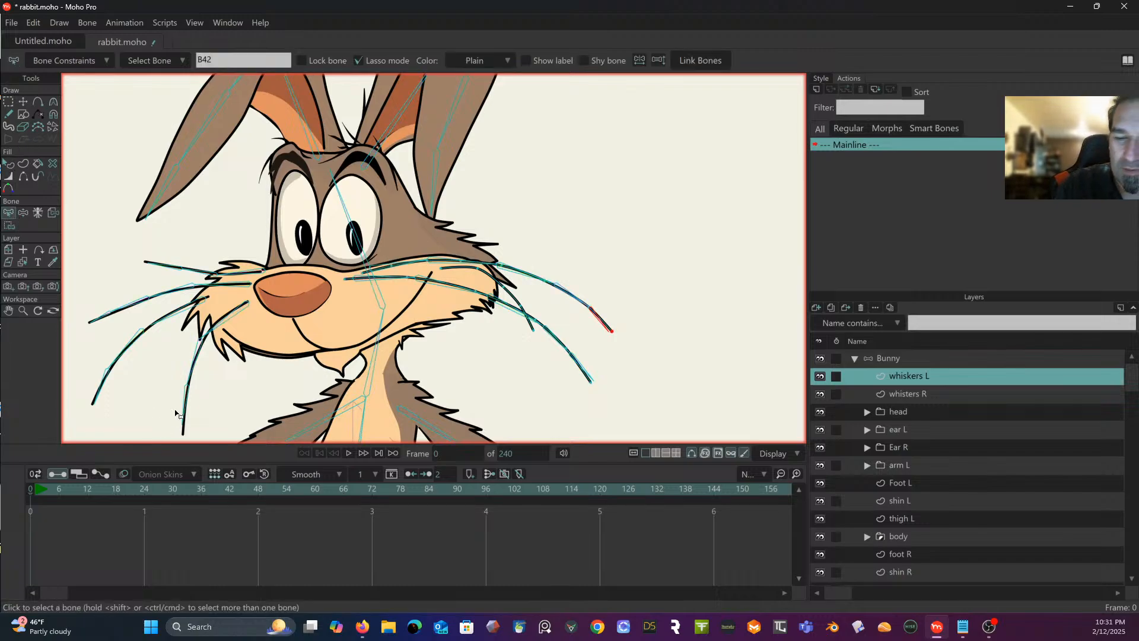
{"action": "left_click", "coordinate": [917, 394]}
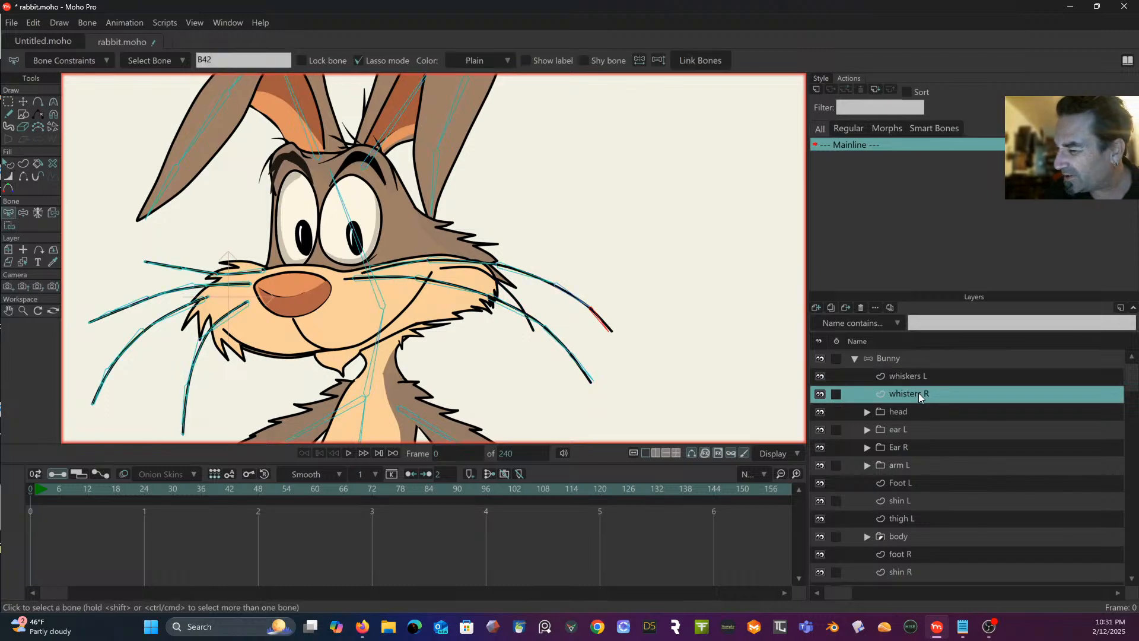
{"action": "left_click", "coordinate": [240, 274]}
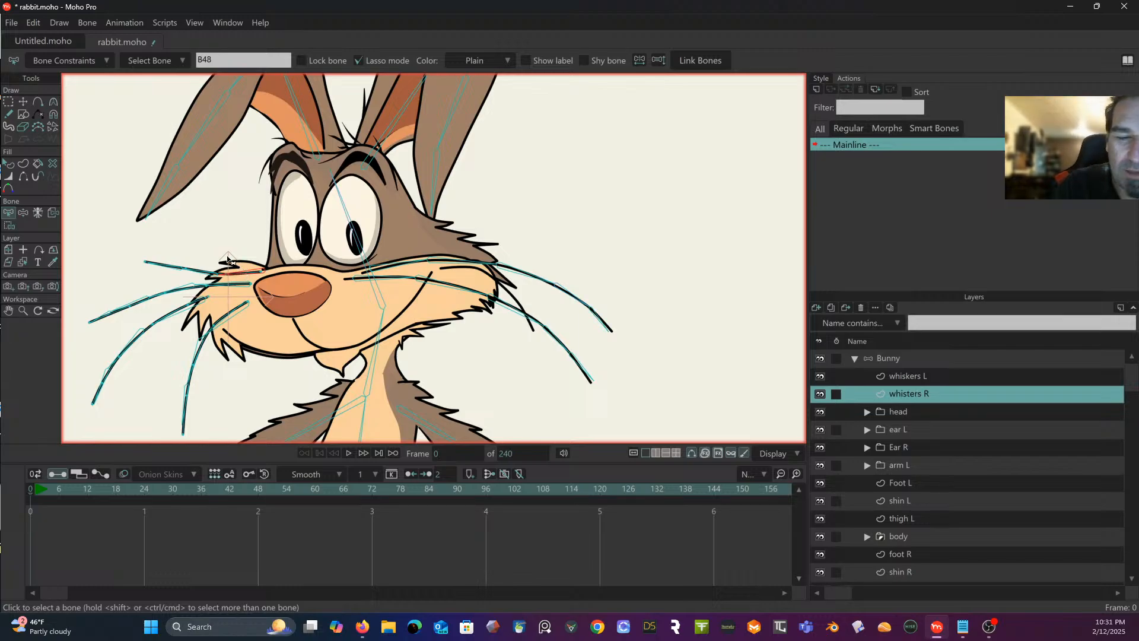
{"action": "left_click", "coordinate": [10, 226]}
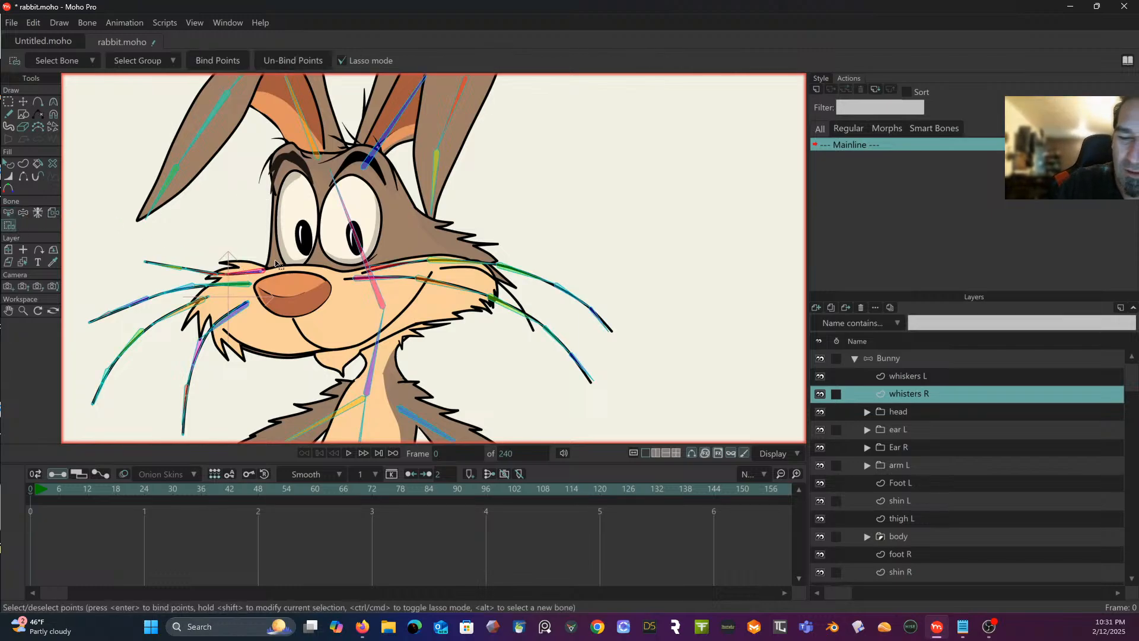
{"action": "mouse_move", "coordinate": [271, 271]}
{"action": "left_mouse_down"}
{"action": "mouse_move", "coordinate": [238, 262]}
{"action": "mouse_move", "coordinate": [221, 280]}
{"action": "mouse_move", "coordinate": [253, 285]}
{"action": "mouse_move", "coordinate": [270, 267]}
{"action": "left_mouse_up"}
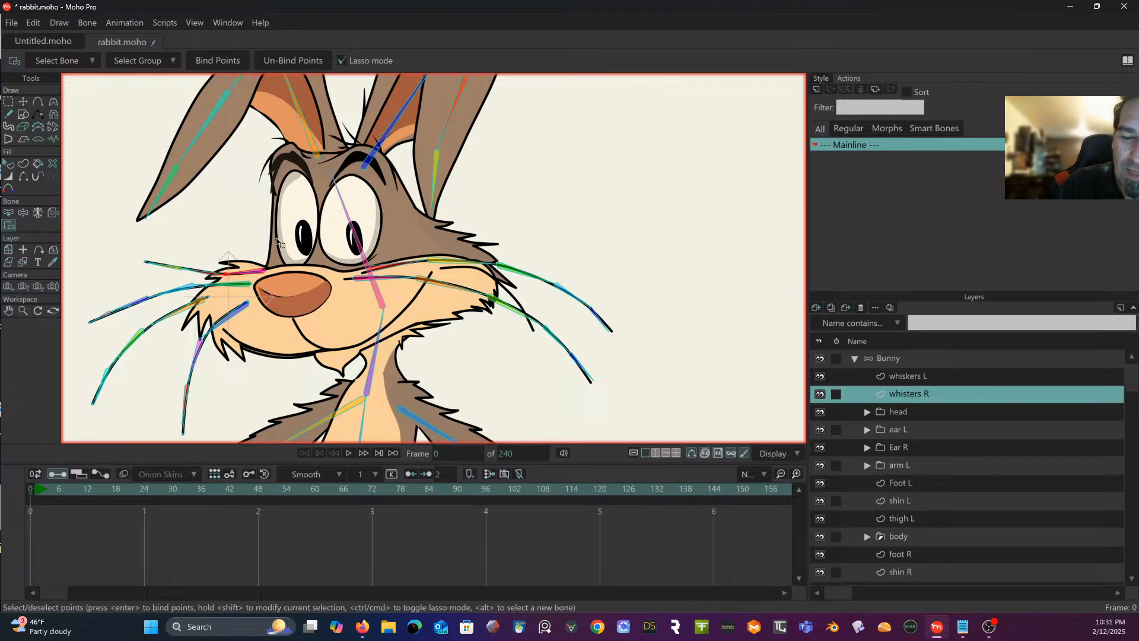
{"action": "left_click", "coordinate": [219, 61]}
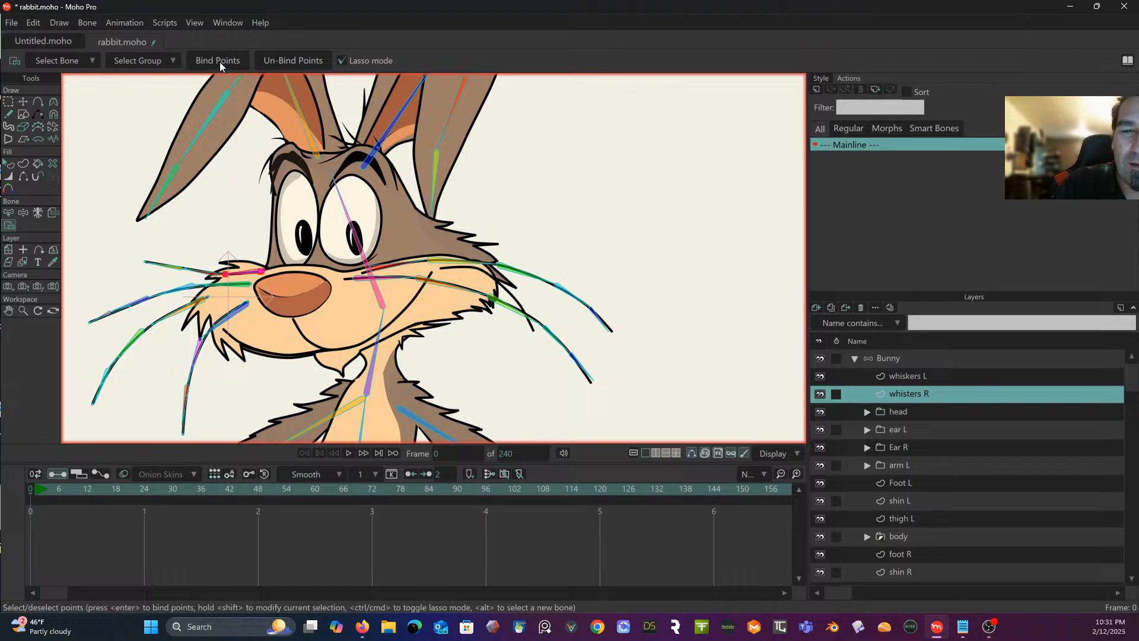
Step: Bind the top whisker's middle point just beyond the cheek on the whisters R layer to bone B49
{"action": "left_click", "coordinate": [9, 212]}
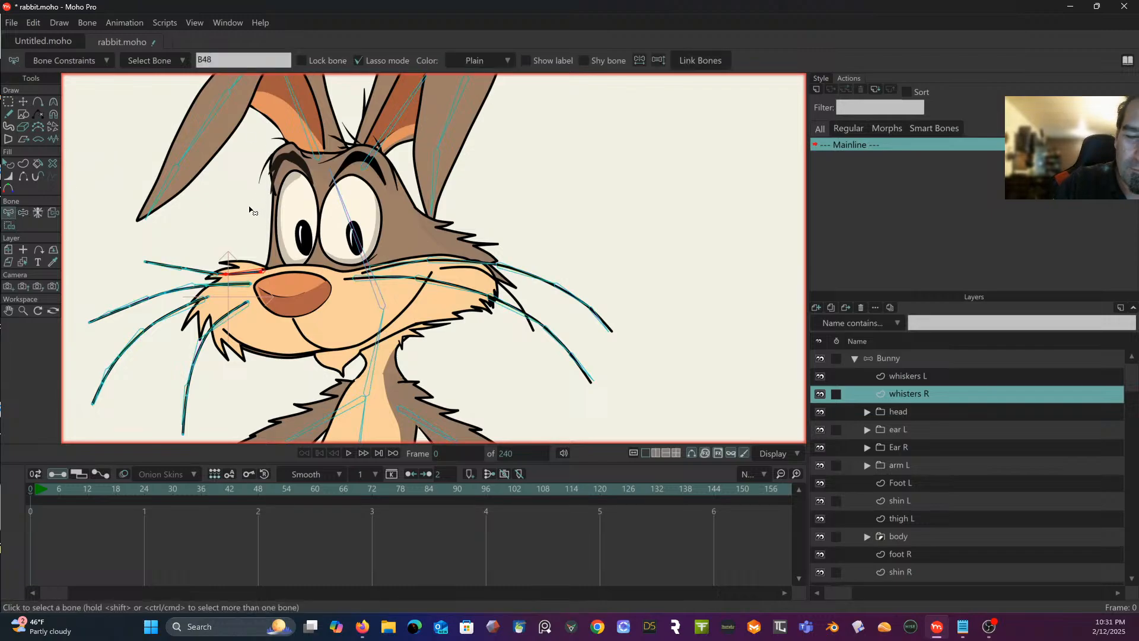
{"action": "left_click", "coordinate": [212, 261]}
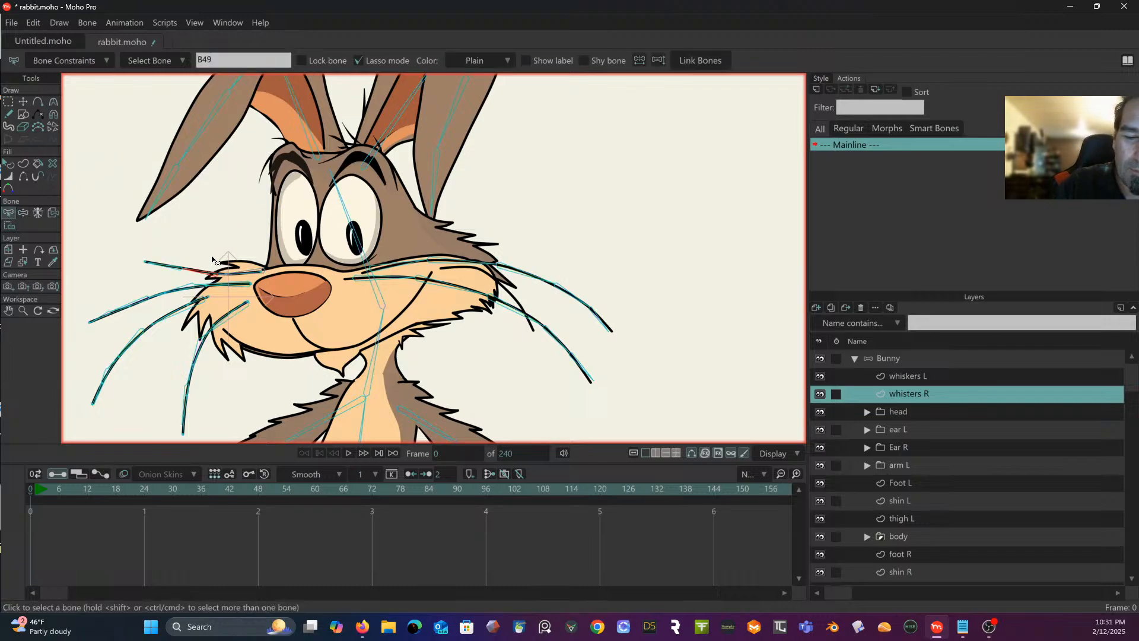
{"action": "left_click", "coordinate": [8, 225]}
{"action": "mouse_move", "coordinate": [194, 259]}
{"action": "left_mouse_down"}
{"action": "mouse_move", "coordinate": [219, 278]}
{"action": "mouse_move", "coordinate": [202, 256]}
{"action": "left_mouse_up"}
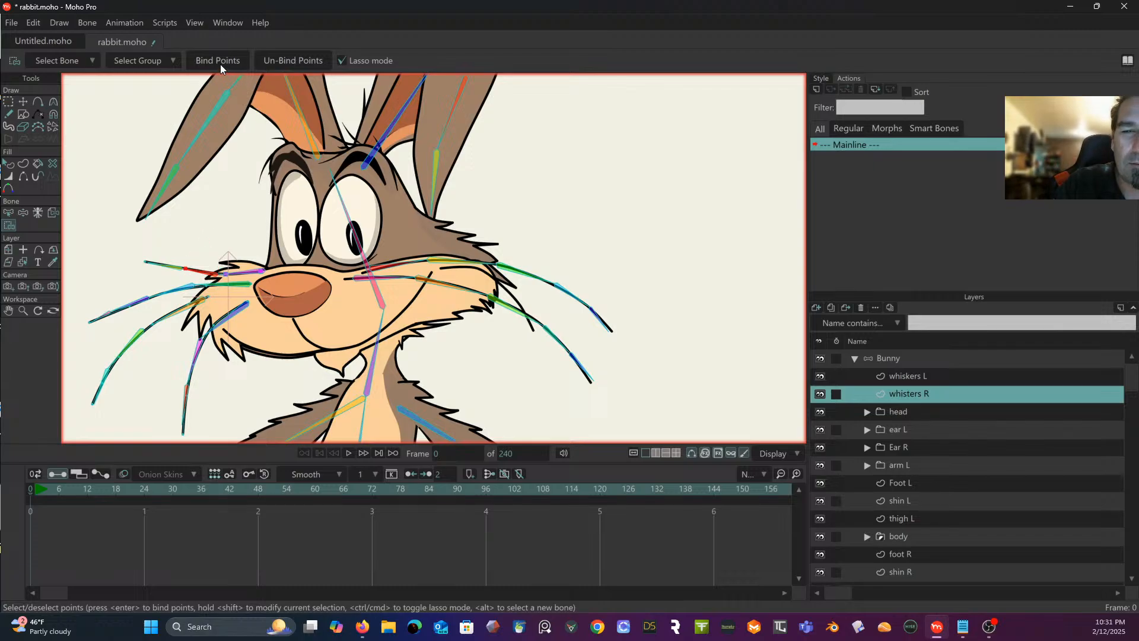
Step: Bind the tip point of the top whisker on the whisters R layer to the whisker's end bone B50
{"action": "left_click", "coordinate": [12, 216]}
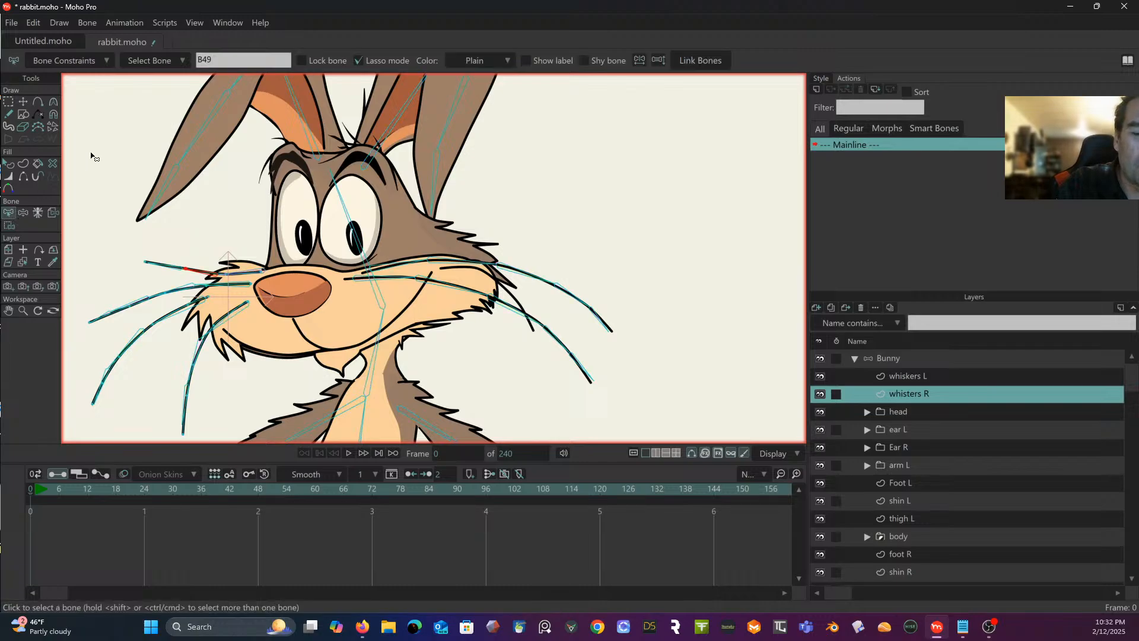
{"action": "left_click", "coordinate": [173, 268]}
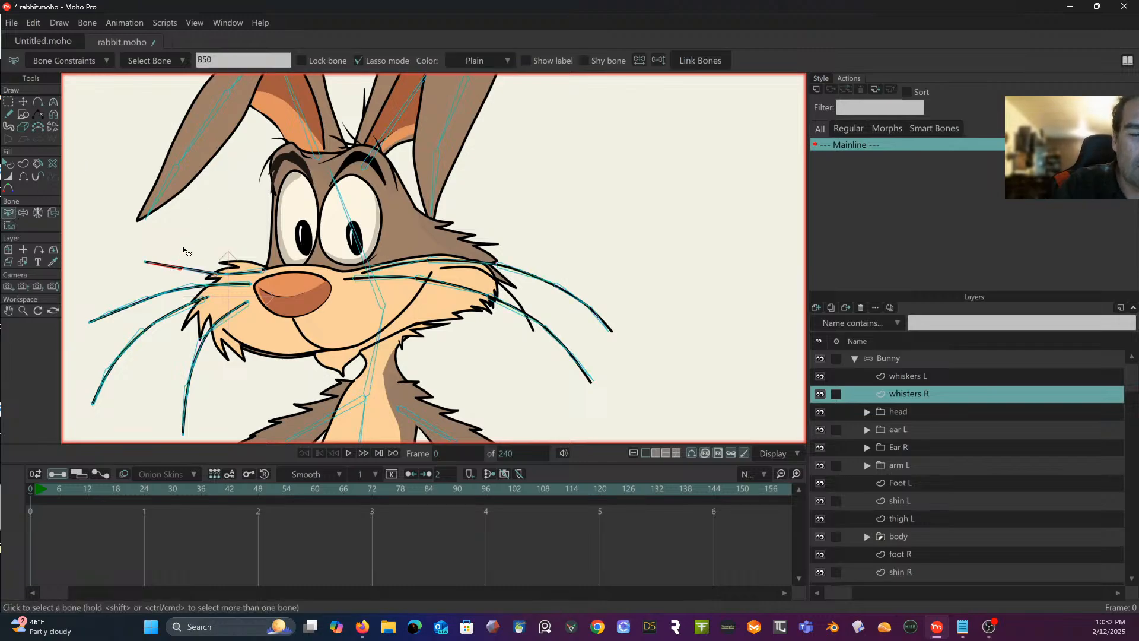
{"action": "left_click", "coordinate": [9, 226]}
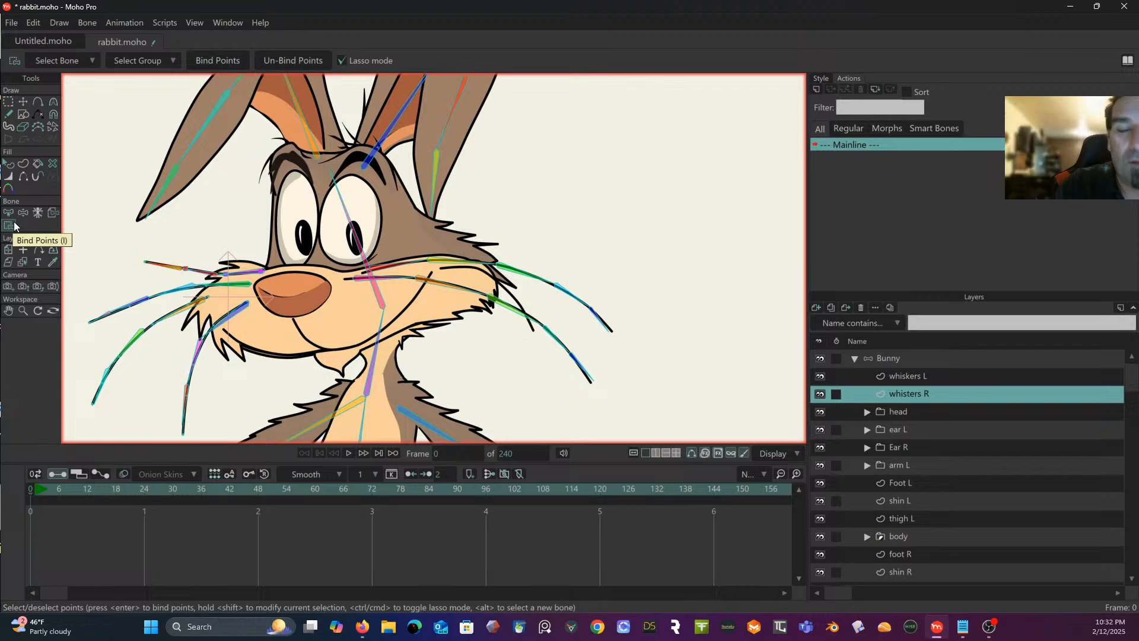
{"action": "mouse_move", "coordinate": [183, 280]}
{"action": "left_mouse_down"}
{"action": "mouse_move", "coordinate": [168, 252]}
{"action": "mouse_move", "coordinate": [158, 267]}
{"action": "mouse_move", "coordinate": [178, 256]}
{"action": "left_mouse_up"}
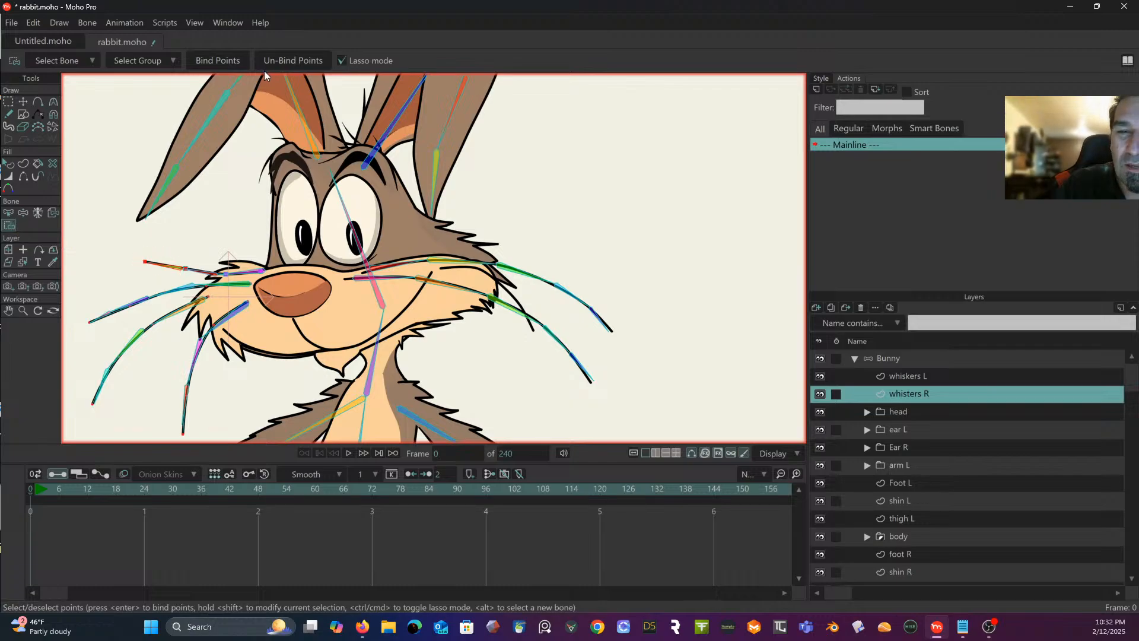
{"action": "left_click", "coordinate": [226, 61]}
Step: On the whisters R layer, bind the second whisker's points nearest the nose to bone B51
{"action": "left_click", "coordinate": [9, 212]}
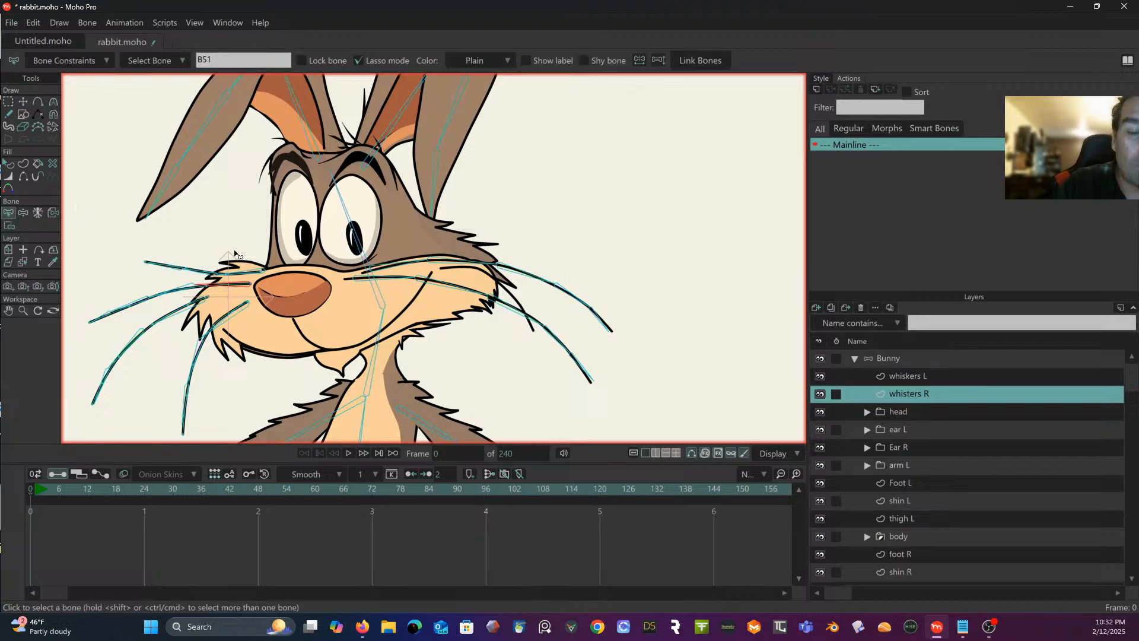
{"action": "left_click", "coordinate": [9, 225]}
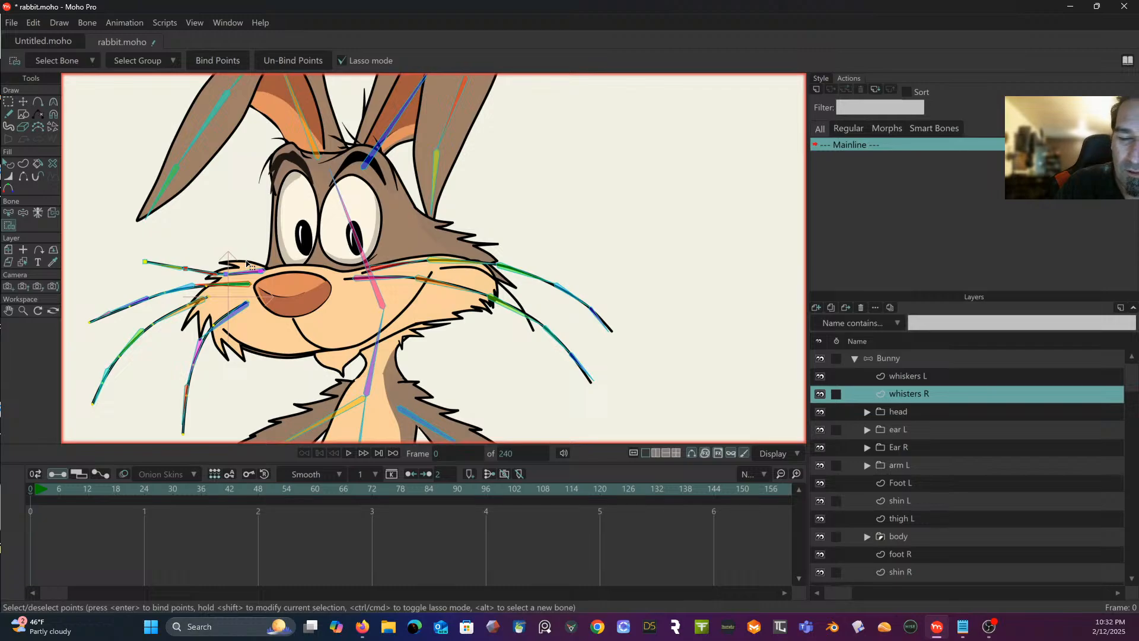
{"action": "mouse_move", "coordinate": [243, 281]}
{"action": "left_mouse_down"}
{"action": "mouse_move", "coordinate": [193, 292]}
{"action": "mouse_move", "coordinate": [234, 301]}
{"action": "mouse_move", "coordinate": [255, 286]}
{"action": "left_mouse_up"}
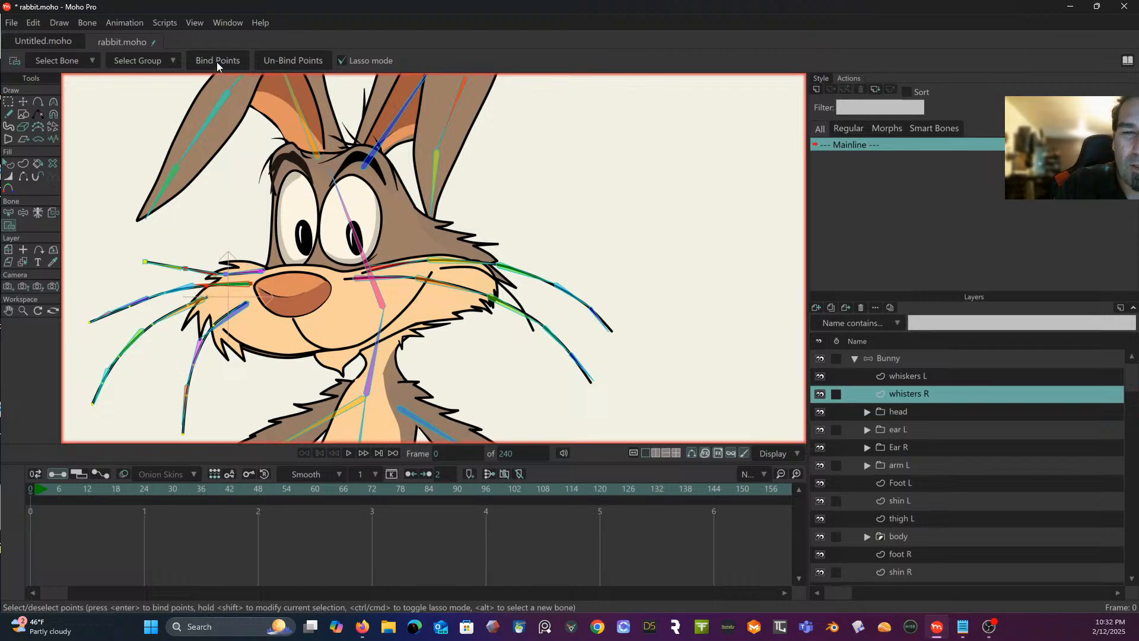
Step: Bind the second whisker's middle point just beyond the cheek on the whisters R layer to bone B52
{"action": "left_click", "coordinate": [9, 213]}
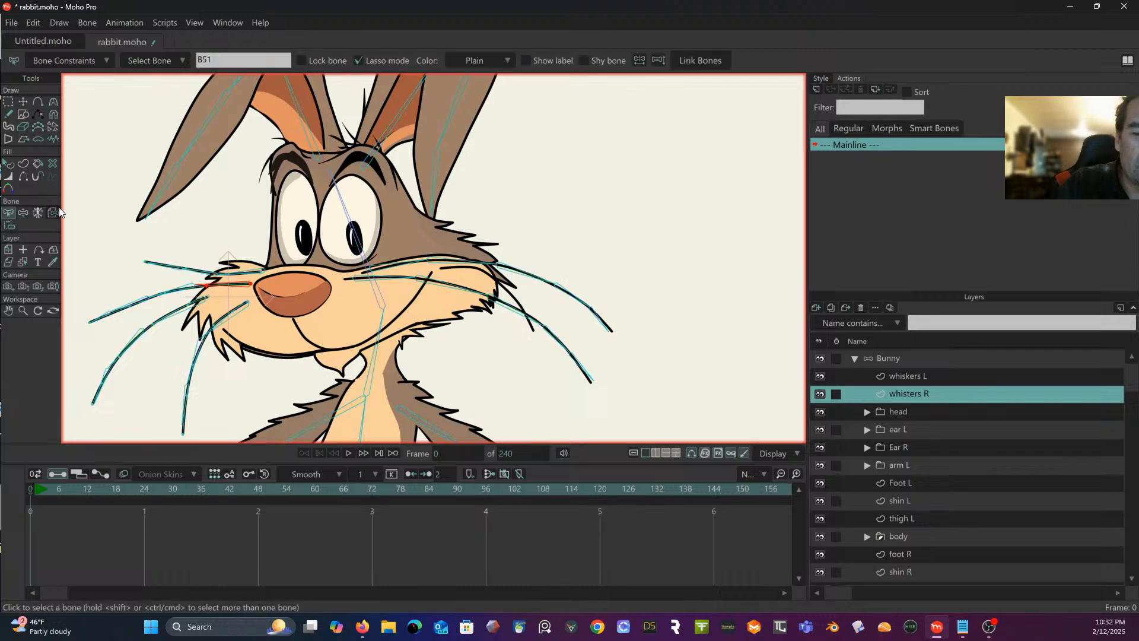
{"action": "left_click", "coordinate": [191, 290]}
{"action": "left_click", "coordinate": [9, 225]}
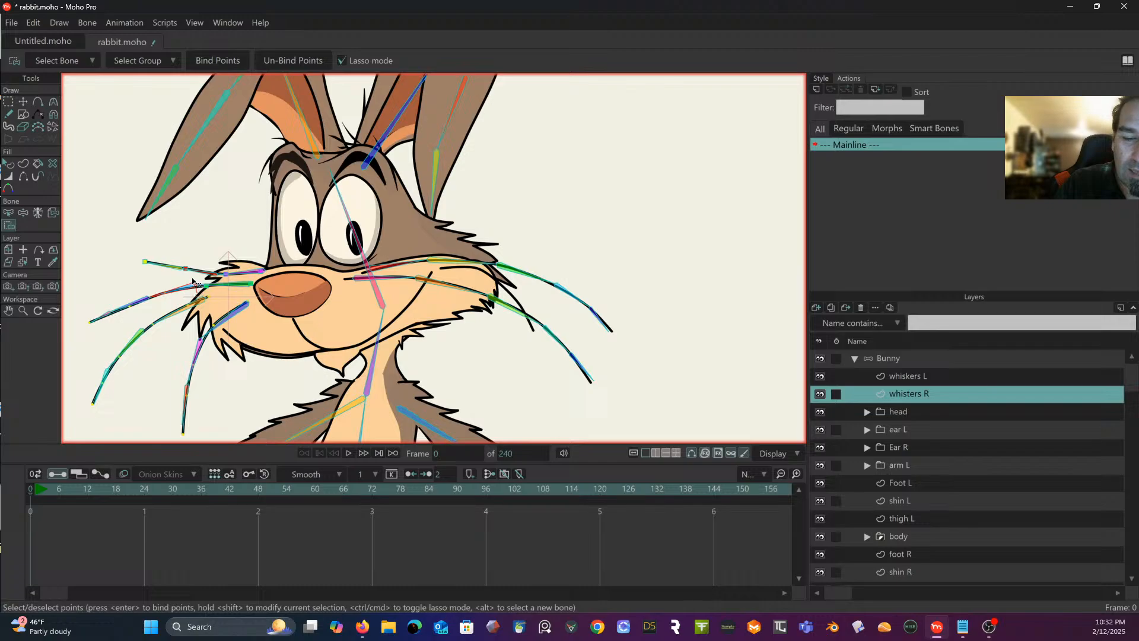
{"action": "mouse_move", "coordinate": [193, 282]}
{"action": "left_mouse_down"}
{"action": "mouse_move", "coordinate": [151, 293]}
{"action": "mouse_move", "coordinate": [154, 308]}
{"action": "mouse_move", "coordinate": [191, 284]}
{"action": "left_mouse_up"}
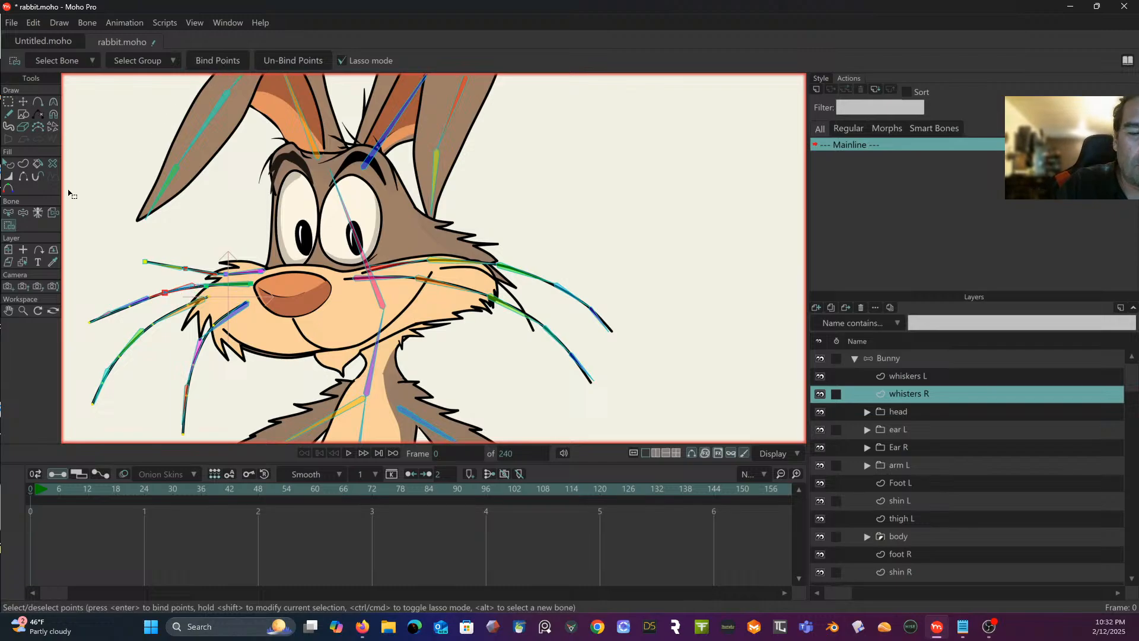
Step: Bind the second whisker's second-to-last point on the whisters R layer to bone B53
{"action": "left_click", "coordinate": [8, 213]}
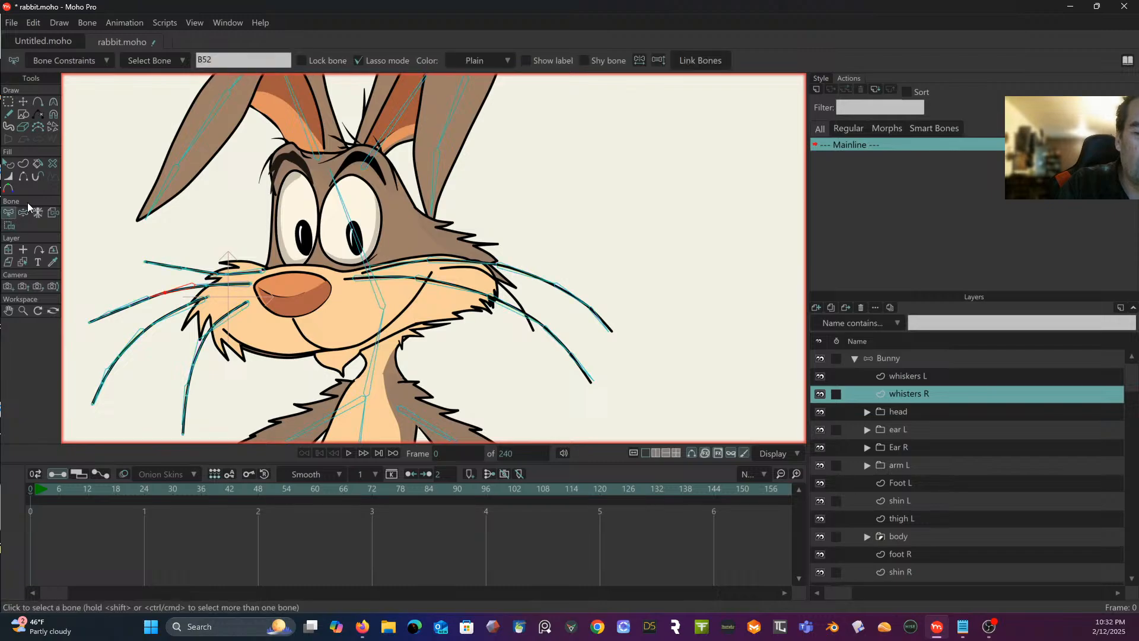
{"action": "left_click", "coordinate": [141, 303]}
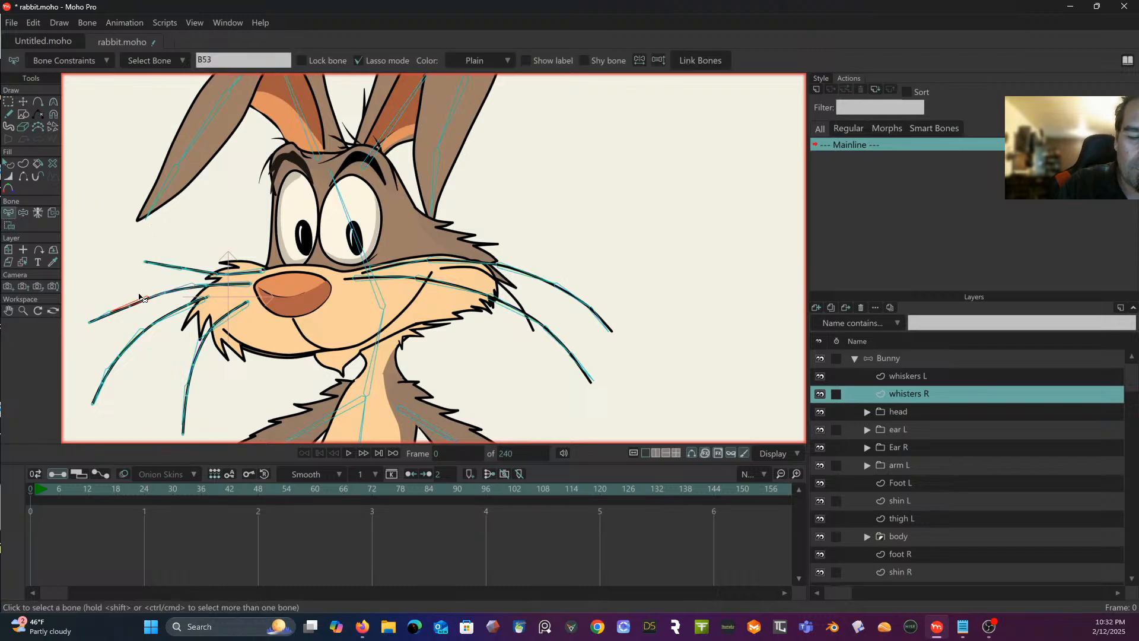
{"action": "left_click", "coordinate": [9, 225]}
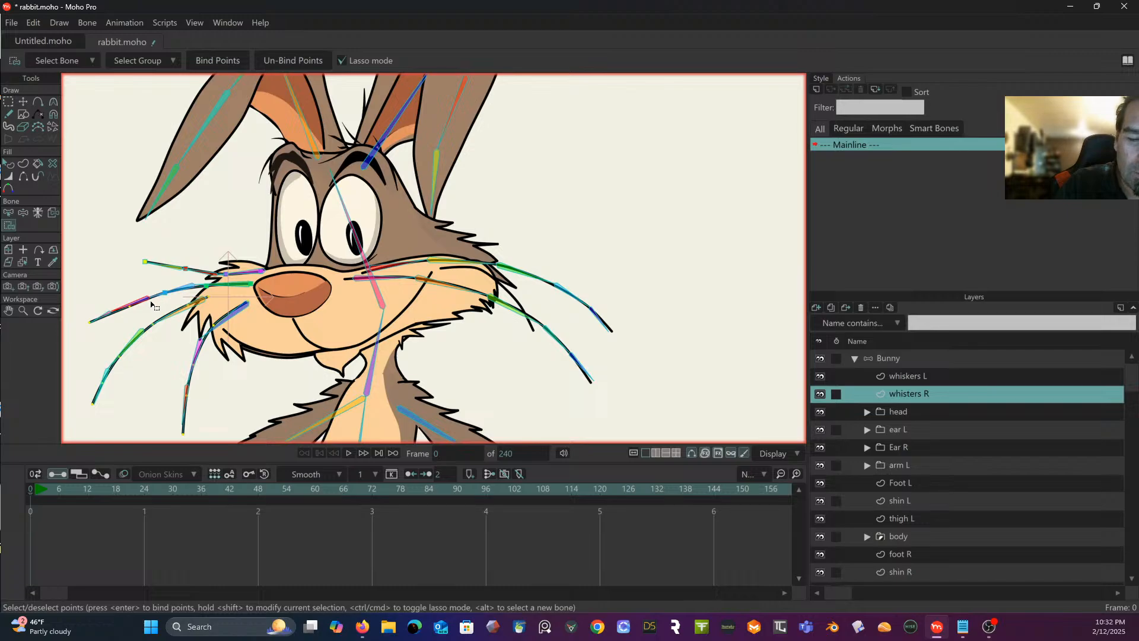
{"action": "mouse_move", "coordinate": [142, 292]}
{"action": "left_mouse_down"}
{"action": "mouse_move", "coordinate": [119, 302]}
{"action": "mouse_move", "coordinate": [115, 319]}
{"action": "left_mouse_up"}
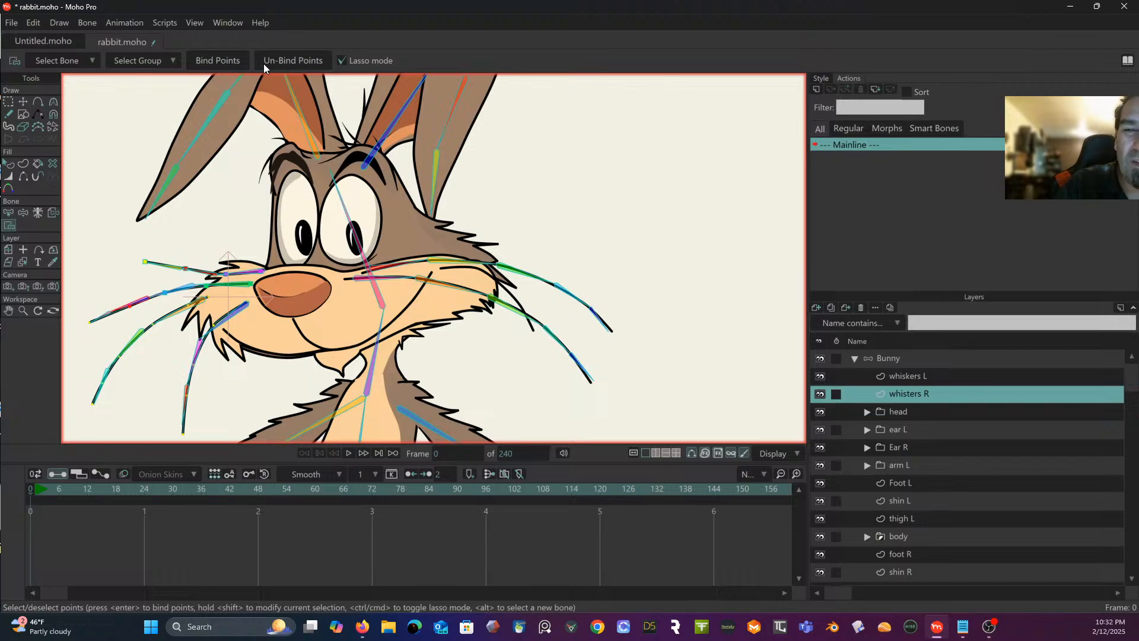
{"action": "left_click", "coordinate": [218, 60]}
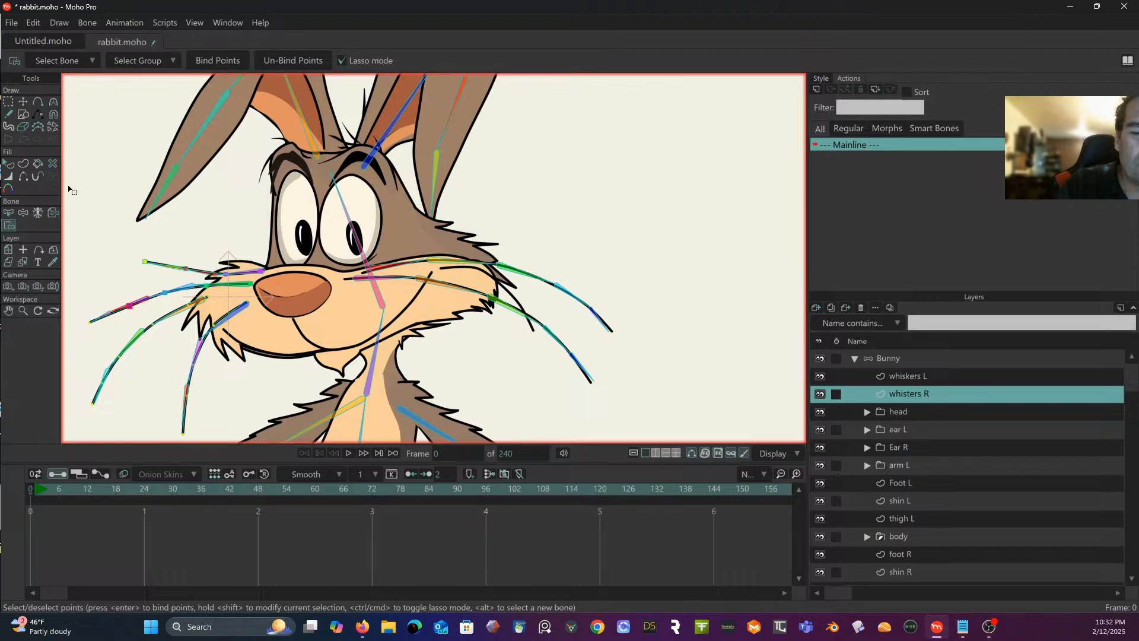
Step: Bind the tip point of the second whisker on the whisters R layer to the whisker's end bone B54
{"action": "left_click", "coordinate": [9, 212]}
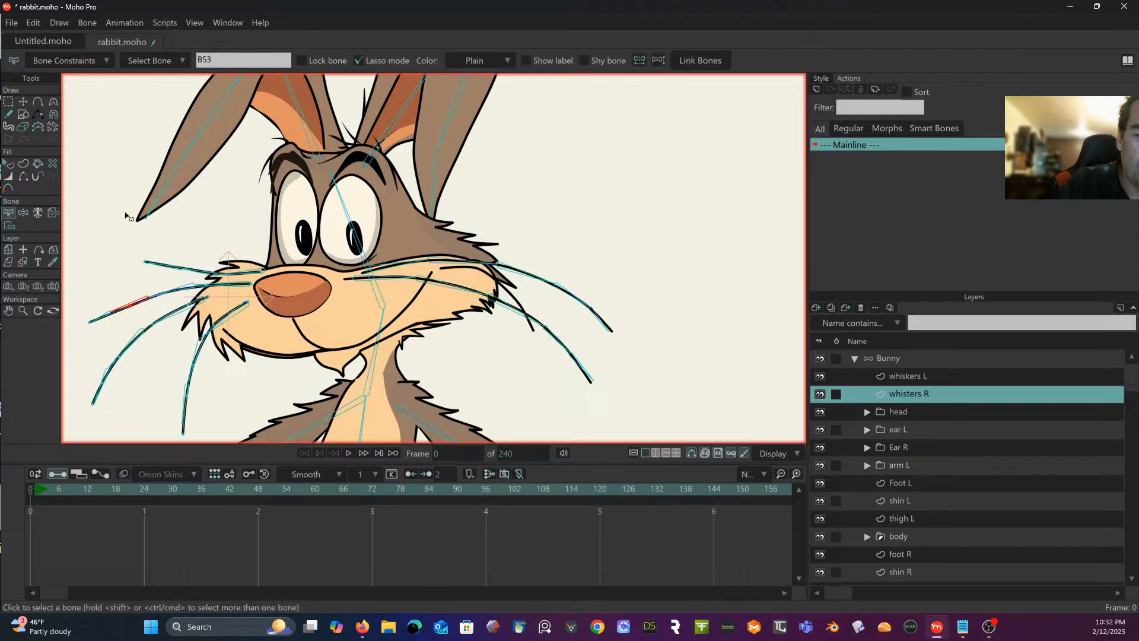
{"action": "left_click", "coordinate": [97, 319]}
{"action": "left_click", "coordinate": [9, 227]}
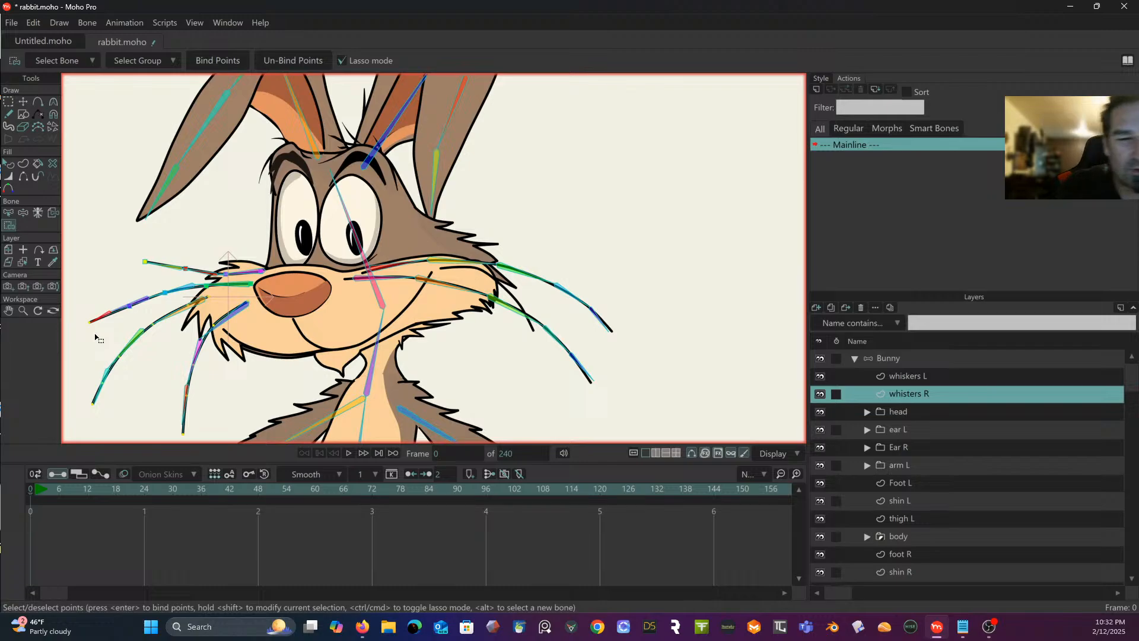
Step: On the whisters R layer, bind the third whisker's points nearest the nose to that whisker's base bone
{"action": "left_click", "coordinate": [19, 211]}
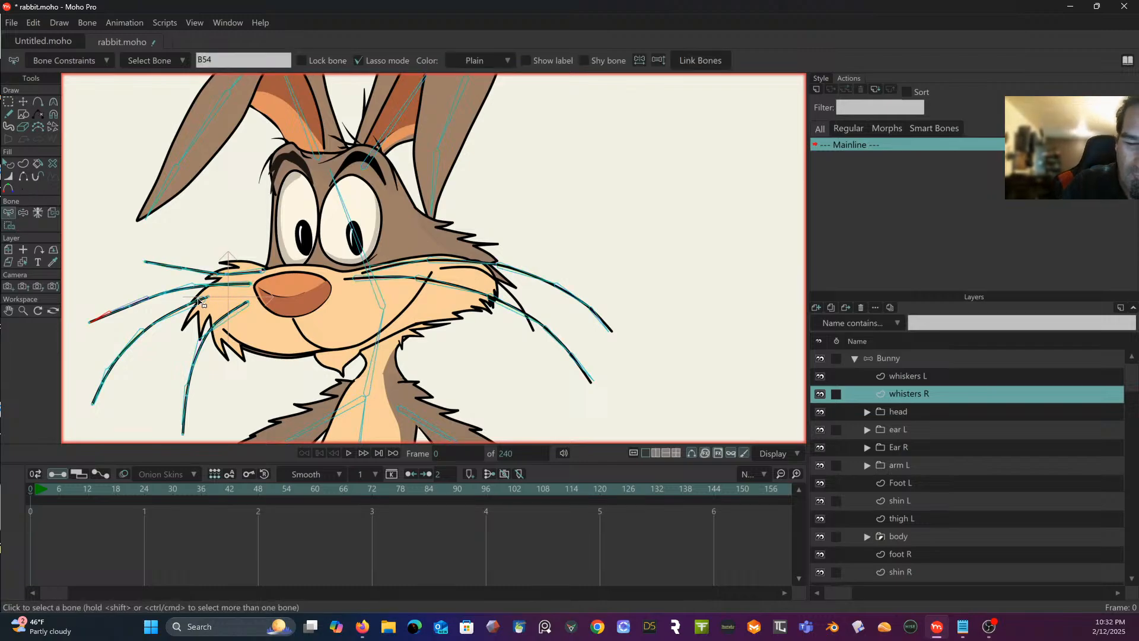
{"action": "left_click", "coordinate": [9, 226]}
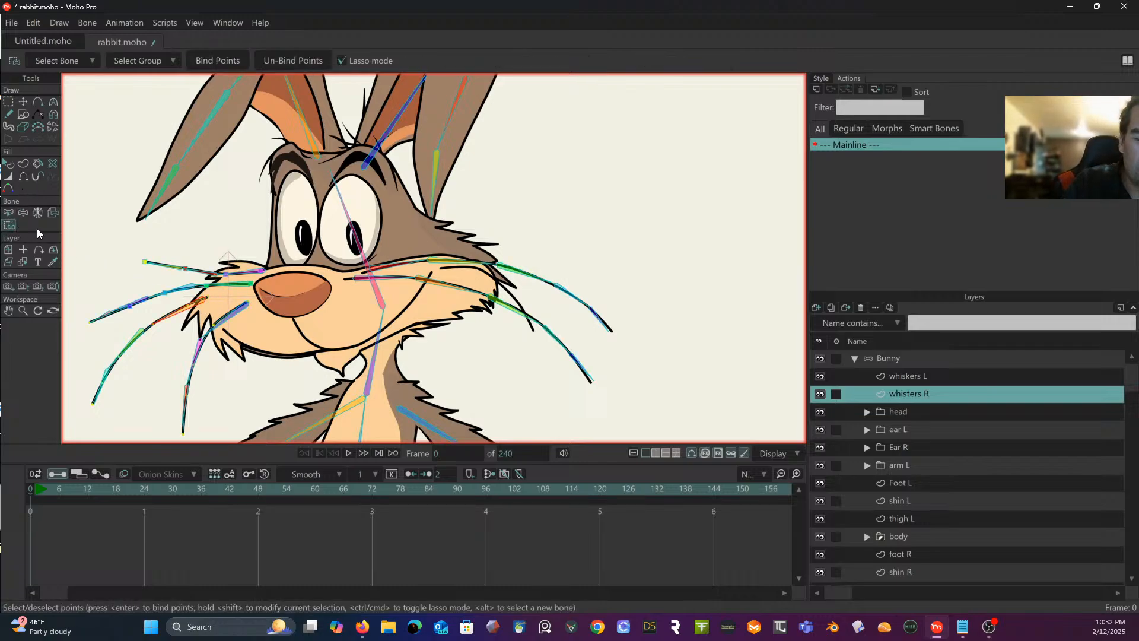
{"action": "mouse_move", "coordinate": [213, 297]}
{"action": "left_mouse_down"}
{"action": "mouse_move", "coordinate": [167, 307]}
{"action": "mouse_move", "coordinate": [150, 326]}
{"action": "mouse_move", "coordinate": [215, 299]}
{"action": "left_mouse_up"}
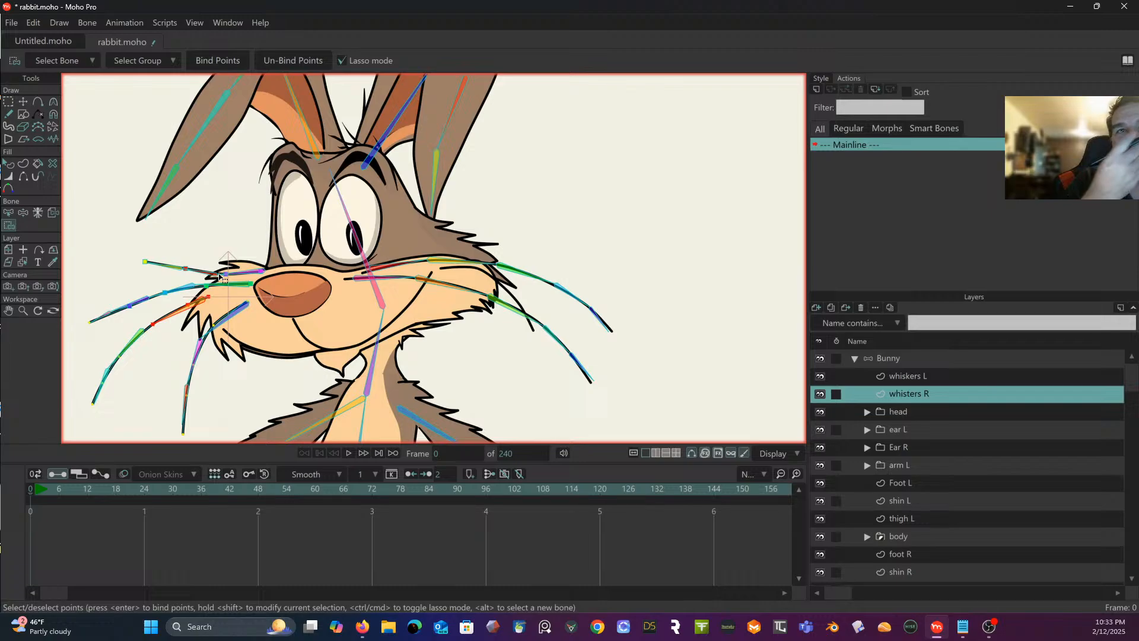
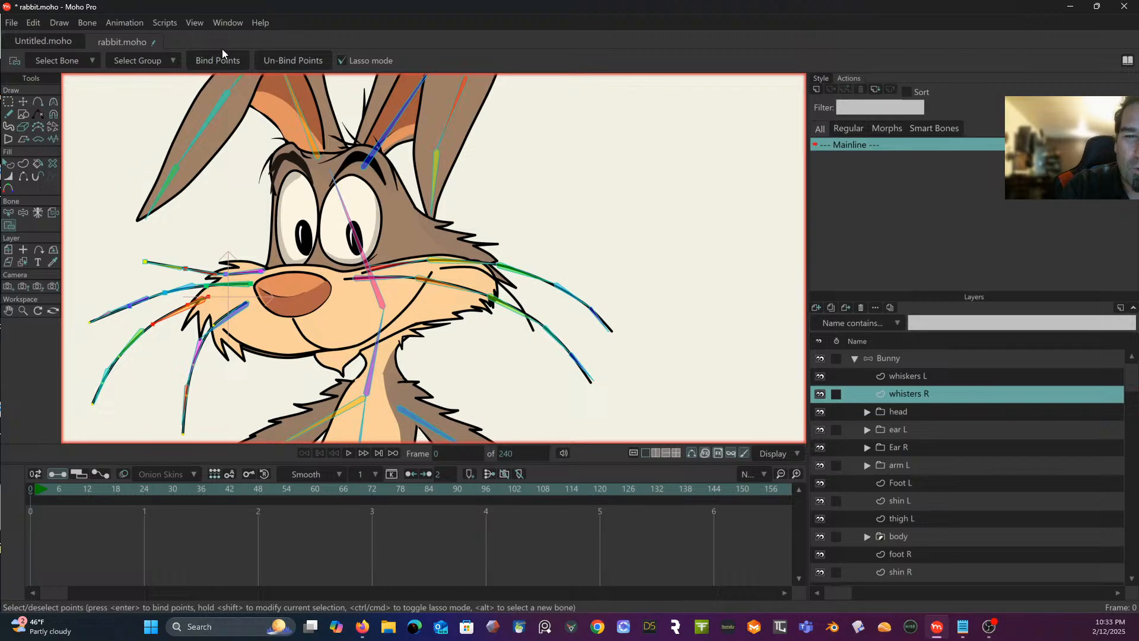
Step: Bind the third whisker's middle point on the whisters R layer to bone B56
{"action": "left_click", "coordinate": [9, 213]}
{"action": "left_click", "coordinate": [132, 344]}
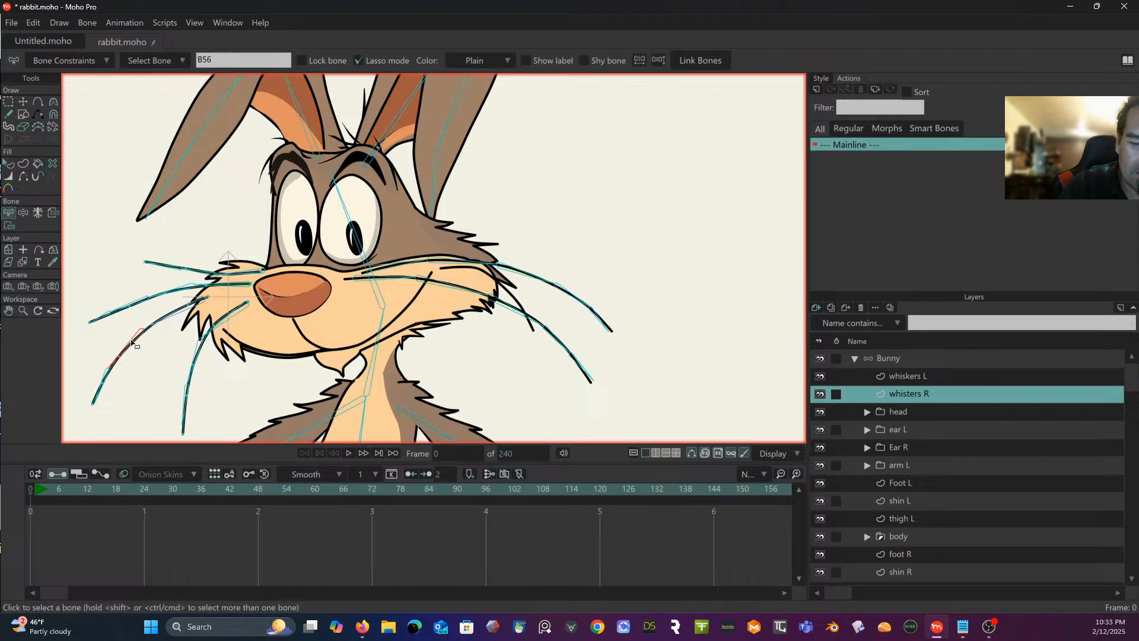
{"action": "left_click", "coordinate": [9, 226]}
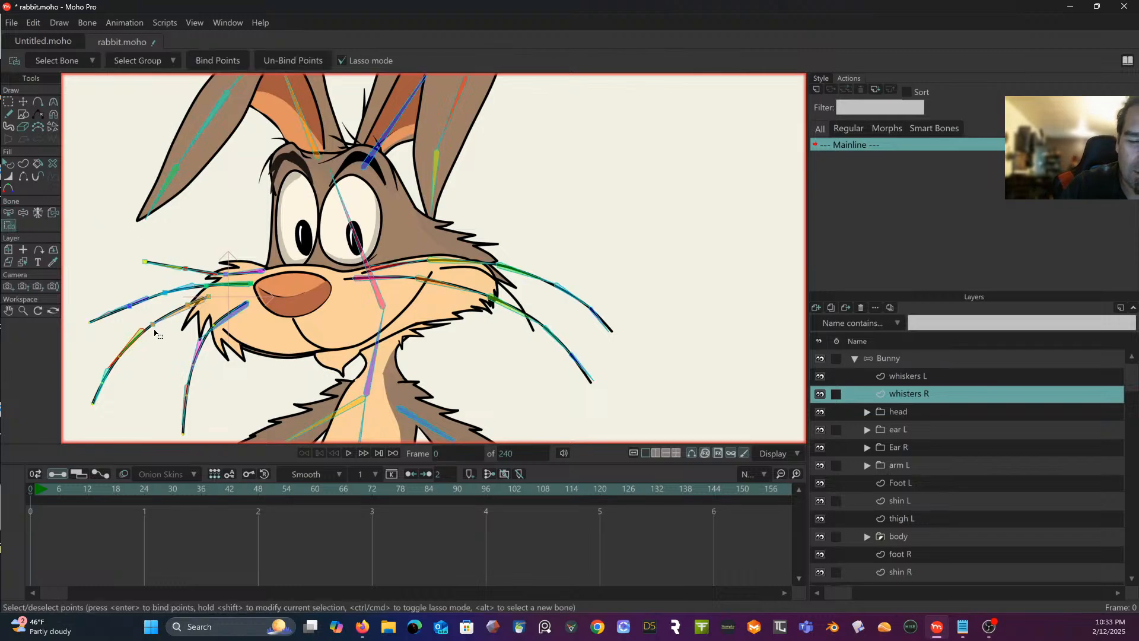
{"action": "mouse_move", "coordinate": [148, 337]}
{"action": "left_mouse_down"}
{"action": "mouse_move", "coordinate": [133, 325]}
{"action": "mouse_move", "coordinate": [109, 357]}
{"action": "mouse_move", "coordinate": [114, 373]}
{"action": "mouse_move", "coordinate": [153, 350]}
{"action": "mouse_move", "coordinate": [154, 327]}
{"action": "left_mouse_up"}
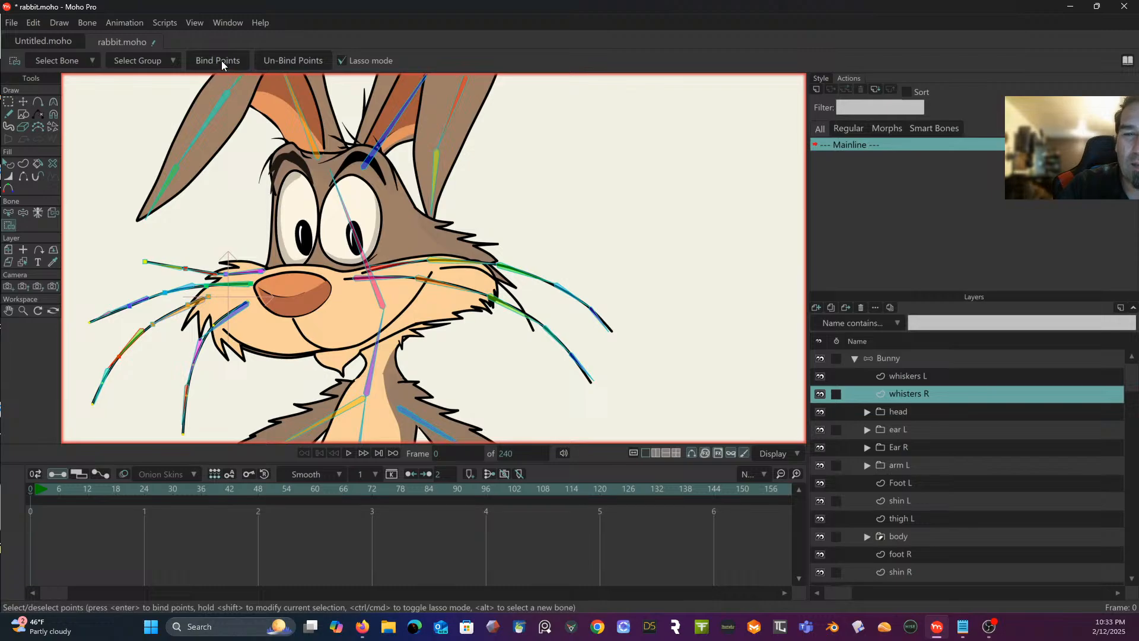
Step: Bind the third whisker's outermost points, including the tip, on the whisters R layer to the end bone B57
{"action": "left_click", "coordinate": [8, 213]}
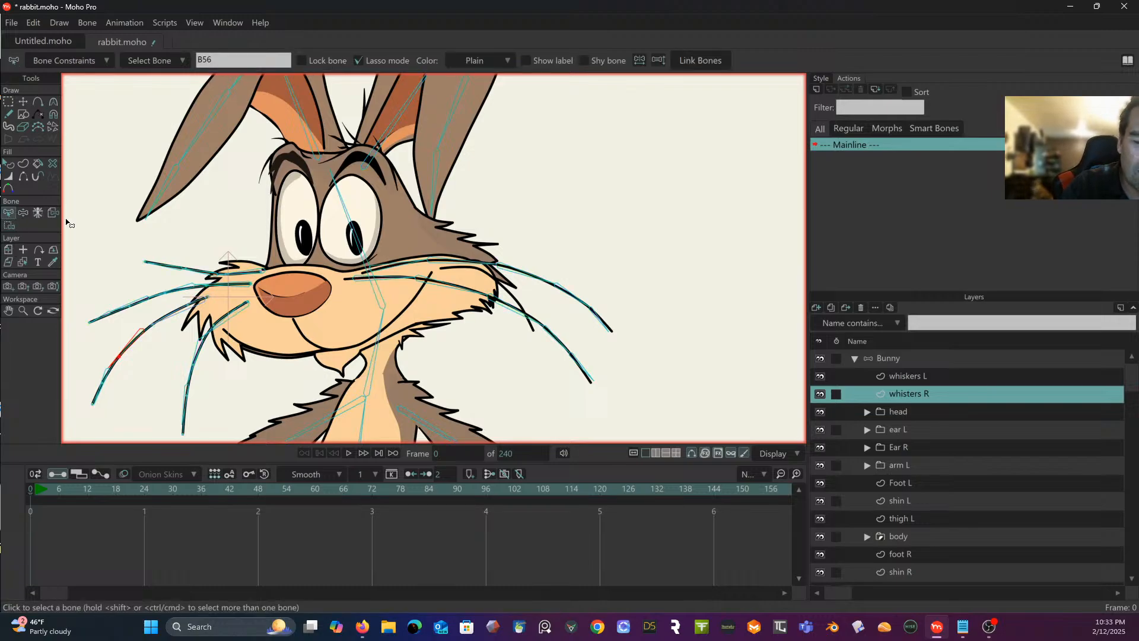
{"action": "left_click", "coordinate": [103, 383]}
{"action": "left_click", "coordinate": [10, 225]}
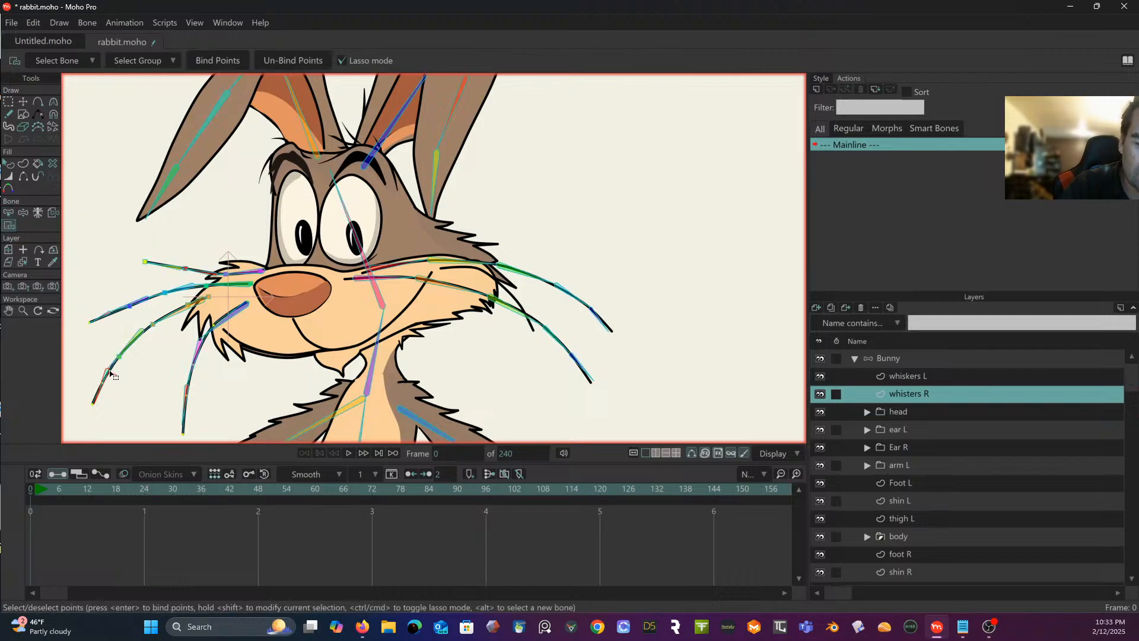
{"action": "mouse_move", "coordinate": [110, 373]}
{"action": "left_mouse_down"}
{"action": "mouse_move", "coordinate": [87, 396]}
{"action": "mouse_move", "coordinate": [94, 416]}
{"action": "mouse_move", "coordinate": [113, 373]}
{"action": "left_mouse_up"}
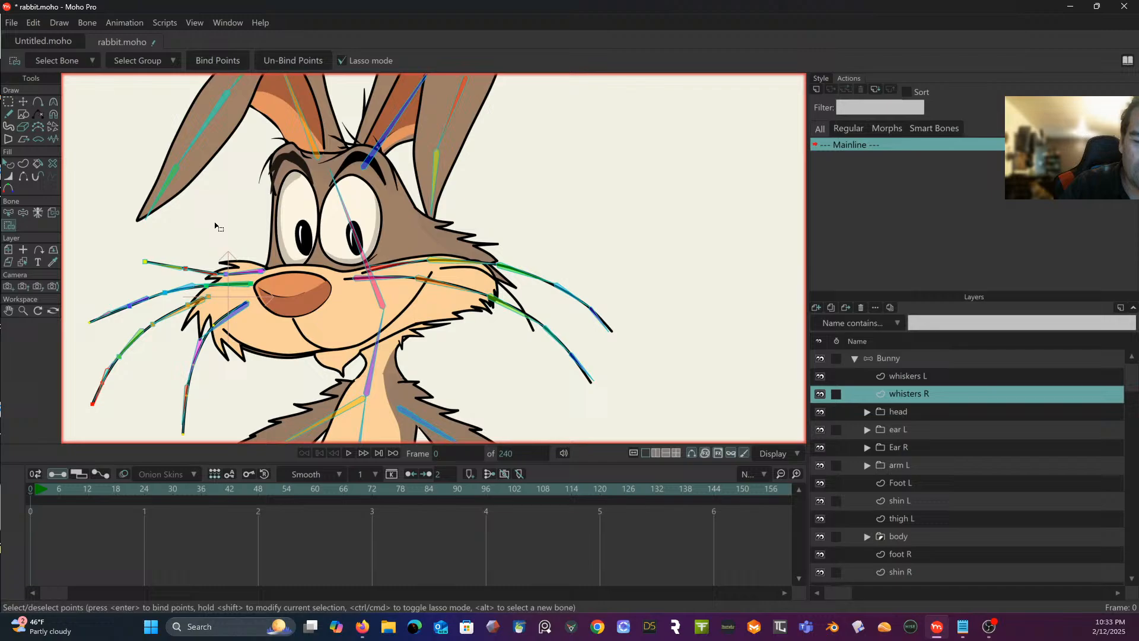
{"action": "left_click", "coordinate": [212, 61]}
Step: On the whisters R layer, bind the lowest whisker's points nearest the nose to bone B58
{"action": "left_click", "coordinate": [10, 215]}
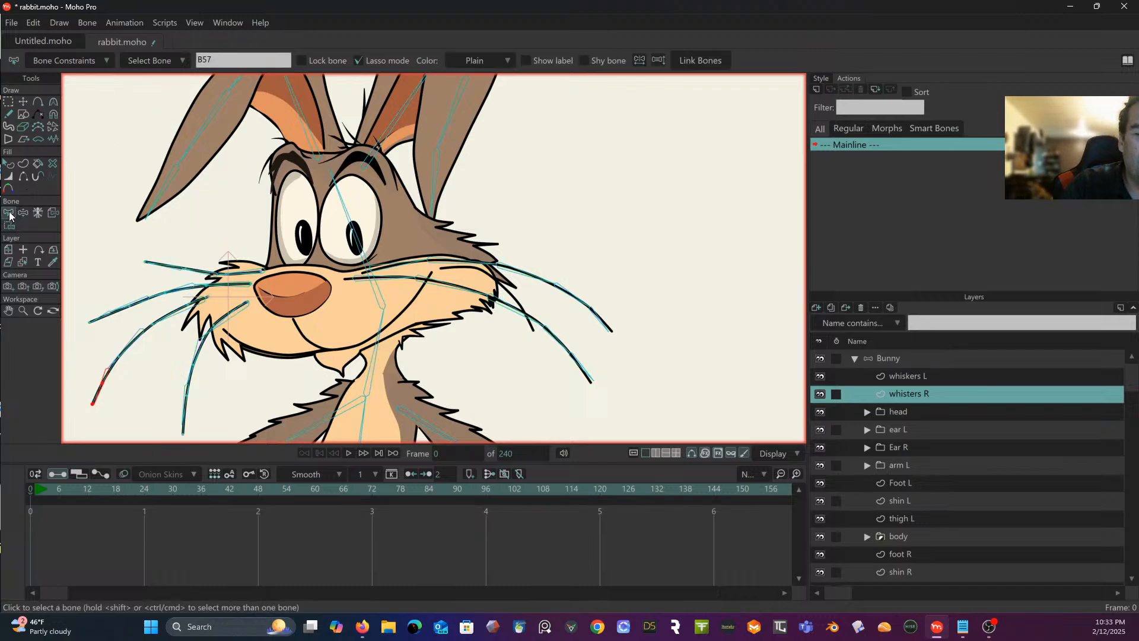
{"action": "left_click", "coordinate": [234, 311]}
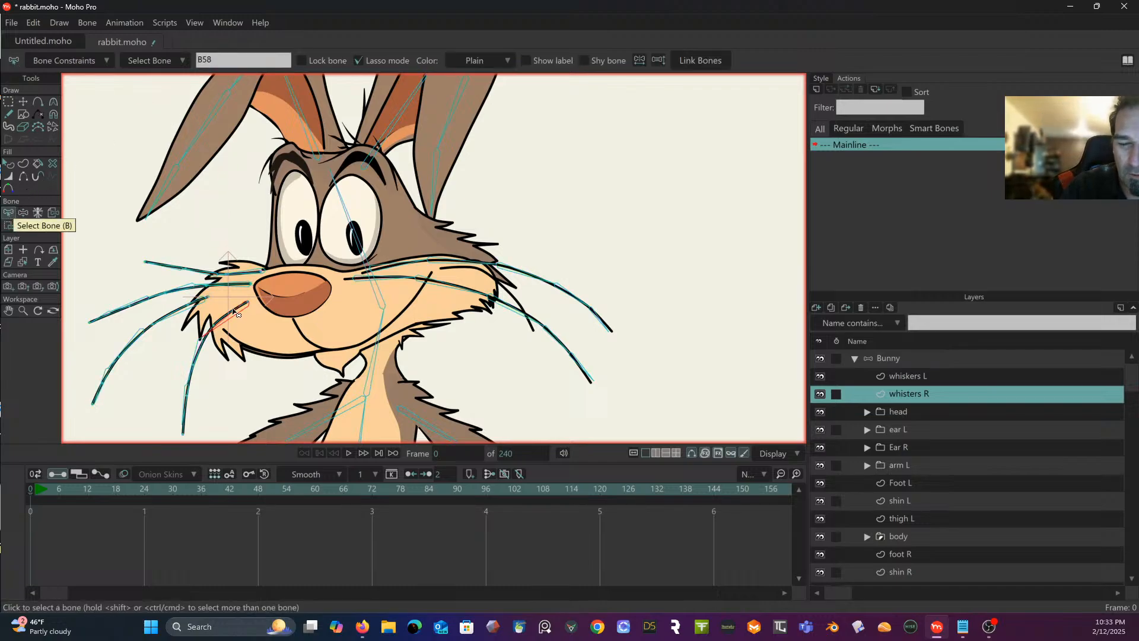
{"action": "left_click", "coordinate": [11, 223]}
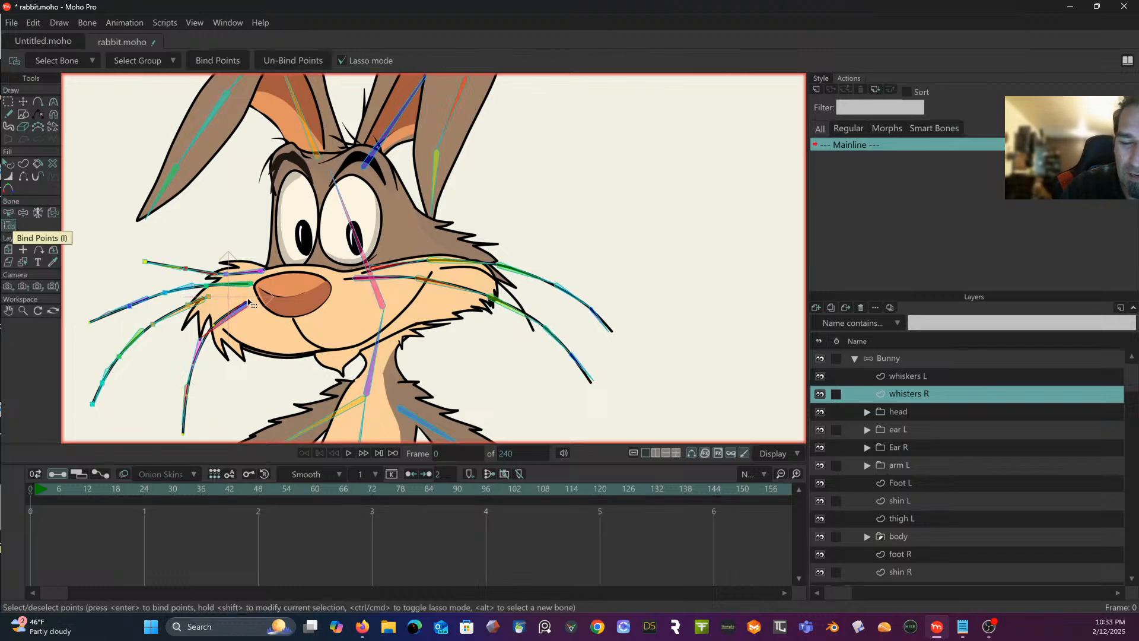
{"action": "mouse_move", "coordinate": [202, 334]}
{"action": "left_mouse_down"}
{"action": "mouse_move", "coordinate": [225, 349]}
{"action": "mouse_move", "coordinate": [261, 302]}
{"action": "left_mouse_up"}
{"action": "left_click", "coordinate": [215, 62]}
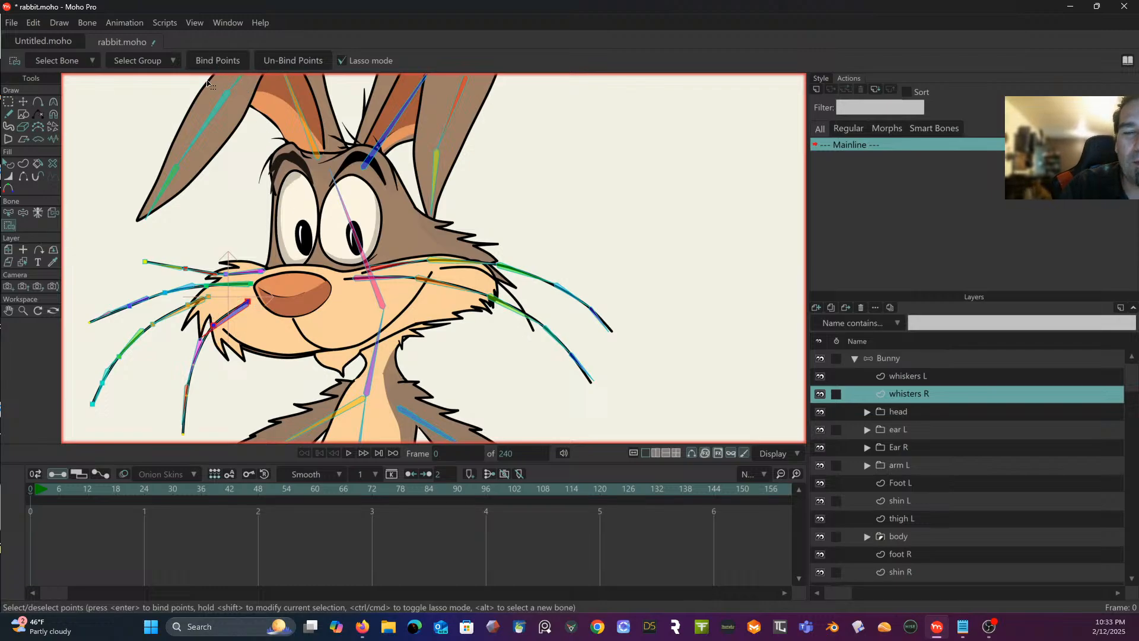
Step: On the whisters R layer, bind the lowest whisker's middle point to bone B59
{"action": "left_click", "coordinate": [14, 215]}
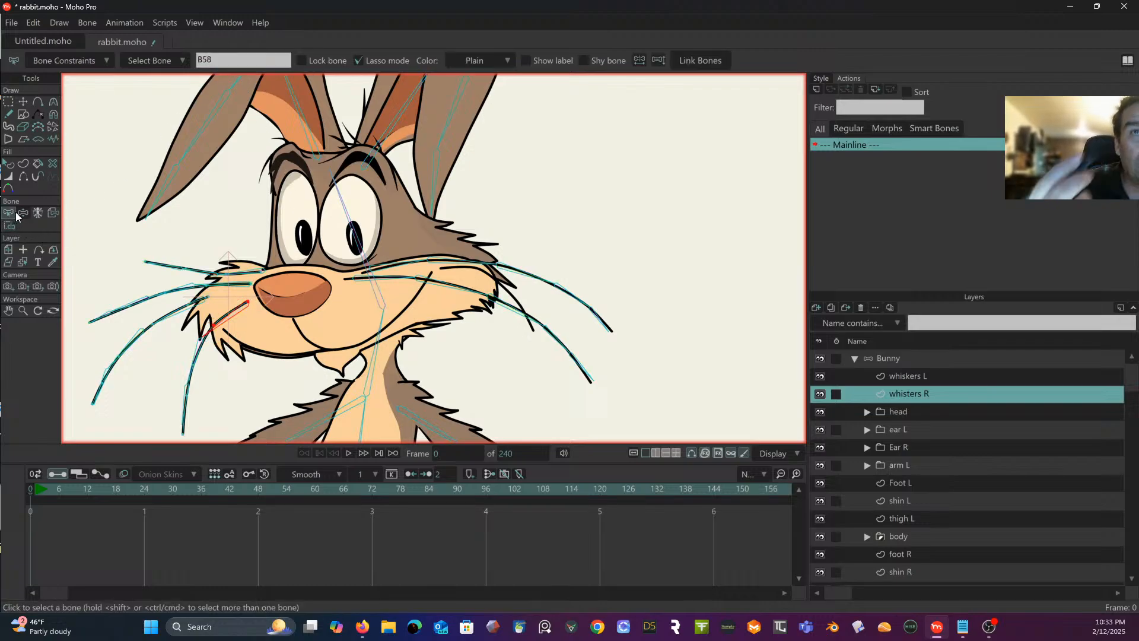
{"action": "left_click", "coordinate": [197, 356]}
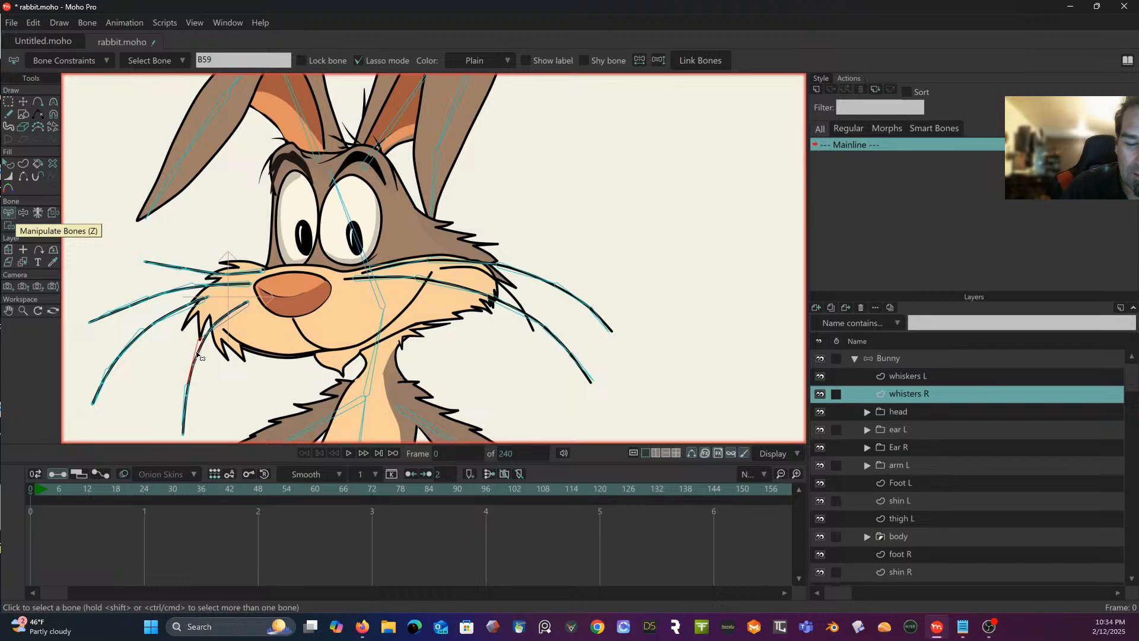
{"action": "left_click", "coordinate": [8, 225]}
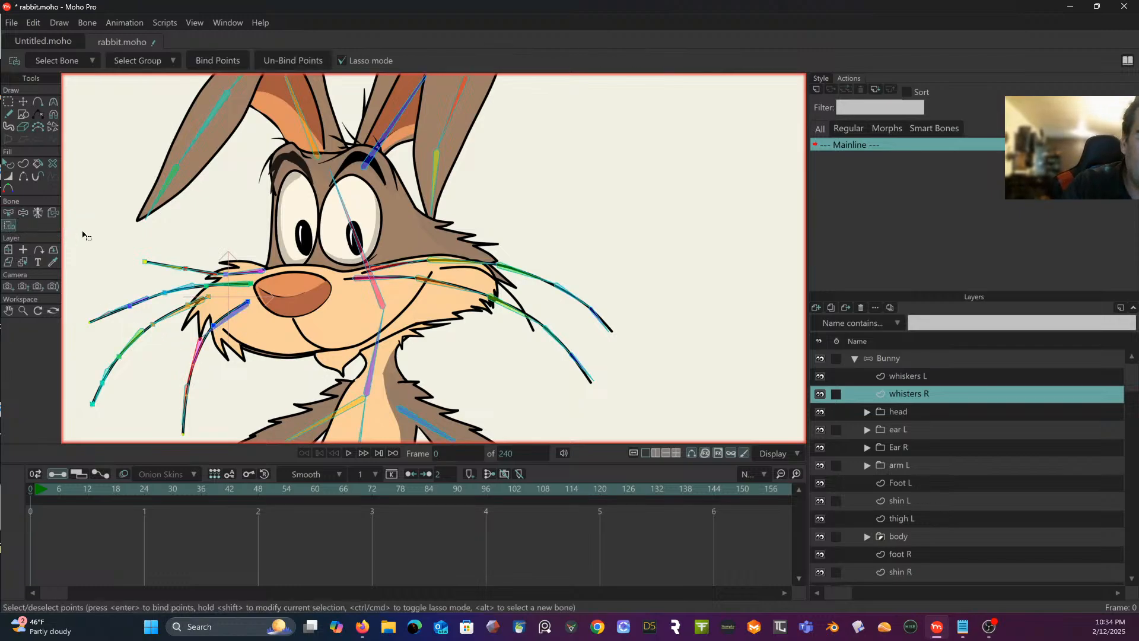
{"action": "mouse_move", "coordinate": [206, 349]}
{"action": "left_mouse_down"}
{"action": "mouse_move", "coordinate": [191, 343]}
{"action": "mouse_move", "coordinate": [189, 385]}
{"action": "left_mouse_up"}
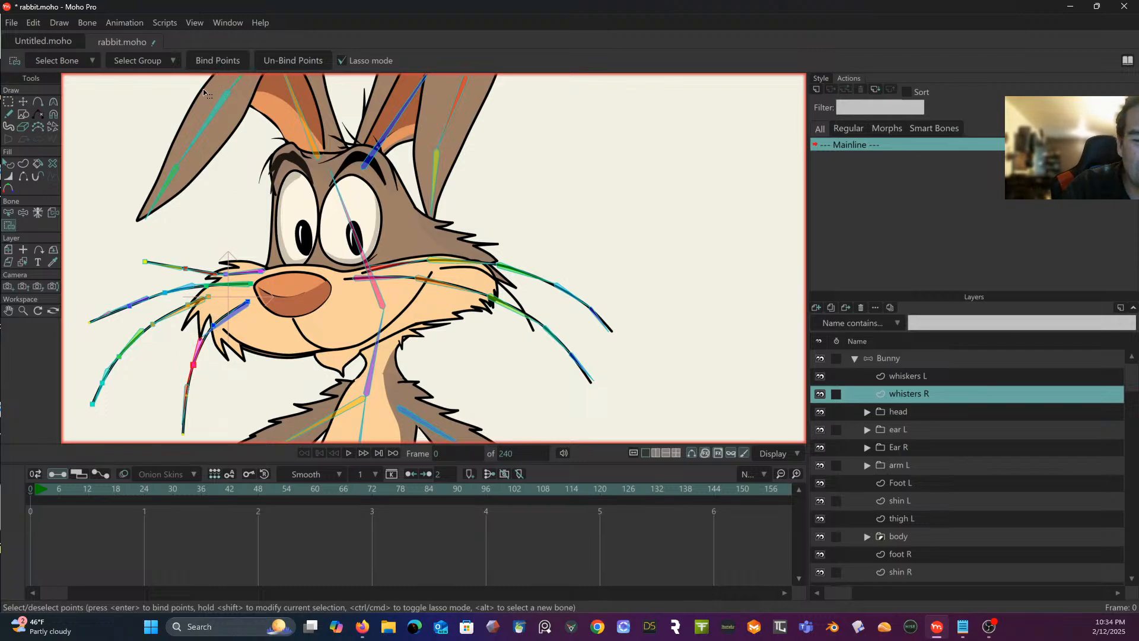
Step: Bind the lowest whisker's outermost points, including the tip, on the whisters R layer to the end bone B60
{"action": "key", "text": "z"}
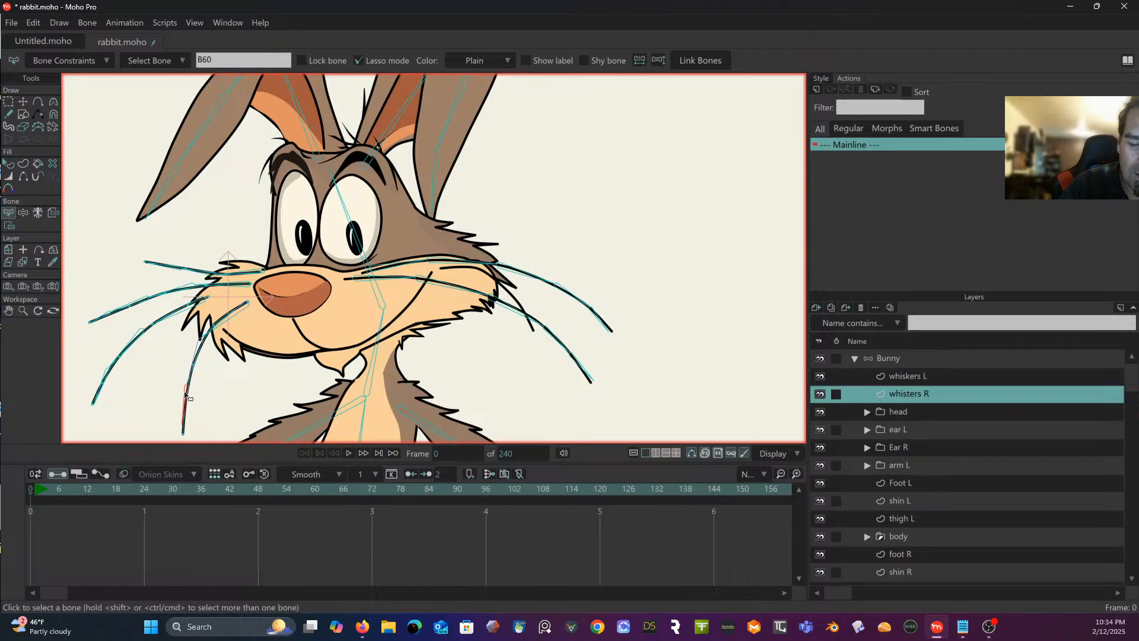
{"action": "left_click", "coordinate": [14, 226]}
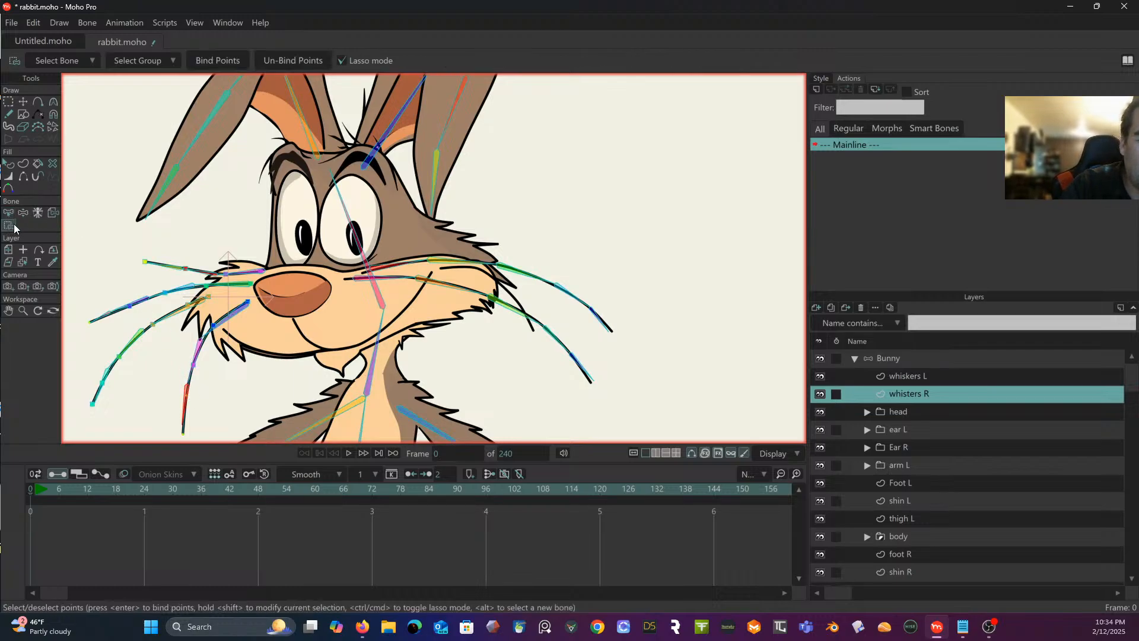
{"action": "mouse_move", "coordinate": [199, 387]}
{"action": "left_mouse_down"}
{"action": "mouse_move", "coordinate": [167, 407]}
{"action": "mouse_move", "coordinate": [173, 440]}
{"action": "mouse_move", "coordinate": [209, 431]}
{"action": "mouse_move", "coordinate": [213, 389]}
{"action": "left_mouse_up"}
{"action": "left_click", "coordinate": [223, 60]}
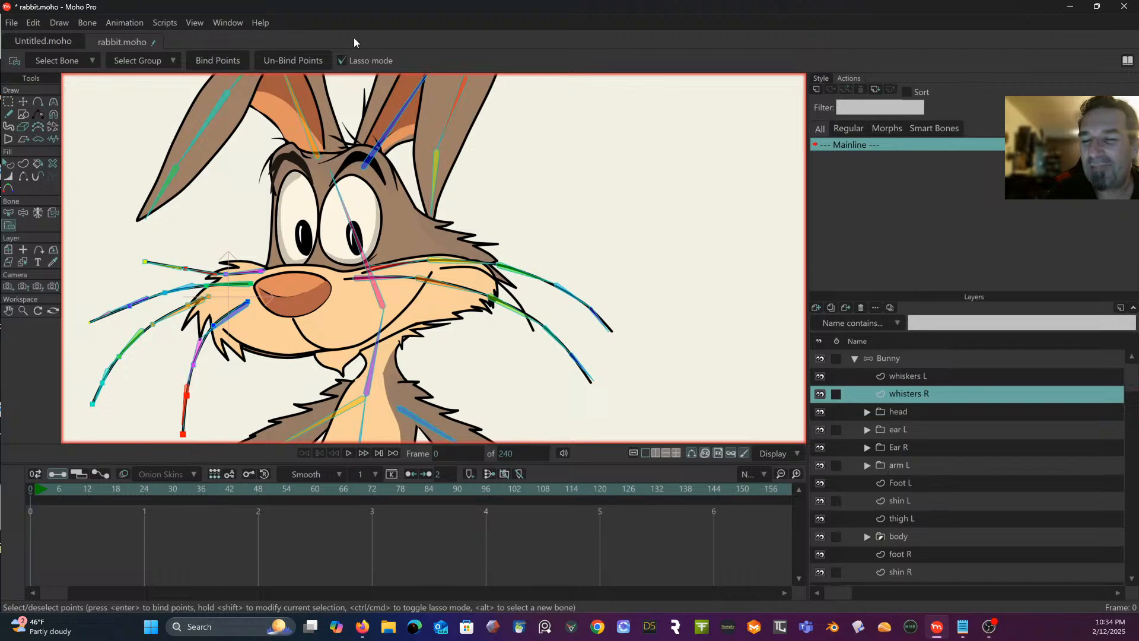
Step: Move the ear L tip layer out of the ear L group to the top of the Bunny layer, above whiskers L
{"action": "scroll", "coordinate": [539, 158], "scroll_direction": "down", "scroll_amount": 3}
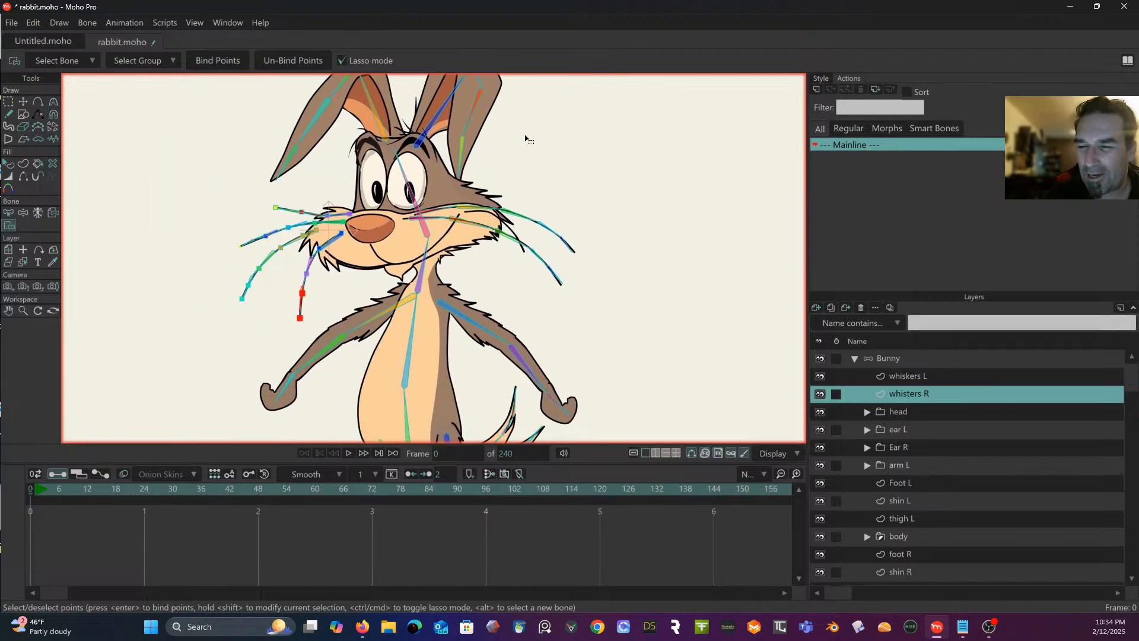
{"action": "left_click_drag", "start_coordinate": [508, 168], "coordinate": [508, 175]}
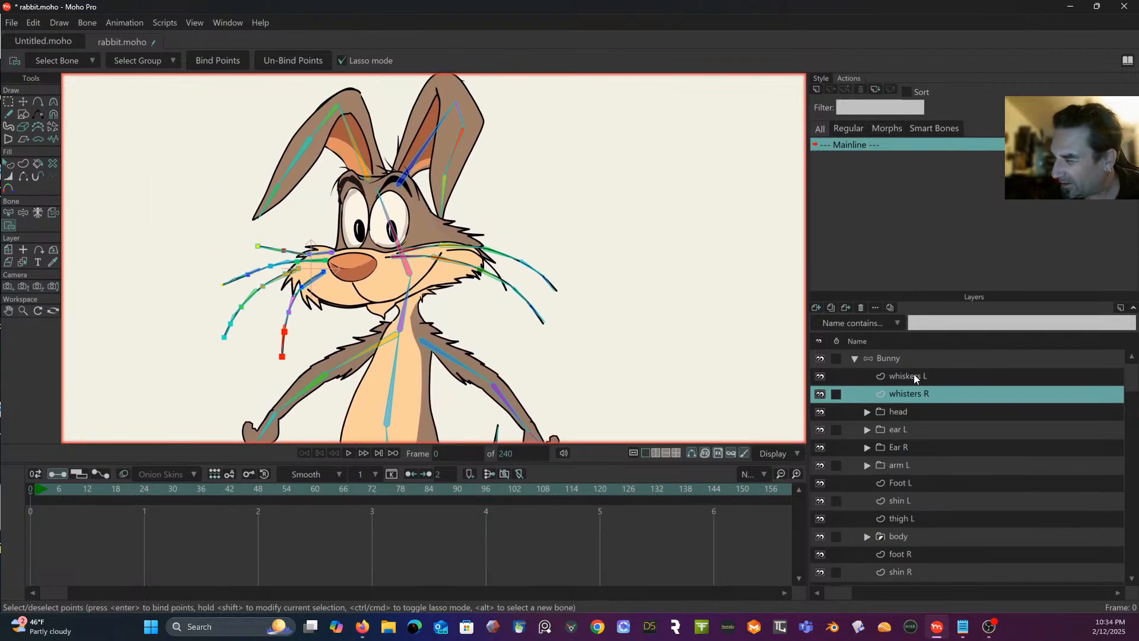
{"action": "scroll", "coordinate": [884, 424], "scroll_direction": "down", "scroll_amount": 2}
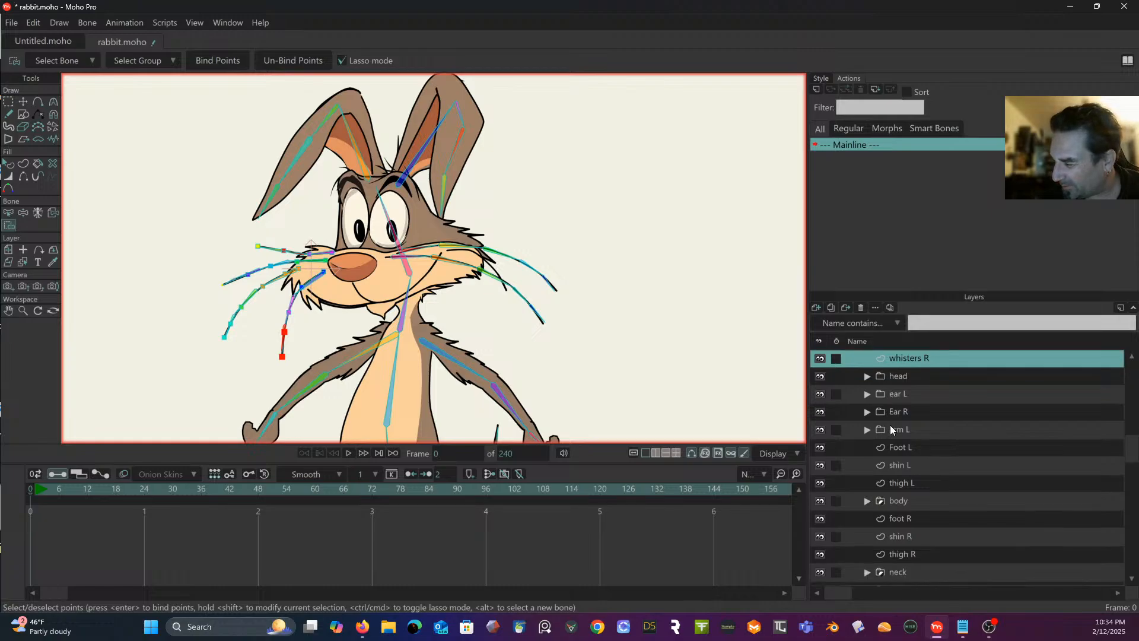
{"action": "scroll", "coordinate": [891, 428], "scroll_direction": "down", "scroll_amount": 1}
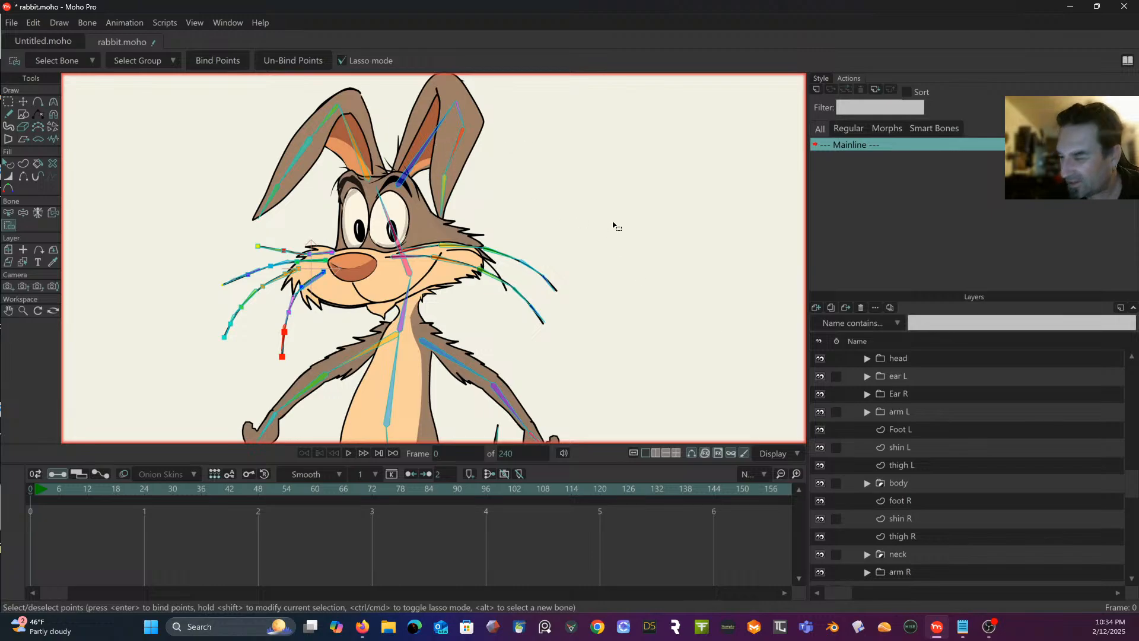
{"action": "scroll", "coordinate": [888, 445], "scroll_direction": "down", "scroll_amount": 1}
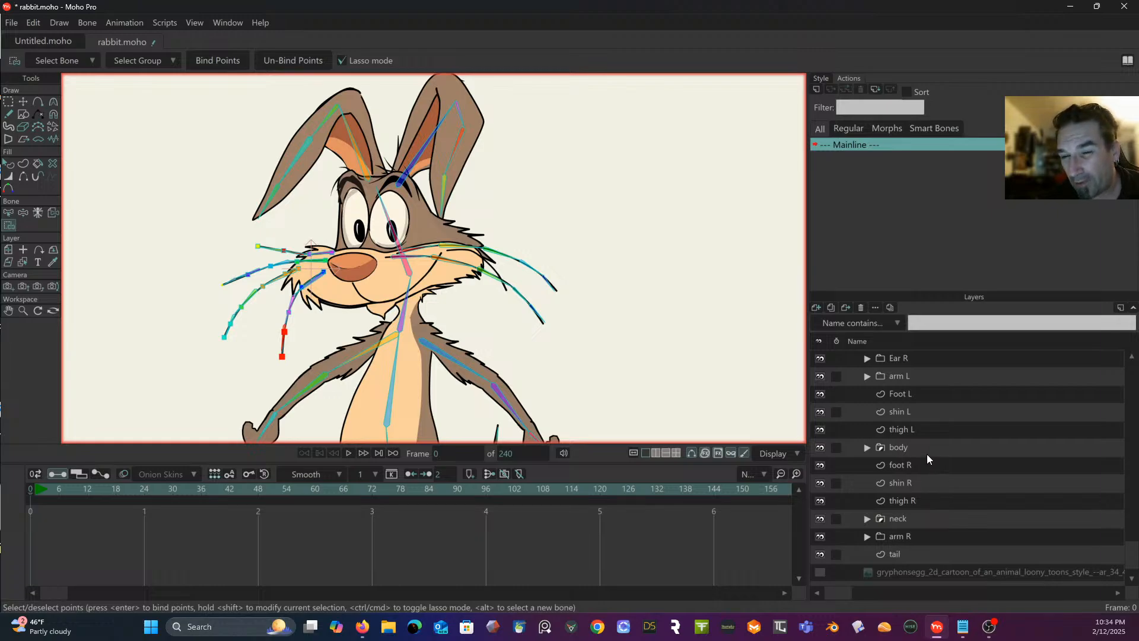
{"action": "scroll", "coordinate": [916, 451], "scroll_direction": "down", "scroll_amount": 1}
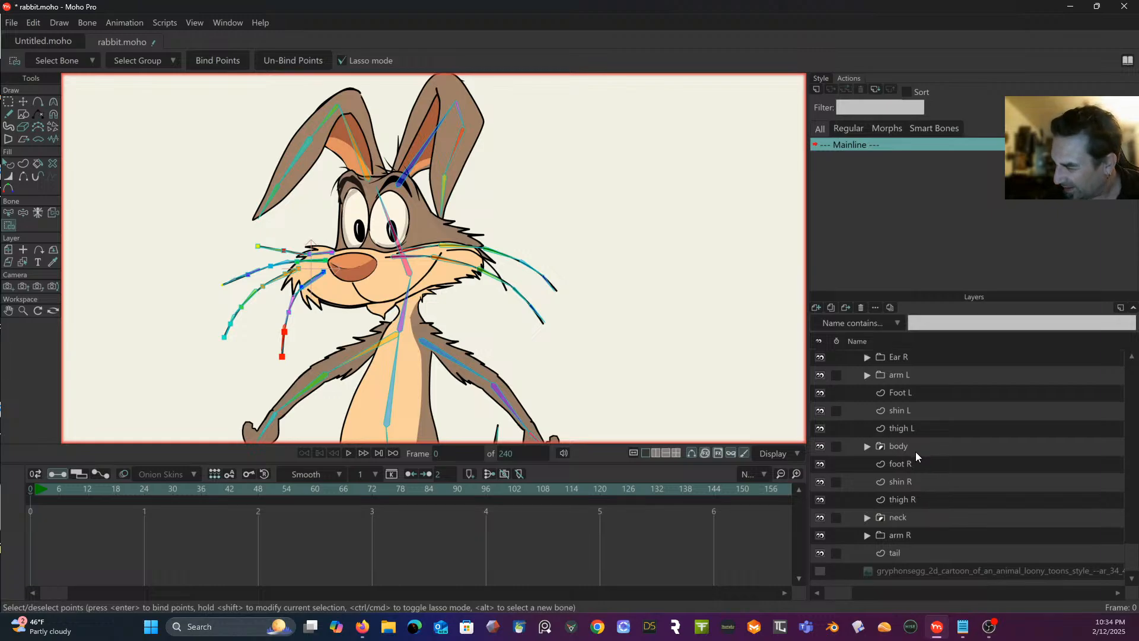
{"action": "scroll", "coordinate": [912, 480], "scroll_direction": "up", "scroll_amount": 2}
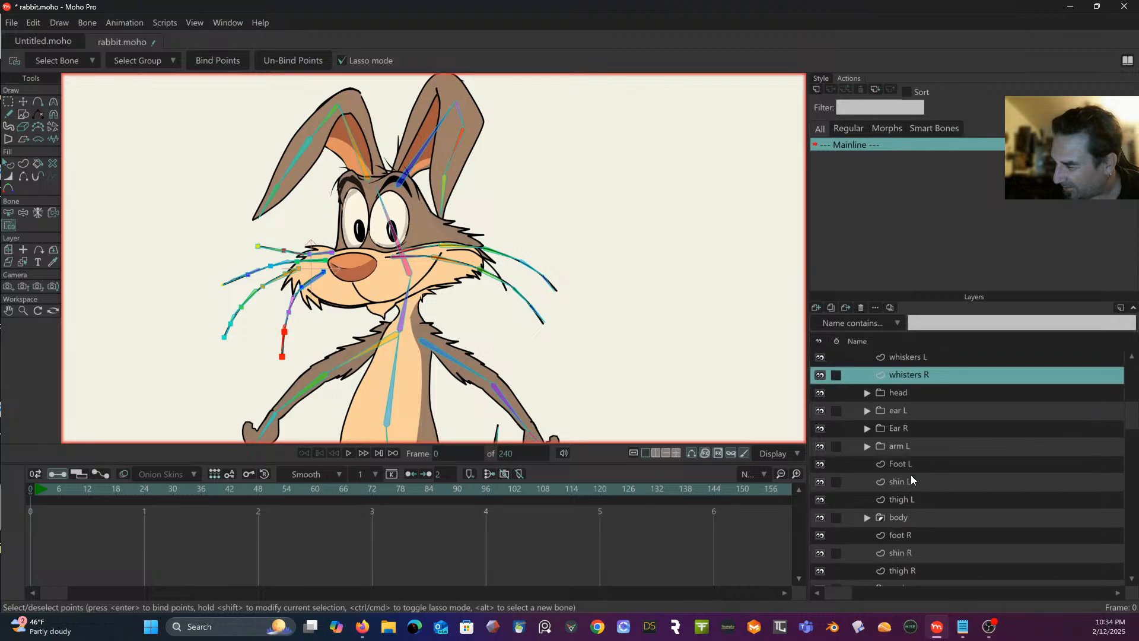
{"action": "left_click", "coordinate": [867, 428]}
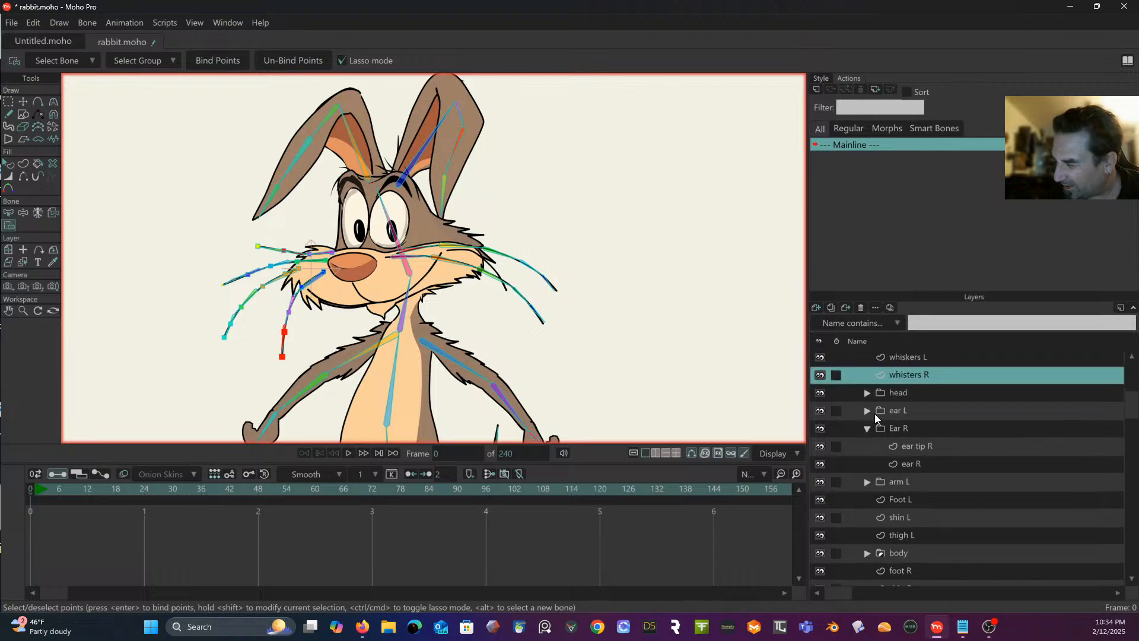
{"action": "left_click", "coordinate": [867, 410]}
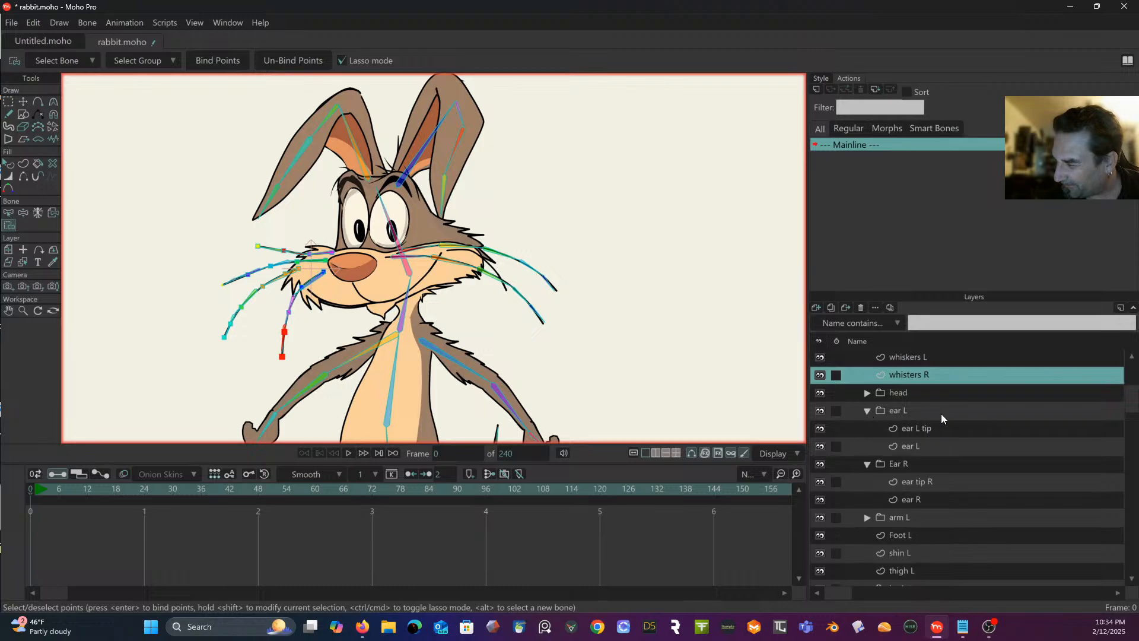
{"action": "left_click", "coordinate": [913, 428]}
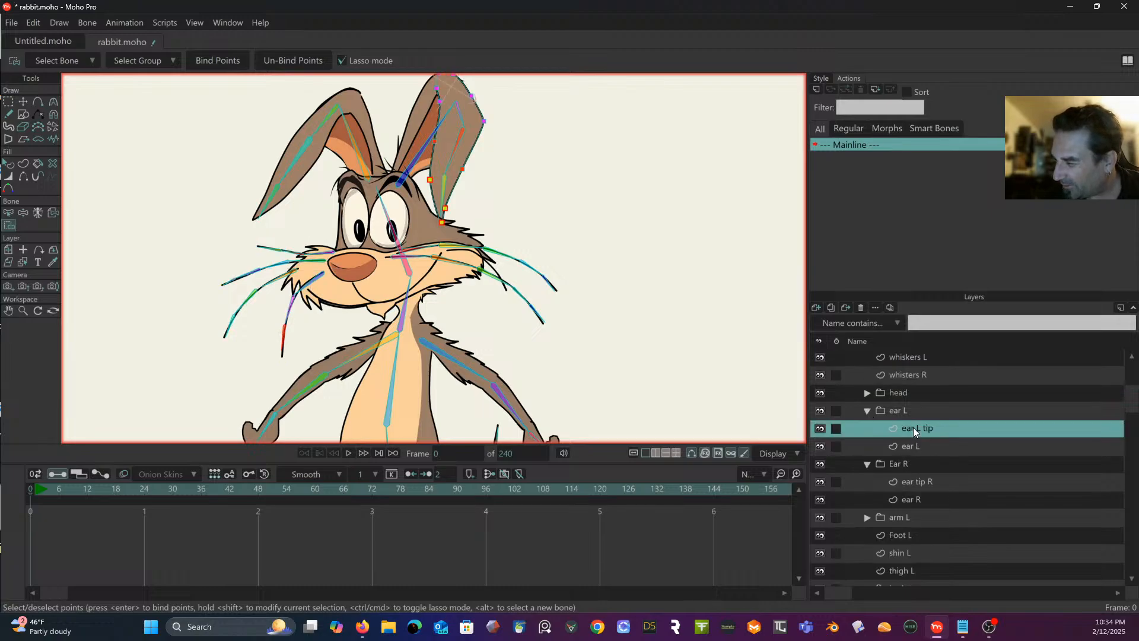
{"action": "scroll", "coordinate": [913, 426], "scroll_direction": "up", "scroll_amount": 1}
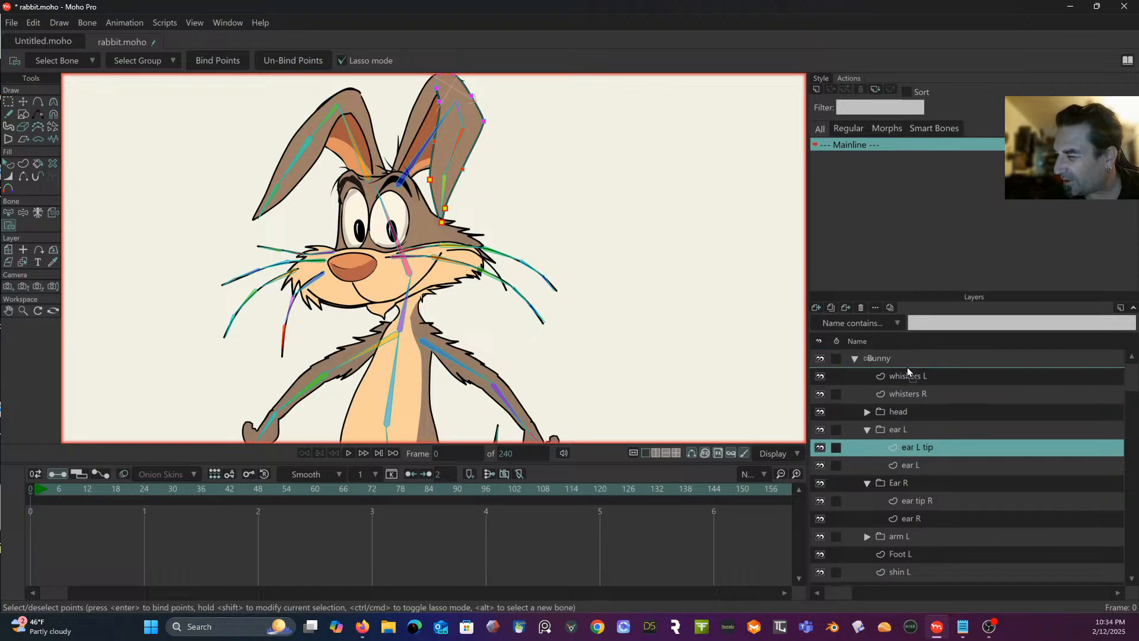
{"action": "left_click_drag", "start_coordinate": [907, 377], "coordinate": [909, 367]}
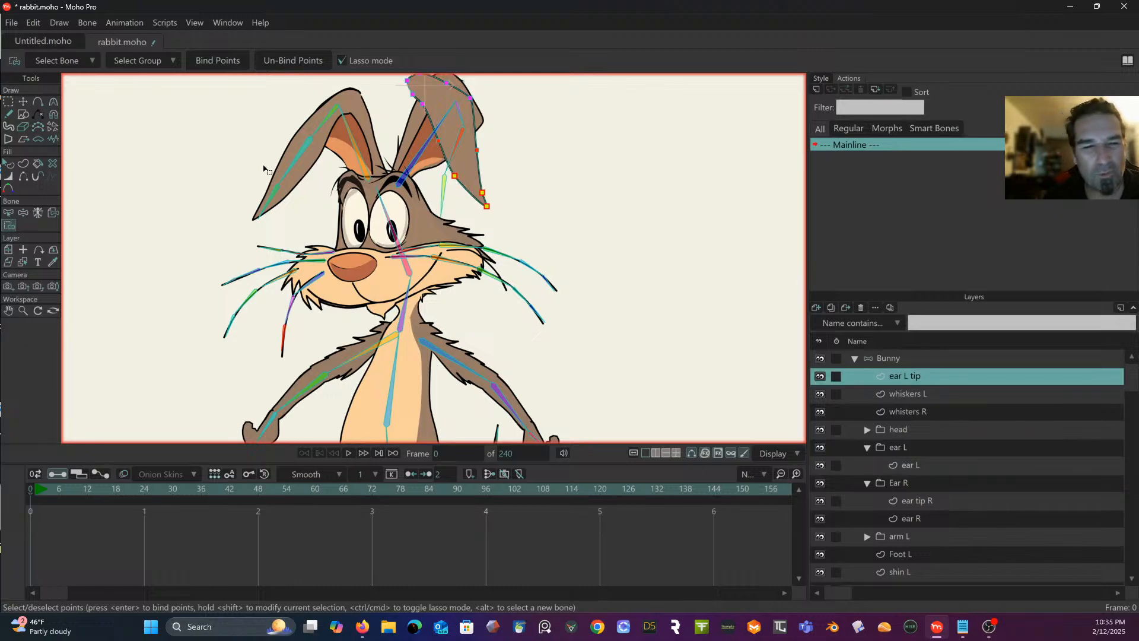
Step: Reposition the whole ear L tip layer to X 0.0813, Y 0.0041 so it lines up with the upper edge of the left ear
{"action": "left_click", "coordinate": [23, 102]}
{"action": "left_click_drag", "start_coordinate": [179, 243], "coordinate": [188, 280]}
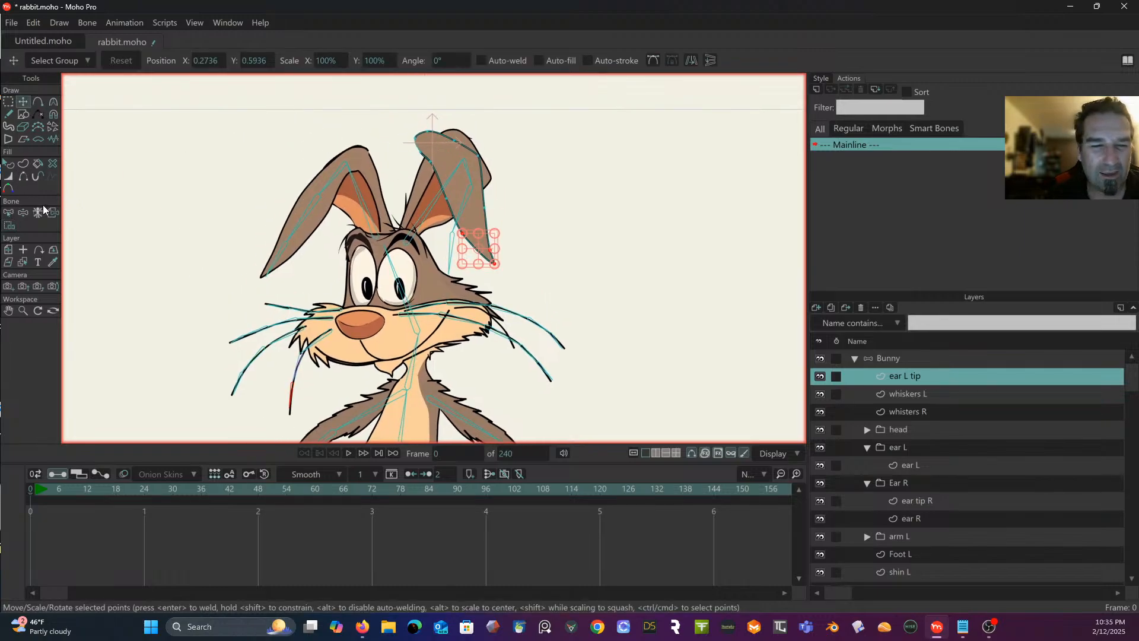
{"action": "left_click", "coordinate": [24, 253]}
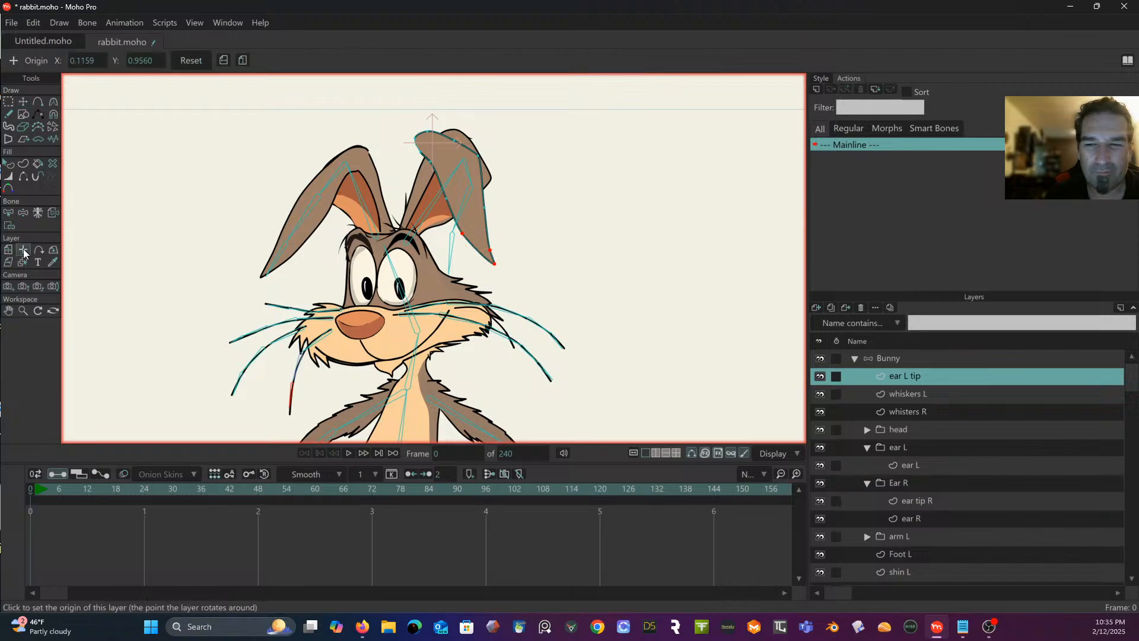
{"action": "left_click", "coordinate": [9, 250]}
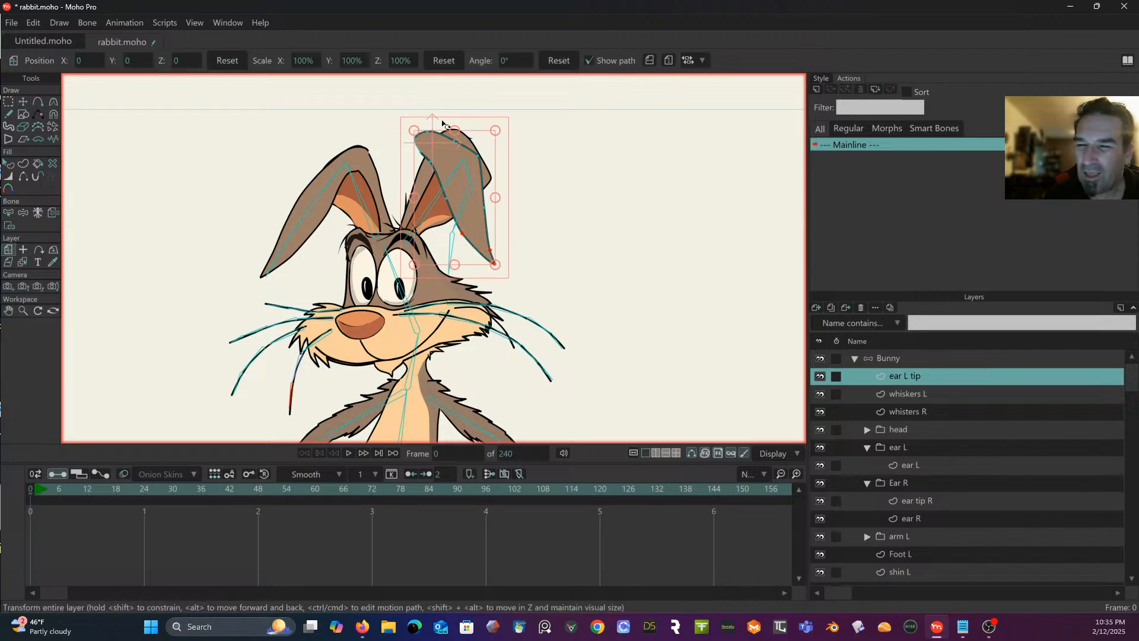
{"action": "left_click_drag", "start_coordinate": [459, 162], "coordinate": [476, 156]}
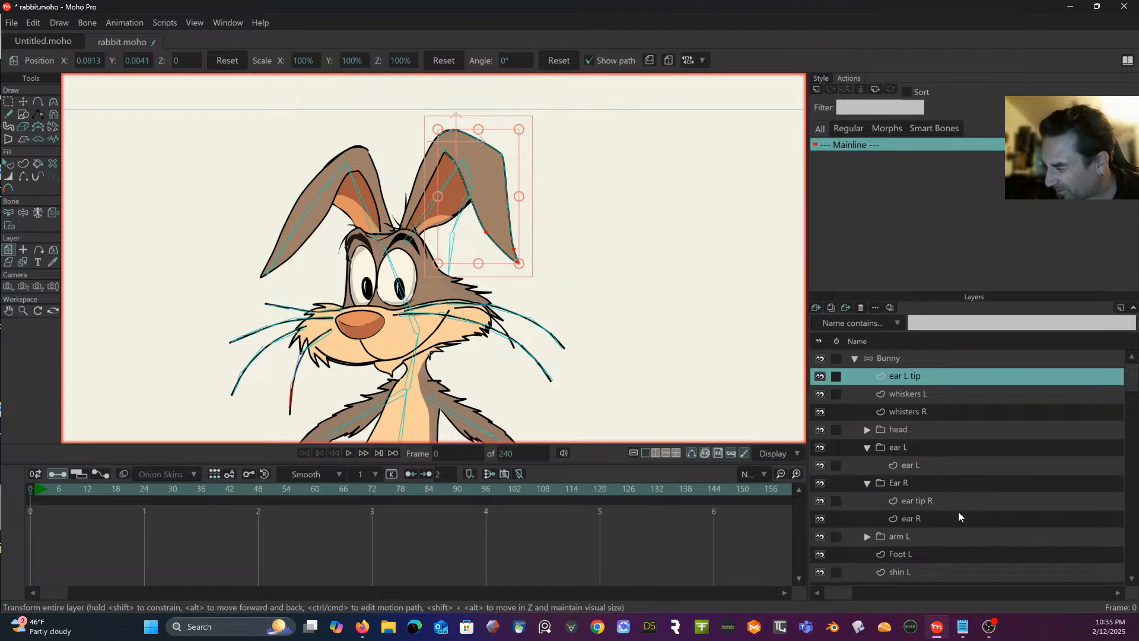
Step: Move the ear tip R layer out of the Ear R group to directly below the ear L tip layer
{"action": "scroll", "coordinate": [922, 510], "scroll_direction": "down", "scroll_amount": 1}
{"action": "left_click", "coordinate": [916, 484]}
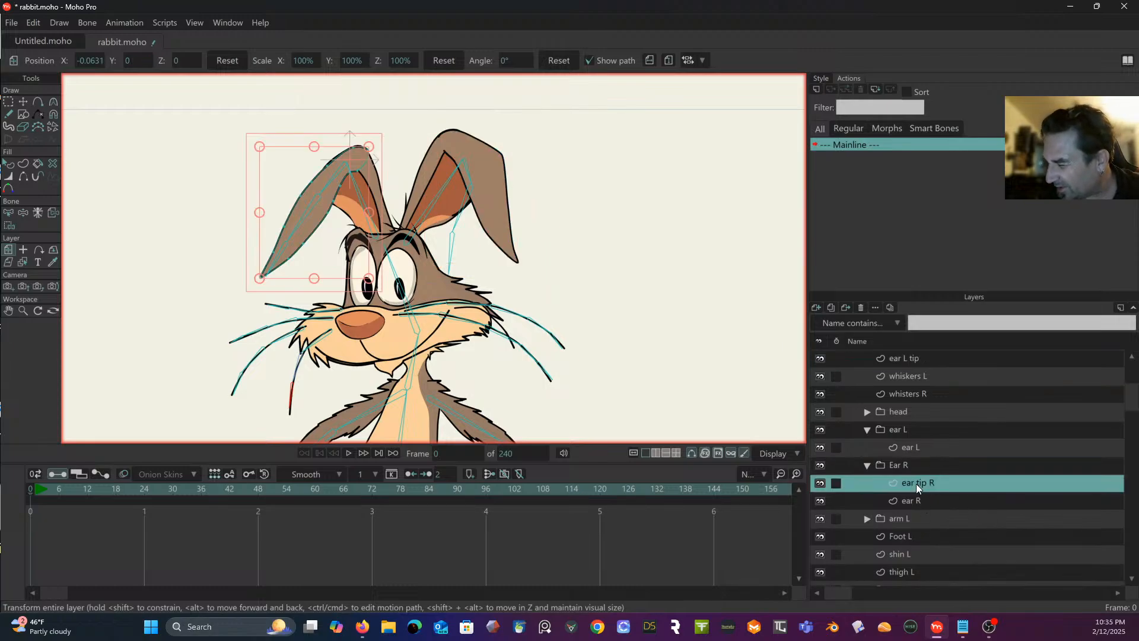
{"action": "mouse_move", "coordinate": [909, 373]}
{"action": "left_mouse_down"}
{"action": "mouse_move", "coordinate": [907, 358]}
{"action": "mouse_move", "coordinate": [909, 367]}
{"action": "left_mouse_up"}
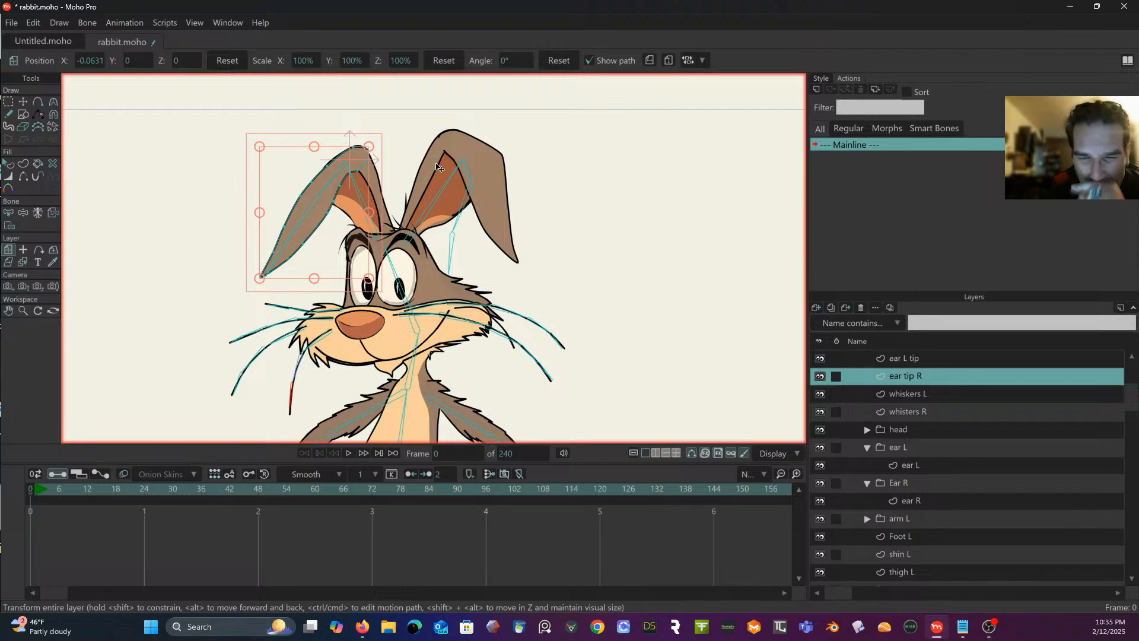
Step: Test the whiskers L bone chains by bending those whiskers up toward the ear with Manipulate Bones
{"action": "left_click", "coordinate": [14, 103]}
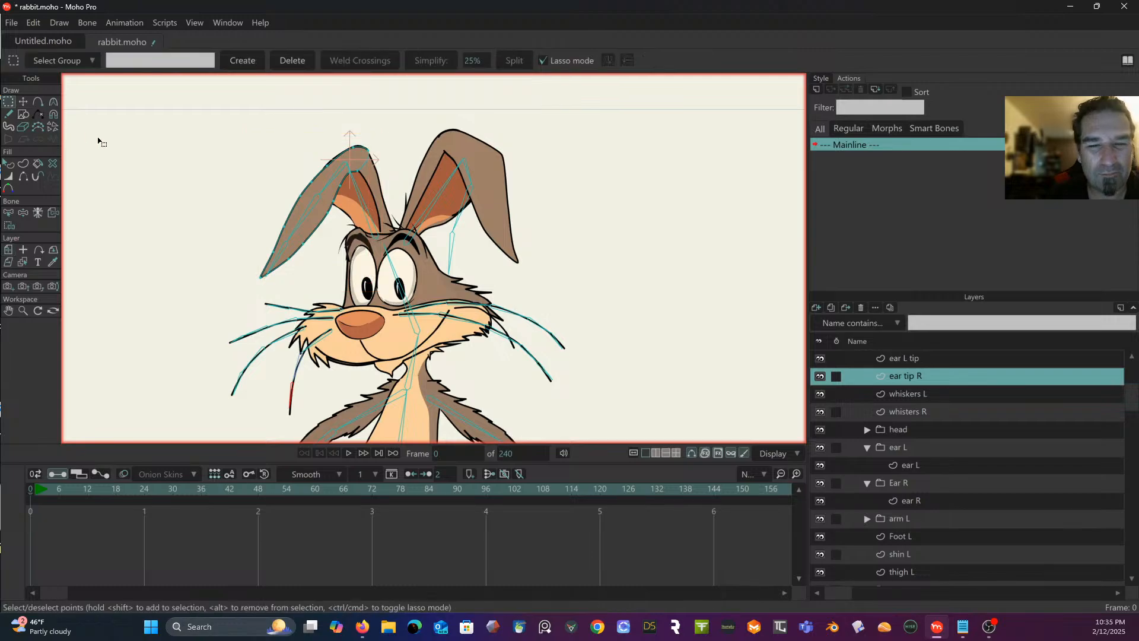
{"action": "scroll", "coordinate": [122, 153], "scroll_direction": "down", "scroll_amount": 5}
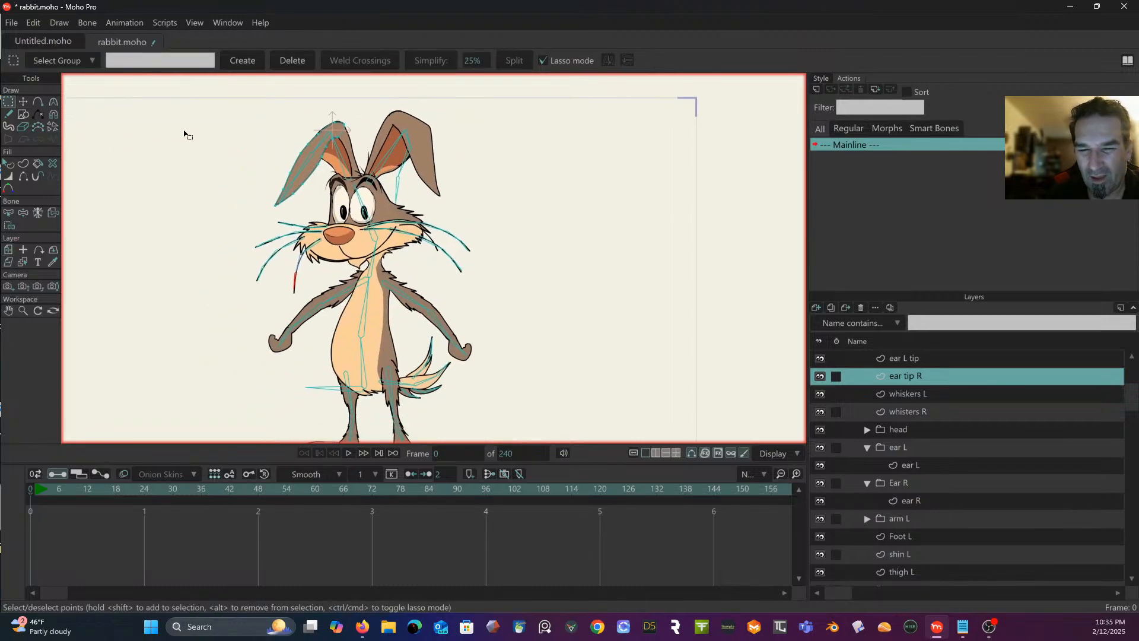
{"action": "left_click_drag", "start_coordinate": [182, 134], "coordinate": [211, 153]}
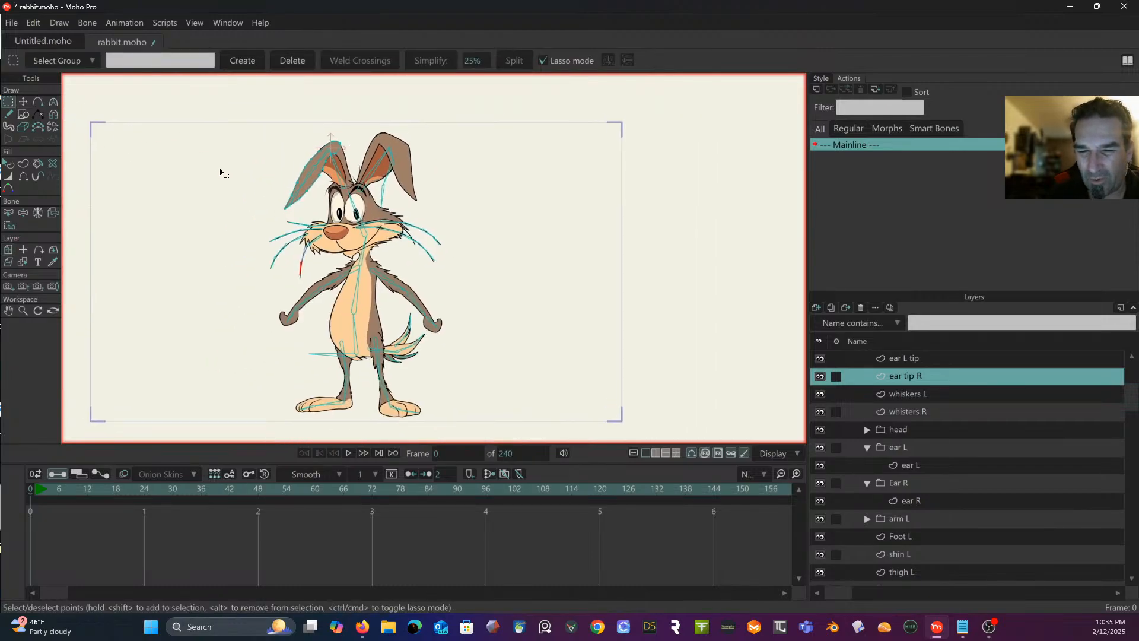
{"action": "scroll", "coordinate": [220, 173], "scroll_direction": "up", "scroll_amount": 1}
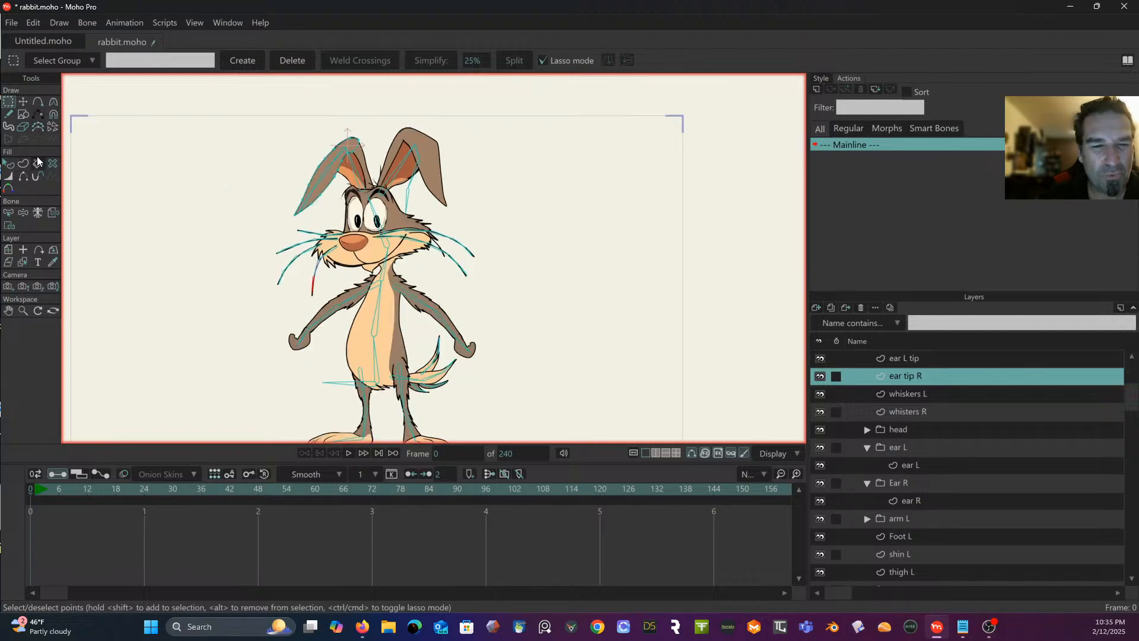
{"action": "left_click", "coordinate": [23, 213]}
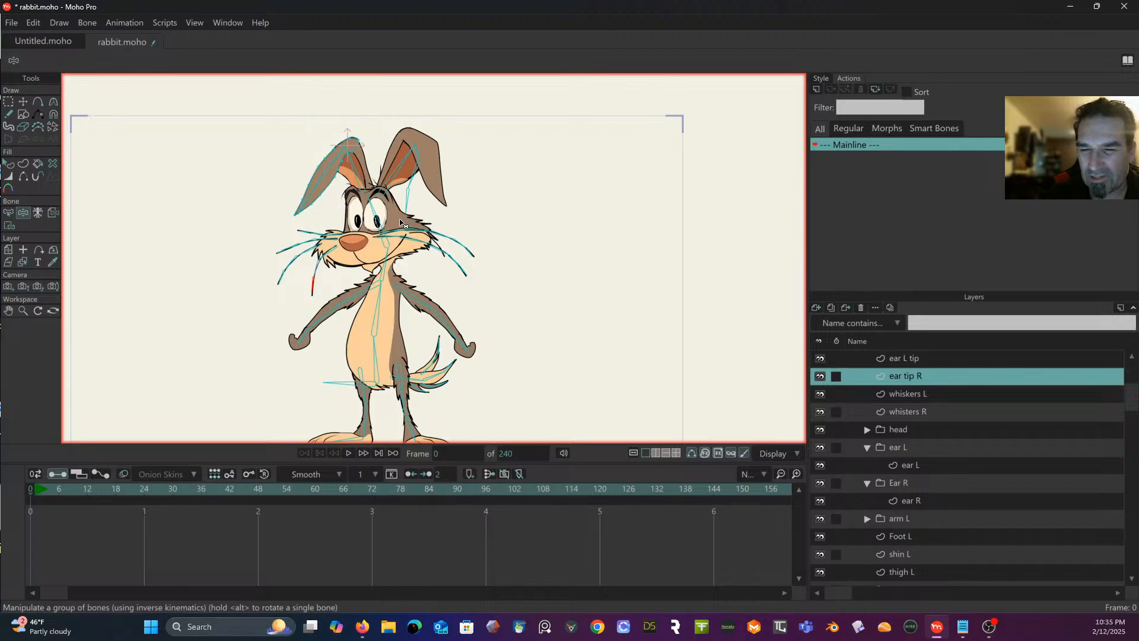
{"action": "scroll", "coordinate": [399, 223], "scroll_direction": "up", "scroll_amount": 5}
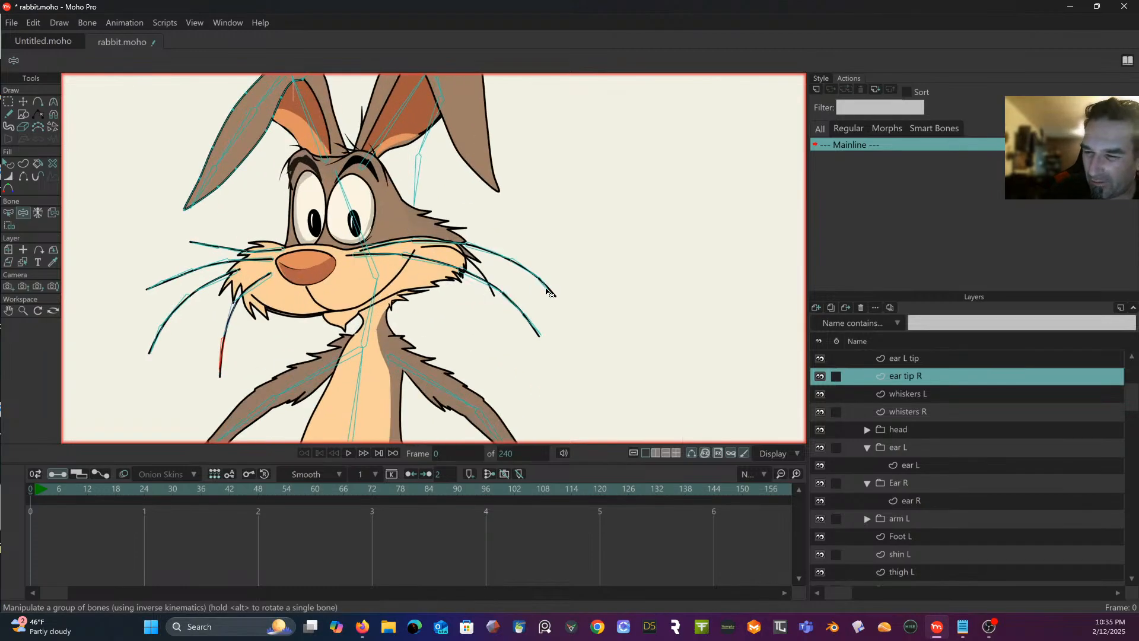
{"action": "left_click_drag", "start_coordinate": [551, 291], "coordinate": [475, 178]}
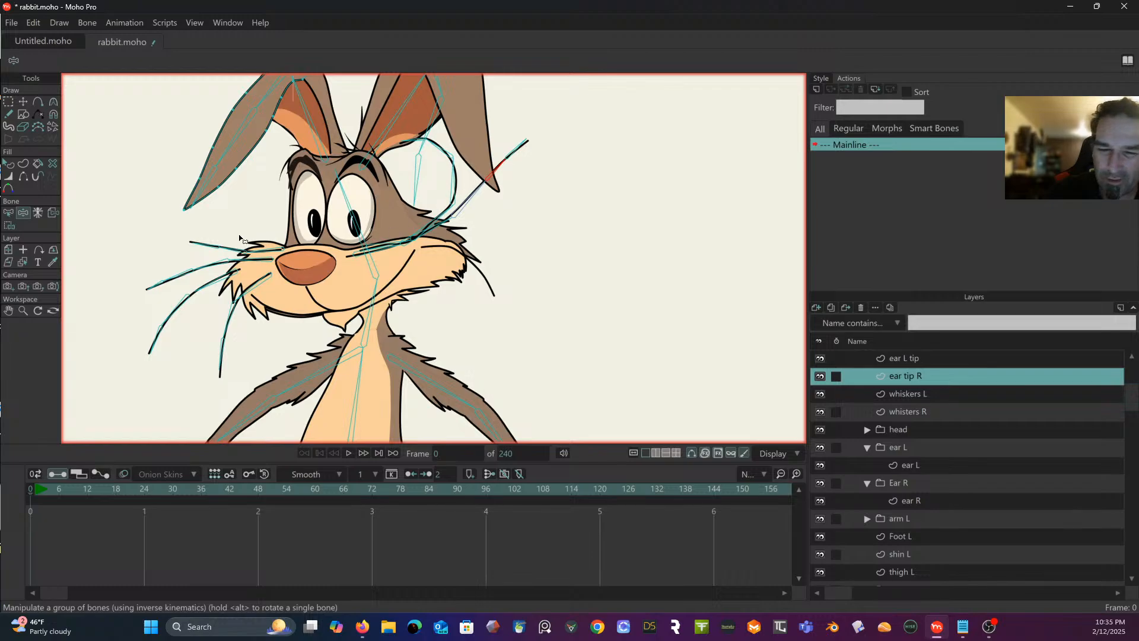
Step: Test the bone chains of the upper three whisters R whiskers by bending each one upward
{"action": "left_click_drag", "start_coordinate": [204, 246], "coordinate": [251, 188]}
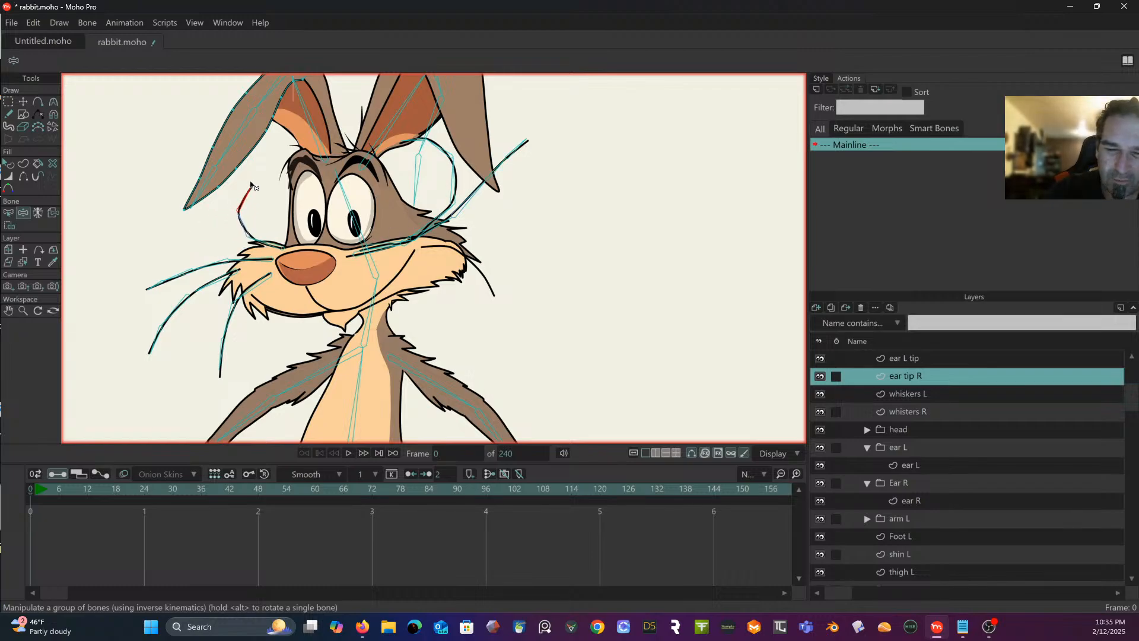
{"action": "left_click", "coordinate": [180, 273]}
{"action": "left_click_drag", "start_coordinate": [179, 272], "coordinate": [201, 220]}
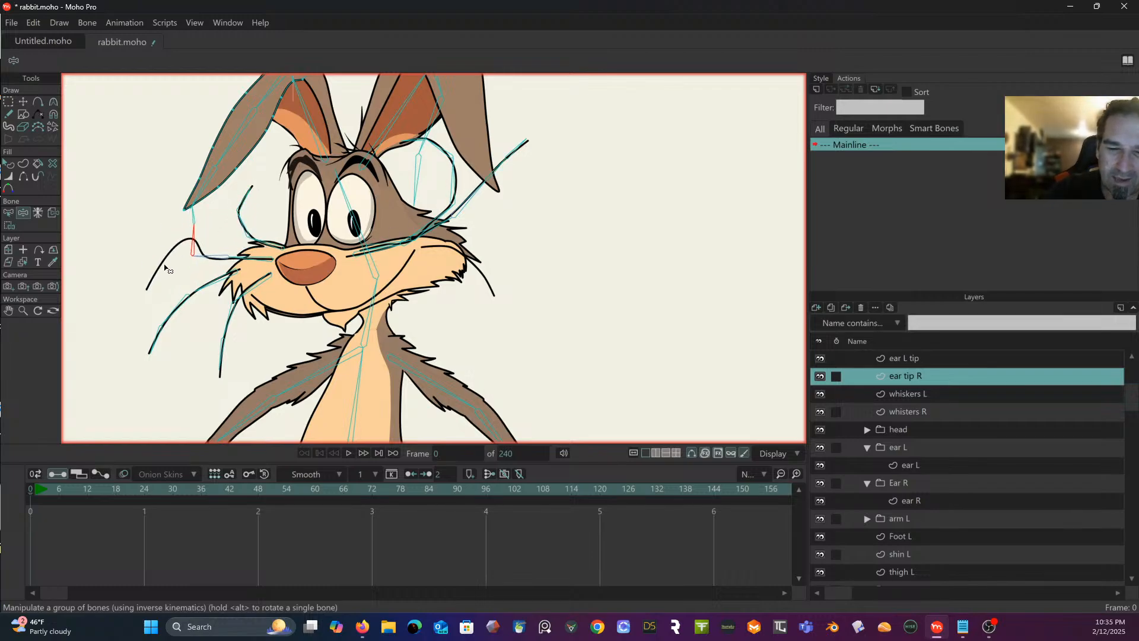
{"action": "left_click_drag", "start_coordinate": [148, 293], "coordinate": [147, 265]}
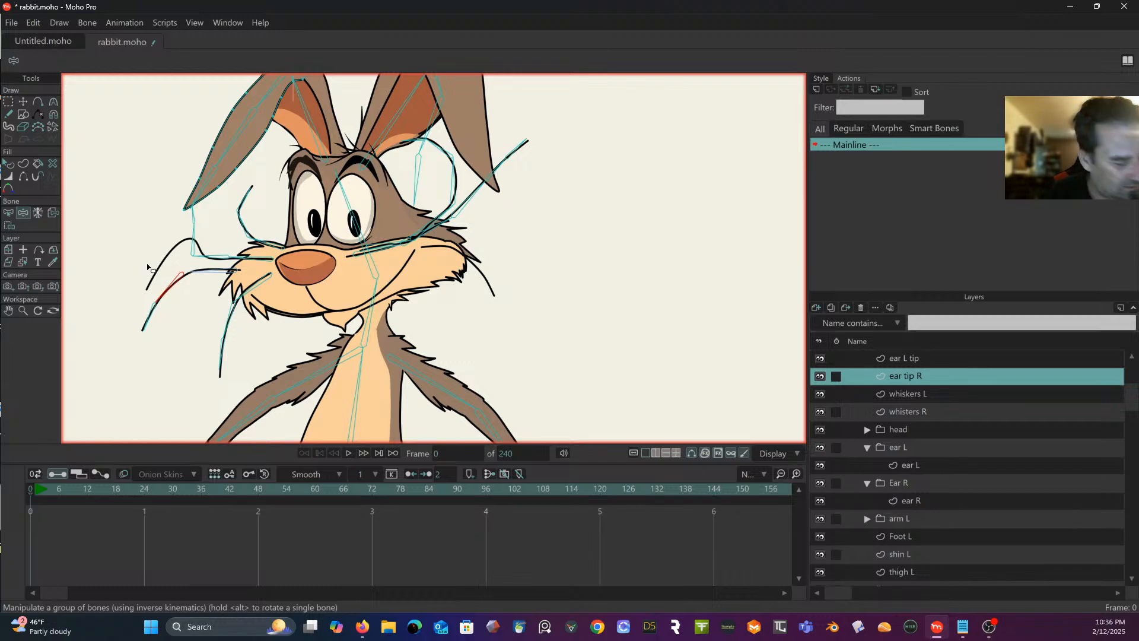
Step: Undo the whisker test bends and bind the tip point of the second whisters R whisker to its outermost bone
{"action": "key", "text": "ctrl+z"}
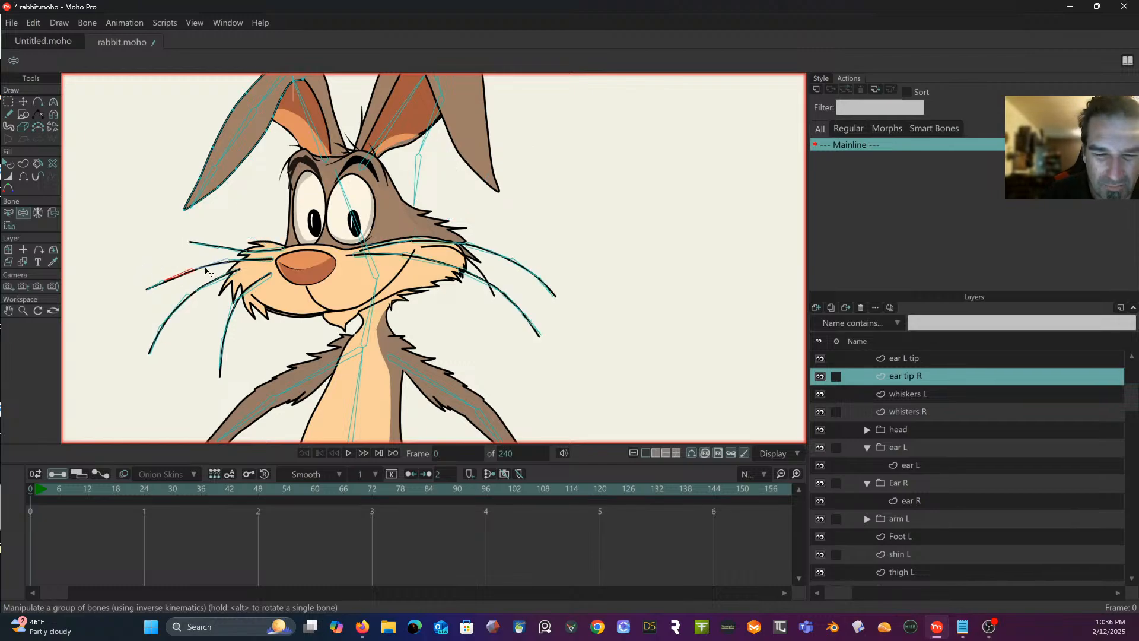
{"action": "left_click", "coordinate": [155, 286]}
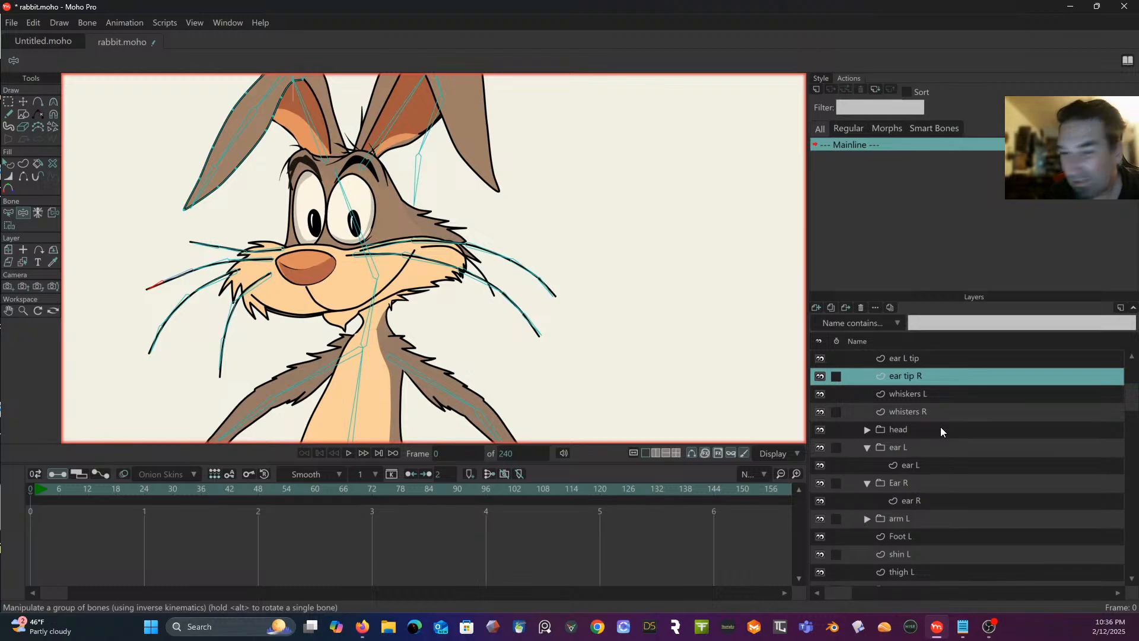
{"action": "left_click", "coordinate": [15, 227]}
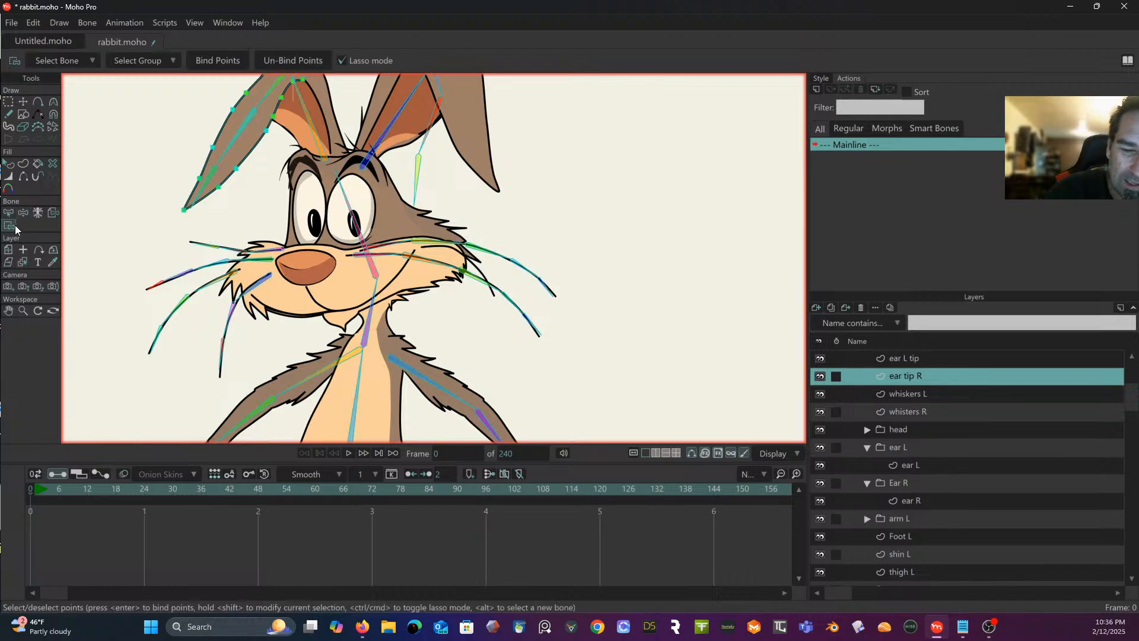
{"action": "mouse_move", "coordinate": [147, 300]}
{"action": "left_mouse_down"}
{"action": "mouse_move", "coordinate": [153, 268]}
{"action": "mouse_move", "coordinate": [143, 304]}
{"action": "left_mouse_up"}
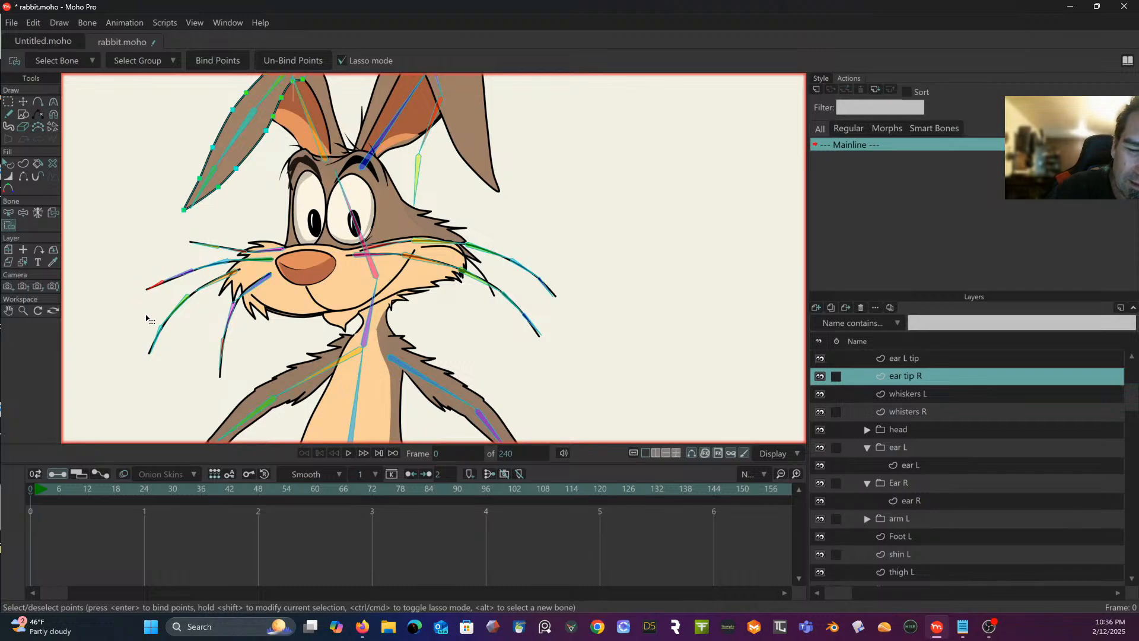
{"action": "scroll", "coordinate": [142, 336], "scroll_direction": "up", "scroll_amount": 5}
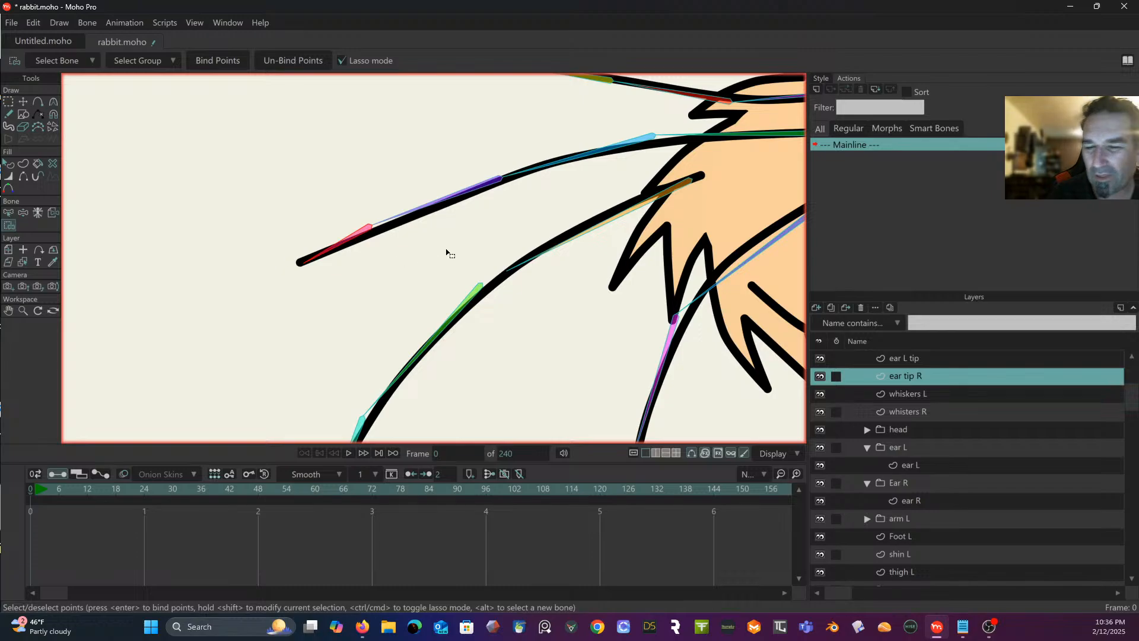
{"action": "left_click", "coordinate": [917, 408]}
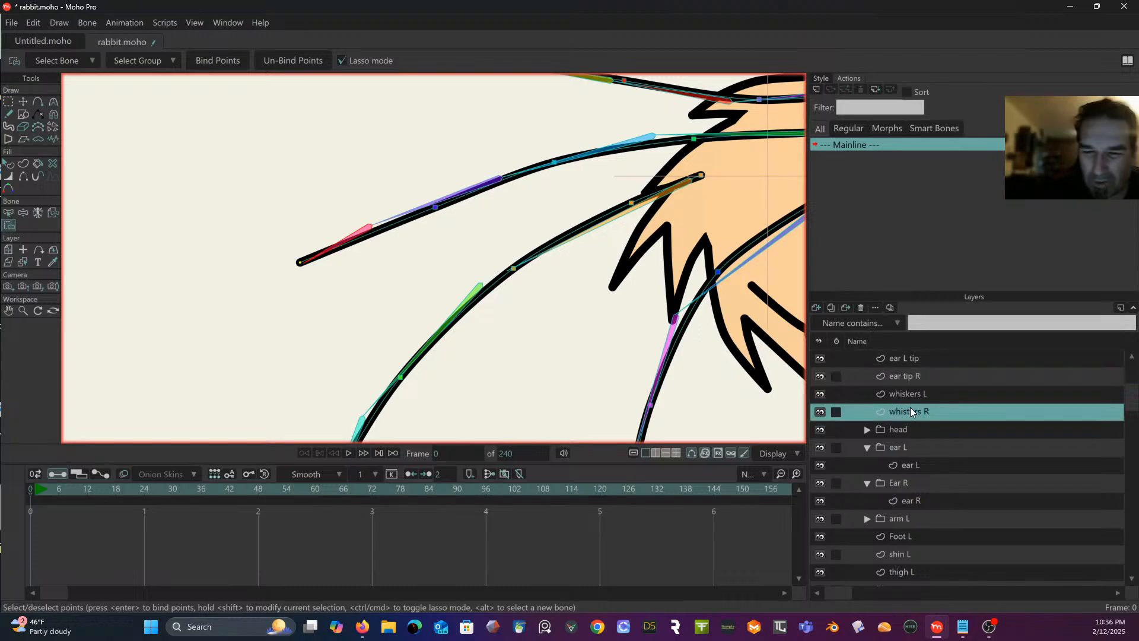
{"action": "mouse_move", "coordinate": [276, 271]}
{"action": "left_mouse_down"}
{"action": "mouse_move", "coordinate": [321, 281]}
{"action": "mouse_move", "coordinate": [279, 262]}
{"action": "left_mouse_up"}
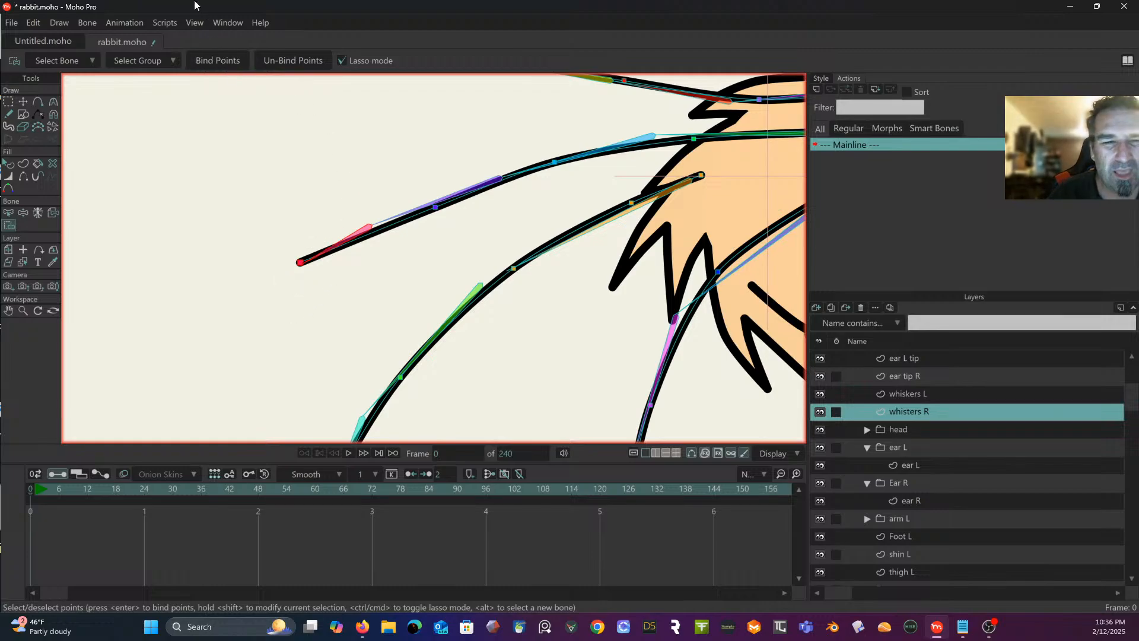
Step: Test the whisters R bone chains by bending the second, third and lowest whiskers with Manipulate Bones
{"action": "scroll", "coordinate": [98, 266], "scroll_direction": "down", "scroll_amount": 3}
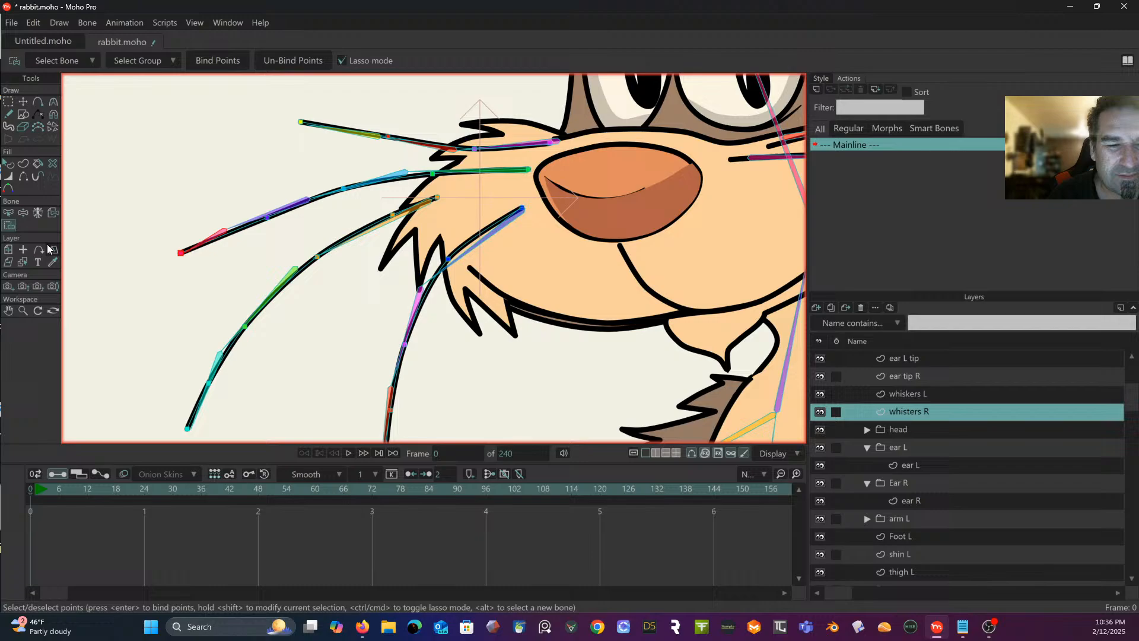
{"action": "left_click", "coordinate": [23, 213]}
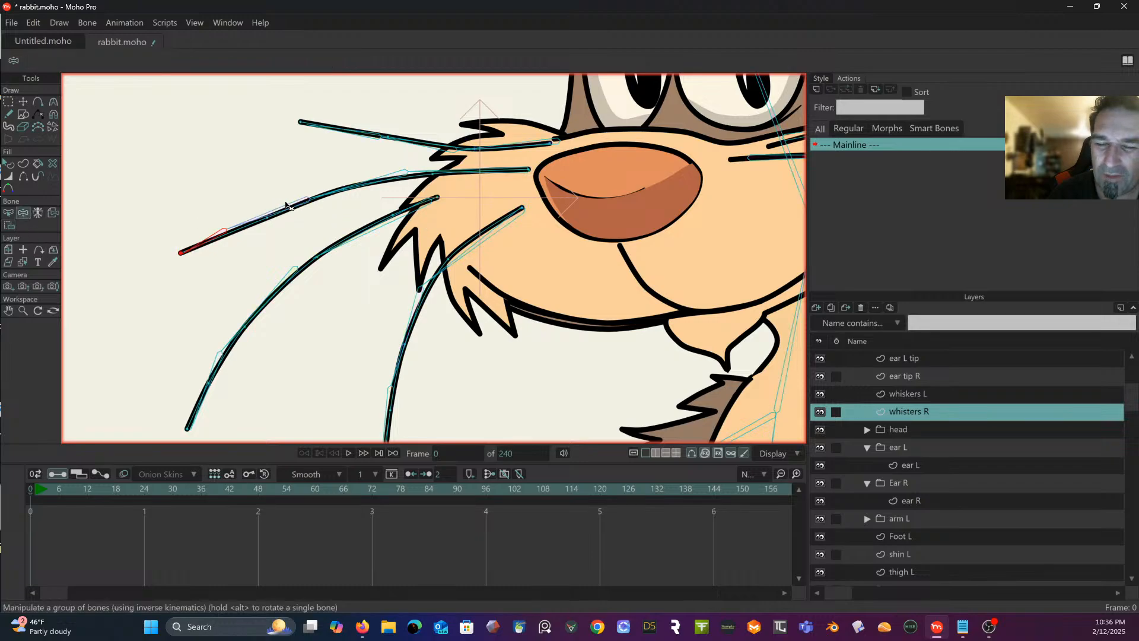
{"action": "left_click_drag", "start_coordinate": [290, 208], "coordinate": [308, 126]}
{"action": "left_click_drag", "start_coordinate": [225, 151], "coordinate": [308, 122]}
{"action": "scroll", "coordinate": [356, 148], "scroll_direction": "down", "scroll_amount": 2}
{"action": "left_click_drag", "start_coordinate": [391, 164], "coordinate": [392, 113]}
{"action": "left_click_drag", "start_coordinate": [357, 198], "coordinate": [359, 164]}
{"action": "mouse_move", "coordinate": [288, 161]}
{"action": "left_mouse_down"}
{"action": "mouse_move", "coordinate": [344, 130]}
{"action": "mouse_move", "coordinate": [265, 201]}
{"action": "mouse_move", "coordinate": [298, 184]}
{"action": "mouse_move", "coordinate": [237, 183]}
{"action": "mouse_move", "coordinate": [330, 144]}
{"action": "mouse_move", "coordinate": [304, 136]}
{"action": "mouse_move", "coordinate": [196, 178]}
{"action": "mouse_move", "coordinate": [197, 261]}
{"action": "left_mouse_up"}
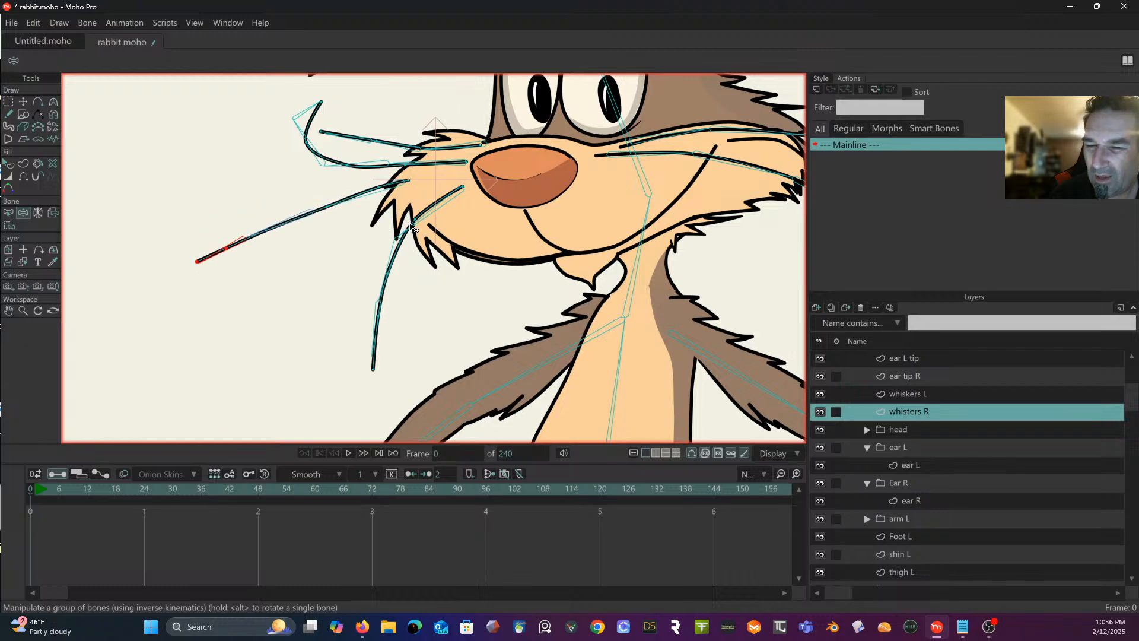
{"action": "left_click_drag", "start_coordinate": [410, 226], "coordinate": [337, 204]}
{"action": "scroll", "coordinate": [402, 187], "scroll_direction": "down", "scroll_amount": 4}
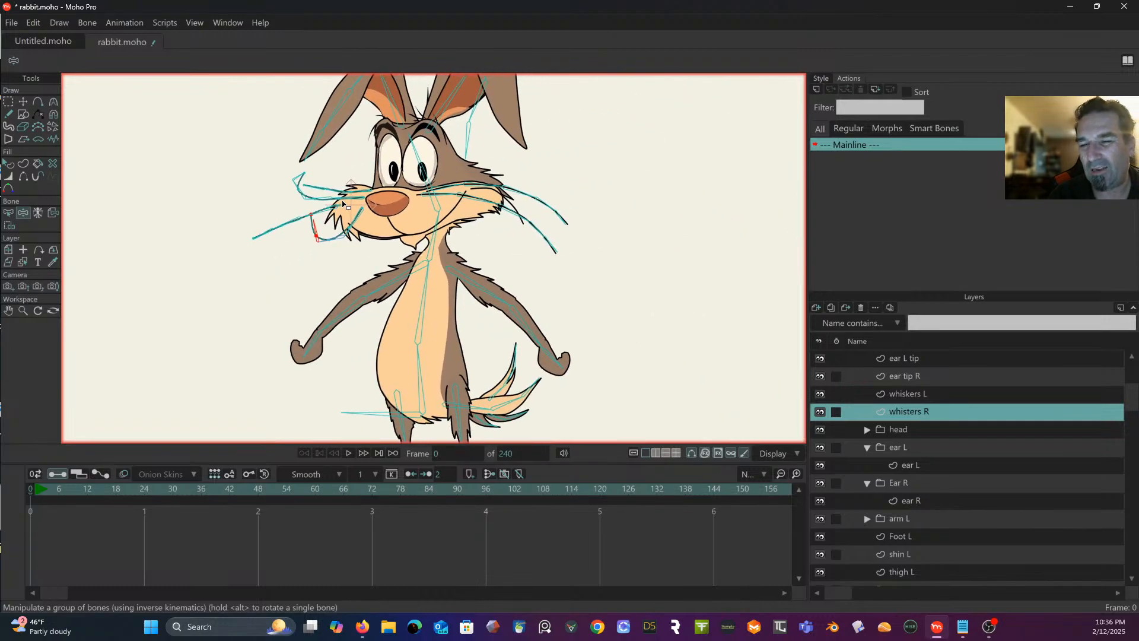
{"action": "left_click", "coordinate": [10, 103]}
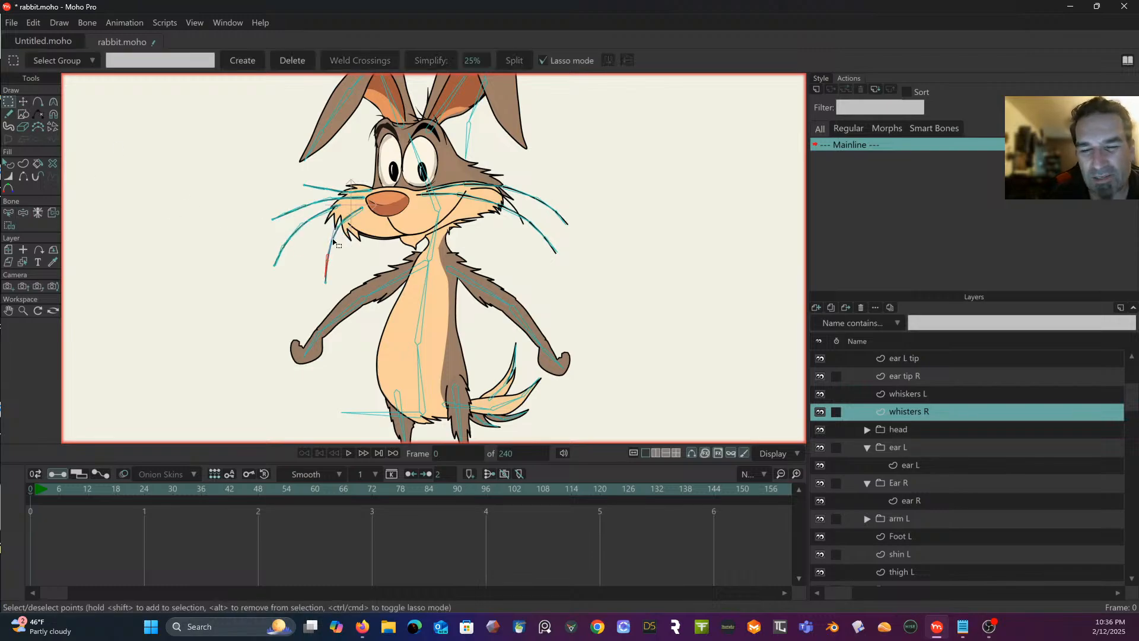
Step: Examine the whole rabbit rig from the feet and tail up to the ears for misplaced bones
{"action": "scroll", "coordinate": [333, 243], "scroll_direction": "down", "scroll_amount": 2}
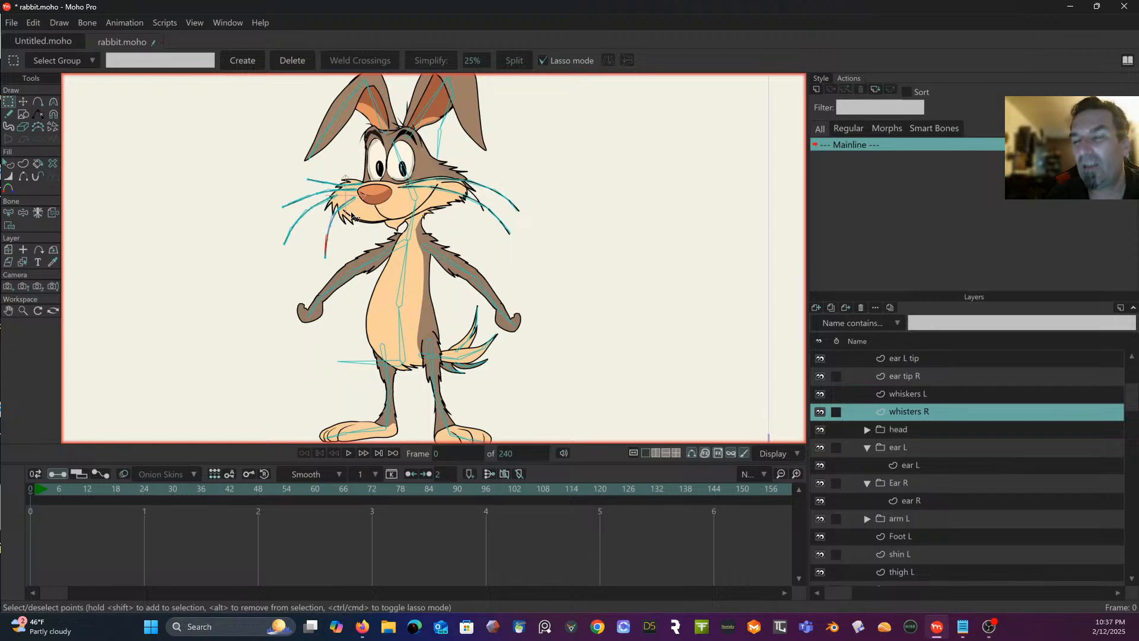
{"action": "left_click_drag", "start_coordinate": [391, 222], "coordinate": [392, 199]}
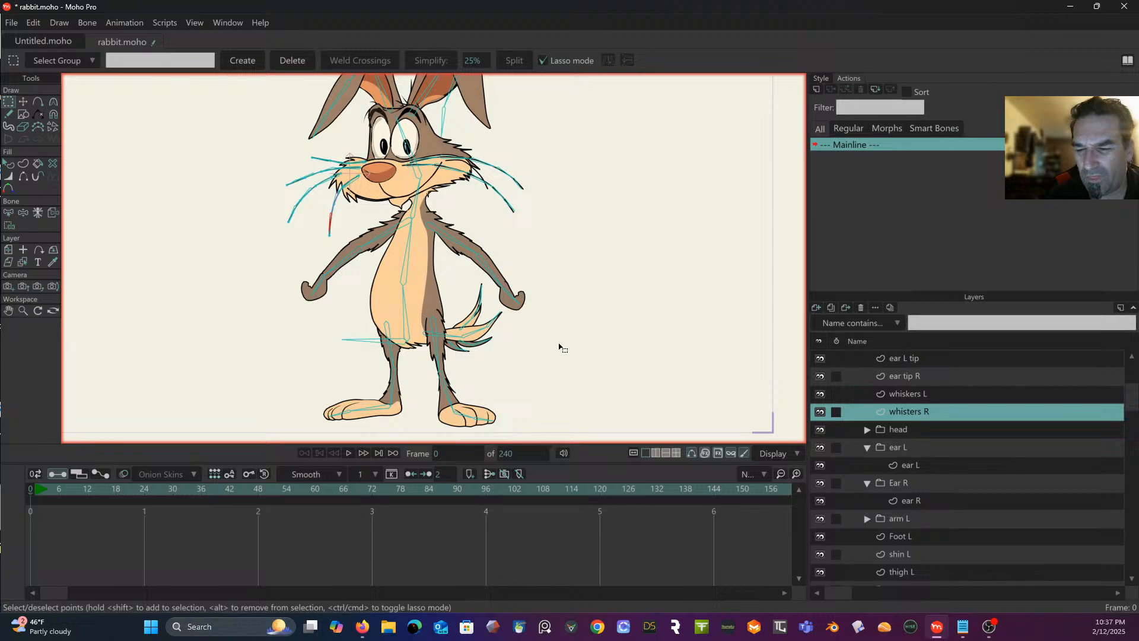
{"action": "scroll", "coordinate": [480, 319], "scroll_direction": "up", "scroll_amount": 6}
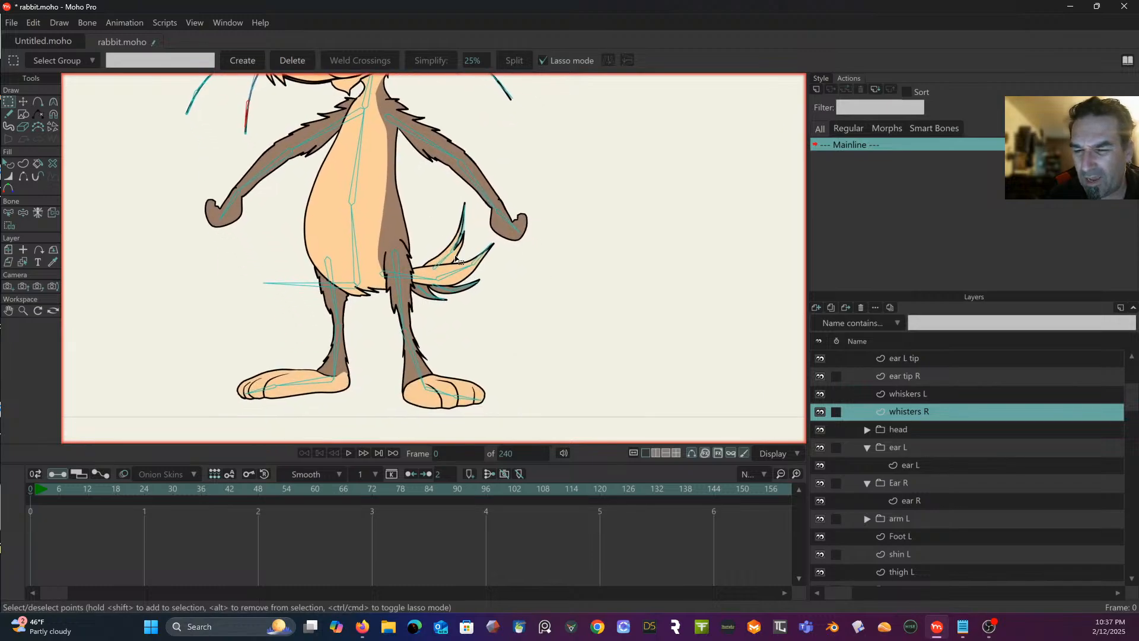
{"action": "left_click_drag", "start_coordinate": [439, 261], "coordinate": [495, 480]}
{"action": "scroll", "coordinate": [517, 425], "scroll_direction": "down", "scroll_amount": 4}
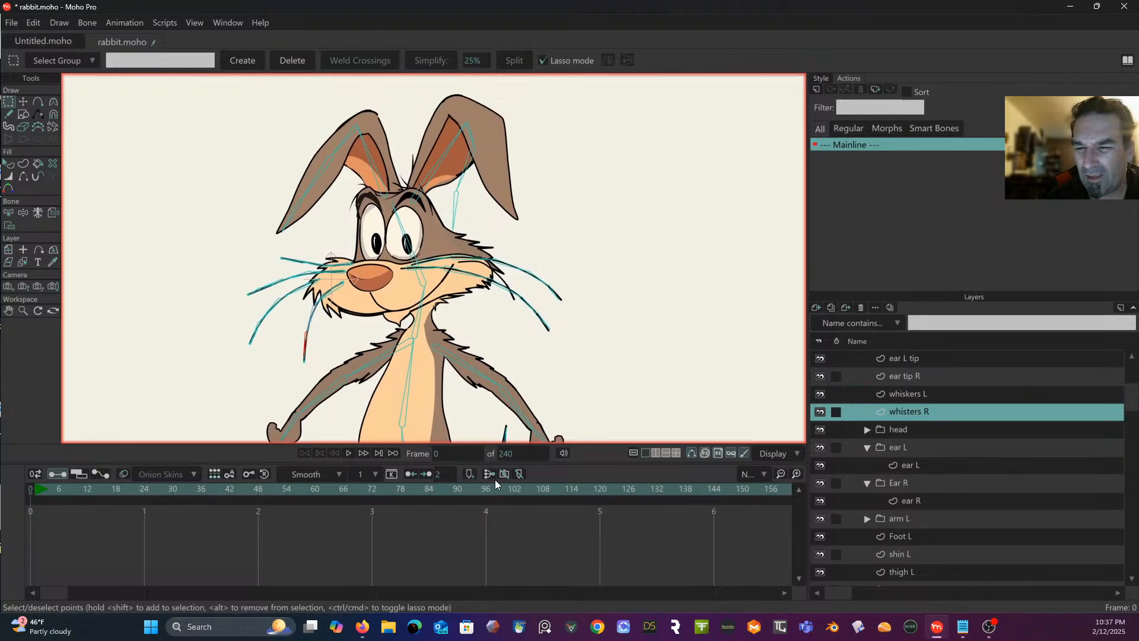
{"action": "scroll", "coordinate": [511, 415], "scroll_direction": "down", "scroll_amount": 5}
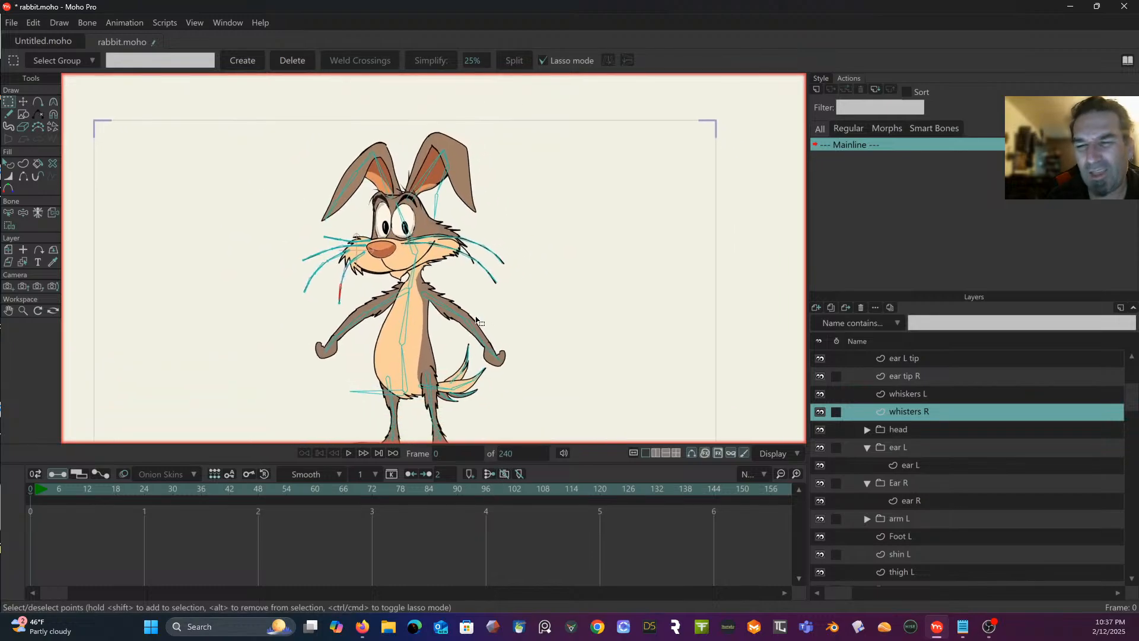
{"action": "scroll", "coordinate": [477, 321], "scroll_direction": "down", "scroll_amount": 2}
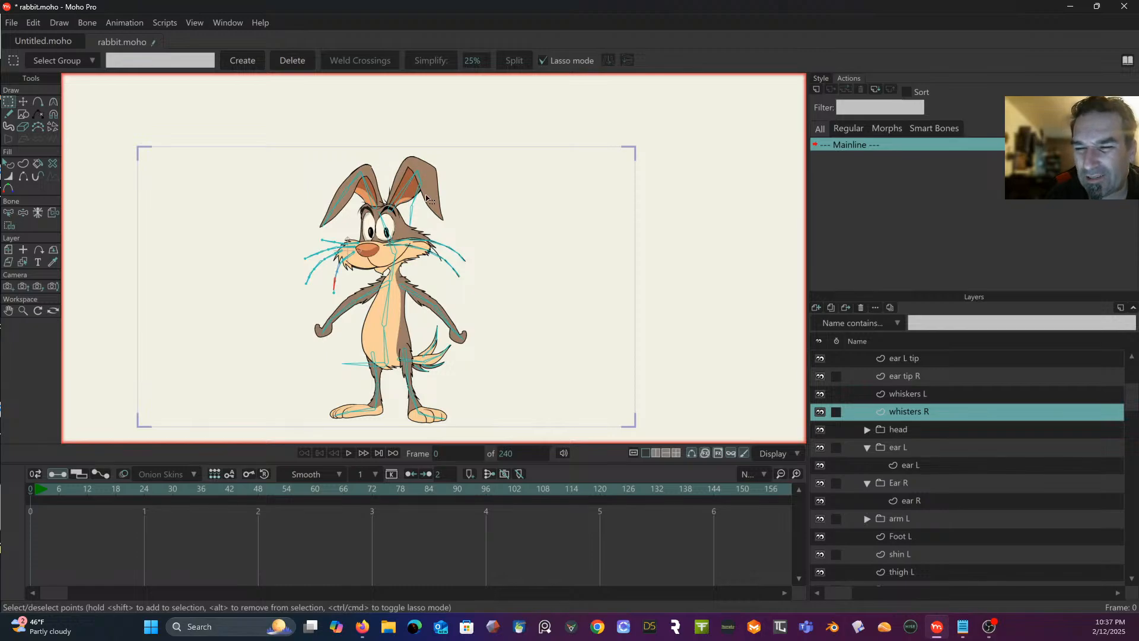
Step: Realign the left ear's bone chain on the Bunny layer so it runs from the ear's fold down to its drooping tip
{"action": "scroll", "coordinate": [429, 191], "scroll_direction": "up", "scroll_amount": 2}
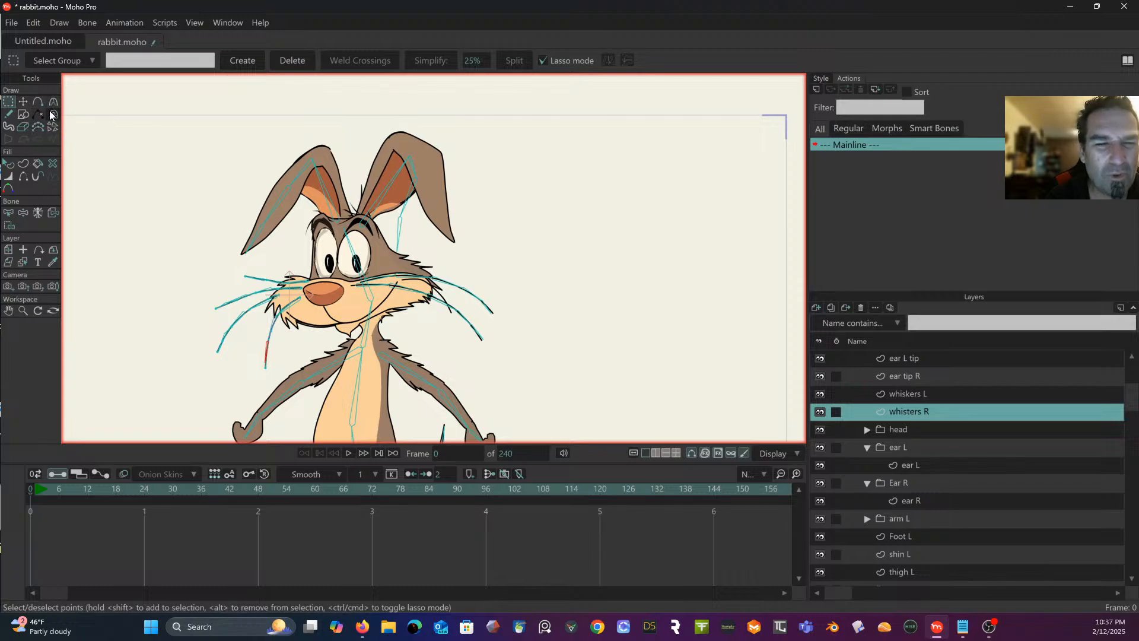
{"action": "scroll", "coordinate": [994, 379], "scroll_direction": "up", "scroll_amount": 1}
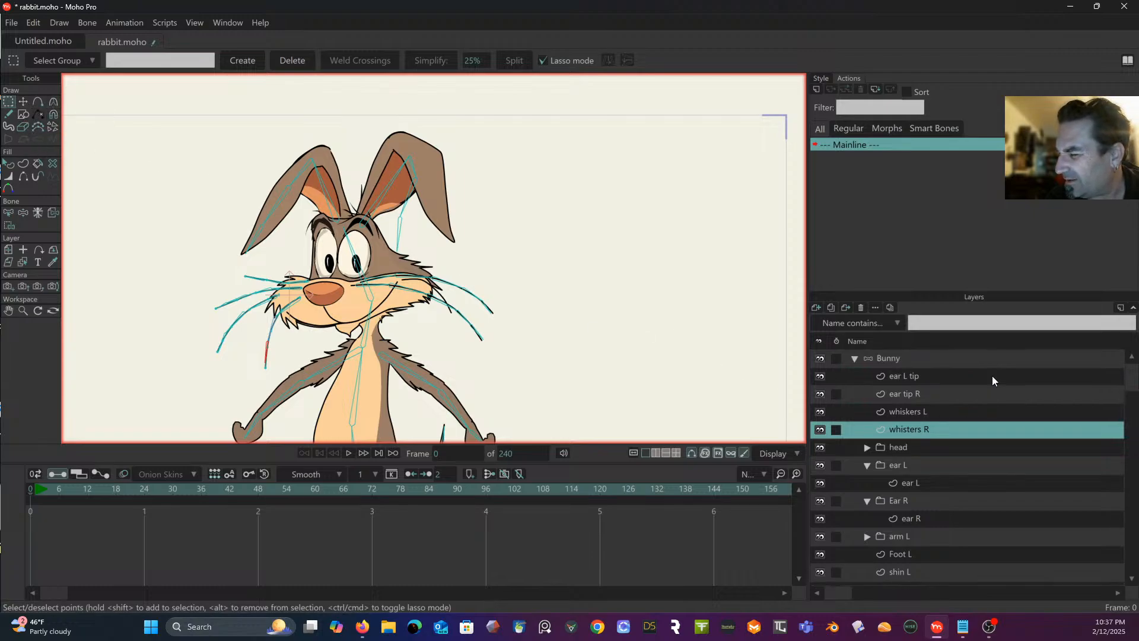
{"action": "left_click", "coordinate": [924, 360]}
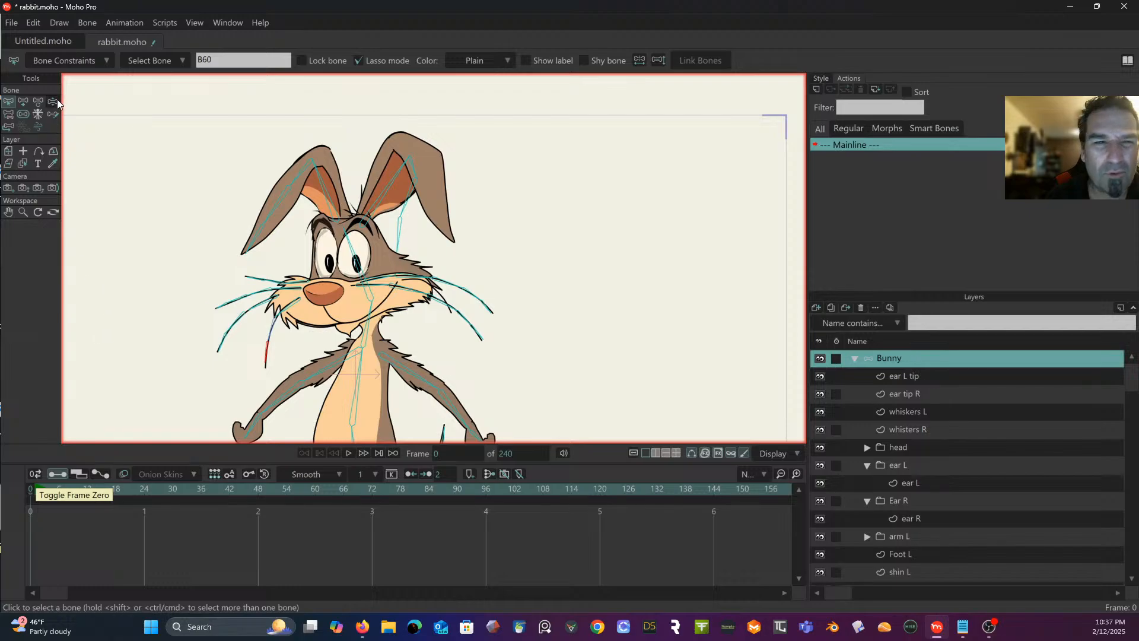
{"action": "left_click", "coordinate": [39, 102]}
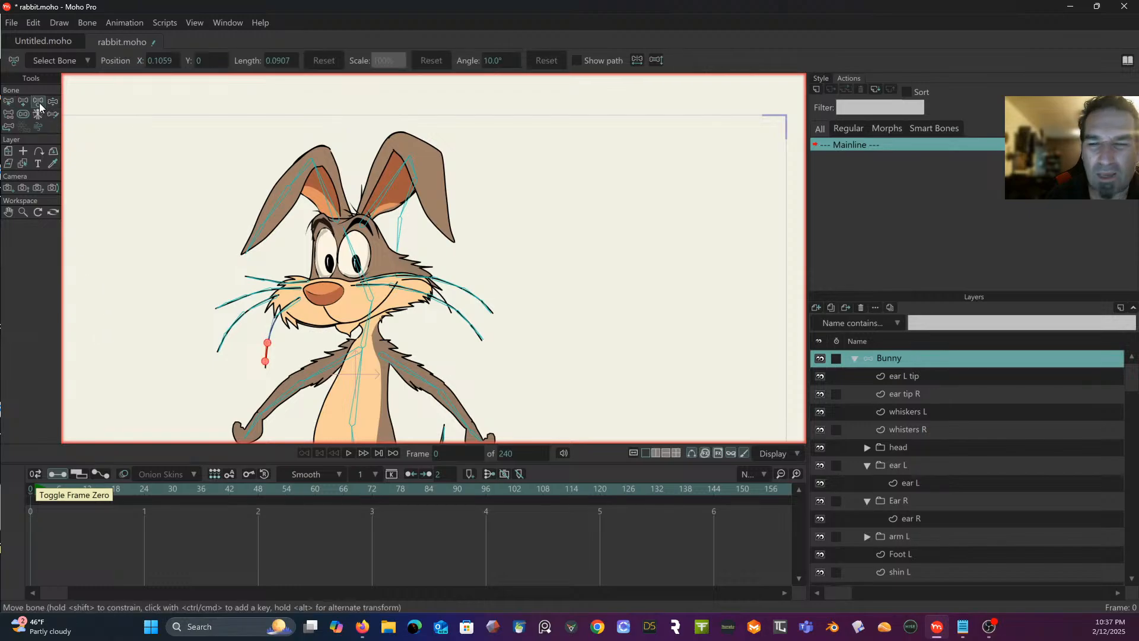
{"action": "left_click", "coordinate": [415, 174]}
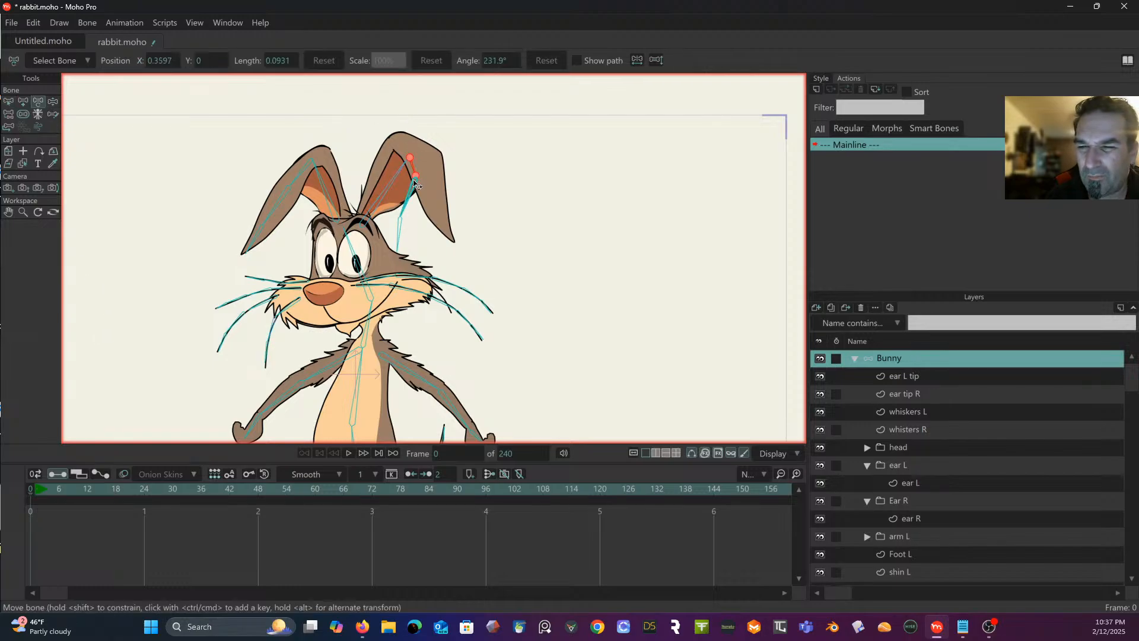
{"action": "mouse_move", "coordinate": [415, 165]}
{"action": "left_mouse_down"}
{"action": "mouse_move", "coordinate": [401, 164]}
{"action": "mouse_move", "coordinate": [411, 152]}
{"action": "mouse_move", "coordinate": [432, 175]}
{"action": "left_mouse_up"}
{"action": "left_click", "coordinate": [404, 165]}
{"action": "left_click", "coordinate": [410, 154]}
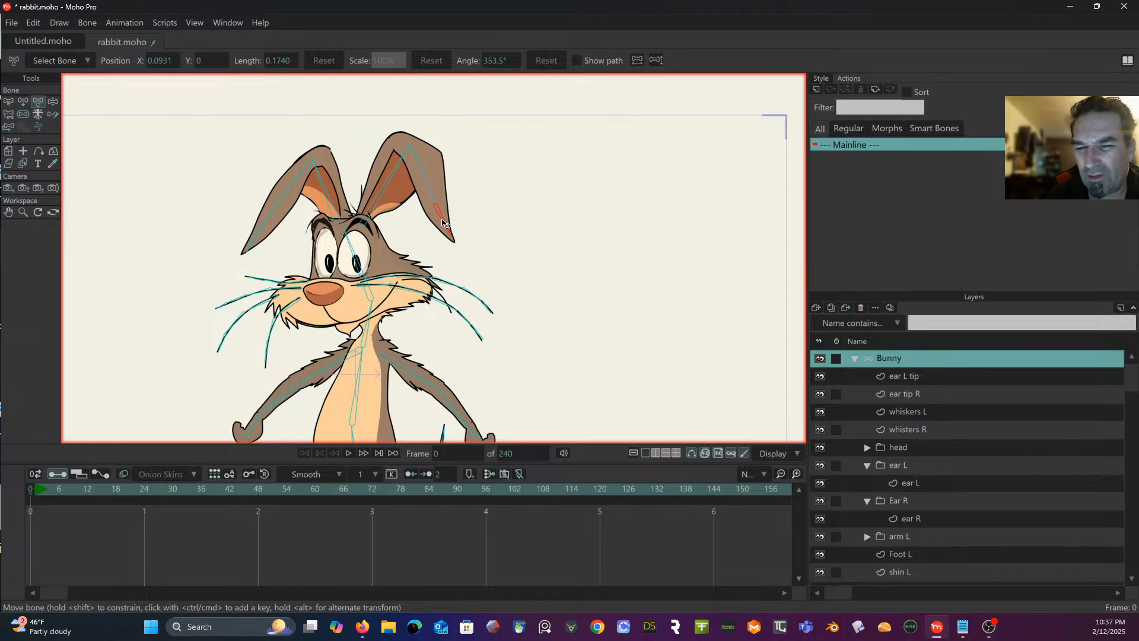
{"action": "left_click", "coordinate": [442, 223]}
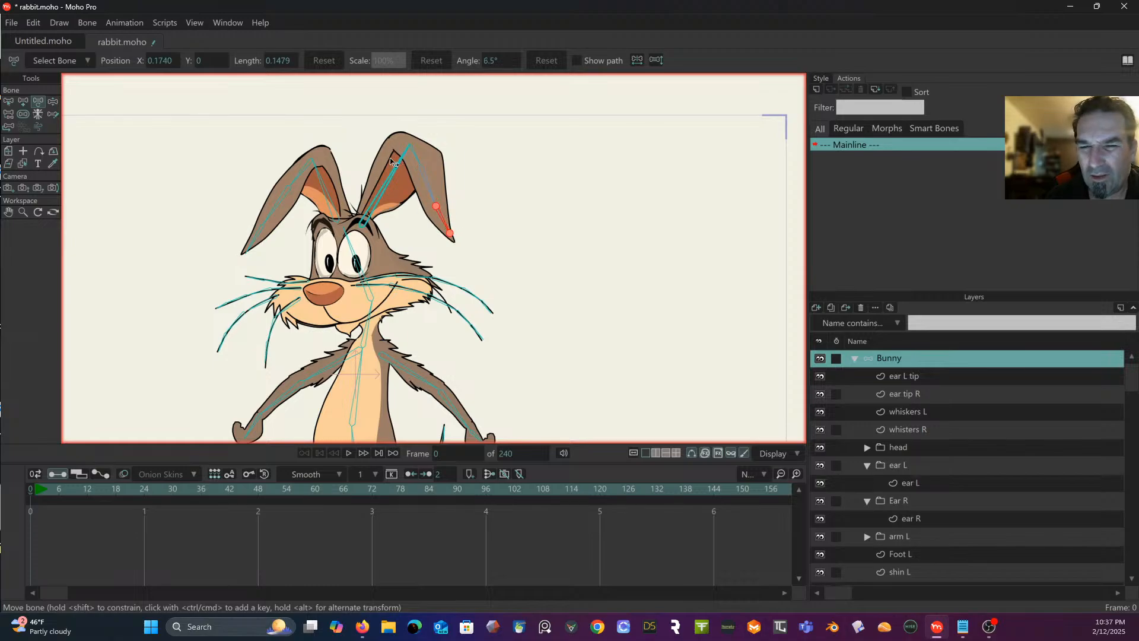
Step: Deselect all bones and save the rabbit file
{"action": "left_click", "coordinate": [8, 102]}
{"action": "left_click", "coordinate": [115, 162]}
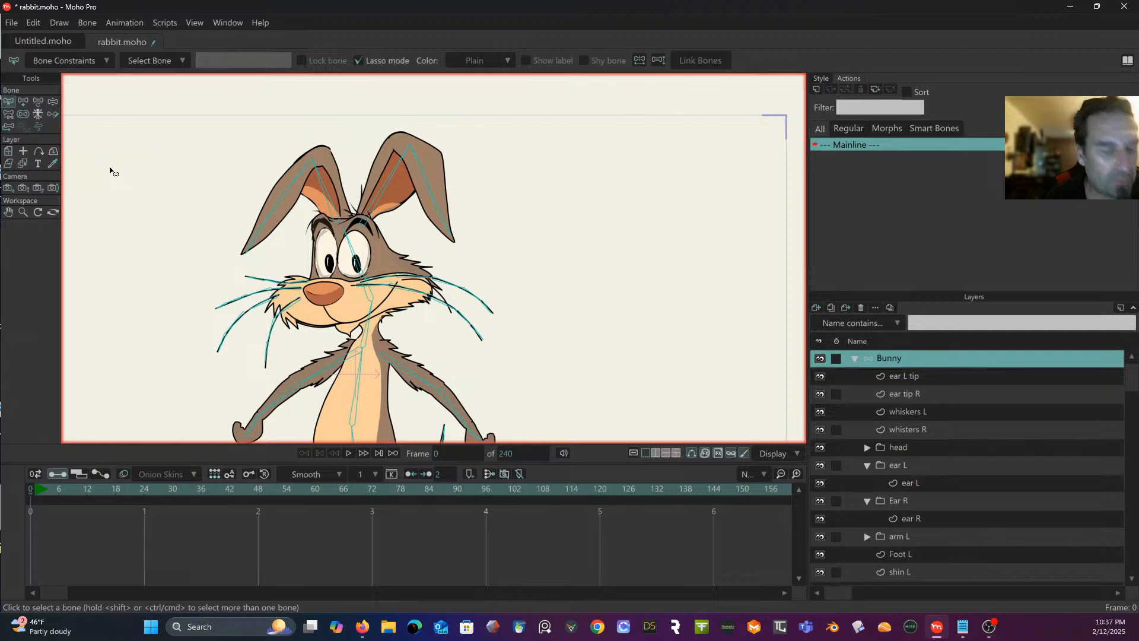
{"action": "key", "text": "ctrl+s"}
Step: Add a short horizontal bone that starts at the rabbit's right ankle and points toward the other foot
{"action": "scroll", "coordinate": [244, 171], "scroll_direction": "down", "scroll_amount": 5}
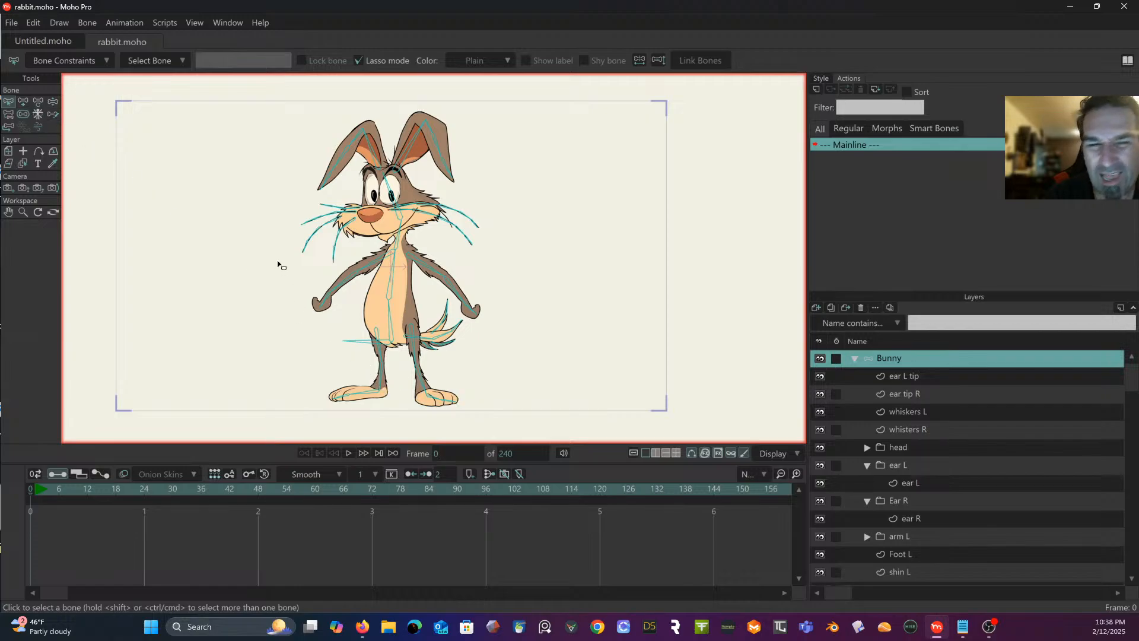
{"action": "left_click_drag", "start_coordinate": [232, 205], "coordinate": [237, 188]}
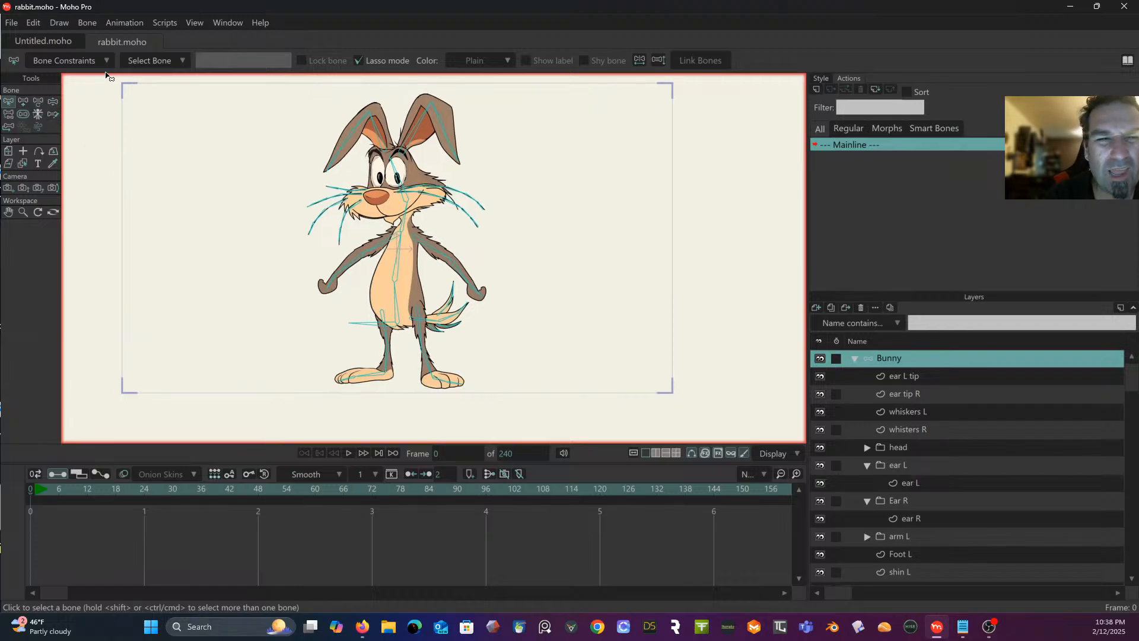
{"action": "left_click", "coordinate": [23, 102]}
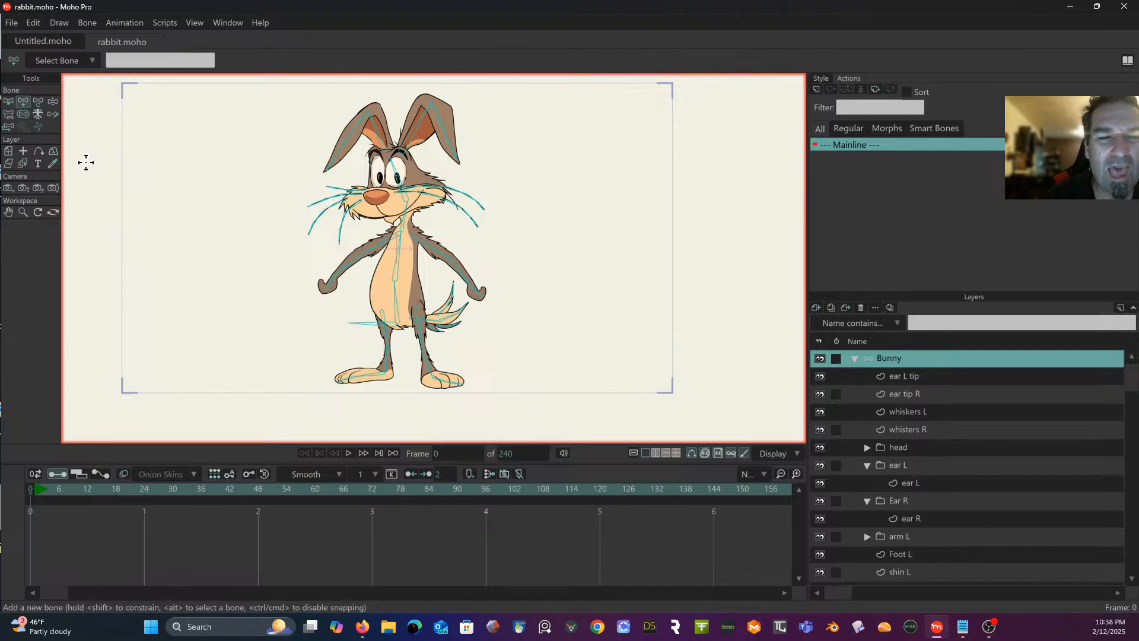
{"action": "scroll", "coordinate": [473, 374], "scroll_direction": "up", "scroll_amount": 3}
{"action": "left_click_drag", "start_coordinate": [487, 351], "coordinate": [540, 292]}
{"action": "scroll", "coordinate": [405, 338], "scroll_direction": "up", "scroll_amount": 1}
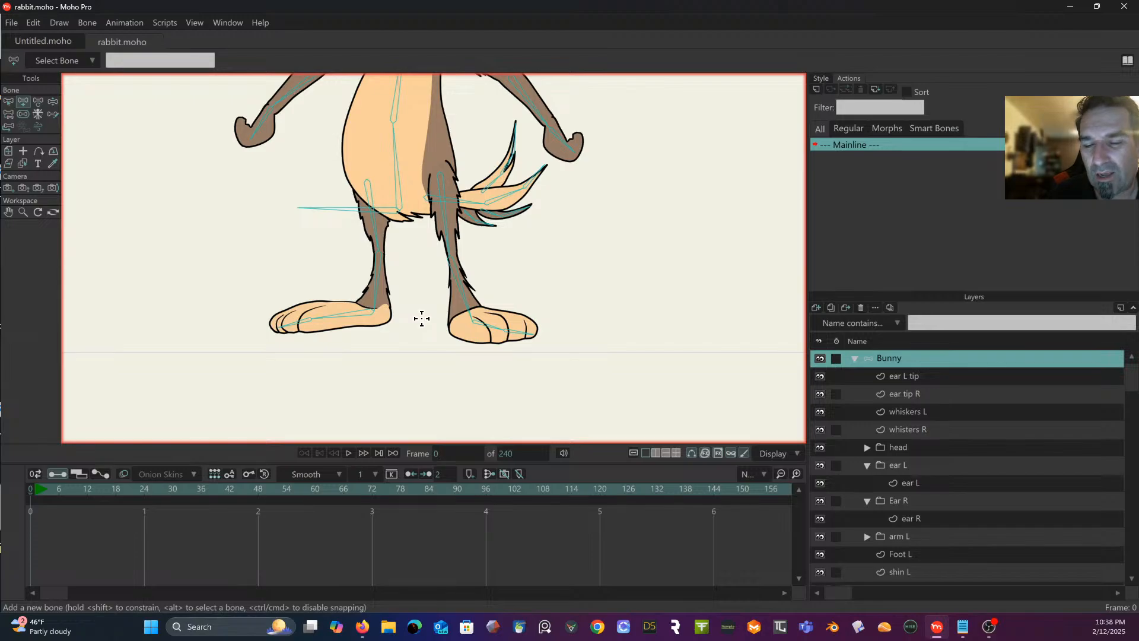
{"action": "left_click", "coordinate": [376, 310]}
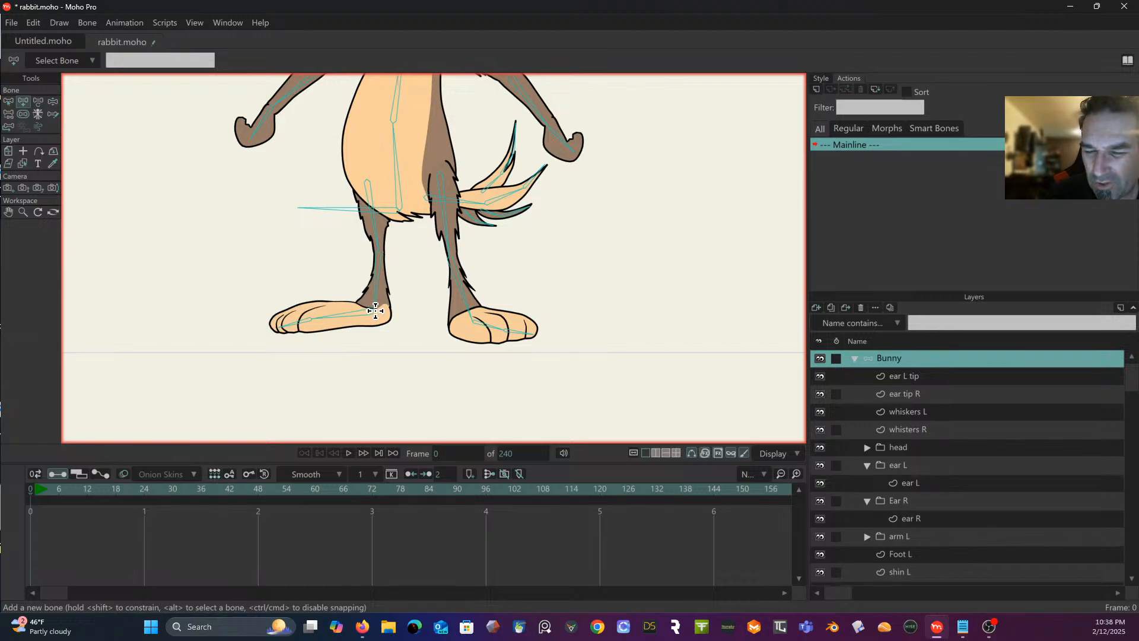
{"action": "left_click_drag", "start_coordinate": [375, 310], "coordinate": [419, 310]}
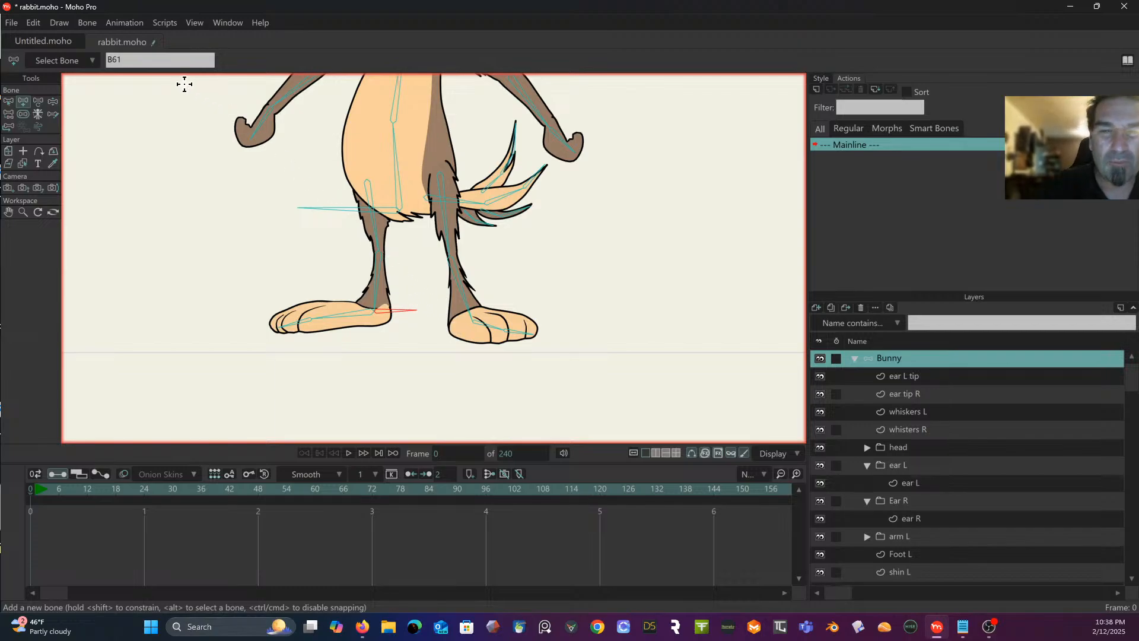
Step: Name the new ankle bone "tarrget r" and deselect it
{"action": "double_click", "coordinate": [143, 60]}
{"action": "type", "text": "tarrget r"}
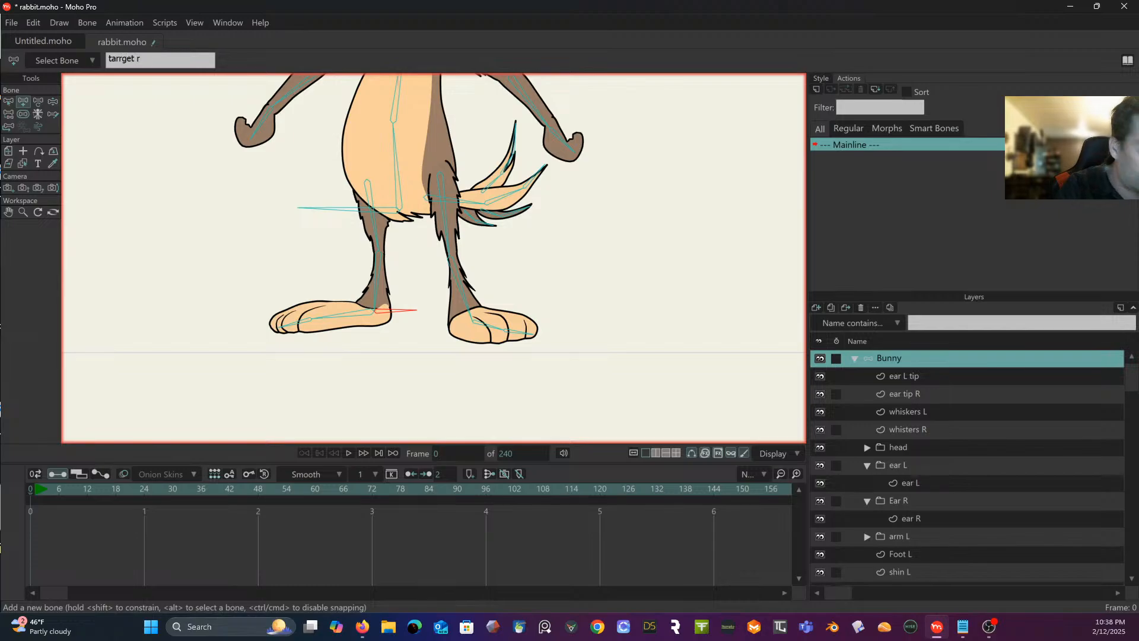
{"action": "key", "text": "Return"}
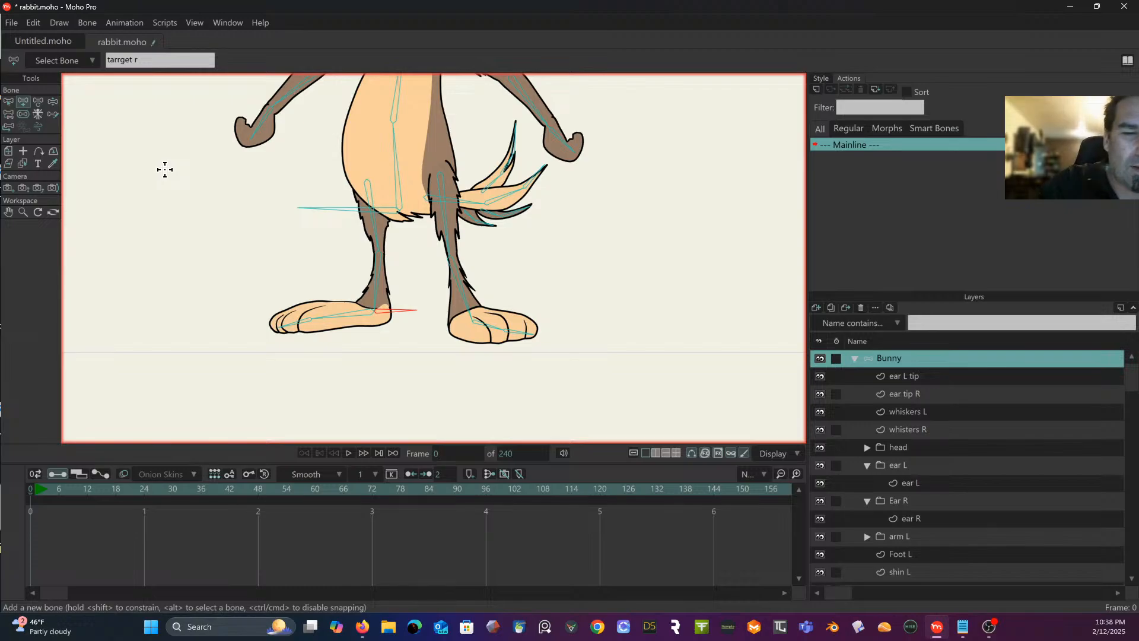
{"action": "left_click", "coordinate": [8, 102]}
{"action": "left_click", "coordinate": [89, 157]}
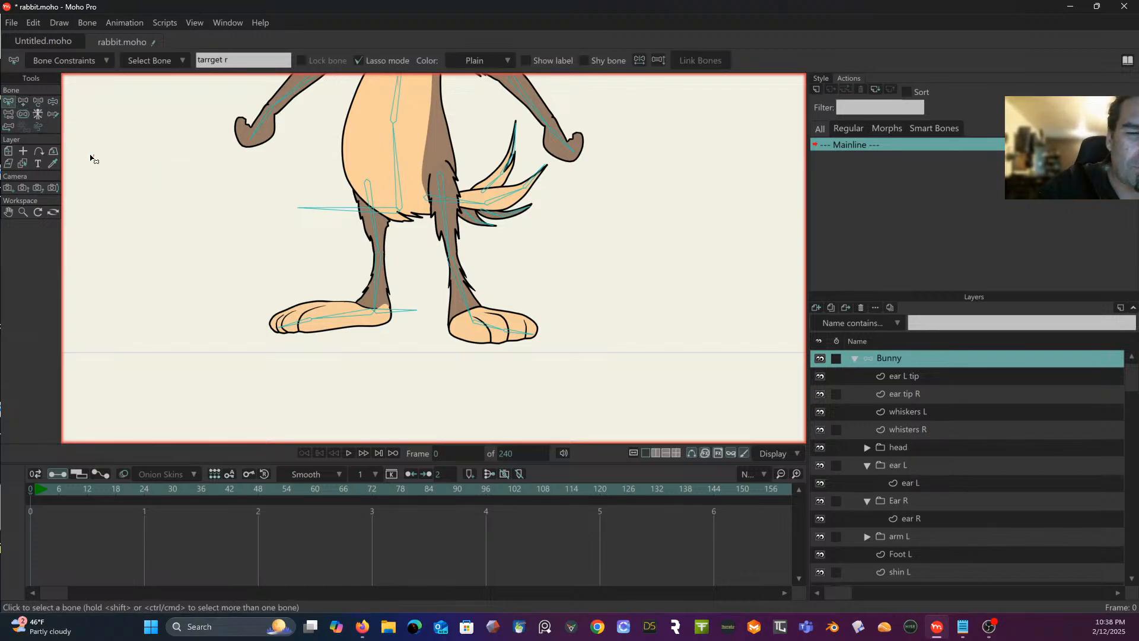
Step: Add a short horizontal bone that starts at the rabbit's left ankle and points toward the other foot
{"action": "left_click", "coordinate": [27, 101]}
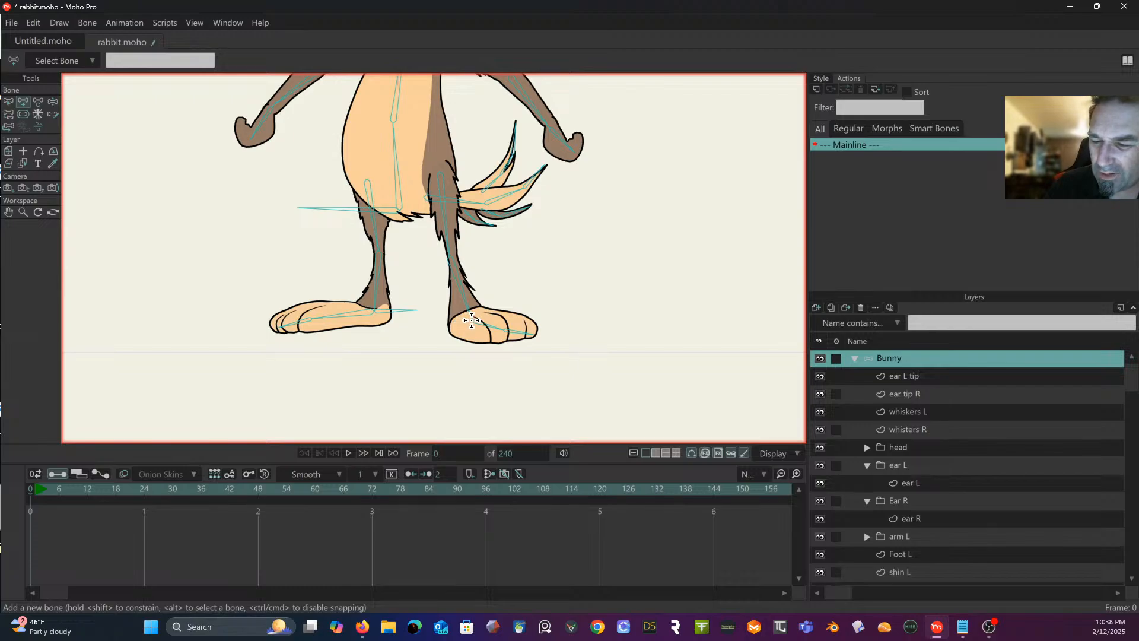
{"action": "left_click", "coordinate": [436, 321]}
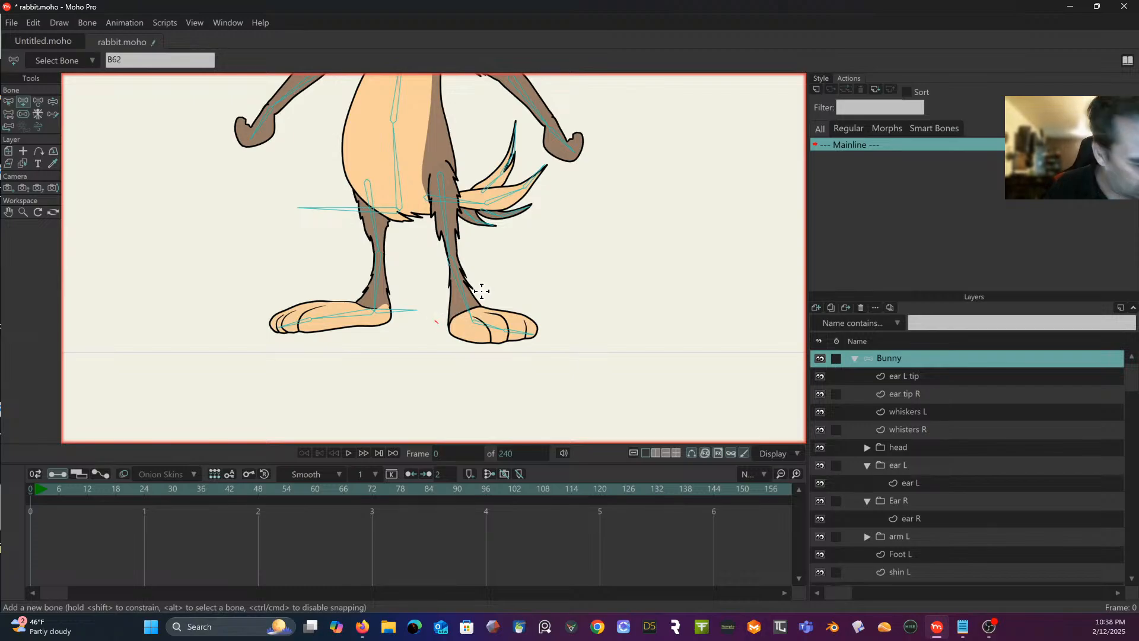
{"action": "key", "text": "Delete"}
{"action": "left_click_drag", "start_coordinate": [472, 321], "coordinate": [433, 323]}
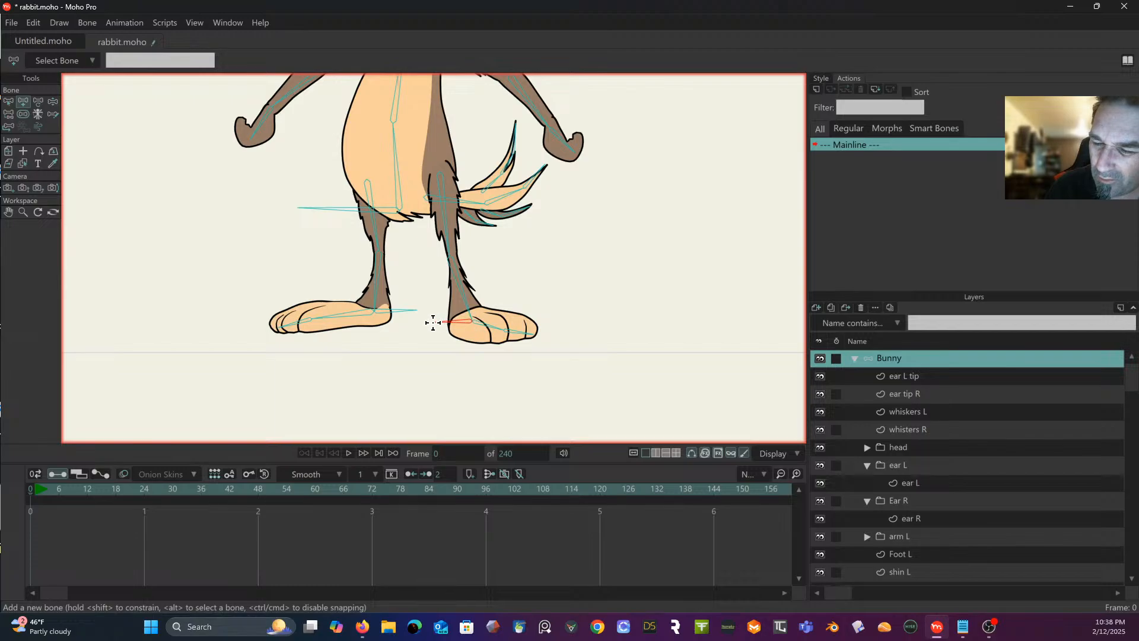
Step: Name the new left ankle bone "target L"
{"action": "left_click", "coordinate": [9, 102]}
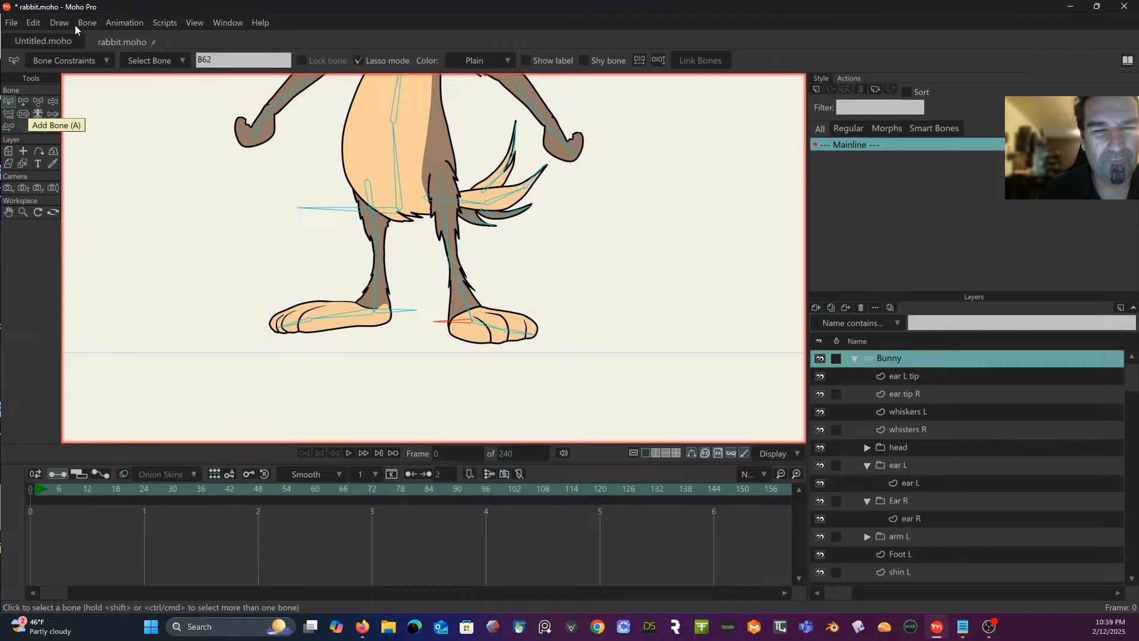
{"action": "double_click", "coordinate": [221, 62]}
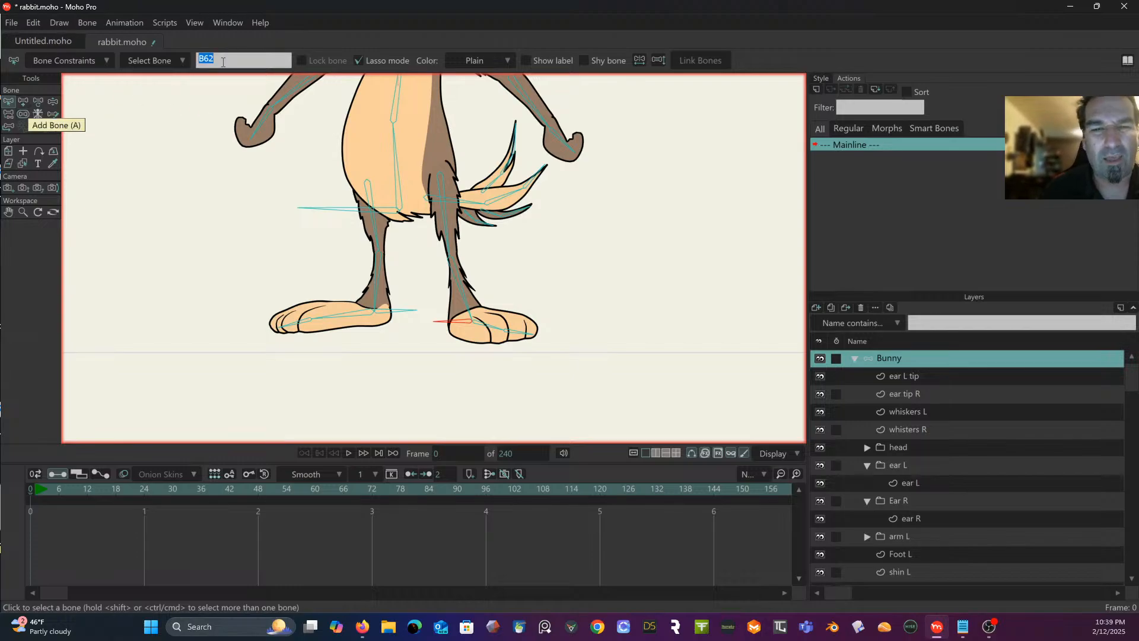
{"action": "type", "text": "target L"}
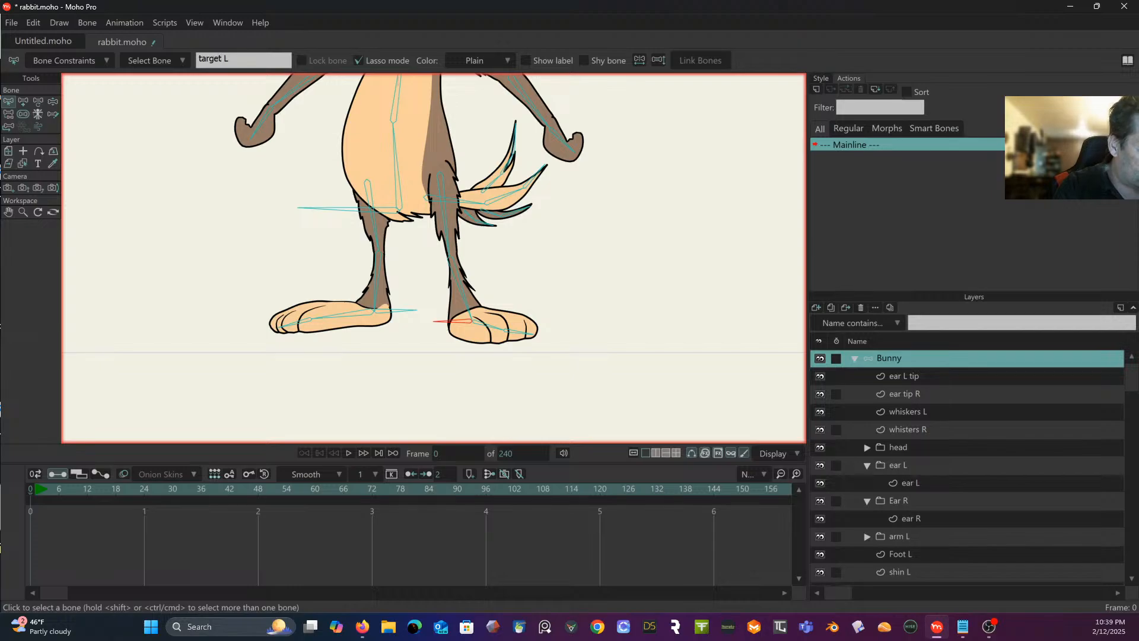
{"action": "key", "text": "Return"}
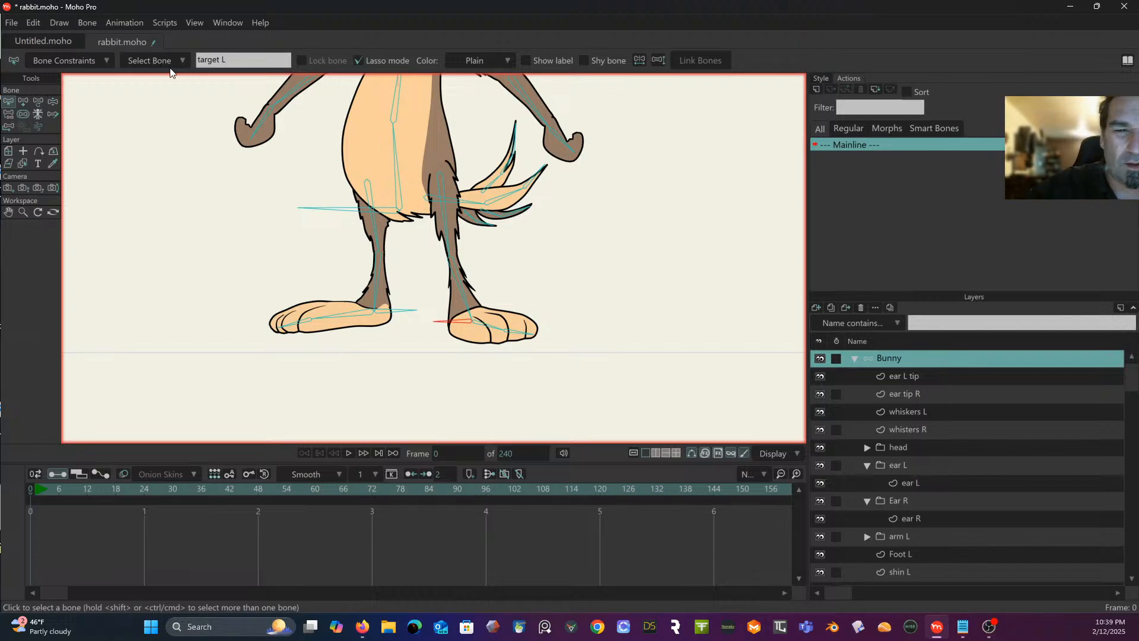
Step: Set the right shin bone's inverse kinematics target to the "tarrget r" bone
{"action": "left_click", "coordinate": [374, 255]}
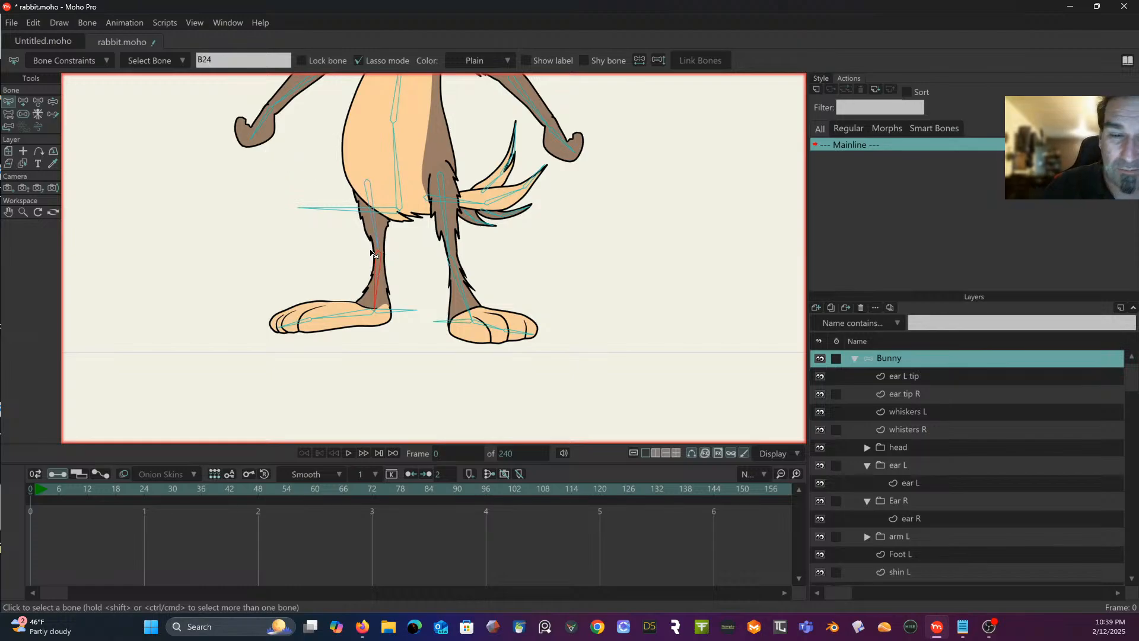
{"action": "left_click", "coordinate": [88, 59]}
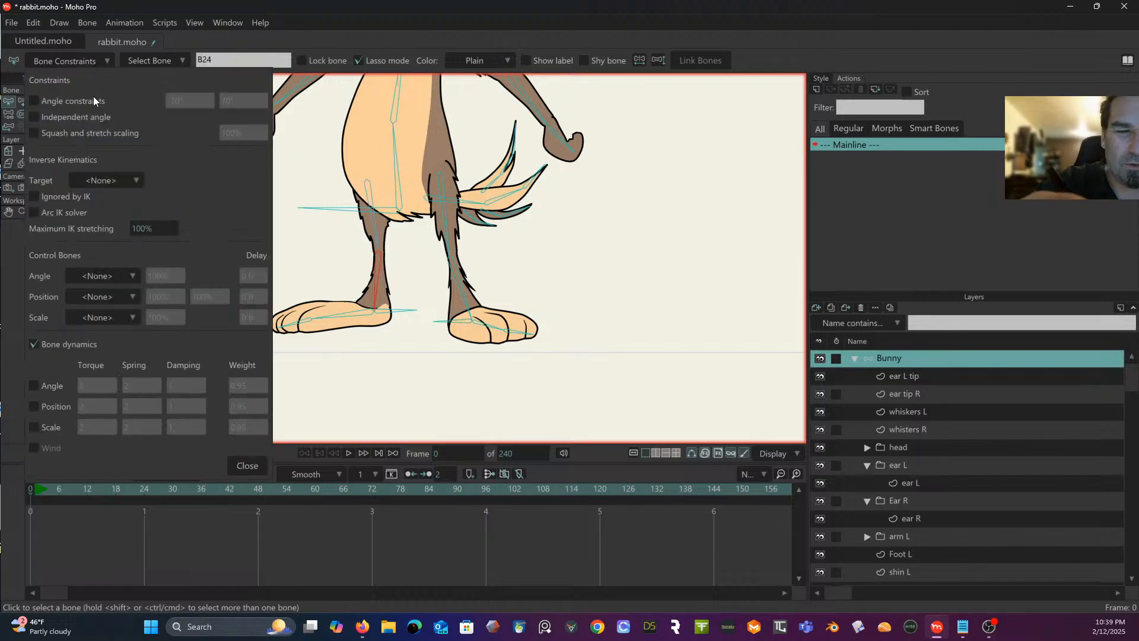
{"action": "left_click", "coordinate": [124, 180]}
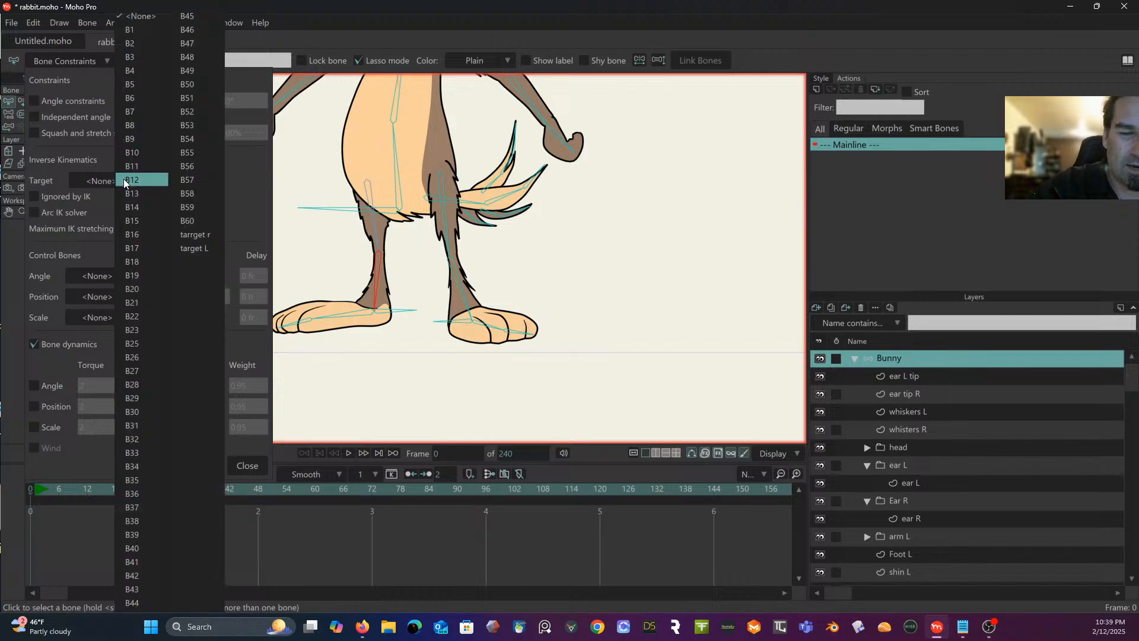
{"action": "left_click", "coordinate": [200, 235]}
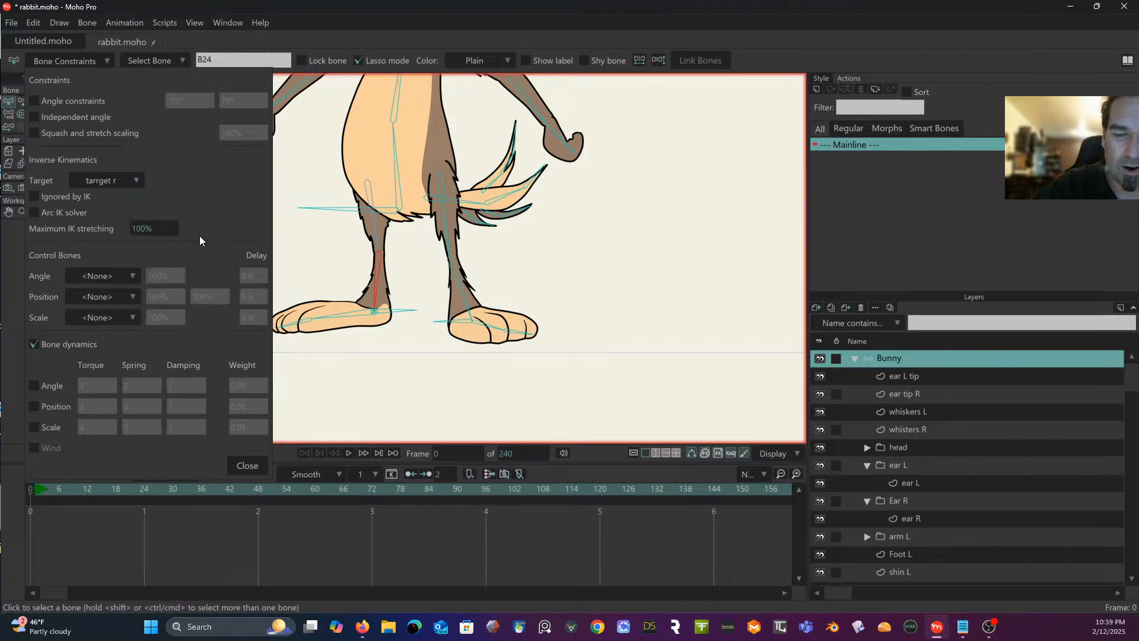
{"action": "left_click", "coordinate": [248, 466]}
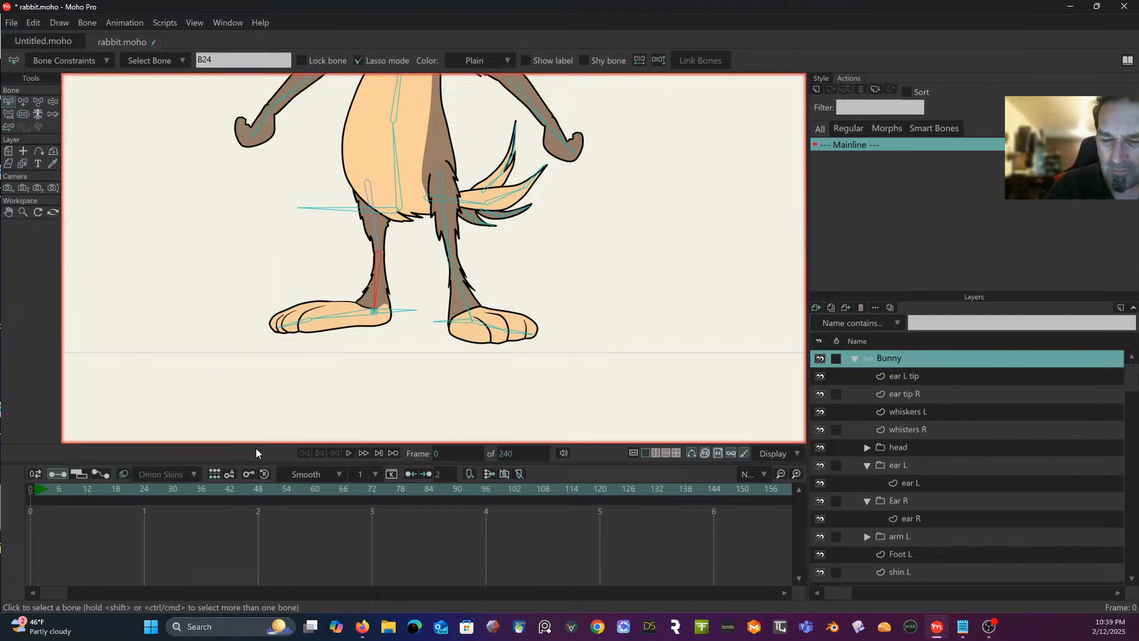
Step: Set the left shin bone's inverse kinematics target to the "target L" bone
{"action": "left_click", "coordinate": [461, 276]}
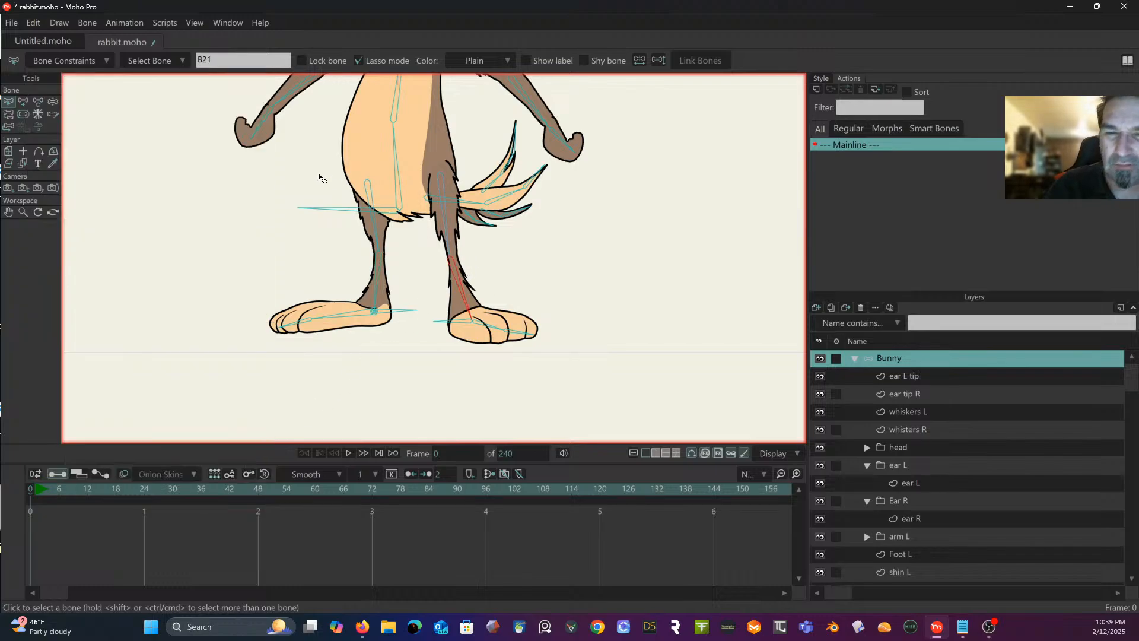
{"action": "left_click", "coordinate": [69, 61]}
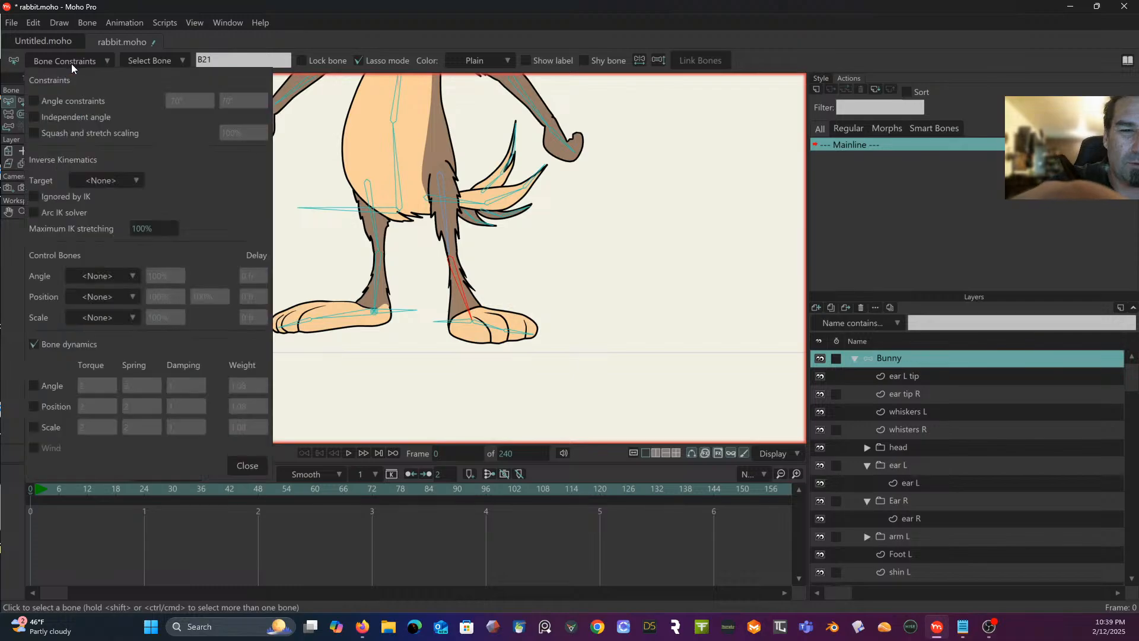
{"action": "left_click", "coordinate": [111, 181]}
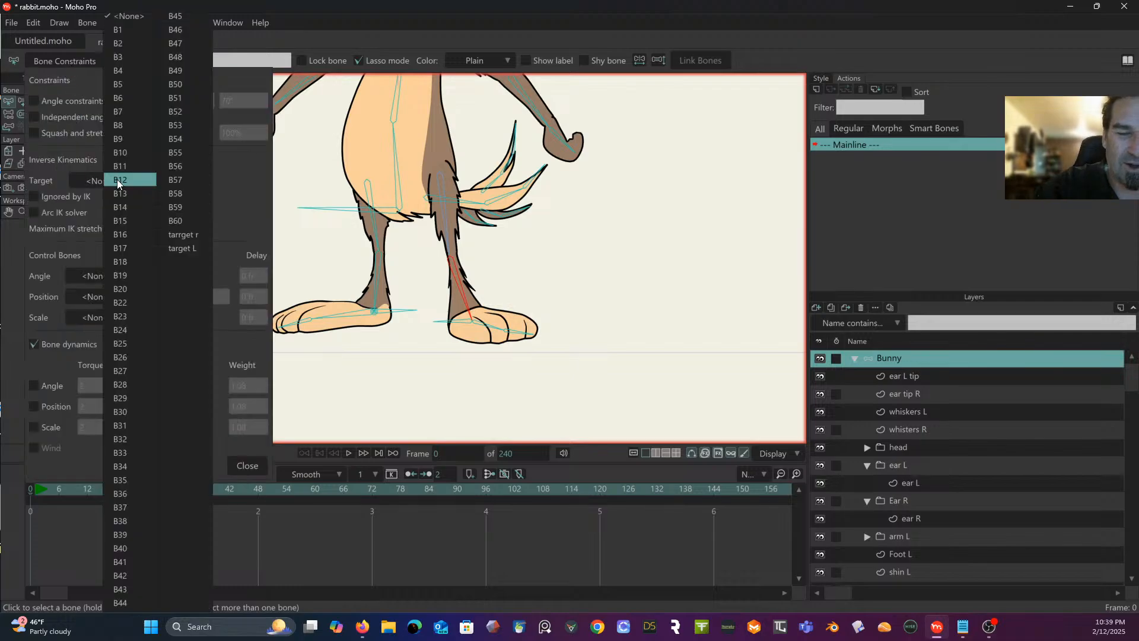
{"action": "left_click", "coordinate": [186, 249]}
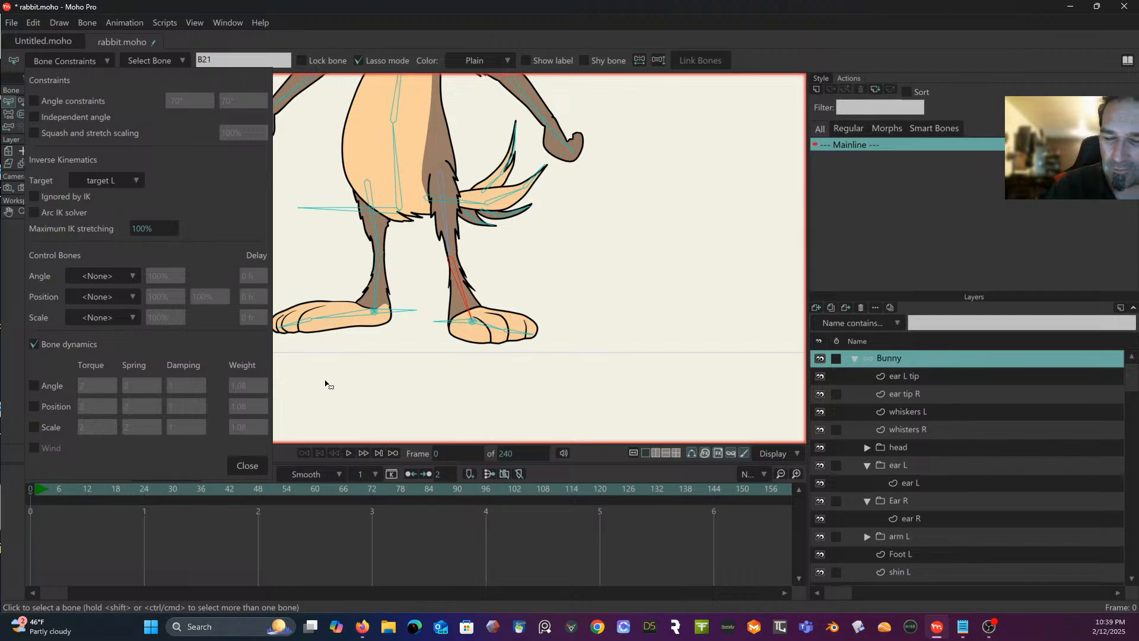
{"action": "left_click", "coordinate": [244, 464]}
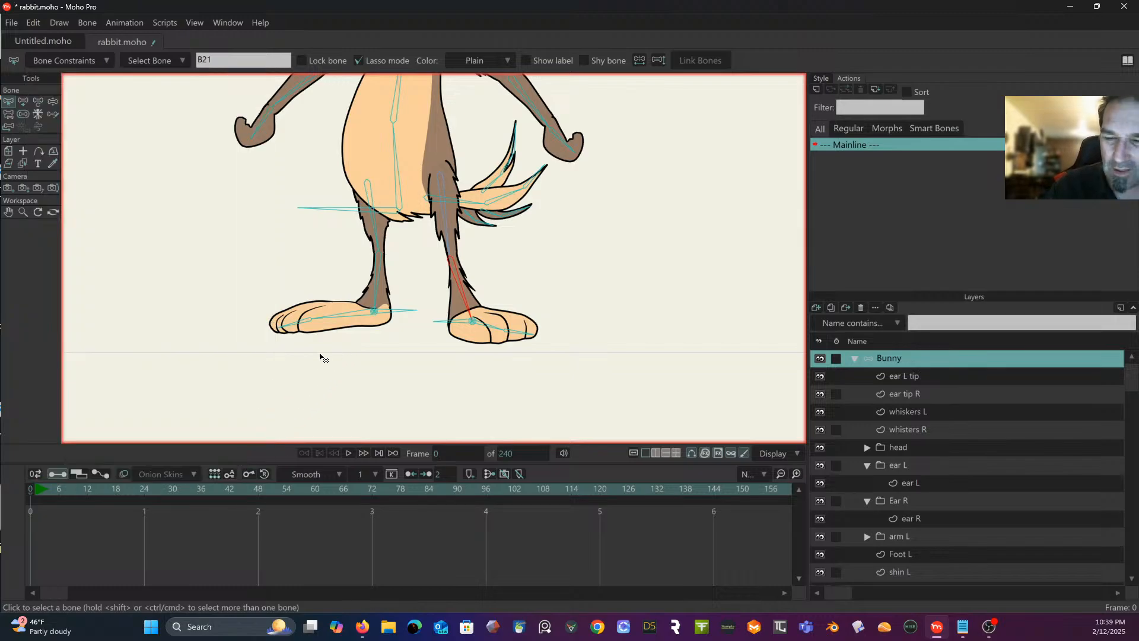
Step: Check the right shin bone's inverse kinematics target in its constraints, and deselect all bones
{"action": "left_click", "coordinate": [381, 275]}
{"action": "left_click", "coordinate": [89, 64]}
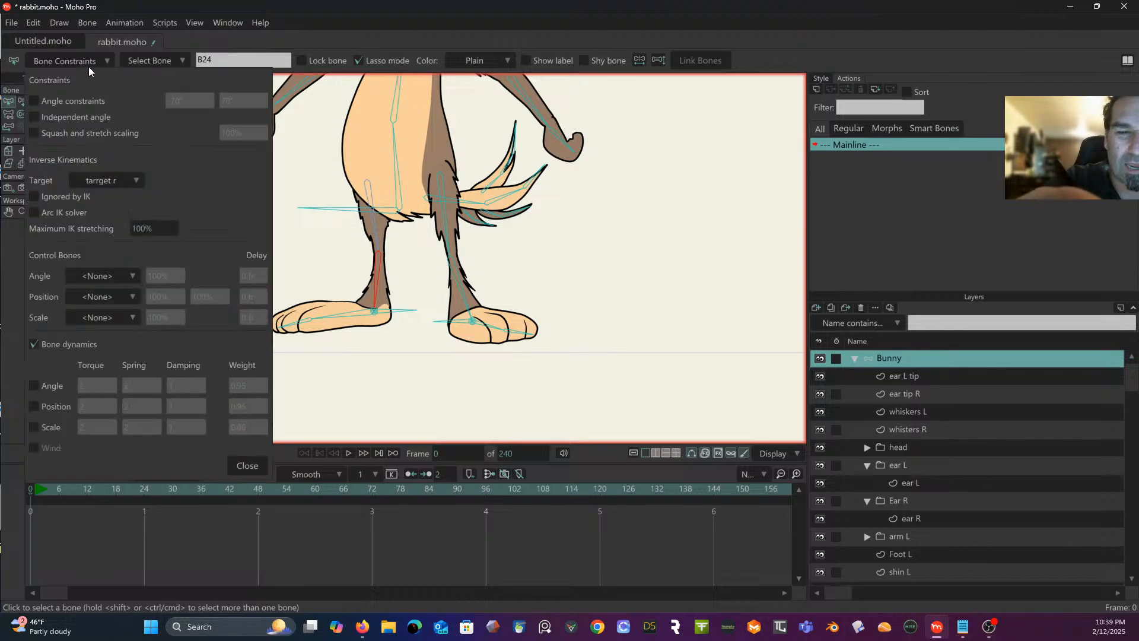
{"action": "double_click", "coordinate": [301, 8]}
{"action": "left_click", "coordinate": [289, 101]}
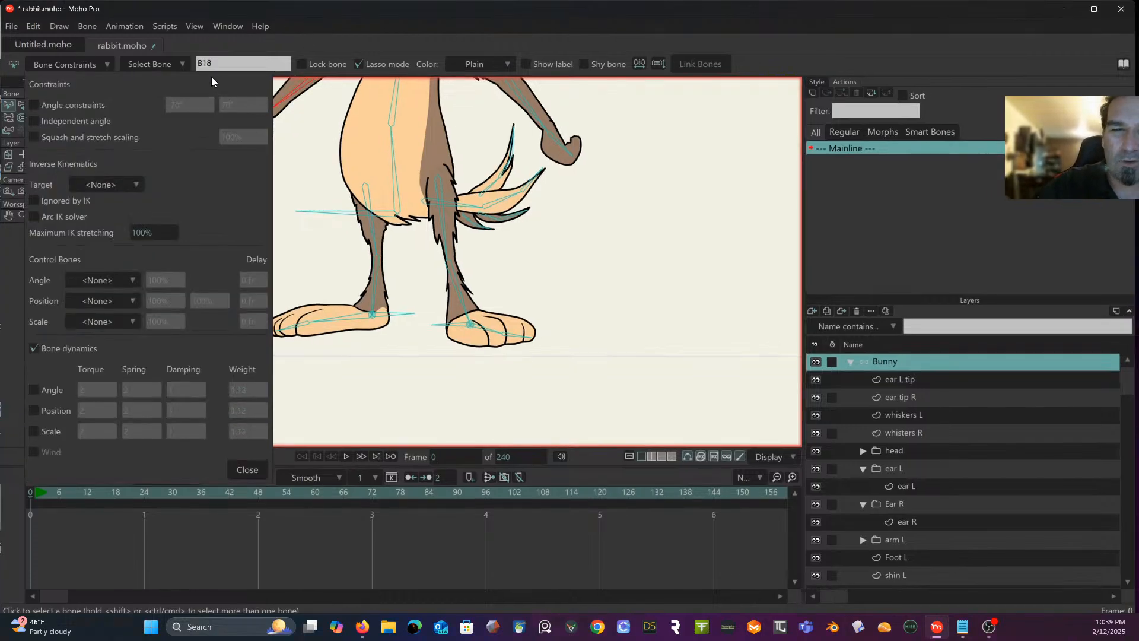
{"action": "left_click", "coordinate": [240, 469]}
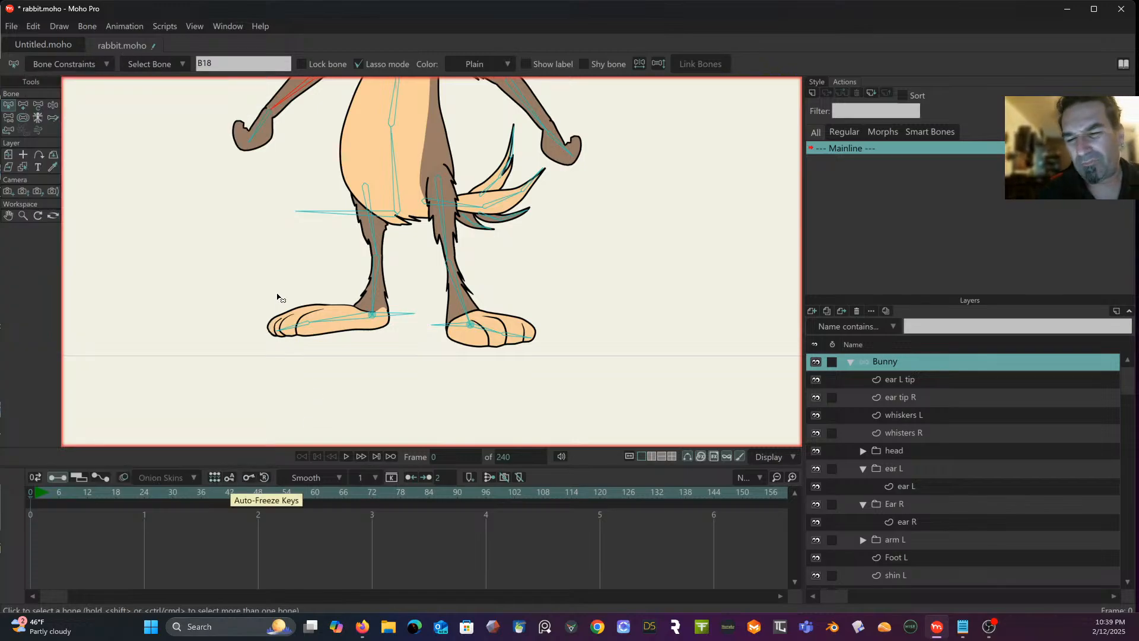
{"action": "mouse_move", "coordinate": [344, 289]}
{"action": "left_mouse_down"}
{"action": "mouse_move", "coordinate": [318, 268]}
{"action": "mouse_move", "coordinate": [325, 274]}
{"action": "left_mouse_up"}
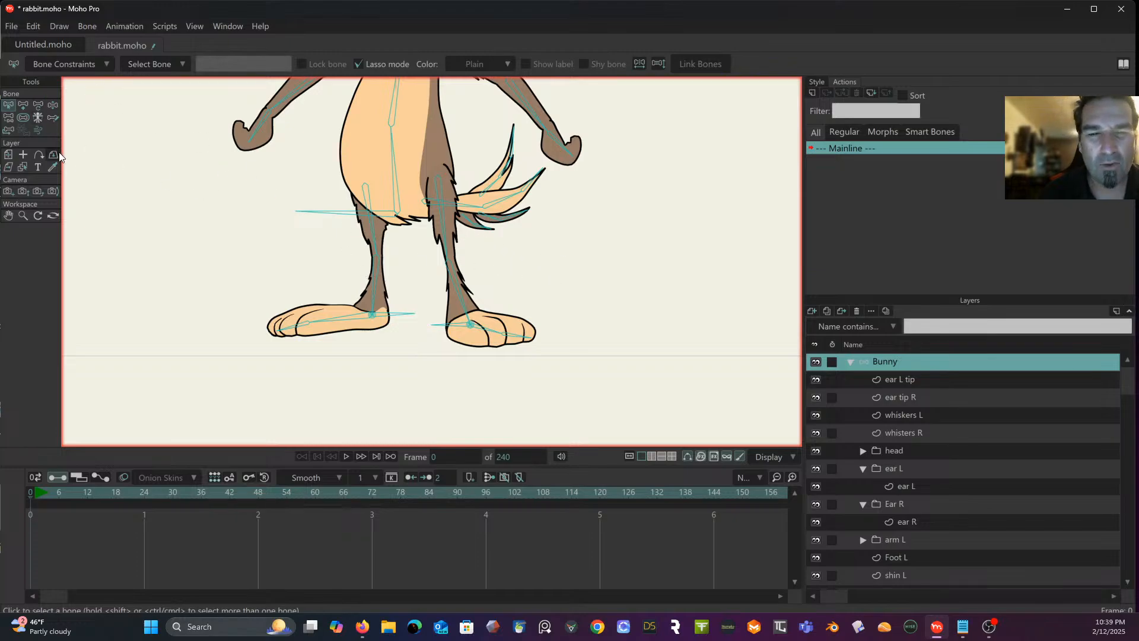
Step: Set the bone strength of both ankle target bones to 0
{"action": "left_click", "coordinate": [344, 216]}
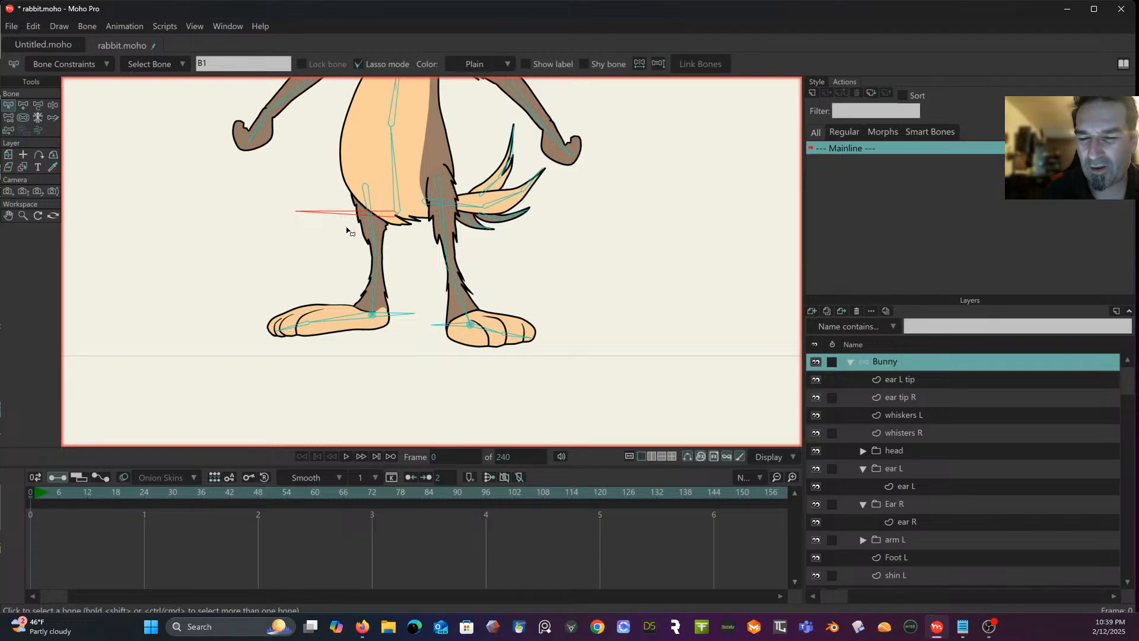
{"action": "scroll", "coordinate": [352, 208], "scroll_direction": "down", "scroll_amount": 2}
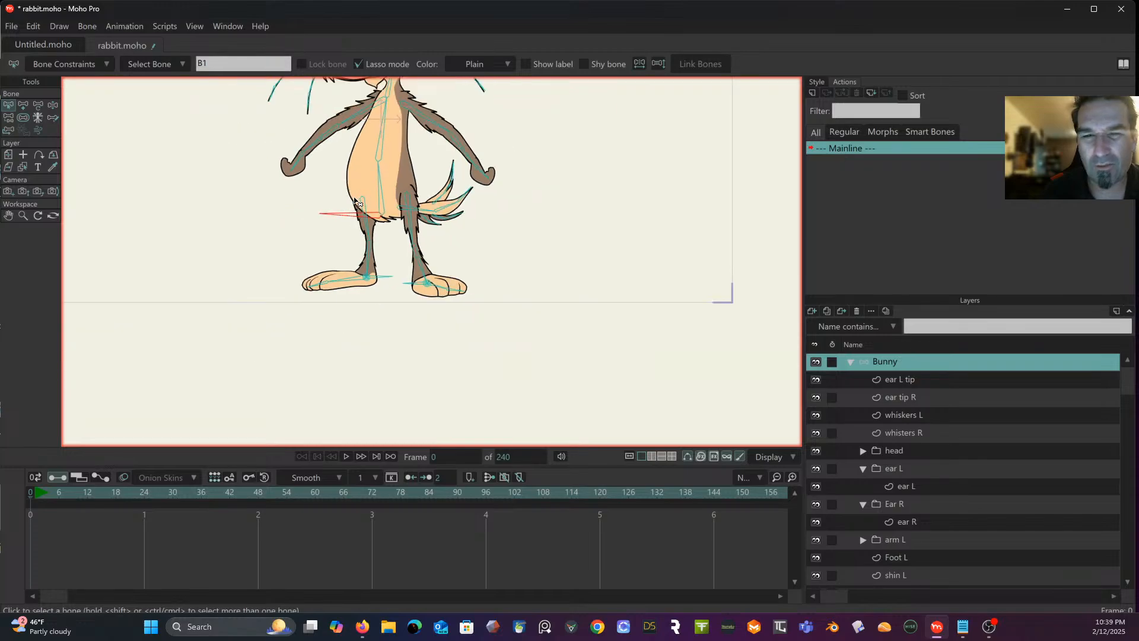
{"action": "left_click_drag", "start_coordinate": [350, 201], "coordinate": [349, 247]}
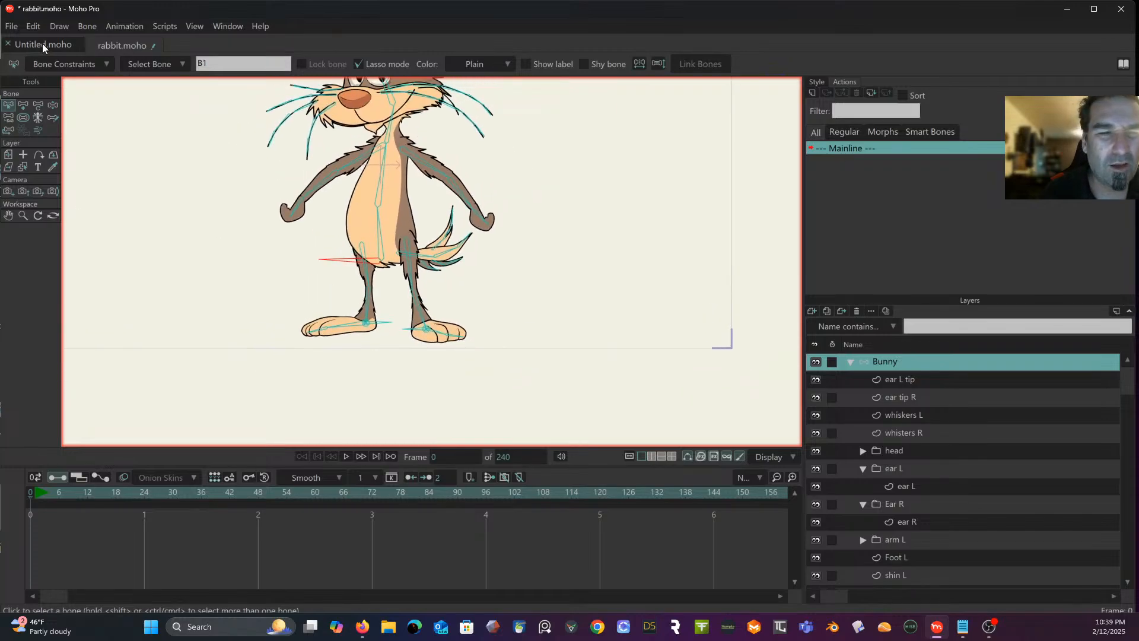
{"action": "left_click", "coordinate": [53, 105]}
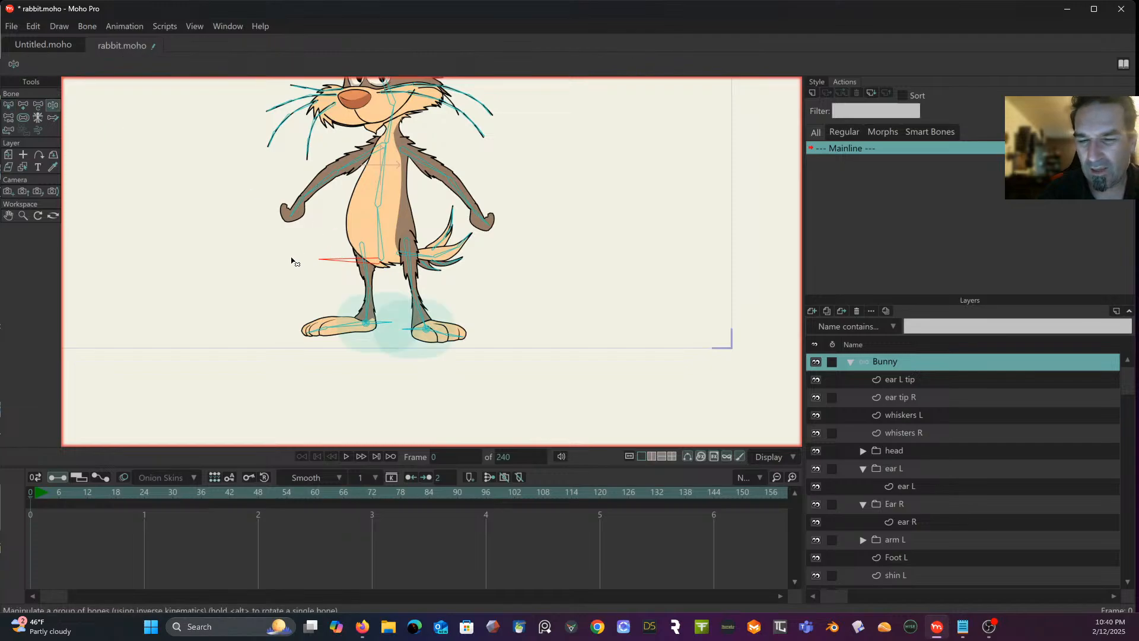
{"action": "left_click", "coordinate": [8, 105]}
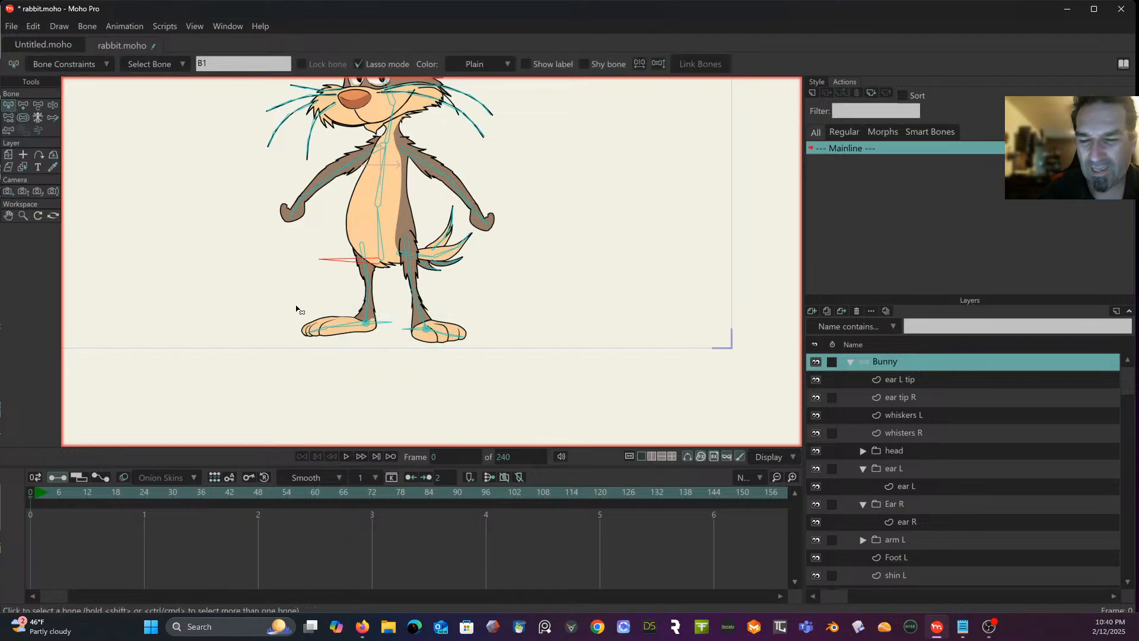
{"action": "left_click", "coordinate": [23, 117]}
{"action": "left_click", "coordinate": [369, 322]}
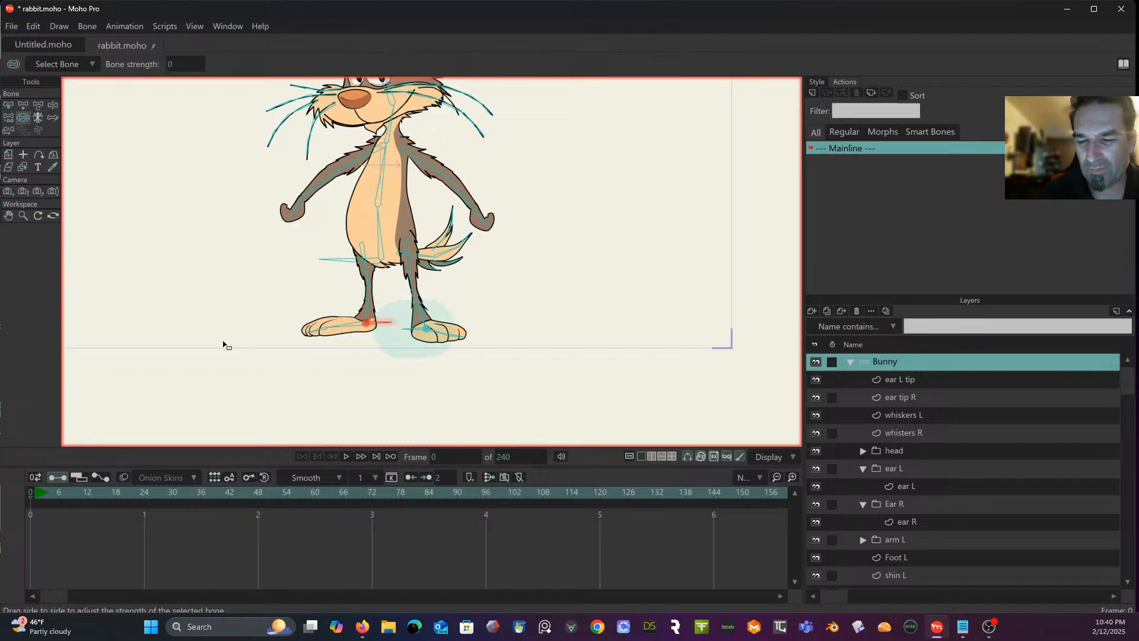
{"action": "left_click", "coordinate": [421, 334]}
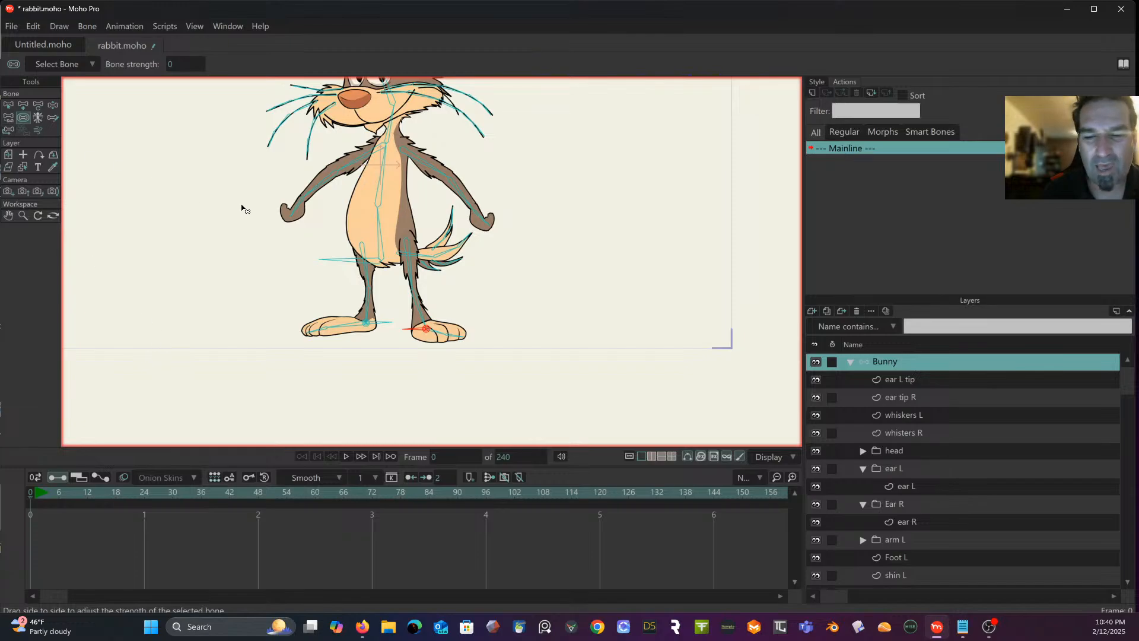
Step: Test the foot targets by shifting the root hip bone, and restore the rest pose at frame 0
{"action": "left_click", "coordinate": [52, 108]}
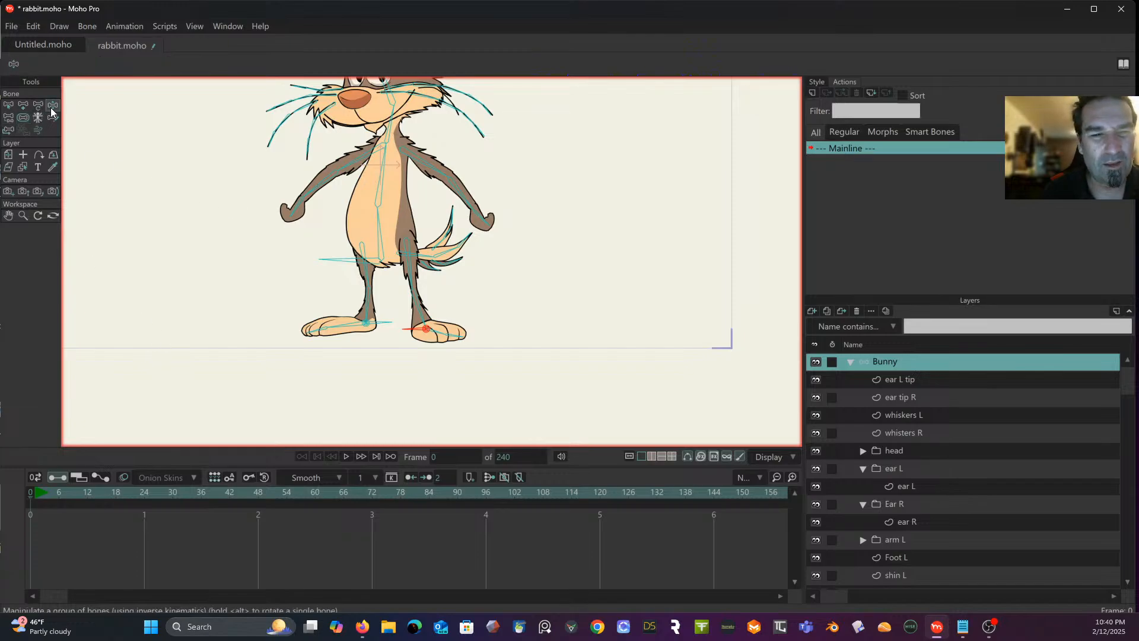
{"action": "mouse_move", "coordinate": [372, 270]}
{"action": "left_mouse_down"}
{"action": "mouse_move", "coordinate": [363, 256]}
{"action": "mouse_move", "coordinate": [345, 283]}
{"action": "mouse_move", "coordinate": [356, 291]}
{"action": "mouse_move", "coordinate": [375, 266]}
{"action": "mouse_move", "coordinate": [359, 256]}
{"action": "mouse_move", "coordinate": [386, 273]}
{"action": "mouse_move", "coordinate": [365, 255]}
{"action": "mouse_move", "coordinate": [383, 263]}
{"action": "left_mouse_up"}
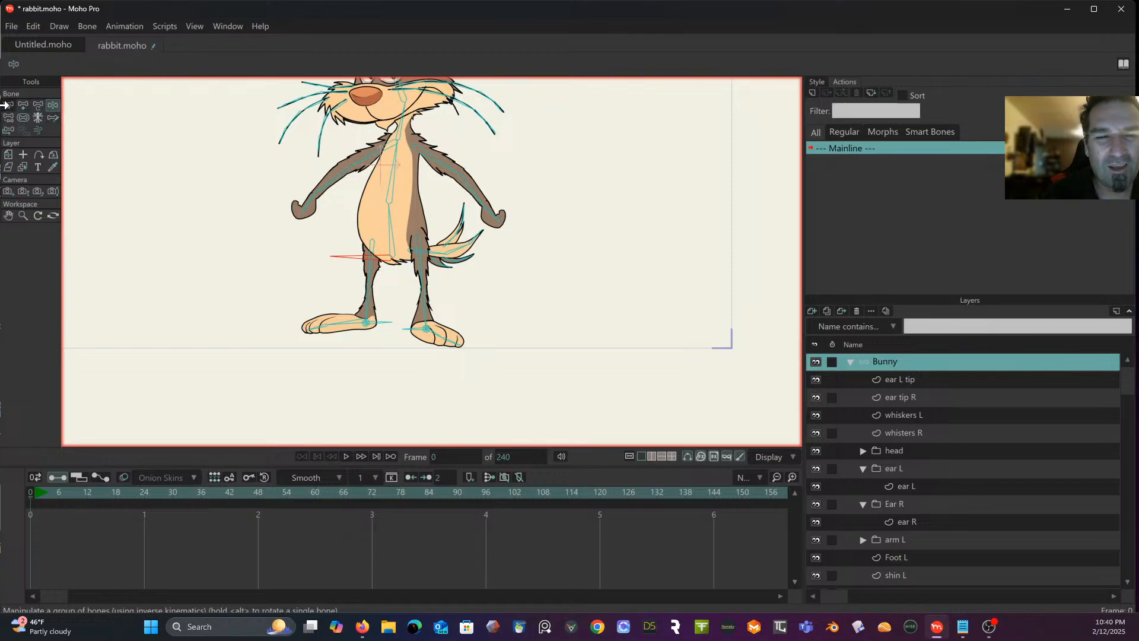
{"action": "left_click", "coordinate": [29, 495]}
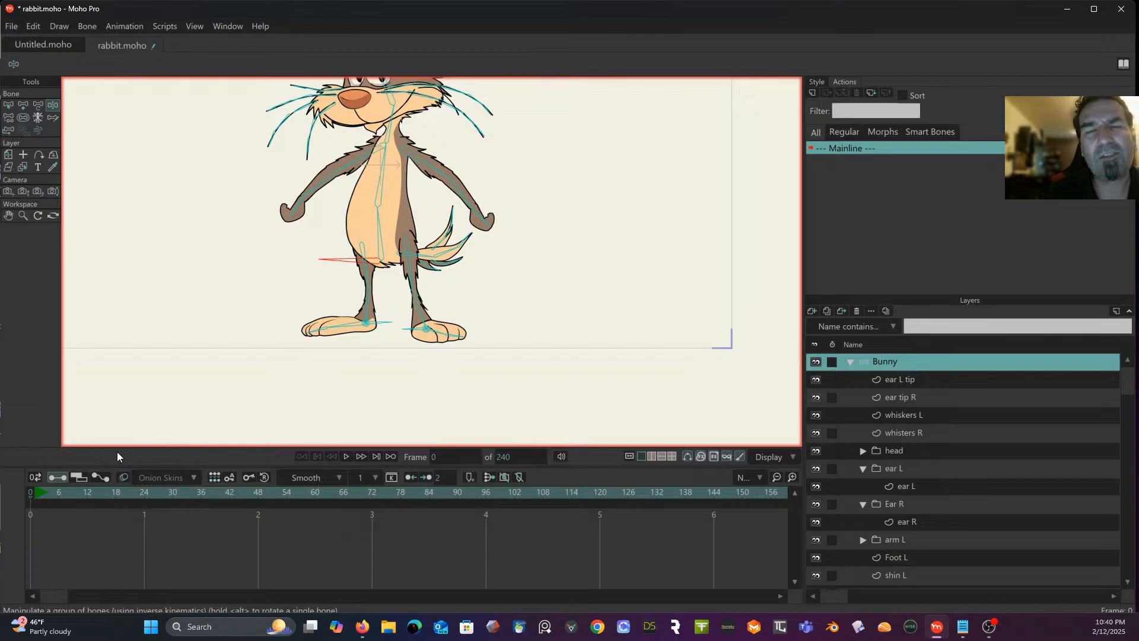
Step: Turn on the independent angle constraint for the right foot bone
{"action": "scroll", "coordinate": [118, 454], "scroll_direction": "up", "scroll_amount": 2}
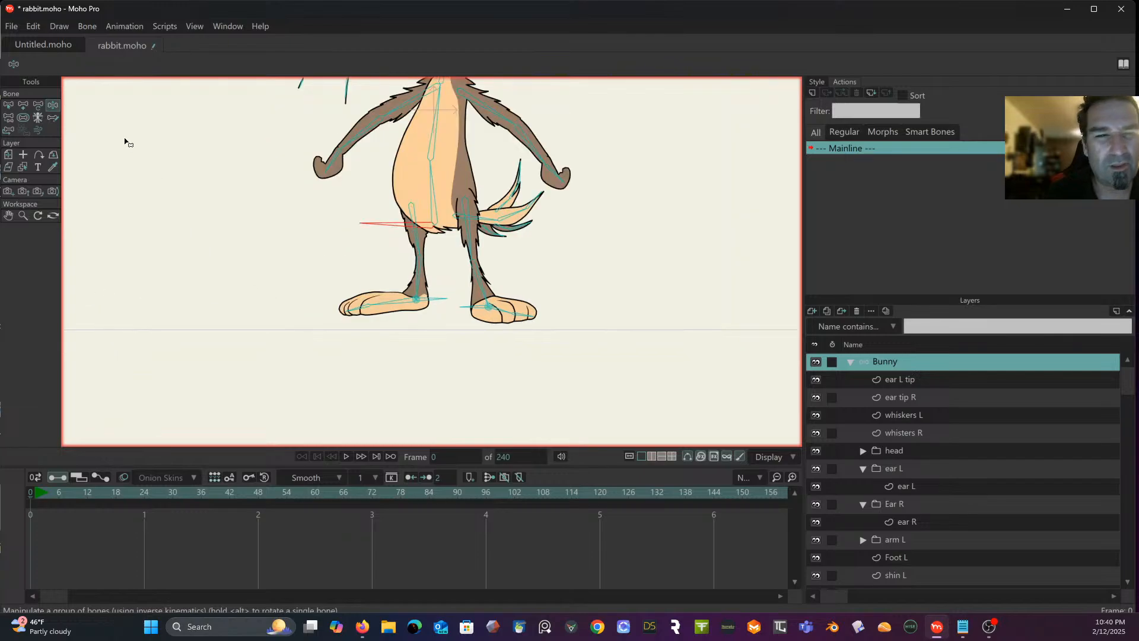
{"action": "left_click", "coordinate": [51, 105]}
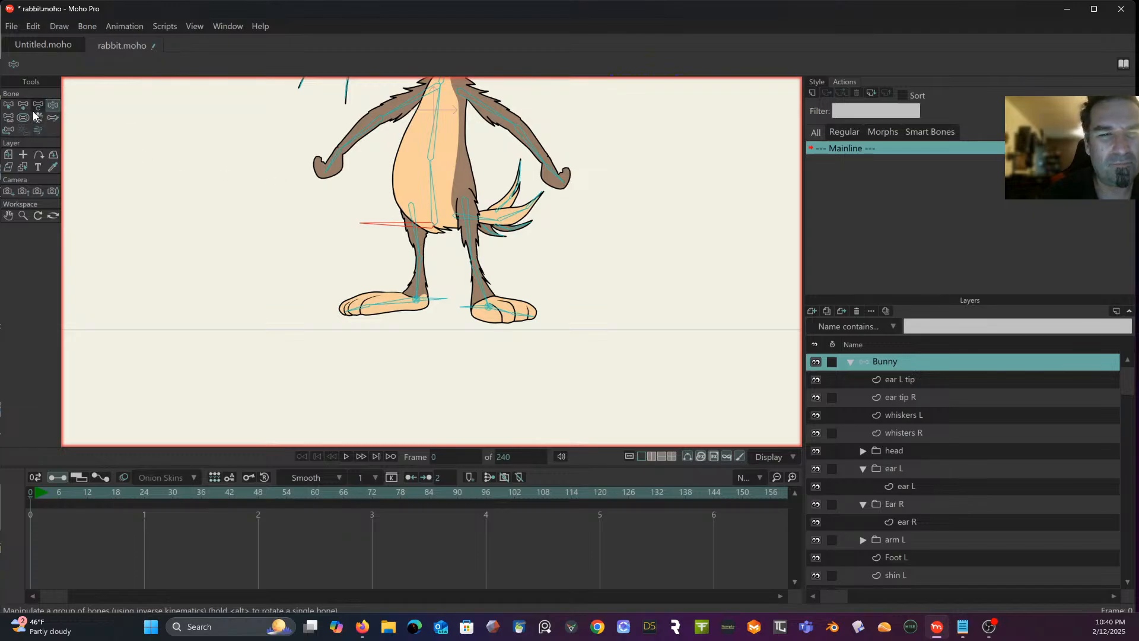
{"action": "left_click", "coordinate": [12, 105]}
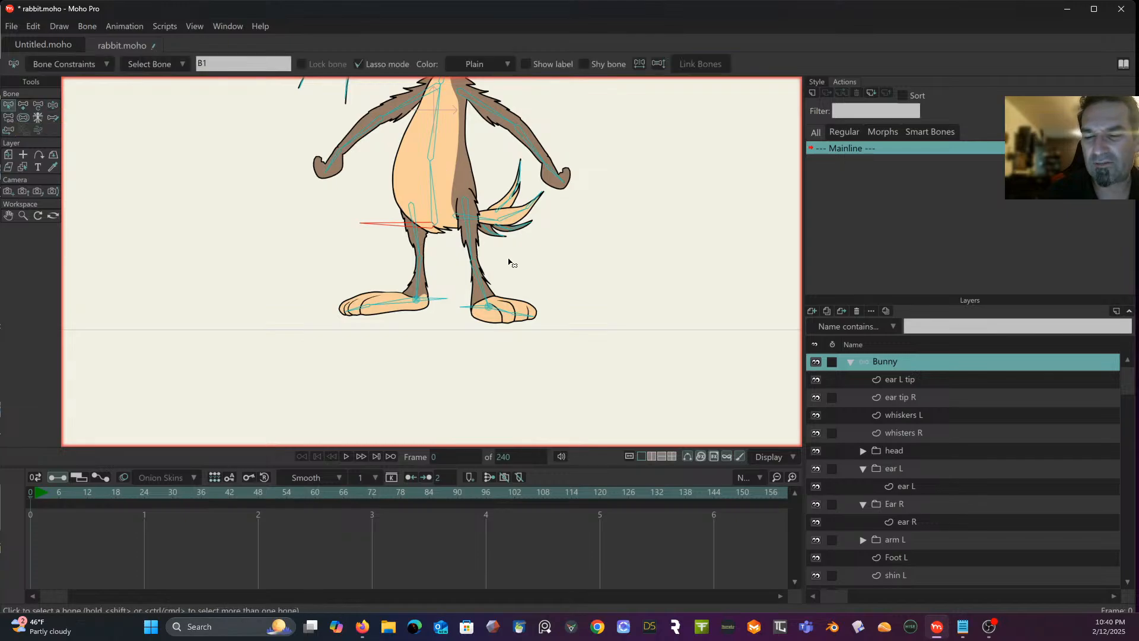
{"action": "left_click", "coordinate": [413, 304]}
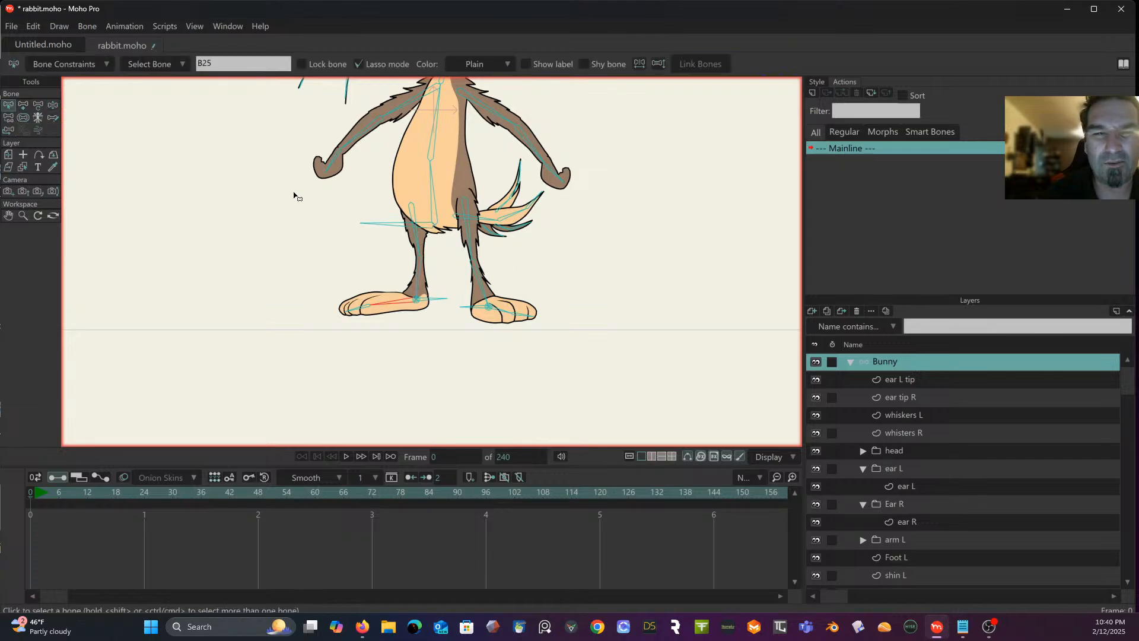
{"action": "left_click", "coordinate": [105, 64]}
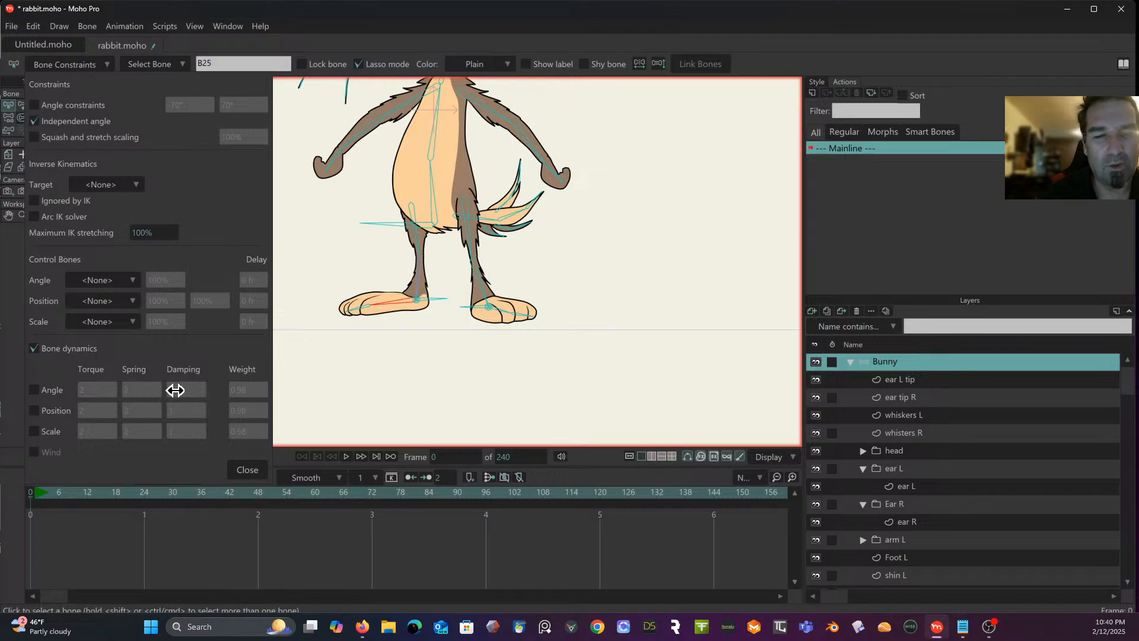
{"action": "left_click", "coordinate": [251, 472]}
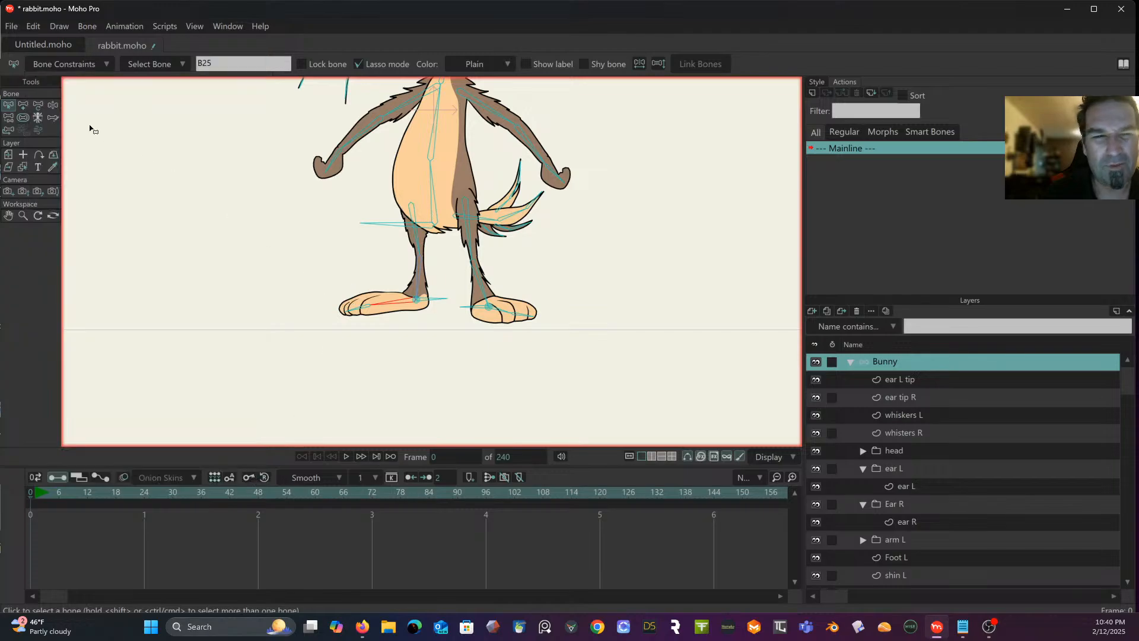
Step: Test the leg rig by lowering the root hip bone, lifting and rotating the right foot, and undo the pose changes
{"action": "left_click", "coordinate": [53, 105]}
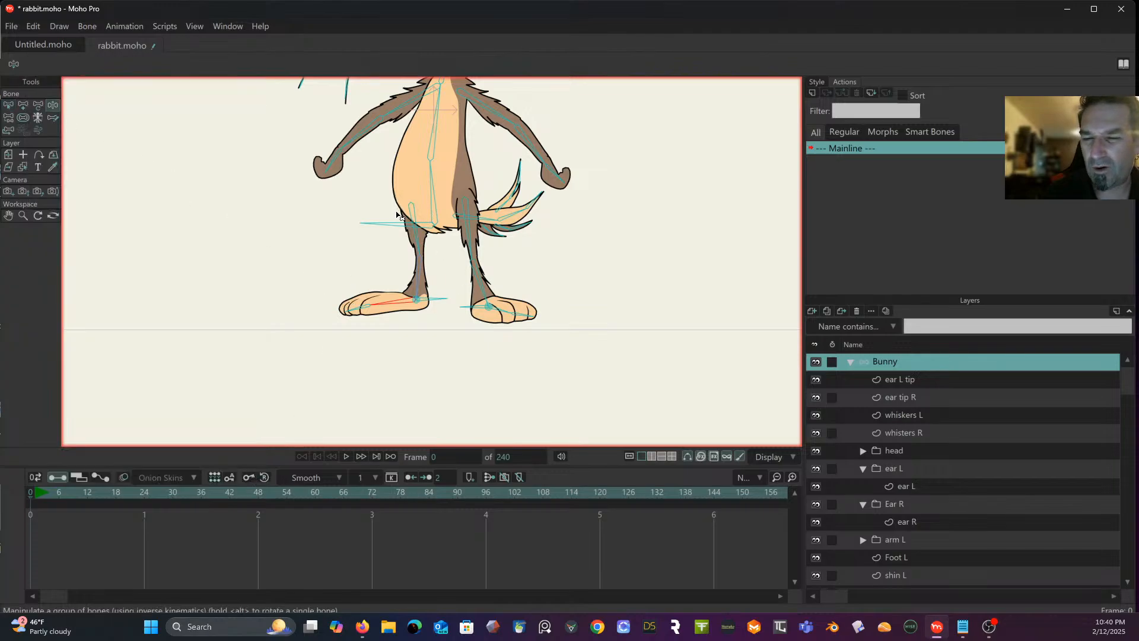
{"action": "left_click_drag", "start_coordinate": [400, 229], "coordinate": [398, 239]}
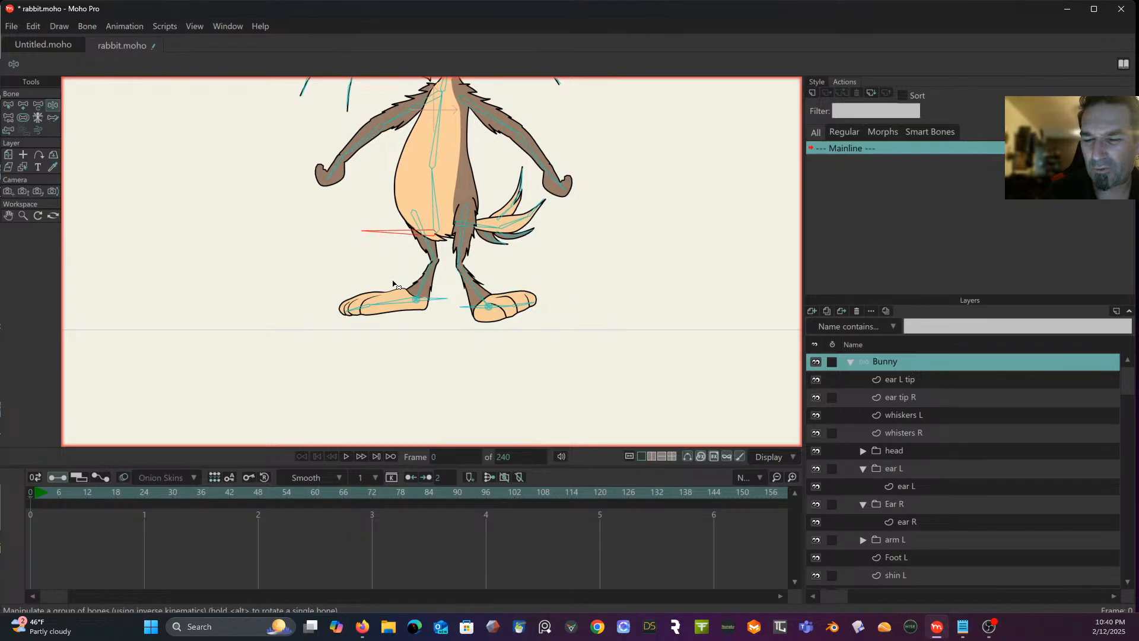
{"action": "left_click", "coordinate": [395, 304]}
{"action": "left_click_drag", "start_coordinate": [375, 312], "coordinate": [392, 277]}
{"action": "left_click", "coordinate": [392, 277]}
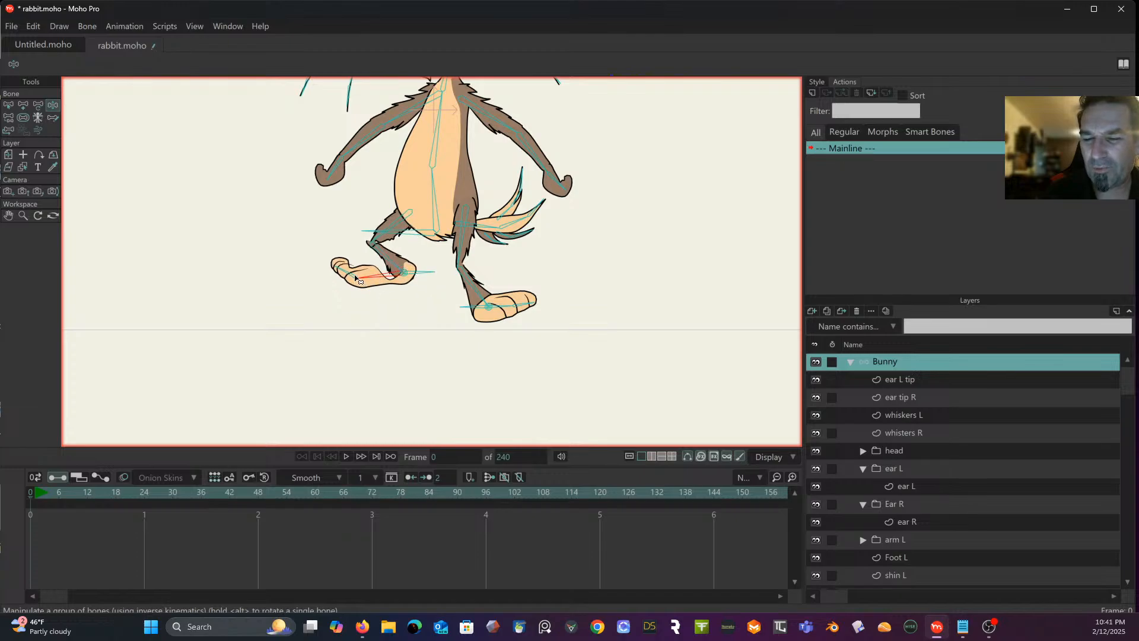
{"action": "left_click_drag", "start_coordinate": [363, 282], "coordinate": [362, 300]}
{"action": "left_click", "coordinate": [387, 274]}
{"action": "left_click", "coordinate": [387, 278]}
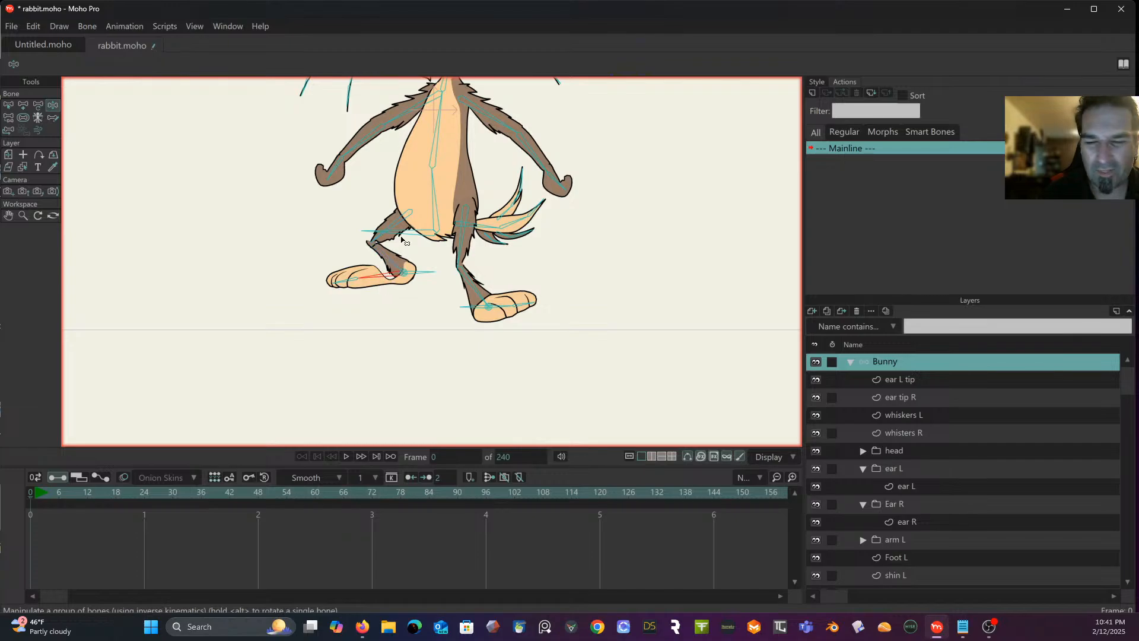
{"action": "key", "text": "ctrl+z"}
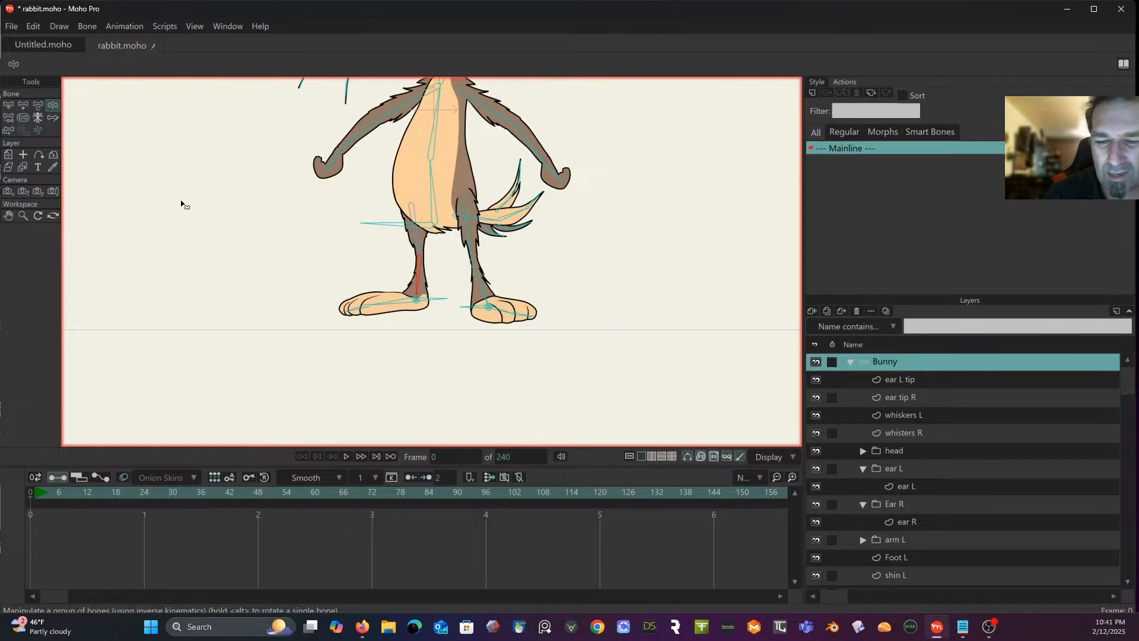
Step: Leave the independent angle constraint turned off for the right foot bone
{"action": "left_click", "coordinate": [11, 105]}
{"action": "left_click", "coordinate": [410, 305]}
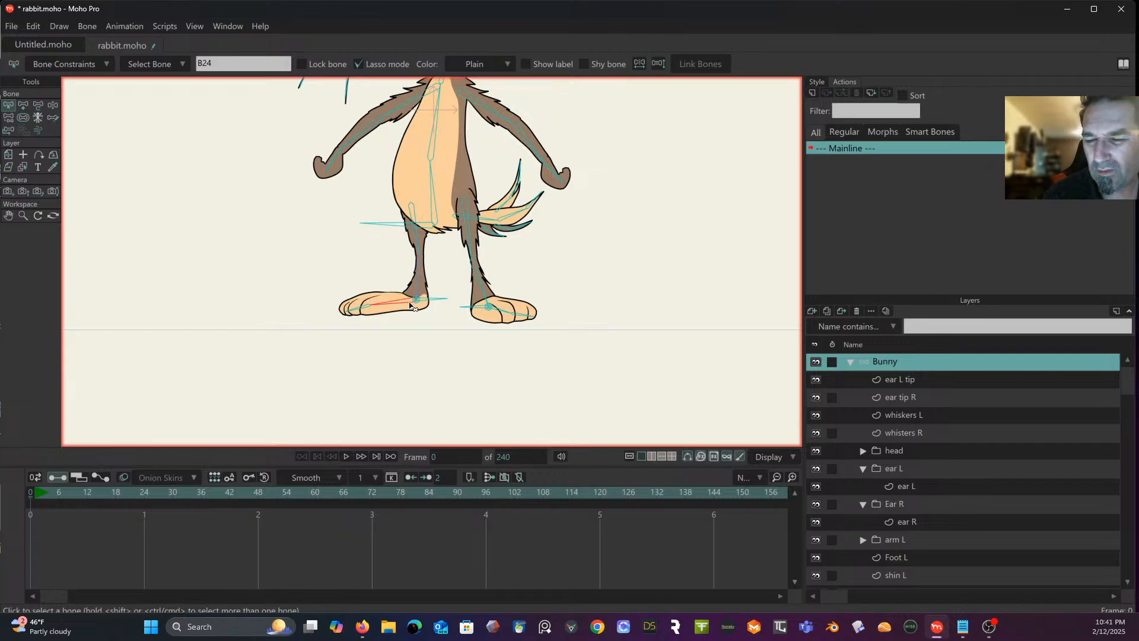
{"action": "left_click", "coordinate": [102, 65]}
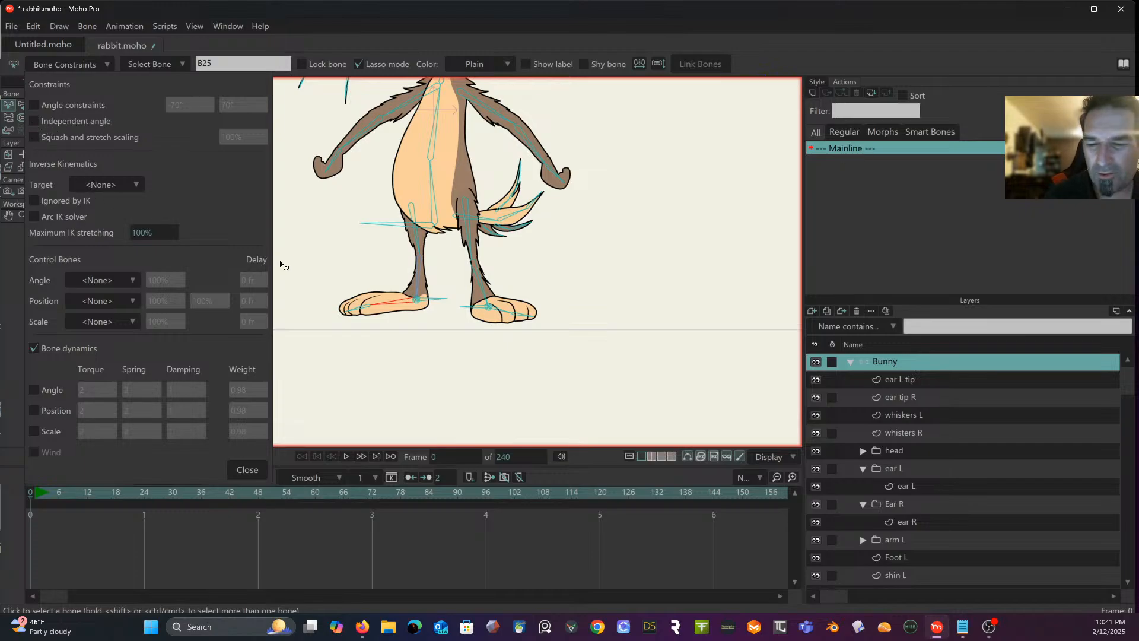
{"action": "left_click", "coordinate": [245, 469]}
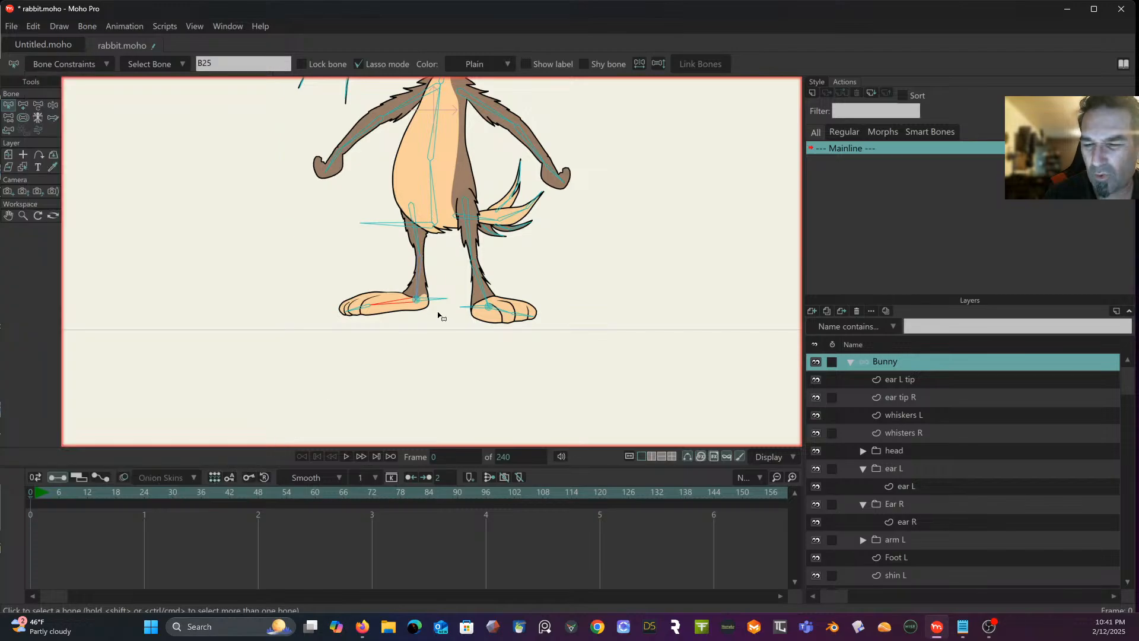
Step: Turn on the independent angle constraint for the right ankle target bone and test it by moving the foot target
{"action": "left_click", "coordinate": [431, 301]}
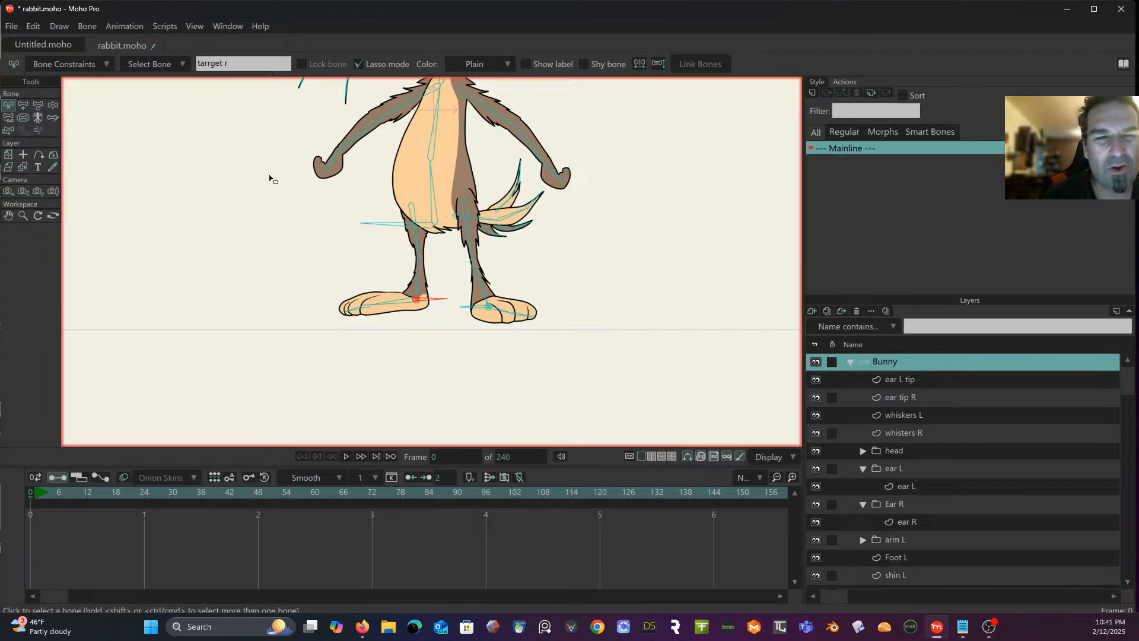
{"action": "left_click", "coordinate": [66, 64]}
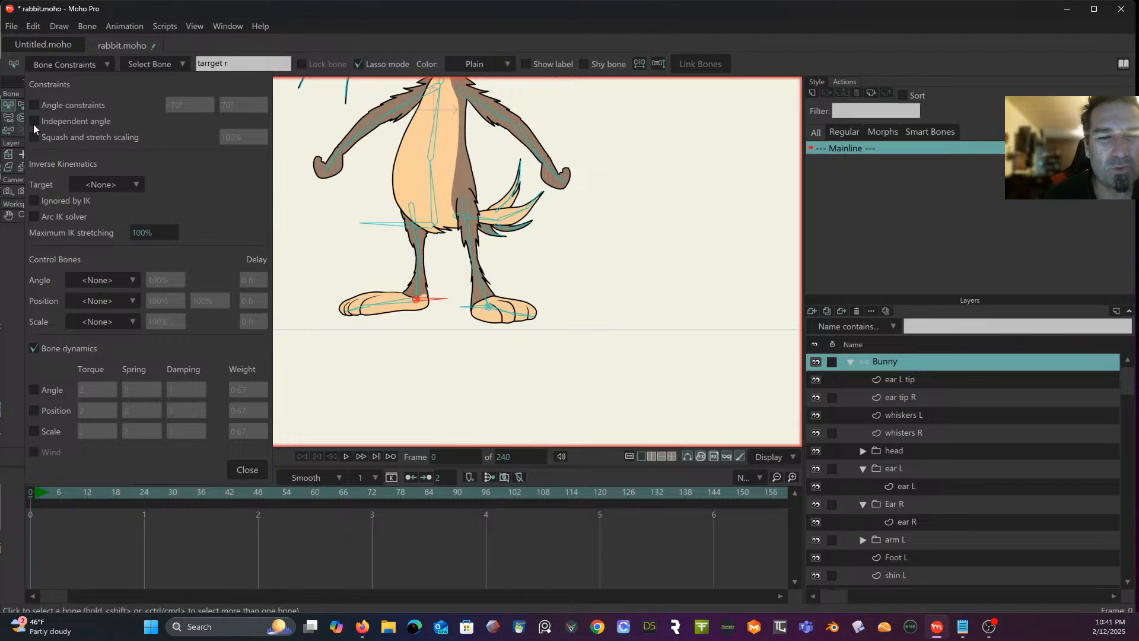
{"action": "left_click", "coordinate": [246, 469]}
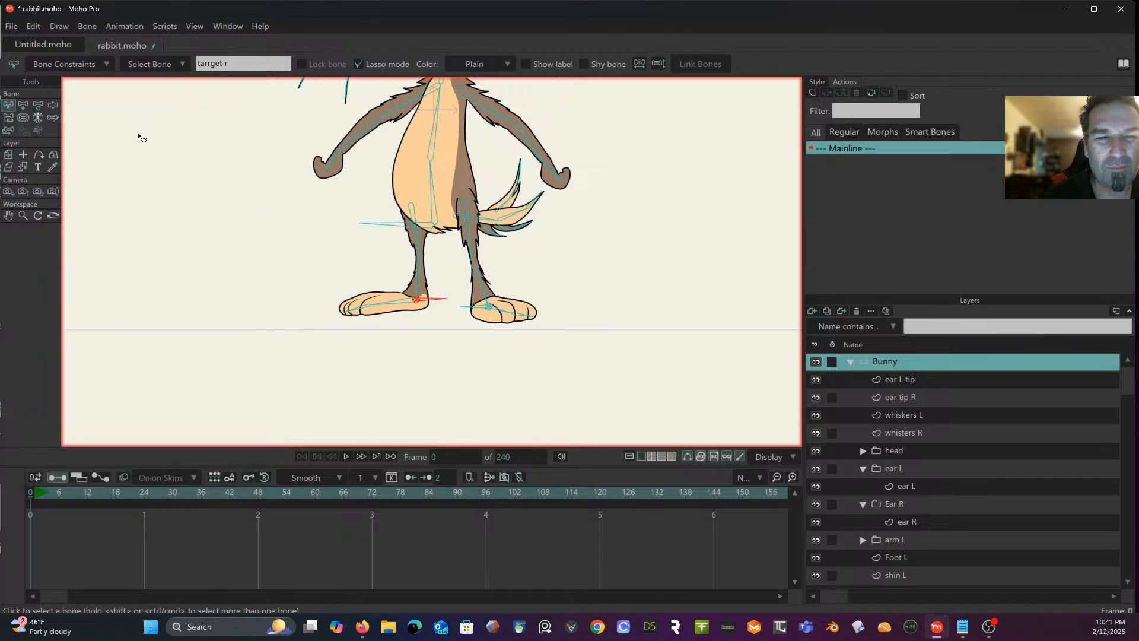
{"action": "left_click", "coordinate": [53, 106]}
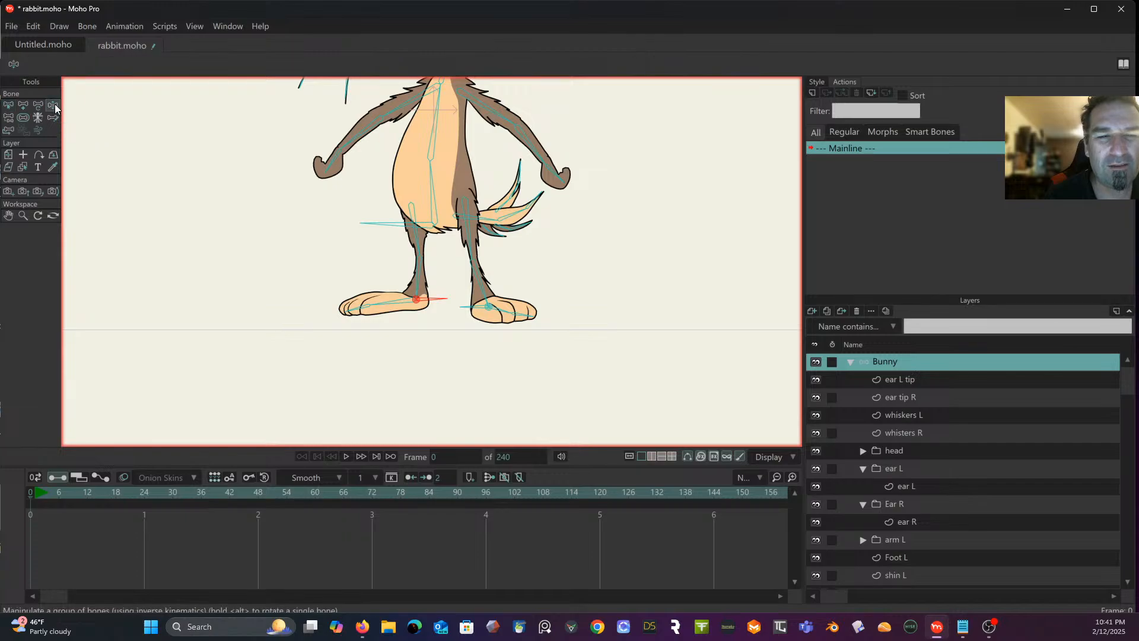
{"action": "mouse_move", "coordinate": [419, 304]}
{"action": "left_mouse_down"}
{"action": "mouse_move", "coordinate": [395, 281]}
{"action": "mouse_move", "coordinate": [378, 303]}
{"action": "mouse_move", "coordinate": [359, 309]}
{"action": "mouse_move", "coordinate": [356, 296]}
{"action": "mouse_move", "coordinate": [411, 290]}
{"action": "mouse_move", "coordinate": [372, 266]}
{"action": "mouse_move", "coordinate": [420, 301]}
{"action": "mouse_move", "coordinate": [383, 290]}
{"action": "mouse_move", "coordinate": [380, 312]}
{"action": "mouse_move", "coordinate": [418, 292]}
{"action": "mouse_move", "coordinate": [428, 318]}
{"action": "mouse_move", "coordinate": [396, 308]}
{"action": "mouse_move", "coordinate": [430, 313]}
{"action": "mouse_move", "coordinate": [425, 304]}
{"action": "left_mouse_up"}
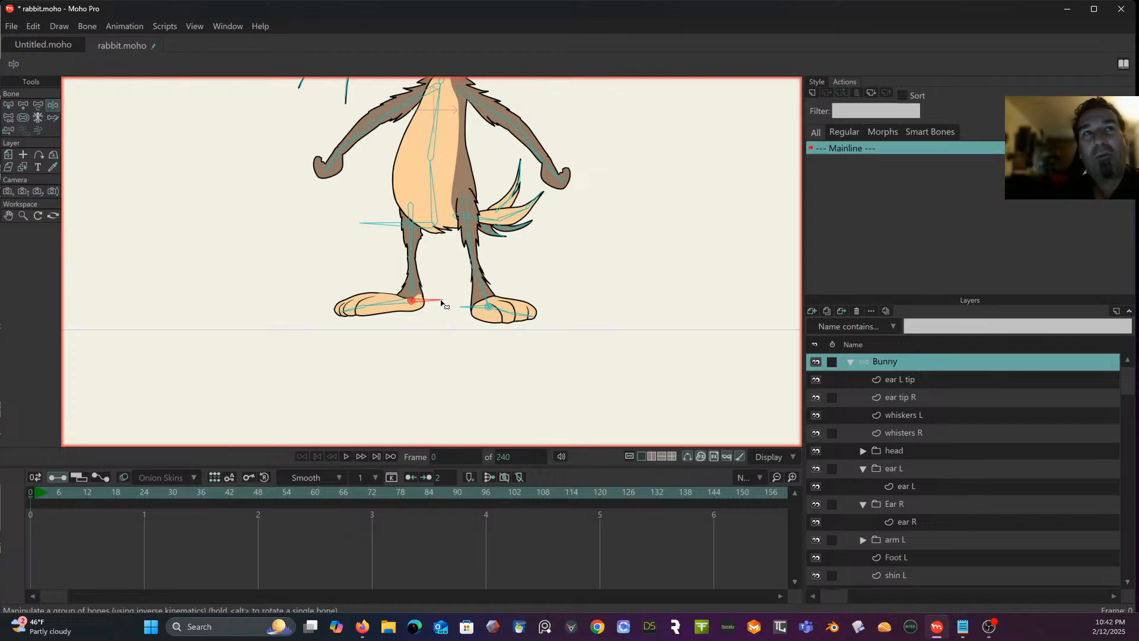
Step: Turn on the independent angle constraint for the left ankle target bone, "target L"
{"action": "left_click", "coordinate": [477, 314]}
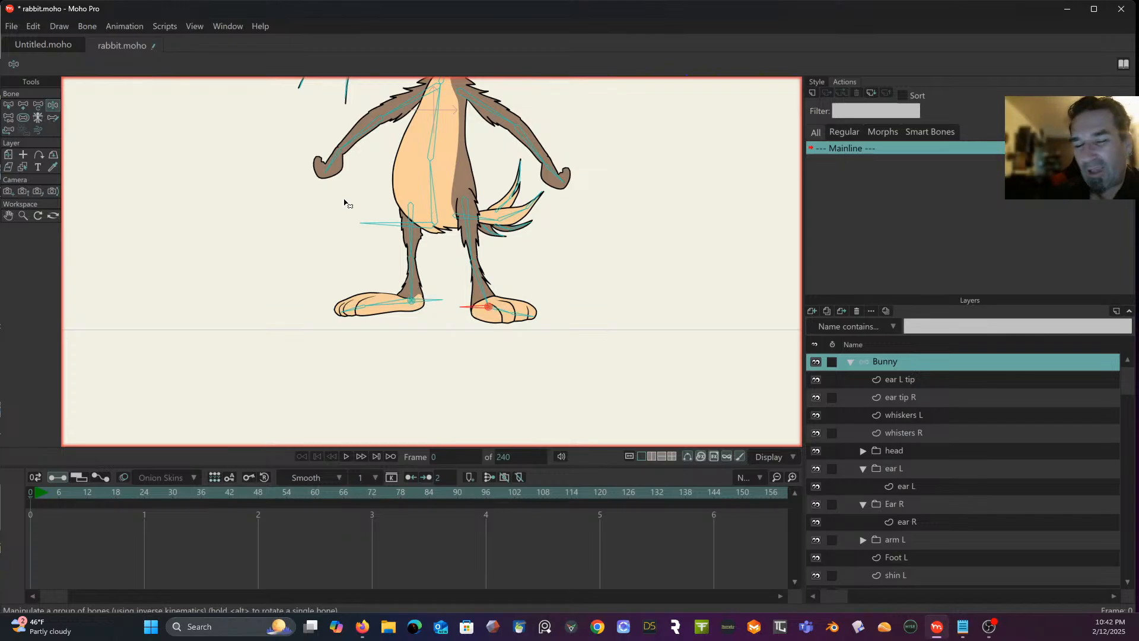
{"action": "left_click", "coordinate": [9, 107]}
{"action": "left_click", "coordinate": [93, 65]}
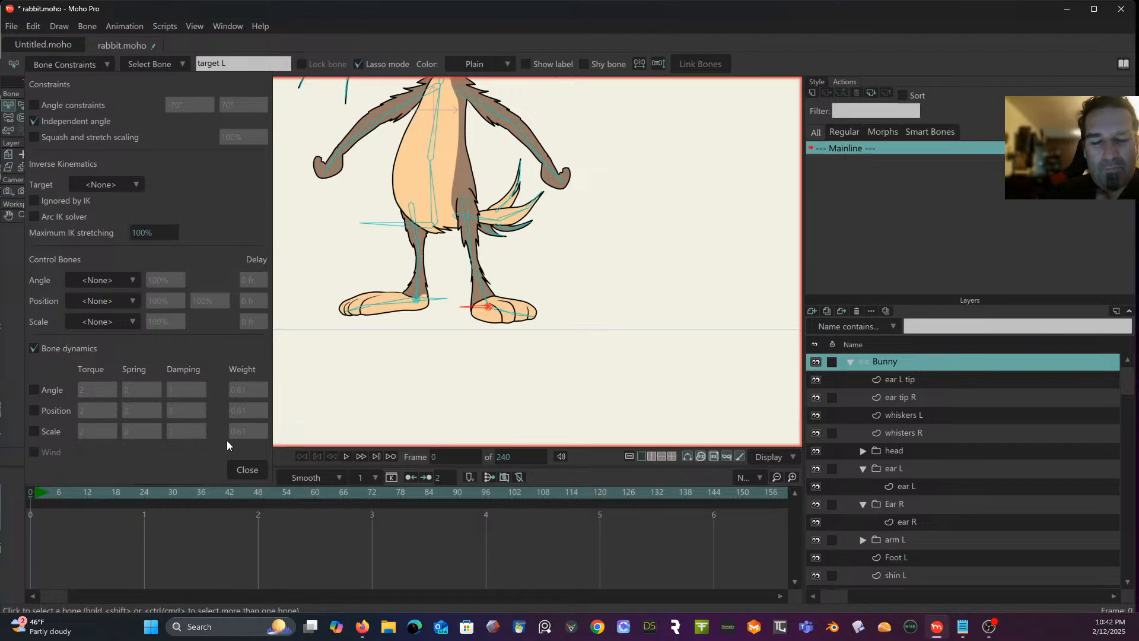
{"action": "left_click", "coordinate": [244, 469]}
Step: Save the rabbit.moho project with the whole character in view
{"action": "scroll", "coordinate": [386, 321], "scroll_direction": "up", "scroll_amount": 3}
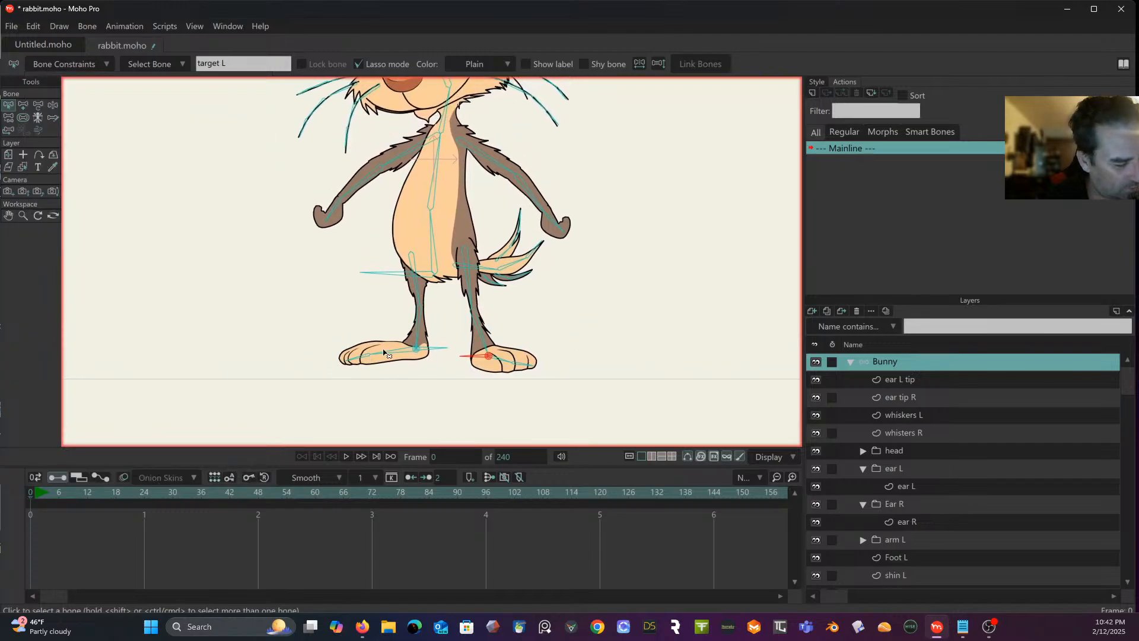
{"action": "key", "text": "ctrl+s"}
{"action": "scroll", "coordinate": [419, 306], "scroll_direction": "down", "scroll_amount": 2}
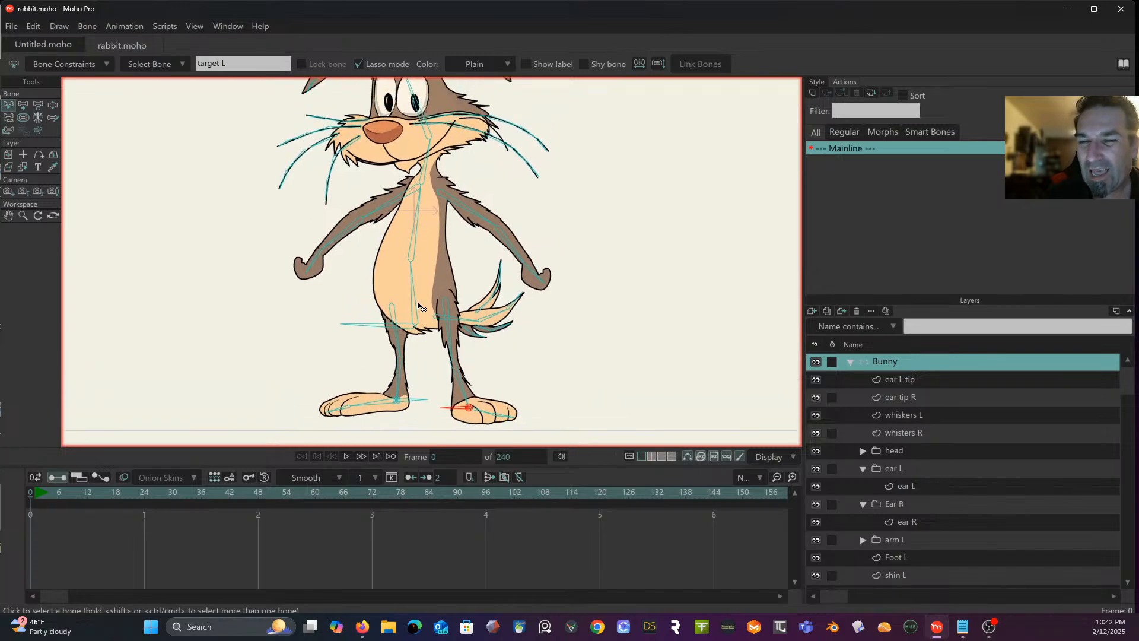
{"action": "scroll", "coordinate": [418, 306], "scroll_direction": "down", "scroll_amount": 3}
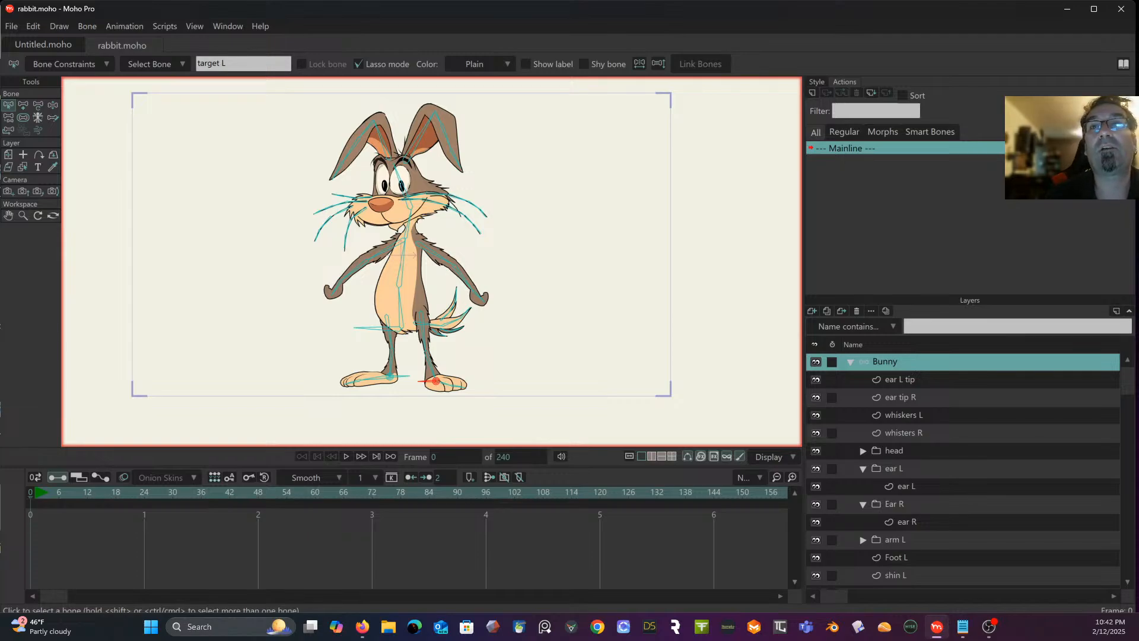
{"action": "key", "text": "alt+Tab"}
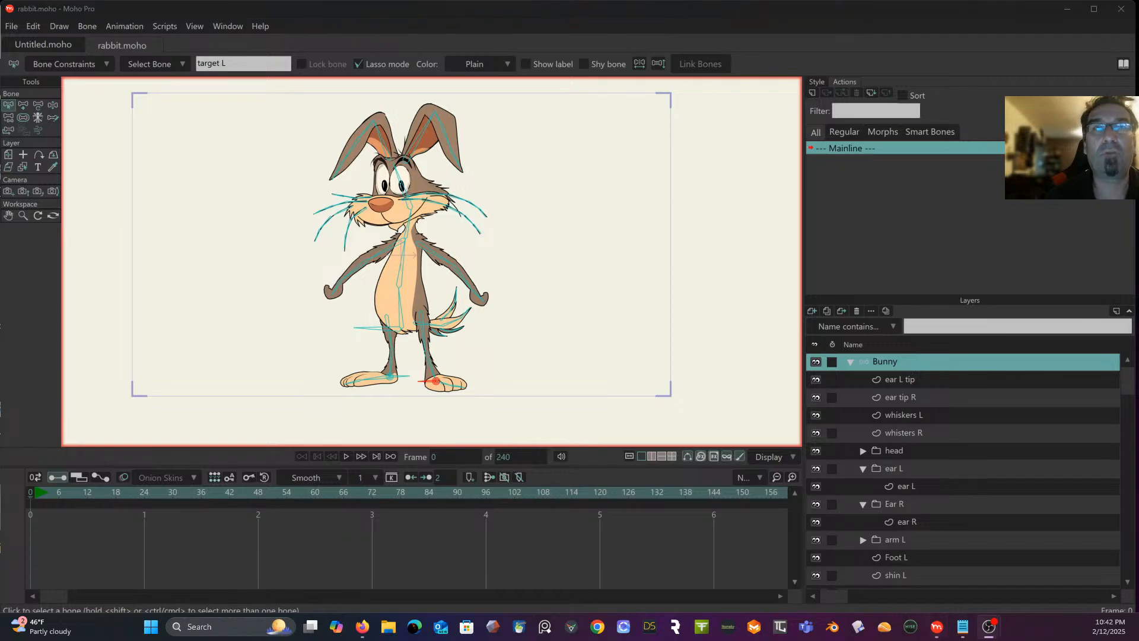